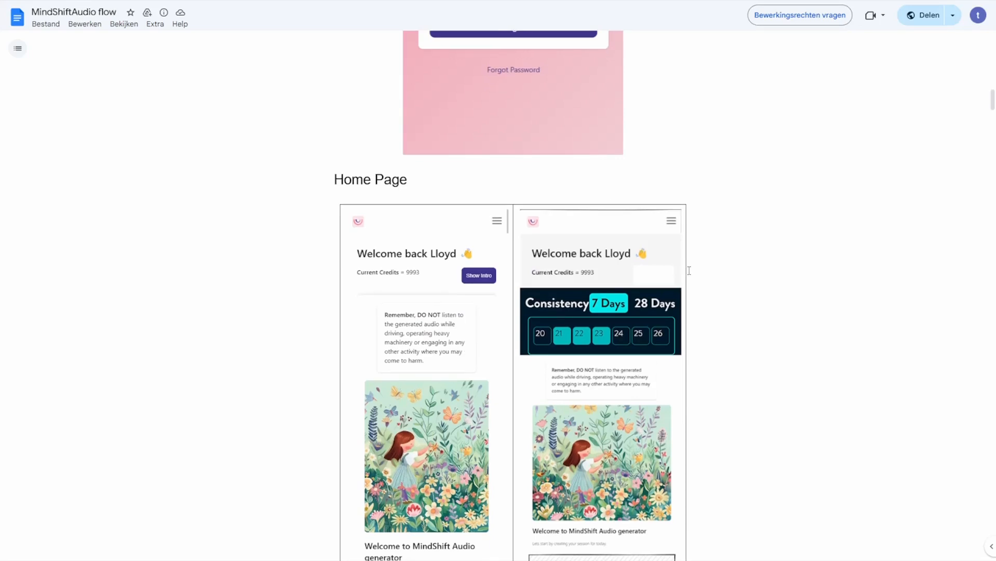
# Step: Scroll through the MindShiftAudio flow document to review its app screen mockups
pyautogui.scroll(-3, 689, 270)
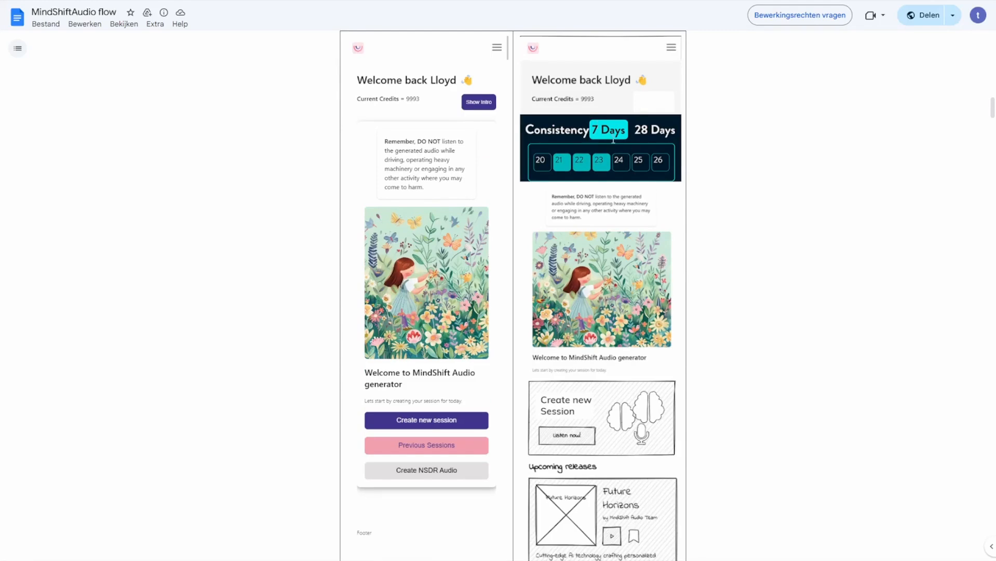
pyautogui.scroll(-2, 615, 221)
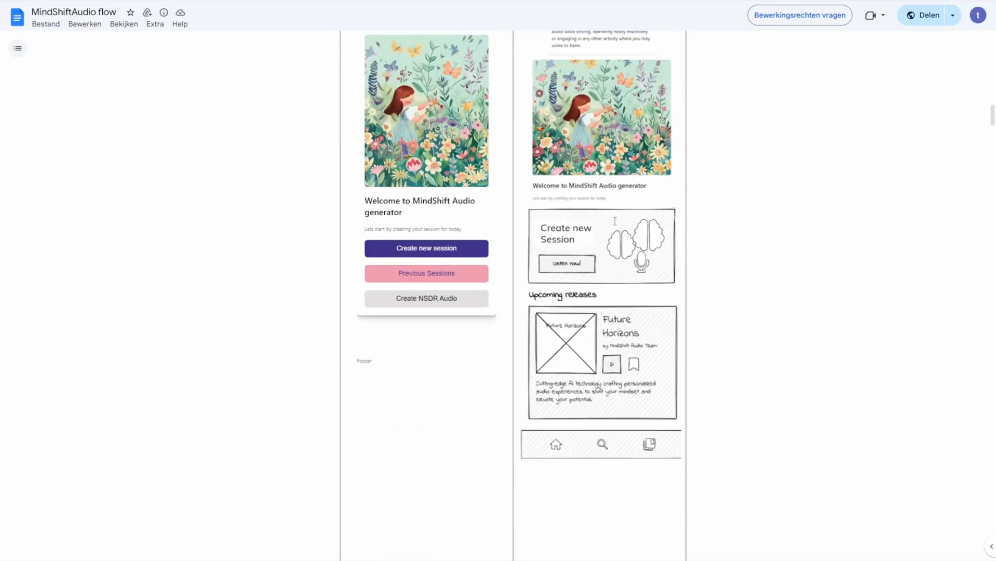
pyautogui.scroll(-3, 614, 218)
pyautogui.scroll(5, 599, 213)
pyautogui.scroll(-1, 649, 197)
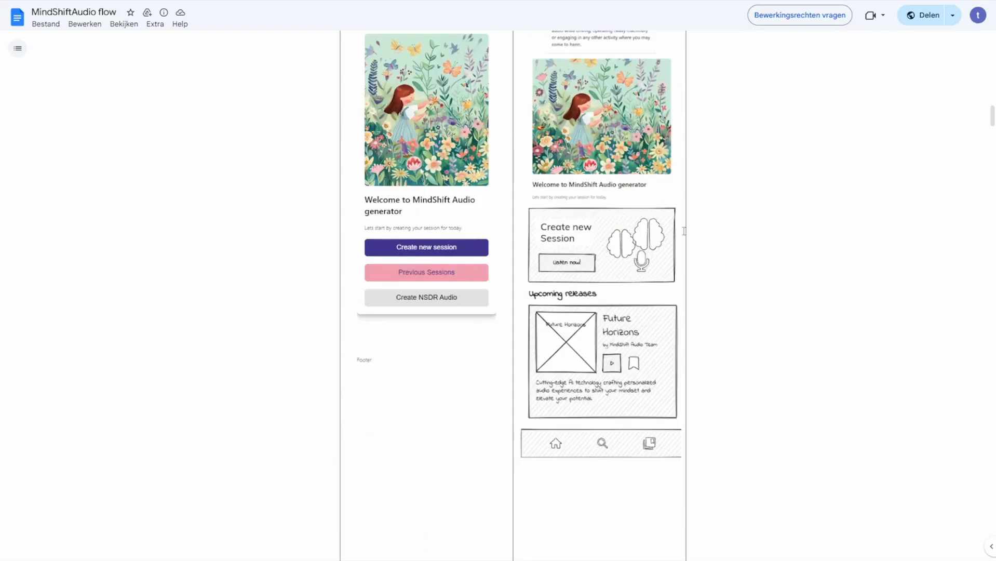
pyautogui.scroll(3, 683, 232)
pyautogui.scroll(-3, 684, 232)
pyautogui.scroll(-10, 632, 258)
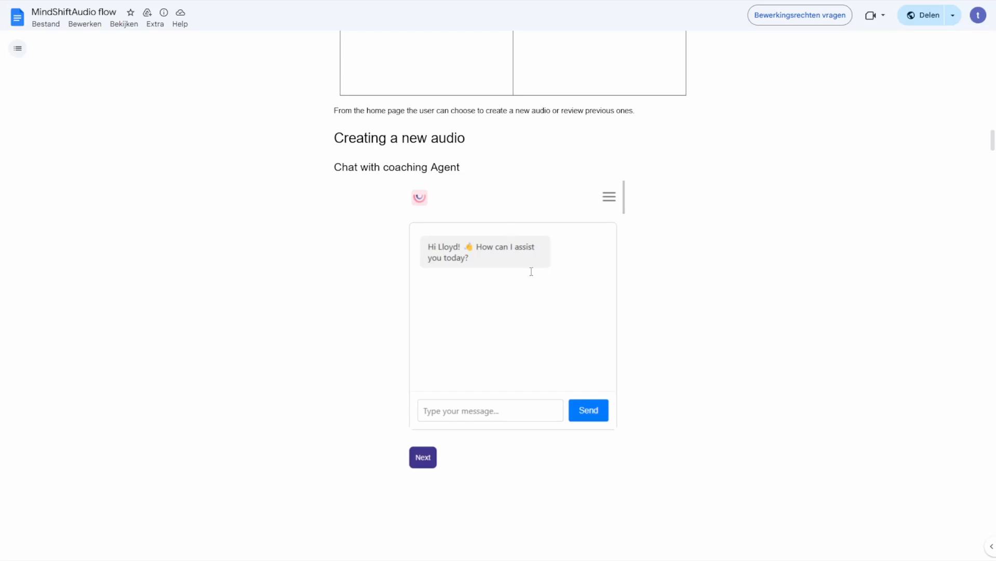
pyautogui.scroll(-7, 531, 271)
pyautogui.scroll(-3, 531, 271)
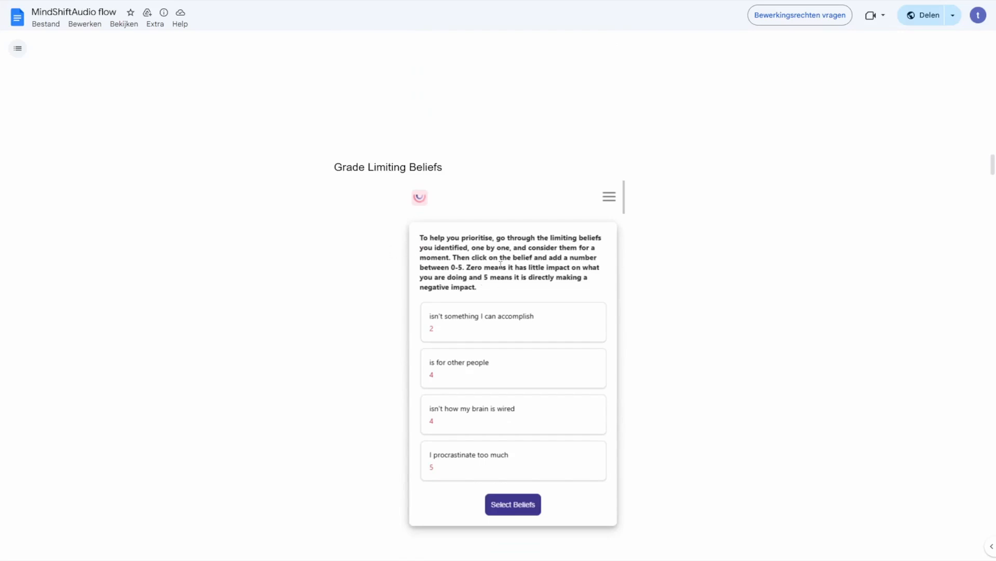
pyautogui.scroll(-10, 494, 279)
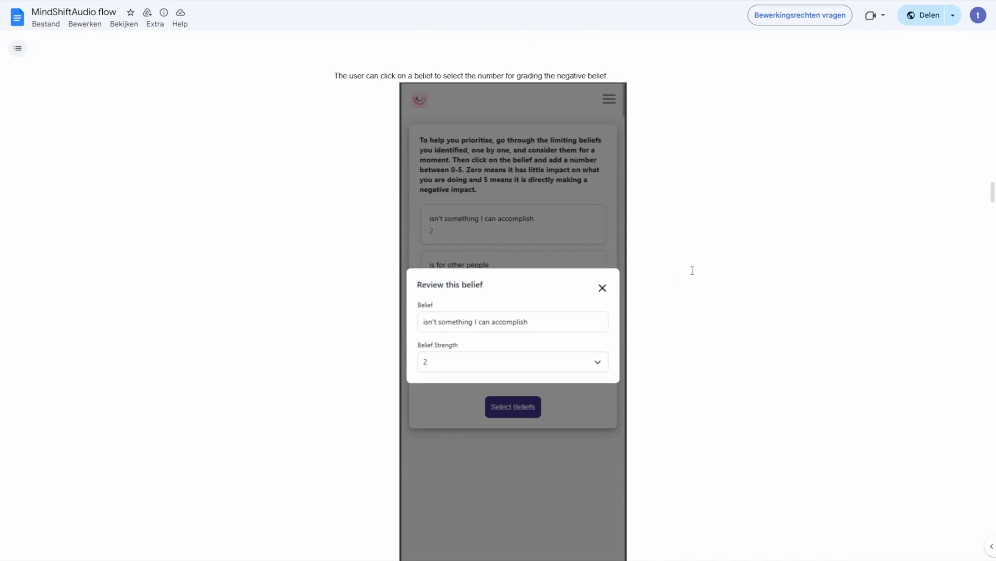
pyautogui.scroll(-10, 692, 270)
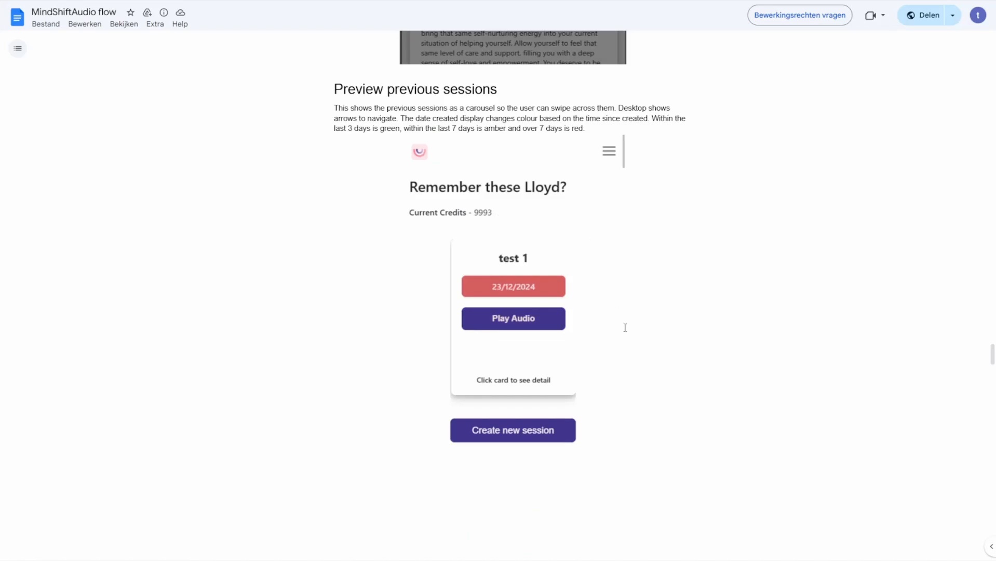
pyautogui.scroll(-10, 625, 328)
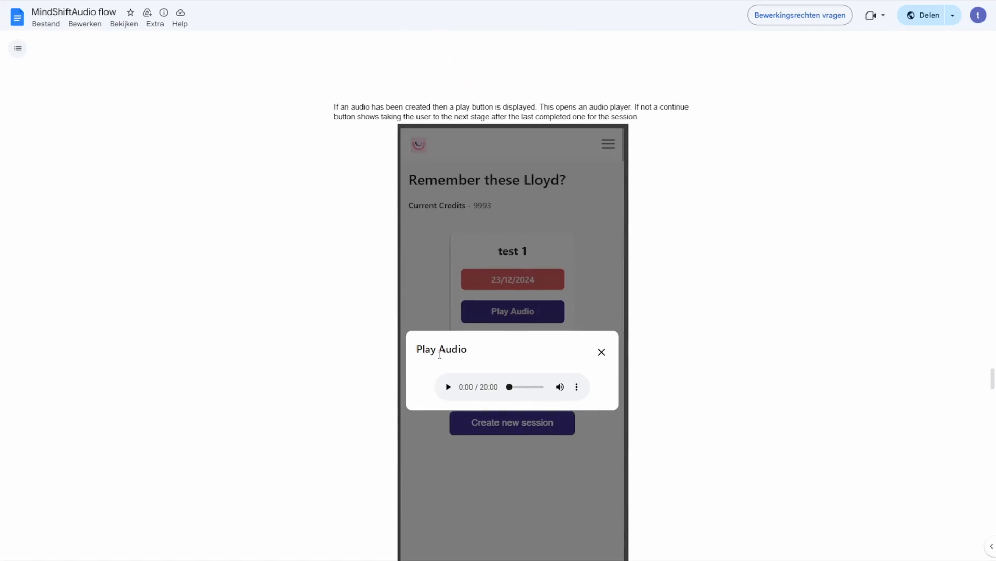
pyautogui.scroll(-10, 660, 318)
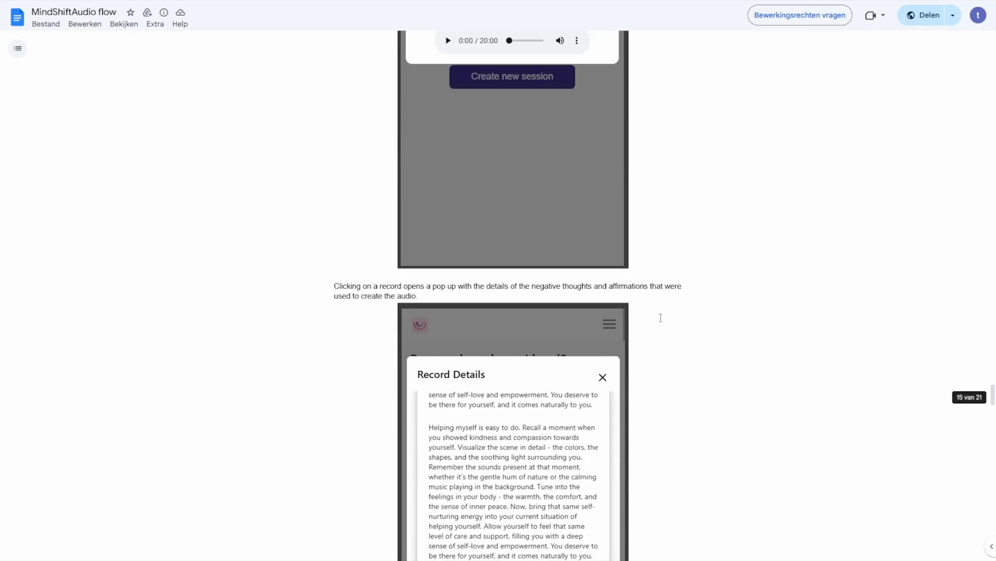
pyautogui.scroll(-3, 660, 318)
pyautogui.scroll(1, 660, 318)
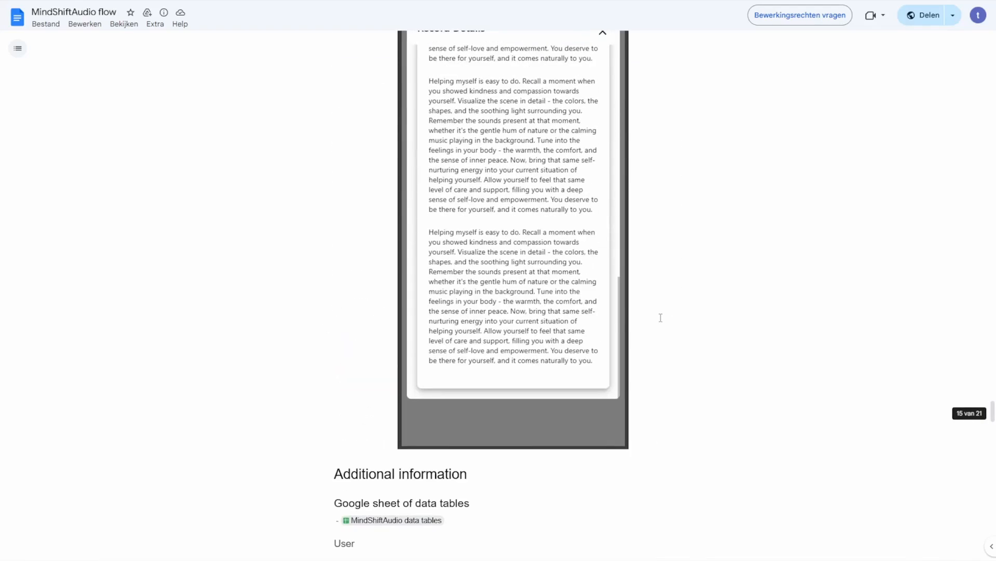
pyautogui.scroll(9, 660, 318)
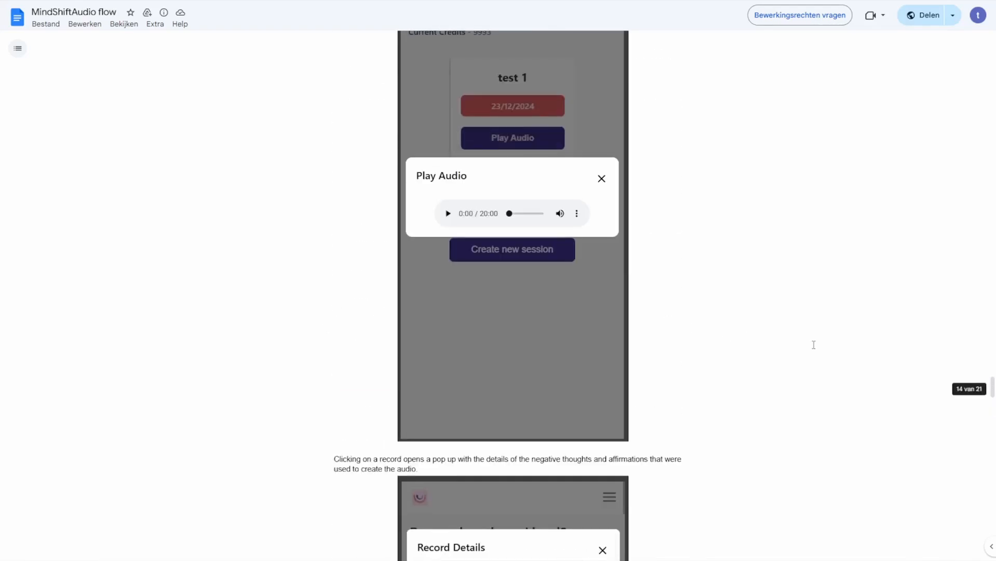
pyautogui.scroll(-5, 825, 347)
pyautogui.scroll(-4, 837, 350)
pyautogui.scroll(13, 831, 349)
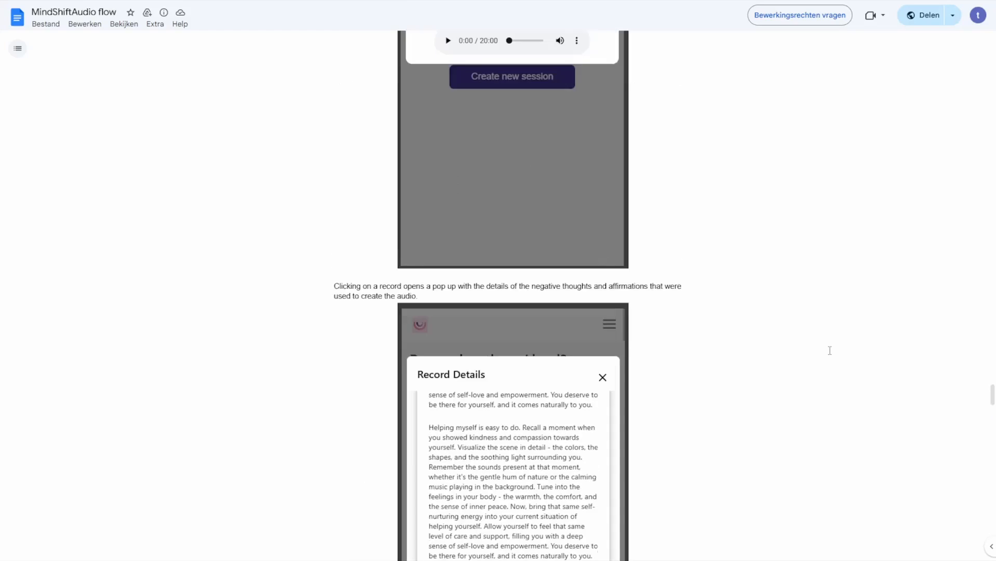
pyautogui.scroll(20, 829, 350)
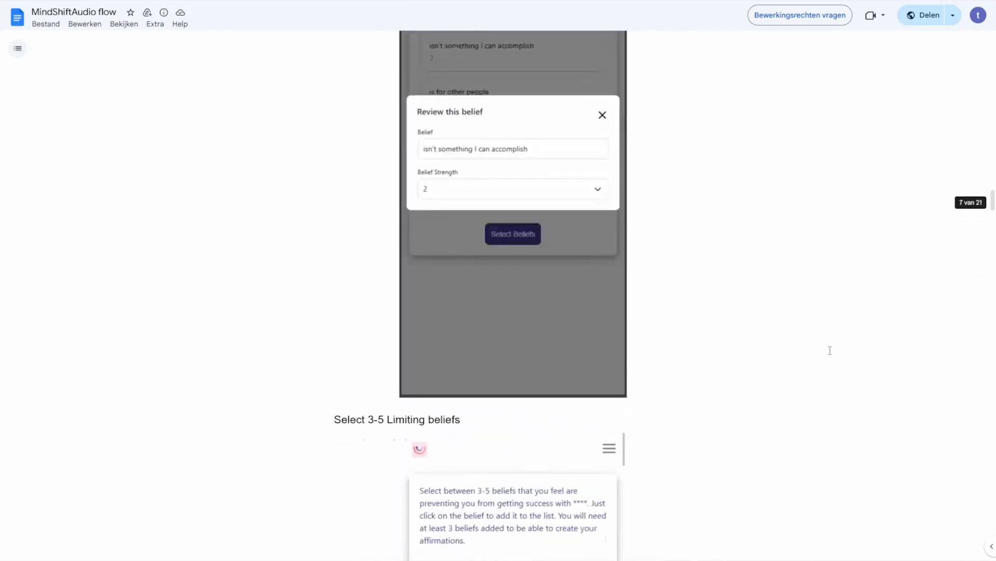
pyautogui.scroll(20, 829, 350)
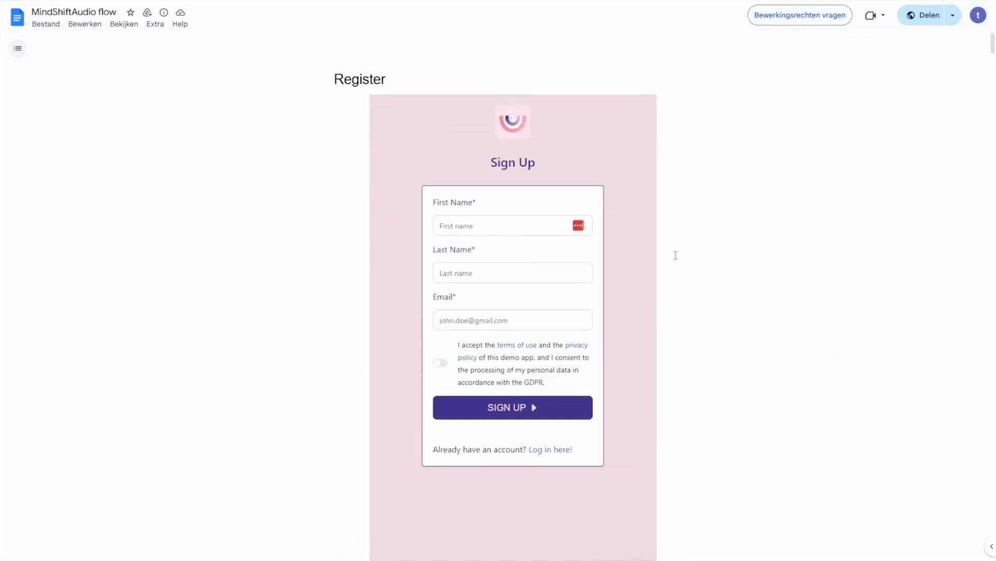
pyautogui.scroll(-12, 683, 254)
pyautogui.scroll(-3, 683, 254)
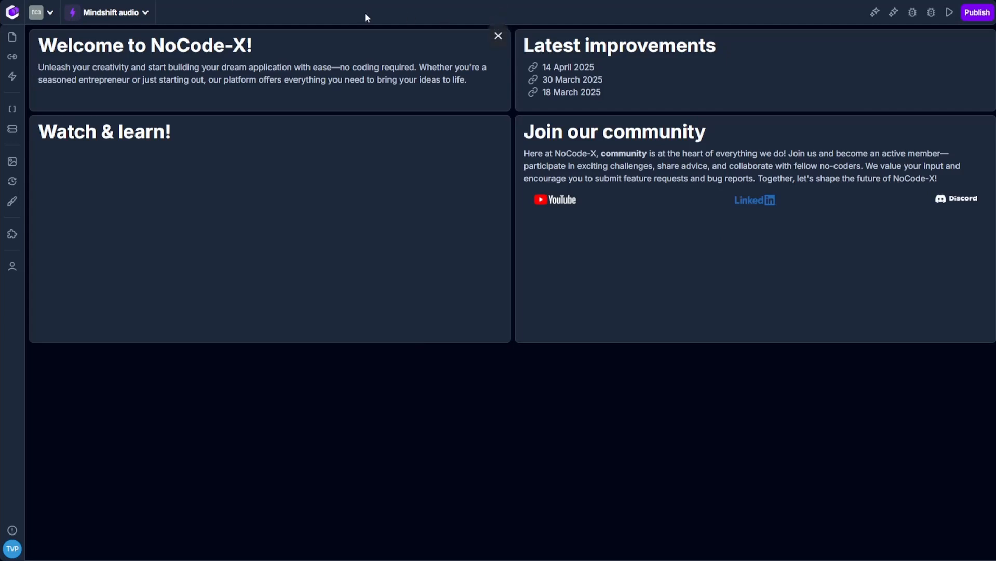
# Step: Look over the recent applications list, templates list and Actions overview, closing each
pyautogui.click(129, 13)
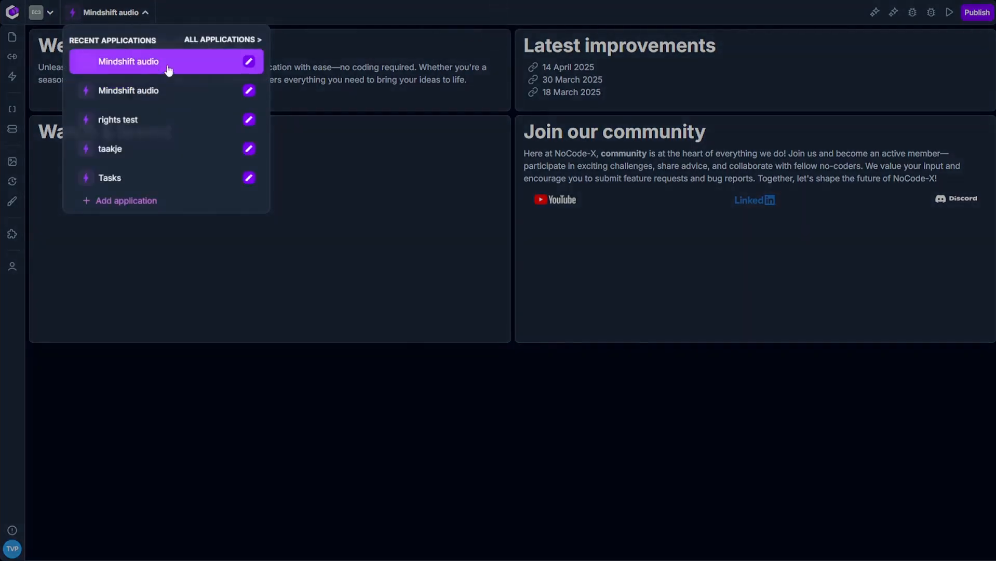
pyautogui.click(336, 60)
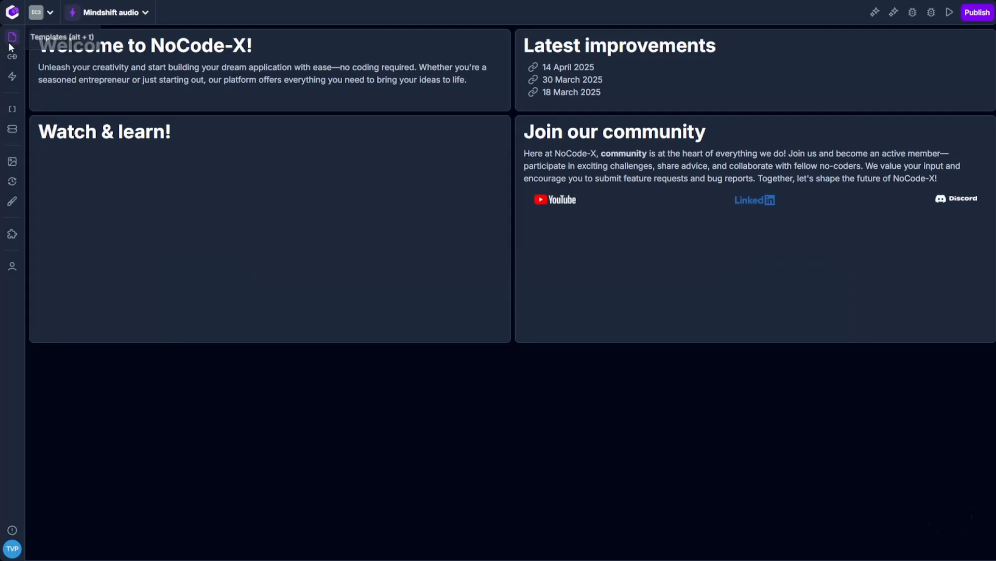
pyautogui.click(11, 55)
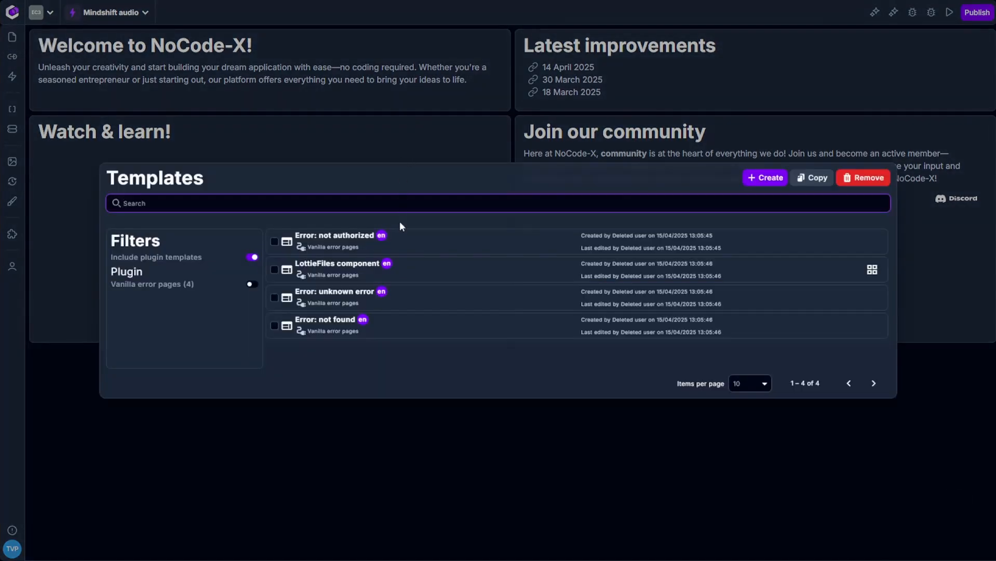
pyautogui.click(350, 124)
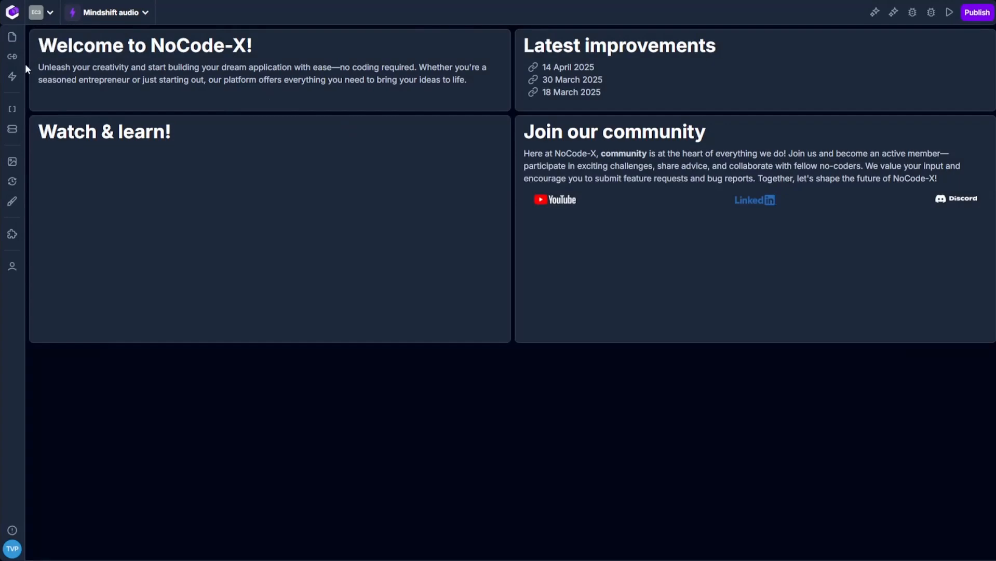
pyautogui.click(12, 76)
pyautogui.click(193, 77)
# Step: Bring up the Templates dialog listing the four existing error-page and component templates
pyautogui.click(12, 37)
pyautogui.click(494, 133)
pyautogui.click(12, 37)
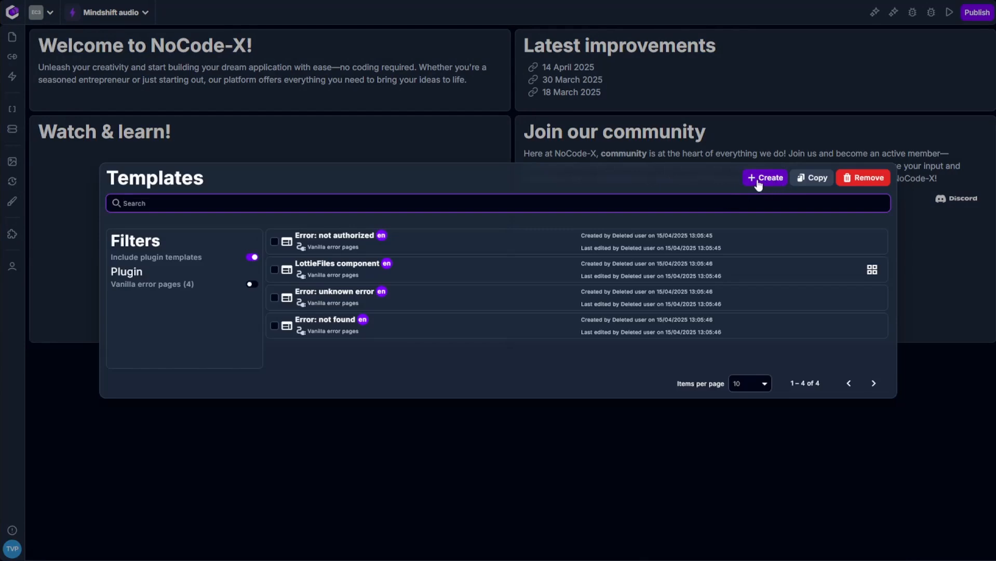
pyautogui.click(297, 118)
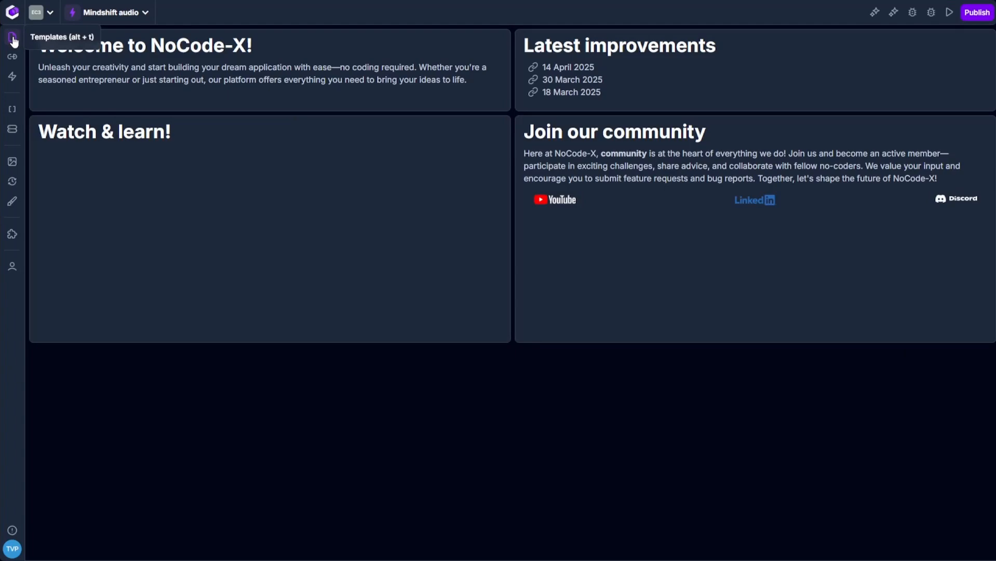
pyautogui.click(13, 37)
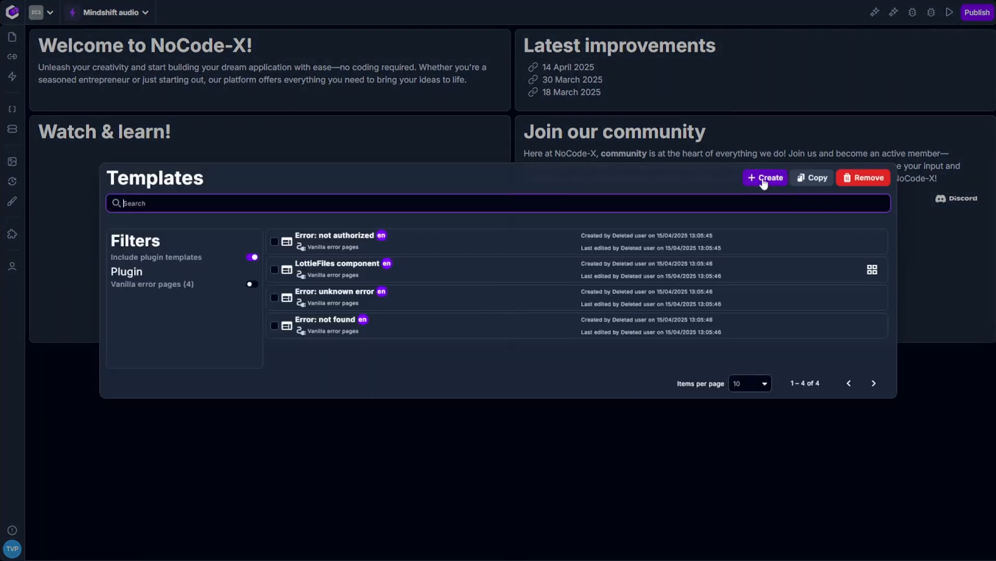
# Step: Create a Web page template named 'Login page' with English (English) as its language
pyautogui.click(763, 178)
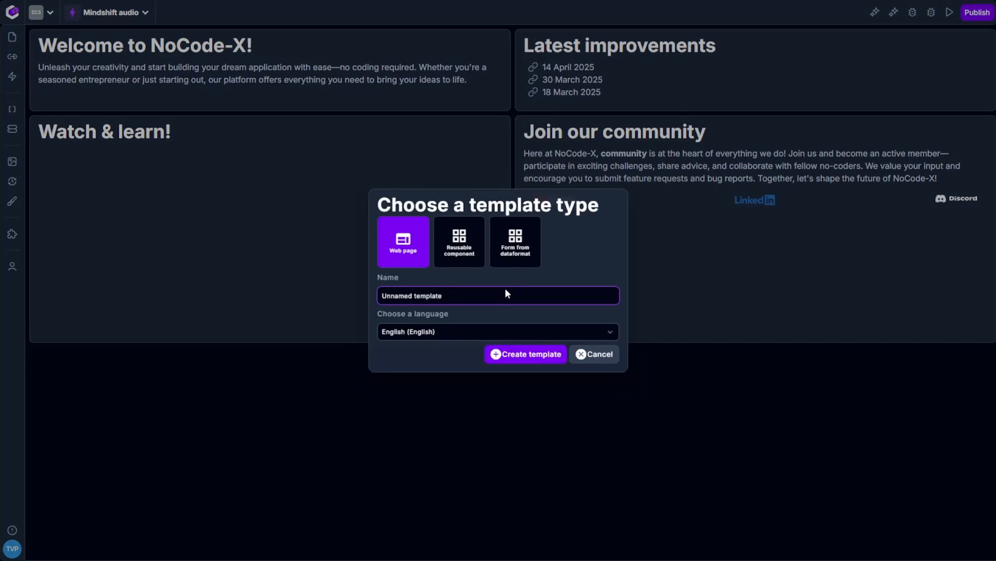
pyautogui.moveTo(483, 294); pyautogui.dragTo(368, 299)
pyautogui.write('Login page')
pyautogui.click(407, 333)
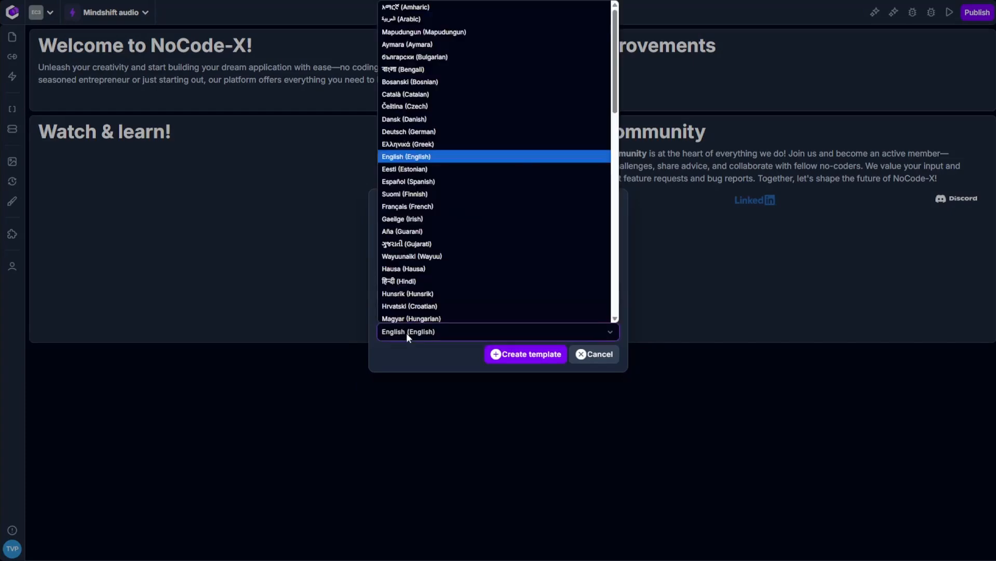
pyautogui.click(407, 333)
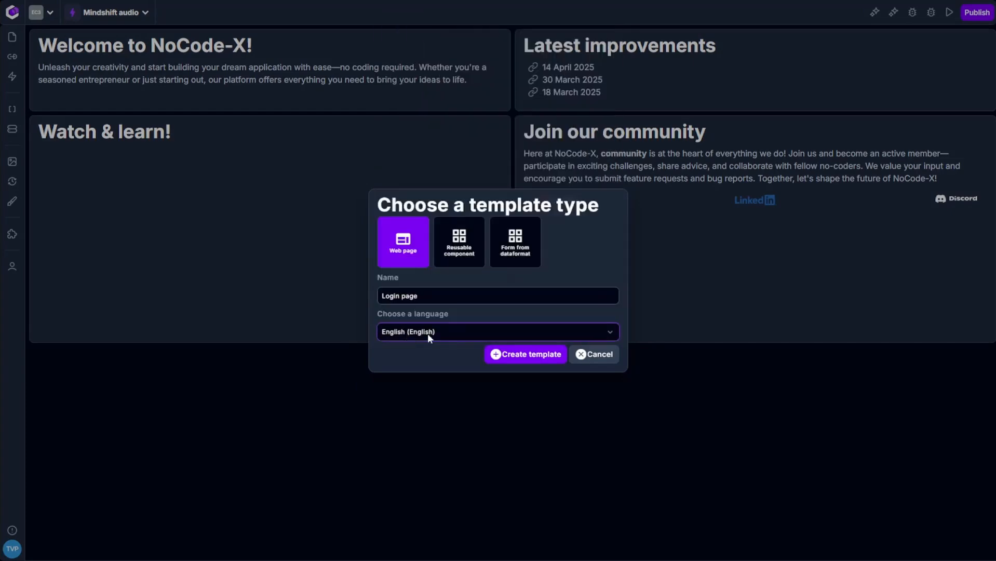
pyautogui.click(505, 359)
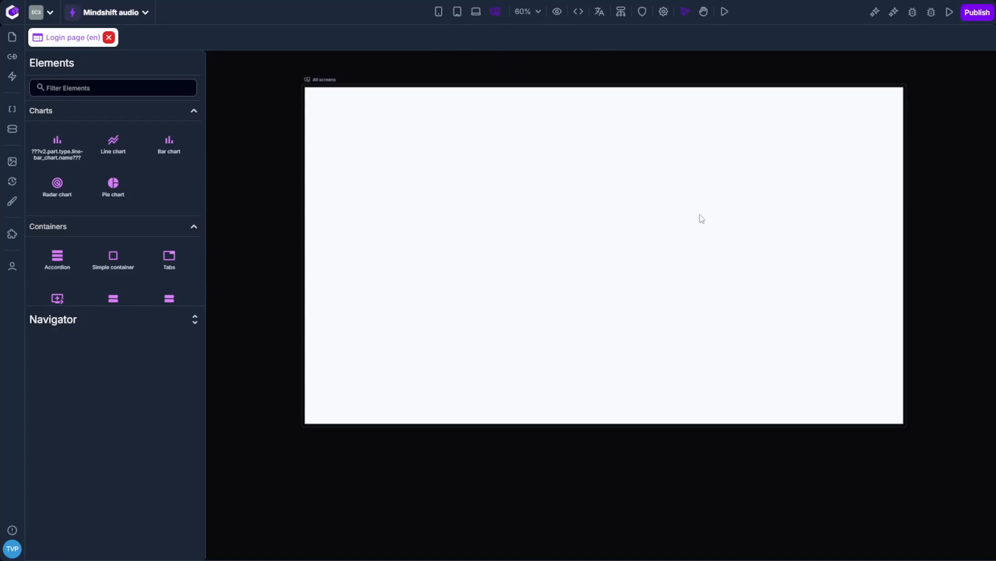
pyautogui.scroll(-3, 582, 353)
pyautogui.press('space')
pyautogui.moveTo(464, 109); pyautogui.dragTo(484, 171)
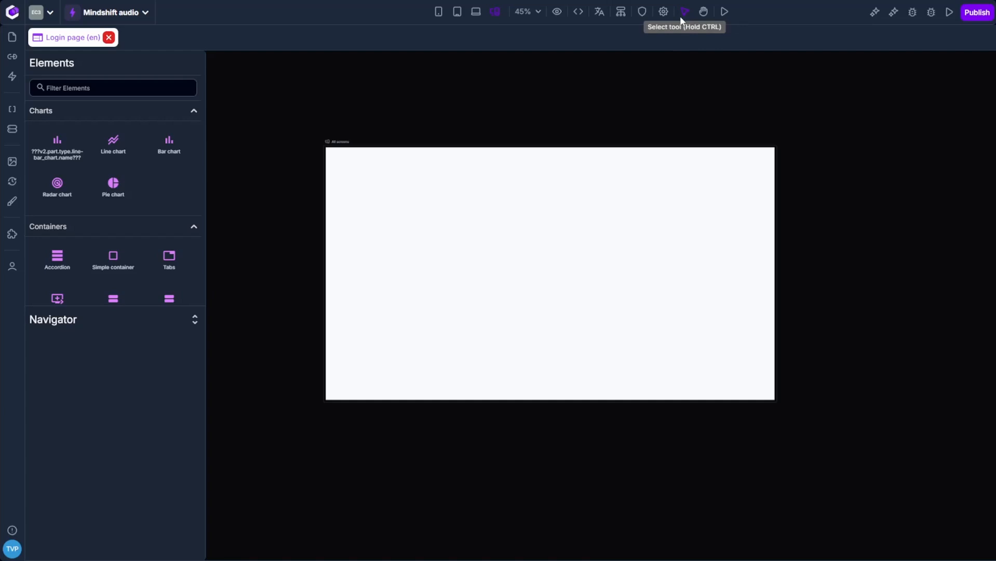
pyautogui.press('shift')
pyautogui.moveTo(531, 123); pyautogui.dragTo(756, 124)
pyautogui.moveTo(824, 116); pyautogui.dragTo(540, 124)
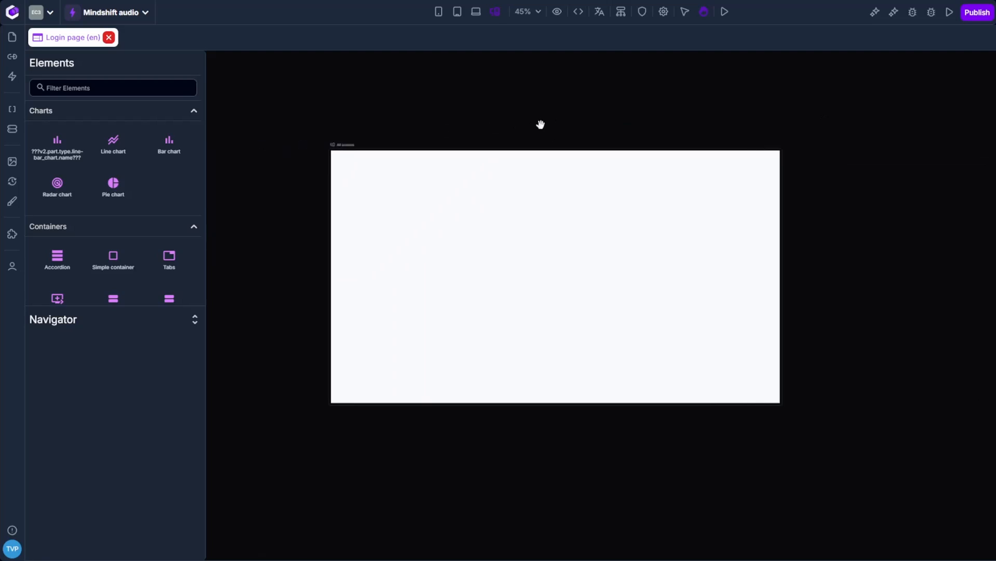
pyautogui.click(704, 12)
pyautogui.click(686, 13)
pyautogui.press('space')
pyautogui.moveTo(407, 105); pyautogui.dragTo(669, 125)
pyautogui.moveTo(759, 116); pyautogui.dragTo(675, 123)
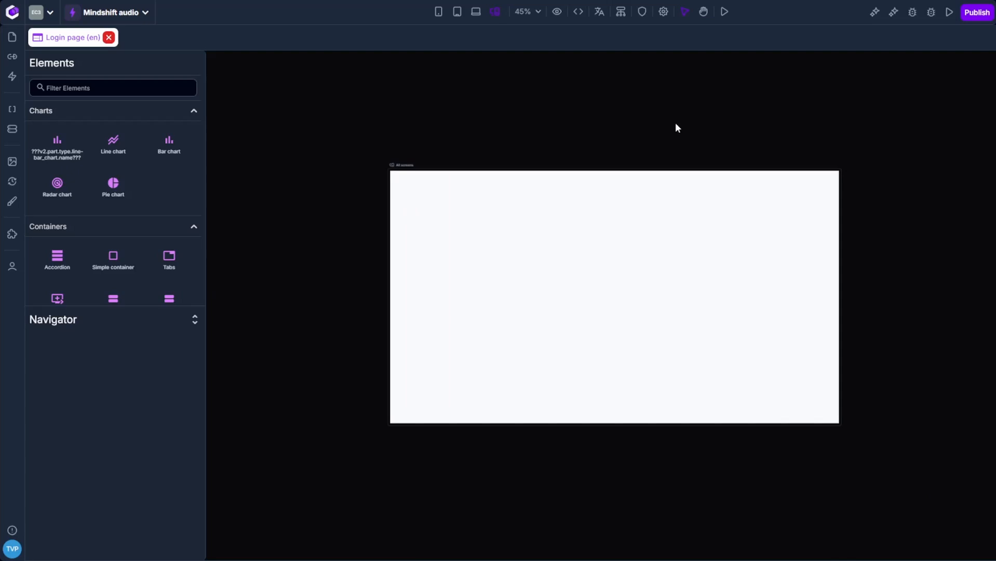
pyautogui.press('space')
pyautogui.moveTo(587, 131); pyautogui.dragTo(664, 132)
pyautogui.press('space')
pyautogui.moveTo(753, 124); pyautogui.dragTo(638, 120)
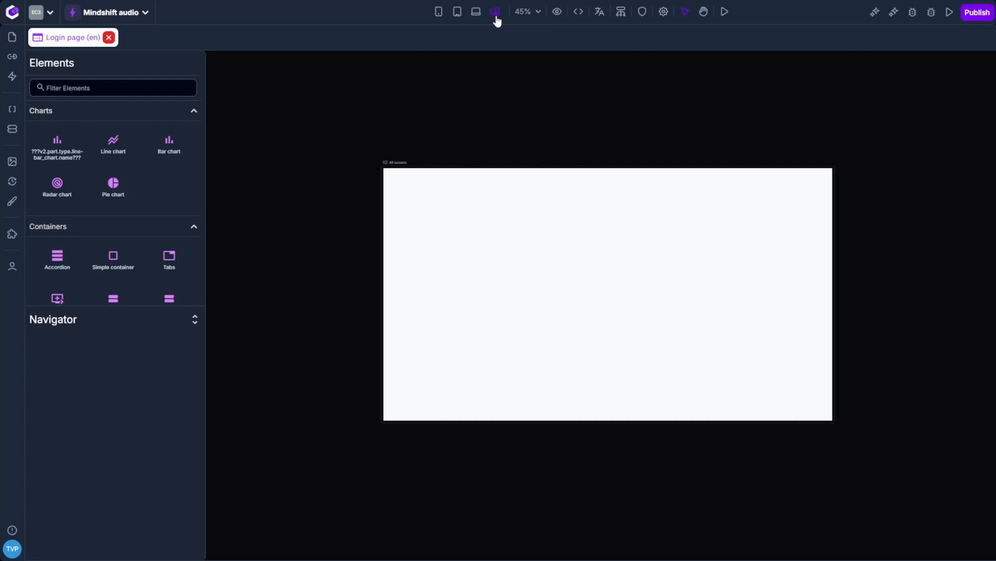
# Step: Show only the Mobile (=< 767px) layout frame and pan it into view
pyautogui.click(439, 12)
pyautogui.press('h')
pyautogui.moveTo(838, 113); pyautogui.dragTo(581, 119)
pyautogui.scroll(2, 642, 220)
pyautogui.press('space')
pyautogui.moveTo(765, 126); pyautogui.dragTo(654, 127)
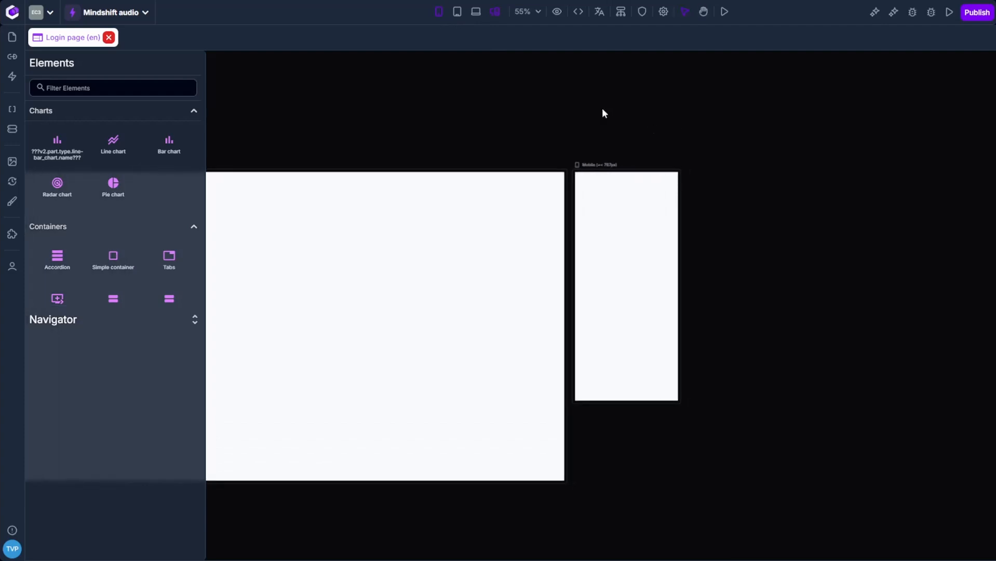
pyautogui.click(495, 14)
pyautogui.press('space')
pyautogui.moveTo(467, 151); pyautogui.dragTo(754, 161)
pyautogui.moveTo(545, 207); pyautogui.dragTo(727, 186)
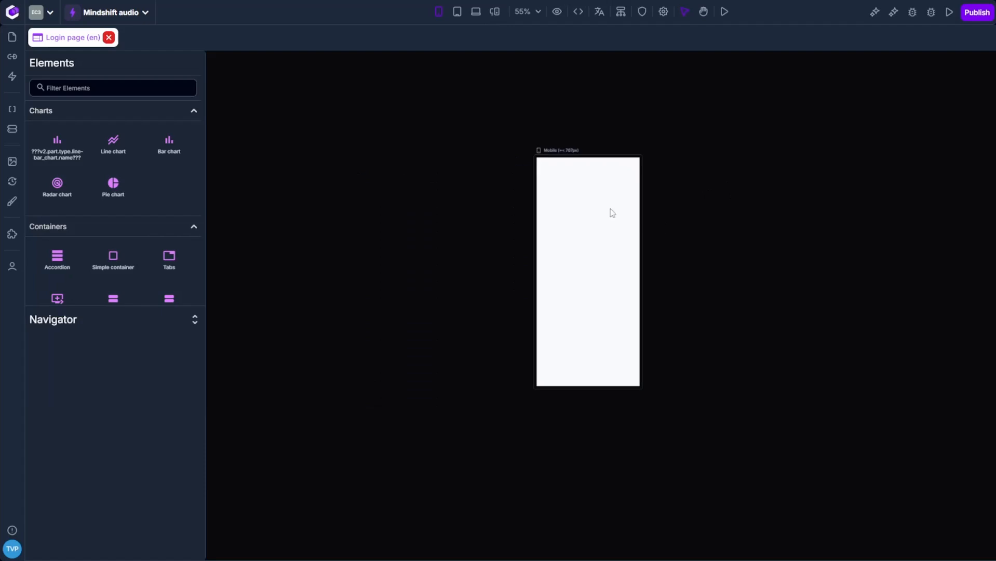
pyautogui.scroll(2, 601, 204)
pyautogui.press('space')
pyautogui.moveTo(831, 270); pyautogui.dragTo(787, 213)
pyautogui.scroll(2, 556, 243)
pyautogui.press('space')
pyautogui.moveTo(848, 226); pyautogui.dragTo(817, 212)
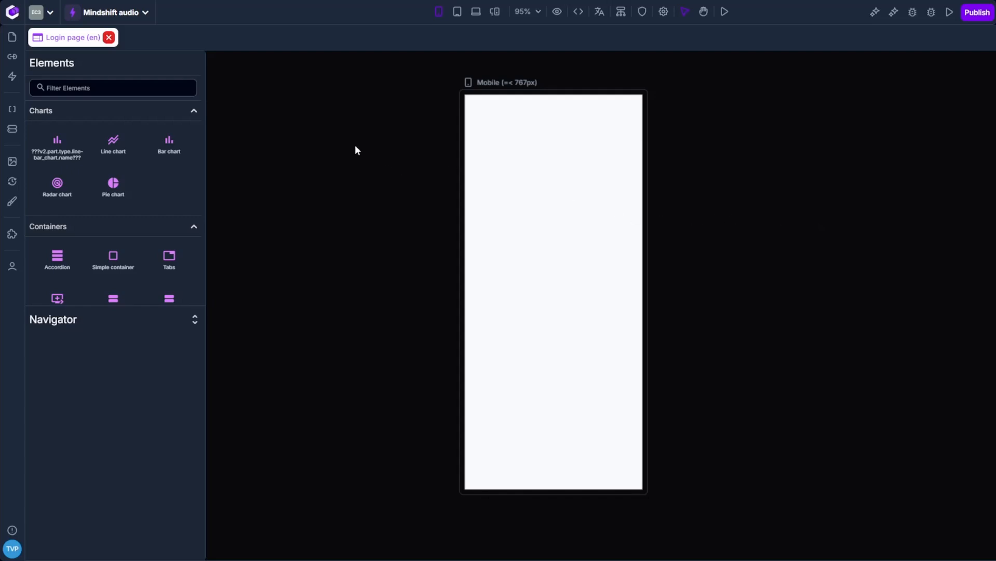
# Step: Set the canvas zoom to 100% and centre the mobile frame in view
pyautogui.click(533, 18)
pyautogui.moveTo(514, 40)
pyautogui.mouseDown()
pyautogui.moveTo(549, 45)
pyautogui.moveTo(513, 49)
pyautogui.moveTo(541, 44)
pyautogui.moveTo(528, 49)
pyautogui.mouseUp()
pyautogui.click(818, 205)
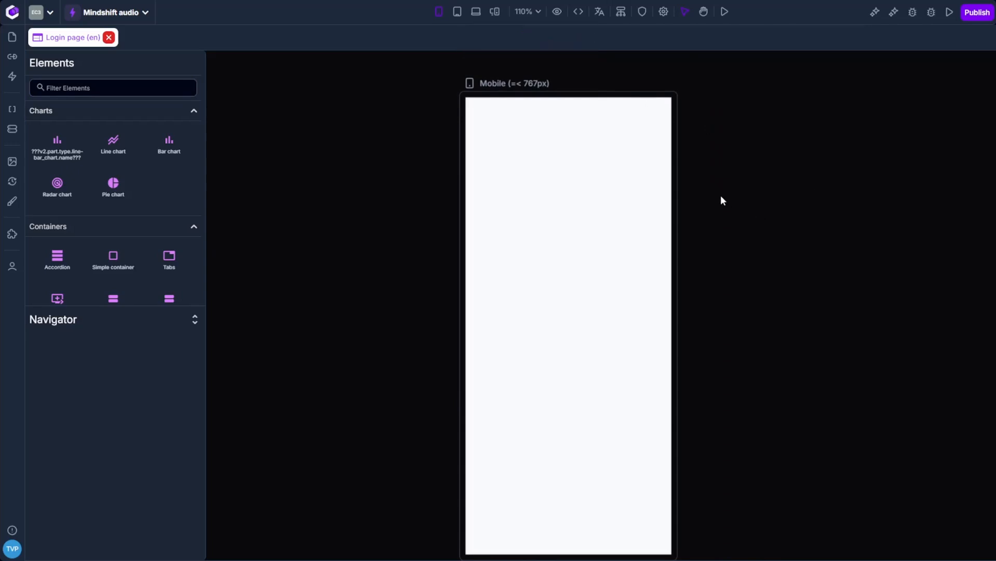
pyautogui.scroll(-1, 698, 193)
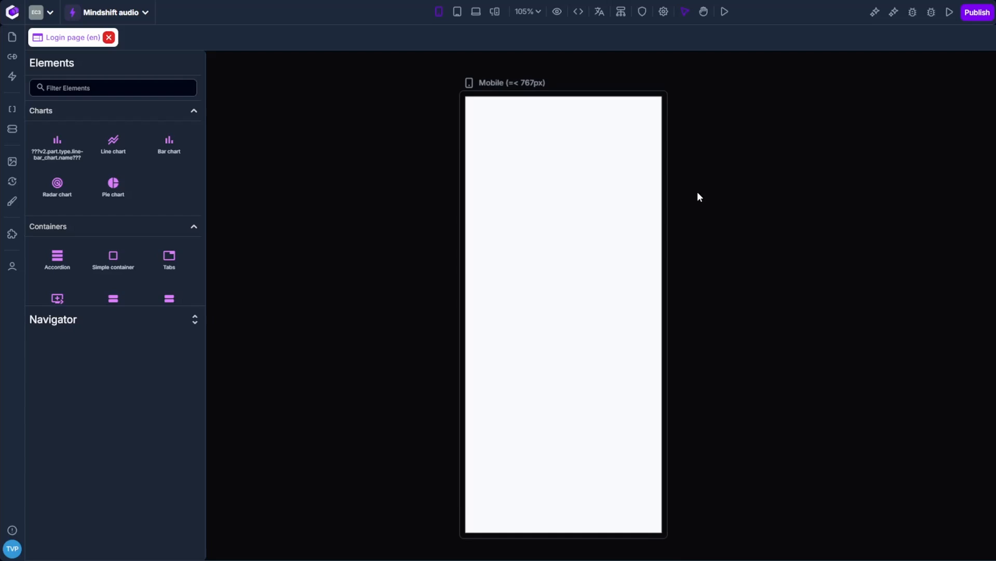
pyautogui.scroll(-3, 698, 193)
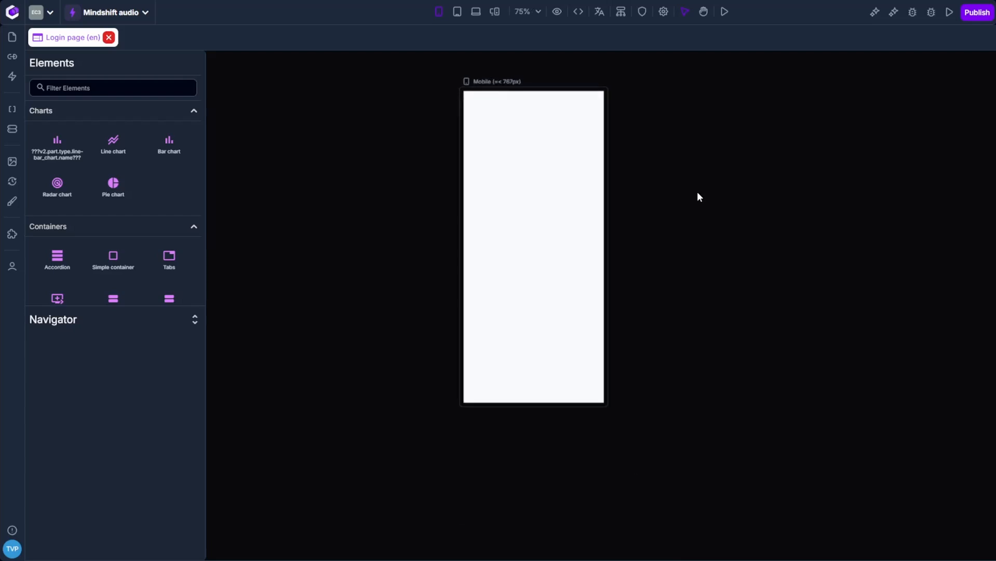
pyautogui.scroll(3, 696, 202)
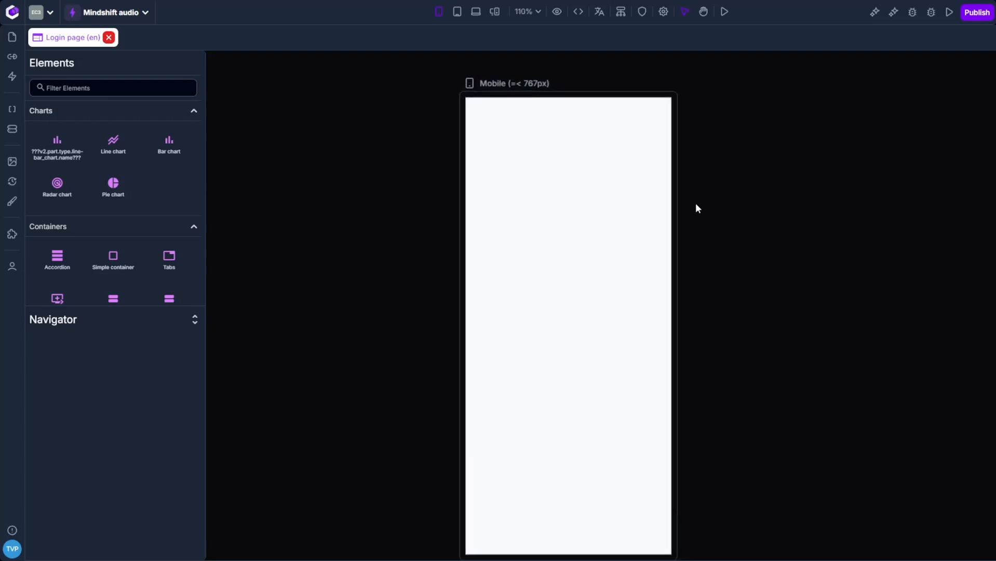
pyautogui.scroll(-4, 710, 233)
pyautogui.scroll(2, 710, 234)
pyautogui.scroll(-6, 710, 234)
pyautogui.scroll(7, 710, 234)
pyautogui.press('space')
pyautogui.moveTo(745, 167); pyautogui.dragTo(497, 201)
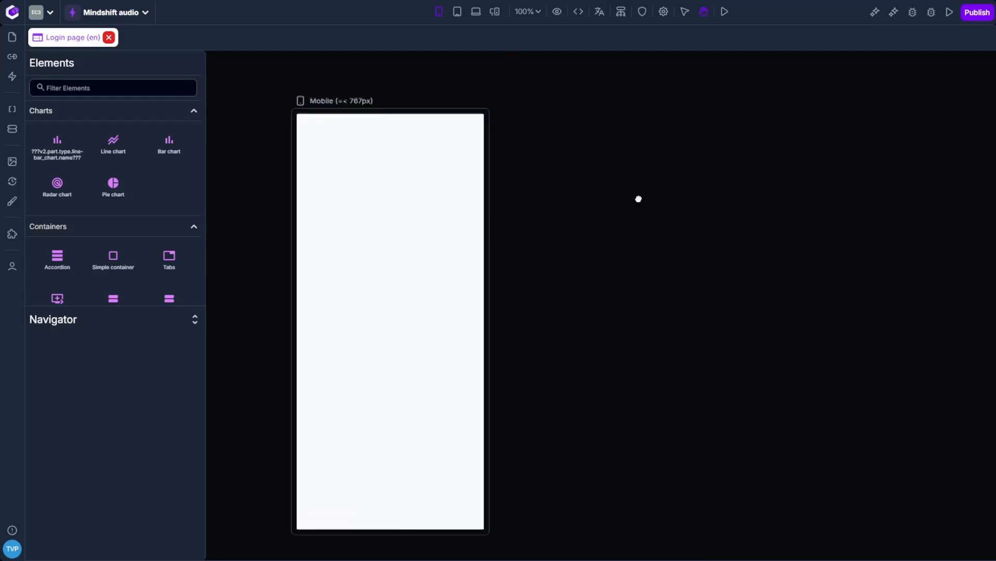
pyautogui.moveTo(394, 290); pyautogui.dragTo(725, 234)
pyautogui.moveTo(276, 237); pyautogui.dragTo(94, 389)
pyautogui.moveTo(753, 324); pyautogui.dragTo(808, 231)
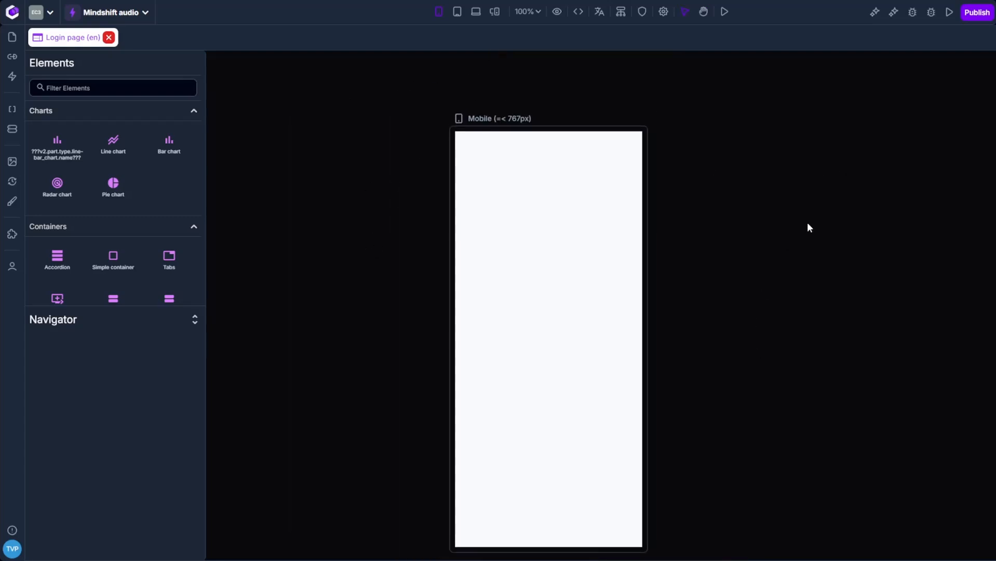
pyautogui.press('space')
pyautogui.moveTo(756, 284); pyautogui.dragTo(734, 238)
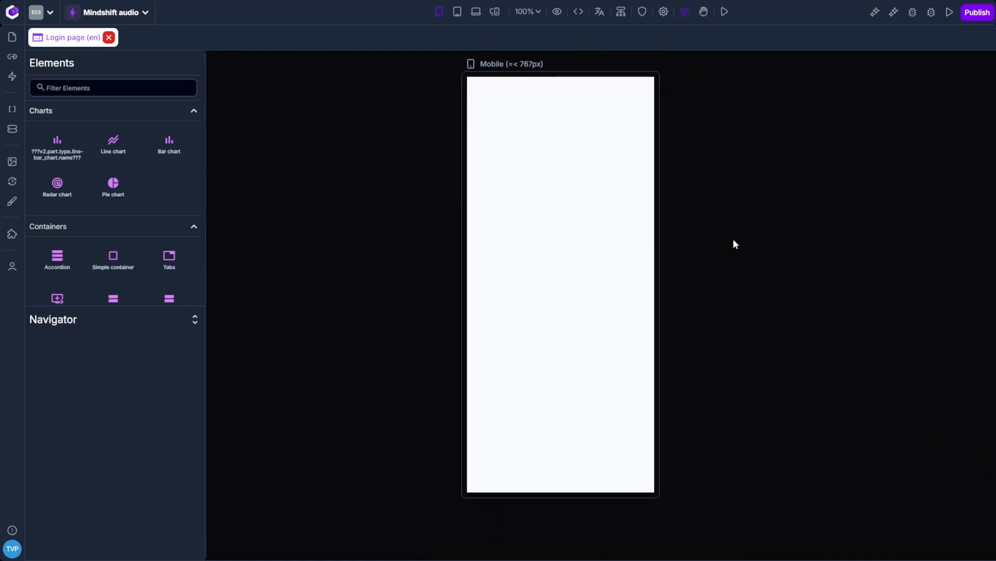
pyautogui.moveTo(735, 145); pyautogui.dragTo(722, 166)
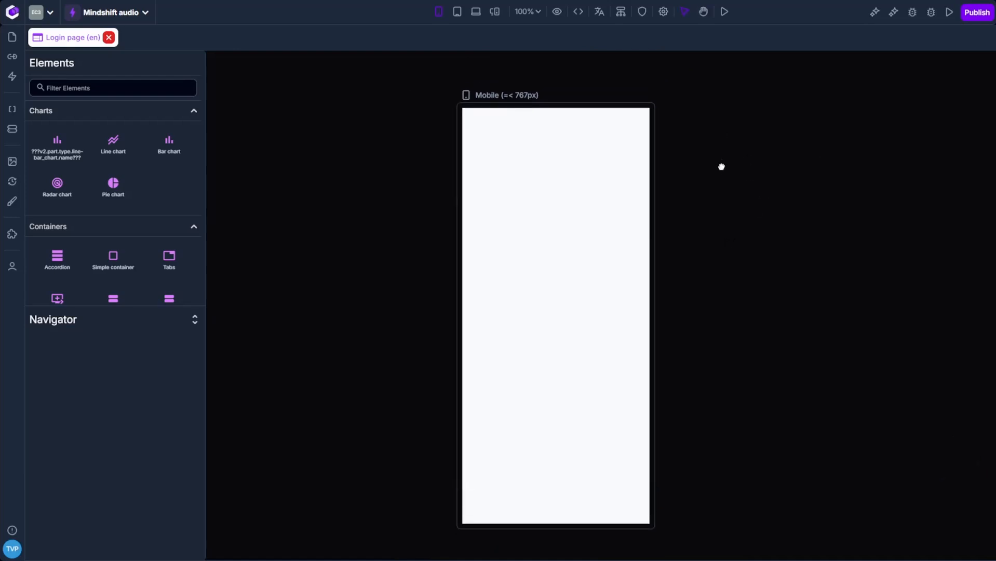
# Step: Switch off 'Authentication required' in the Login page's authentication settings
pyautogui.click(642, 13)
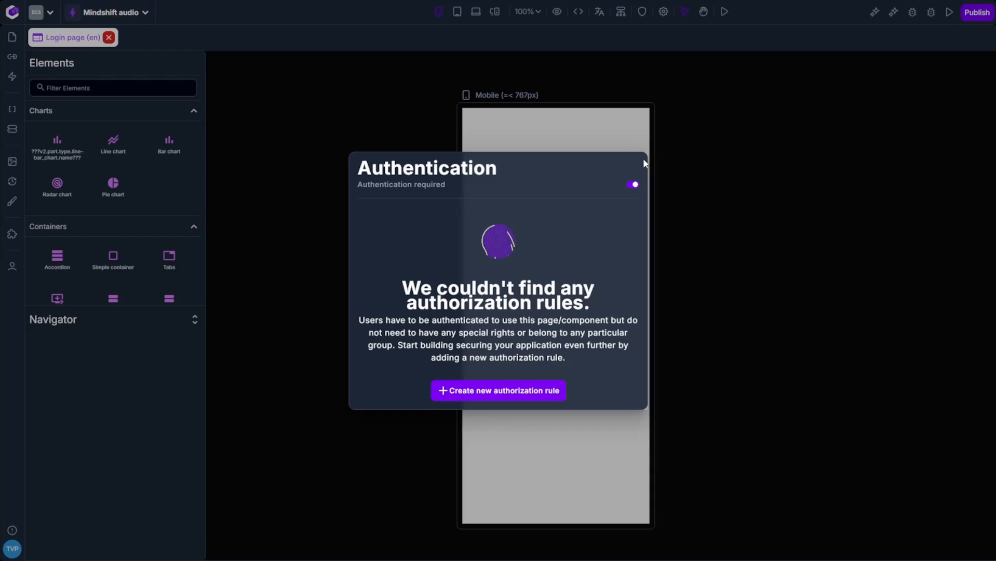
pyautogui.click(631, 185)
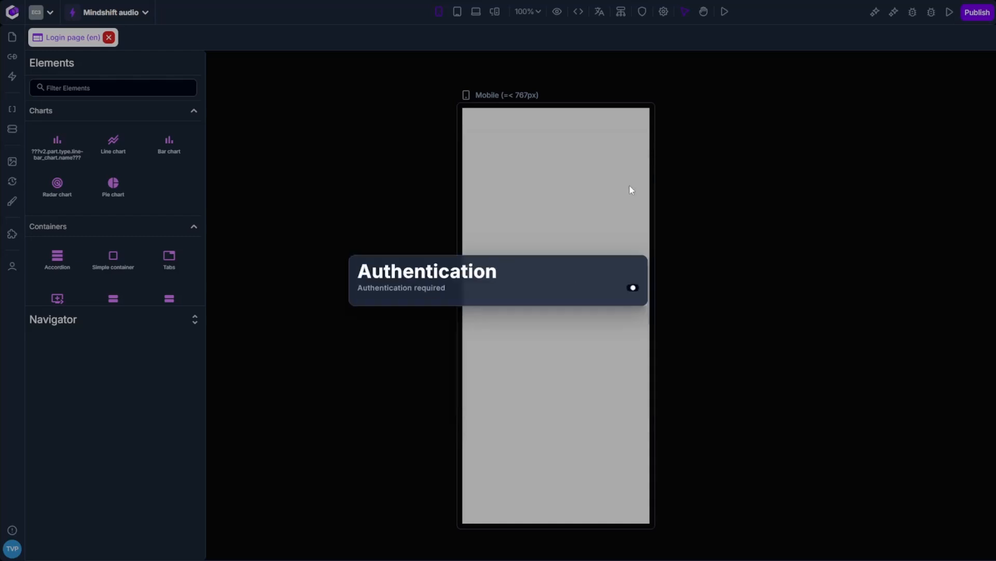
pyautogui.click(725, 212)
pyautogui.press('space')
pyautogui.moveTo(701, 252); pyautogui.dragTo(699, 220)
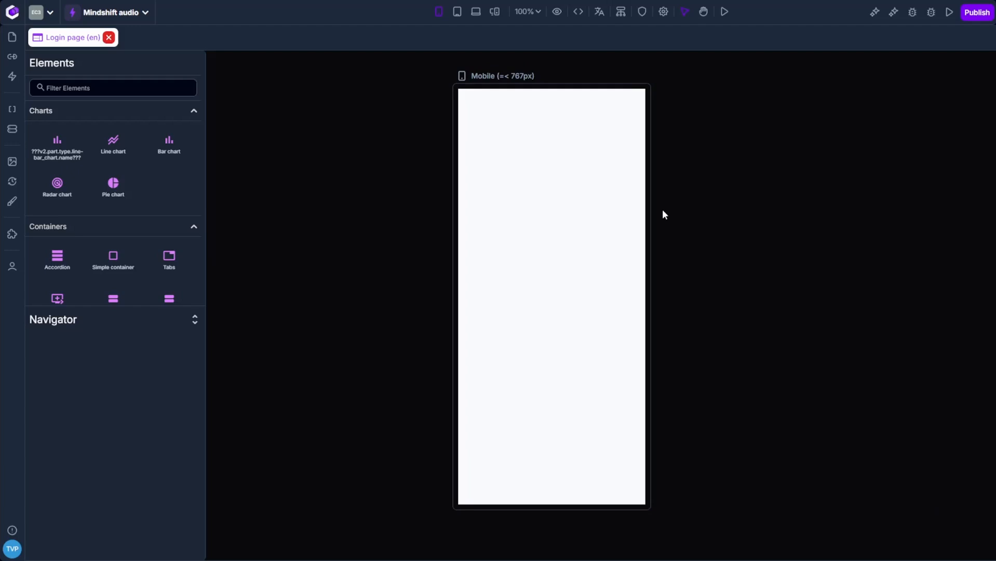
# Step: Open the Design System in its own tab to review its colour palettes, then return to Login page
pyautogui.click(14, 206)
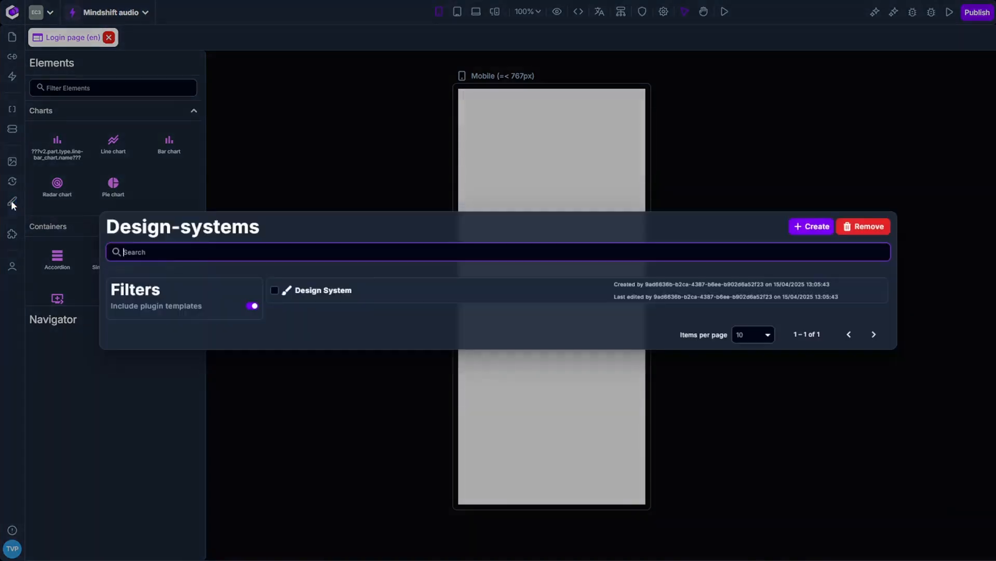
pyautogui.click(375, 292)
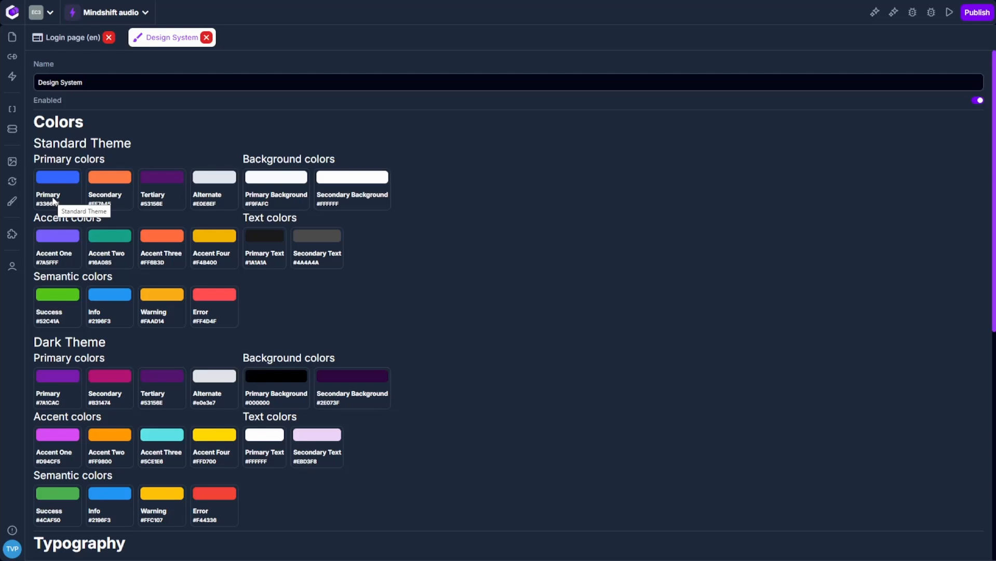
pyautogui.click(75, 39)
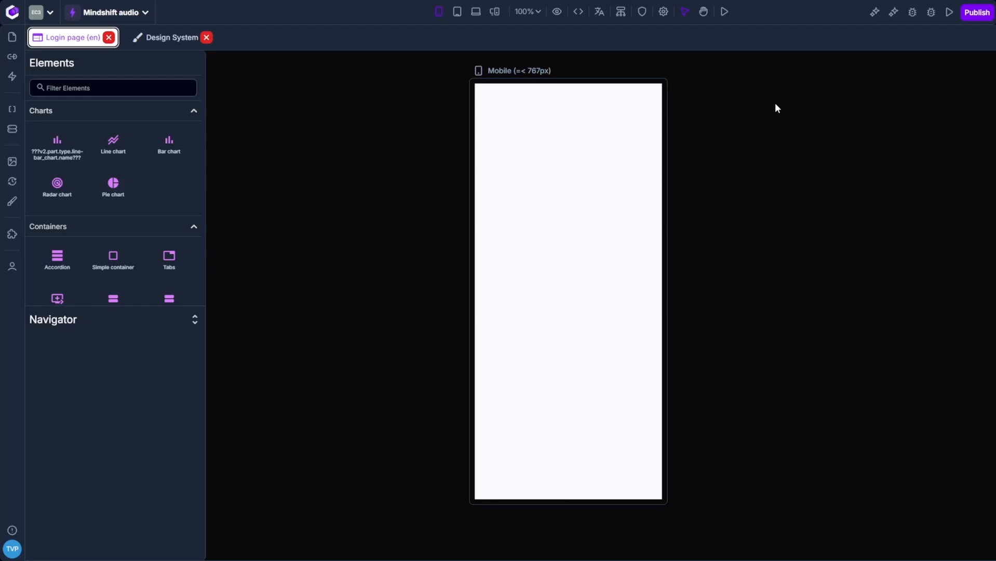
# Step: Check the Login screen mockup in the MindShiftAudio flow document, then go back to NoCode-X
pyautogui.click(326, 14)
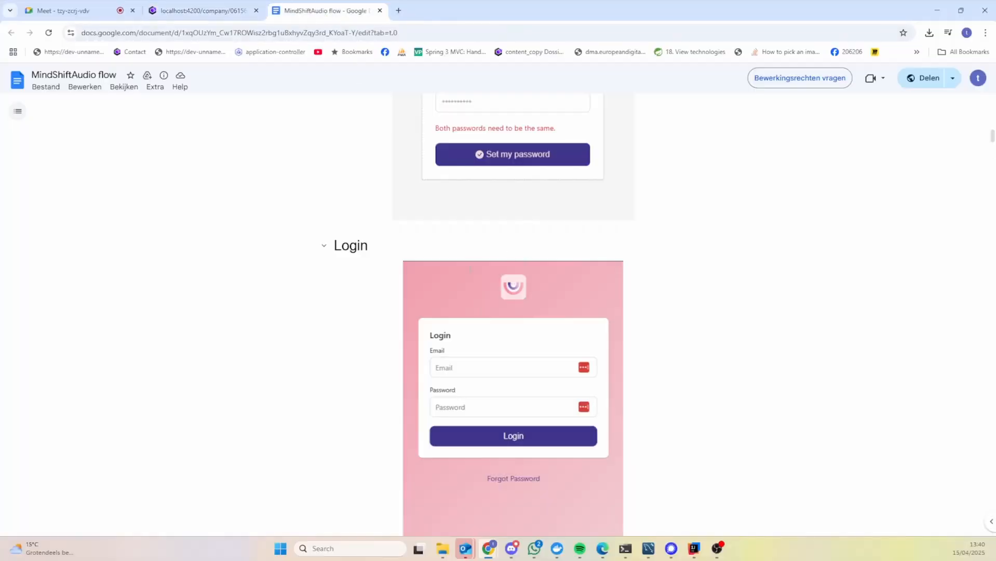
pyautogui.scroll(-3, 624, 304)
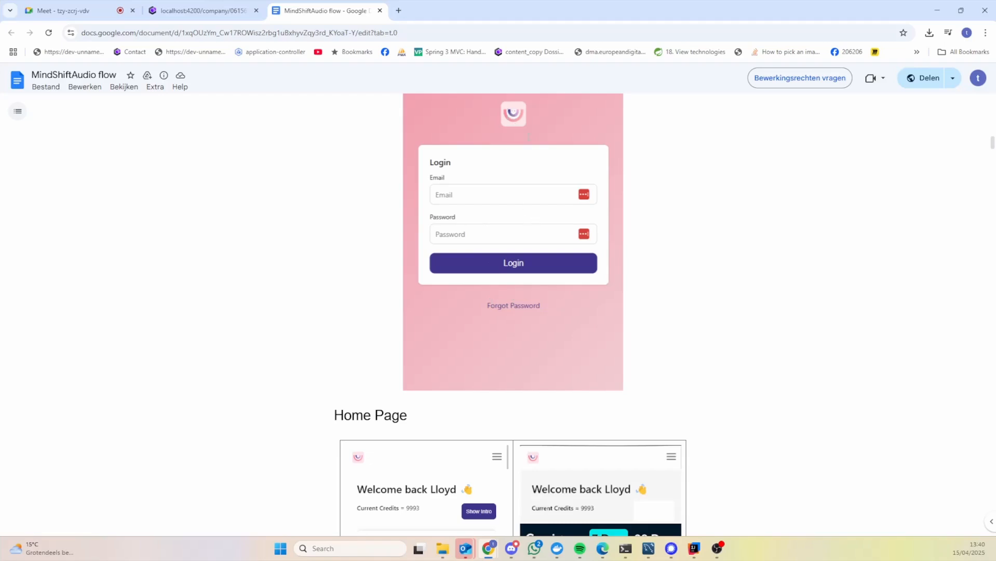
pyautogui.click(223, 11)
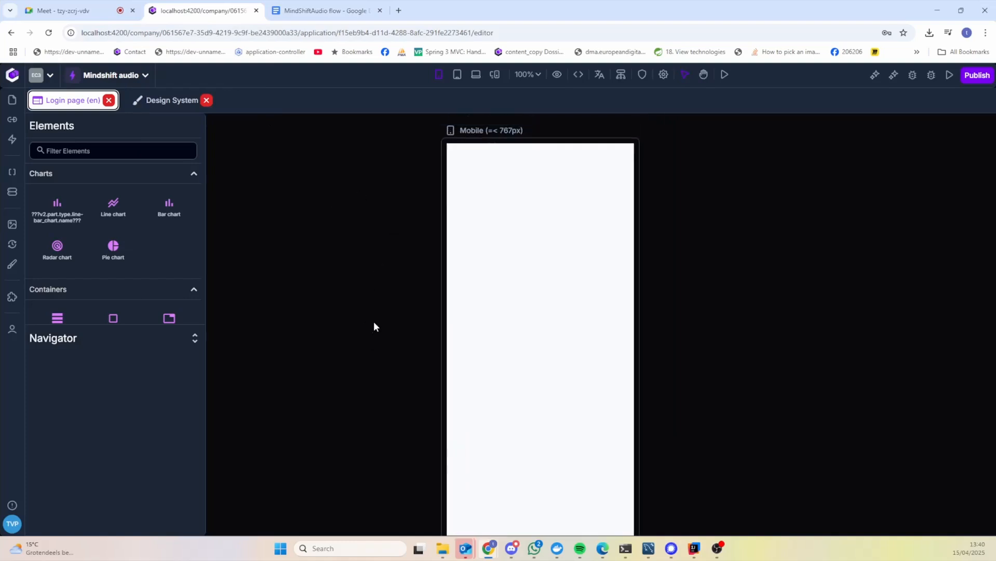
# Step: Add an Email field (EMAIL_INPUT_CODE) to the upper part of the mobile Login page
pyautogui.press('F11')
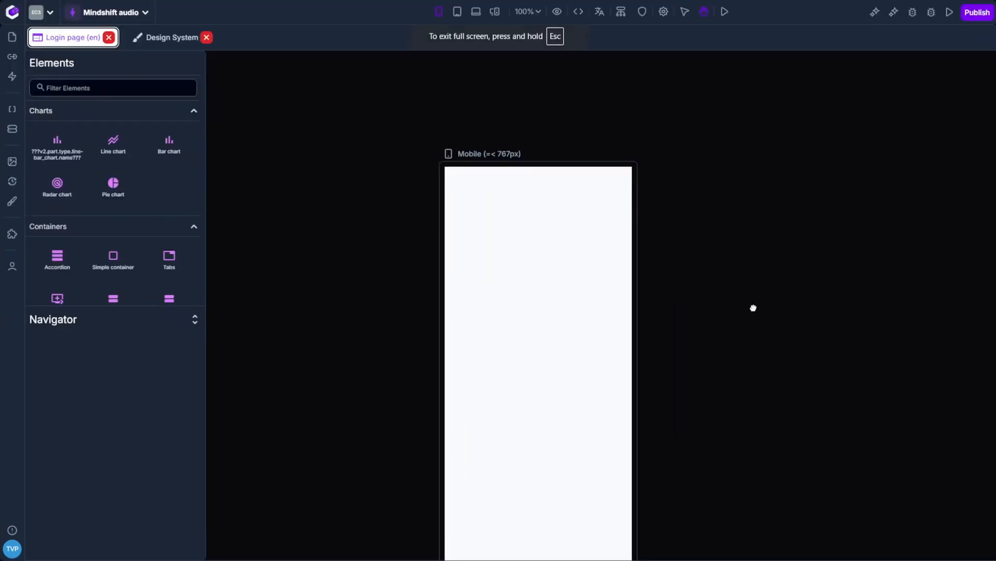
pyautogui.click(113, 84)
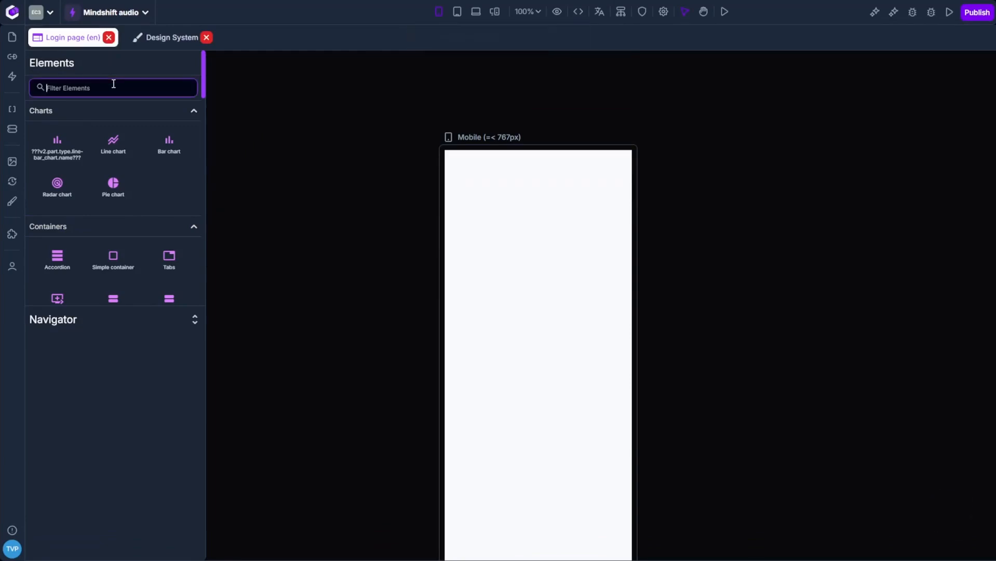
pyautogui.write('email')
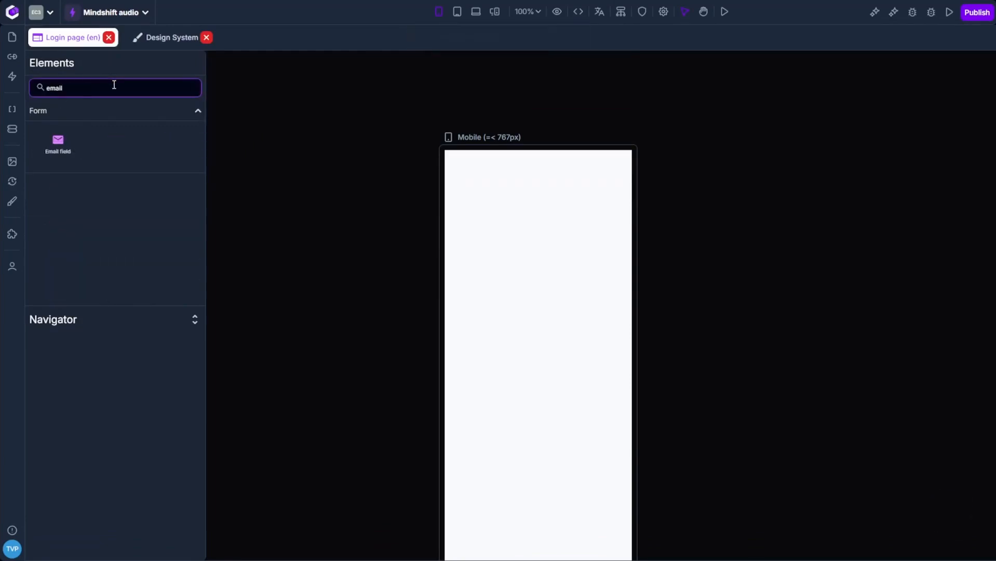
pyautogui.moveTo(56, 168); pyautogui.dragTo(542, 239)
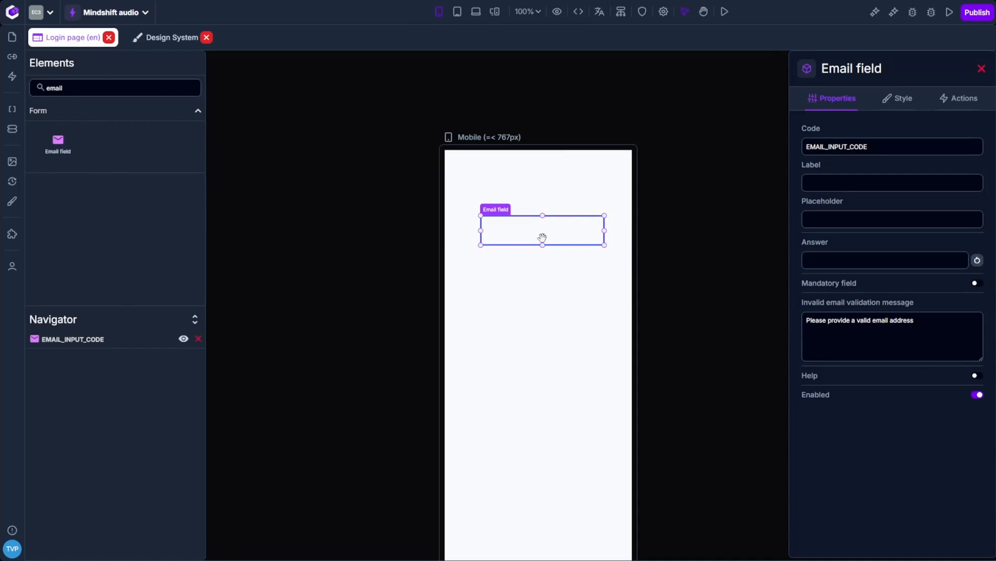
pyautogui.moveTo(542, 234); pyautogui.dragTo(572, 202)
pyautogui.moveTo(567, 203); pyautogui.dragTo(541, 289)
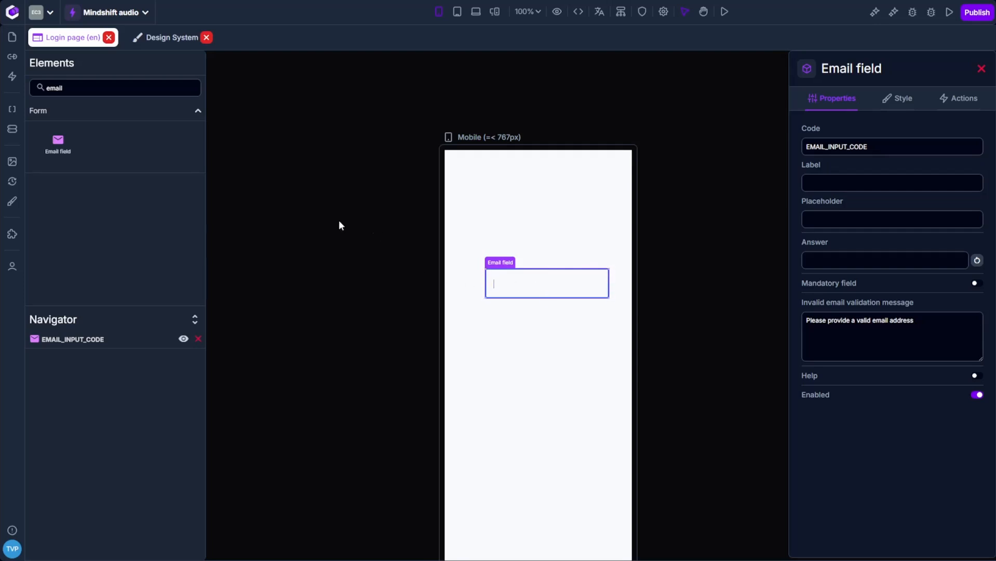
pyautogui.moveTo(96, 85); pyautogui.dragTo(22, 85)
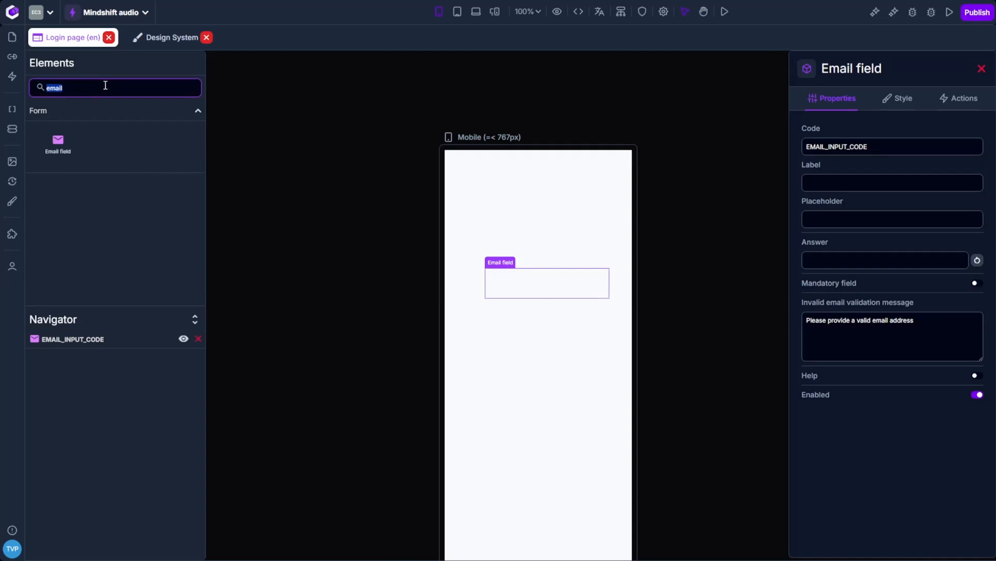
# Step: Place a Vertical list container (VERTICAL_LIST_CODE) in the middle of the mobile page and zoom in
pyautogui.write('verti')
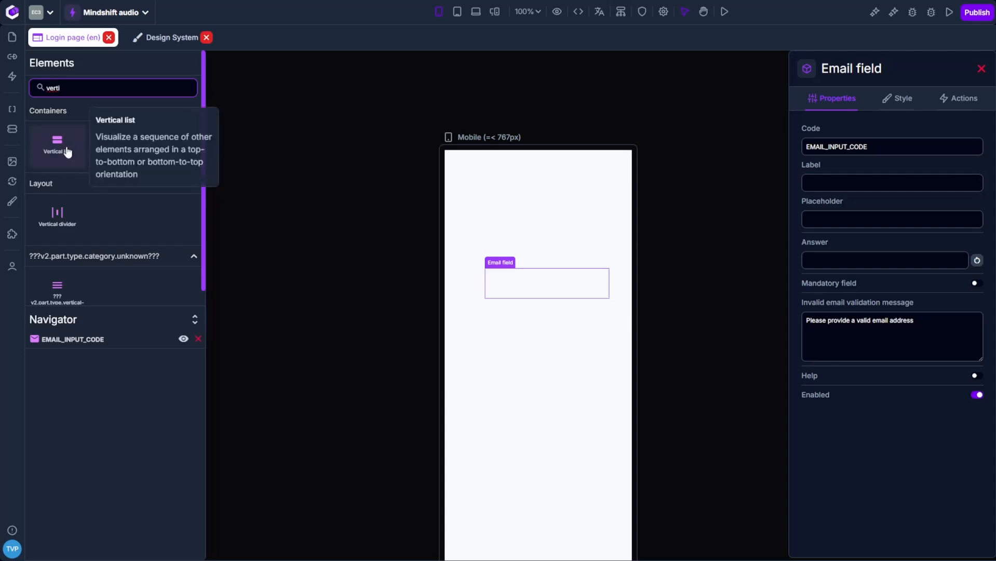
pyautogui.moveTo(62, 156); pyautogui.dragTo(525, 356)
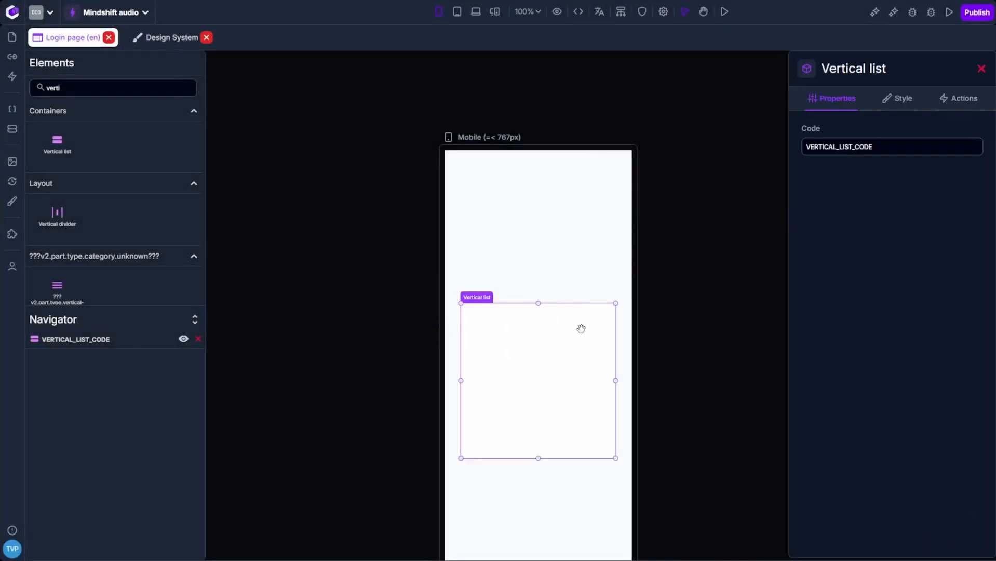
pyautogui.scroll(2, 561, 360)
pyautogui.scroll(1, 551, 393)
pyautogui.press('space')
pyautogui.moveTo(402, 372); pyautogui.dragTo(406, 221)
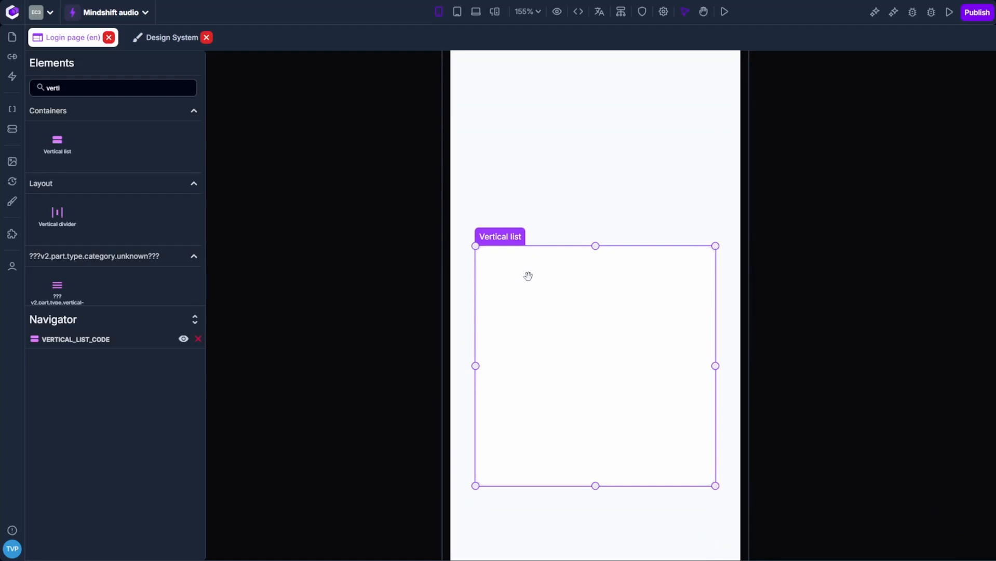
# Step: Hide element borders on the canvas through the view options
pyautogui.click(584, 281)
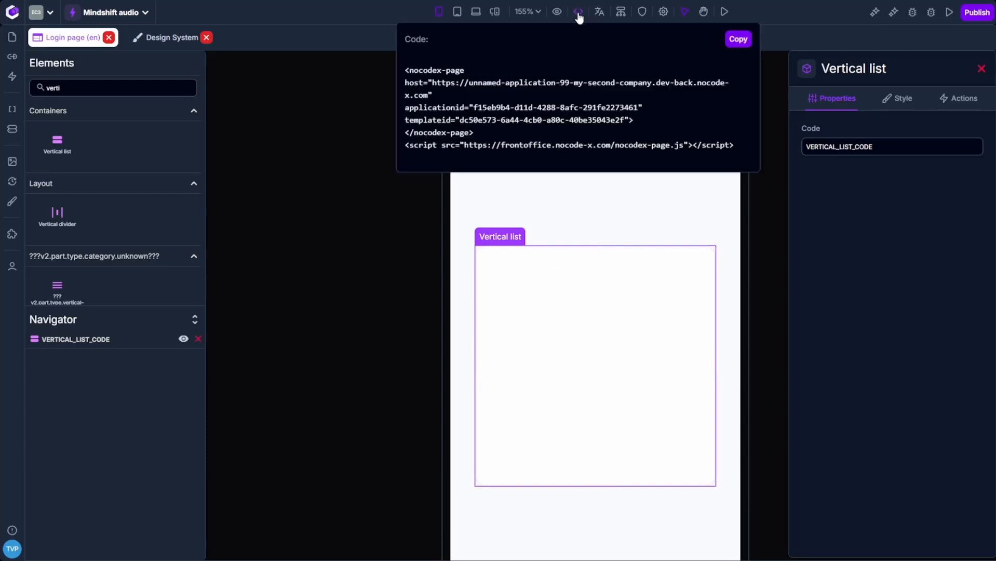
pyautogui.moveTo(561, 15)
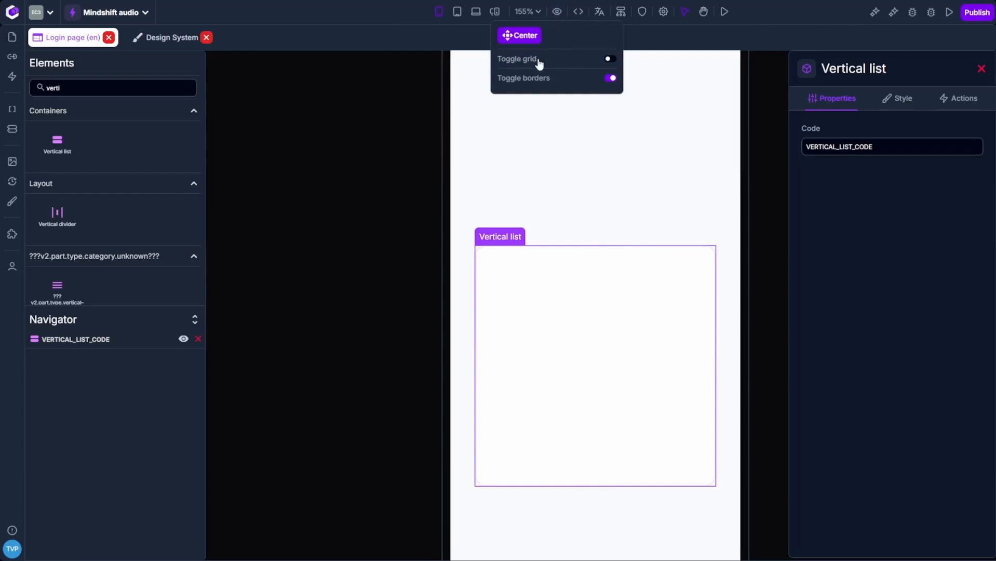
pyautogui.click(611, 78)
pyautogui.click(578, 130)
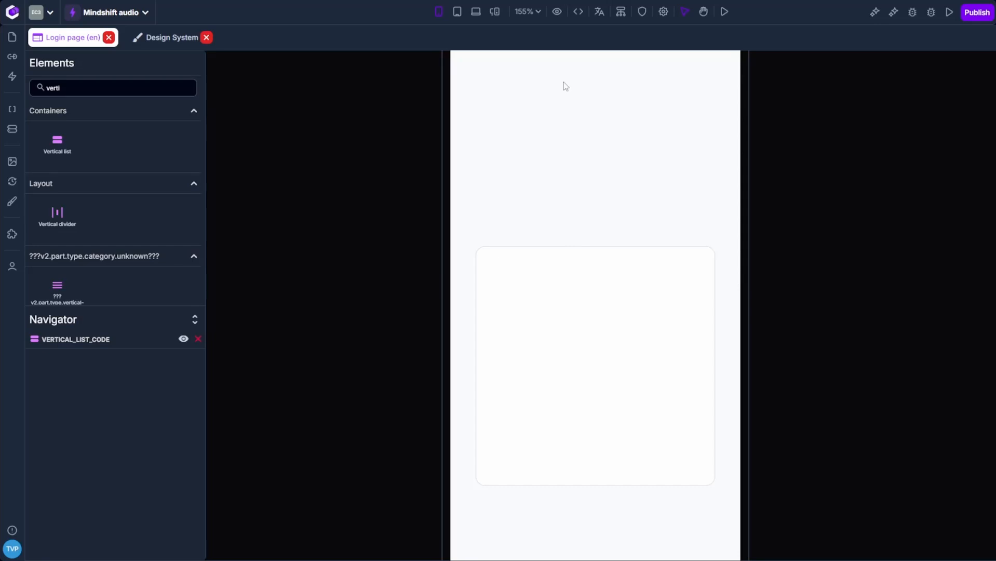
# Step: Re-centre the mobile Login page with the view options' Center command so it is fully visible
pyautogui.click(645, 264)
pyautogui.press('space')
pyautogui.moveTo(853, 367); pyautogui.dragTo(479, 282)
pyautogui.moveTo(770, 288); pyautogui.dragTo(648, 283)
pyautogui.click(556, 12)
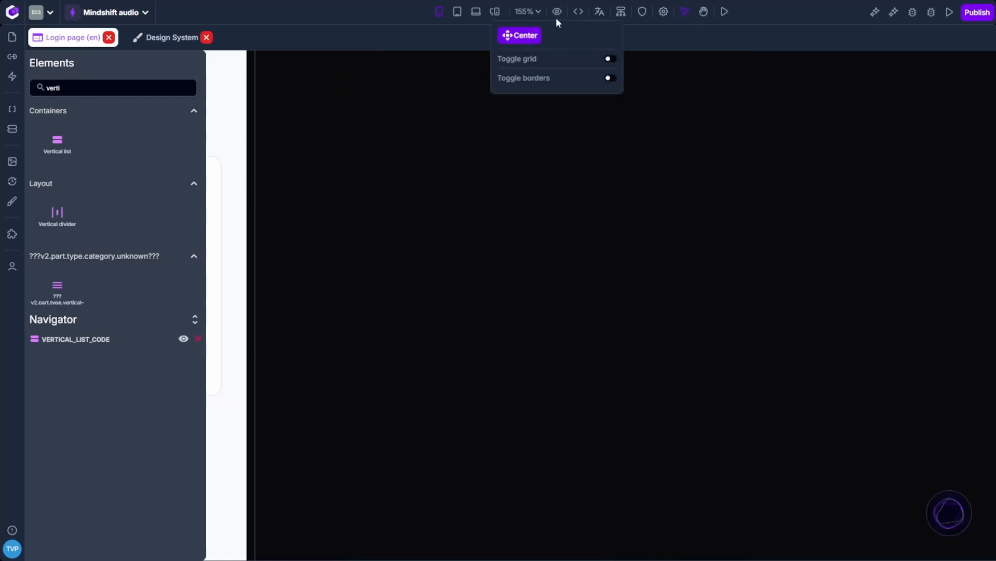
pyautogui.click(535, 35)
pyautogui.moveTo(375, 232); pyautogui.dragTo(431, 173)
pyautogui.scroll(-3, 611, 347)
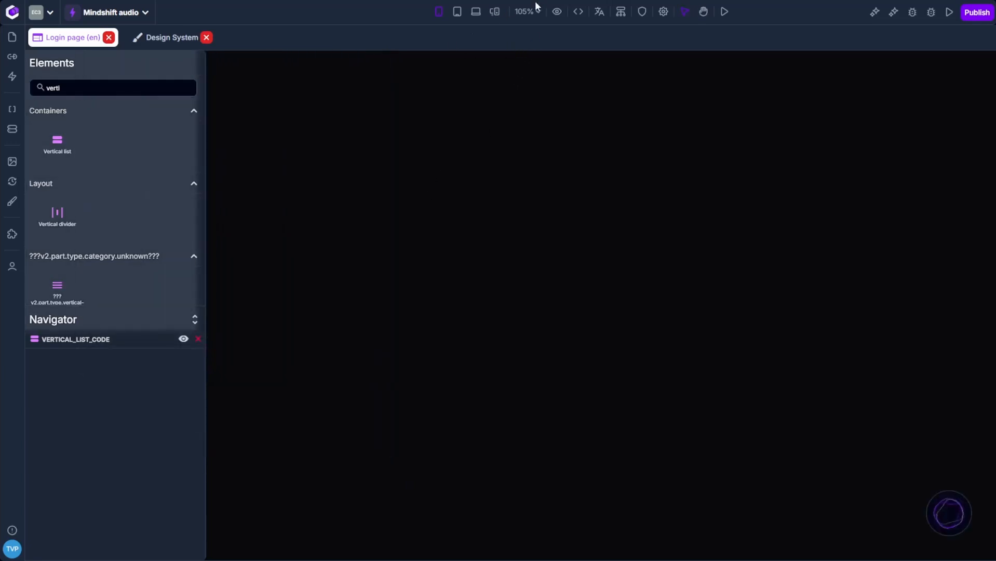
pyautogui.click(557, 12)
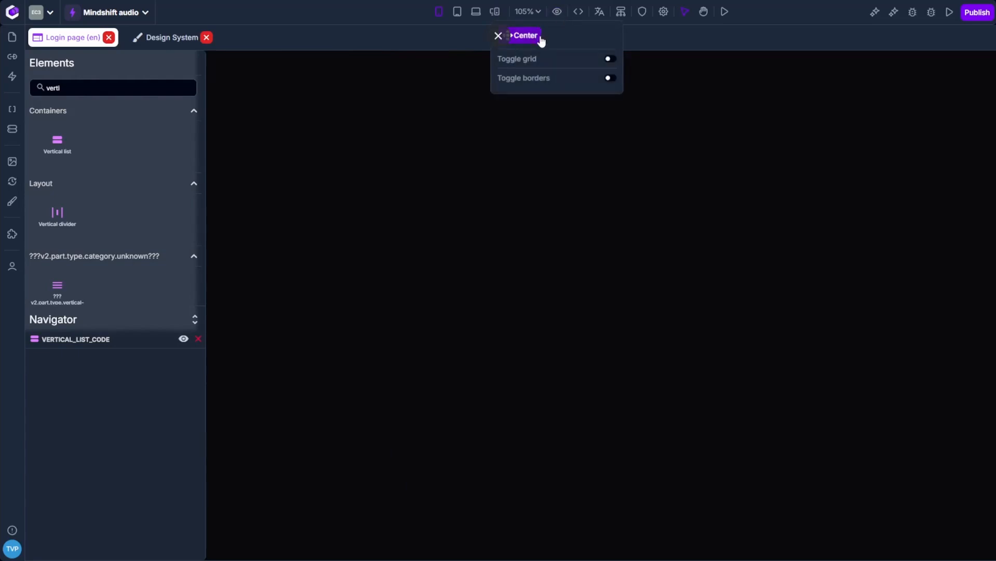
pyautogui.click(525, 37)
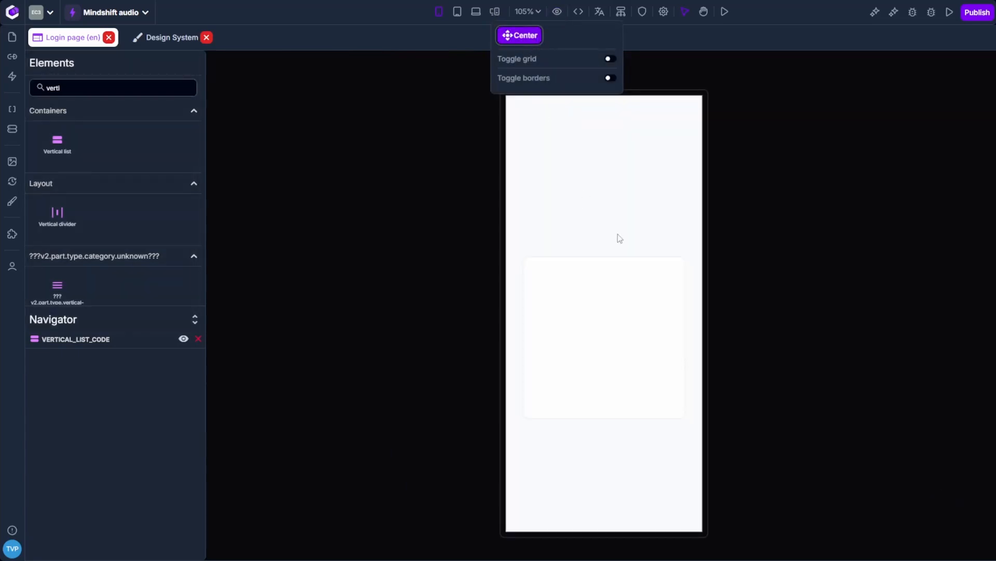
pyautogui.click(940, 230)
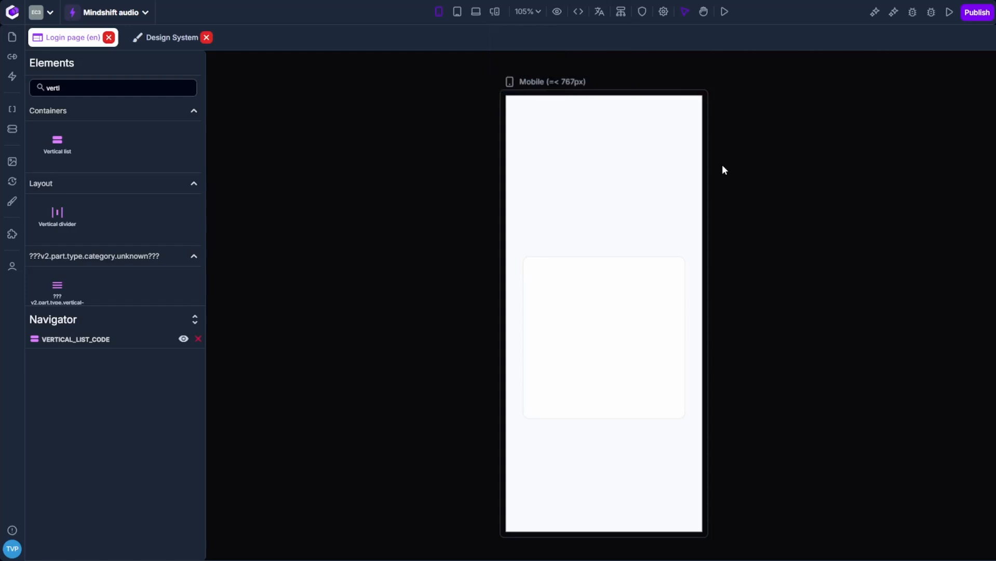
# Step: Give the vertical list a width of 100 % and a height of 100 % in its Style settings
pyautogui.click(635, 269)
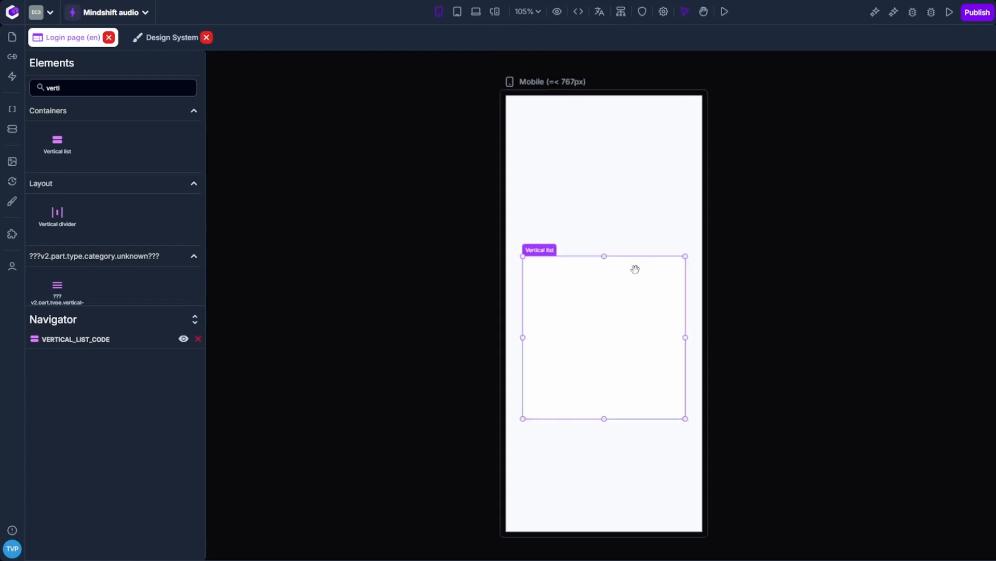
pyautogui.doubleClick(631, 327)
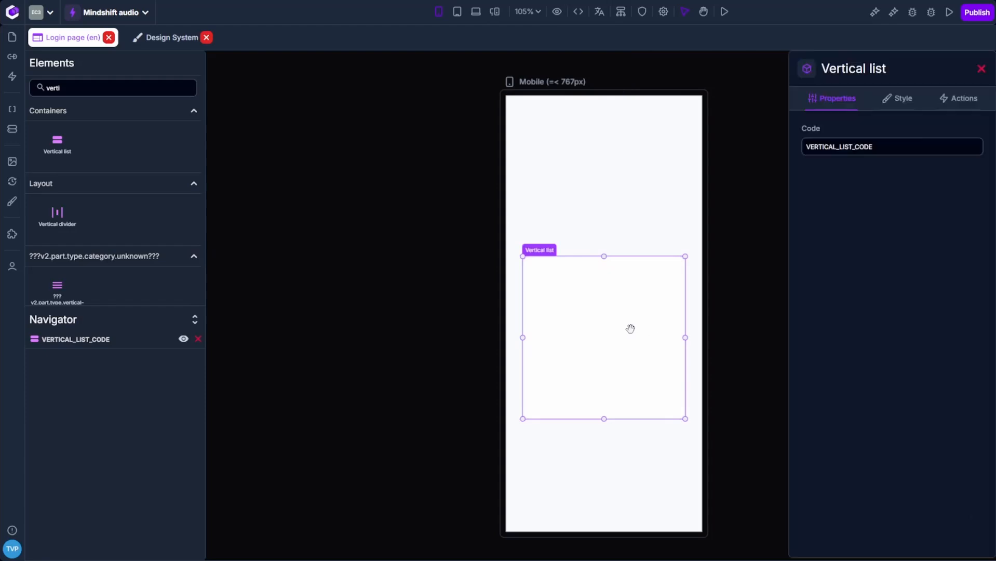
pyautogui.click(912, 100)
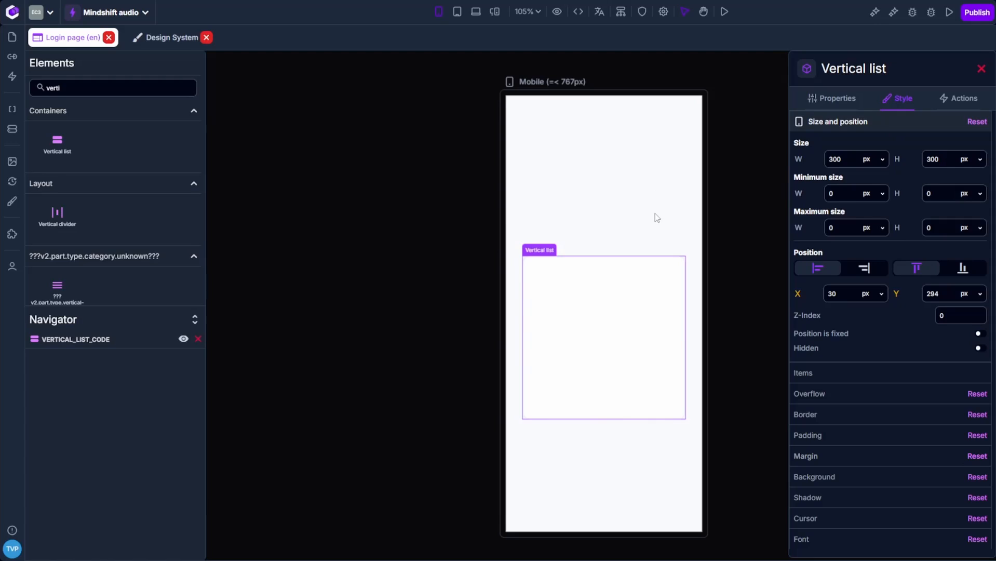
pyautogui.doubleClick(841, 159)
pyautogui.doubleClick(933, 159)
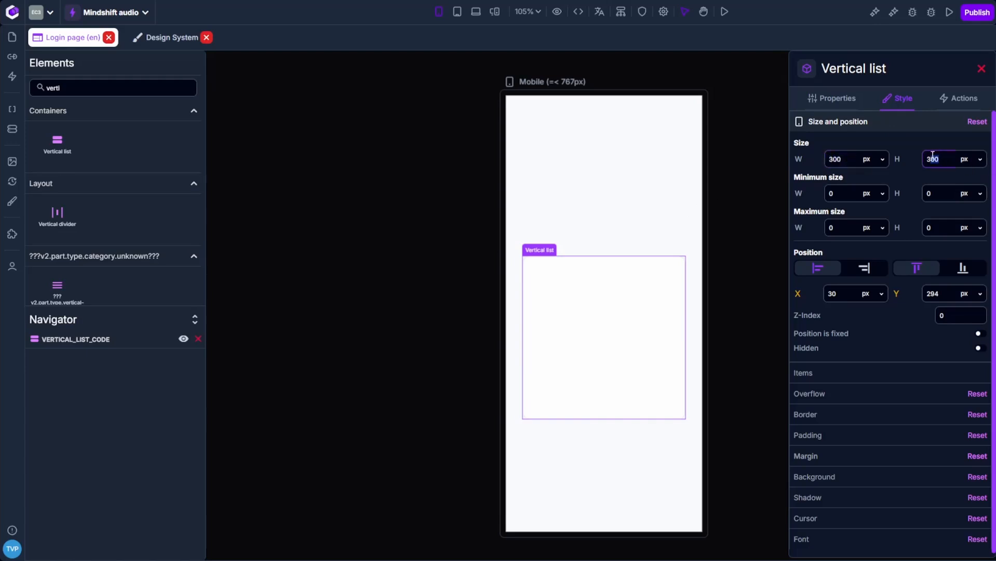
pyautogui.click(867, 161)
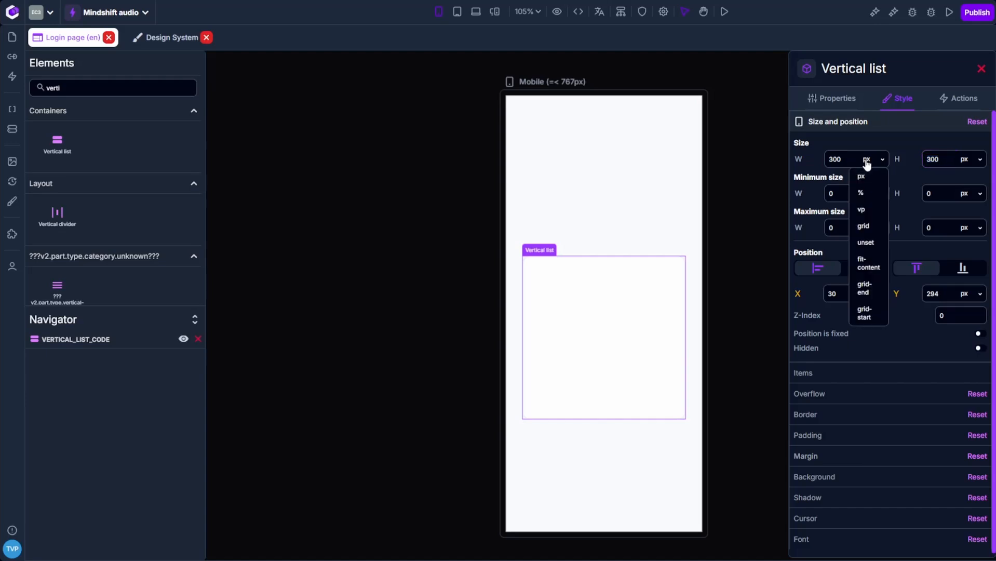
pyautogui.click(860, 201)
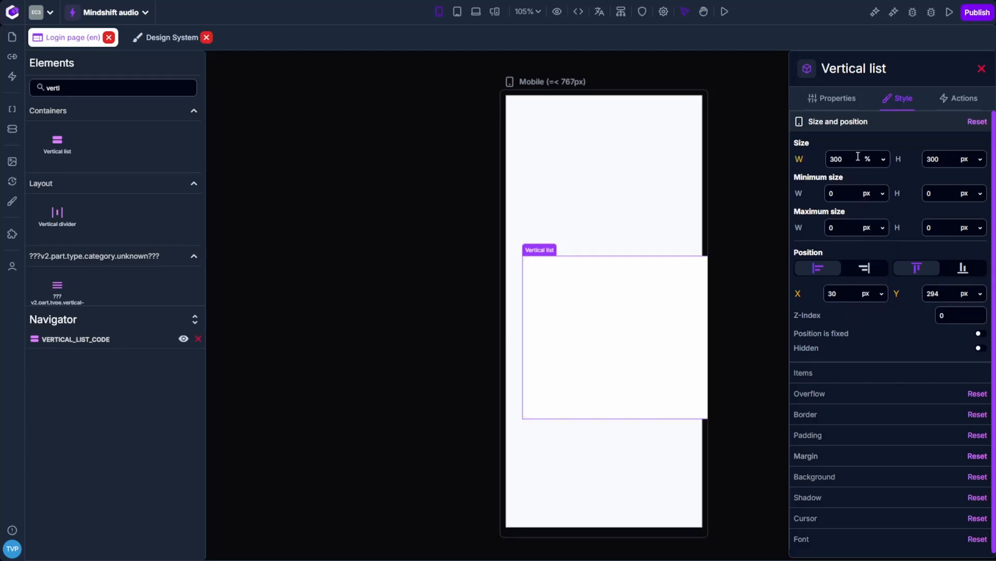
pyautogui.moveTo(843, 159); pyautogui.dragTo(828, 159)
pyautogui.write('100')
pyautogui.write('10')
pyautogui.click(969, 160)
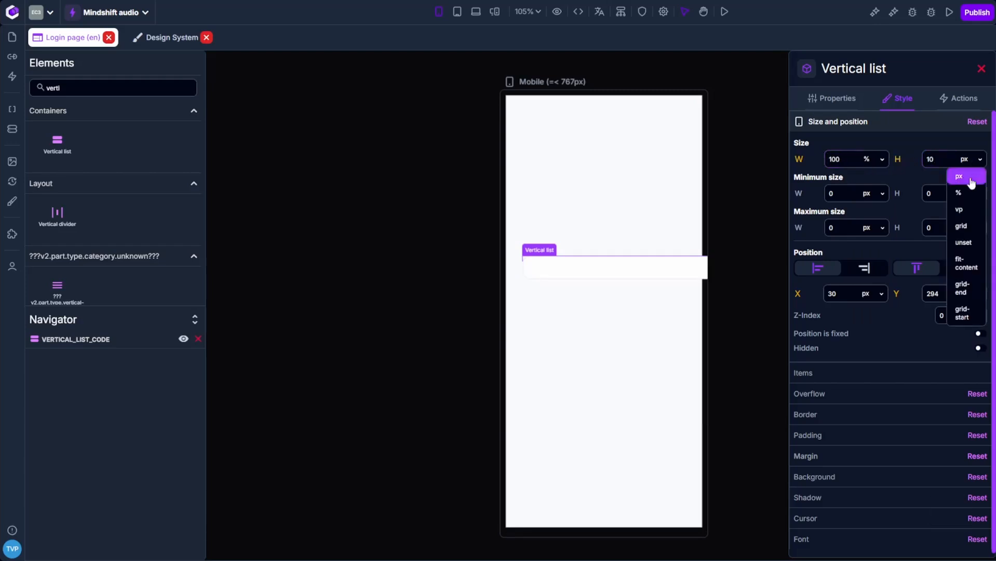
pyautogui.click(966, 193)
pyautogui.click(946, 164)
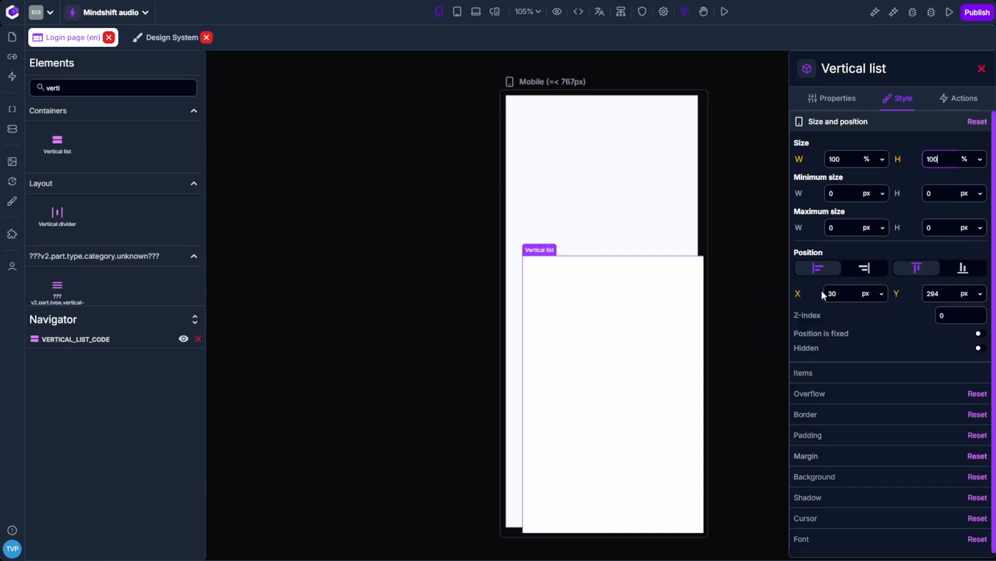
pyautogui.moveTo(843, 294); pyautogui.dragTo(830, 294)
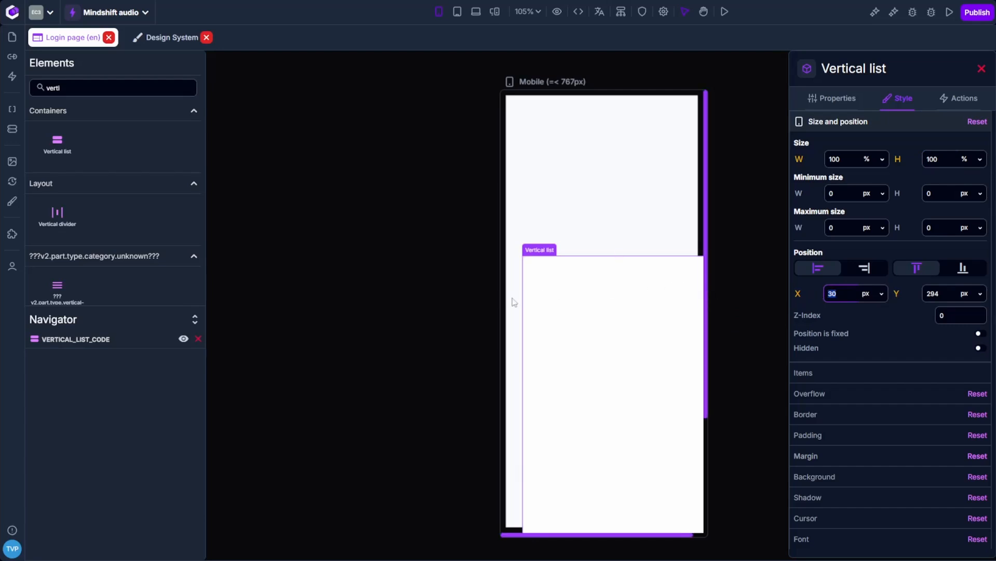
# Step: Set the list's Y position to 0 and reset the leftover 300 px width and the height override
pyautogui.click(938, 289)
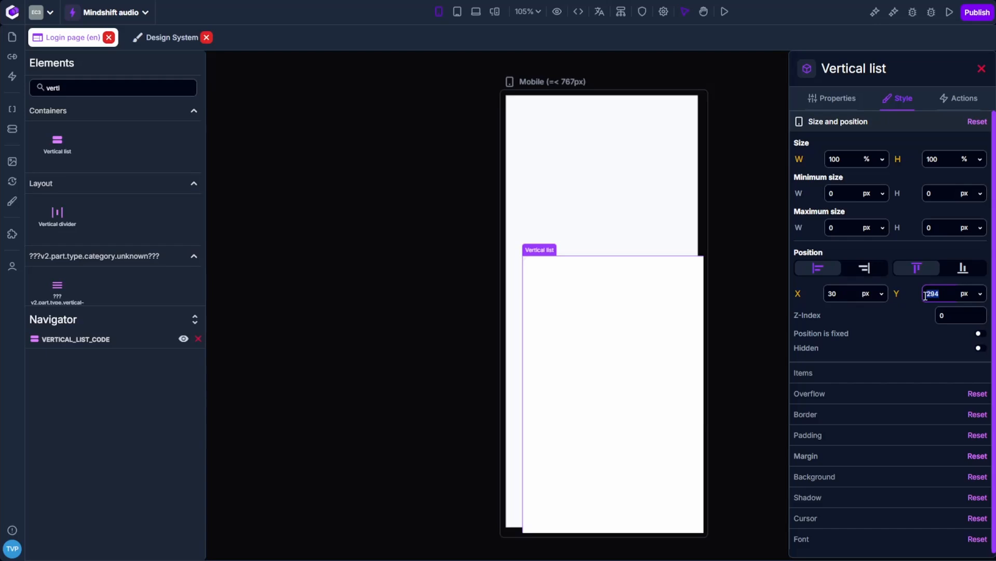
pyautogui.write('0')
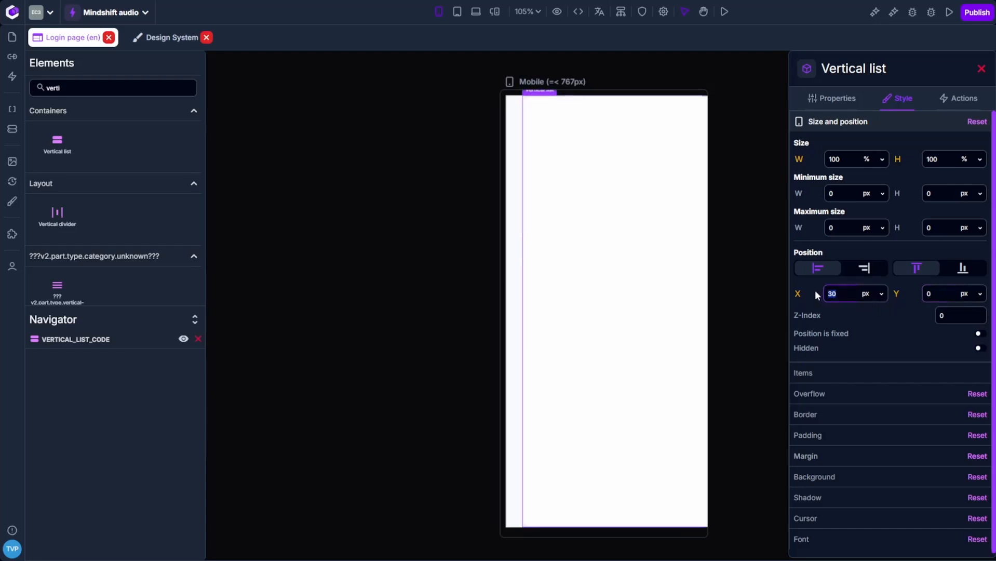
pyautogui.write('0')
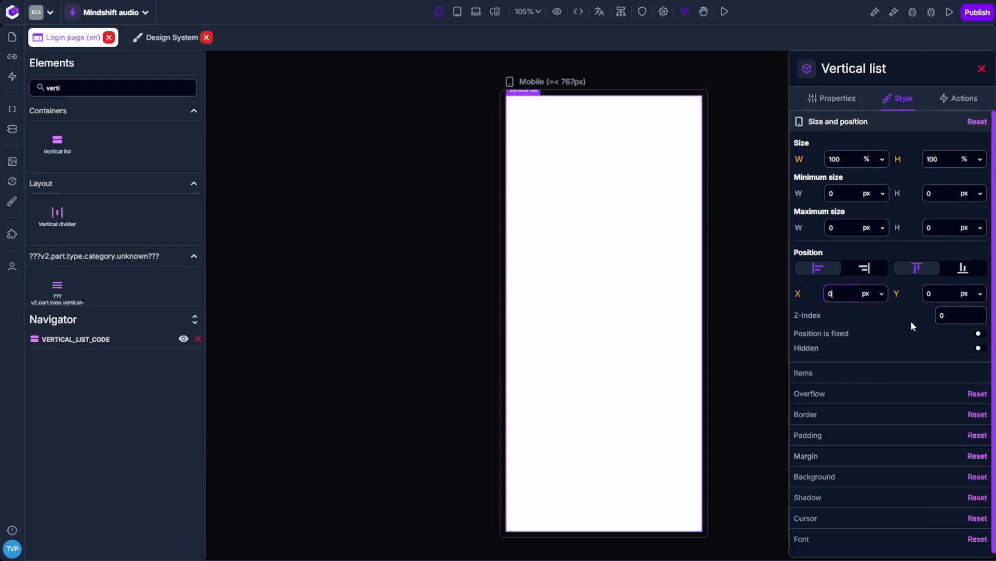
pyautogui.click(801, 162)
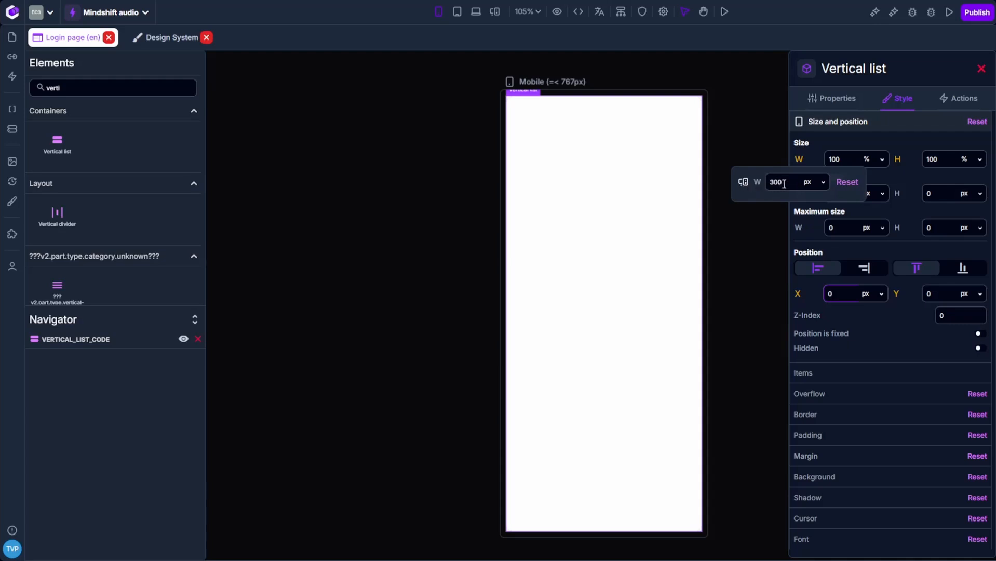
pyautogui.click(845, 183)
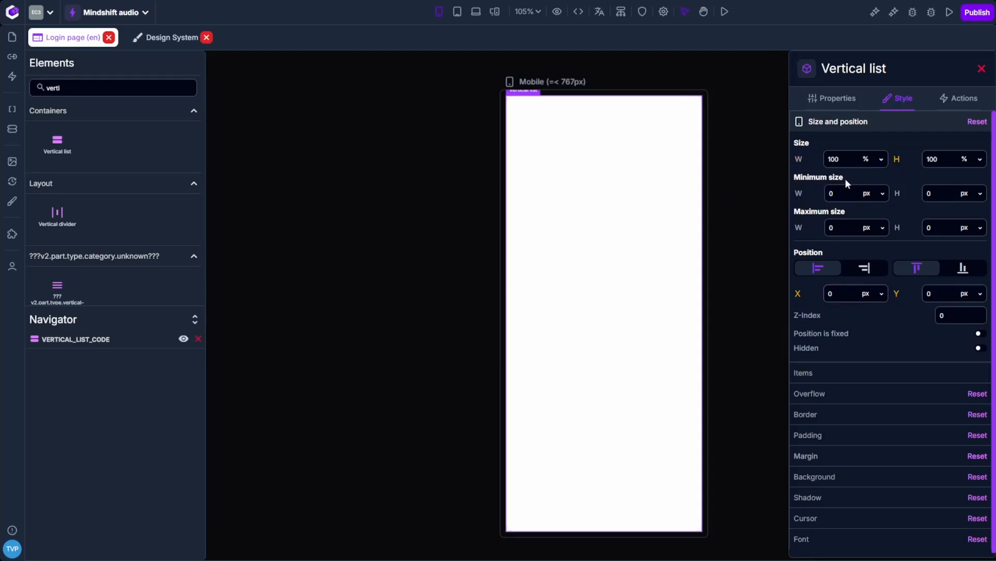
pyautogui.click(900, 165)
pyautogui.click(948, 183)
# Step: Reset the Y and 46 px X position overrides so the list sits at 0, 0
pyautogui.click(896, 294)
pyautogui.click(932, 315)
pyautogui.click(798, 295)
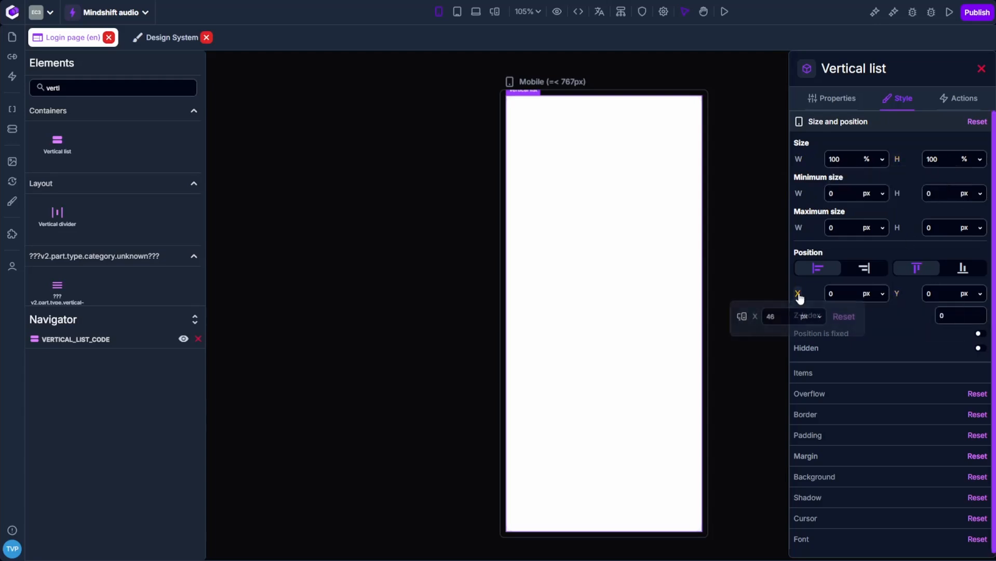
pyautogui.click(841, 317)
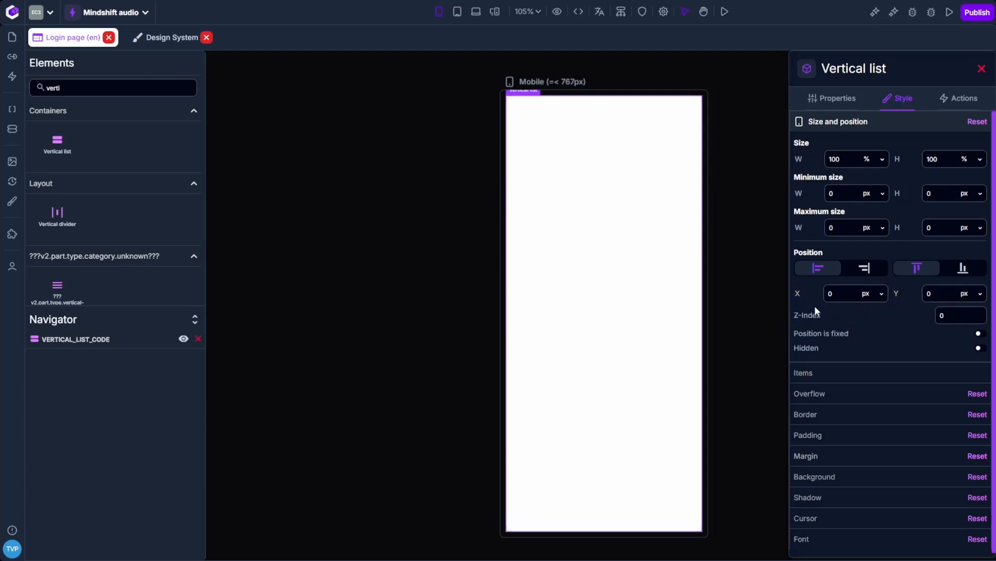
pyautogui.click(725, 205)
pyautogui.moveTo(732, 206); pyautogui.dragTo(699, 204)
pyautogui.click(633, 204)
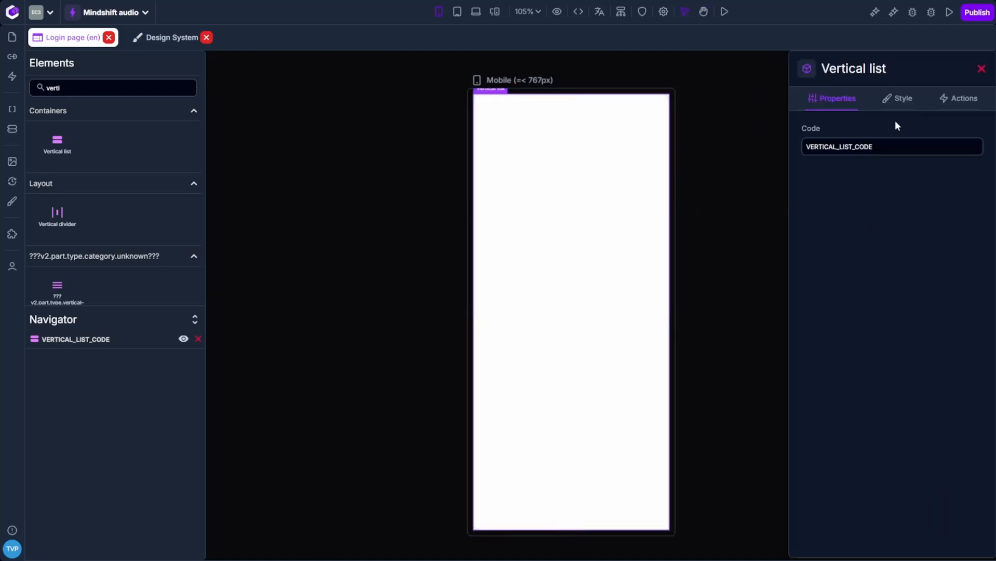
# Step: Expand the list's background and border settings and set the border colour to Primary
pyautogui.click(900, 99)
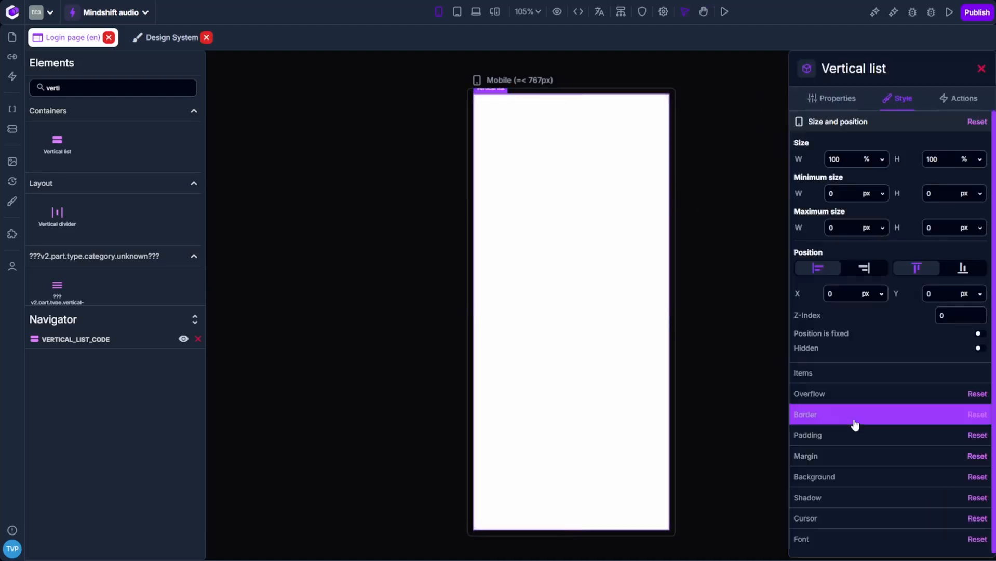
pyautogui.click(865, 482)
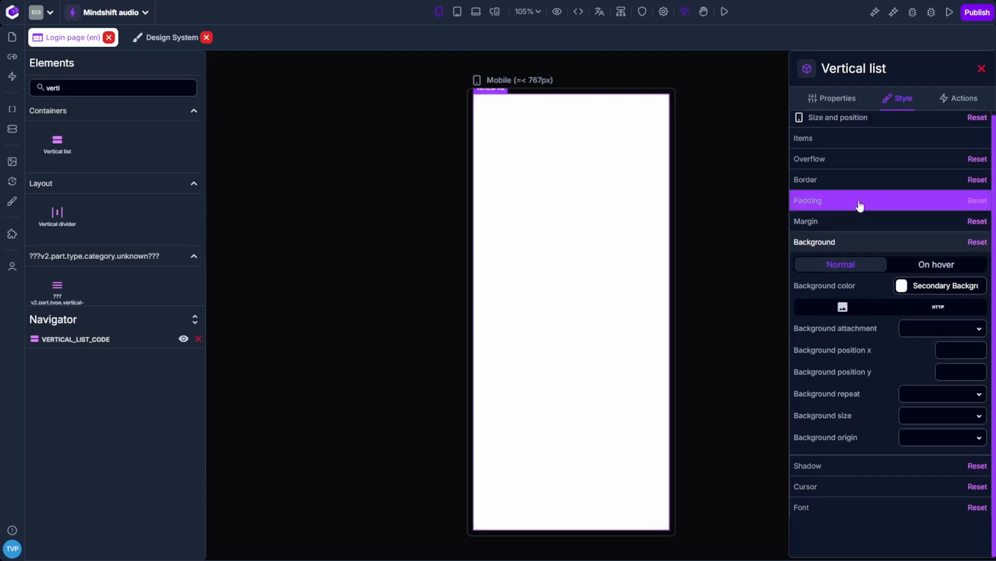
pyautogui.click(868, 179)
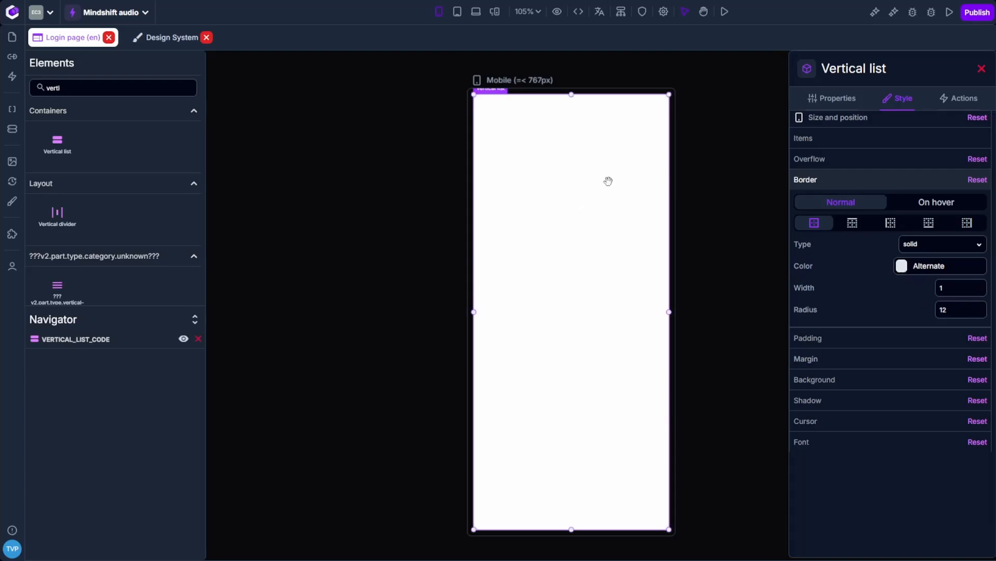
pyautogui.scroll(3, 608, 183)
pyautogui.scroll(5, 608, 183)
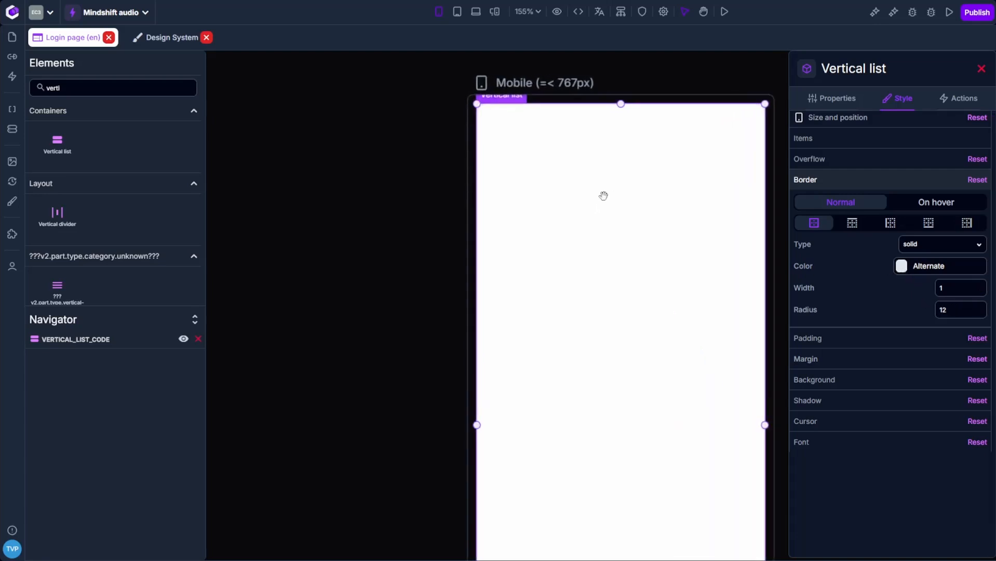
pyautogui.click(490, 158)
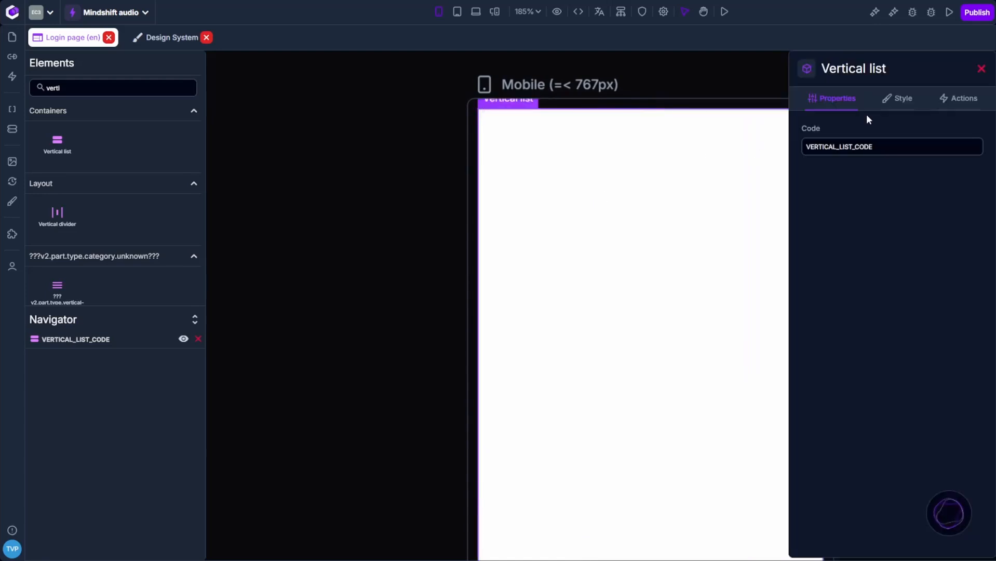
pyautogui.click(904, 98)
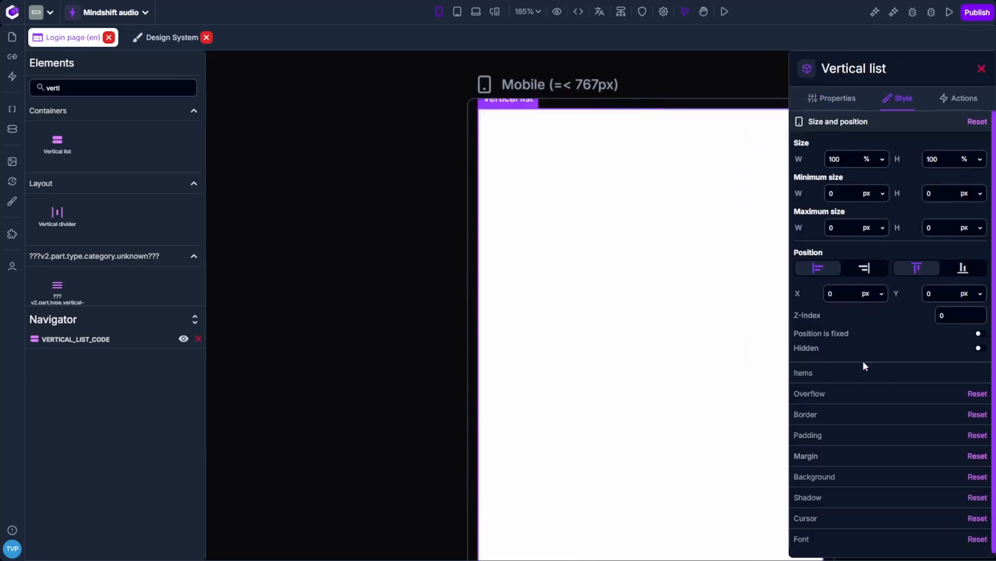
pyautogui.click(865, 414)
pyautogui.click(901, 269)
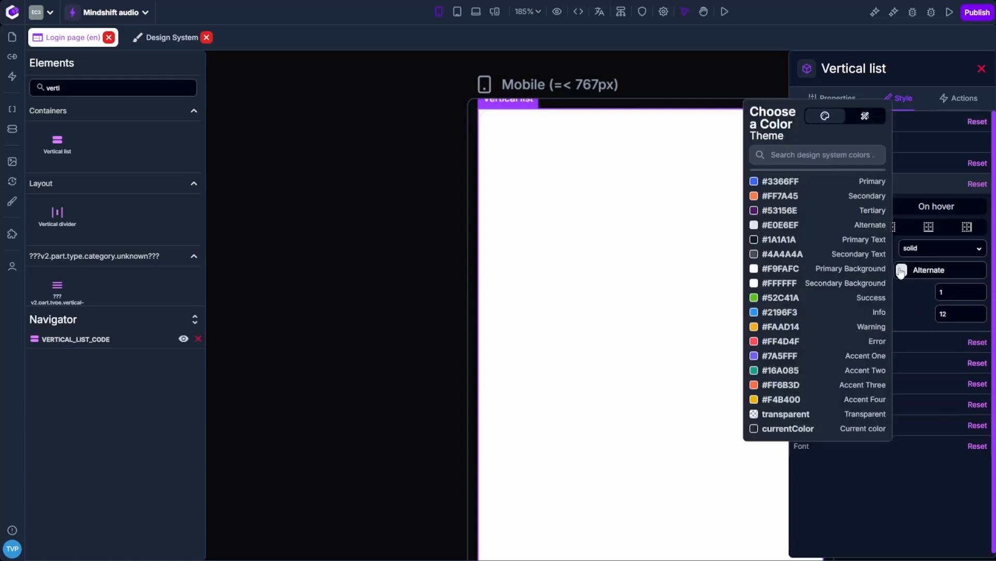
pyautogui.click(784, 180)
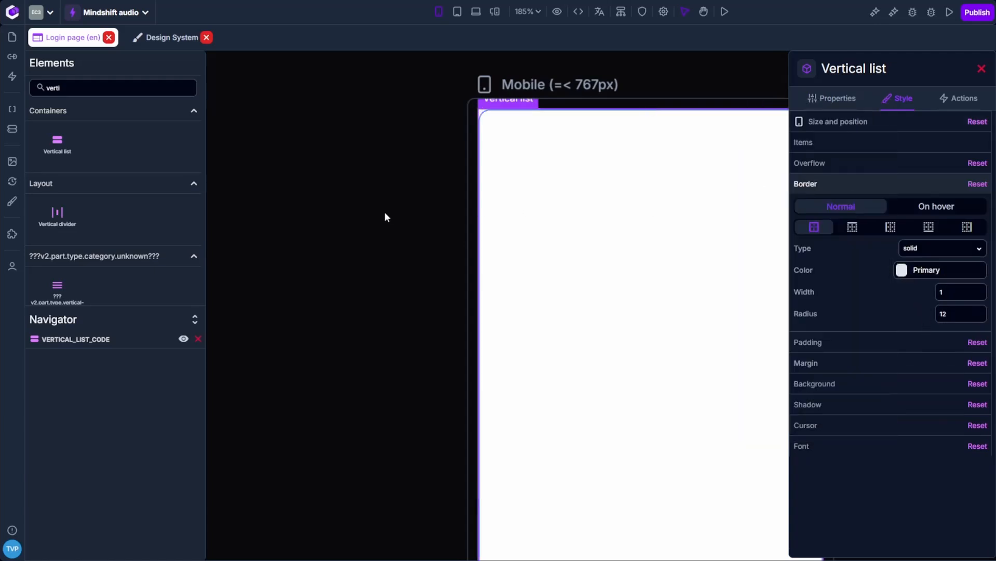
# Step: Reset the vertical list's border so it has none, then close its settings
pyautogui.click(357, 218)
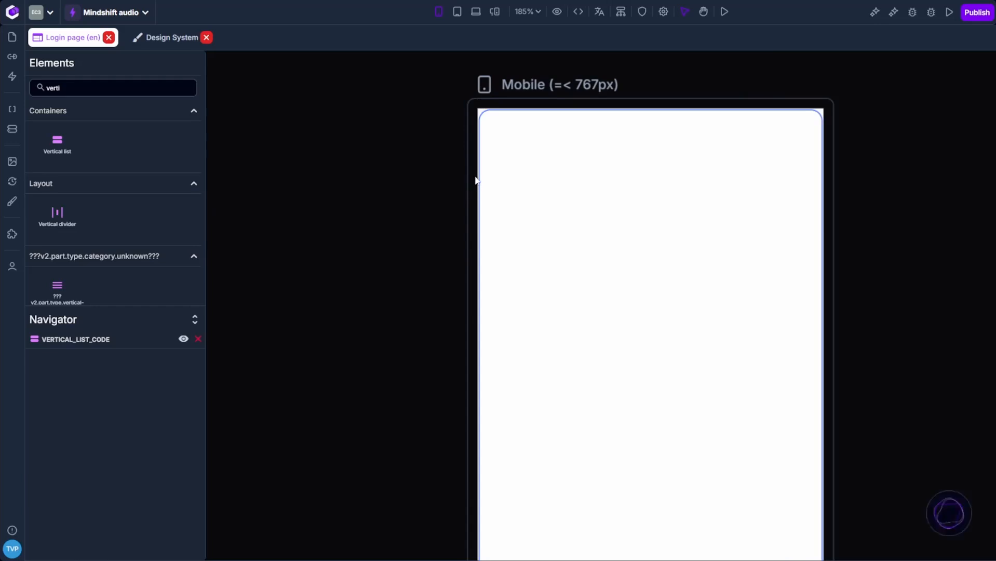
pyautogui.click(479, 151)
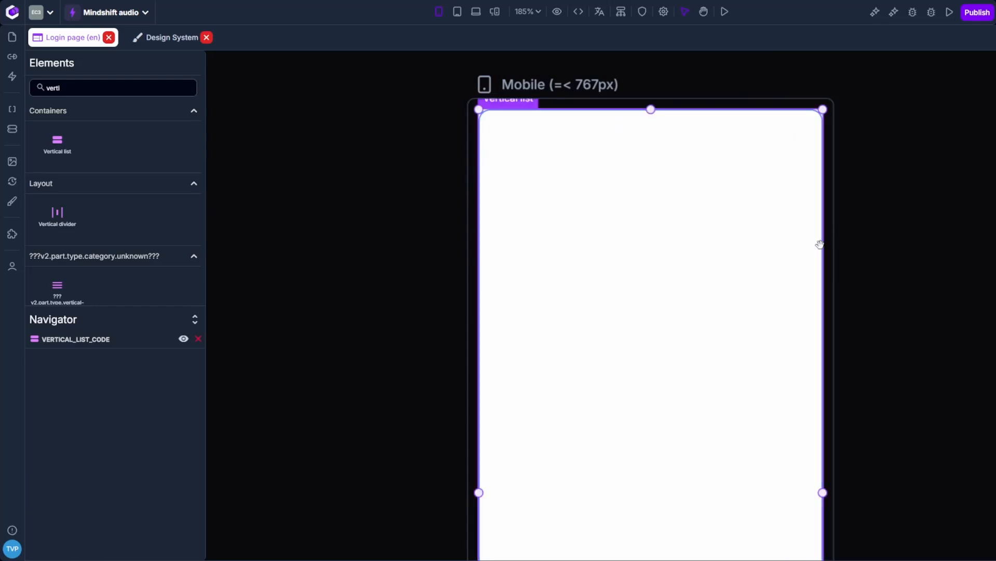
pyautogui.click(710, 221)
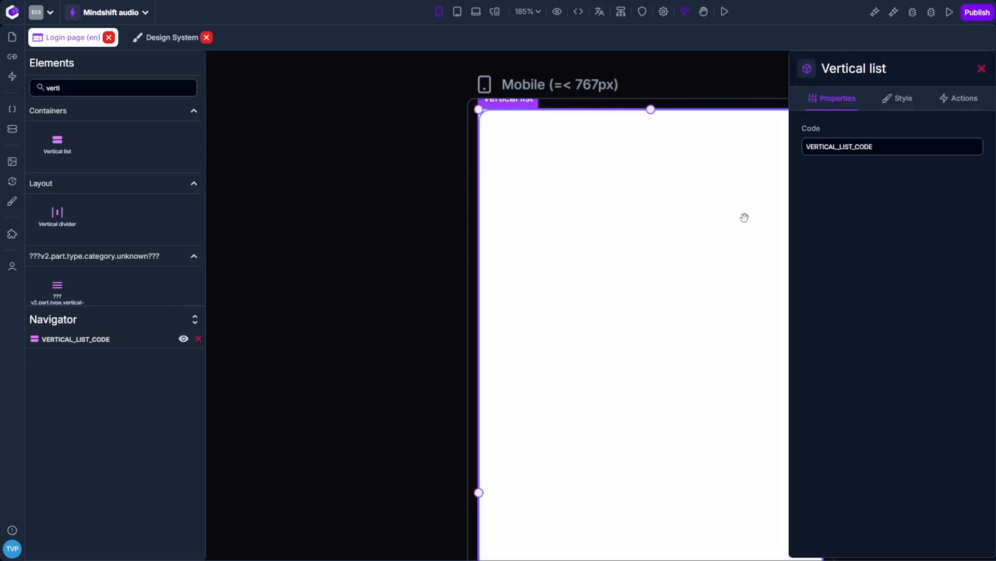
pyautogui.click(908, 104)
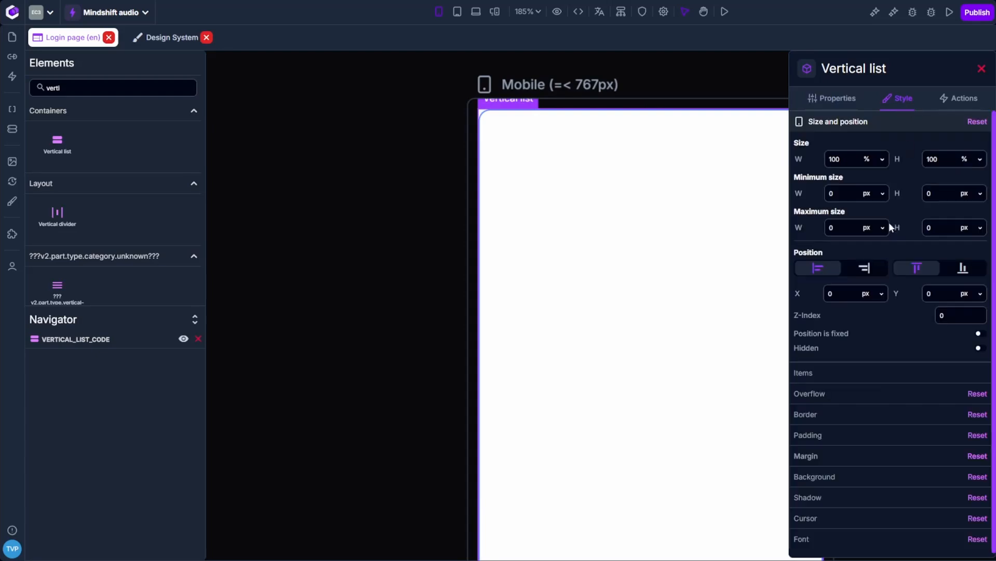
pyautogui.click(886, 414)
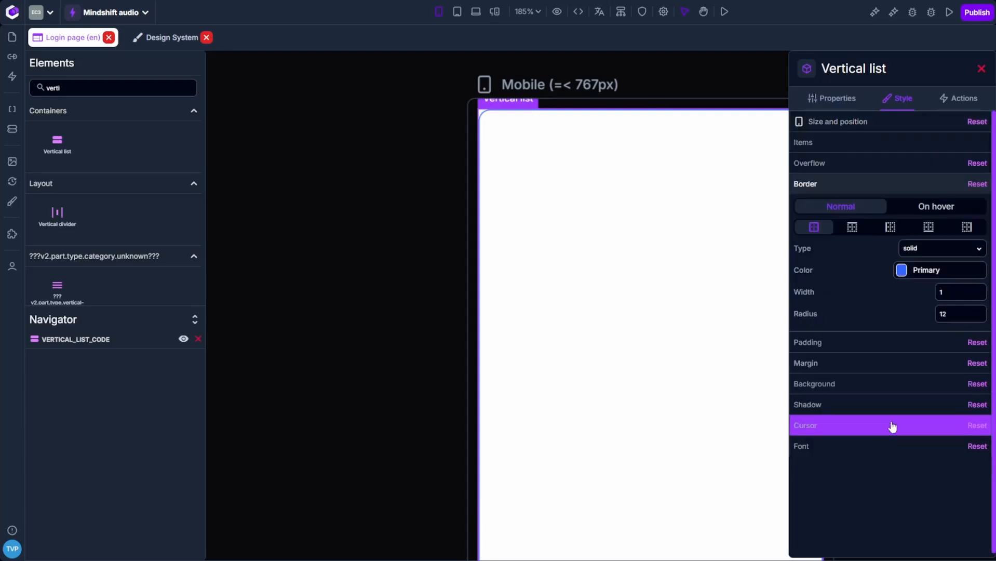
pyautogui.click(976, 184)
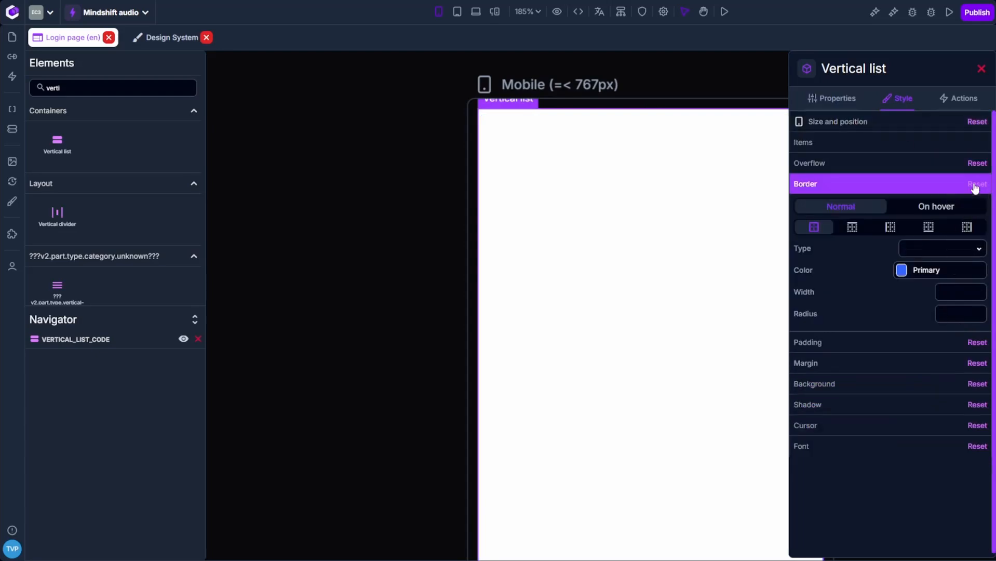
pyautogui.click(387, 247)
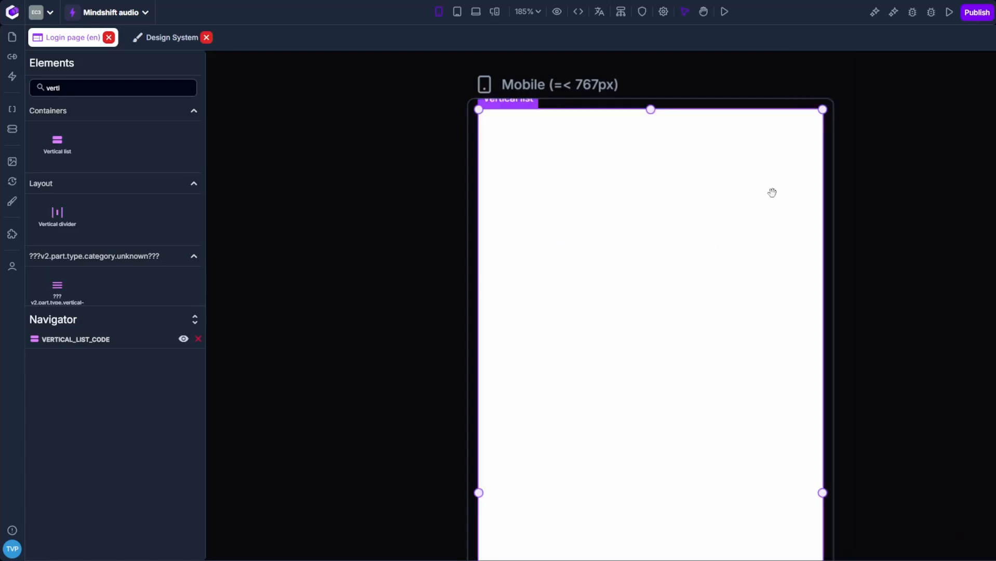
pyautogui.click(393, 260)
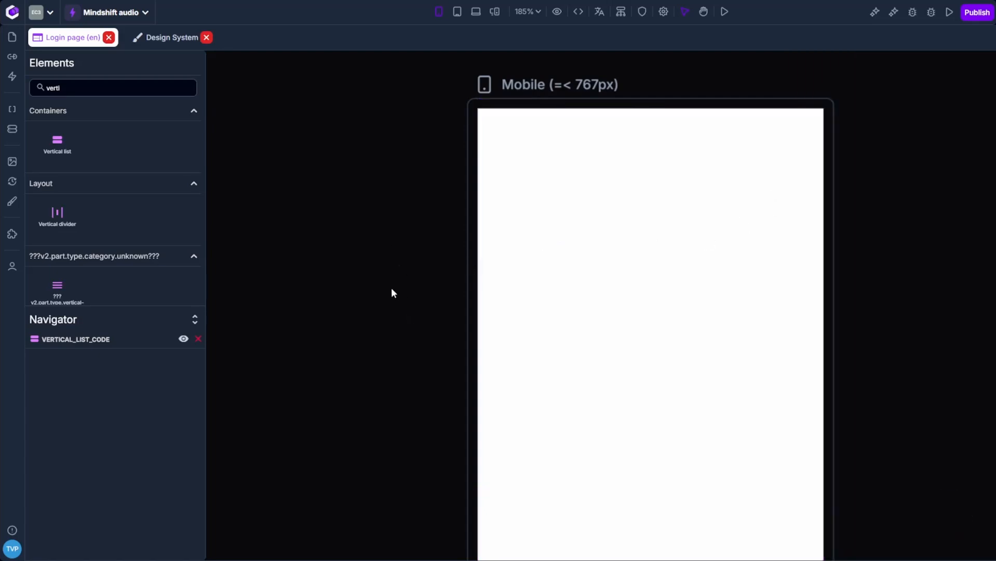
pyautogui.click(536, 246)
pyautogui.scroll(-4, 647, 400)
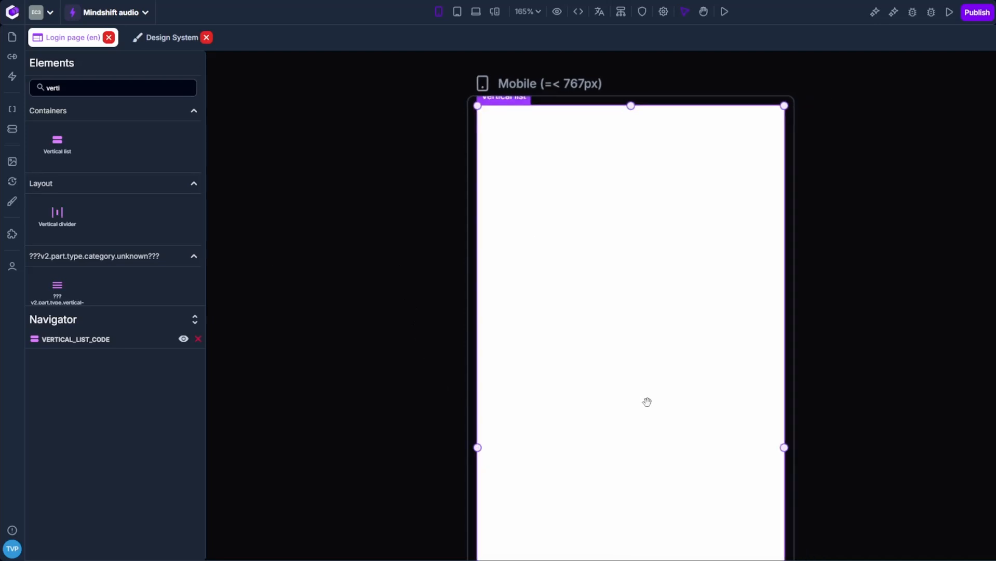
# Step: Search the Elements panel for 'image' and drop an Image element at the top of the vertical list
pyautogui.doubleClick(105, 87)
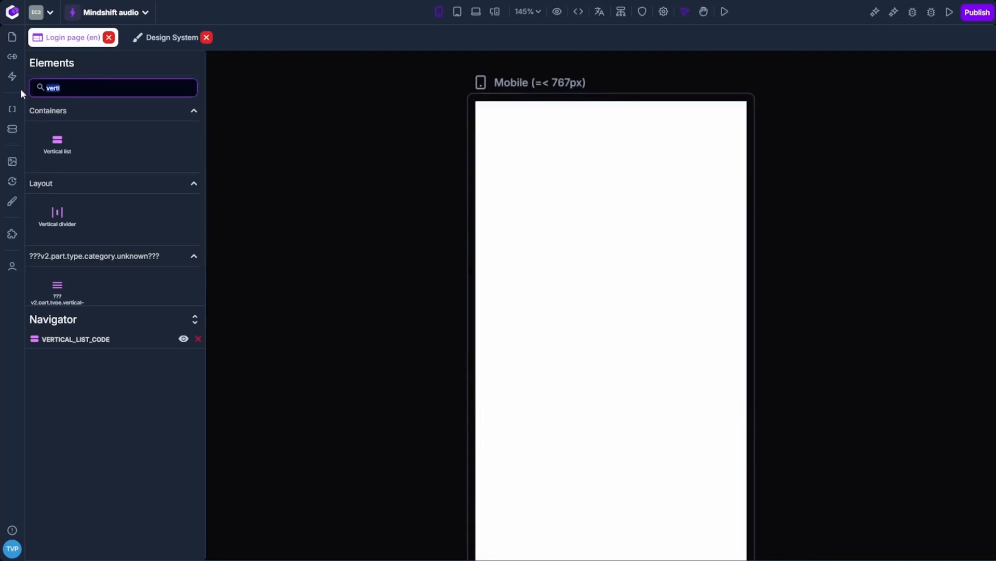
pyautogui.write('image')
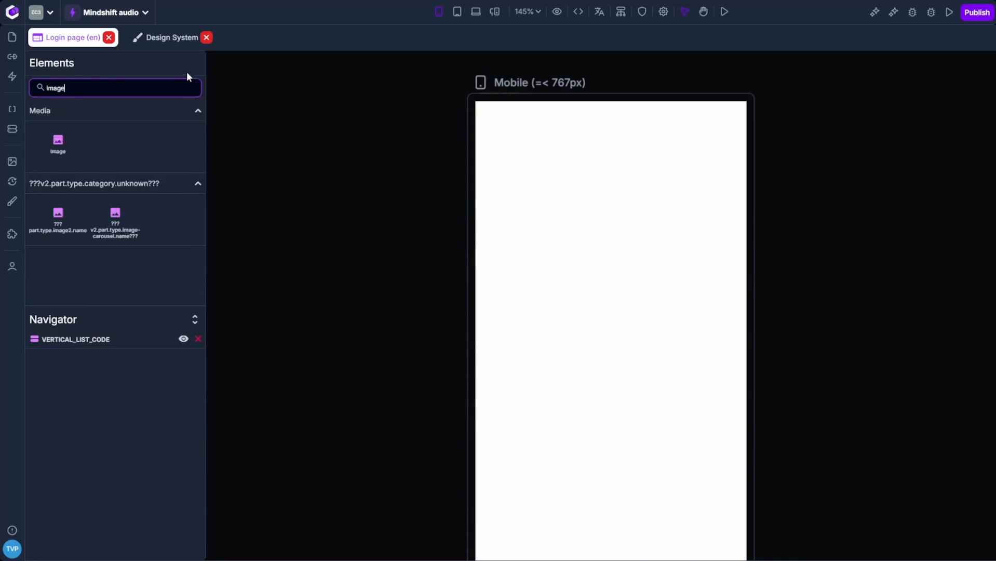
pyautogui.moveTo(61, 146); pyautogui.dragTo(605, 230)
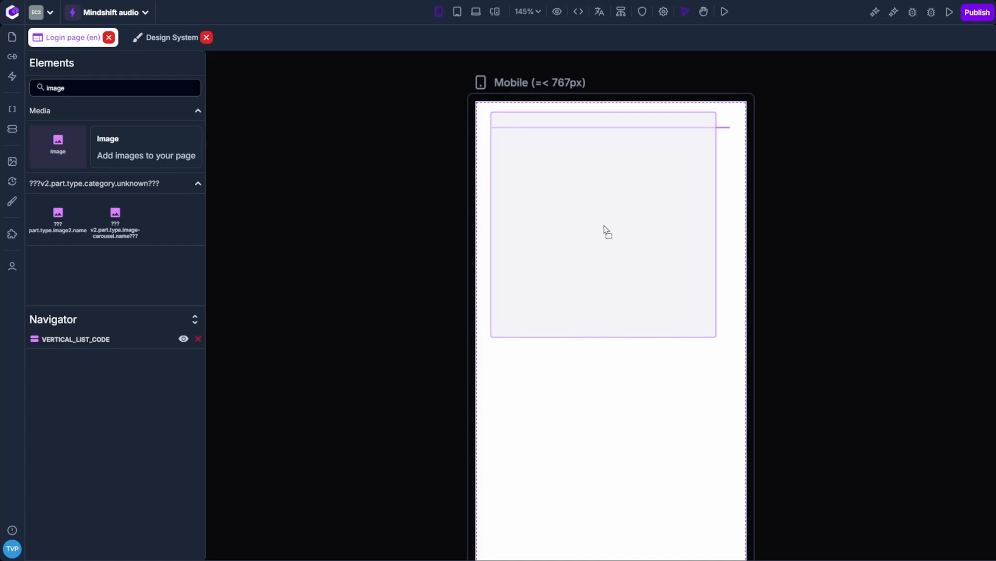
pyautogui.moveTo(607, 231); pyautogui.dragTo(603, 228)
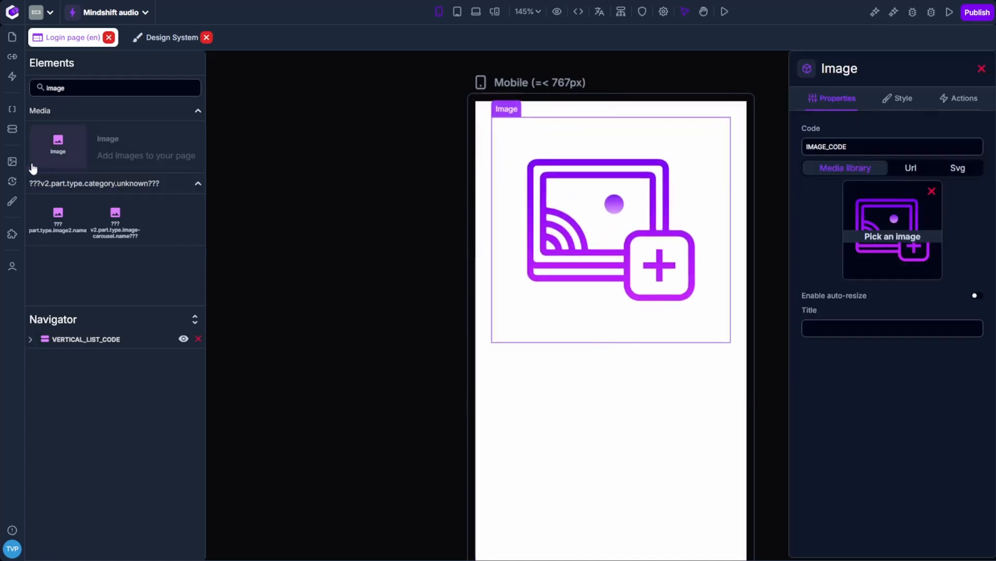
pyautogui.moveTo(89, 93); pyautogui.dragTo(15, 90)
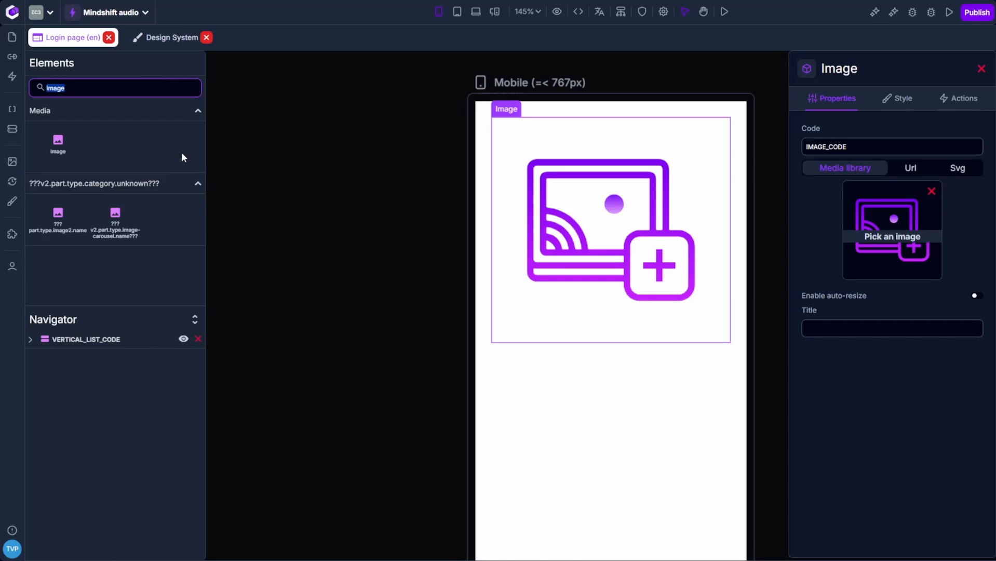
# Step: Add a nested Vertical list element below the image
pyautogui.write('verti')
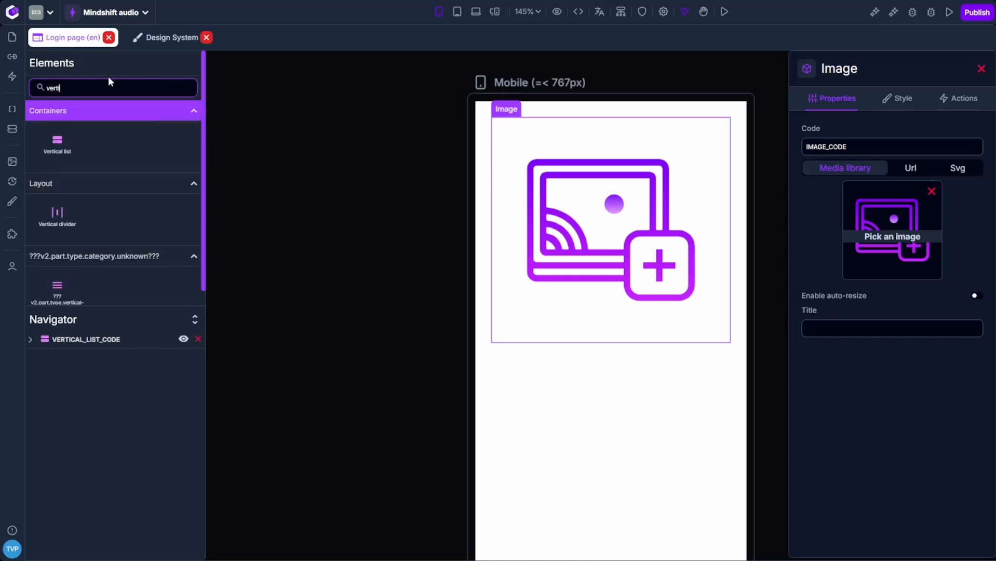
pyautogui.moveTo(57, 144); pyautogui.dragTo(596, 400)
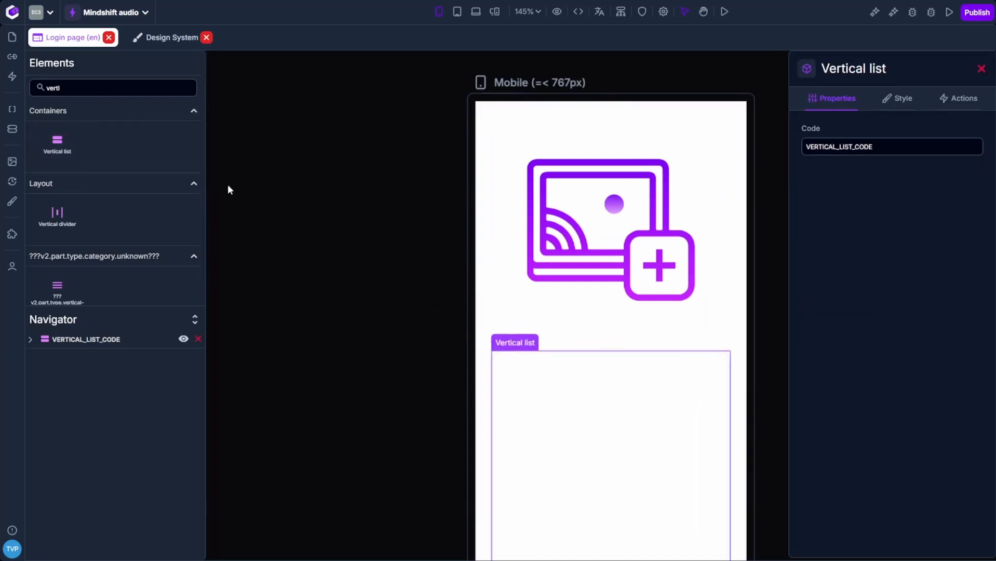
pyautogui.press('space')
pyautogui.moveTo(443, 419); pyautogui.dragTo(425, 248)
pyautogui.click(339, 210)
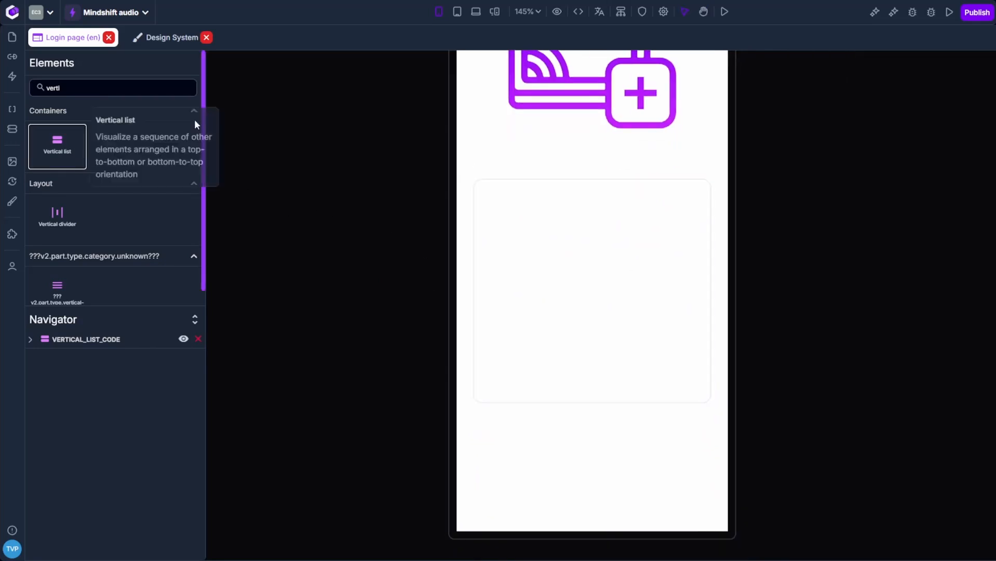
# Step: Add a Link element below the new vertical list
pyautogui.doubleClick(132, 86)
pyautogui.write('link')
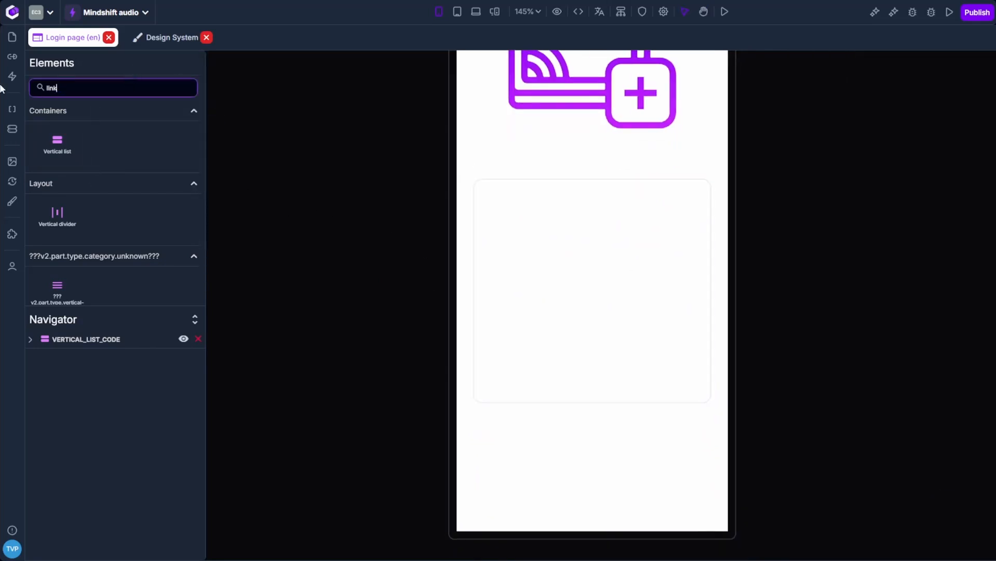
pyautogui.moveTo(57, 214); pyautogui.dragTo(597, 447)
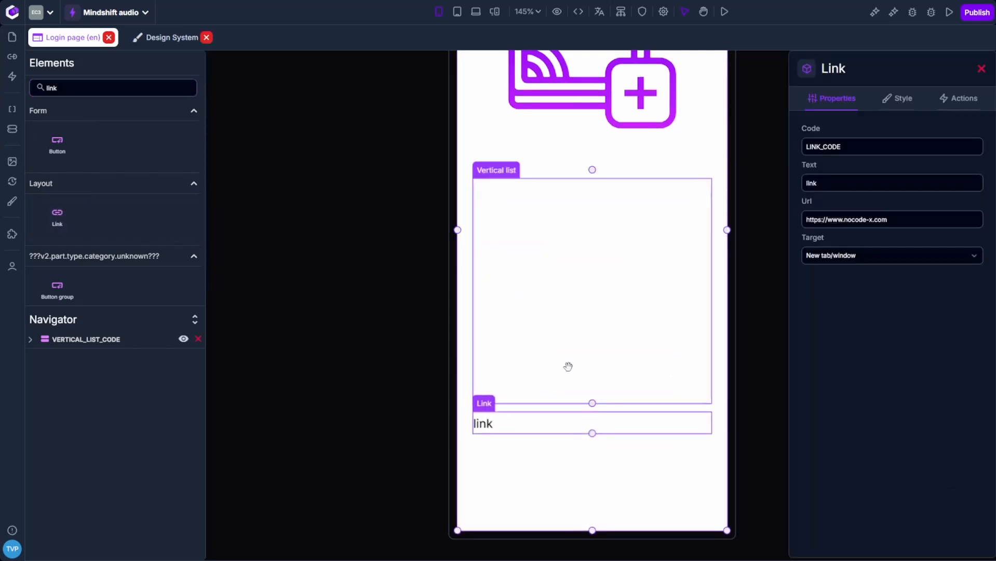
pyautogui.press('space')
# Step: Switch the image's width unit to px and set both width and height to 70
pyautogui.moveTo(395, 254); pyautogui.dragTo(384, 318)
pyautogui.click(580, 237)
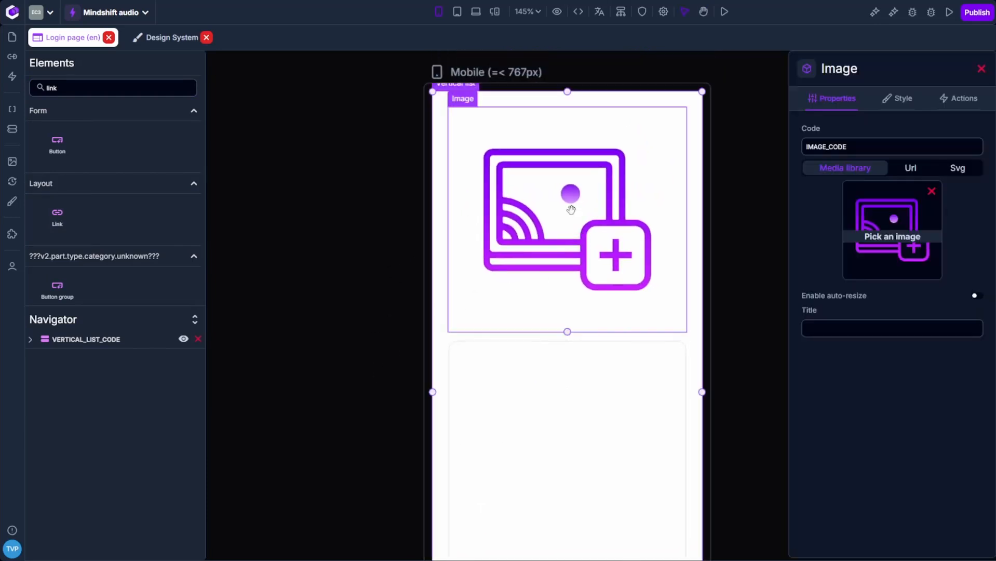
pyautogui.click(892, 110)
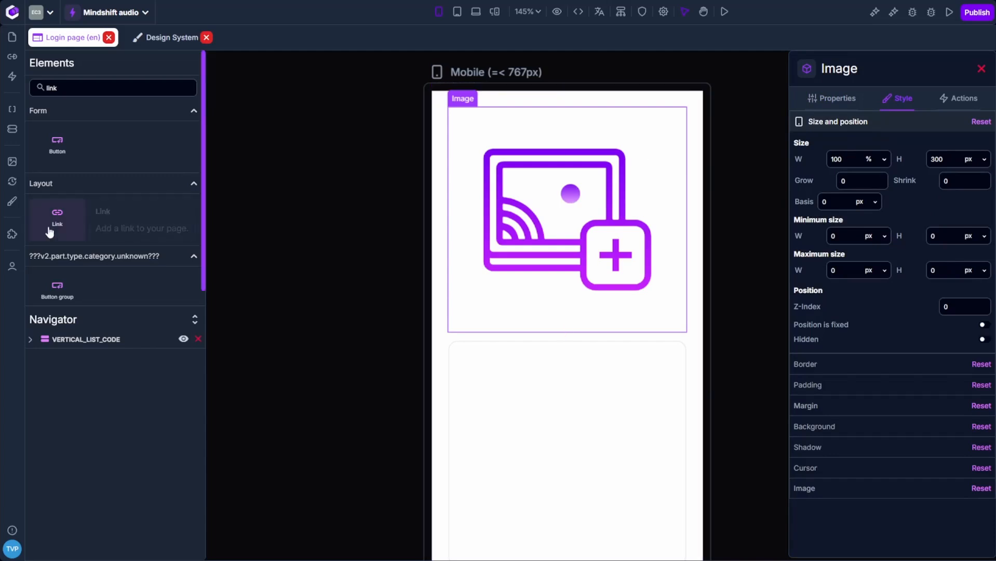
pyautogui.click(882, 161)
pyautogui.click(863, 178)
pyautogui.doubleClick(832, 160)
pyautogui.write('70')
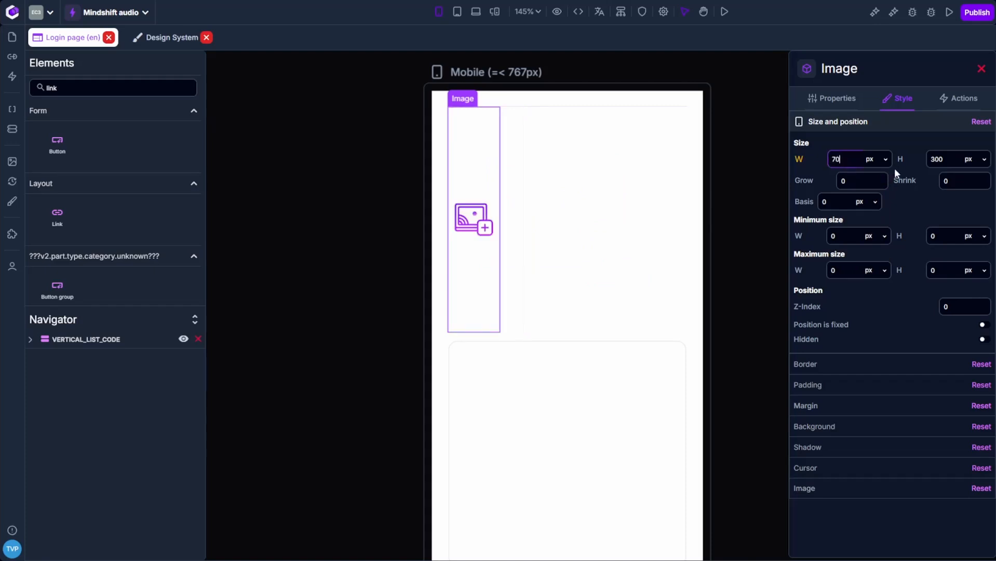
pyautogui.doubleClick(933, 160)
pyautogui.write('70')
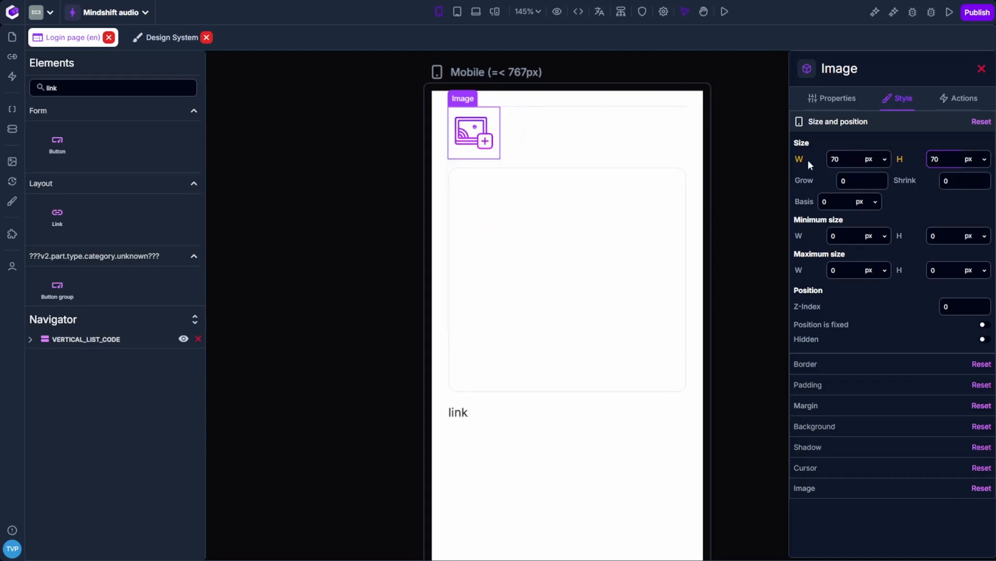
pyautogui.moveTo(800, 160)
pyautogui.click(841, 182)
pyautogui.moveTo(898, 162)
pyautogui.click(943, 183)
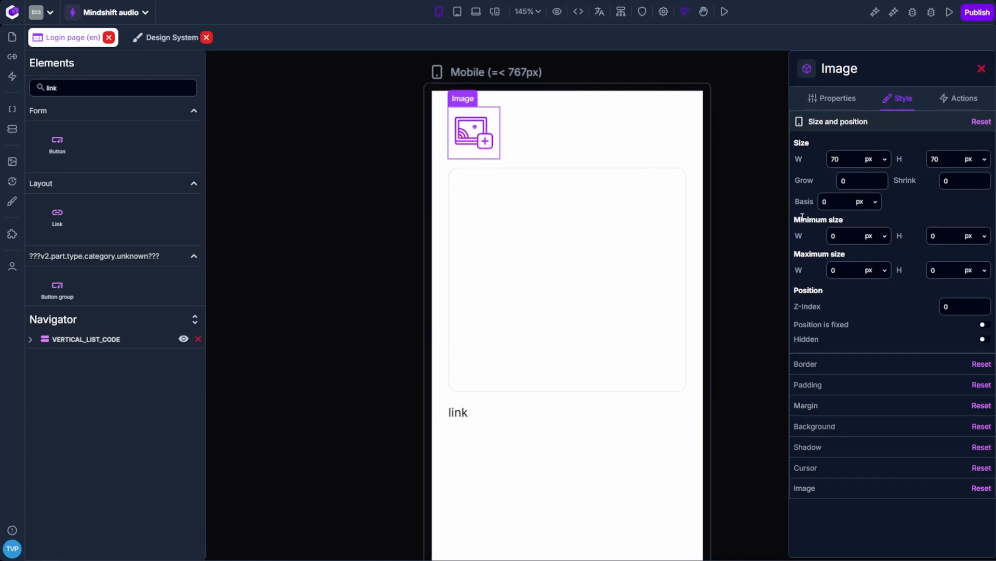
# Step: Set the outer vertical list's item alignment to Center both horizontally and vertically
pyautogui.click(558, 116)
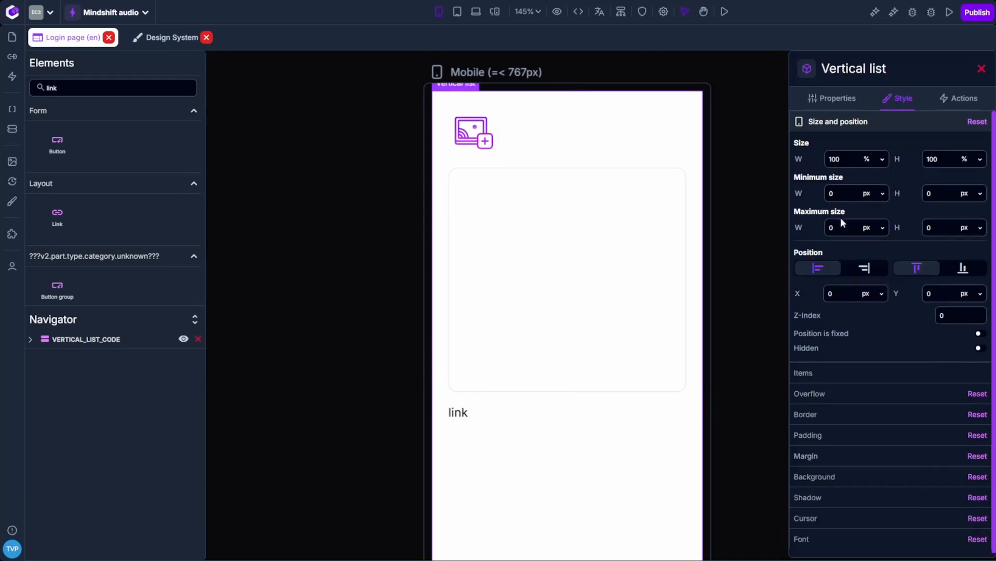
pyautogui.click(846, 372)
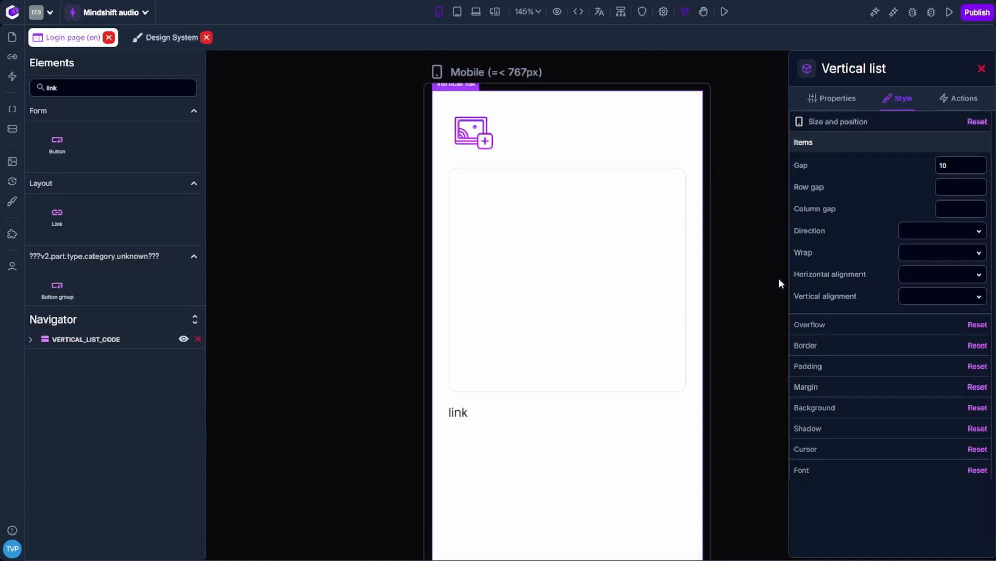
pyautogui.click(909, 284)
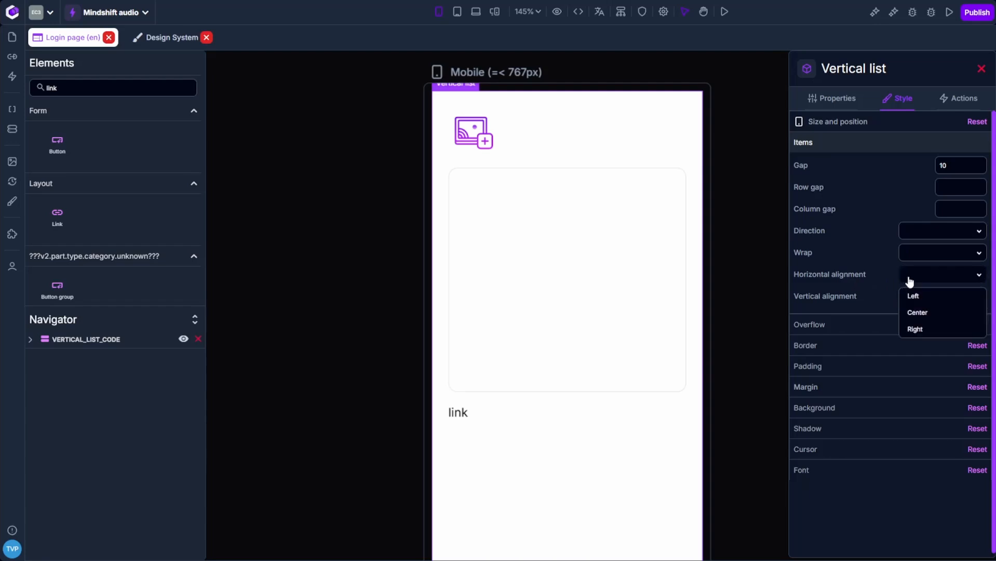
pyautogui.click(913, 311)
pyautogui.click(917, 307)
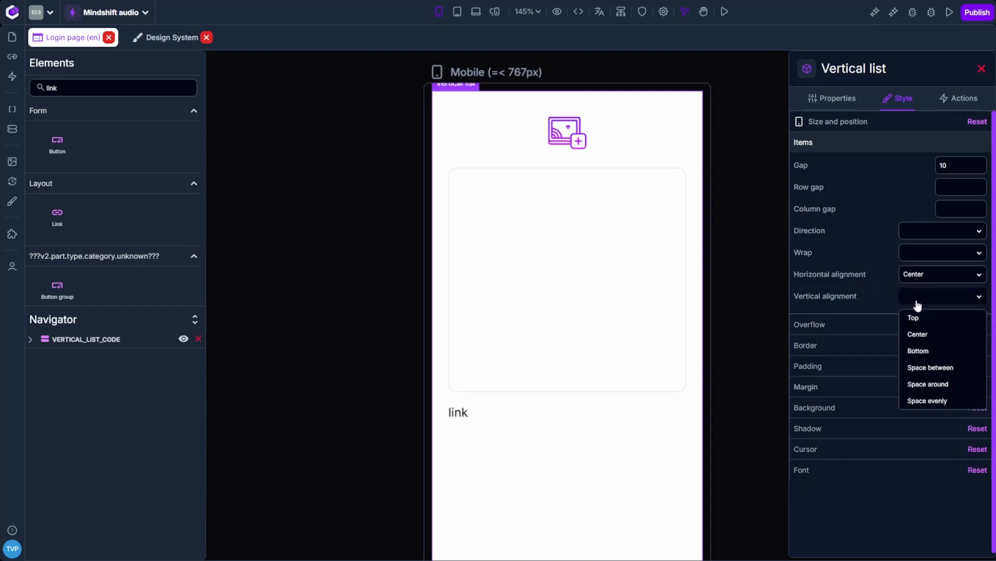
pyautogui.click(918, 334)
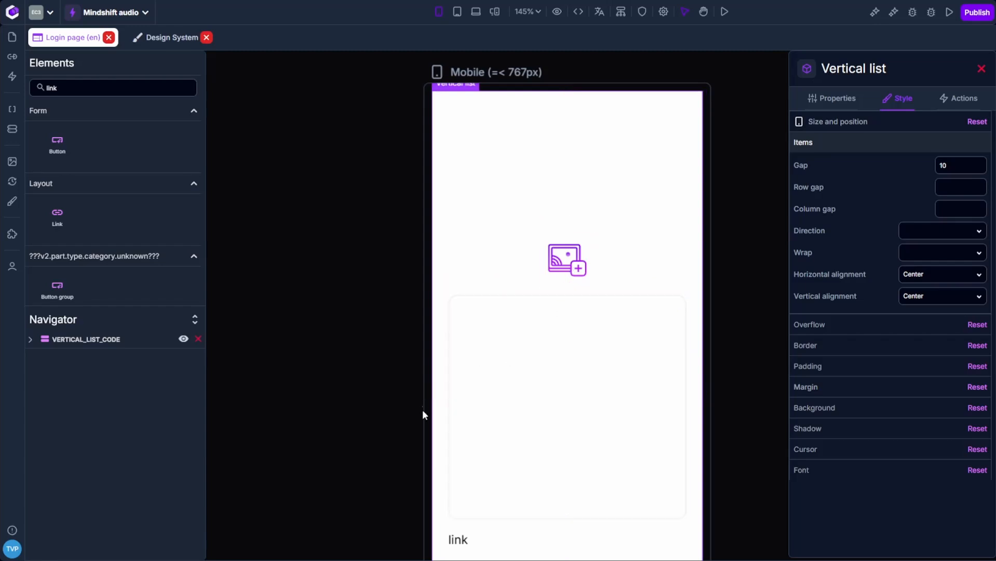
pyautogui.click(483, 543)
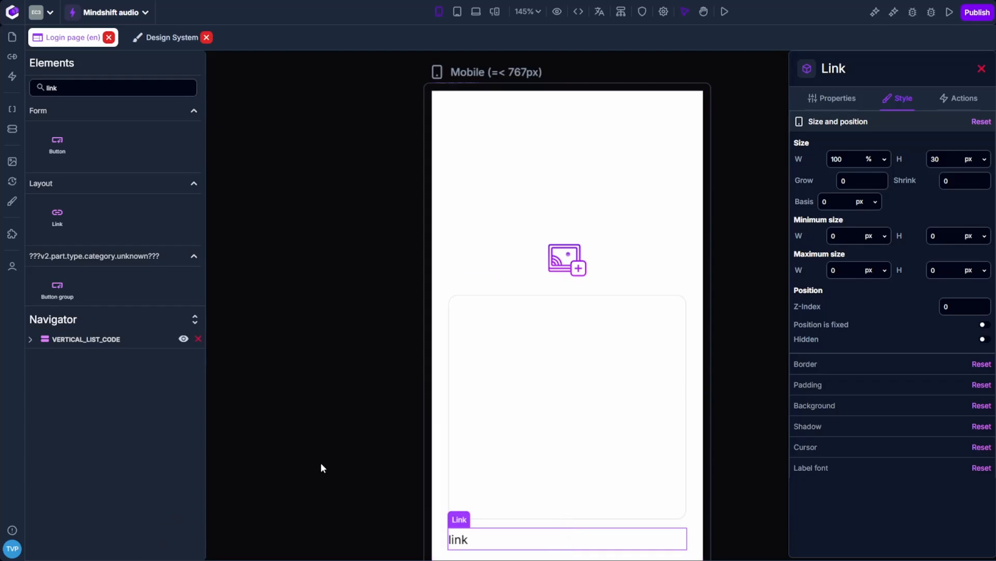
# Step: Change the link's width from 100 to fit-content so it shrinks to its text
pyautogui.moveTo(318, 464); pyautogui.dragTo(309, 327)
pyautogui.click(573, 393)
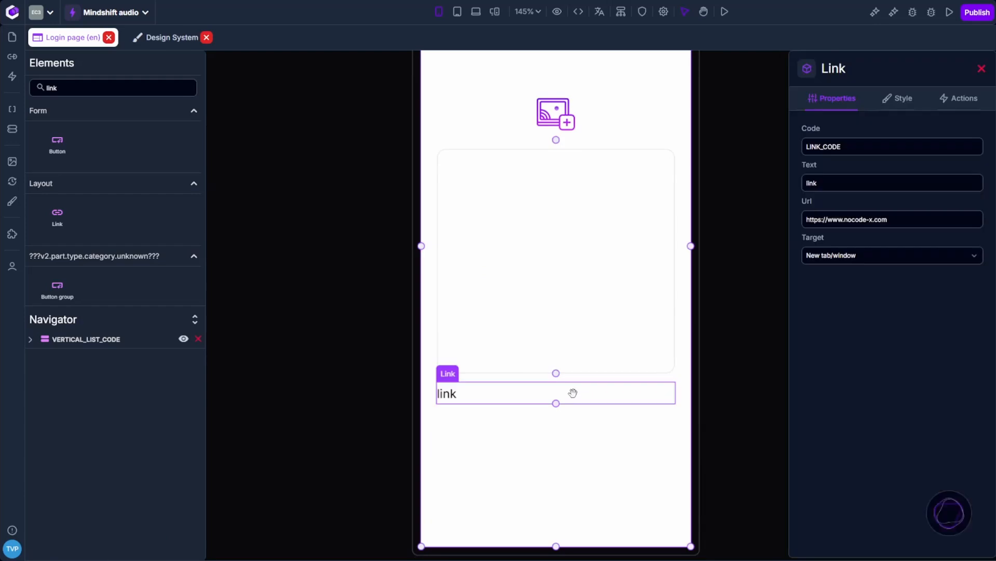
pyautogui.click(907, 99)
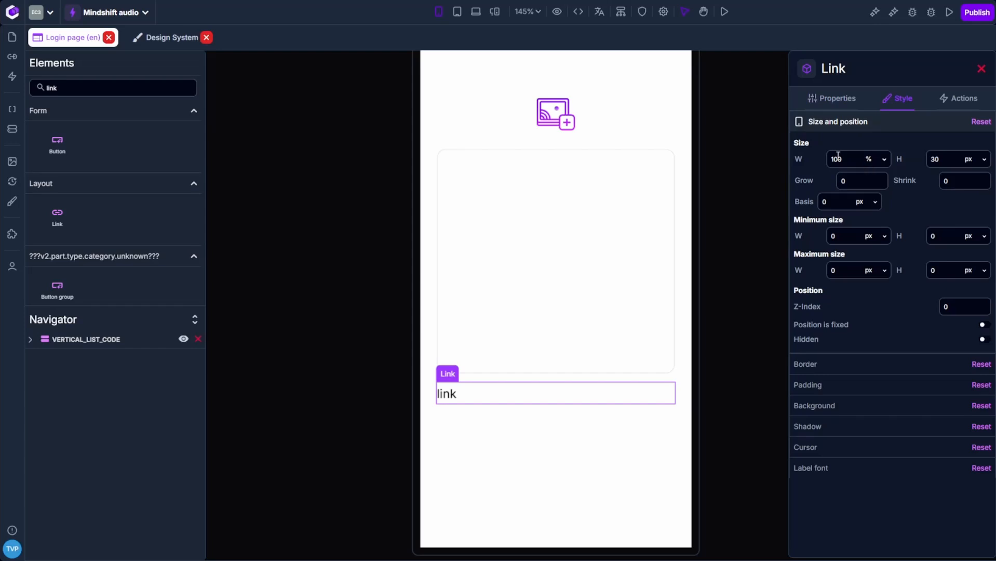
pyautogui.moveTo(837, 156); pyautogui.dragTo(824, 162)
pyautogui.click(885, 159)
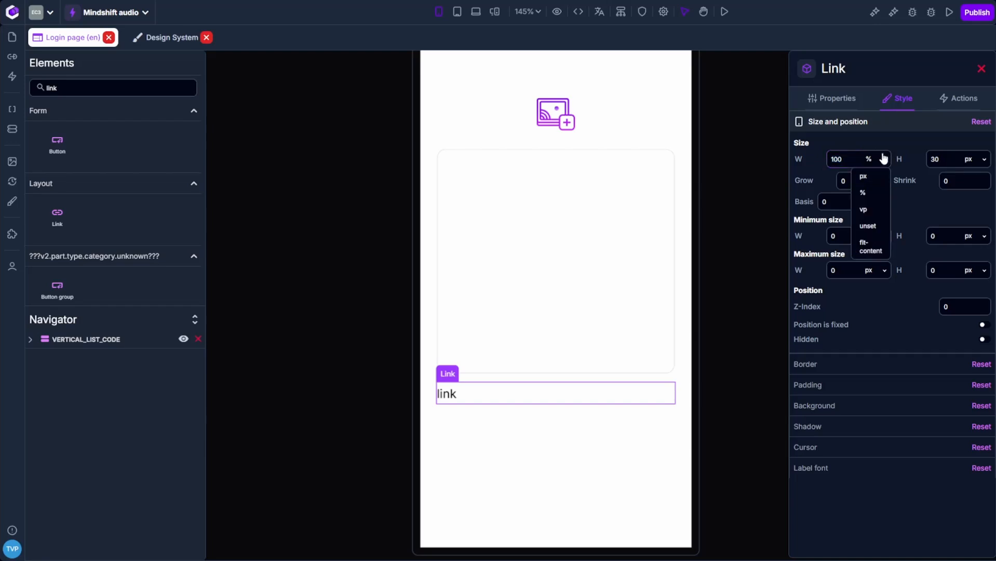
pyautogui.click(871, 248)
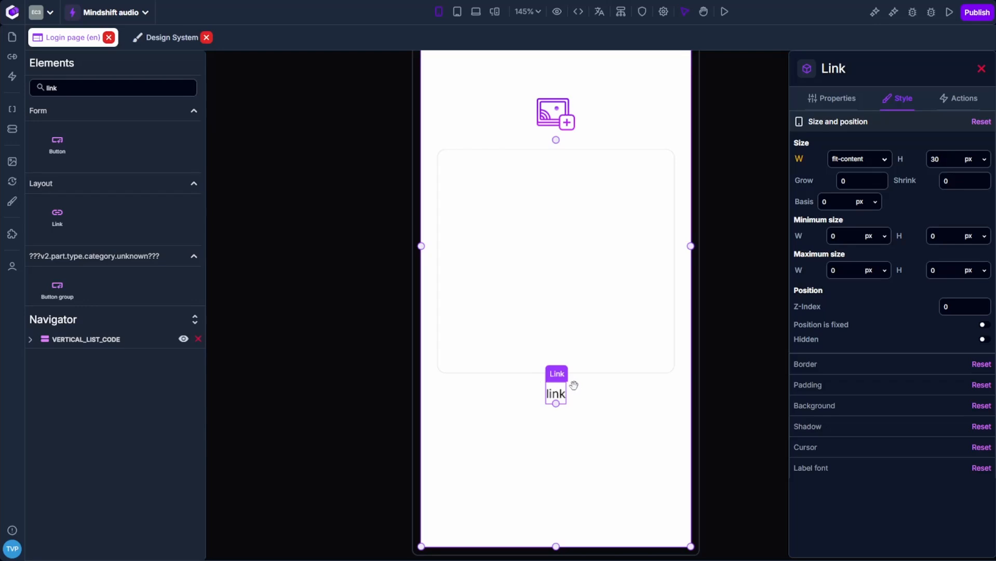
pyautogui.press('space')
pyautogui.moveTo(358, 215); pyautogui.dragTo(355, 290)
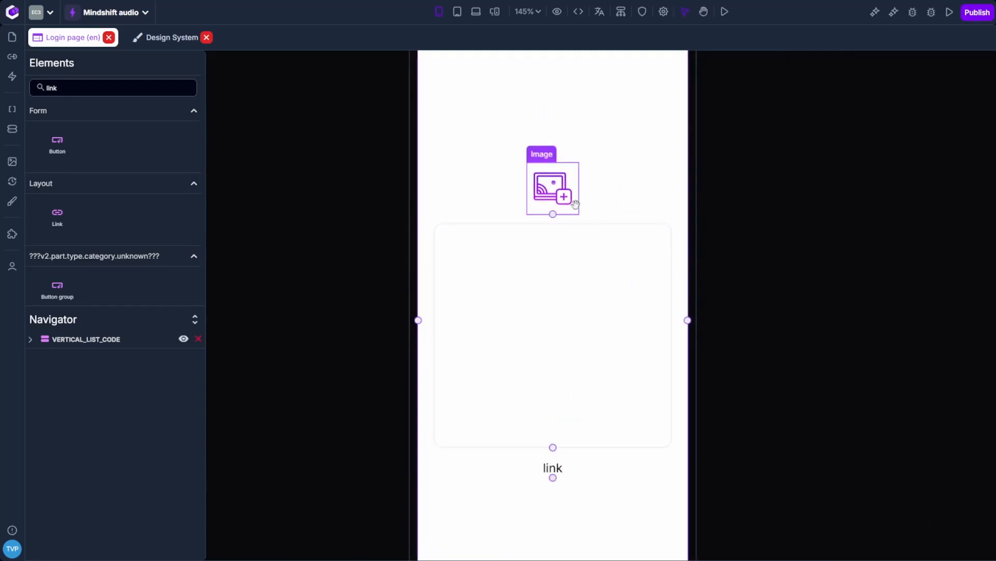
# Step: Clear the image's placeholder web address and switch its source back to the media library
pyautogui.click(555, 191)
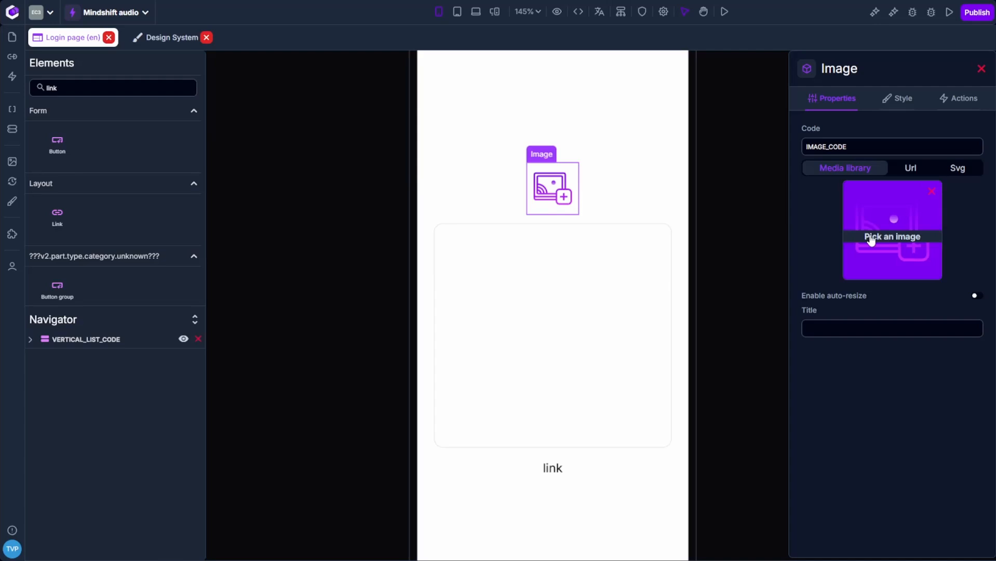
pyautogui.click(909, 167)
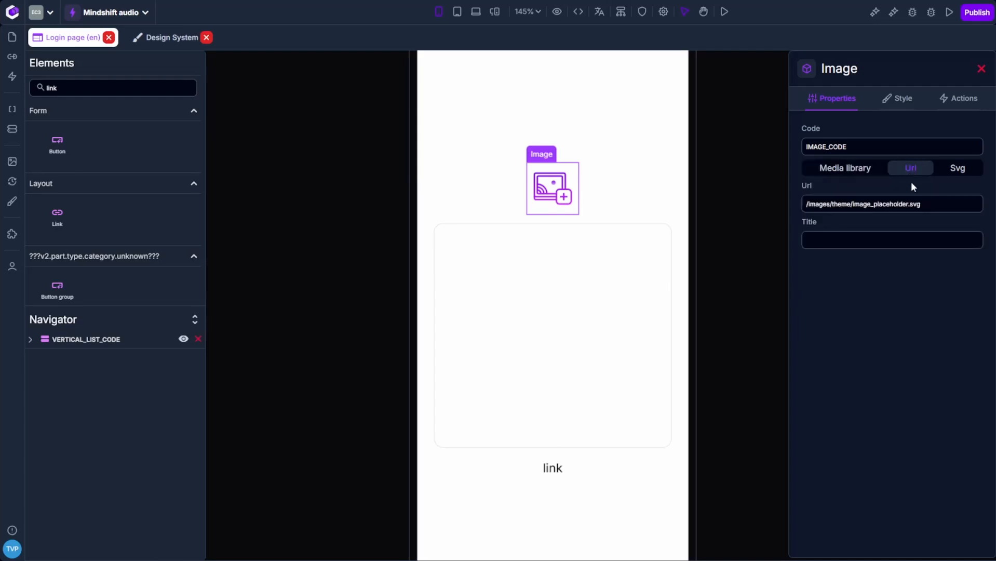
pyautogui.moveTo(927, 203); pyautogui.dragTo(813, 203)
pyautogui.click(958, 168)
pyautogui.click(906, 203)
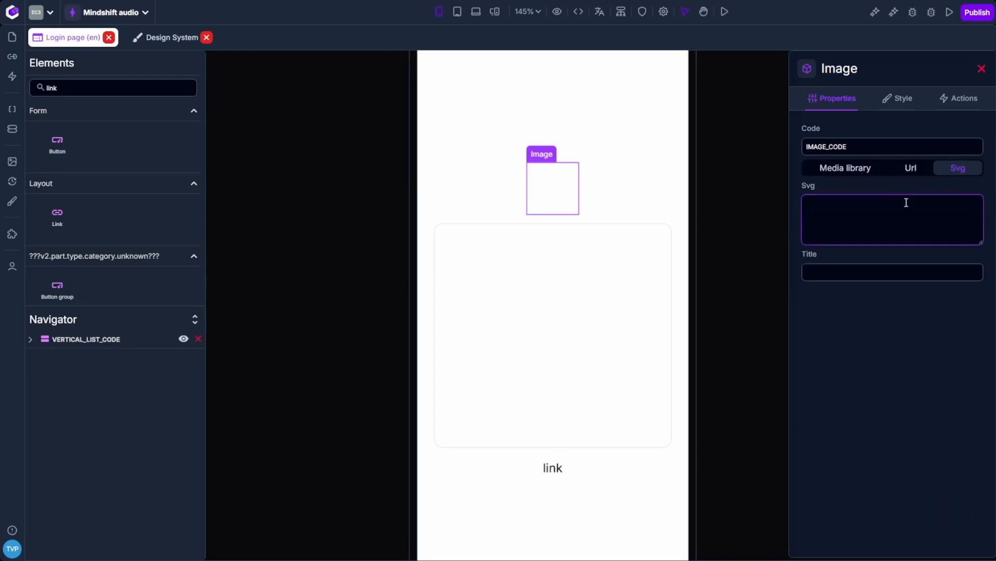
pyautogui.click(864, 168)
pyautogui.click(914, 174)
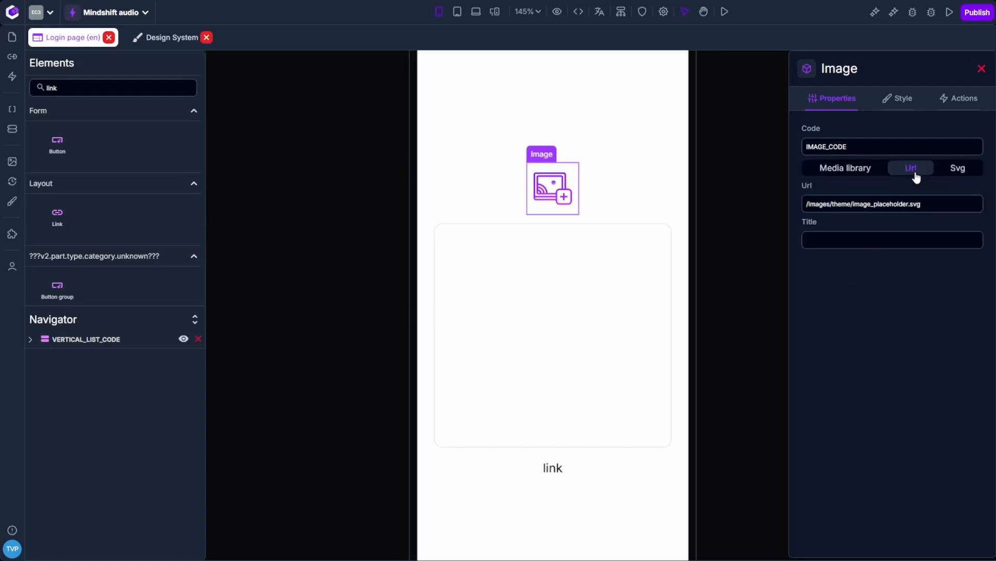
pyautogui.tripleClick(933, 204)
pyautogui.press('BackSpace')
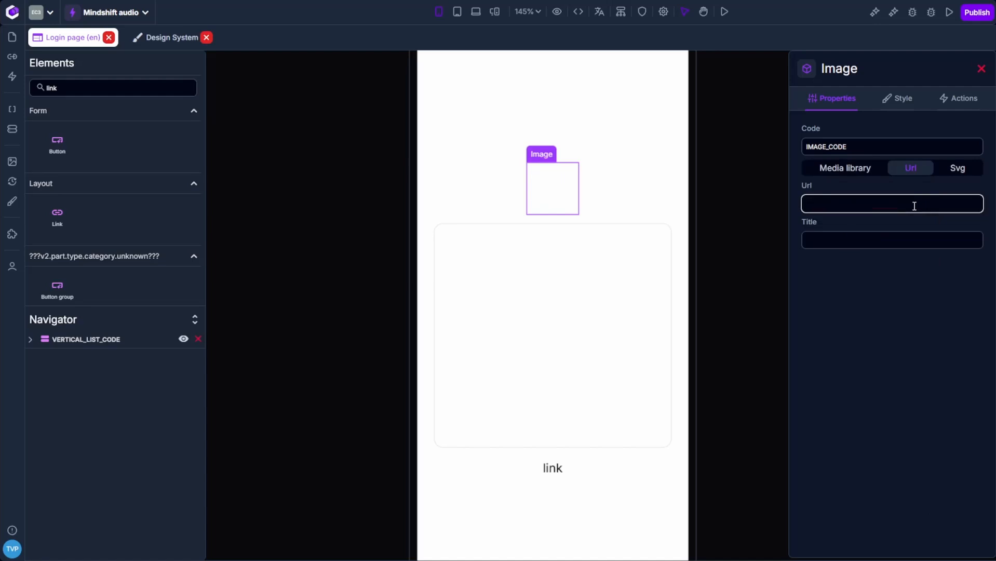
pyautogui.click(857, 168)
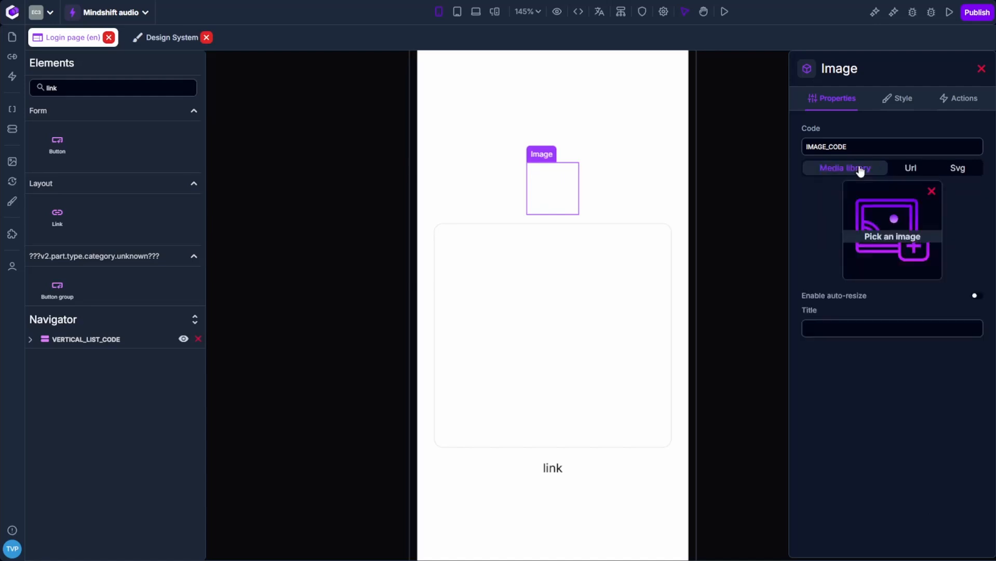
# Step: Create a media item named 'logo' from MindShift_Logo (1).webp and show it in the image
pyautogui.click(916, 237)
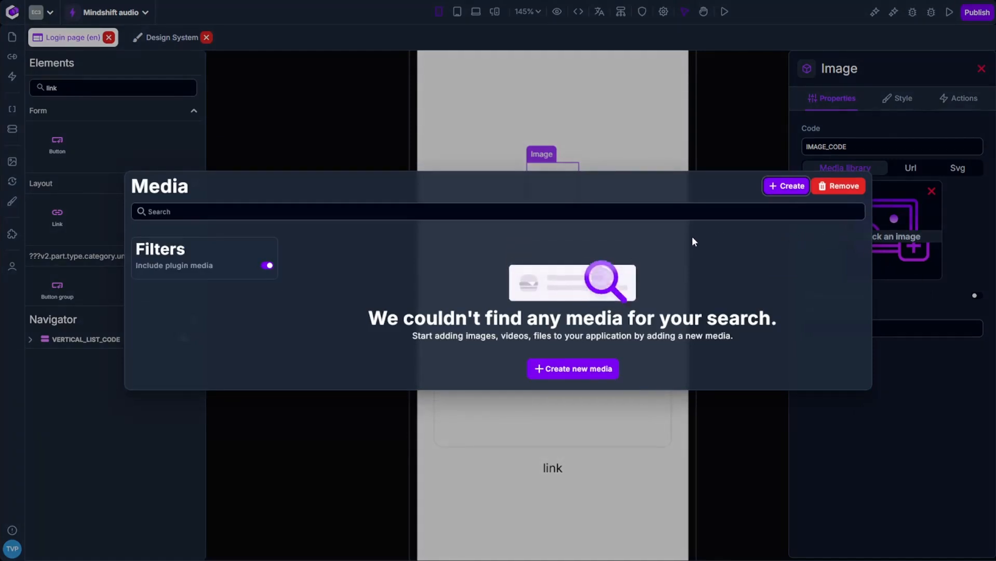
pyautogui.click(780, 188)
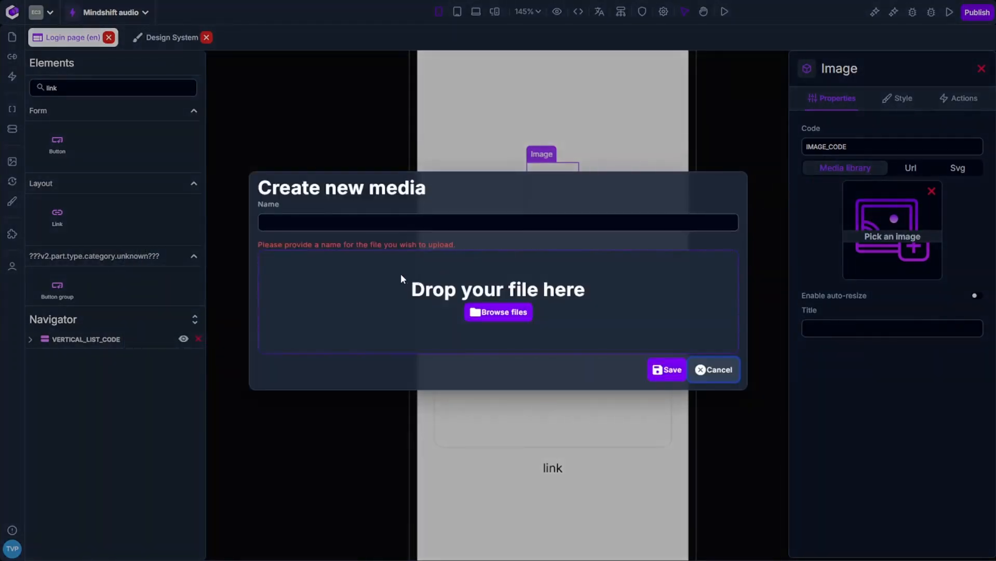
pyautogui.click(379, 221)
pyautogui.write('logo')
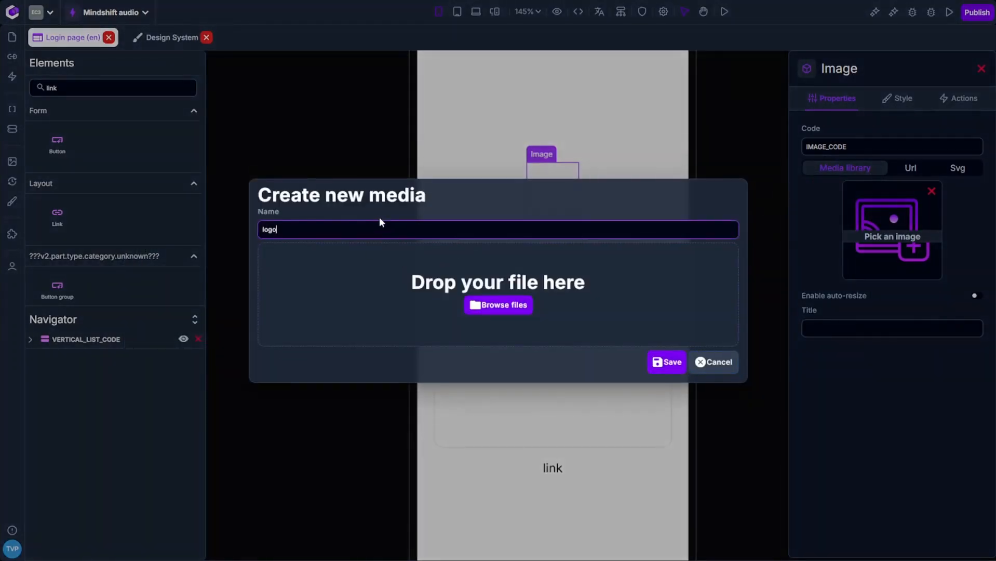
pyautogui.click(507, 307)
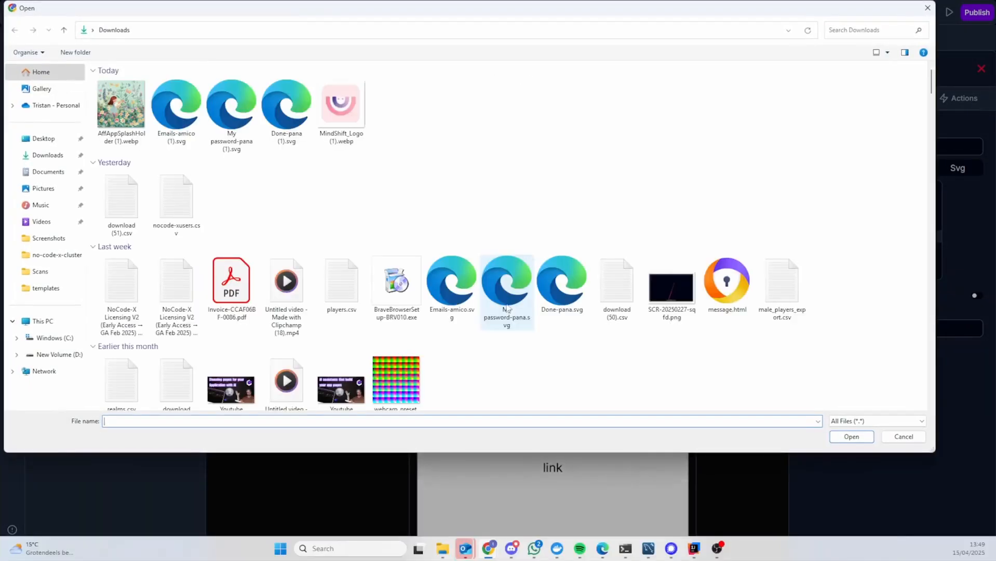
pyautogui.doubleClick(345, 115)
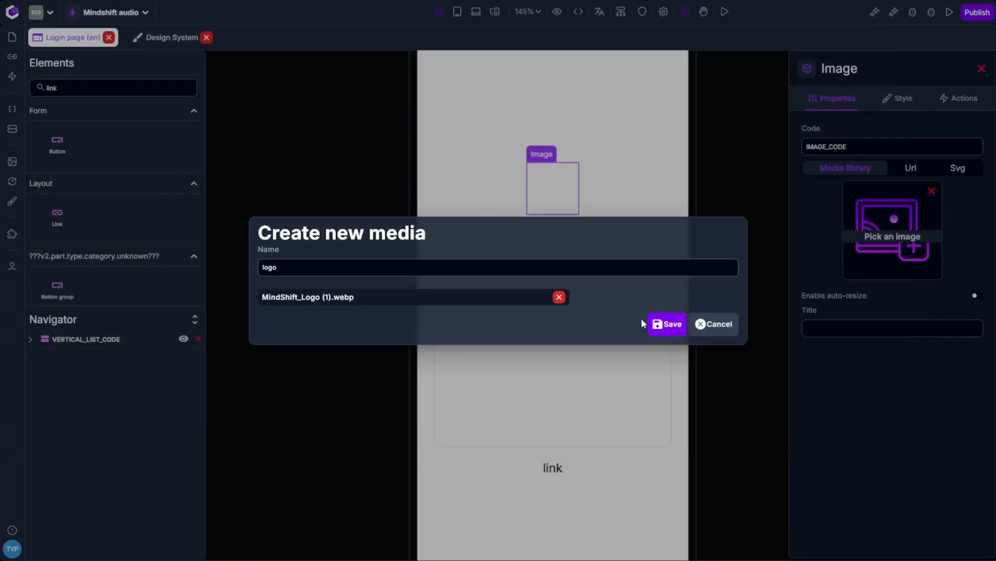
pyautogui.click(675, 328)
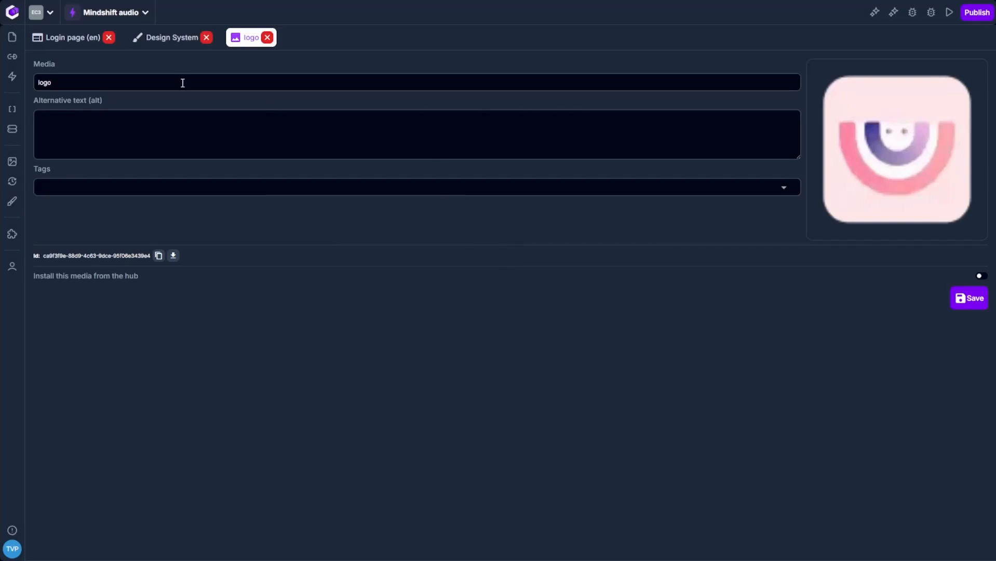
pyautogui.click(76, 39)
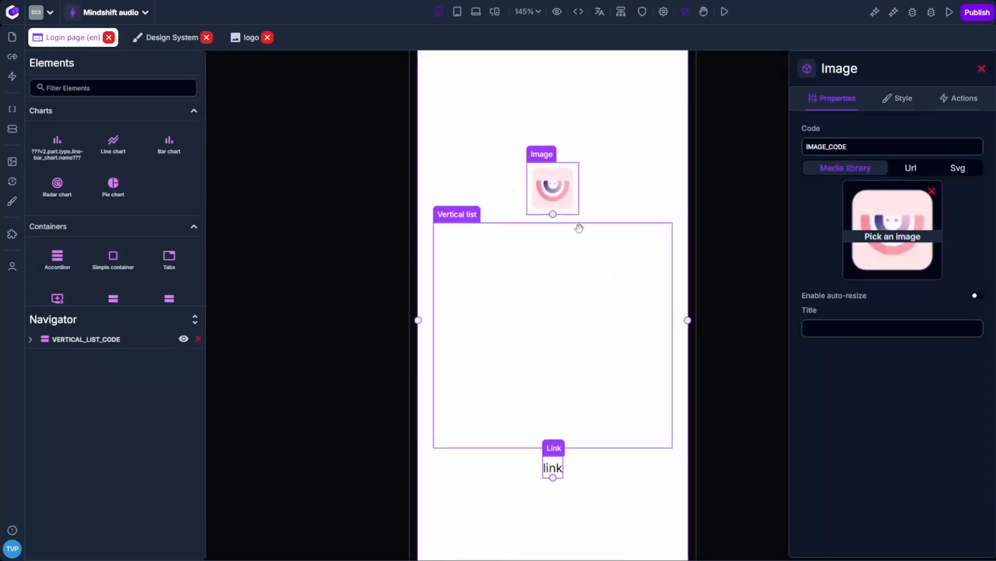
pyautogui.click(385, 240)
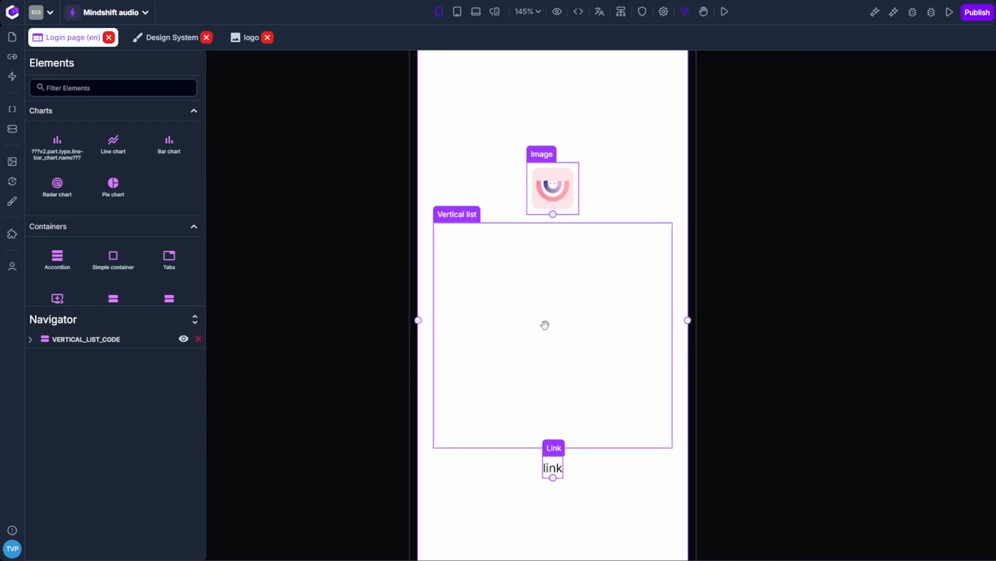
pyautogui.click(598, 337)
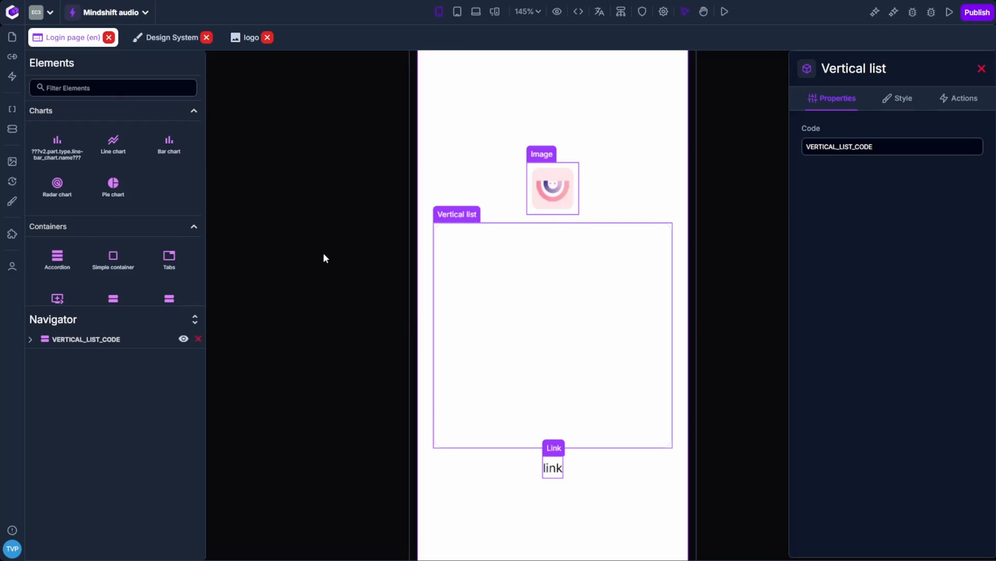
# Step: Check the login mockup in the MindShiftAudio flow document, then return to the builder full screen
pyautogui.click(325, 10)
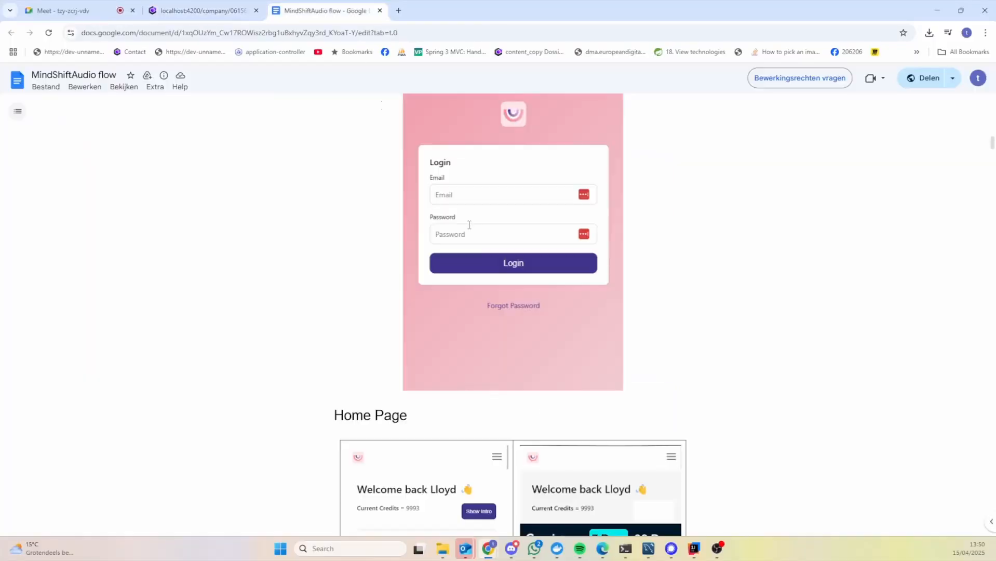
pyautogui.scroll(3, 481, 260)
pyautogui.scroll(-3, 475, 267)
pyautogui.click(198, 10)
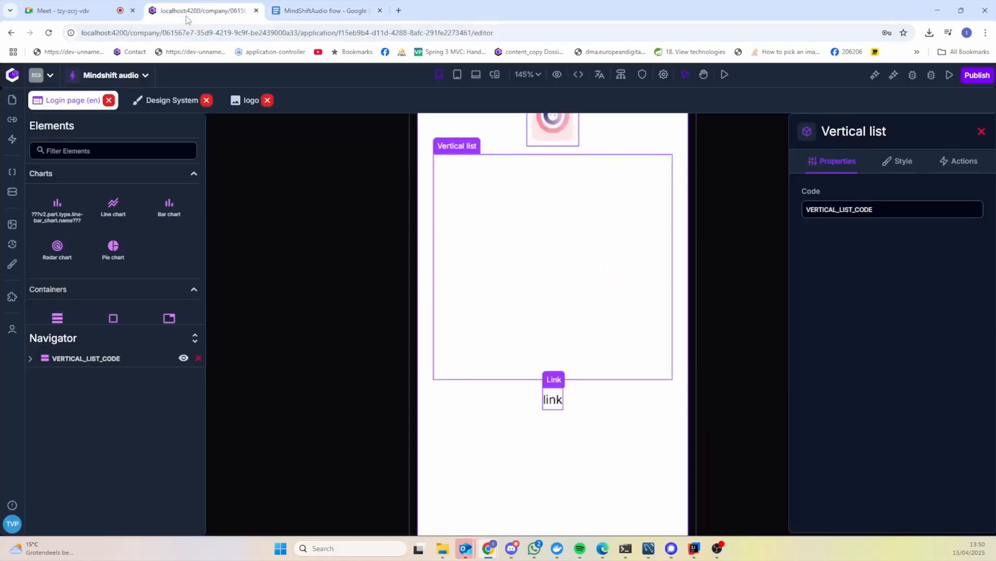
pyautogui.press('F11')
# Step: Search the elements and drag a Title and an Email field into the Vertical list card
pyautogui.click(98, 84)
pyautogui.write('title')
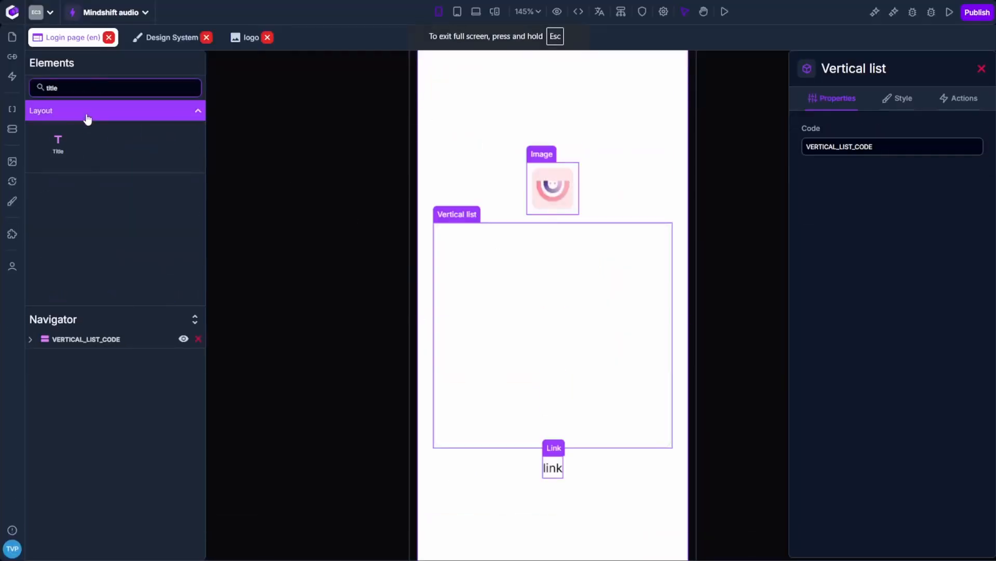
pyautogui.moveTo(67, 151); pyautogui.dragTo(530, 276)
pyautogui.moveTo(85, 91); pyautogui.dragTo(11, 92)
pyautogui.write('email')
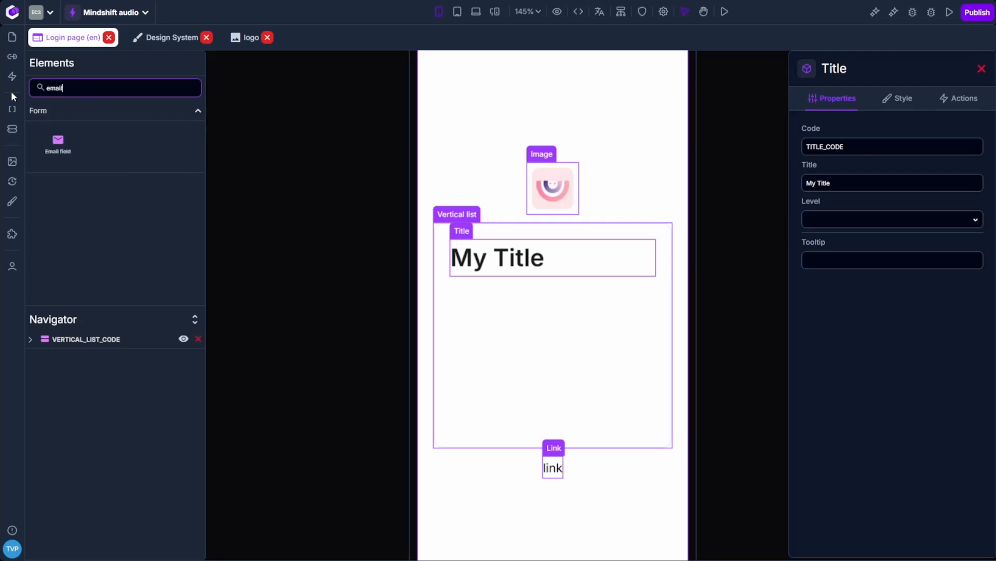
pyautogui.moveTo(78, 156); pyautogui.dragTo(551, 319)
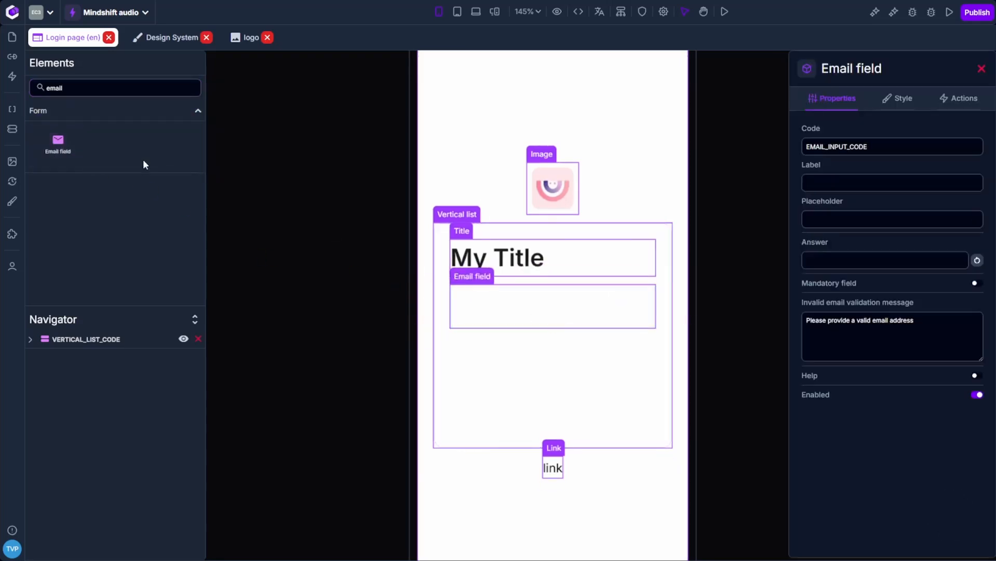
# Step: Add a Password field and a Button below the email field, then select the My Title heading
pyautogui.moveTo(85, 89); pyautogui.dragTo(37, 88)
pyautogui.write('passw')
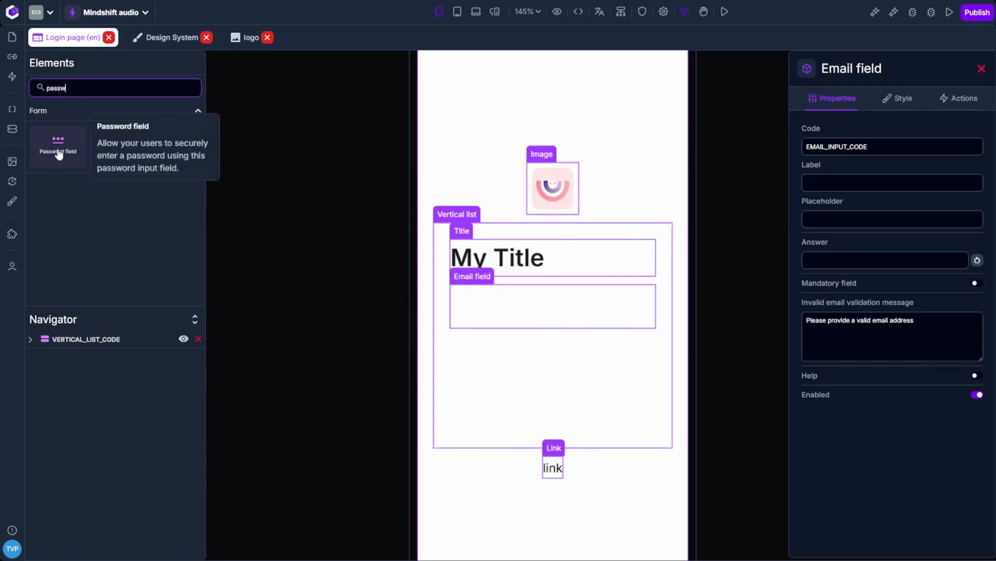
pyautogui.moveTo(58, 144); pyautogui.dragTo(556, 370)
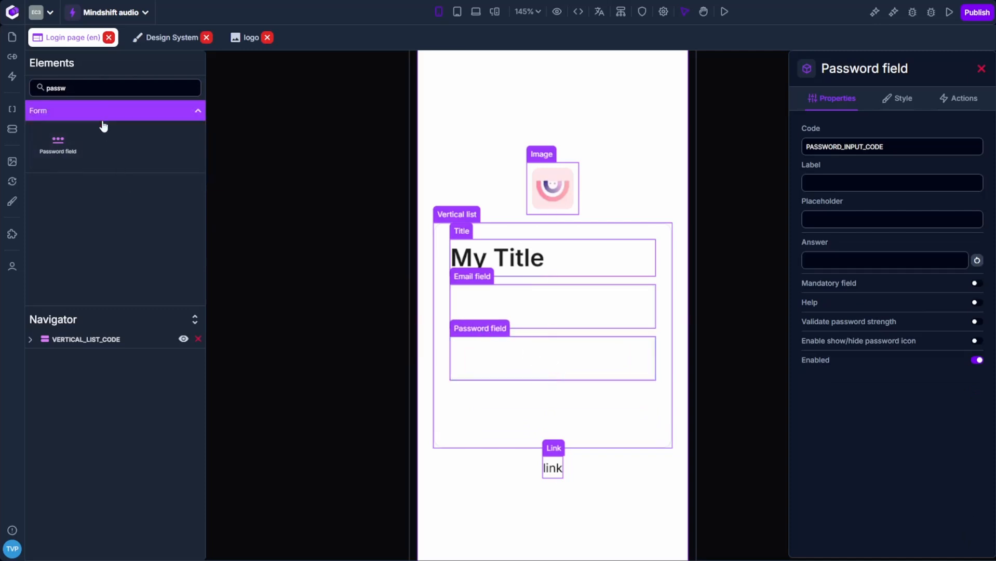
pyautogui.click(116, 81)
pyautogui.write('button')
pyautogui.moveTo(58, 147); pyautogui.dragTo(556, 408)
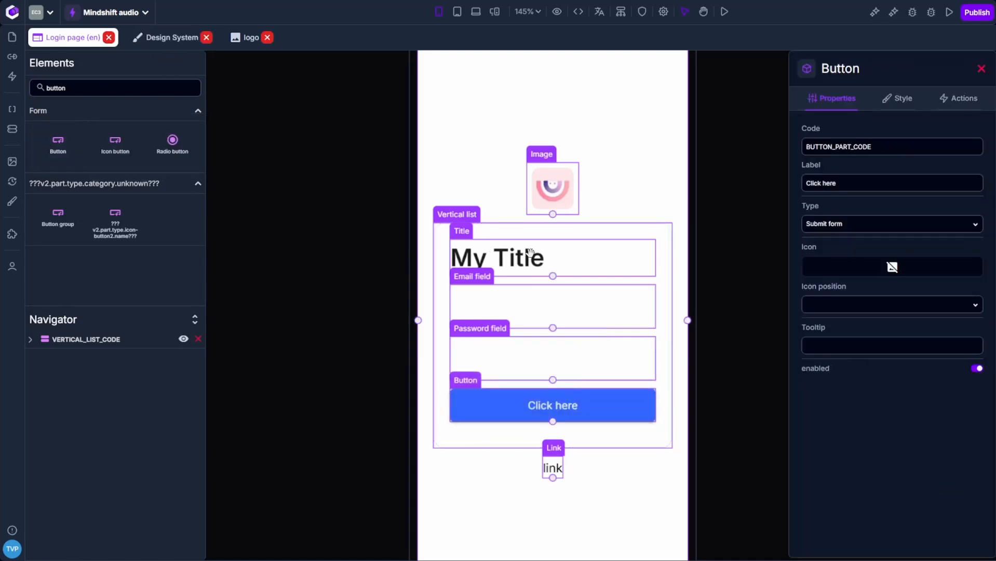
pyautogui.click(553, 254)
pyautogui.click(892, 183)
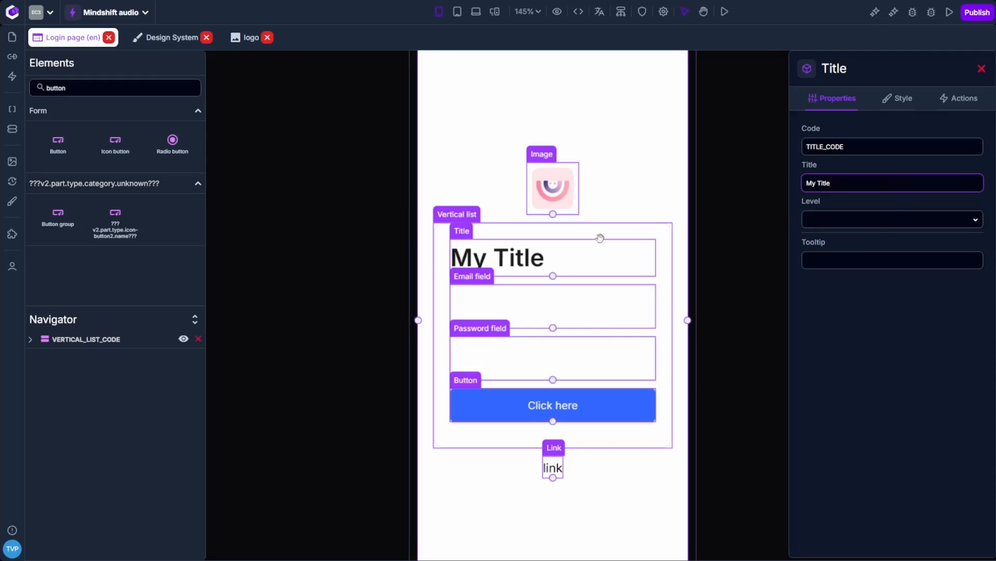
pyautogui.click(342, 255)
pyautogui.click(614, 250)
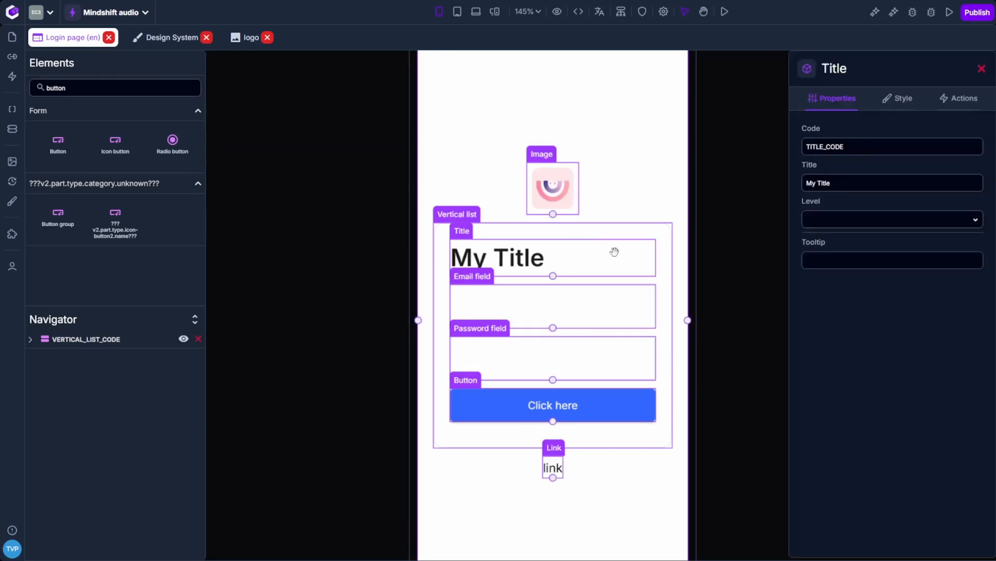
# Step: Turn off the element borders on the canvas from the view menu
pyautogui.click(574, 17)
pyautogui.moveTo(842, 183); pyautogui.dragTo(789, 183)
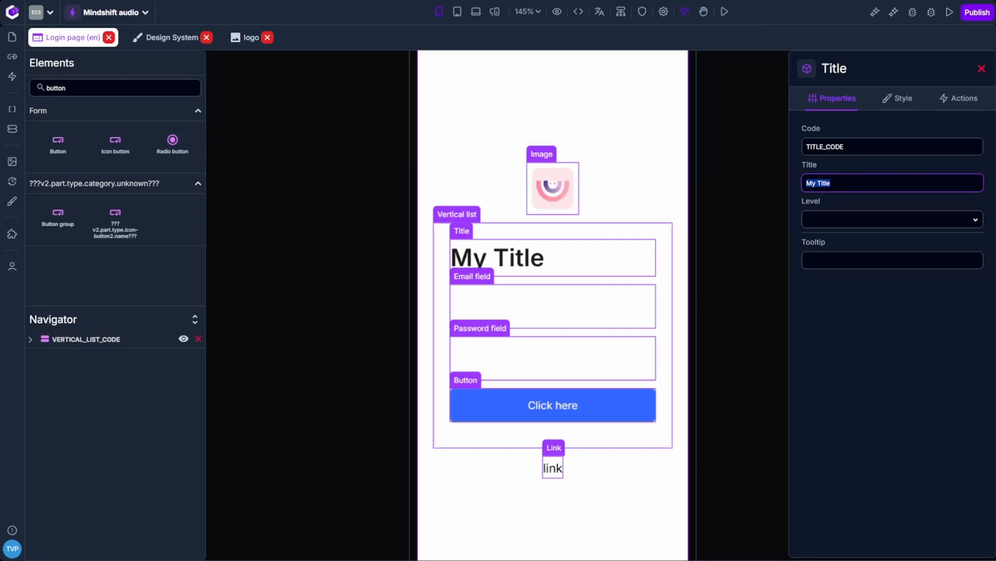
pyautogui.click(564, 8)
pyautogui.click(555, 11)
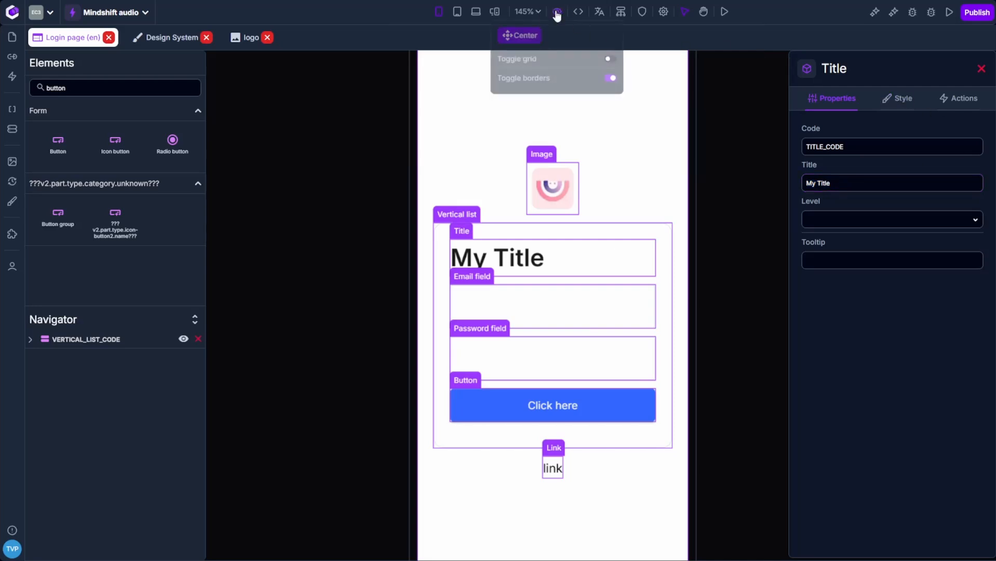
pyautogui.click(611, 79)
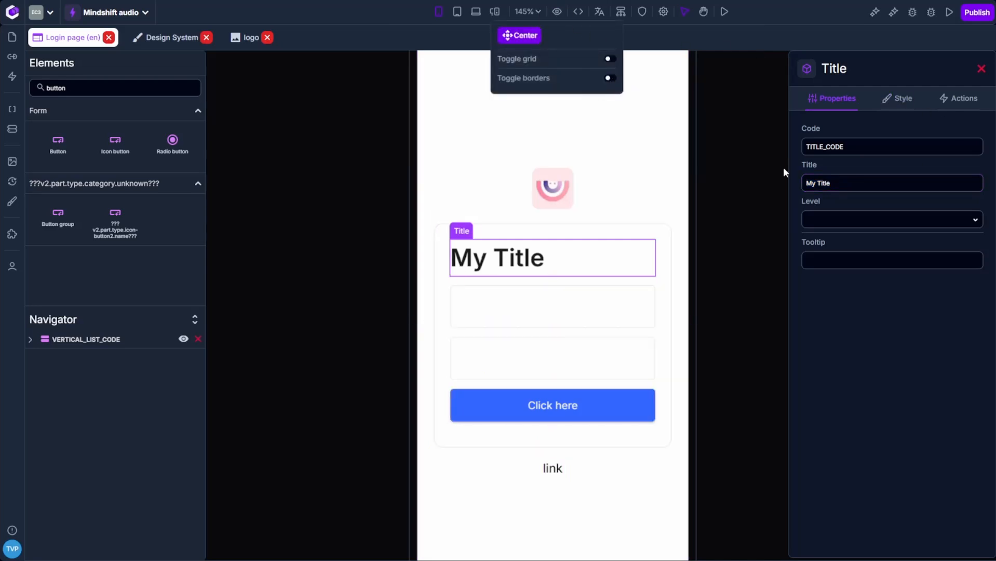
pyautogui.click(783, 167)
# Step: Replace the heading's Title property text My Title with Login
pyautogui.click(587, 265)
pyautogui.moveTo(889, 183); pyautogui.dragTo(802, 184)
pyautogui.write('Login')
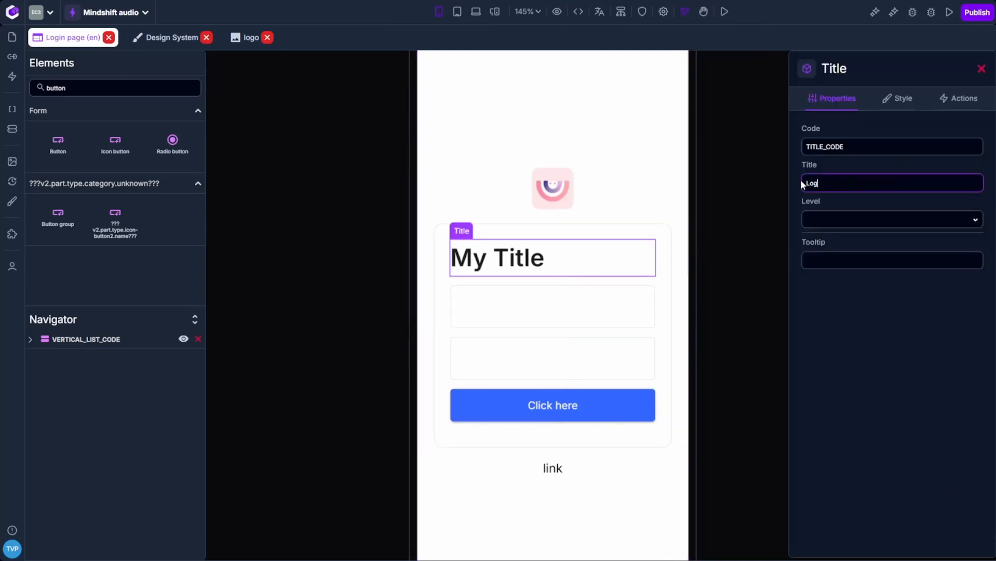
pyautogui.click(598, 303)
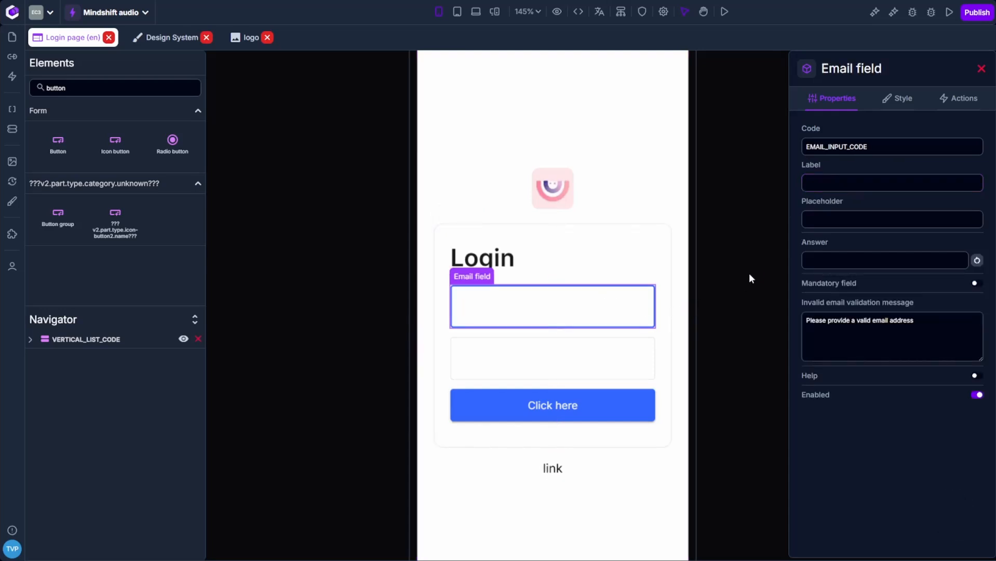
# Step: Label the email input Email, add a placeholder, and try typing into the field
pyautogui.click(880, 186)
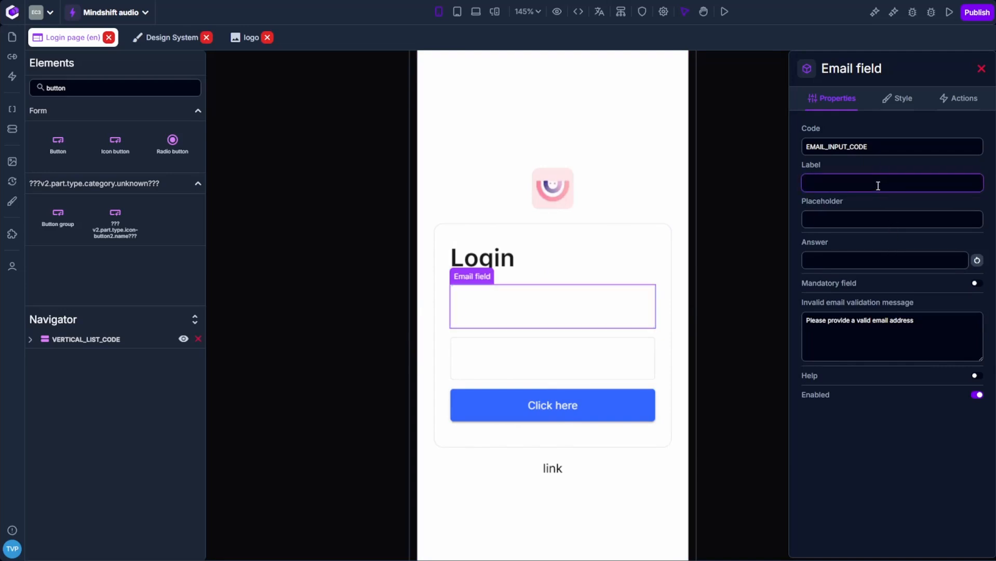
pyautogui.write('Email')
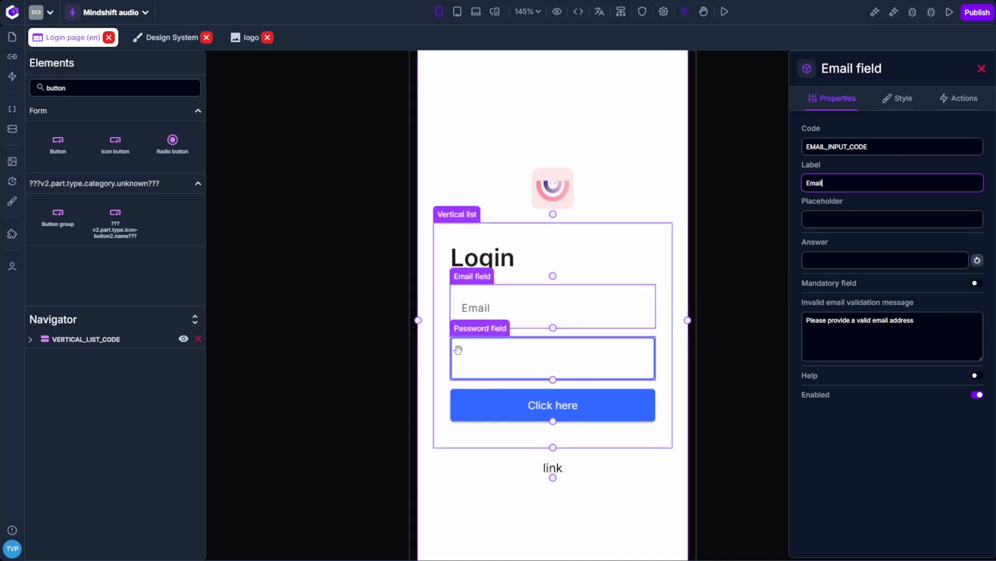
pyautogui.click(509, 313)
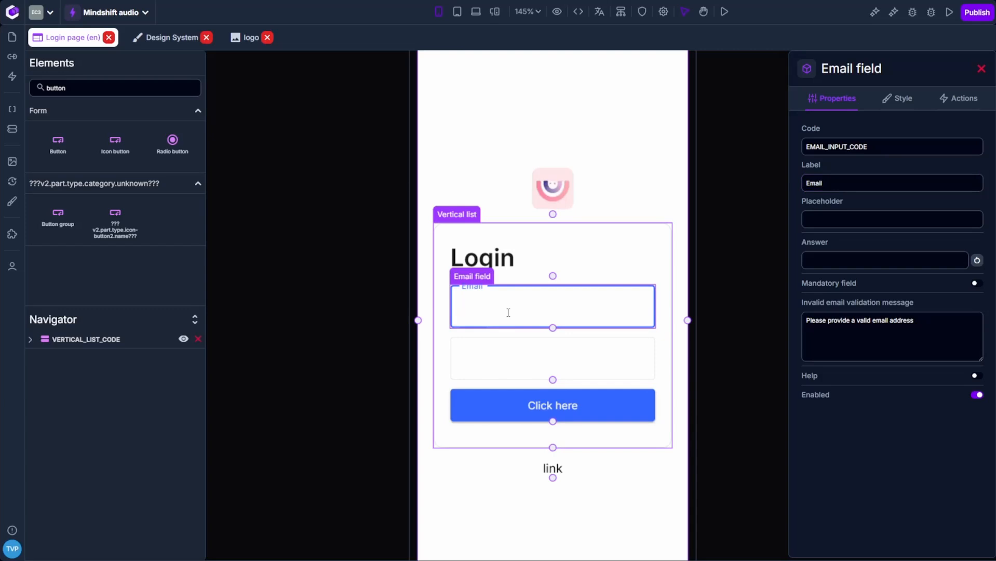
pyautogui.click(827, 216)
pyautogui.click(803, 185)
pyautogui.click(826, 218)
pyautogui.write('P')
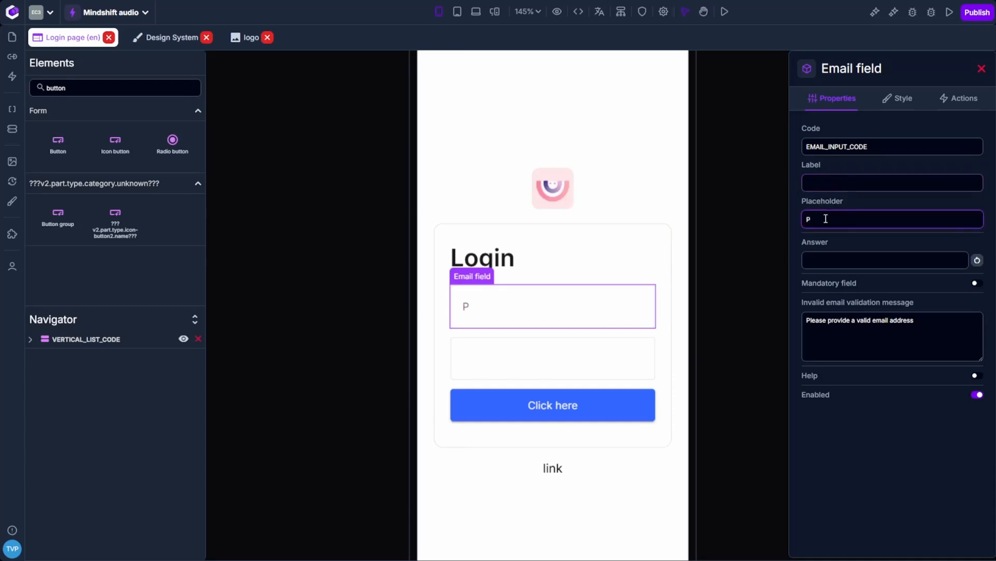
pyautogui.write('mail')
pyautogui.click(600, 307)
pyautogui.write('qsdfjqsdf')
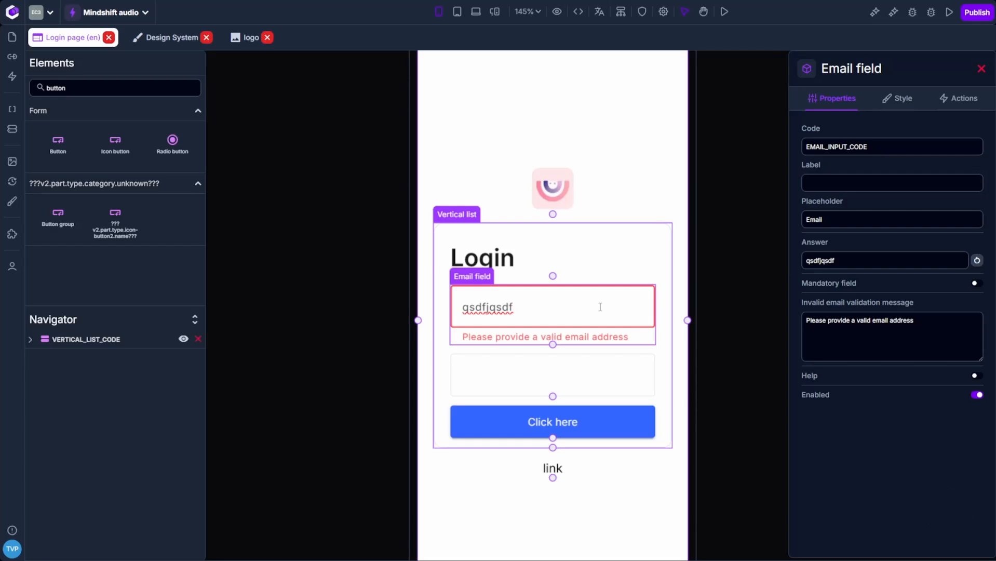
pyautogui.hotkey('ctrl', 'a')
pyautogui.press('BackSpace')
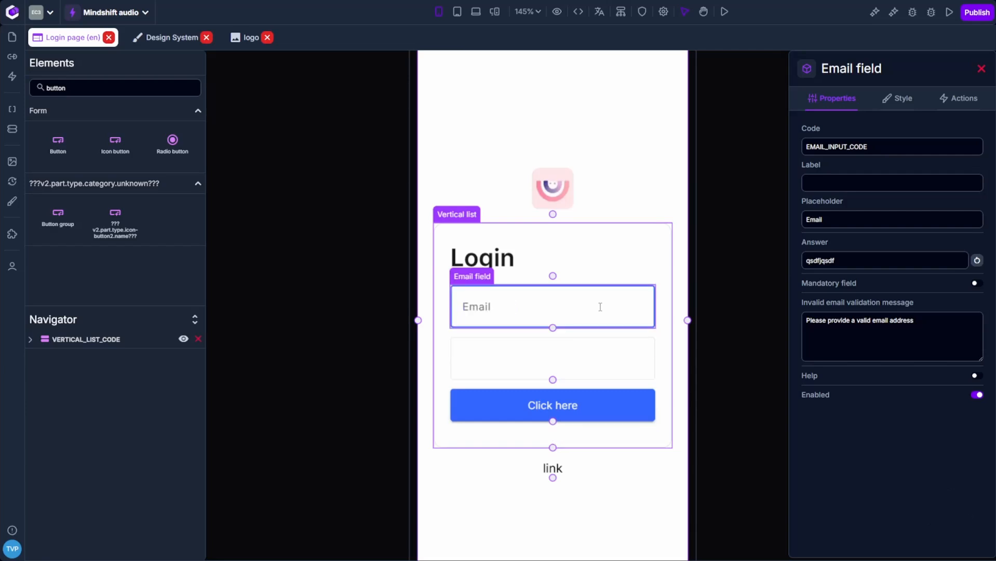
# Step: Re-enter the Email label, test the field again, and empty the Placeholder property
pyautogui.click(821, 182)
pyautogui.write('Email')
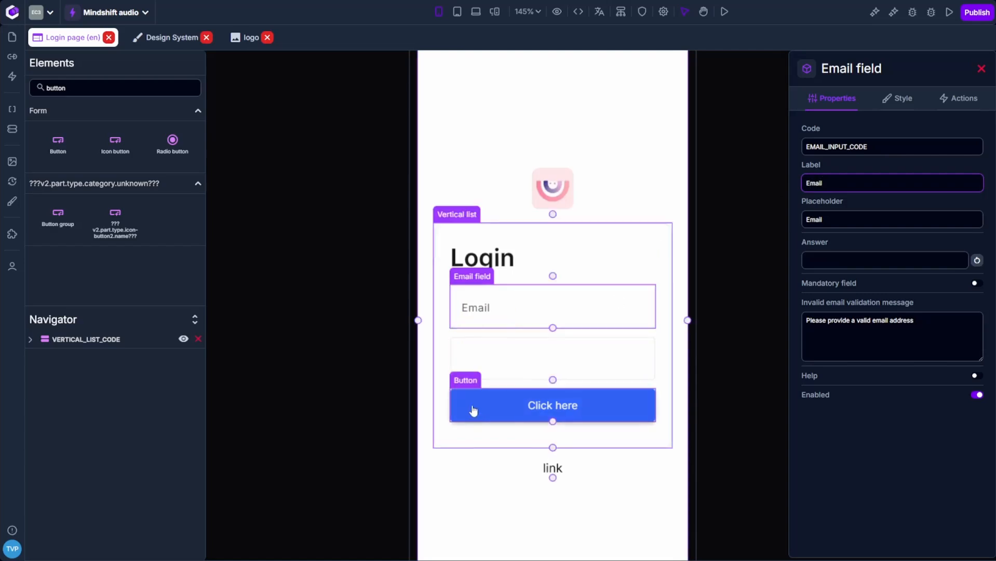
pyautogui.click(512, 316)
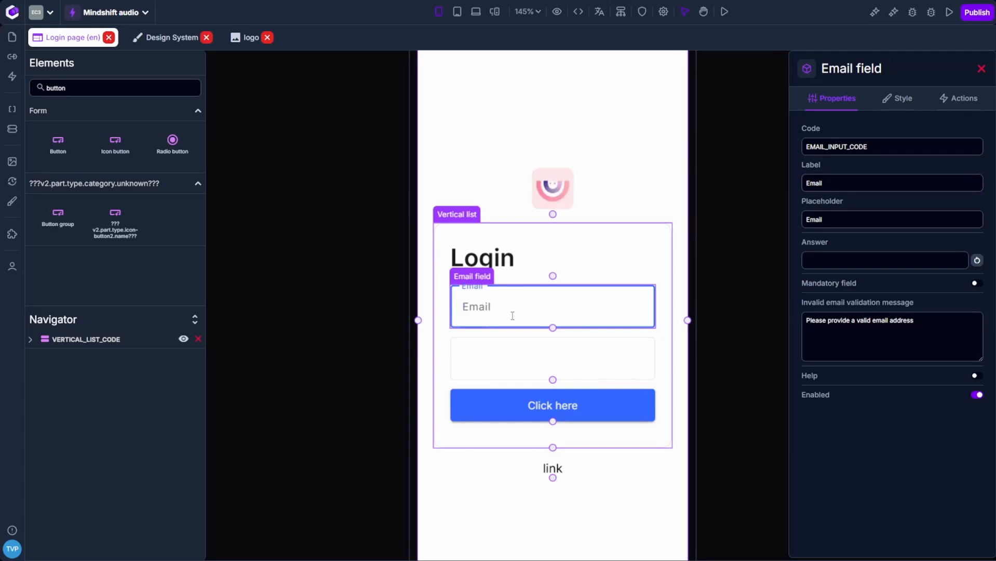
pyautogui.write('mqsjdfqsmdjf')
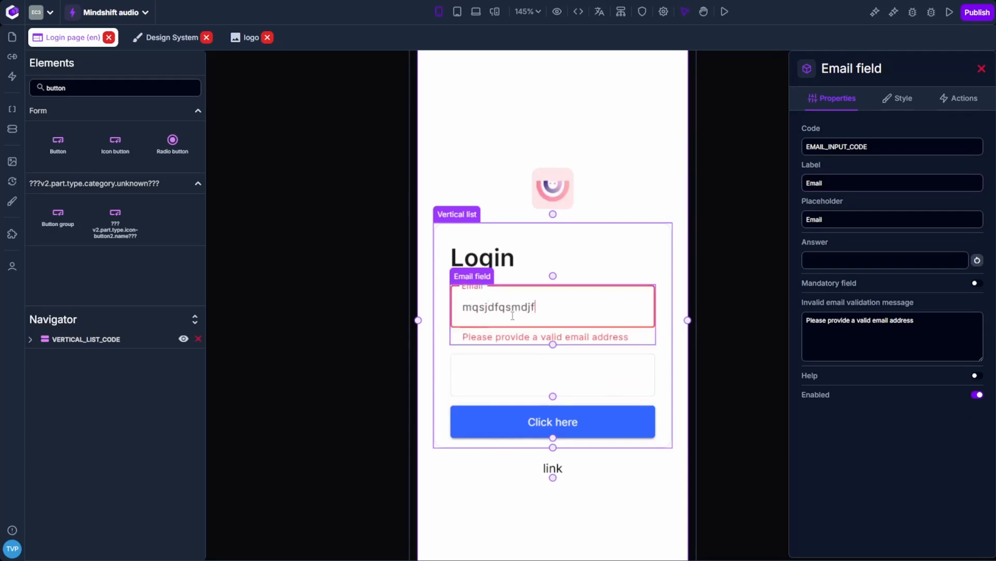
pyautogui.hotkey('ctrl', 'a')
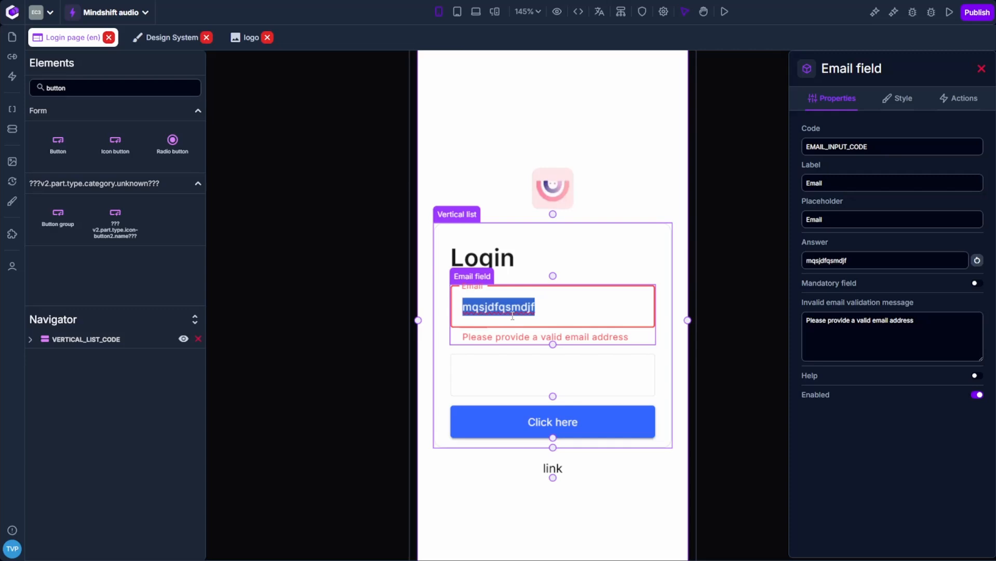
pyautogui.press('BackSpace')
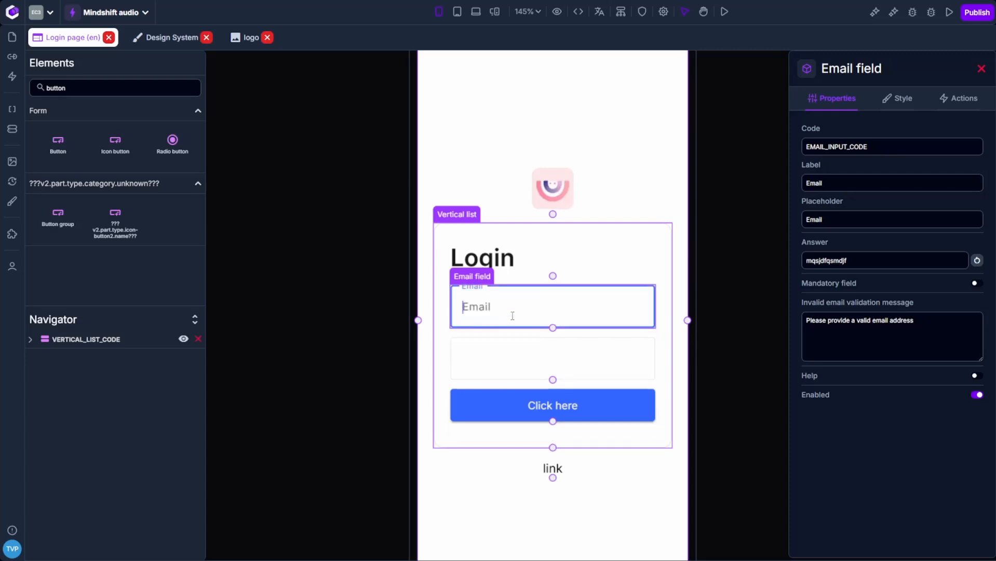
pyautogui.moveTo(854, 219); pyautogui.dragTo(801, 219)
pyautogui.press('BackSpace')
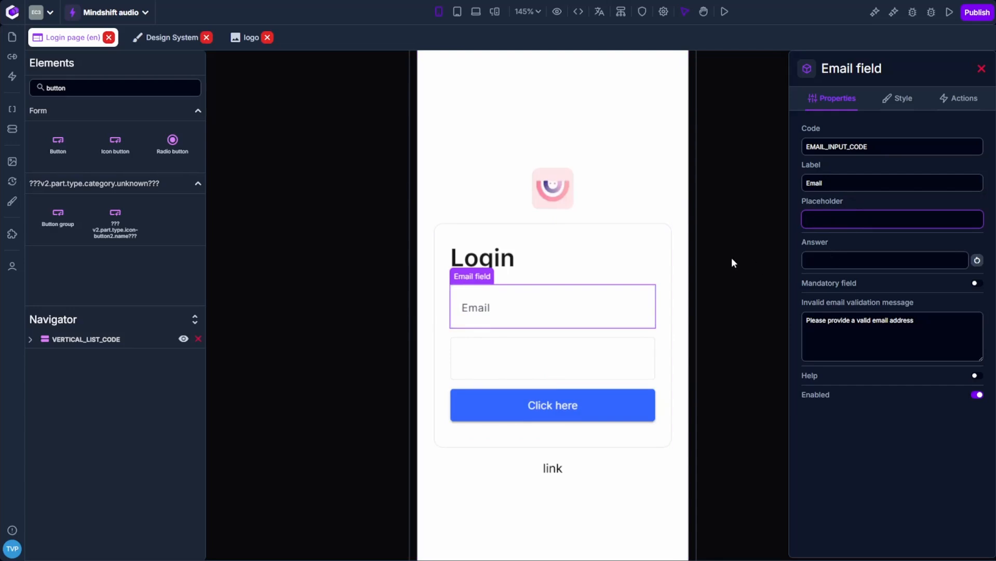
# Step: Give the second input the label Password
pyautogui.click(601, 369)
pyautogui.click(818, 183)
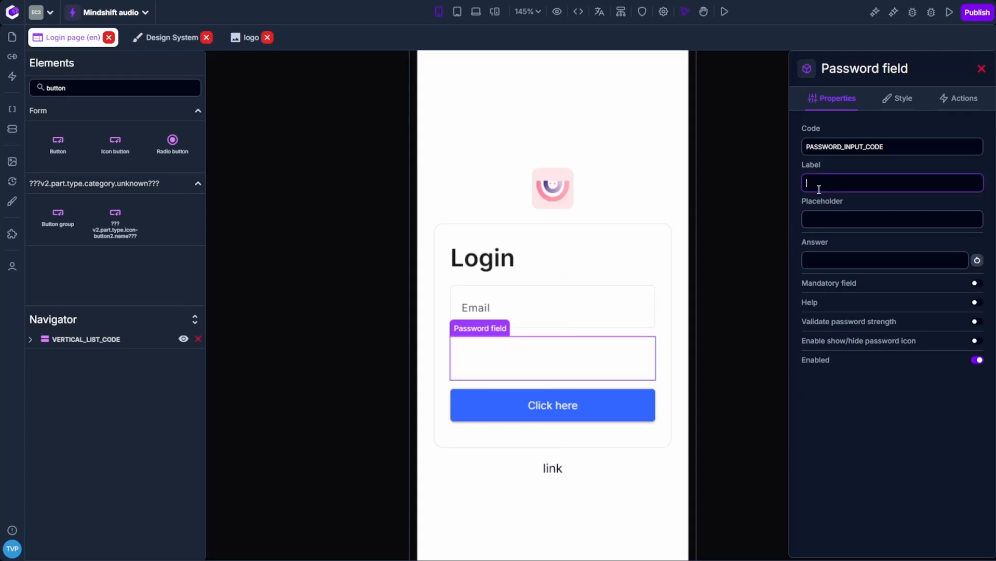
pyautogui.write('Password')
pyautogui.click(707, 335)
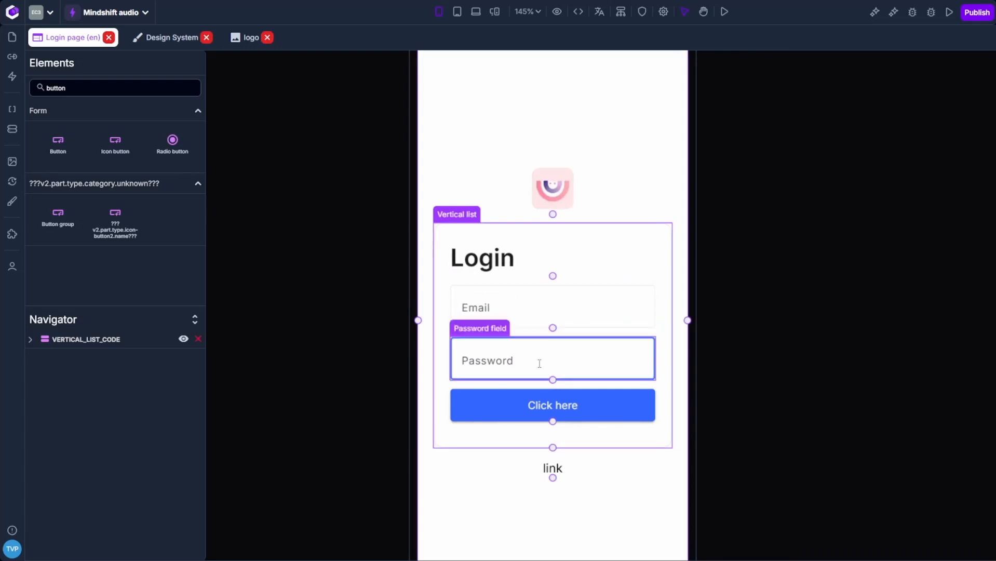
pyautogui.click(598, 303)
# Step: Show the Click here button's Style > Background settings, with Primary as its background
pyautogui.click(626, 415)
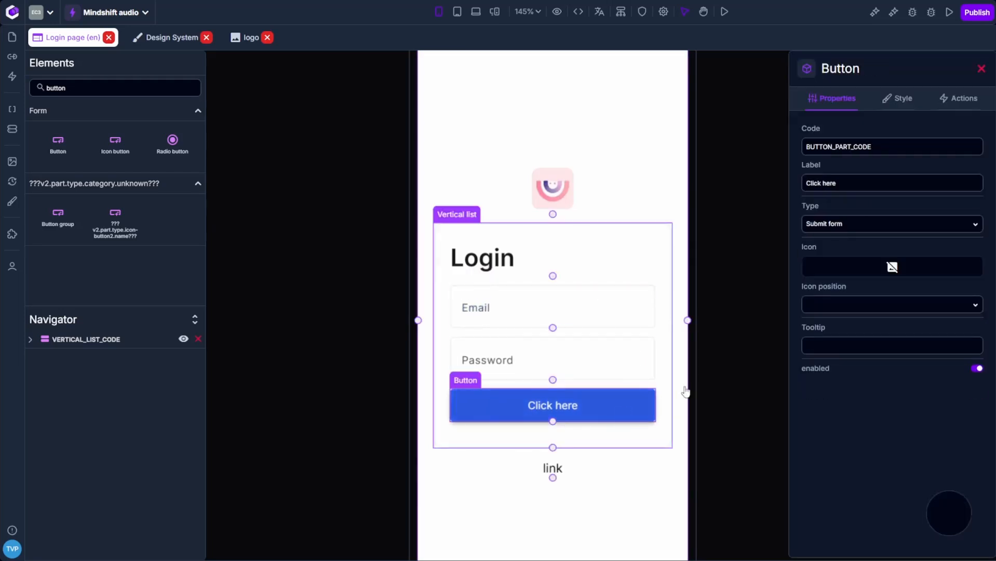
pyautogui.click(897, 99)
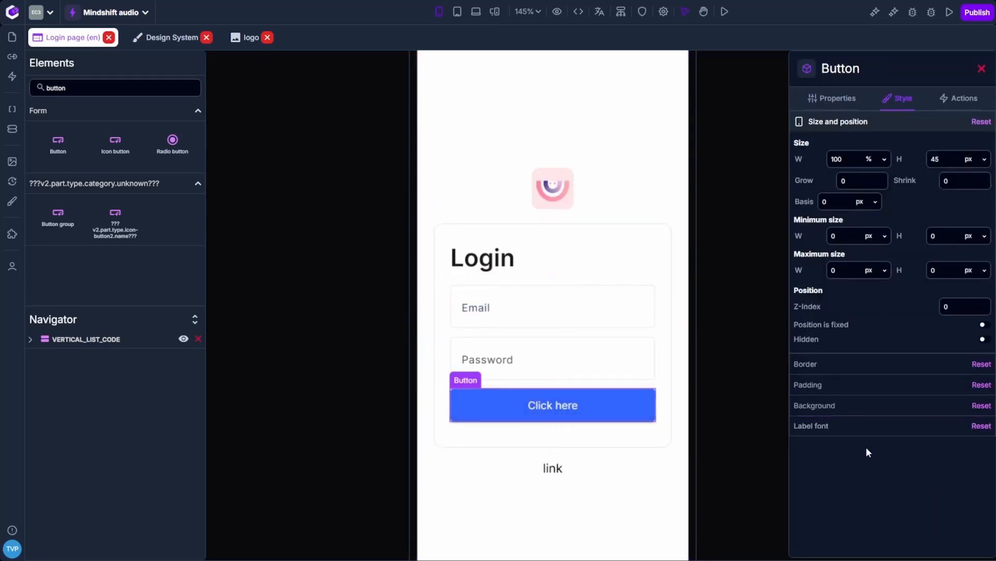
pyautogui.click(864, 416)
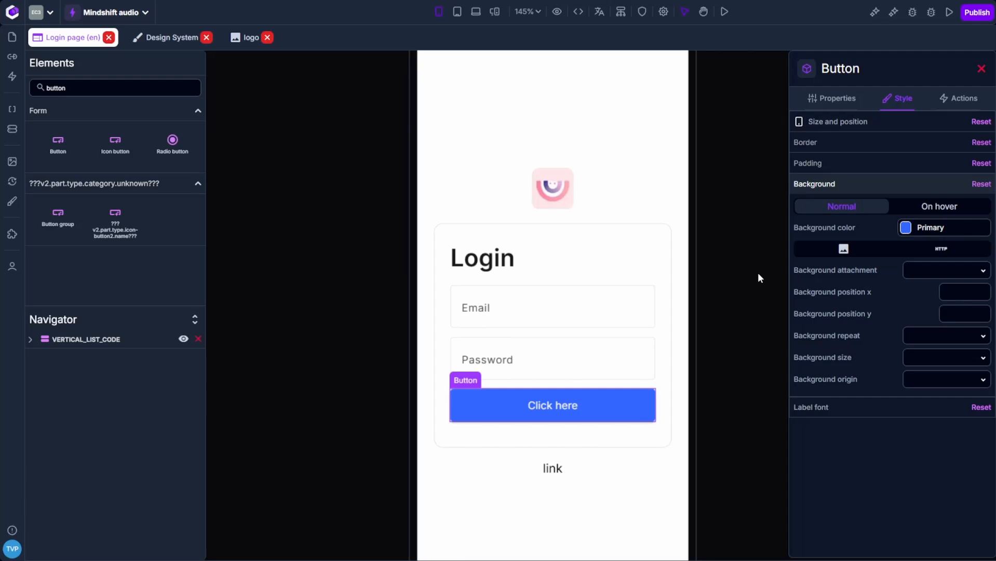
# Step: Test the Email and Password fields with sample text, then clear both
pyautogui.click(563, 310)
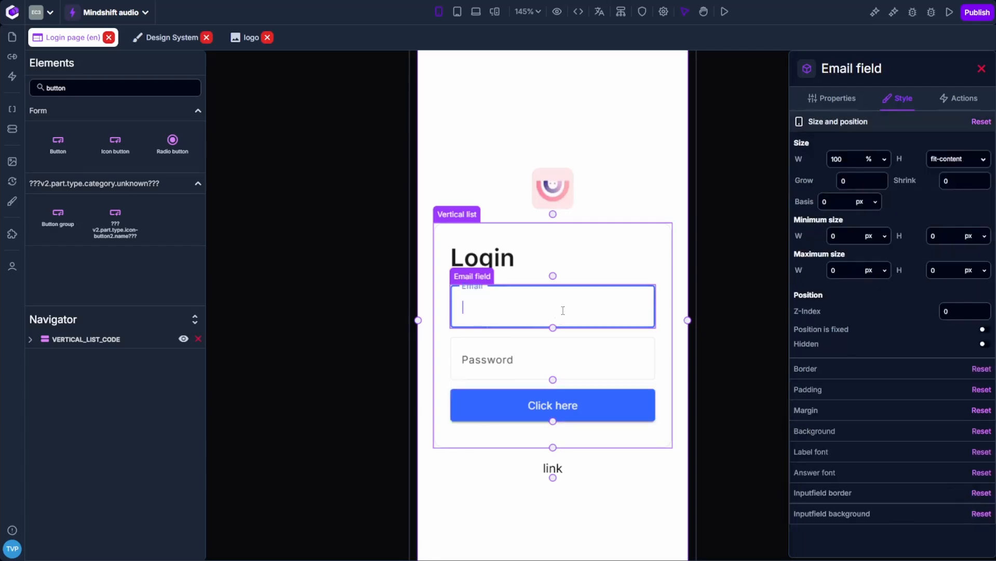
pyautogui.write('test')
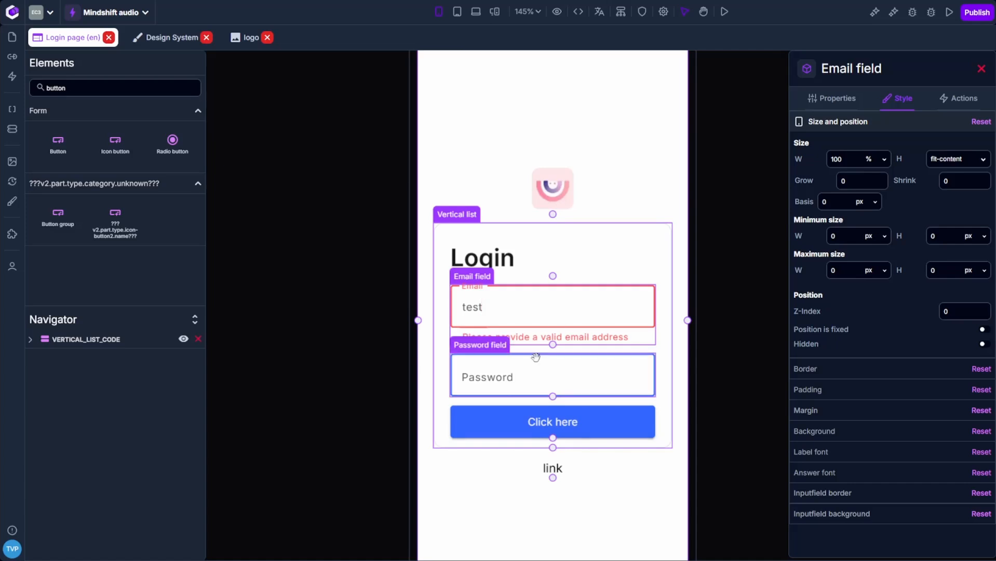
pyautogui.click(540, 375)
pyautogui.write('••••••••')
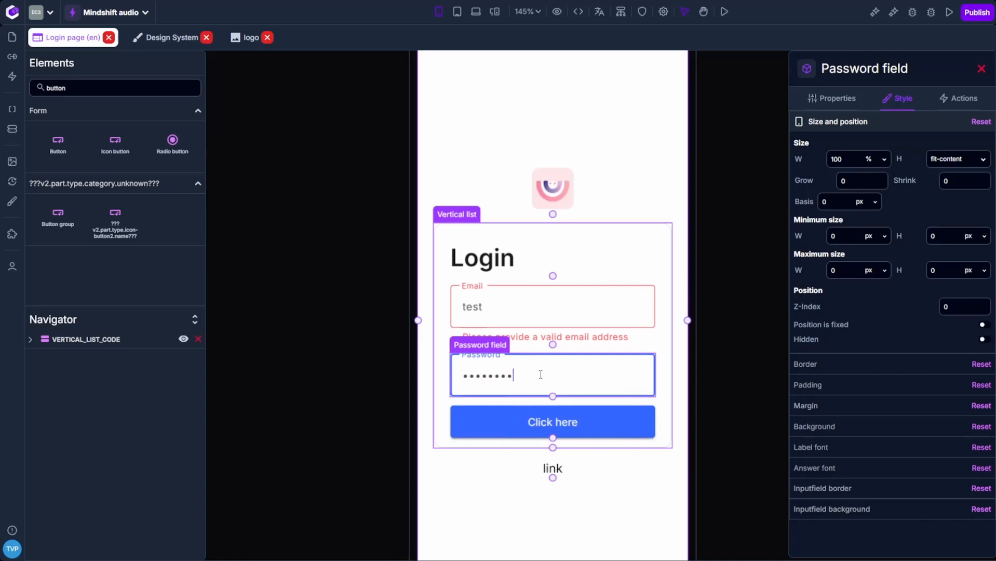
pyautogui.hotkey('ctrl', 'a')
pyautogui.press('BackSpace')
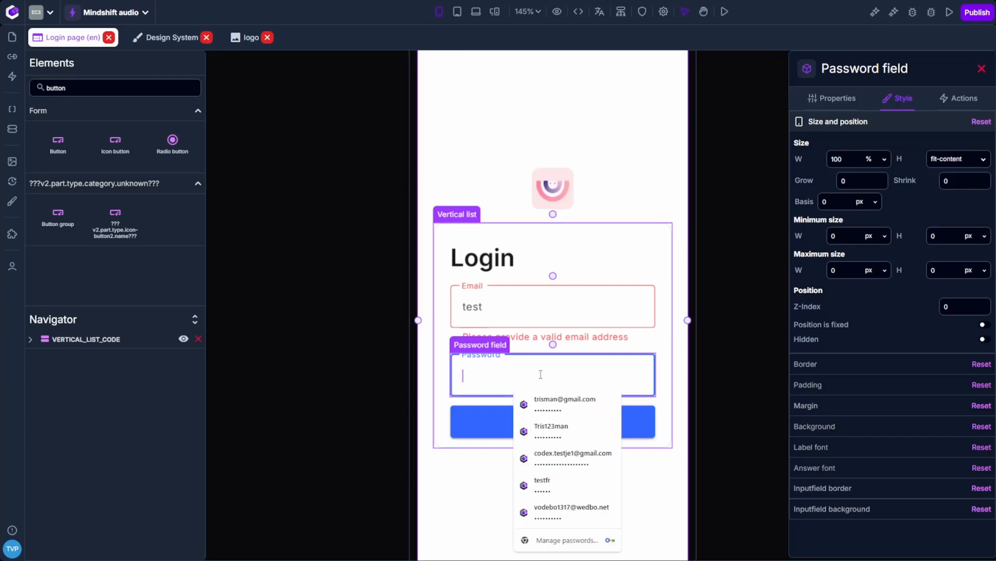
pyautogui.click(558, 299)
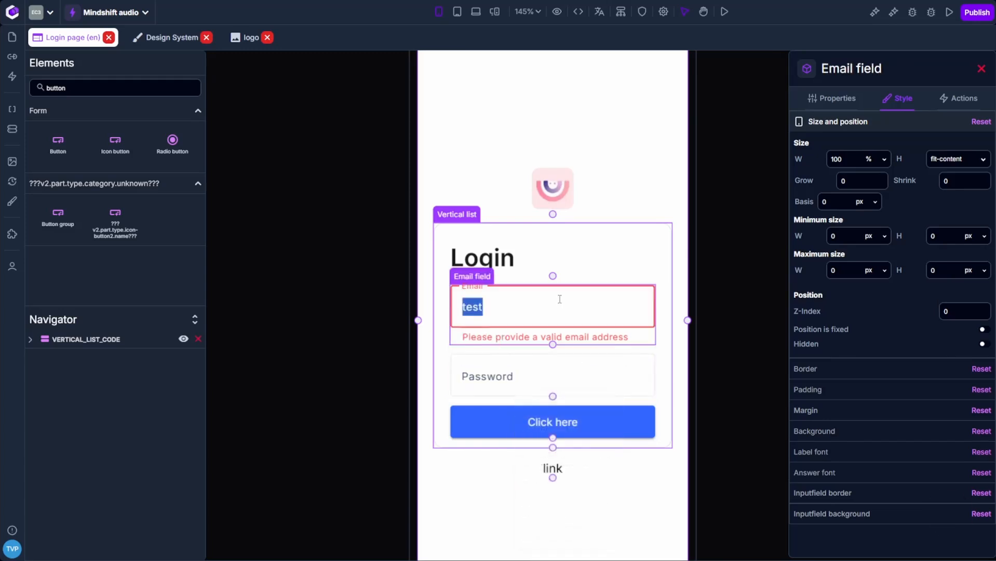
pyautogui.hotkey('ctrl', 'a')
pyautogui.press('BackSpace')
pyautogui.click(633, 360)
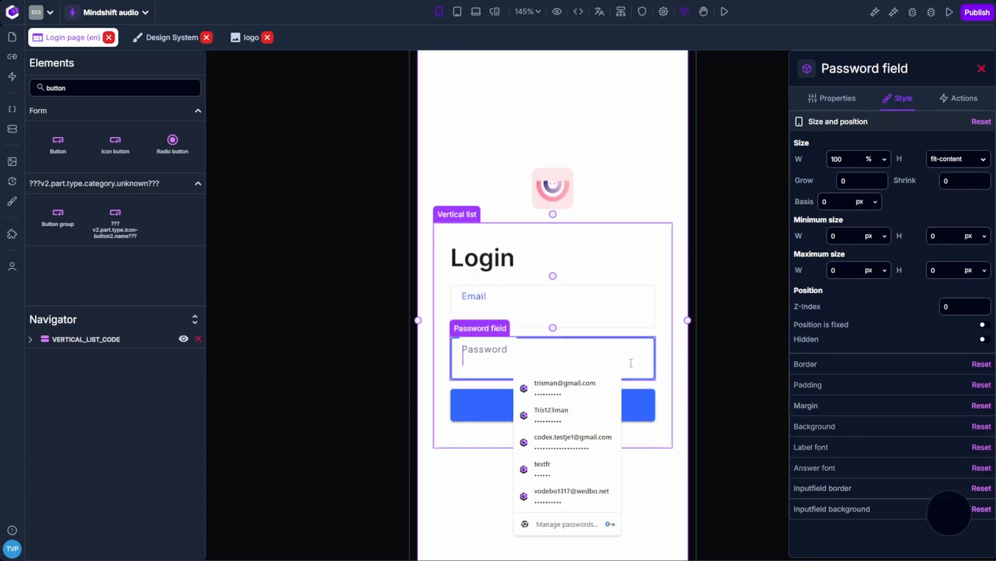
pyautogui.click(701, 319)
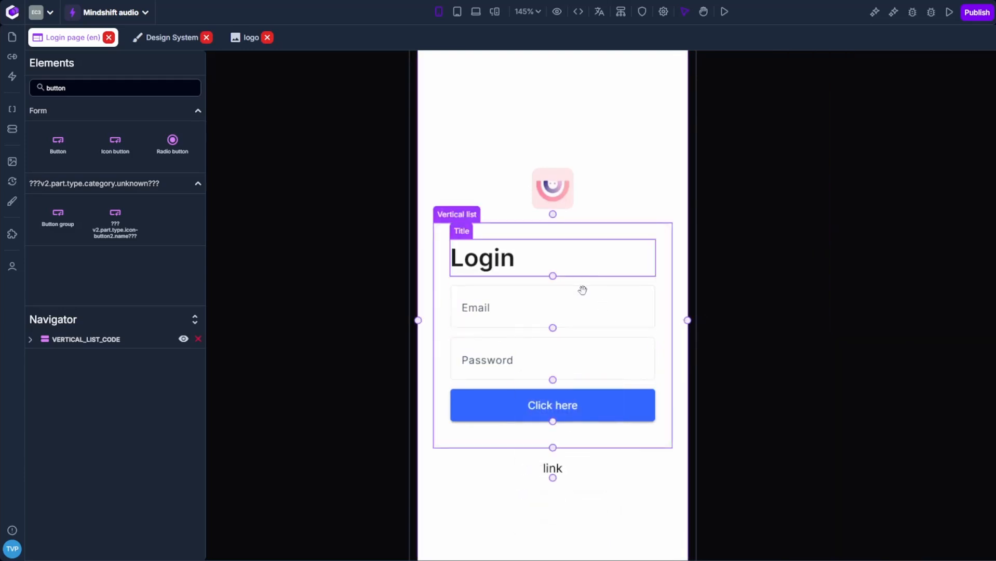
# Step: Enable the password field's show/hide eye icon and check it reveals and masks text
pyautogui.click(528, 257)
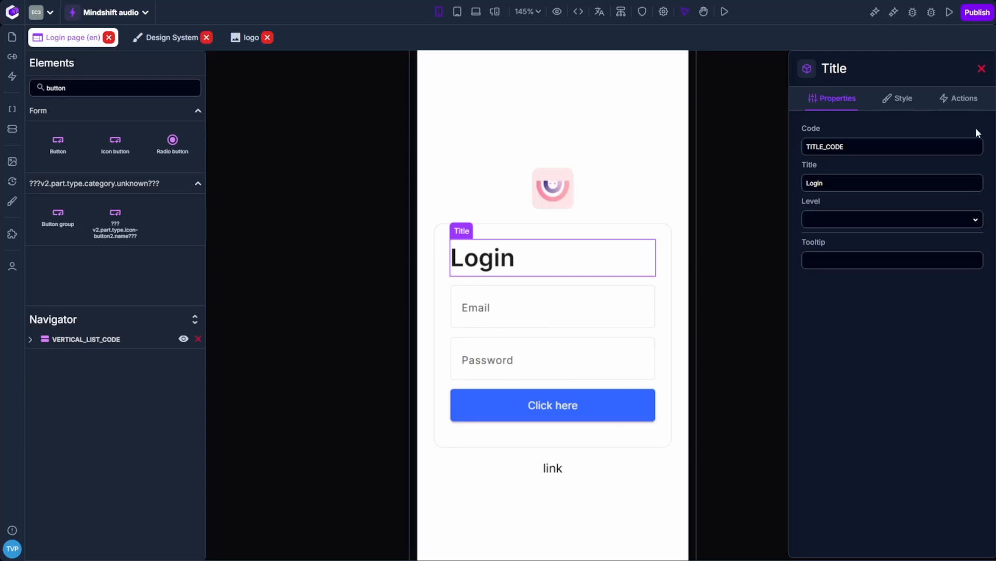
pyautogui.click(612, 344)
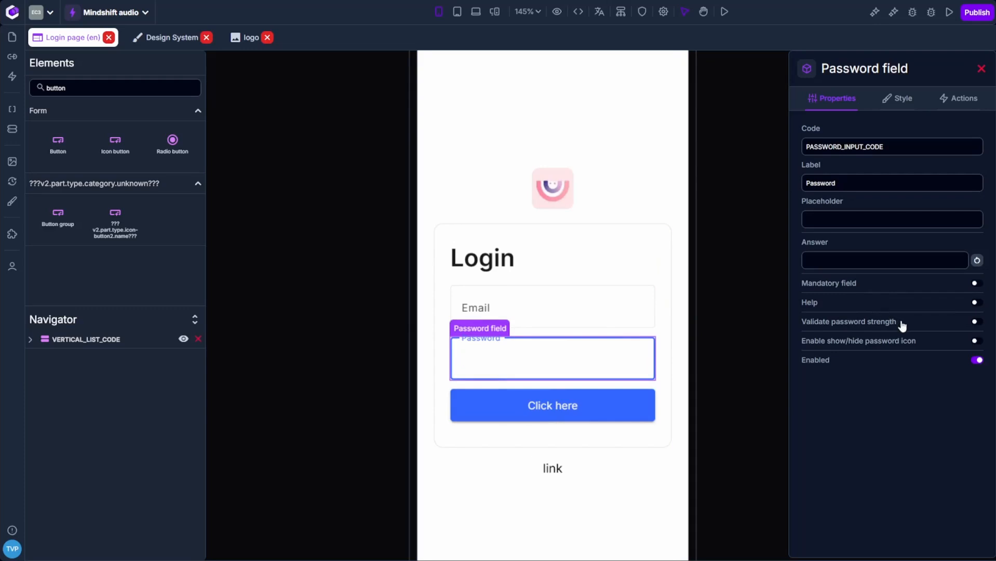
pyautogui.click(976, 343)
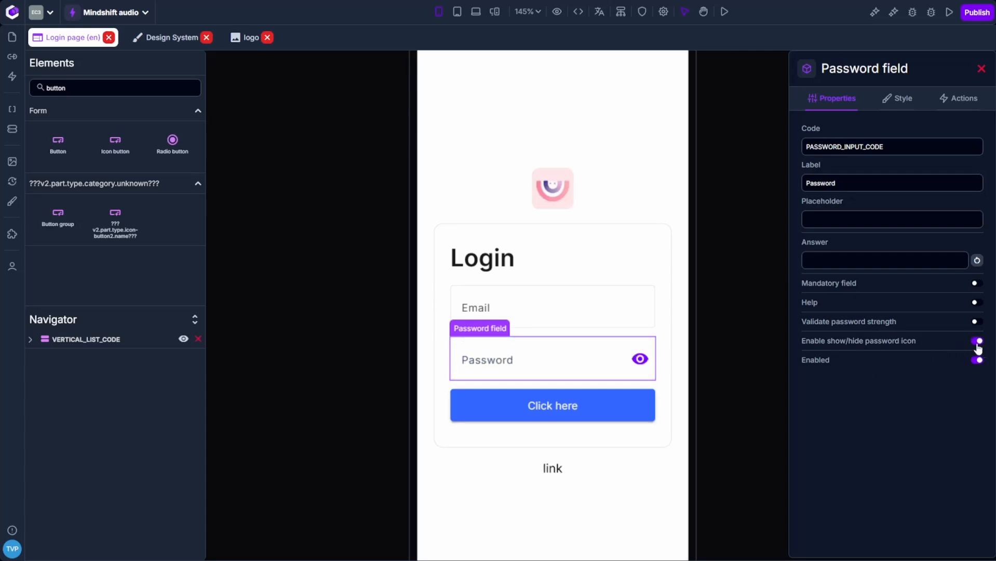
pyautogui.click(567, 359)
pyautogui.write('qsdfqsd')
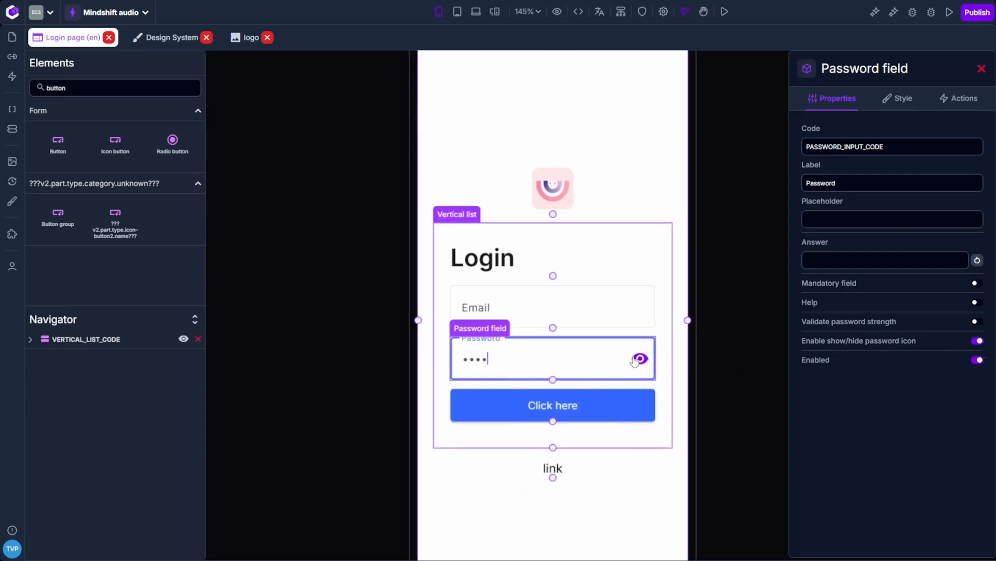
pyautogui.click(640, 359)
pyautogui.click(640, 359)
pyautogui.hotkey('ctrl', 'BackSpace')
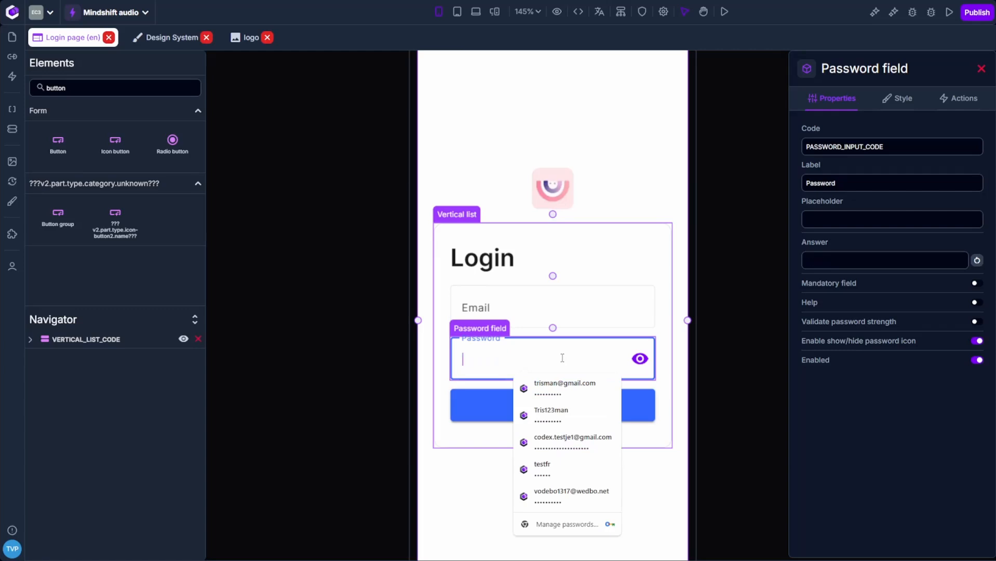
pyautogui.click(350, 327)
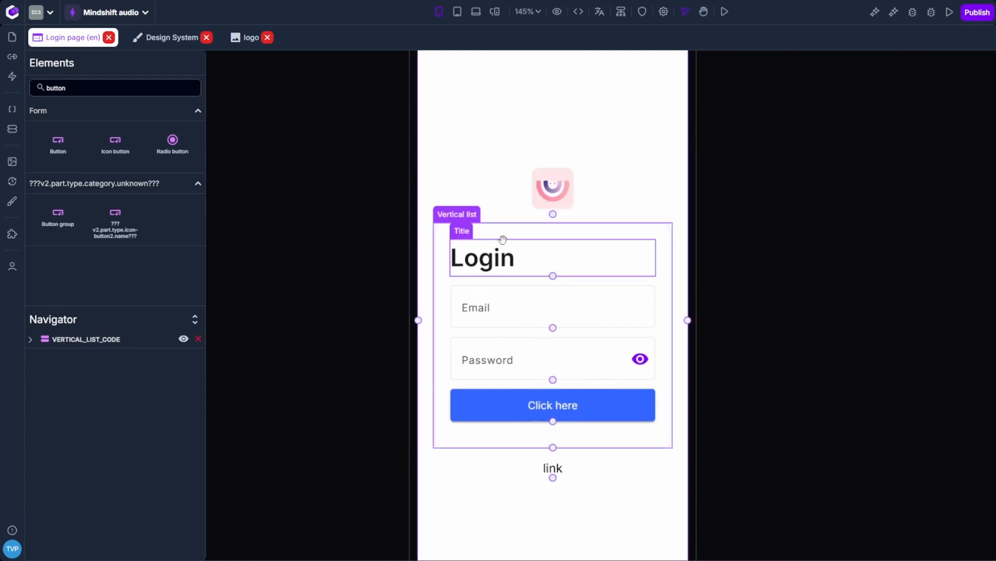
# Step: Change the Login title's font to Mulish in its Style > Font settings
pyautogui.click(546, 249)
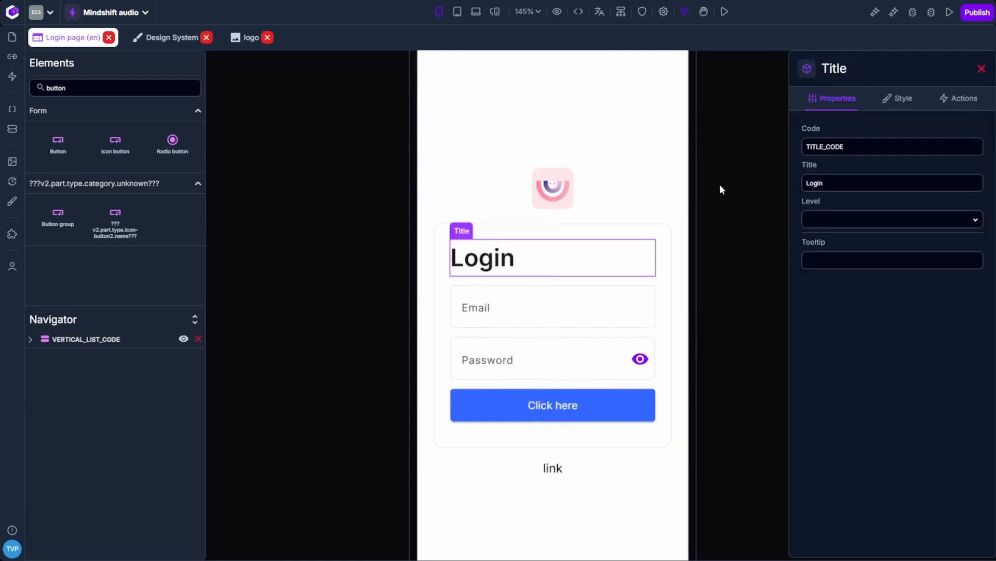
pyautogui.click(899, 100)
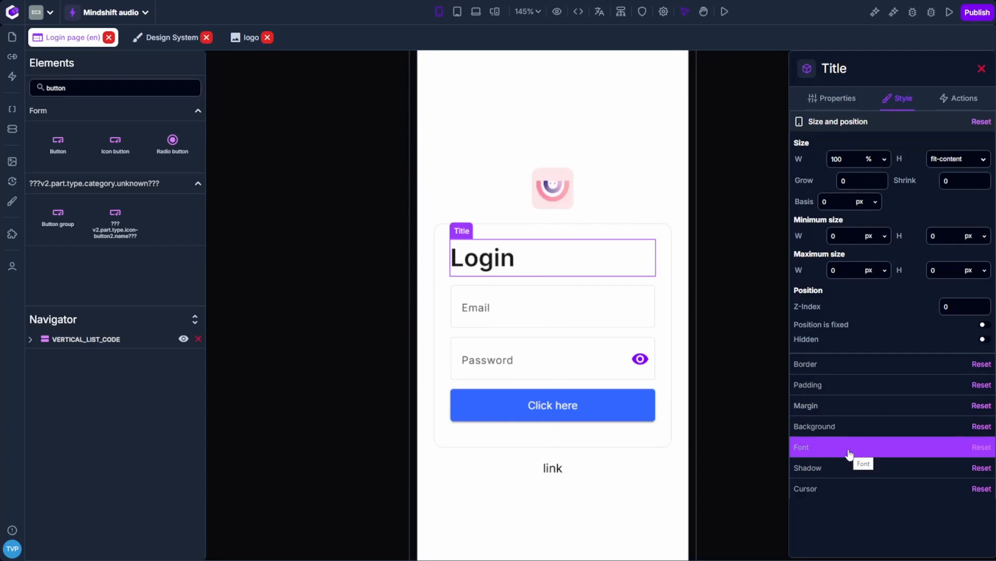
pyautogui.click(848, 453)
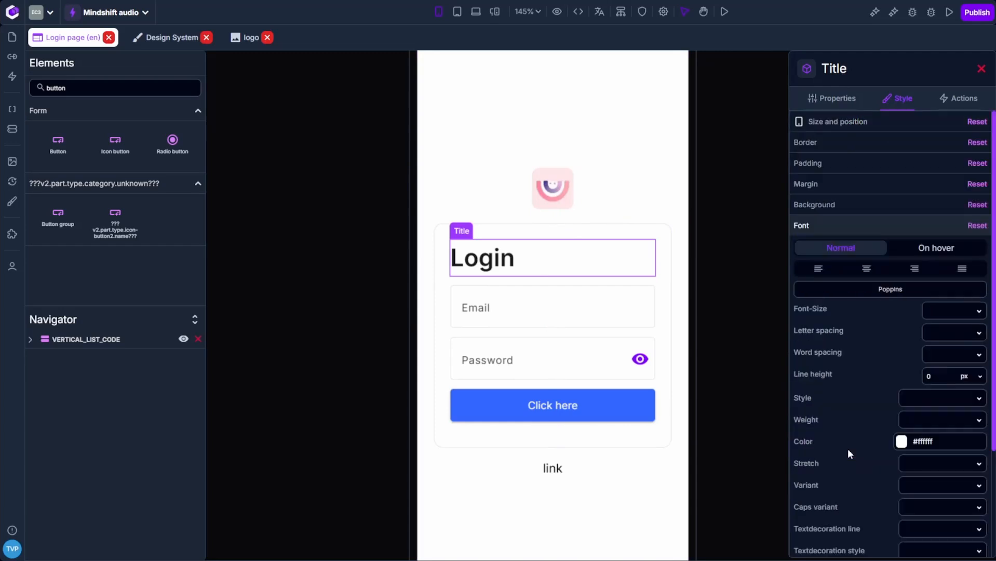
pyautogui.click(910, 295)
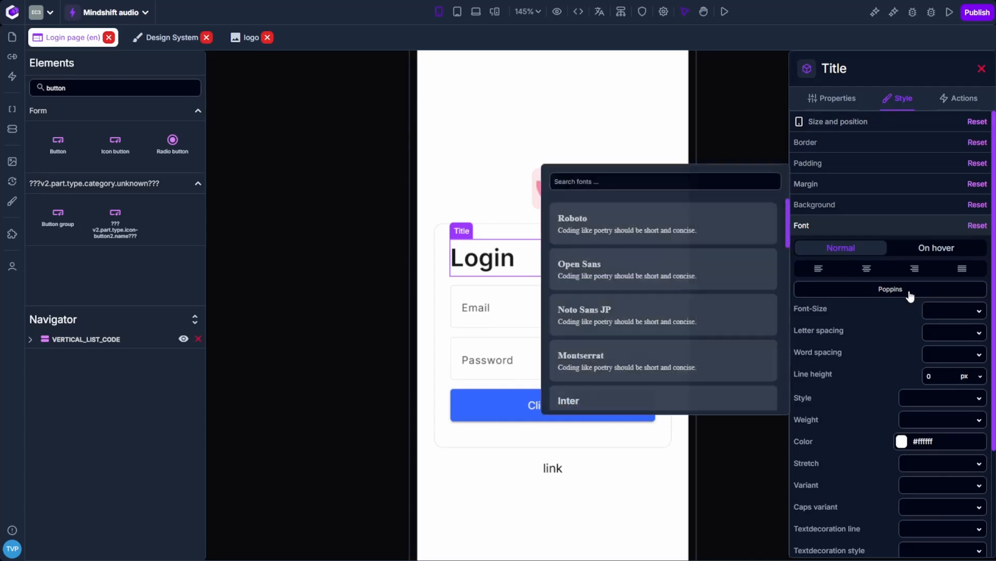
pyautogui.write('Neu')
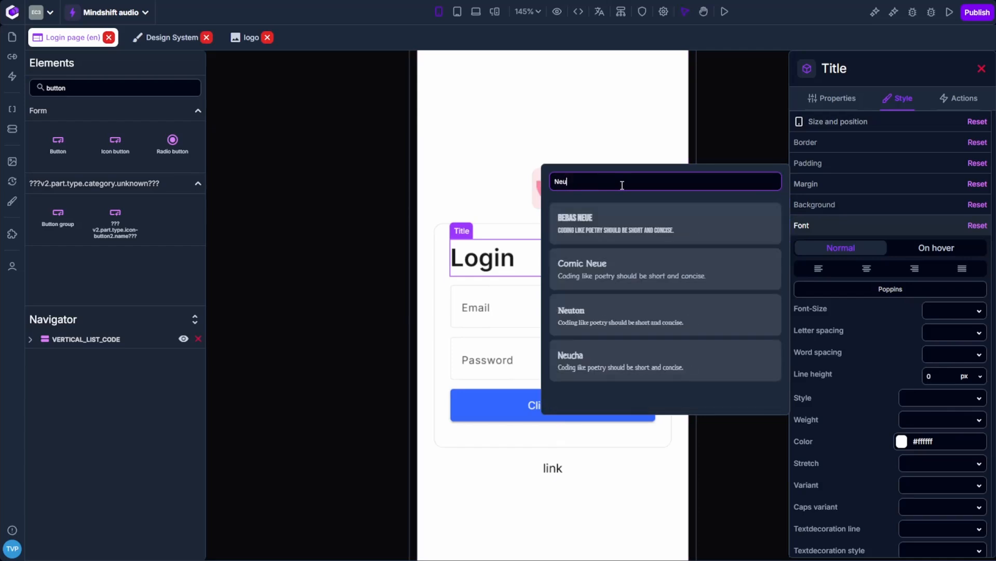
pyautogui.press('BackSpace')
pyautogui.press('BackSpace')
pyautogui.press('BackSpace')
pyautogui.write('Mul')
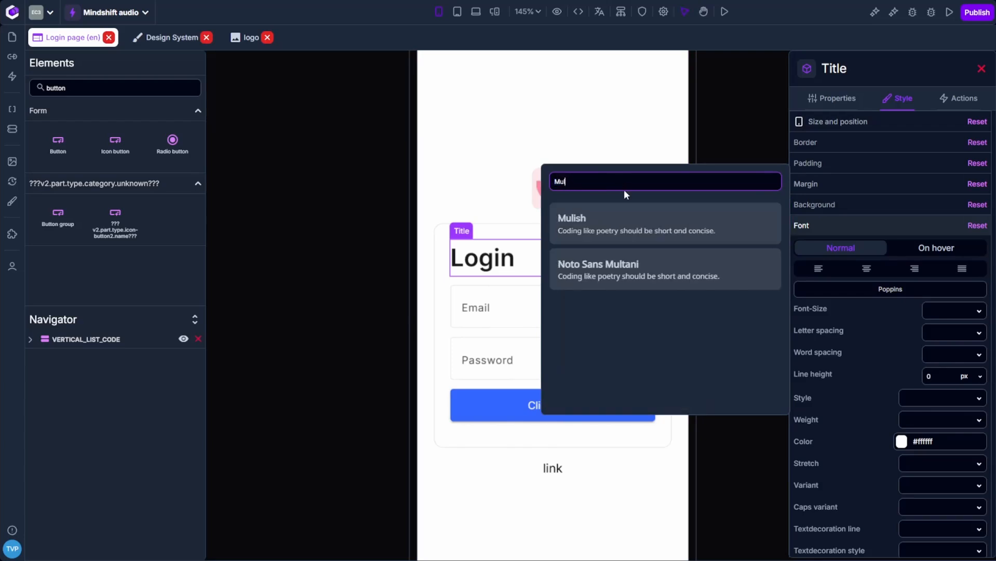
pyautogui.click(621, 228)
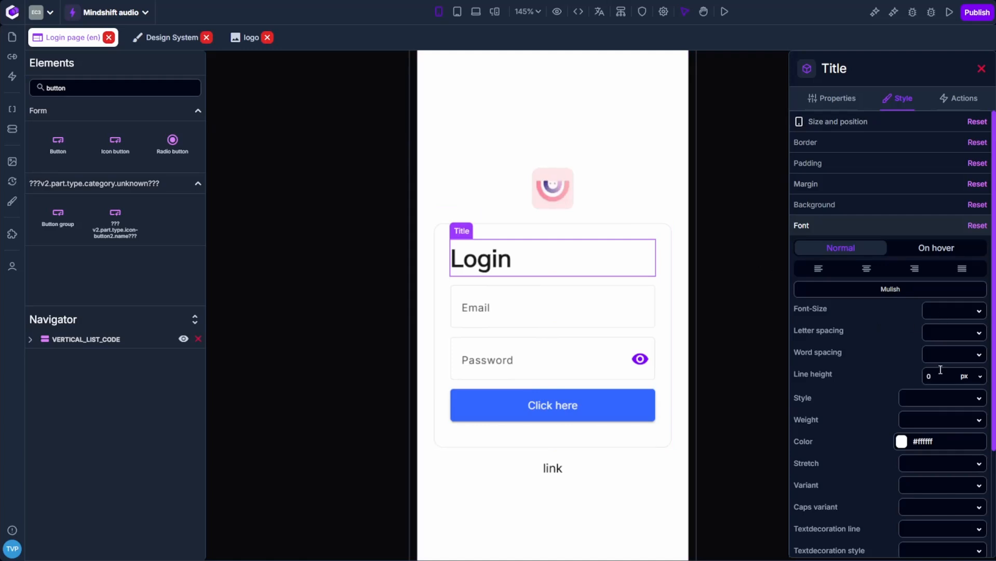
# Step: Set the title's font size to 18 px and centre-align it
pyautogui.moveTo(941, 374); pyautogui.dragTo(923, 375)
pyautogui.click(949, 311)
pyautogui.write('24')
pyautogui.press('Tab')
pyautogui.click(975, 312)
pyautogui.click(975, 337)
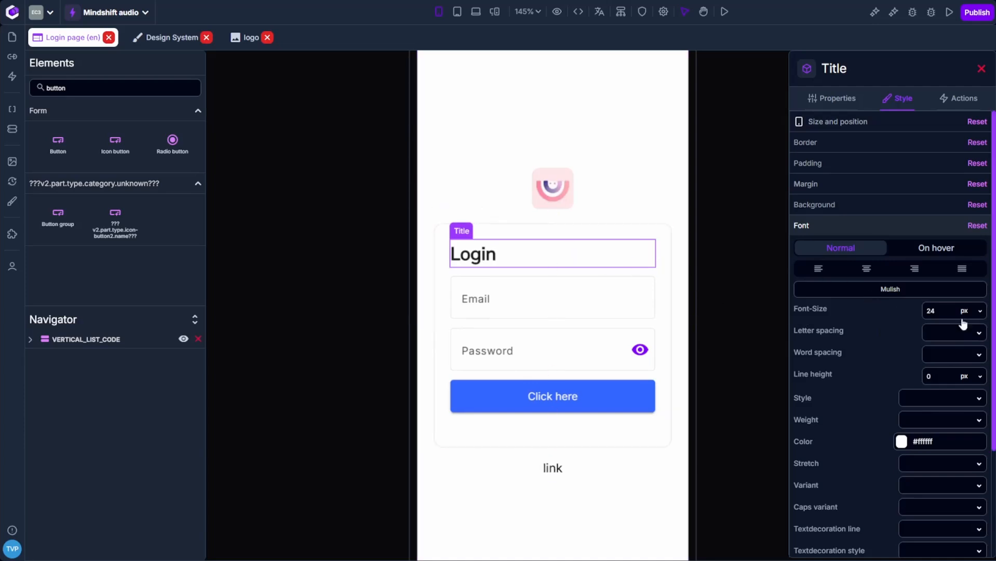
pyautogui.doubleClick(925, 311)
pyautogui.write('18')
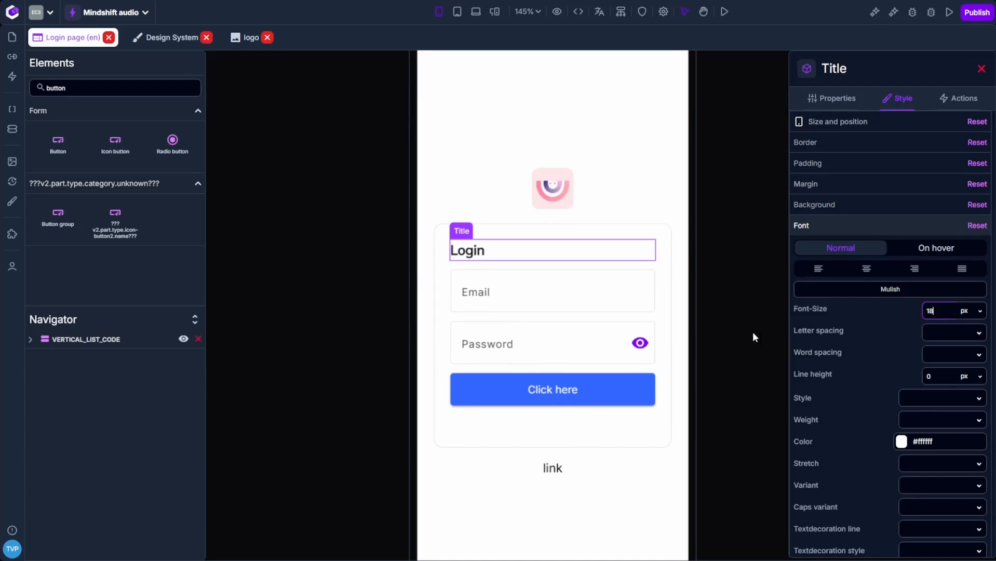
pyautogui.click(861, 271)
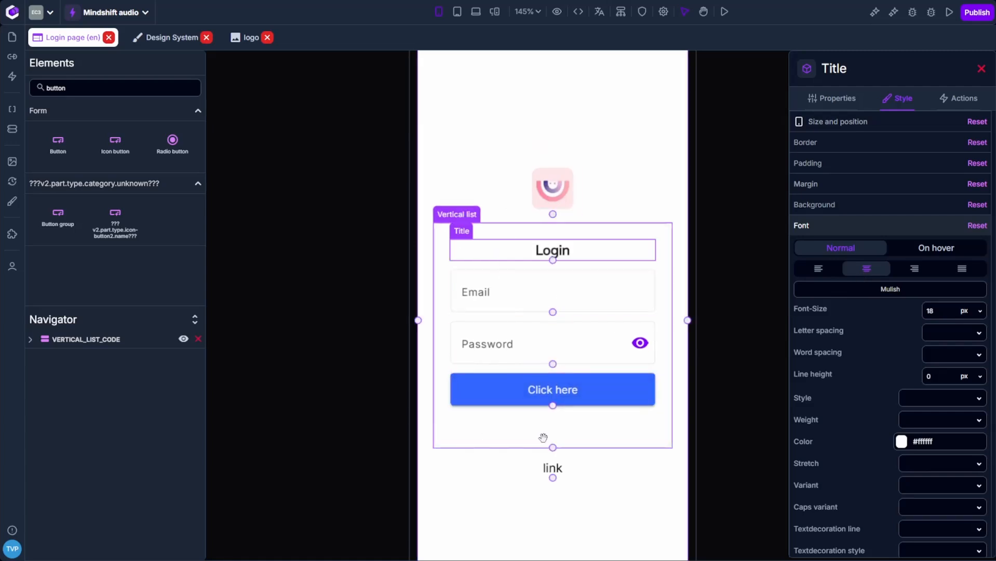
# Step: Change the submit button's label from Click here to Login
pyautogui.click(347, 317)
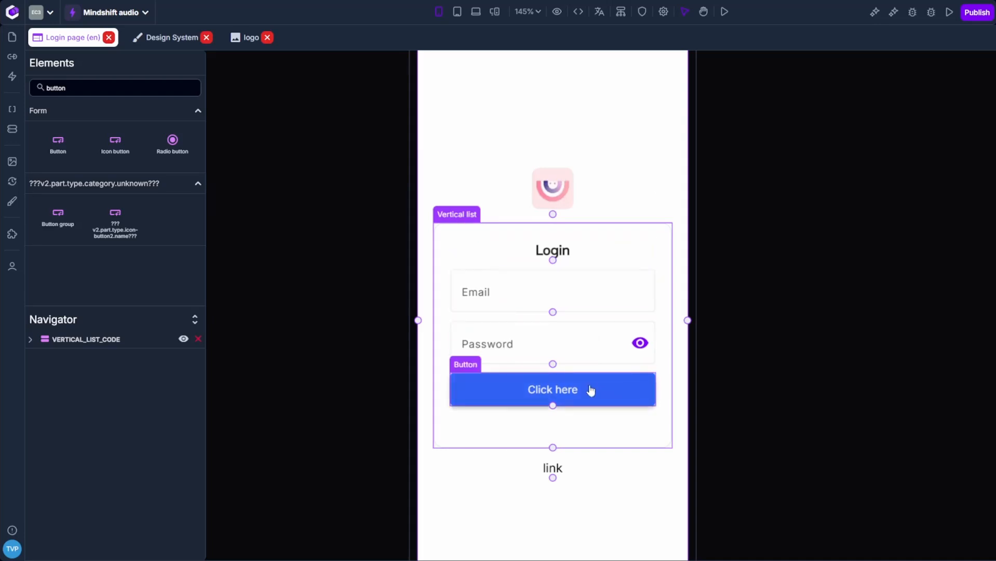
pyautogui.click(597, 285)
pyautogui.click(598, 342)
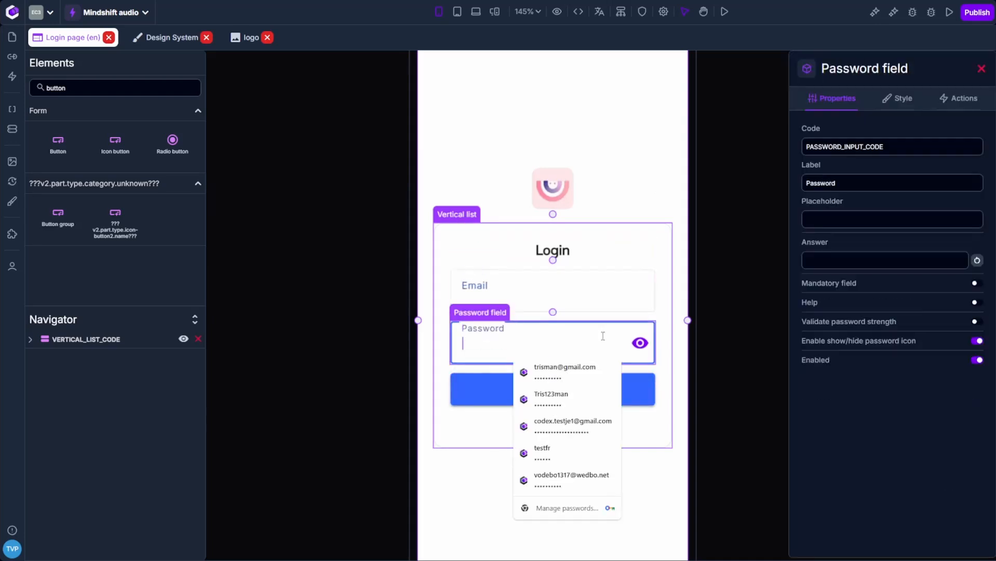
pyautogui.click(649, 387)
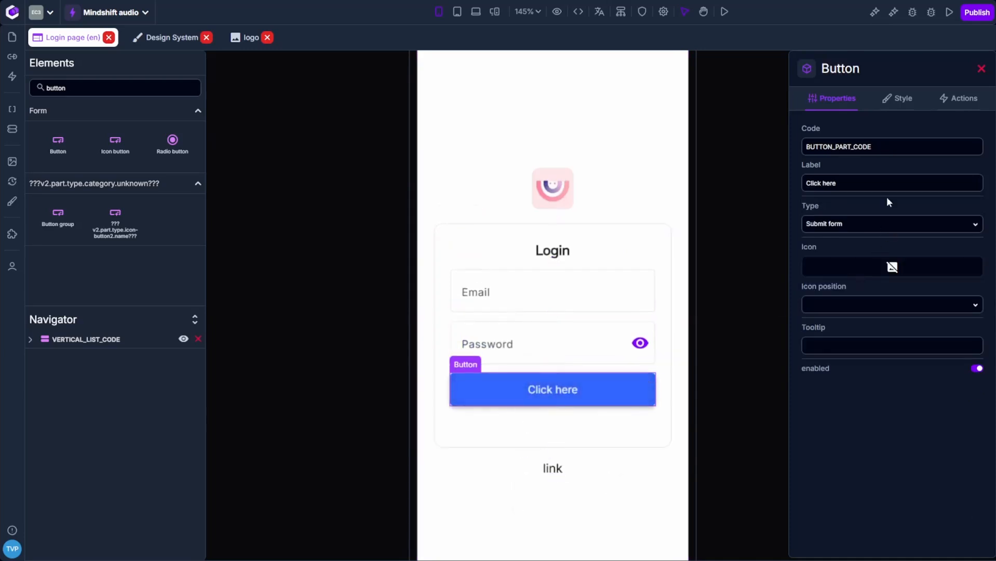
pyautogui.moveTo(874, 185); pyautogui.dragTo(809, 183)
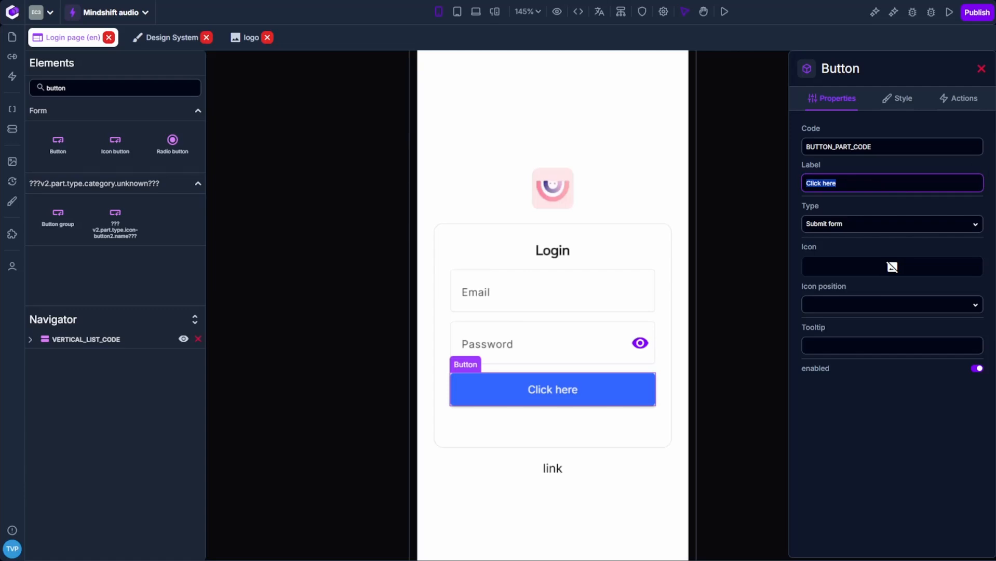
pyautogui.write('Login')
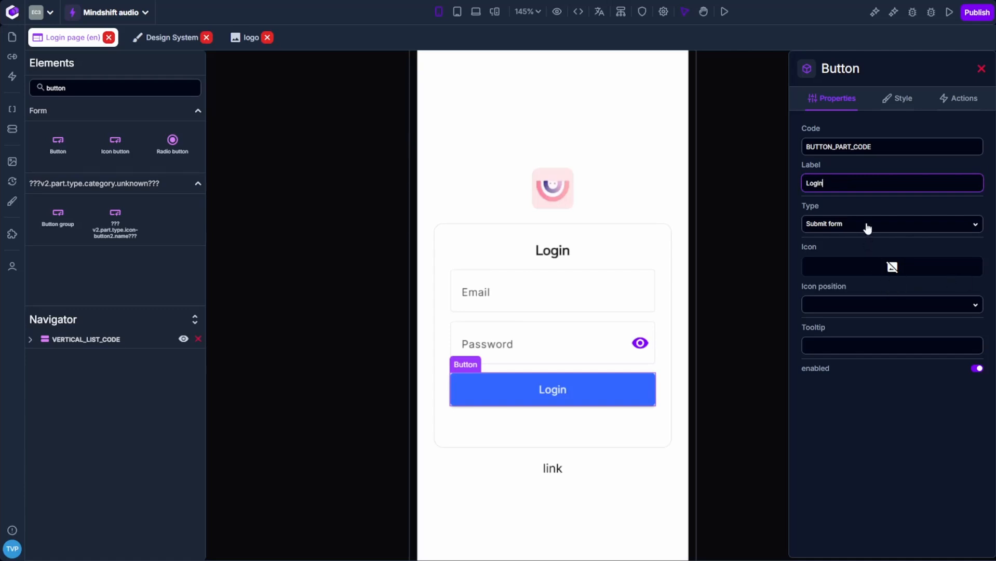
pyautogui.moveTo(801, 203); pyautogui.dragTo(862, 223)
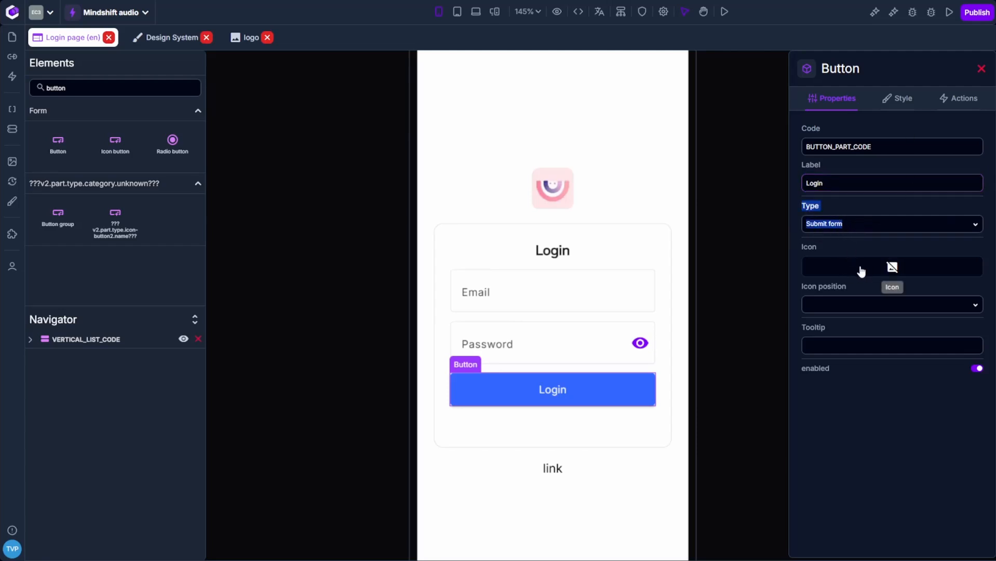
# Step: Add the login icon to the button, positioned to the right of the label
pyautogui.click(891, 267)
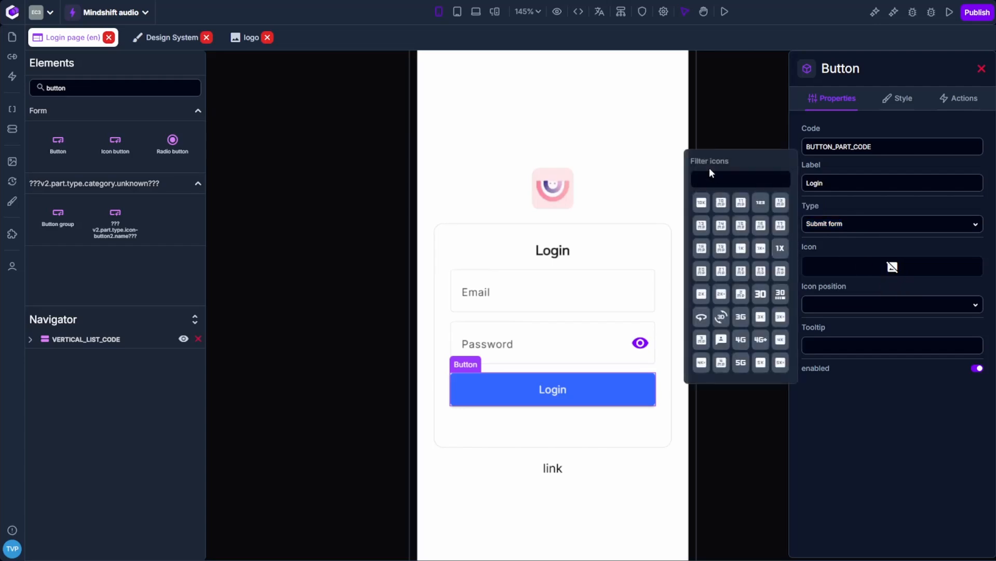
pyautogui.click(718, 179)
pyautogui.write('login')
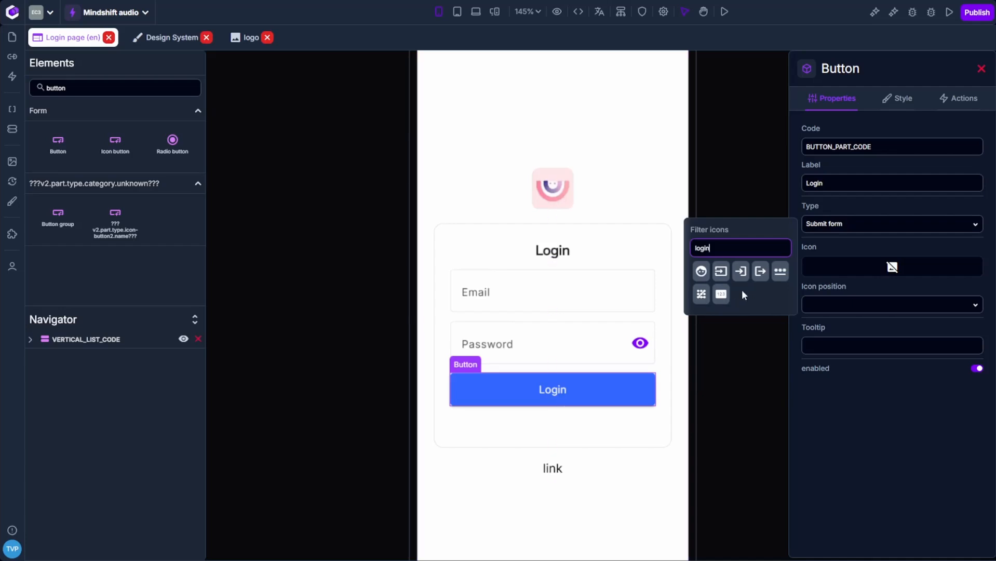
pyautogui.click(744, 278)
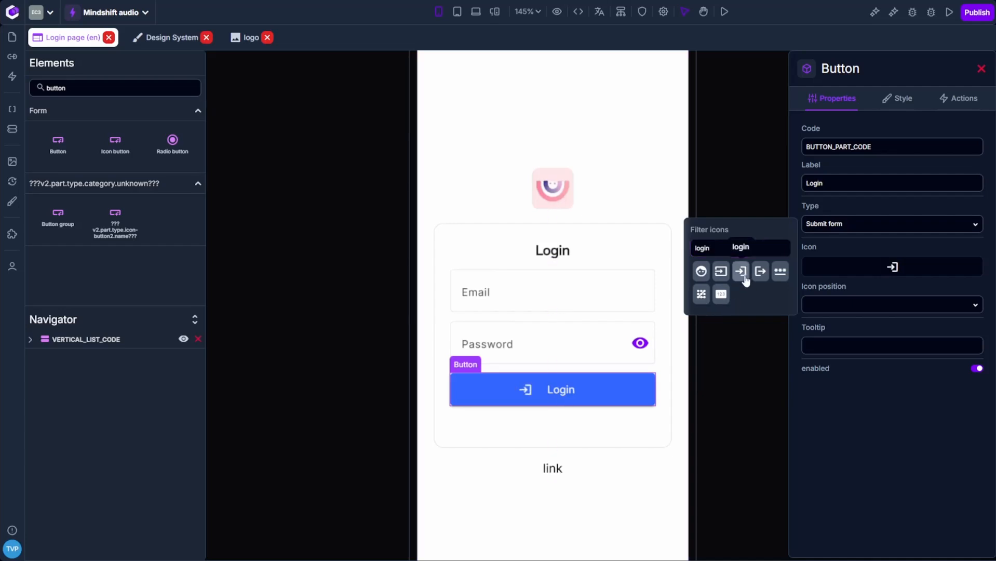
pyautogui.click(867, 305)
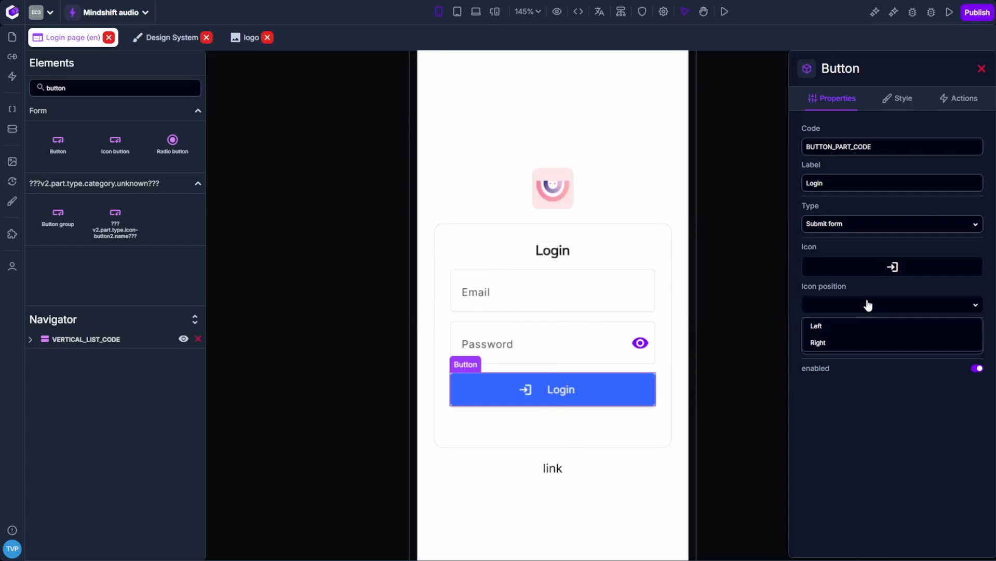
pyautogui.click(864, 343)
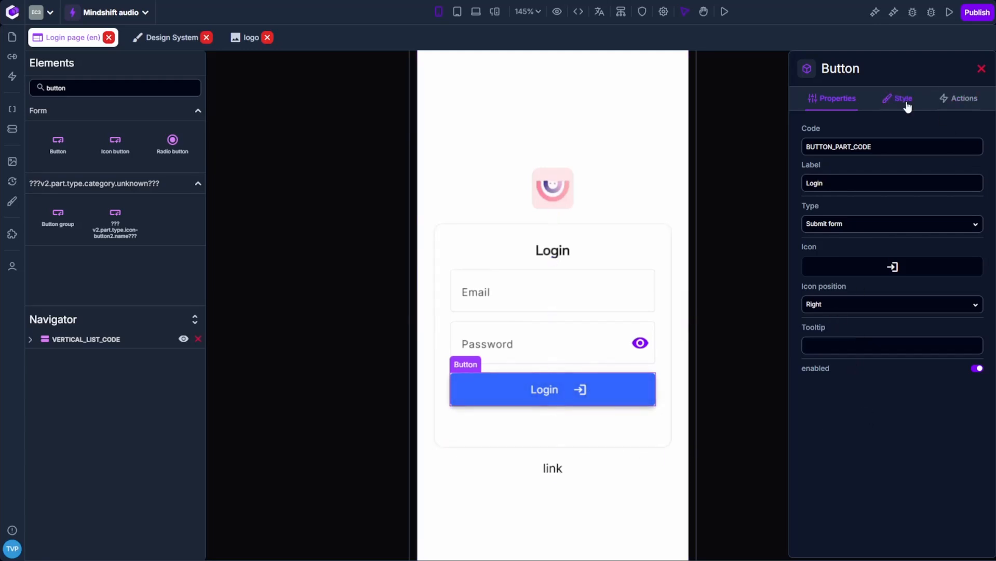
pyautogui.click(633, 227)
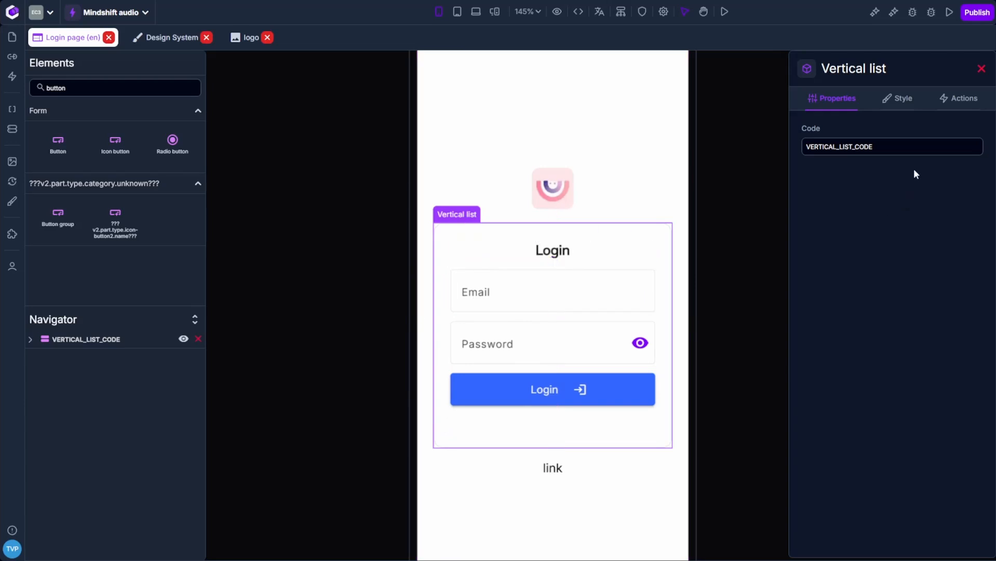
# Step: Set the card's border radius to 12 after trying several values
pyautogui.click(902, 98)
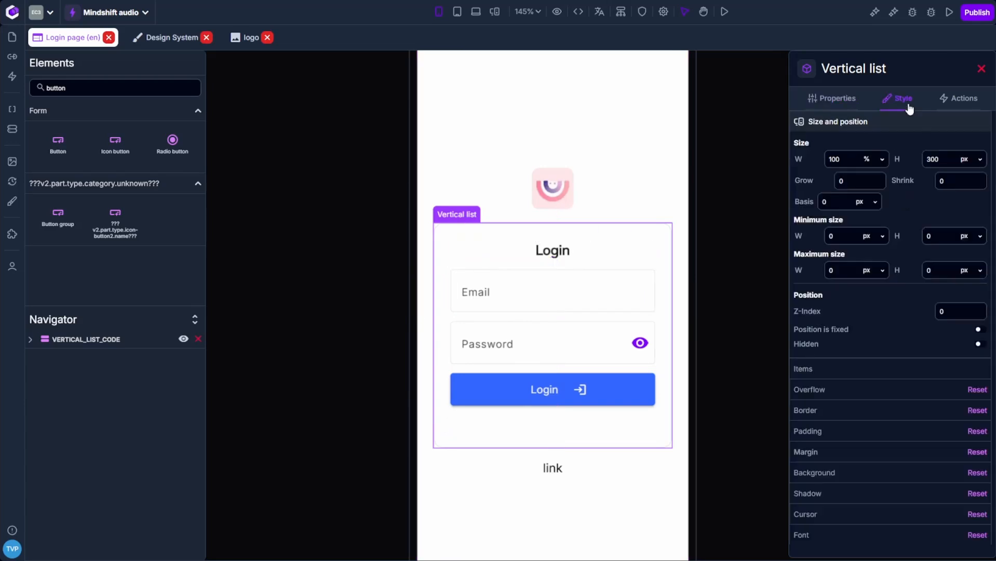
pyautogui.click(872, 412)
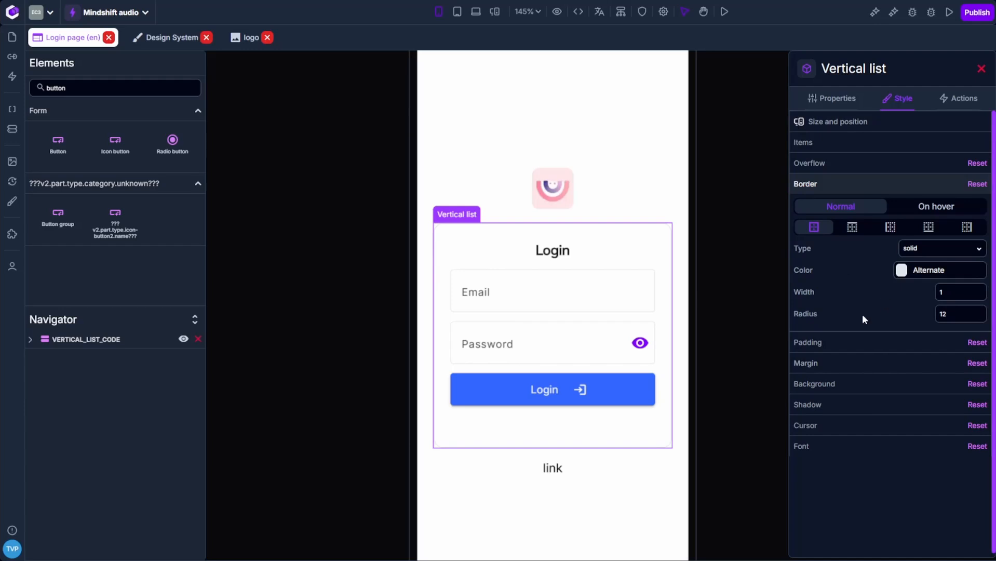
pyautogui.click(945, 314)
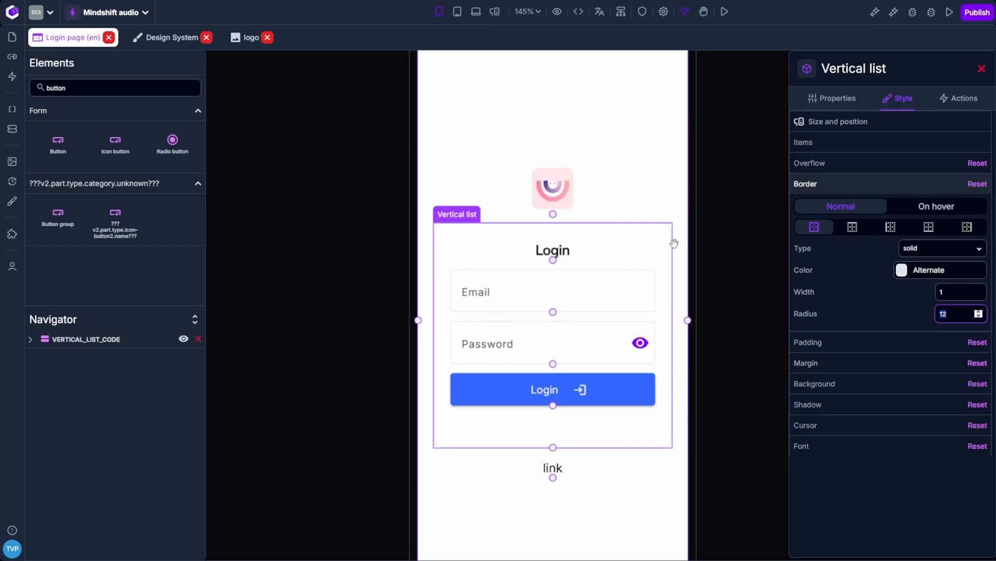
pyautogui.write('15')
pyautogui.press('BackSpace')
pyautogui.press('BackSpace')
pyautogui.write('25')
pyautogui.hotkey('ctrl', 'a')
pyautogui.write('1')
pyautogui.press('BackSpace')
pyautogui.write('8')
pyautogui.press('BackSpace')
pyautogui.write('0')
pyautogui.press('BackSpace')
pyautogui.write('20')
pyautogui.press('BackSpace')
pyautogui.press('BackSpace')
pyautogui.write('12')
# Step: Give the Login button a border radius of 12
pyautogui.click(618, 388)
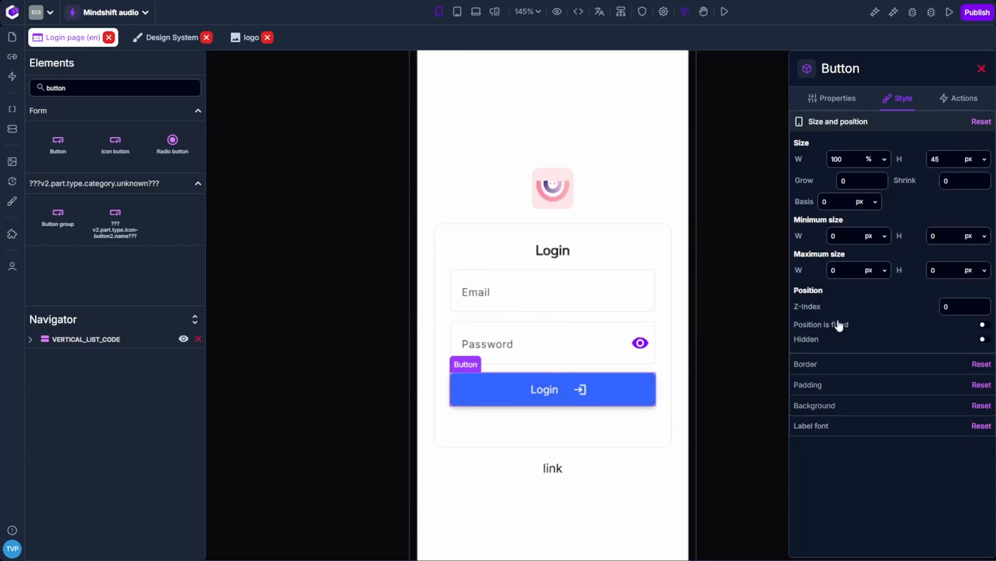
pyautogui.click(861, 375)
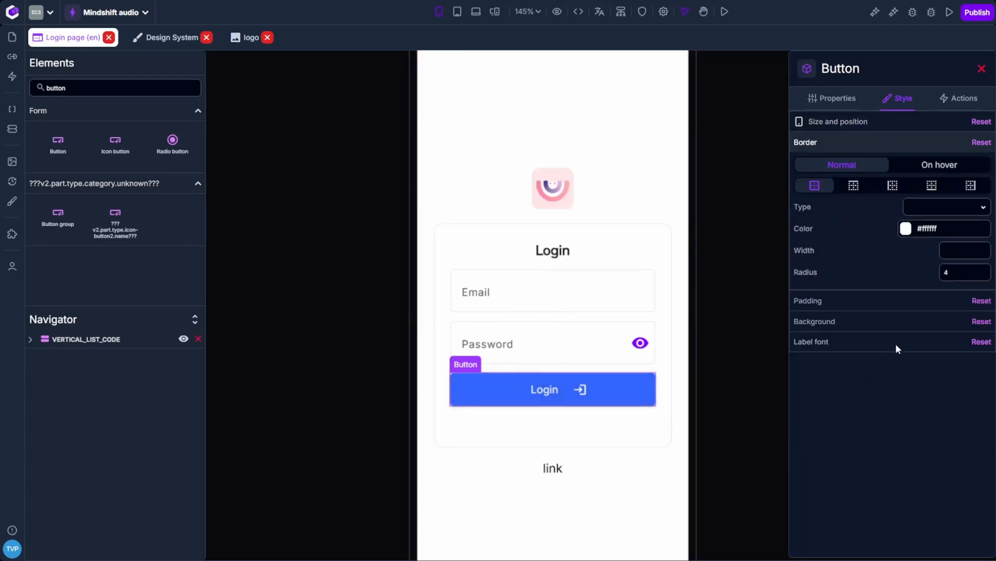
pyautogui.write('12')
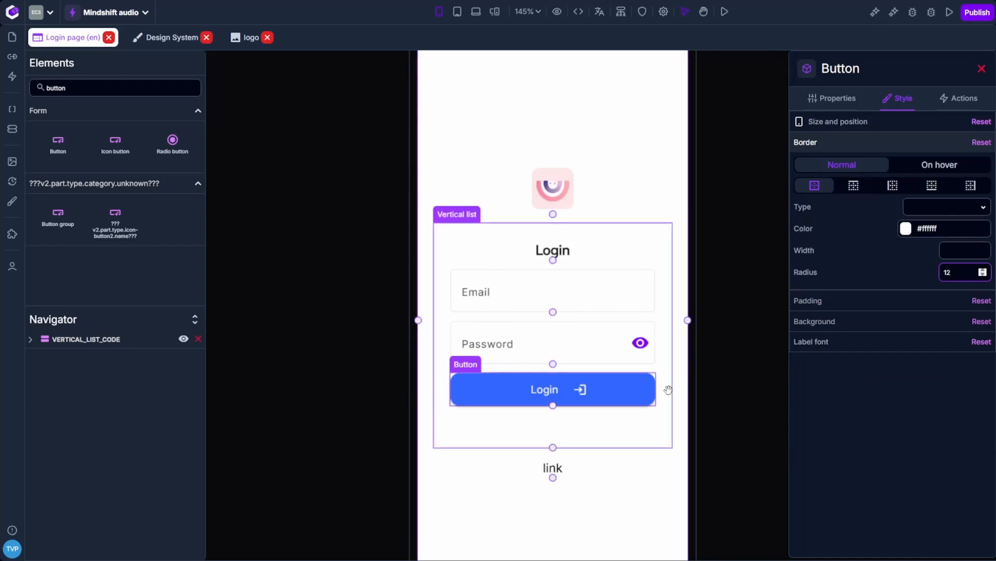
pyautogui.click(392, 417)
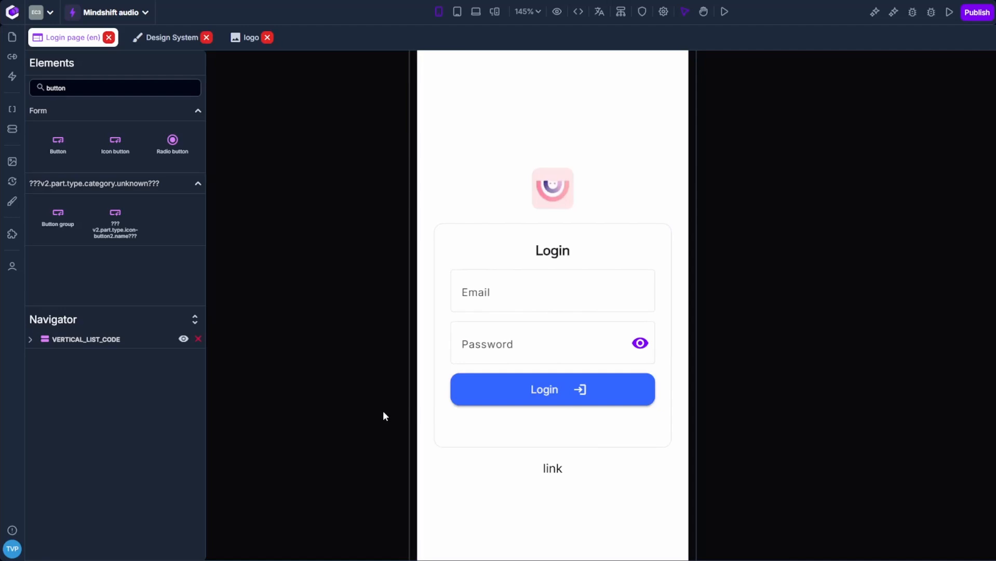
# Step: Change the link text below the card to 'Forgotten password'
pyautogui.click(552, 468)
pyautogui.doubleClick(836, 190)
pyautogui.write('Forgotten ')
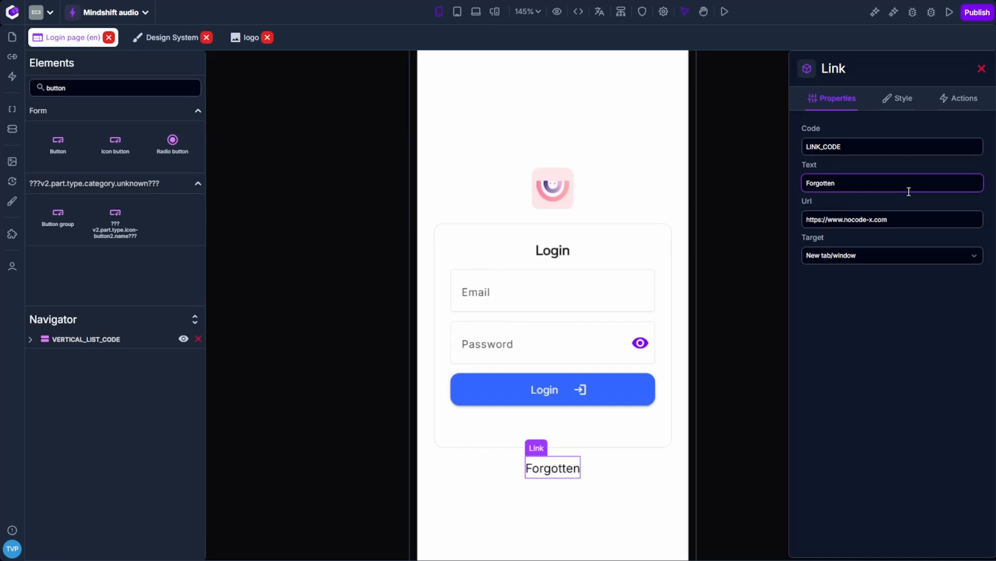
pyautogui.write('password')
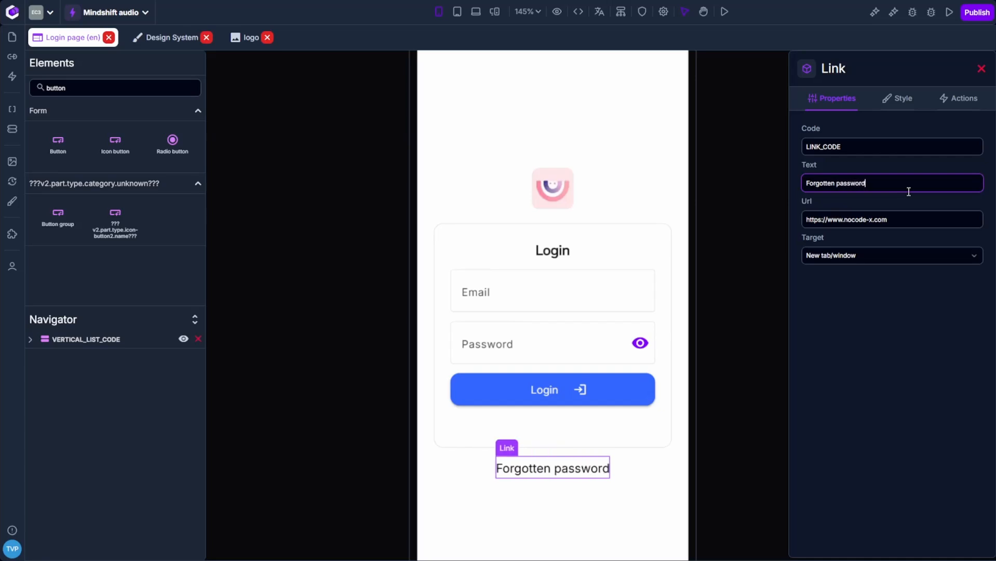
# Step: Point the link's Url to # with Target set to Current tab/window
pyautogui.moveTo(903, 221); pyautogui.dragTo(802, 221)
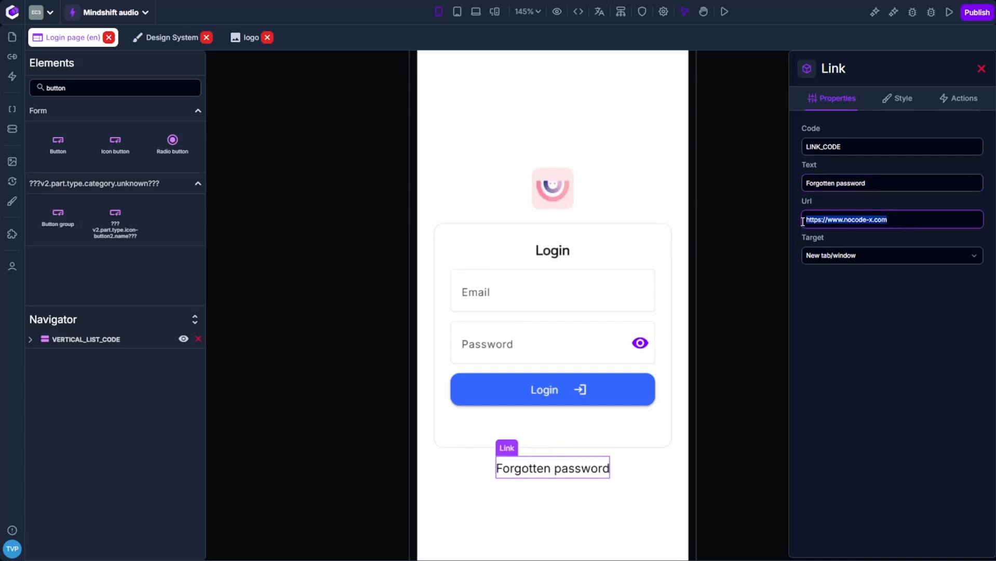
pyautogui.write('#')
pyautogui.click(832, 255)
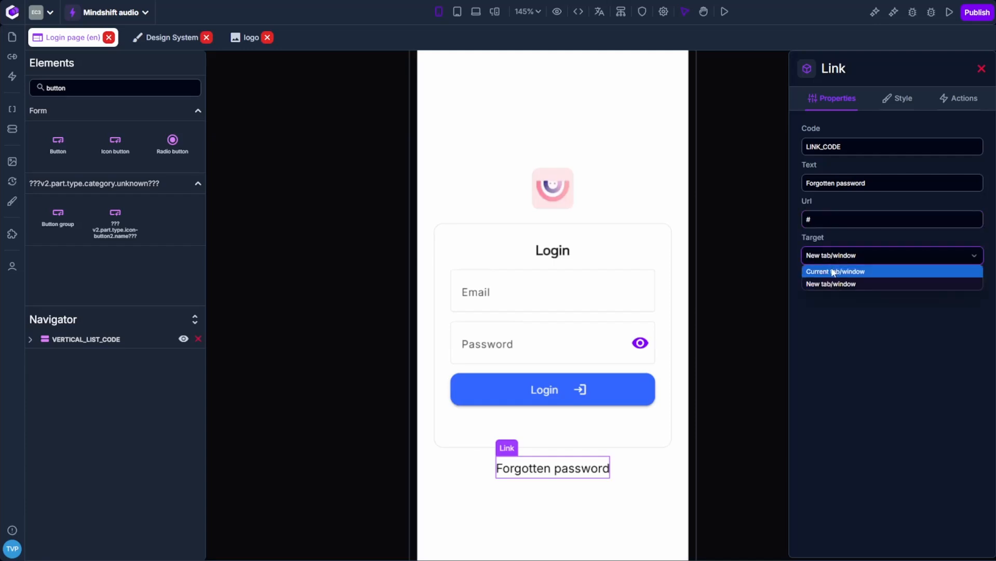
pyautogui.click(833, 273)
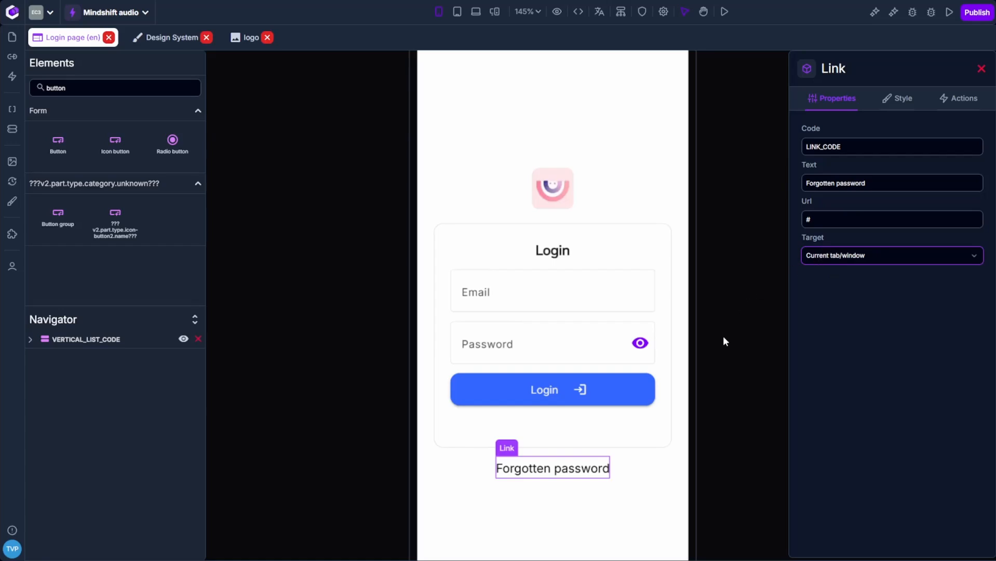
pyautogui.click(719, 381)
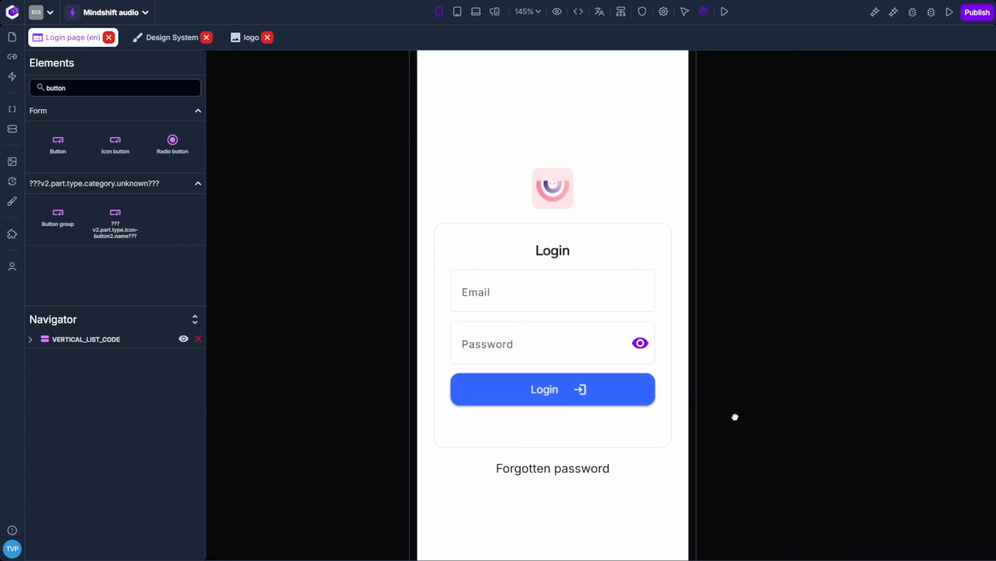
# Step: Set the Forgotten password link's label font to Mulish at 10 px
pyautogui.scroll(-2, 727, 395)
pyautogui.click(566, 404)
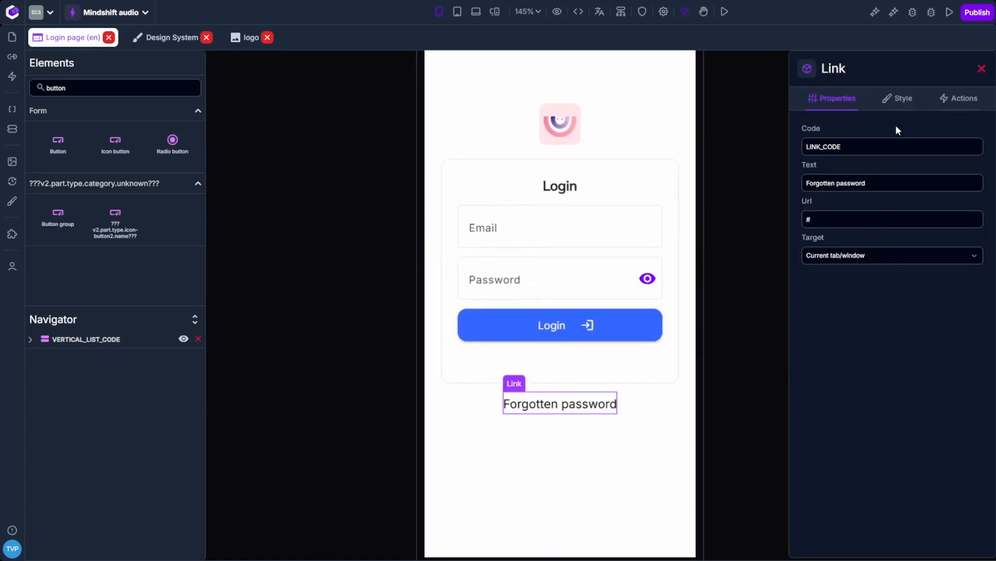
pyautogui.click(899, 101)
pyautogui.click(849, 467)
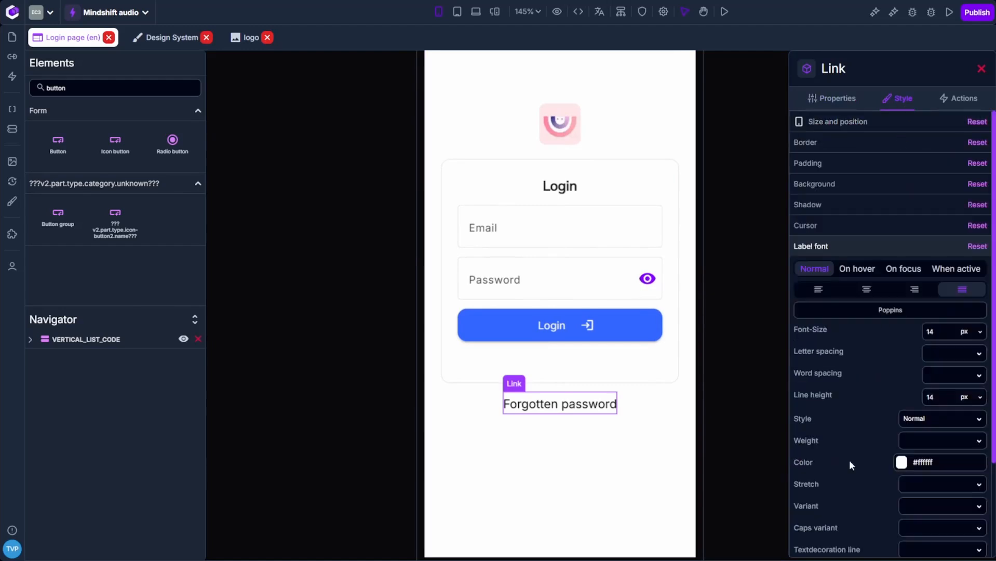
pyautogui.click(928, 331)
pyautogui.write('12')
pyautogui.press('BackSpace')
pyautogui.write('0')
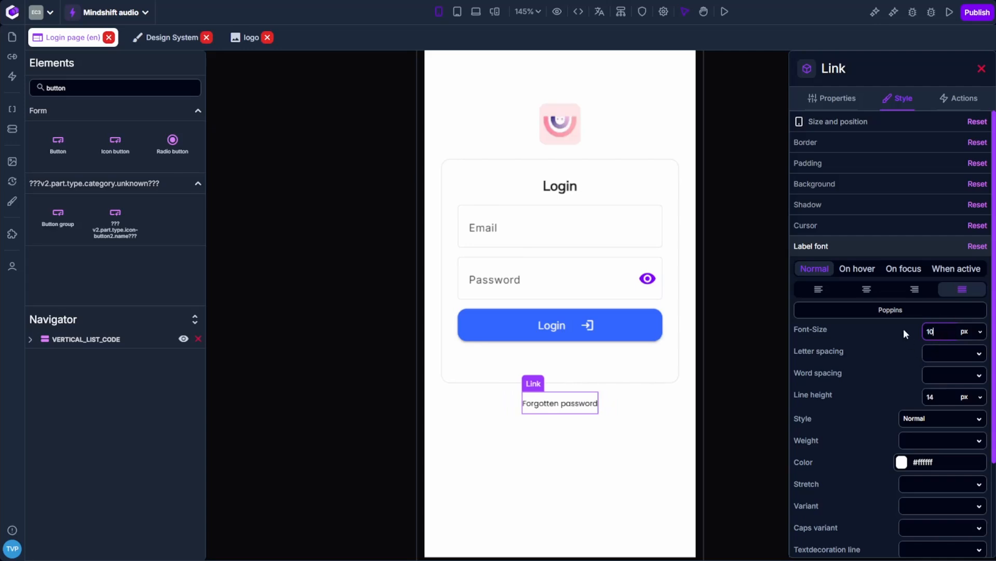
pyautogui.click(900, 312)
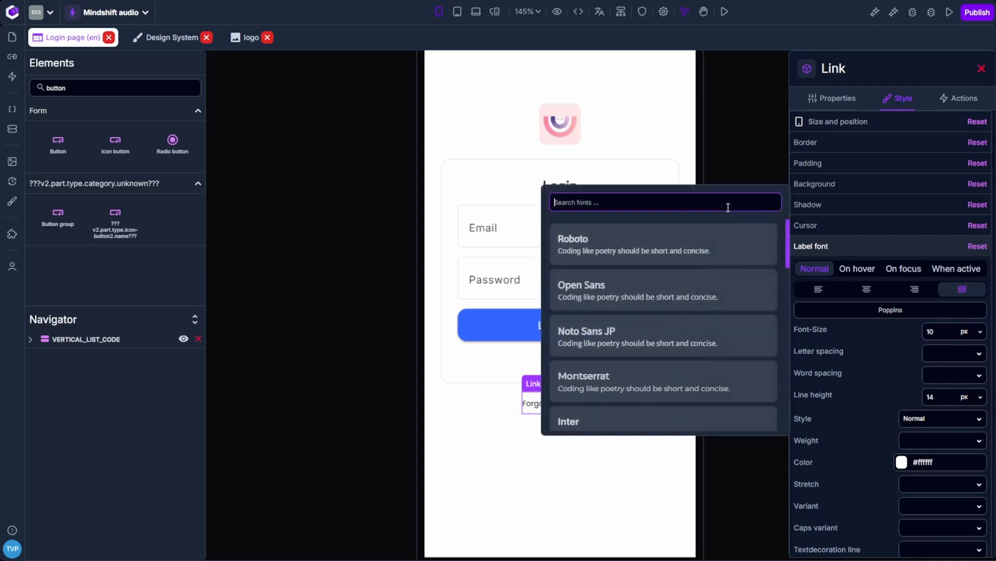
pyautogui.write('Mul')
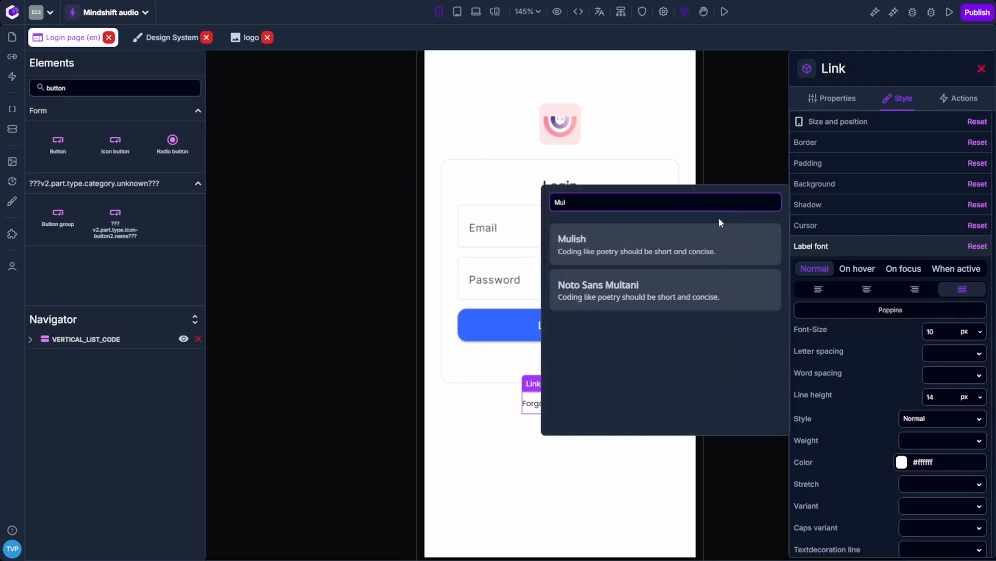
pyautogui.click(698, 243)
# Step: Compare the link's border options with the Email field's padding and focus styling, then reselect the link
pyautogui.scroll(-3, 842, 346)
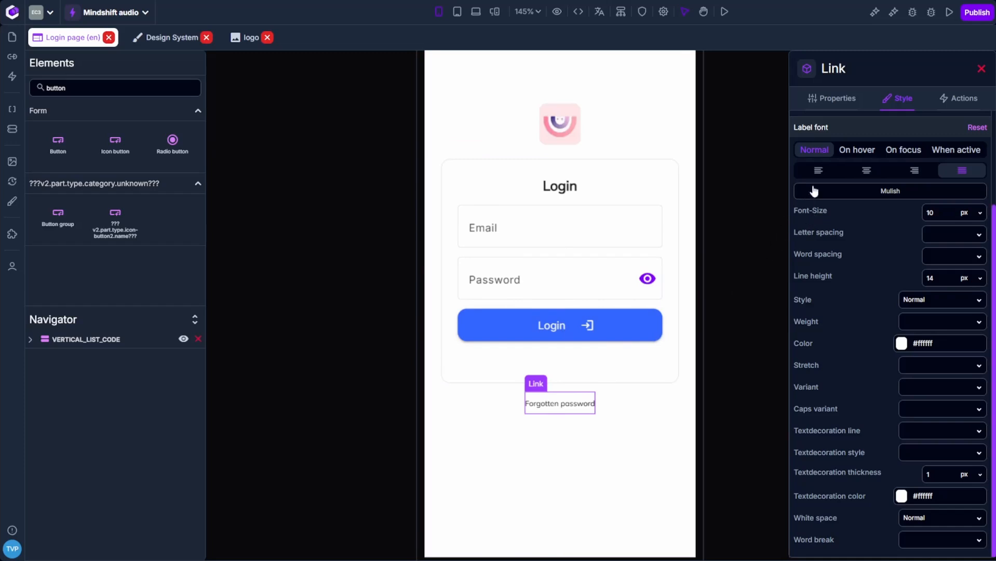
pyautogui.scroll(3, 854, 209)
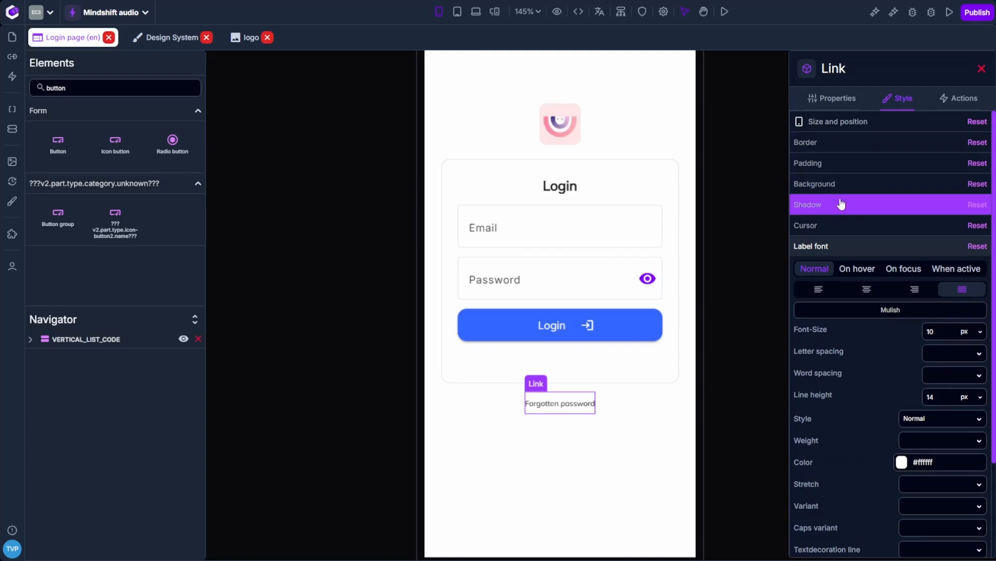
pyautogui.click(875, 147)
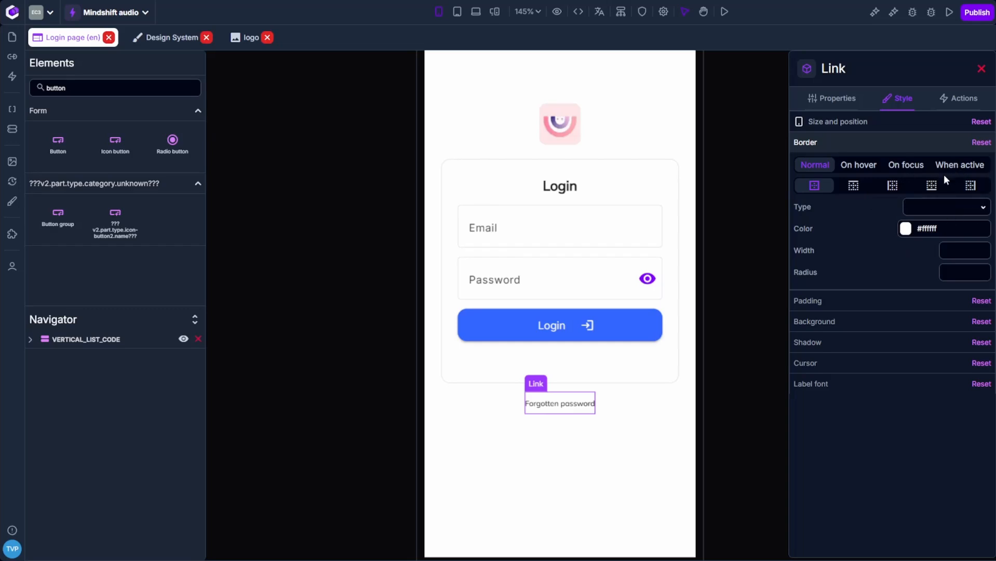
pyautogui.click(622, 234)
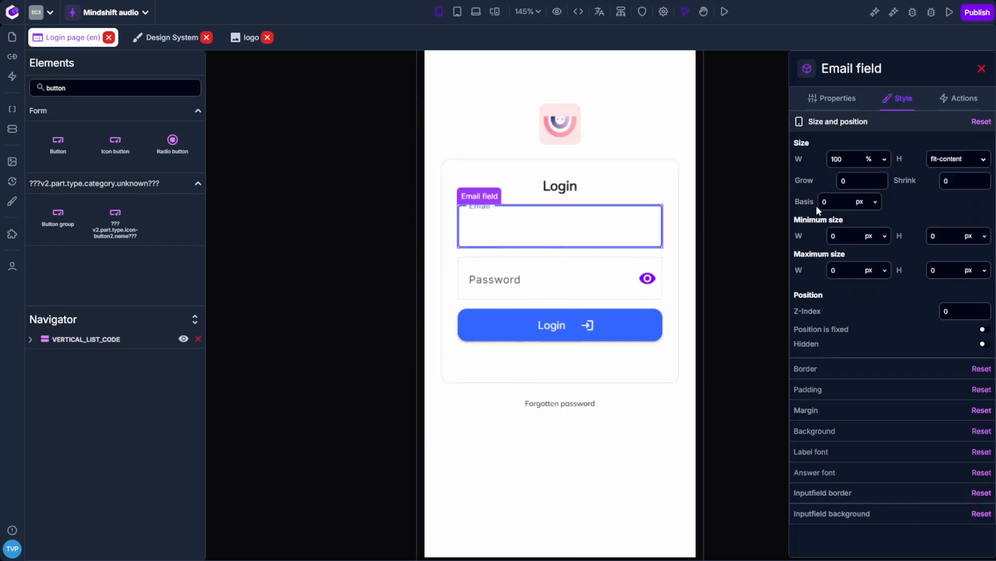
pyautogui.click(832, 389)
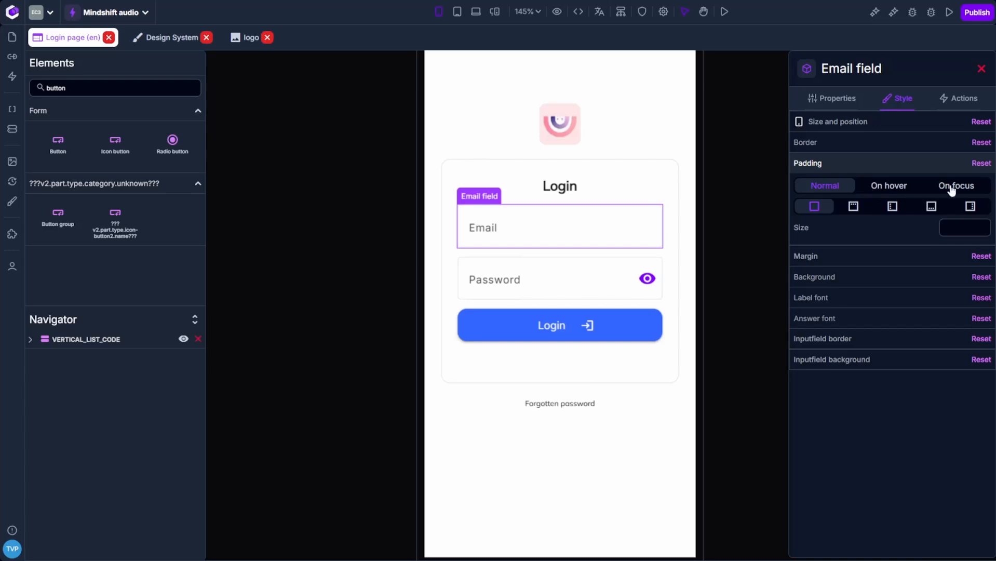
pyautogui.click(535, 225)
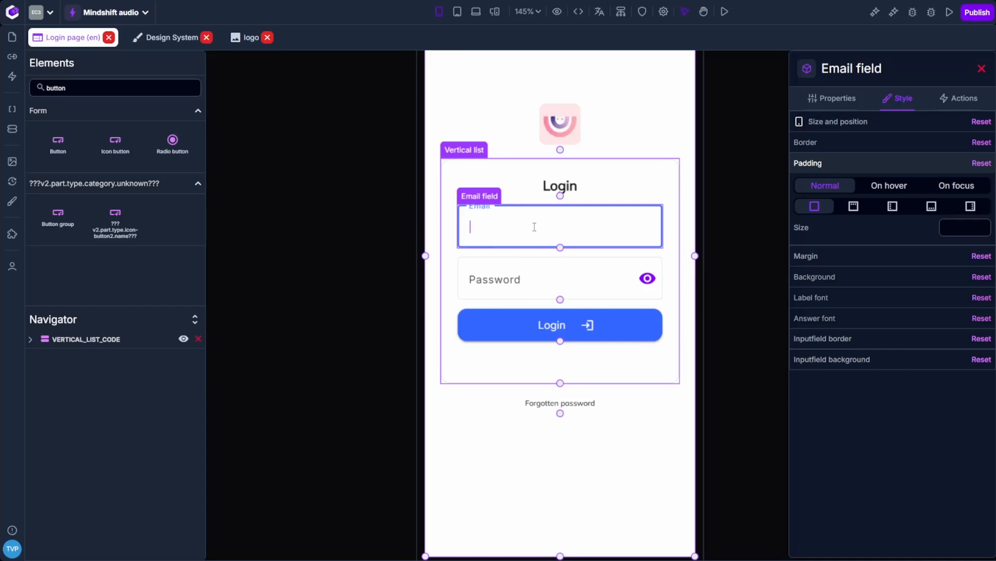
pyautogui.click(576, 398)
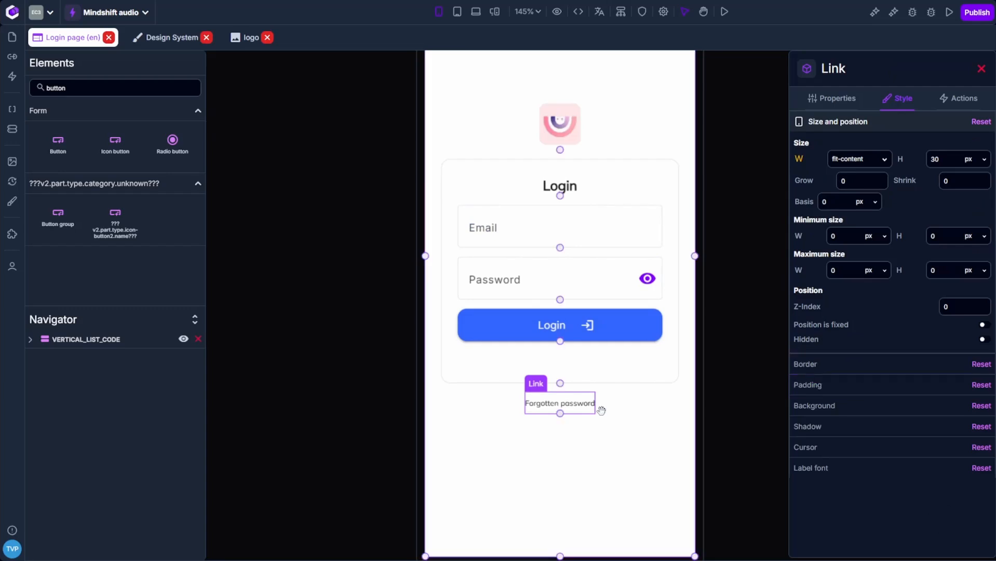
# Step: Make the link's text decoration line Underline in its On hover font settings
pyautogui.click(864, 466)
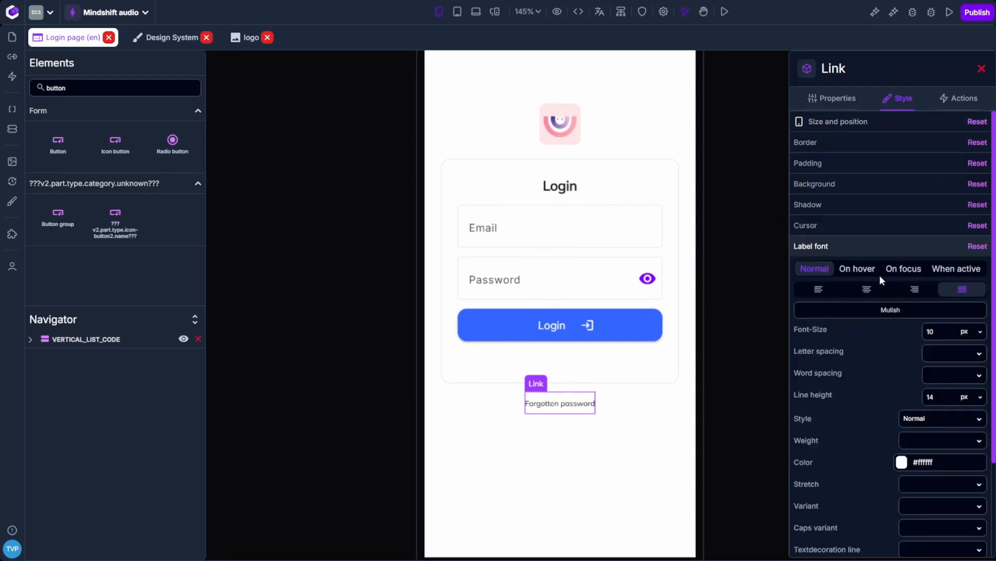
pyautogui.click(857, 271)
pyautogui.scroll(-3, 891, 379)
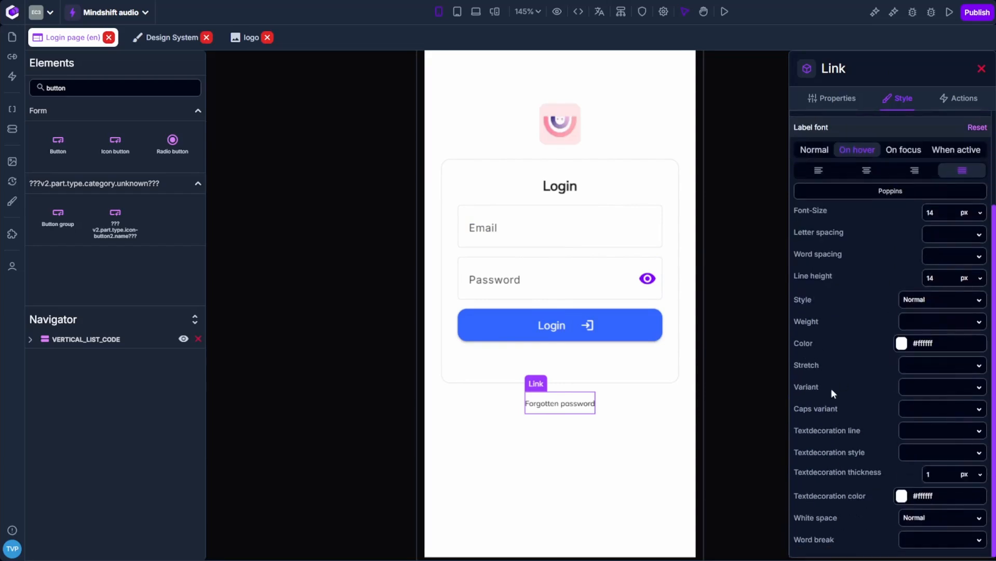
pyautogui.click(916, 435)
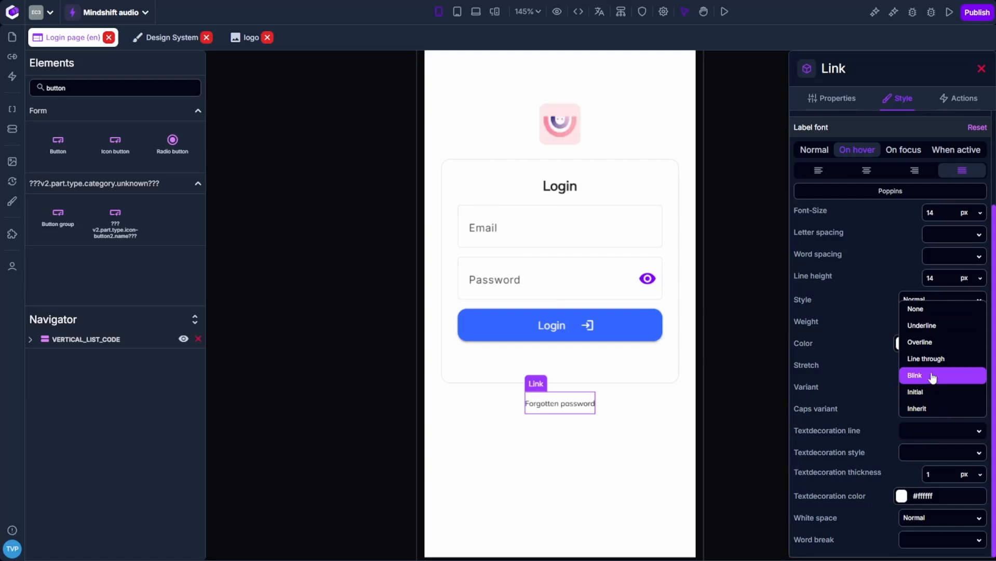
pyautogui.click(933, 326)
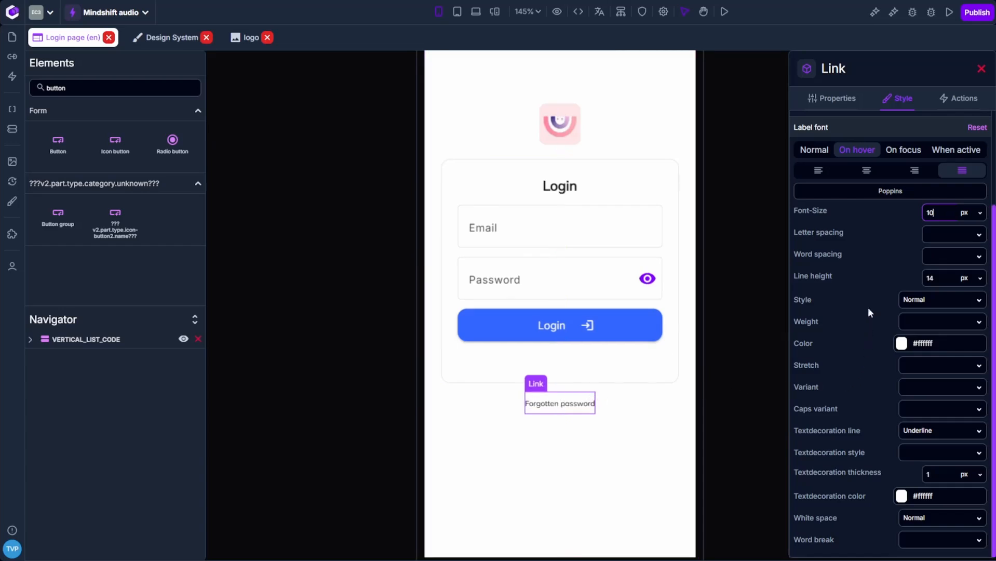
# Step: Compare normal and hover text styles, keeping the hover font style Normal and decoration style unchanged
pyautogui.click(818, 151)
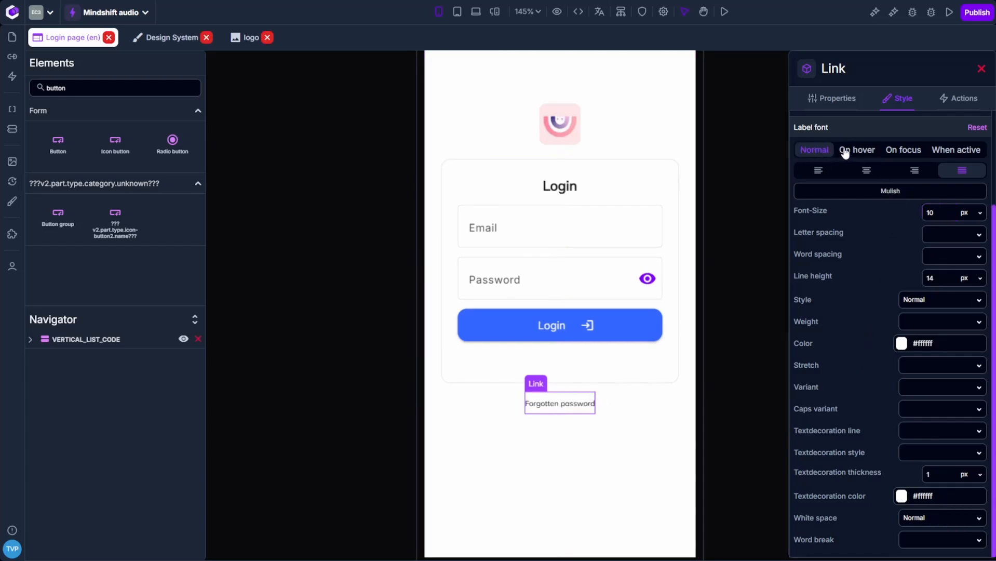
pyautogui.click(844, 151)
pyautogui.click(824, 152)
pyautogui.click(846, 152)
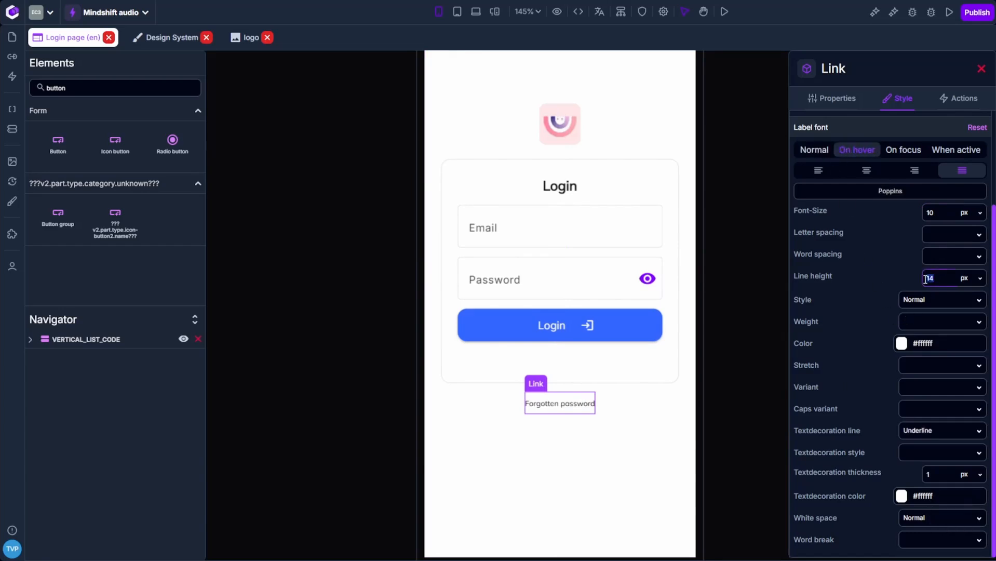
pyautogui.click(917, 310)
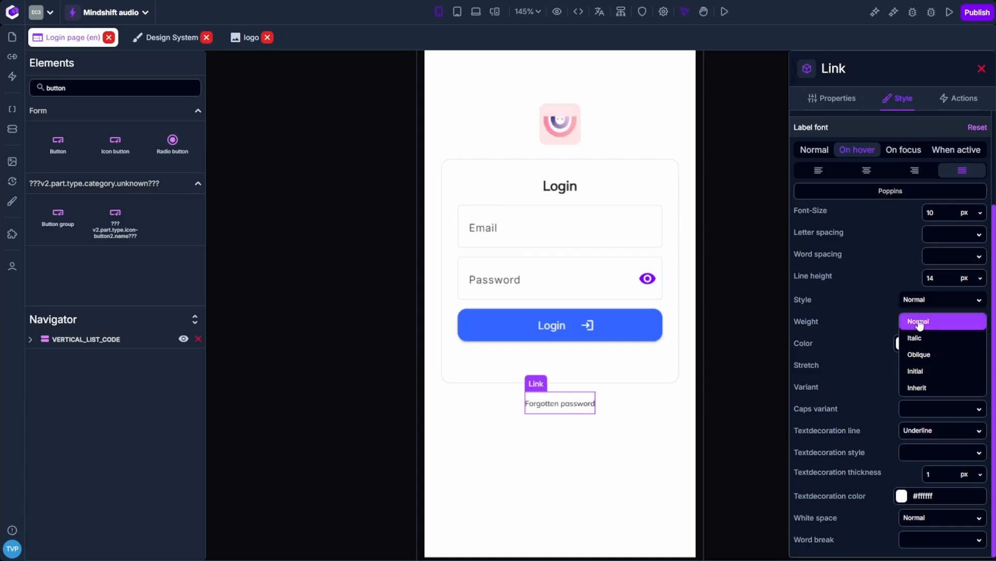
pyautogui.click(915, 319)
pyautogui.click(929, 454)
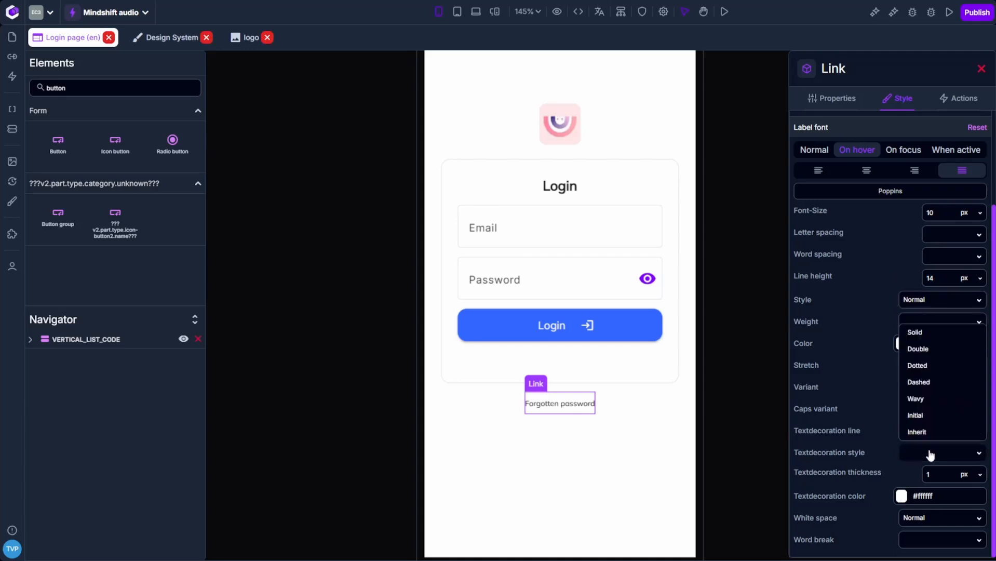
pyautogui.click(882, 386)
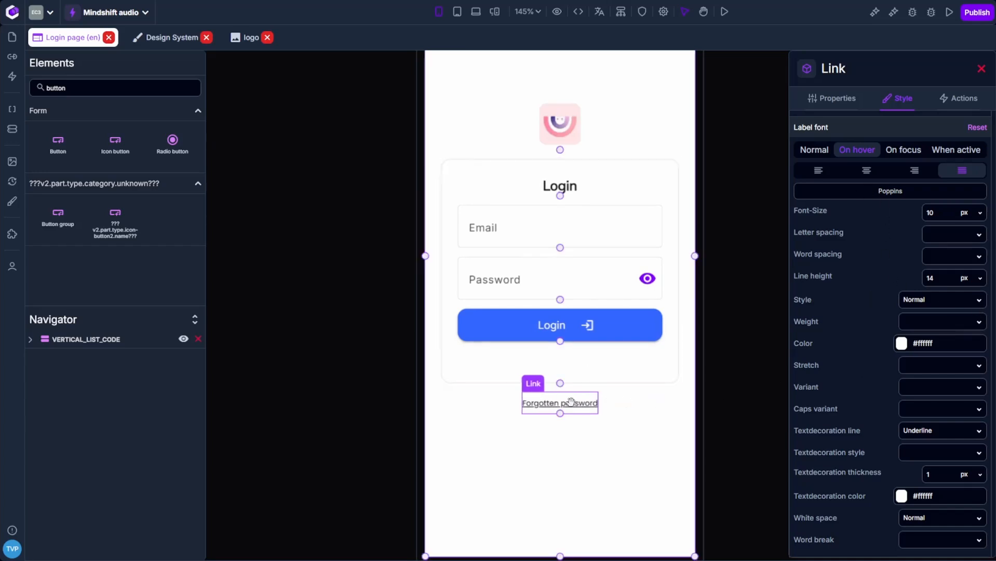
pyautogui.scroll(5, 827, 244)
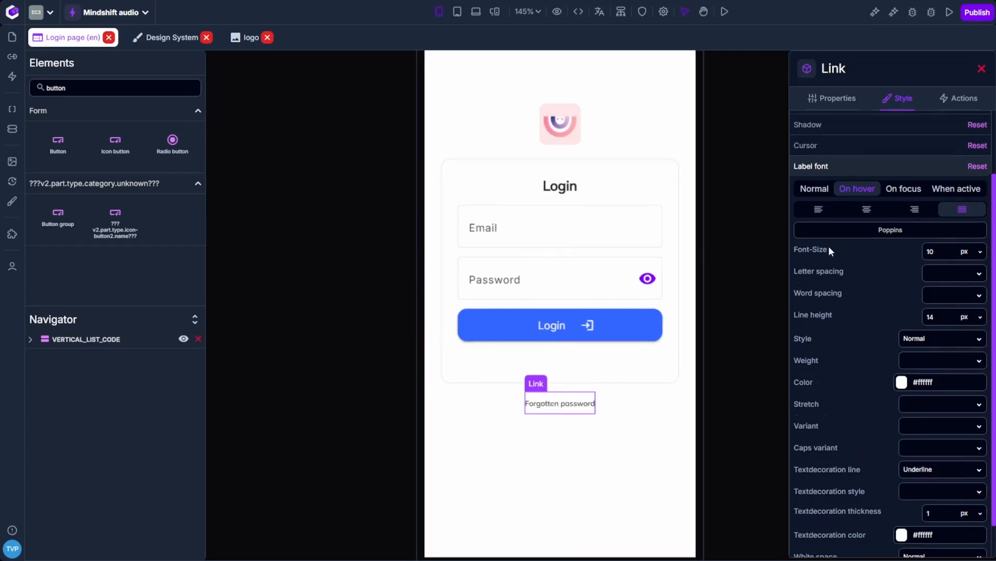
# Step: Give the Forgotten password link a pointer cursor, then deselect it on the canvas
pyautogui.click(822, 248)
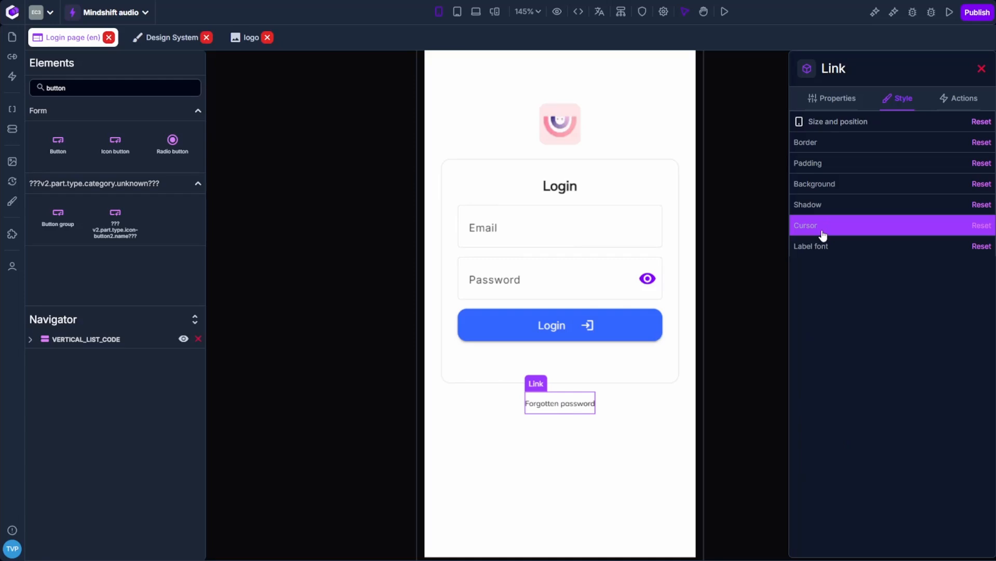
pyautogui.click(823, 234)
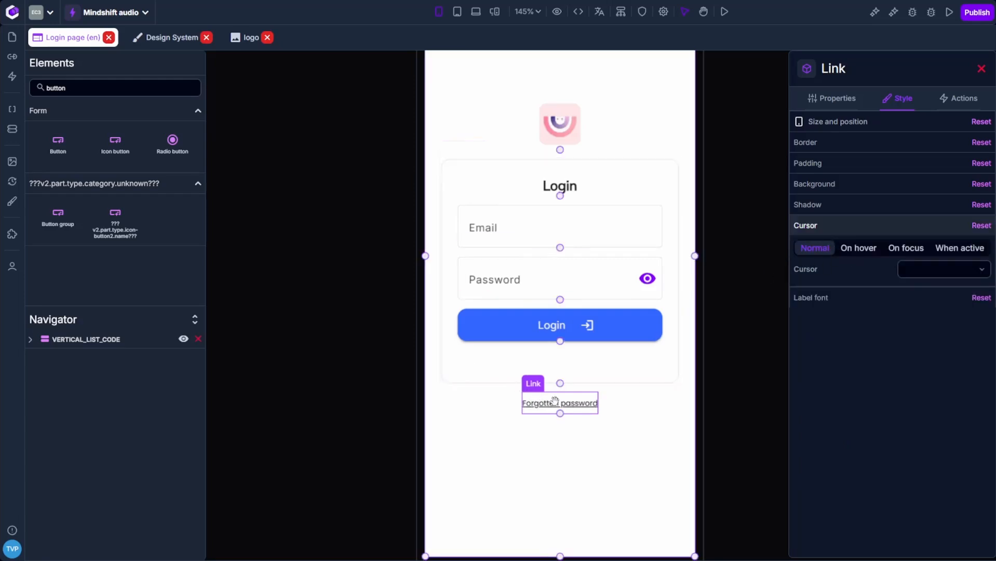
pyautogui.click(912, 267)
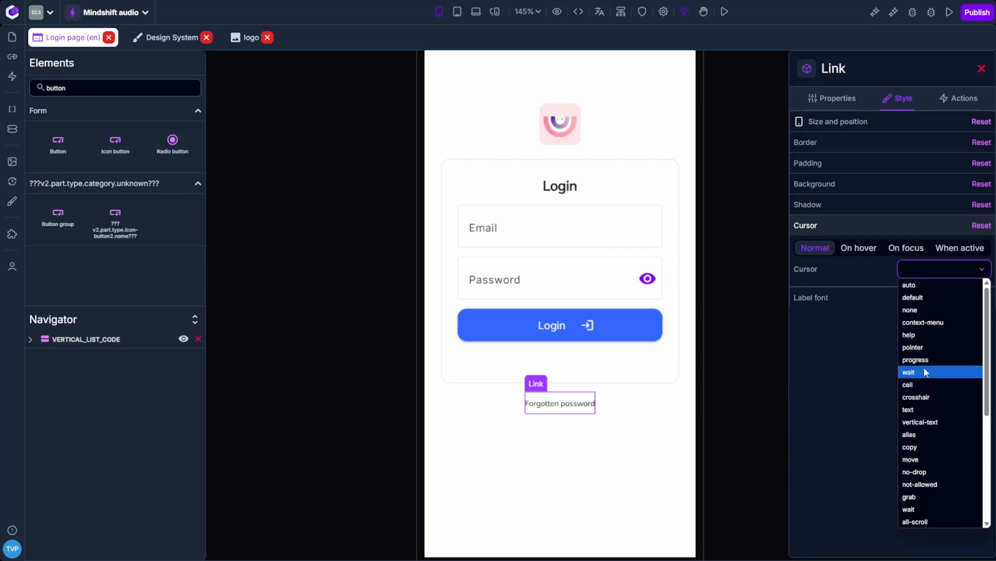
pyautogui.click(923, 347)
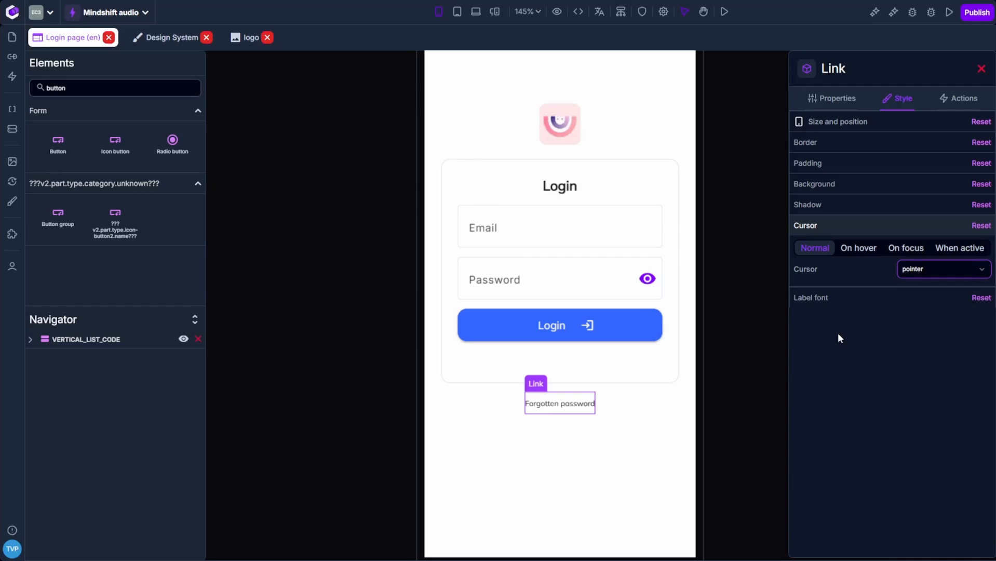
pyautogui.click(366, 267)
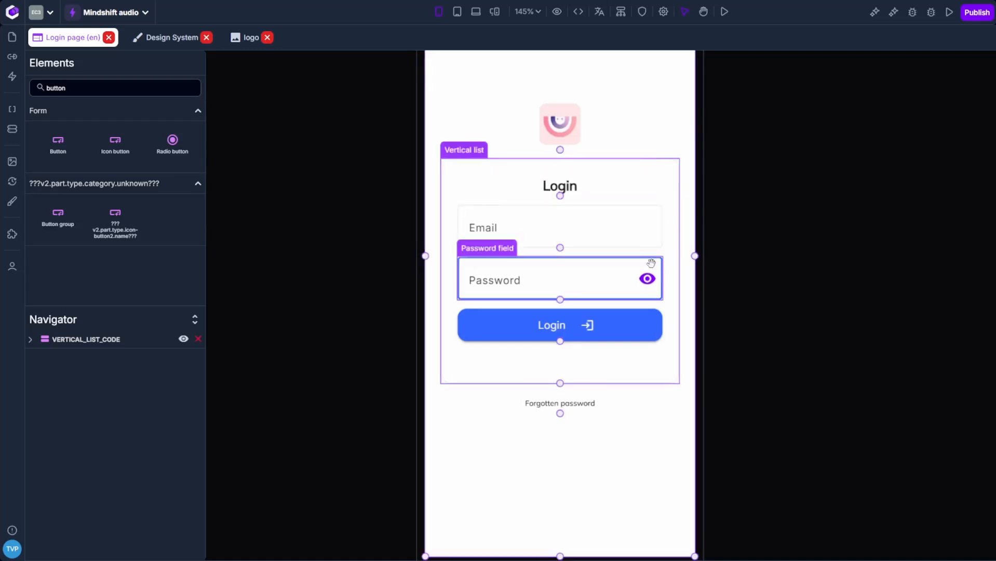
# Step: Zoom out and inspect the properties of the Vertical list holding the page
pyautogui.scroll(-3, 359, 270)
pyautogui.scroll(-2, 359, 269)
pyautogui.click(614, 191)
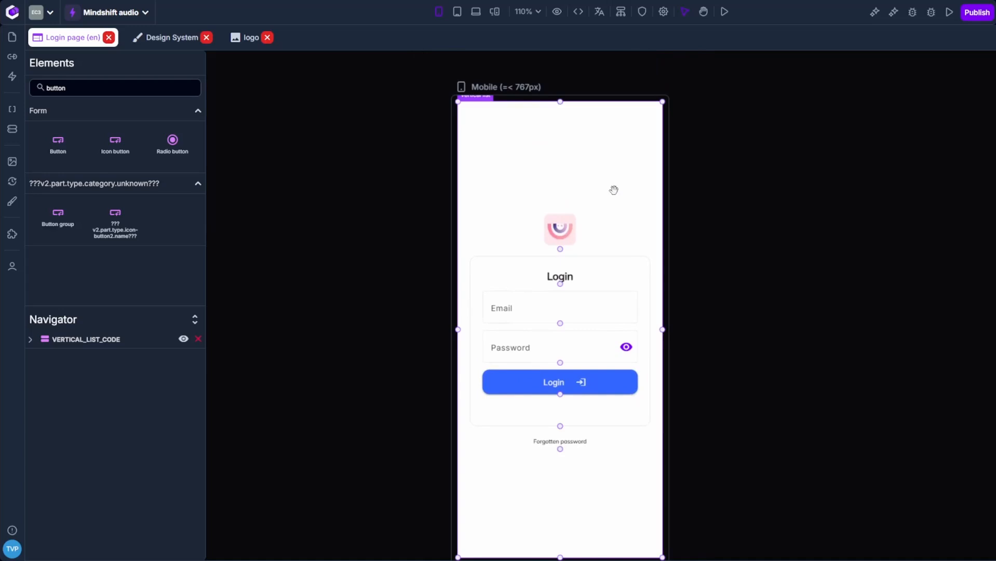
pyautogui.click(585, 167)
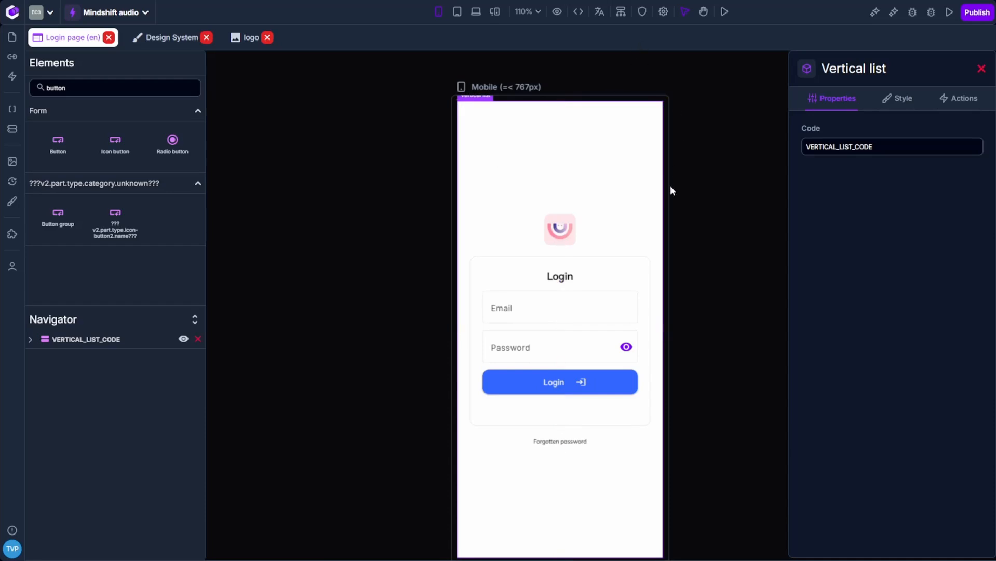
pyautogui.scroll(-1, 671, 195)
# Step: Leave full screen, recentre the canvas, check the page's authentication settings, and run the Login page
pyautogui.press('F11')
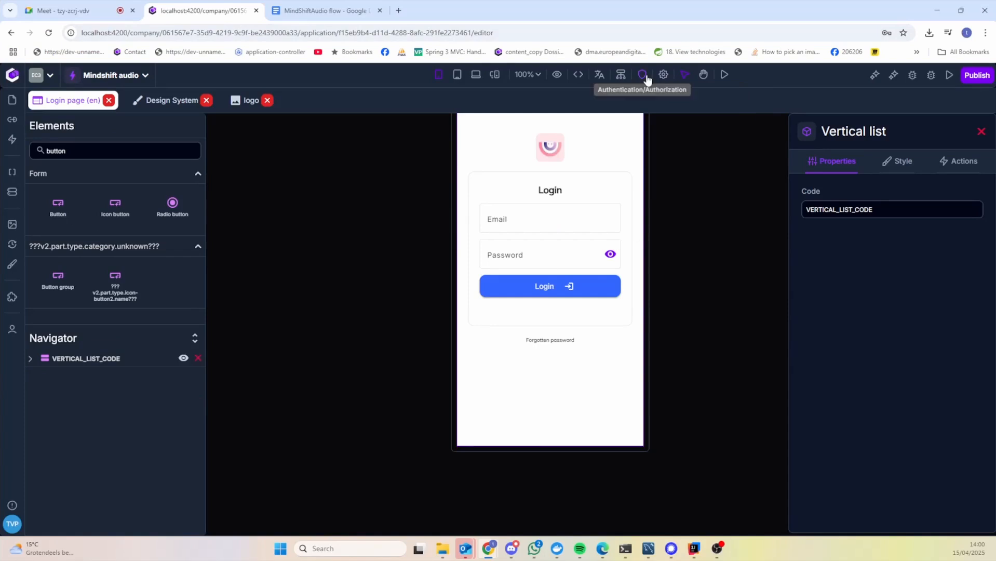
pyautogui.press('shift')
pyautogui.moveTo(702, 167); pyautogui.dragTo(705, 248)
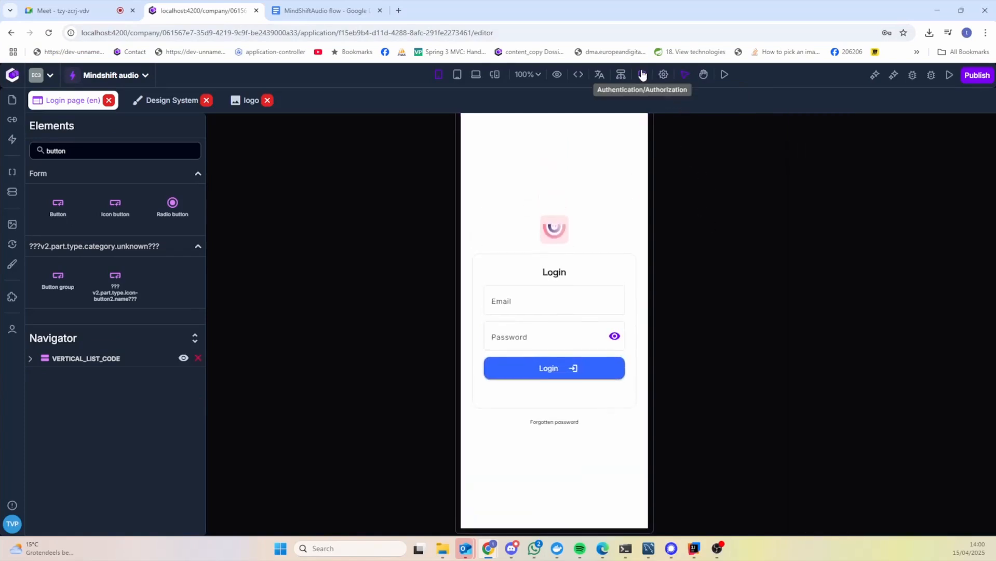
pyautogui.click(643, 75)
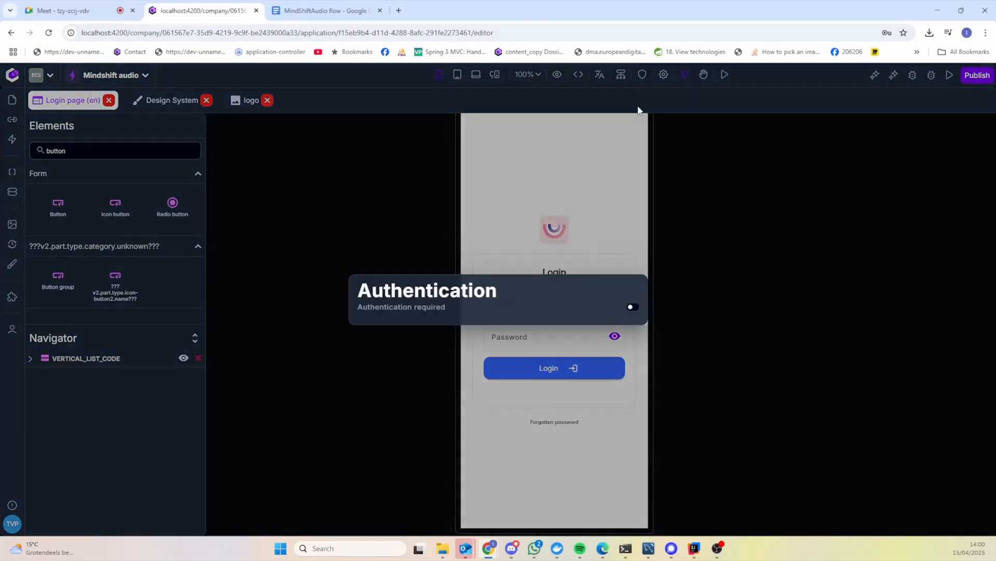
pyautogui.click(745, 215)
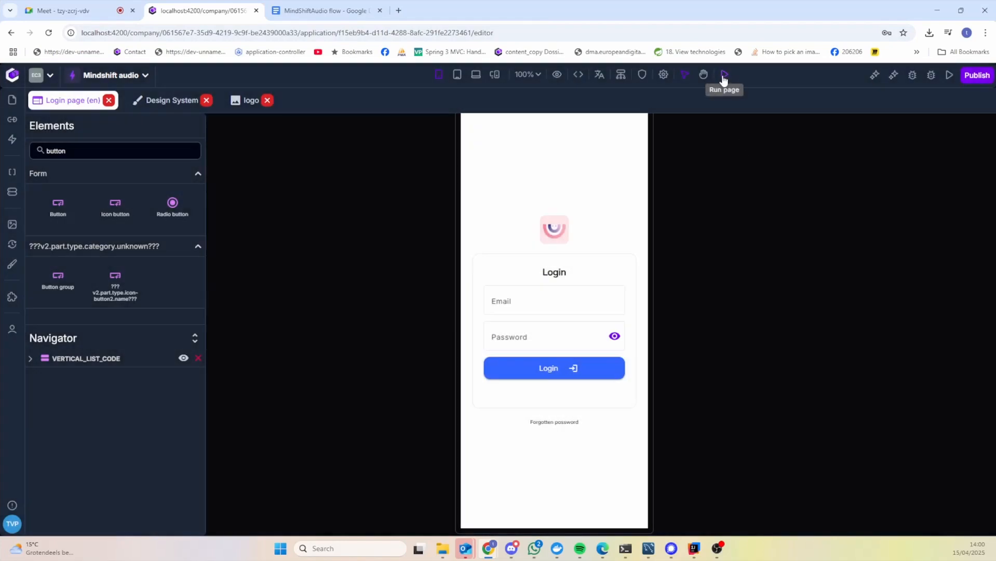
pyautogui.click(724, 75)
# Step: Check the Preview environment menu, then switch to the running app's dev-unnamed-application tab
pyautogui.hotkey('ctrl', 'shift', 'Tab')
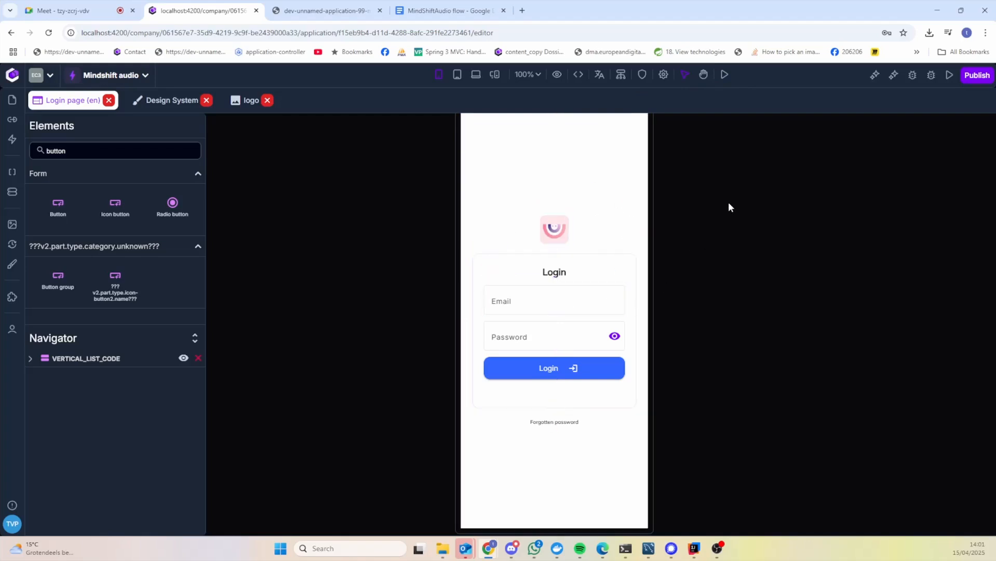
pyautogui.click(950, 75)
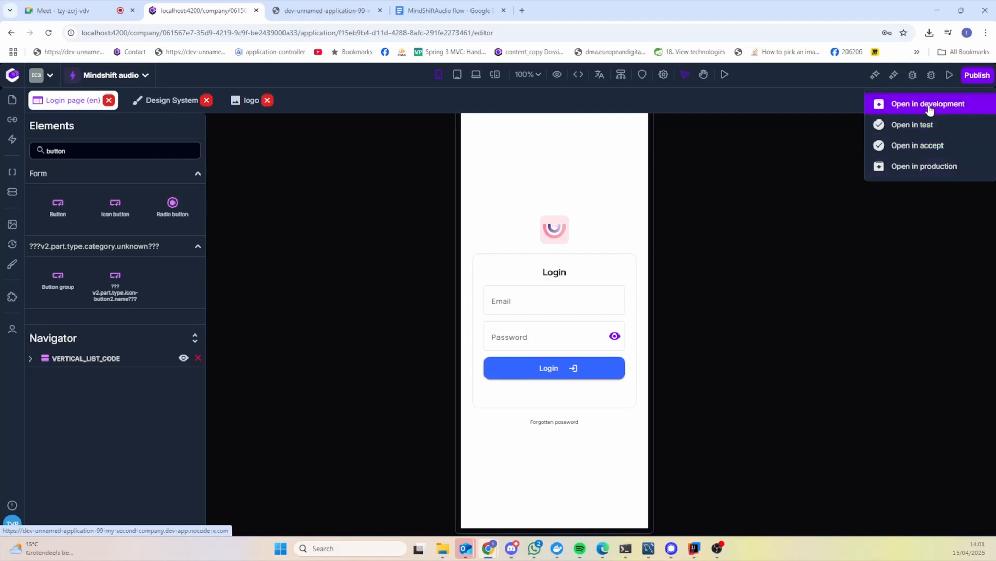
pyautogui.click(772, 200)
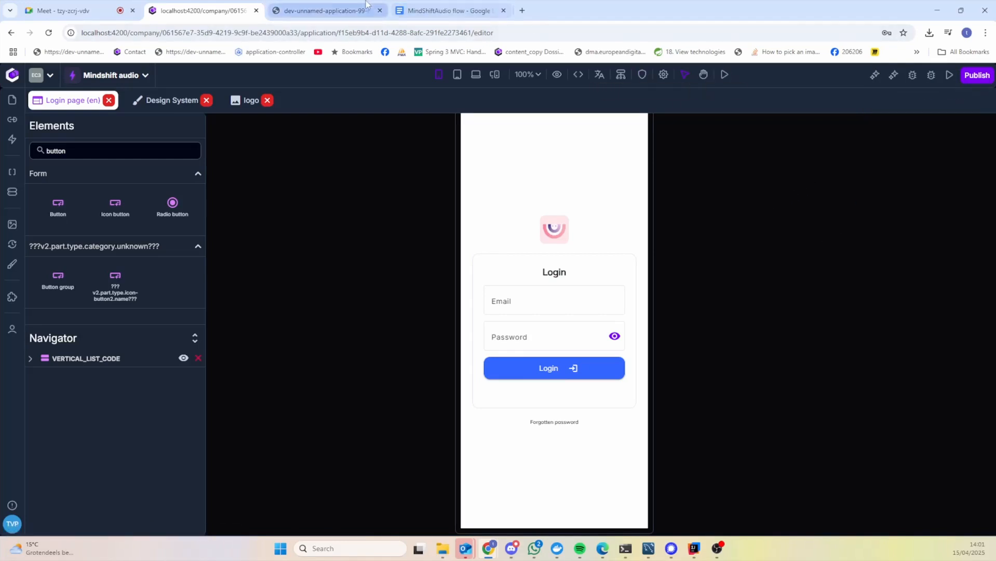
pyautogui.click(354, 10)
# Step: Open Chrome DevTools and emulate a narrower 348 × 686 mobile viewport
pyautogui.rightClick(553, 109)
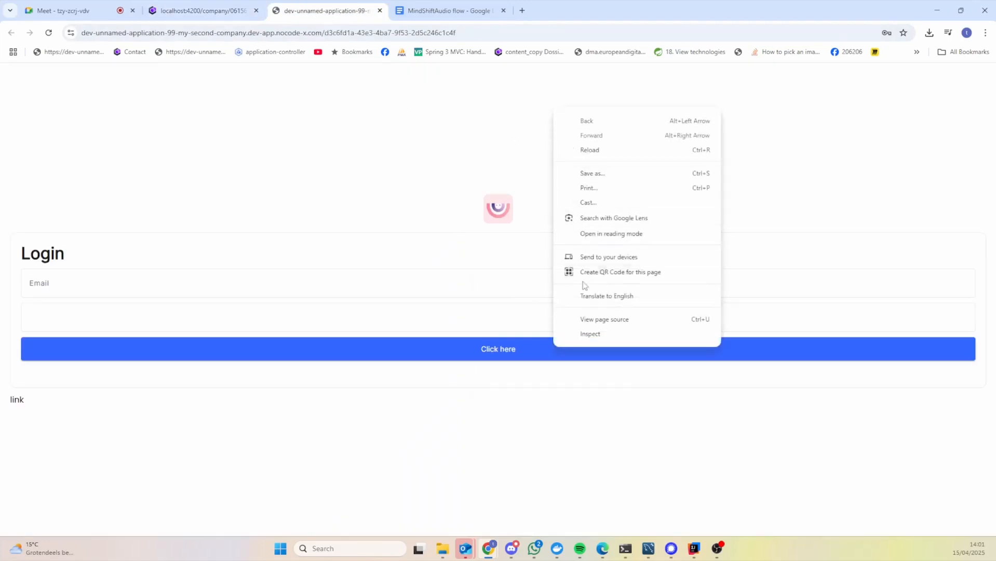
pyautogui.click(590, 335)
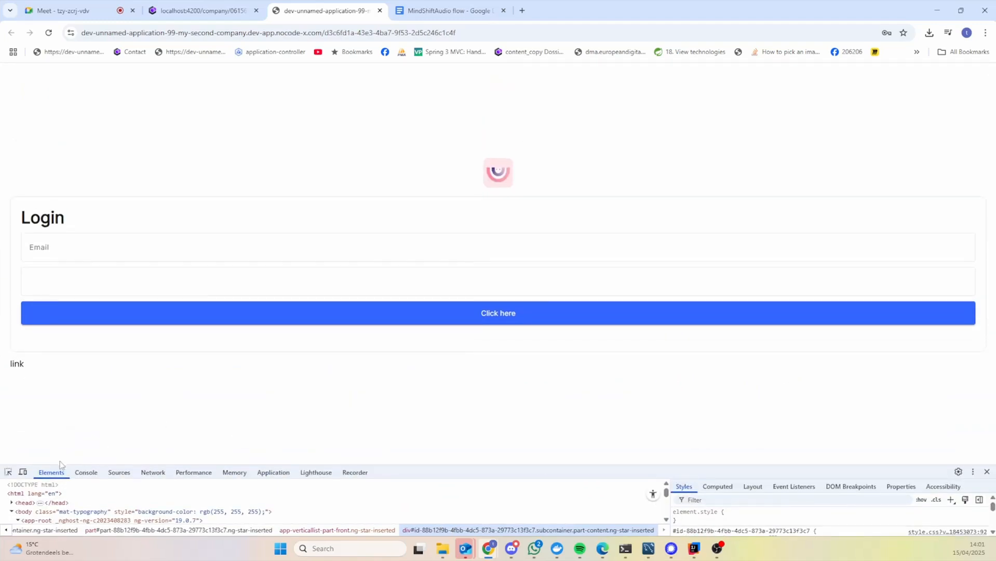
pyautogui.click(22, 472)
pyautogui.moveTo(609, 276); pyautogui.dragTo(595, 276)
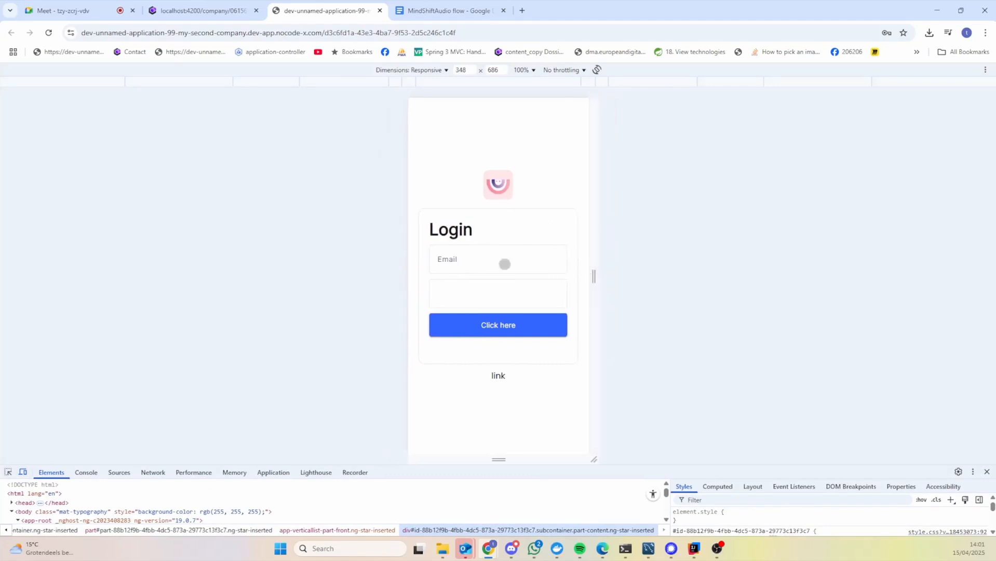
# Step: Select the Password field in the editor, reload the preview, and return to the editor
pyautogui.click(212, 3)
pyautogui.click(554, 342)
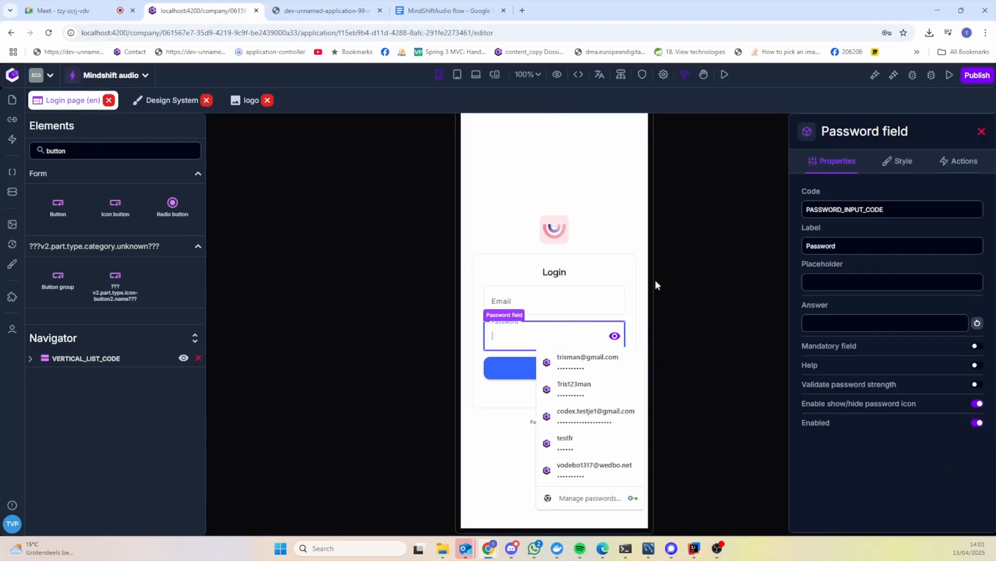
pyautogui.click(322, 10)
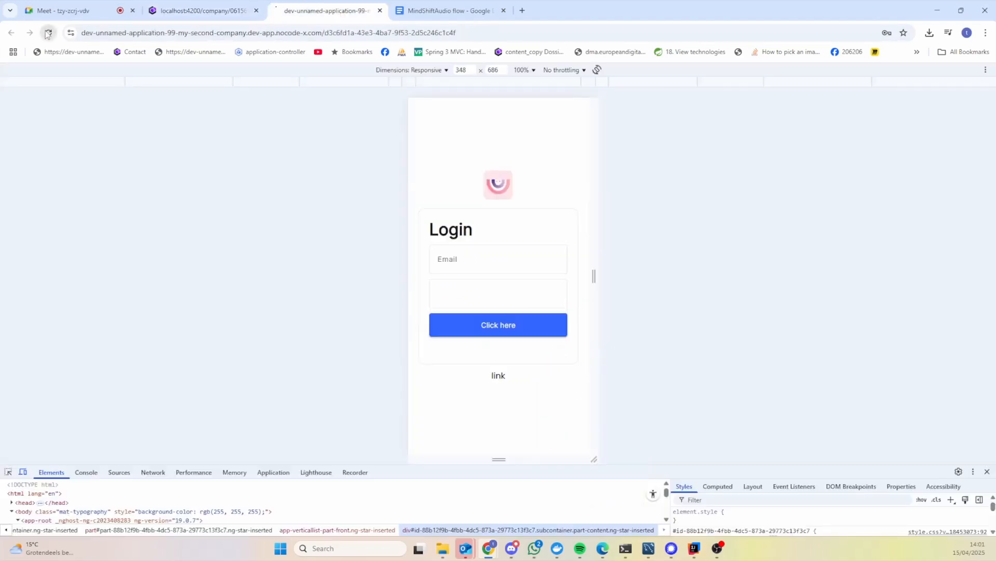
pyautogui.click(49, 33)
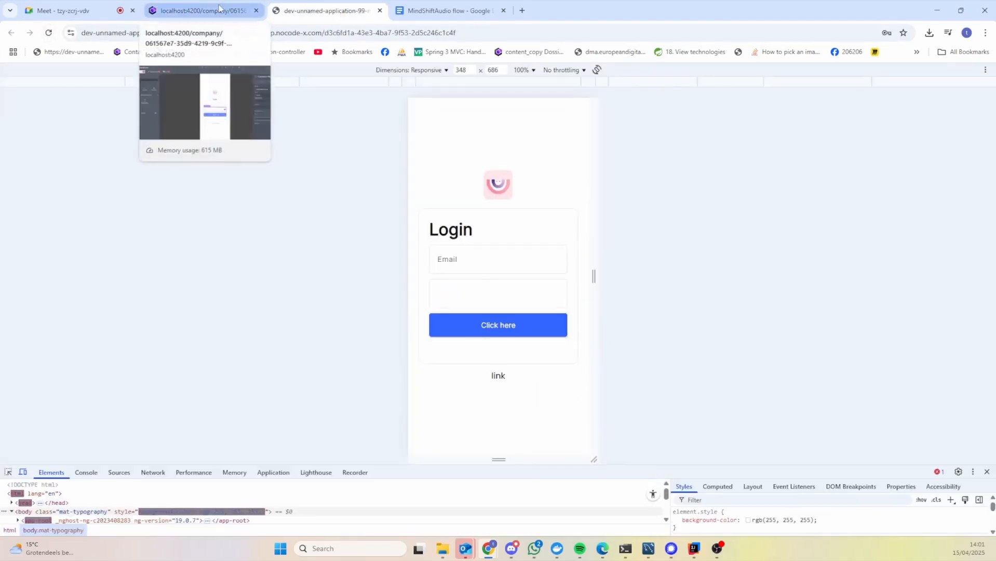
pyautogui.click(234, 4)
# Step: Make the card's Login title a Heading 1 and check it in the preview tab
pyautogui.click(562, 272)
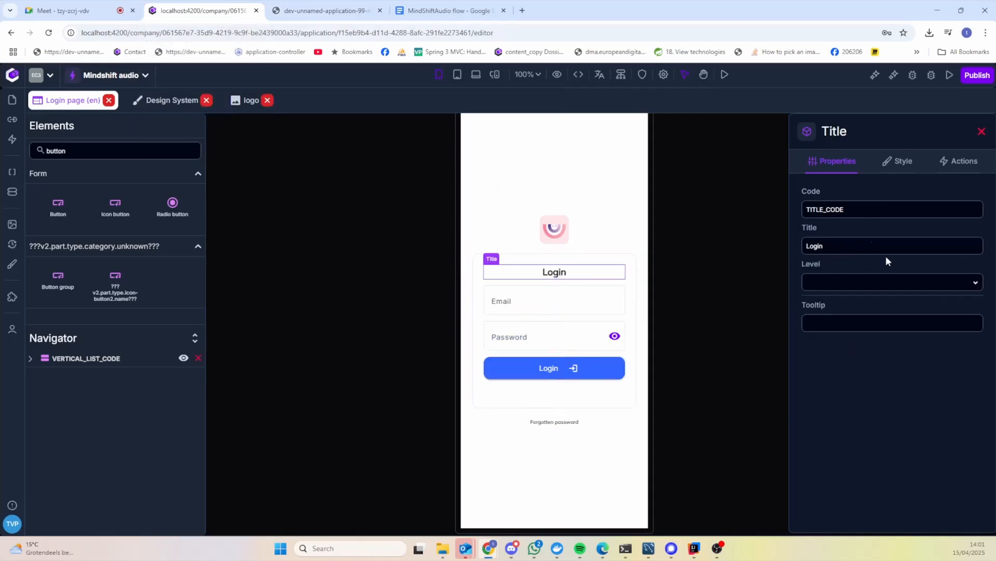
pyautogui.click(862, 249)
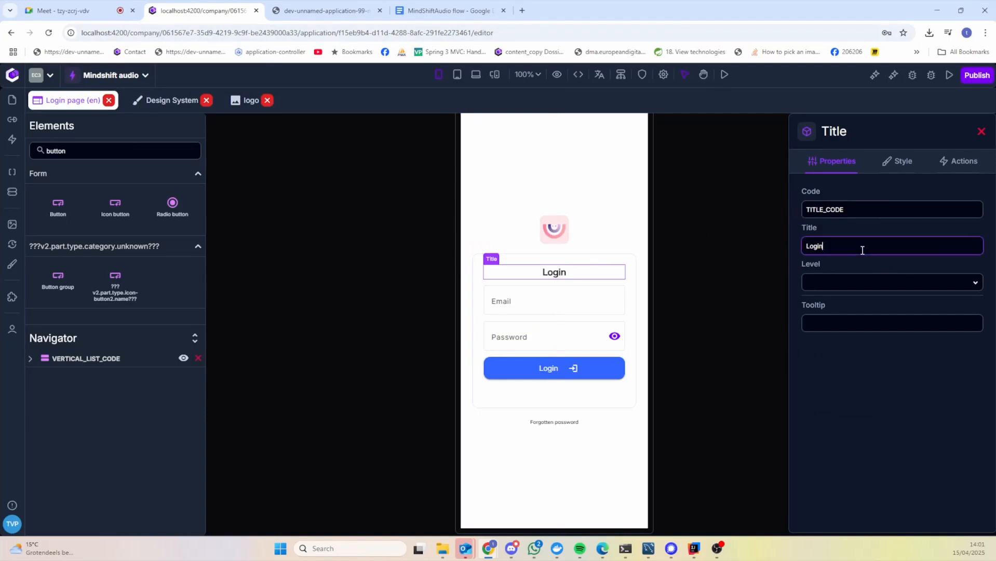
pyautogui.click(831, 283)
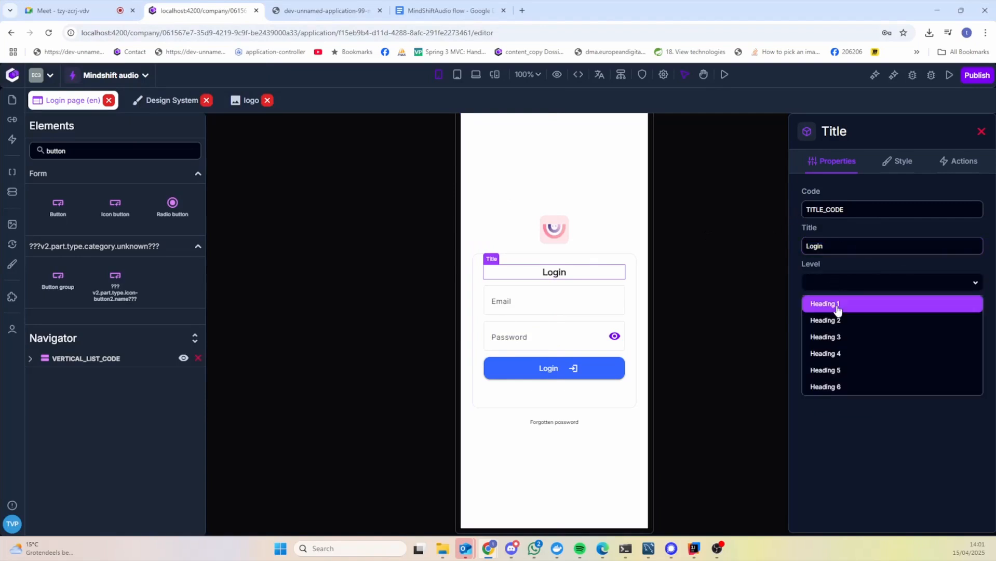
pyautogui.click(837, 304)
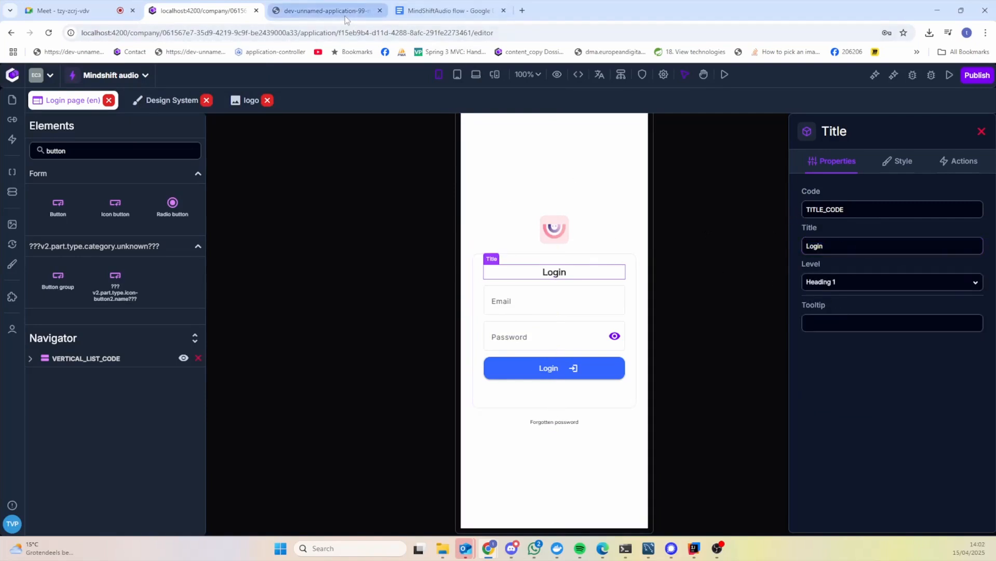
pyautogui.click(727, 302)
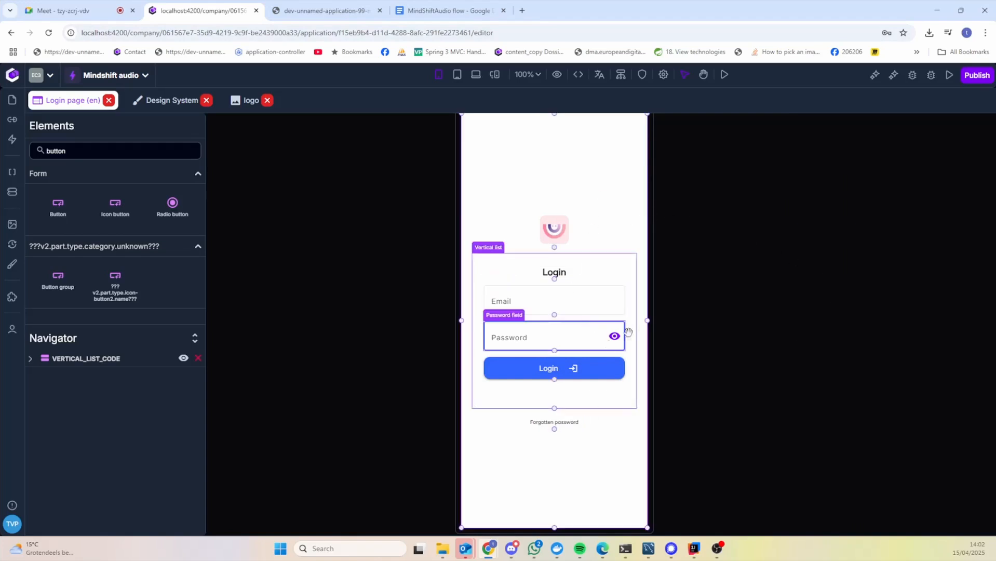
pyautogui.press('space')
pyautogui.moveTo(845, 307); pyautogui.dragTo(872, 273)
pyautogui.click(322, 10)
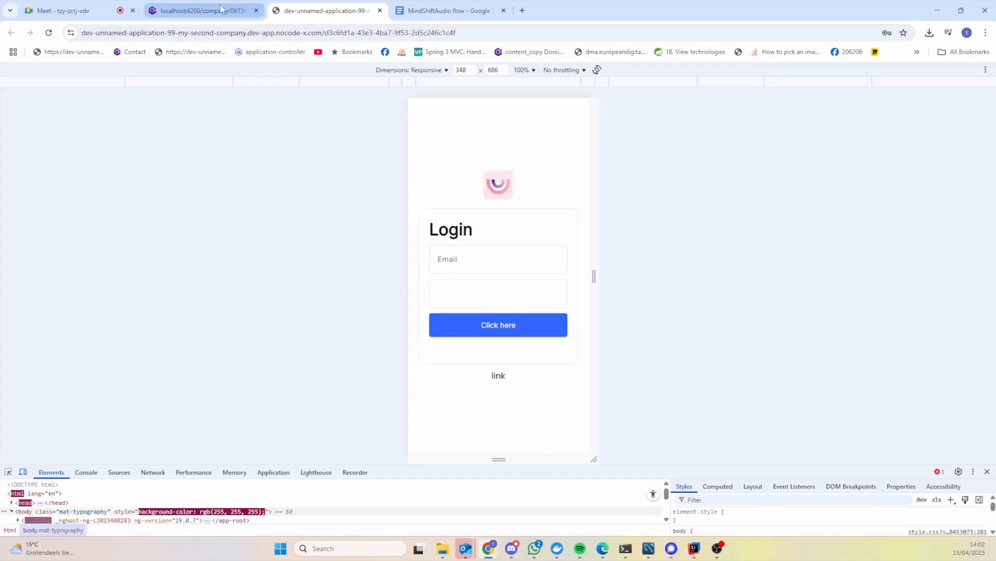
# Step: Back in the editor, open the Design System from the design systems list
pyautogui.click(151, 11)
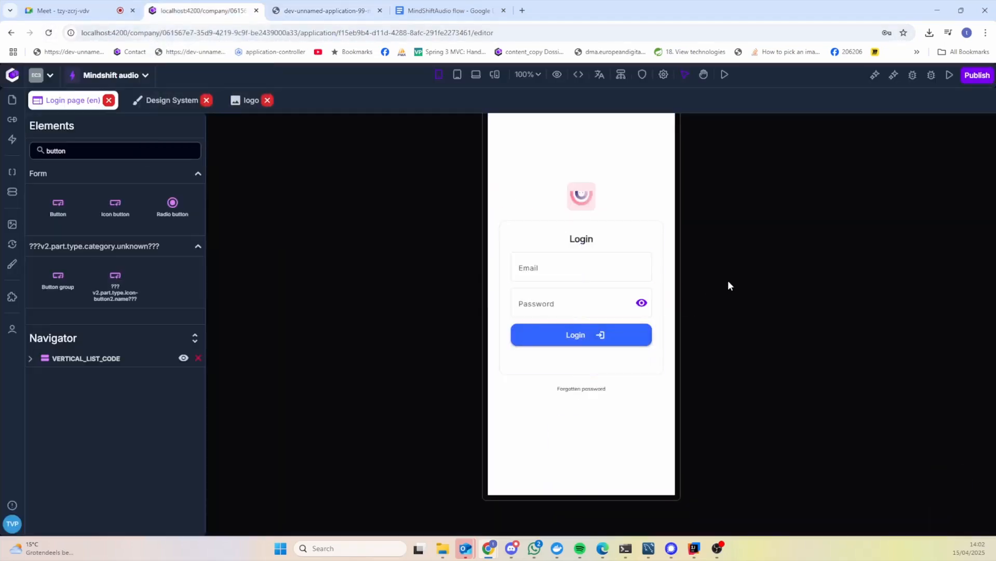
pyautogui.moveTo(751, 239); pyautogui.dragTo(728, 364)
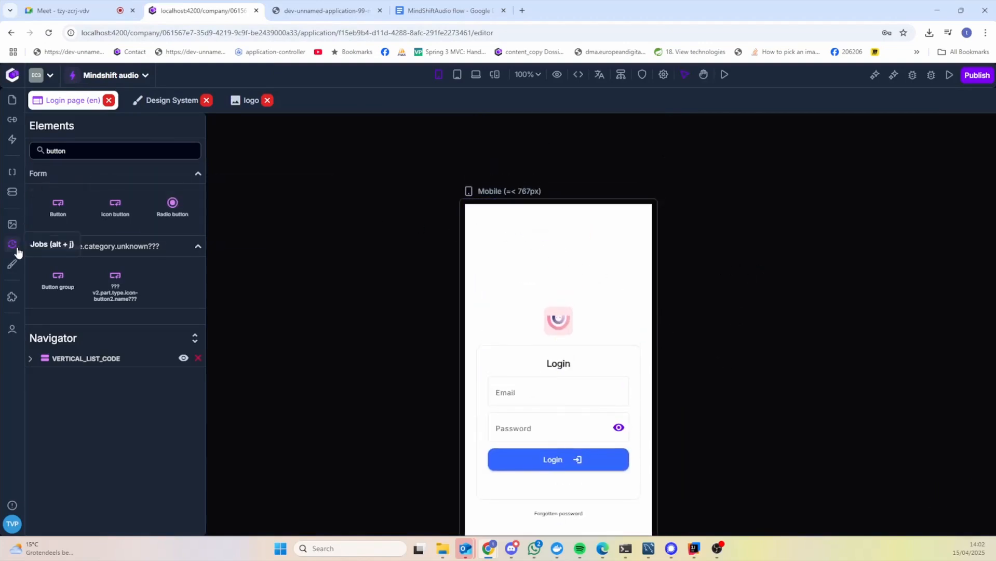
pyautogui.click(14, 264)
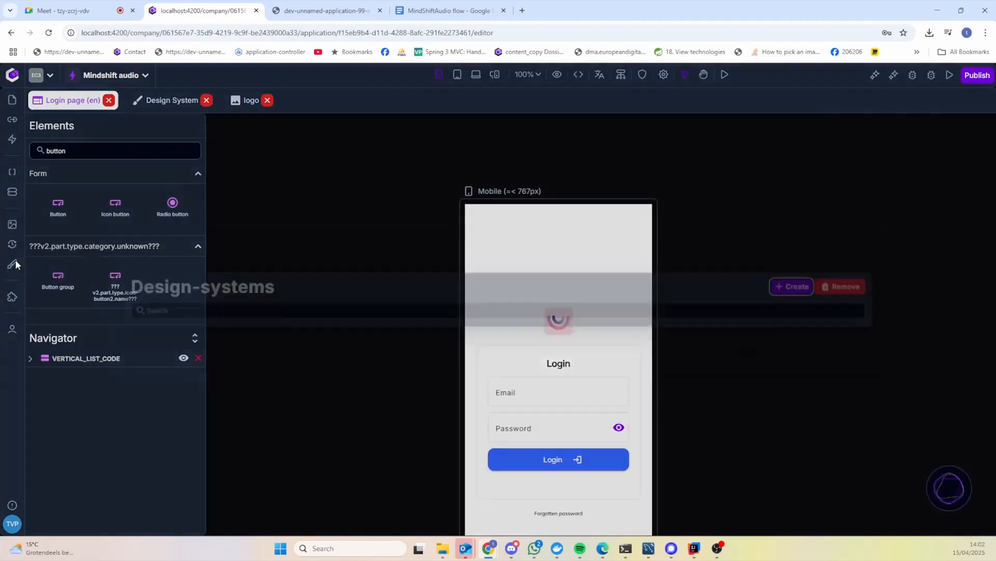
pyautogui.click(340, 308)
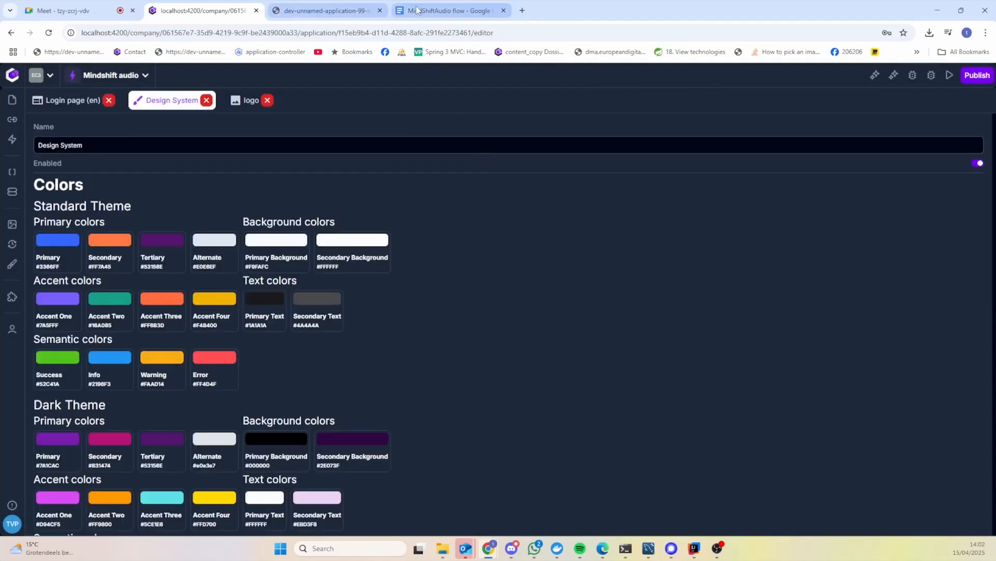
# Step: Scroll the MindShiftAudio flow document to its Login page mockup
pyautogui.click(448, 10)
pyautogui.scroll(3, 644, 311)
pyautogui.scroll(1, 647, 325)
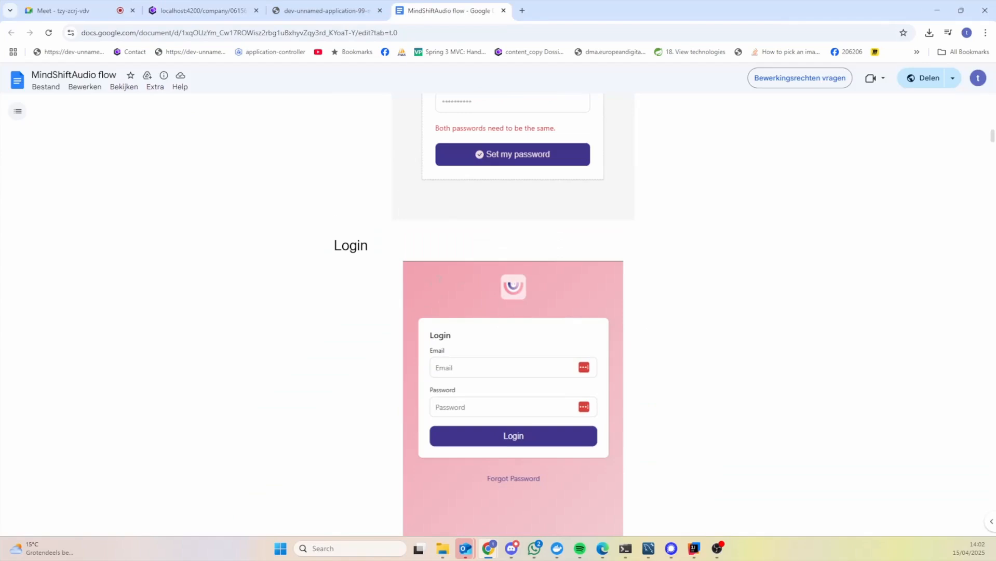
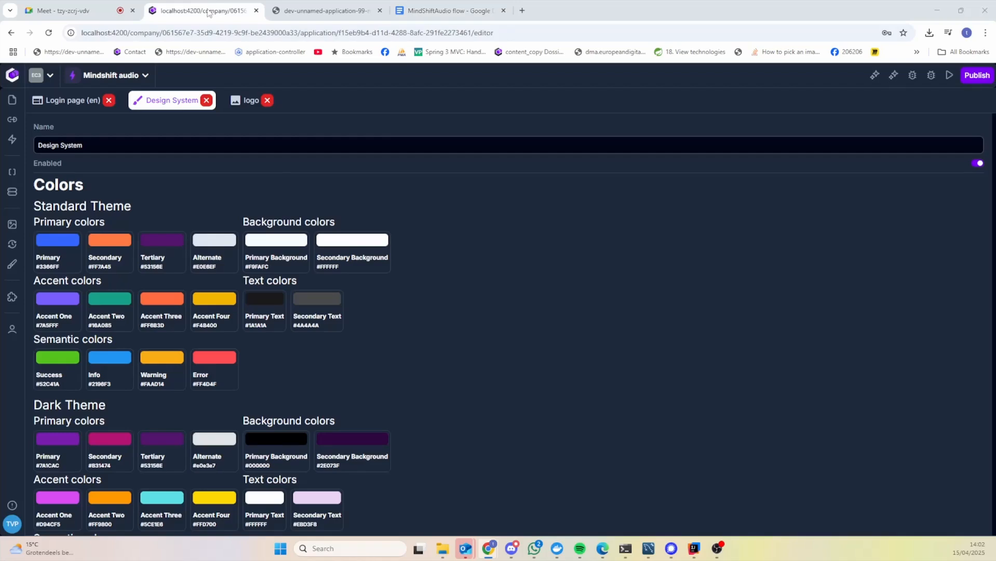
# Step: In the Standard Theme, change Secondary Background from white to pink hex #F99EB6
pyautogui.click(207, 9)
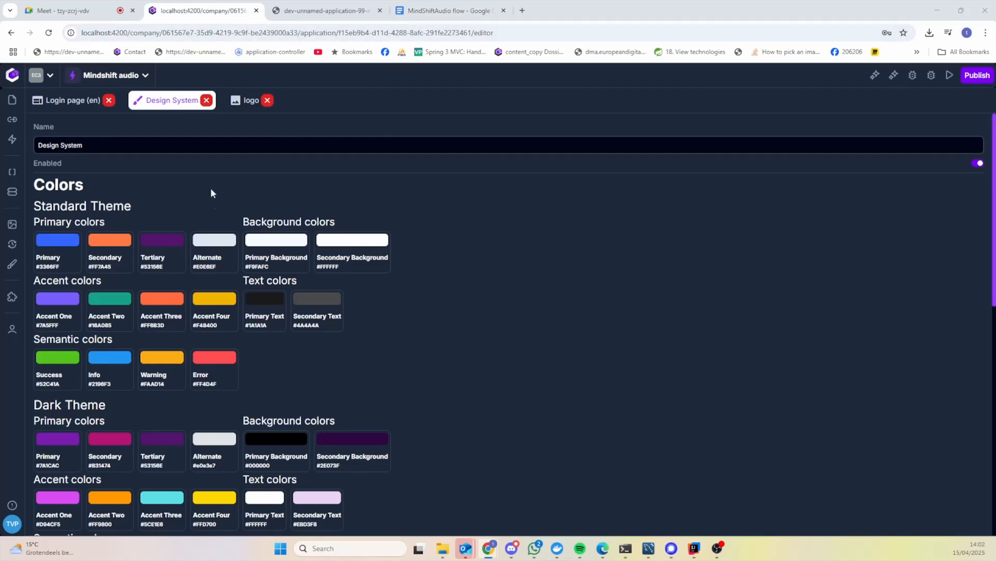
pyautogui.click(349, 266)
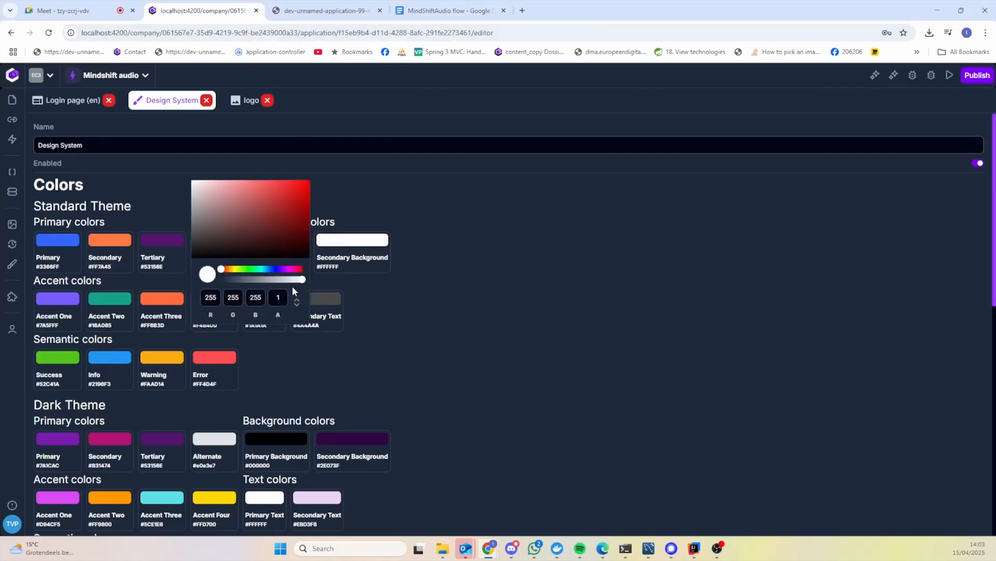
pyautogui.click(298, 304)
pyautogui.hotkey('ctrl', 'a')
pyautogui.write('webcam_preset_1')
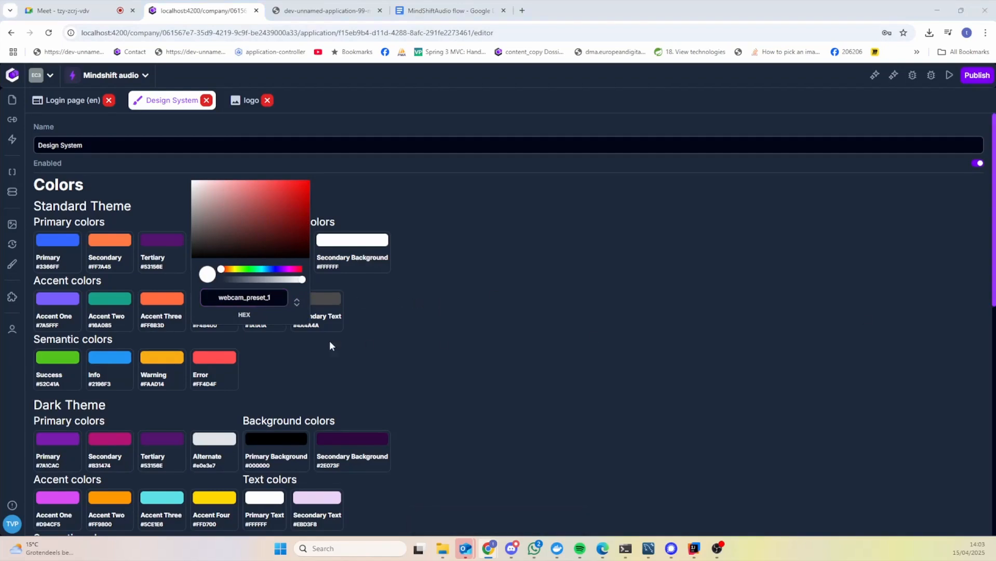
pyautogui.doubleClick(250, 296)
pyautogui.write('#F99EB6')
pyautogui.click(451, 294)
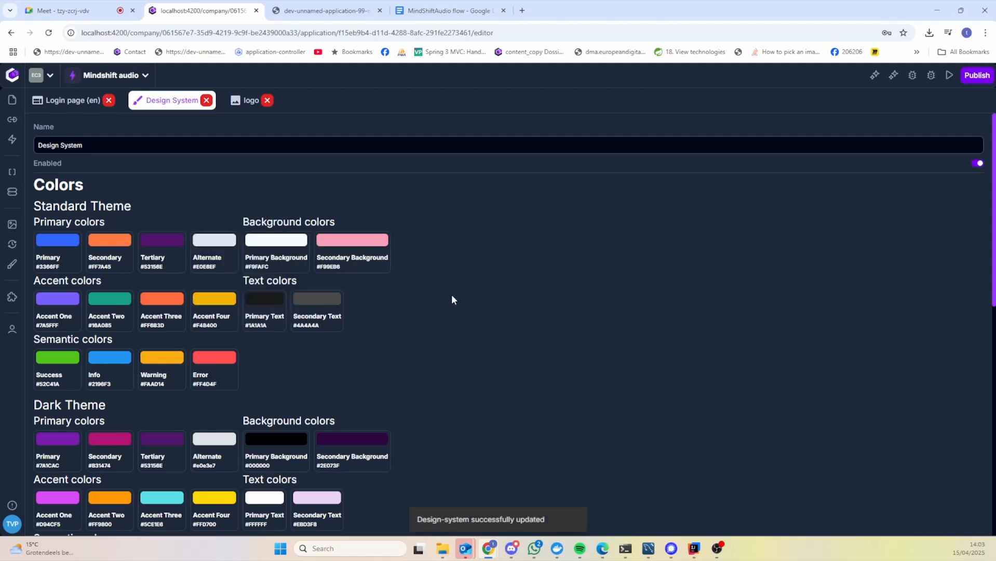
# Step: Open the Login page (en) design and bring the whole page into view
pyautogui.click(74, 102)
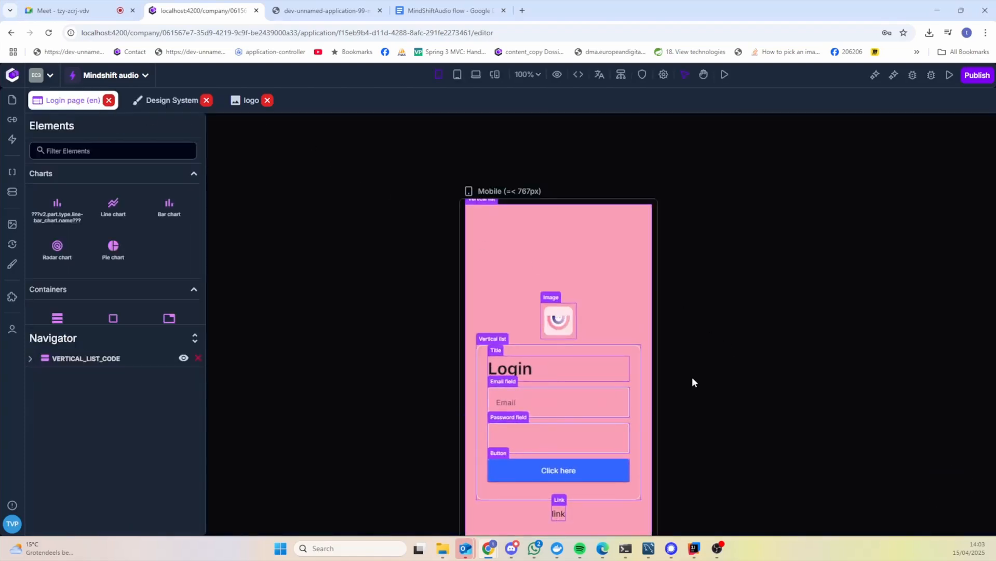
pyautogui.scroll(-3, 693, 379)
pyautogui.moveTo(701, 392); pyautogui.dragTo(696, 298)
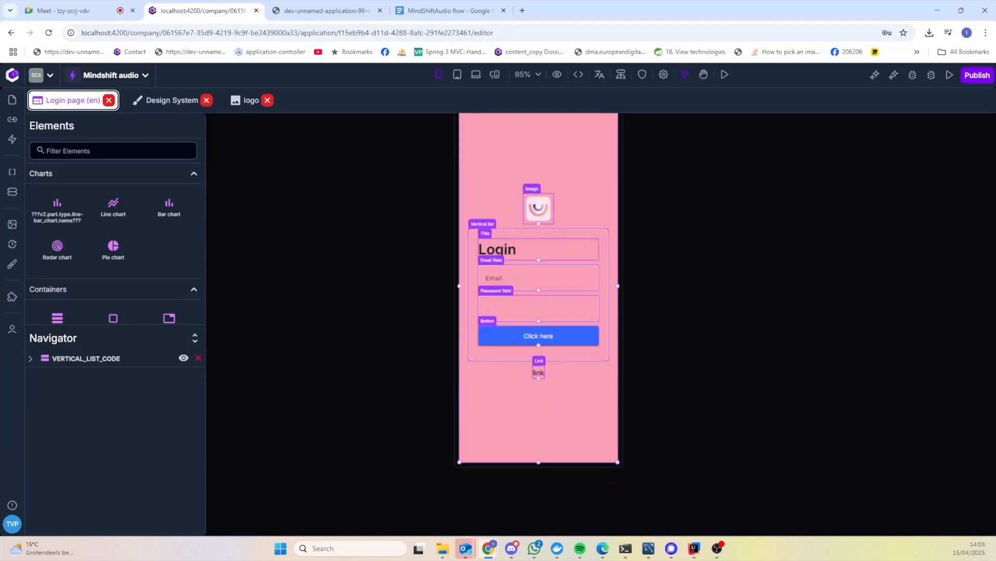
# Step: Give the vertical list holding the login fields the Primary Background colour (#F9FAFC)
pyautogui.click(603, 236)
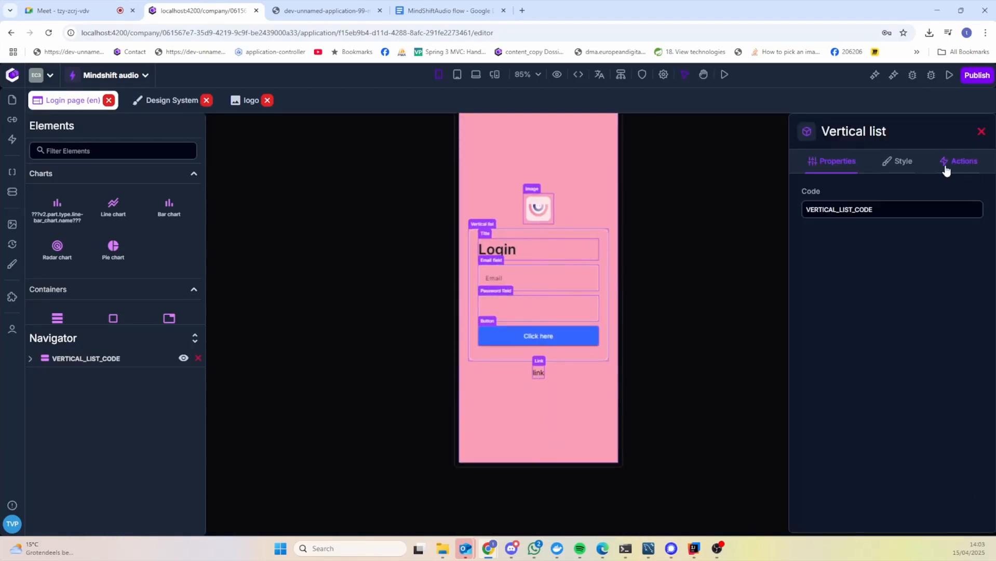
pyautogui.click(904, 162)
pyautogui.scroll(-3, 867, 447)
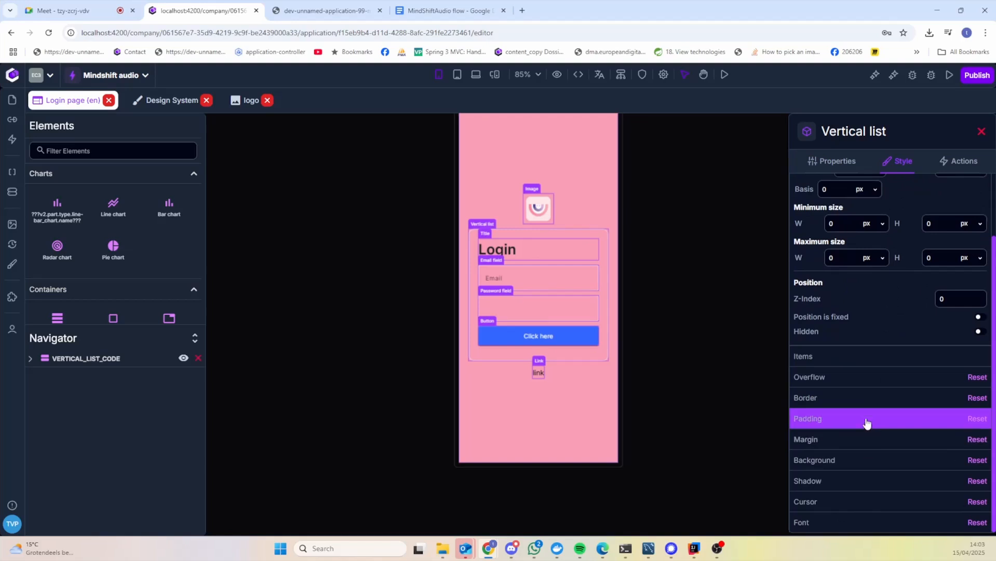
pyautogui.click(867, 461)
pyautogui.click(902, 353)
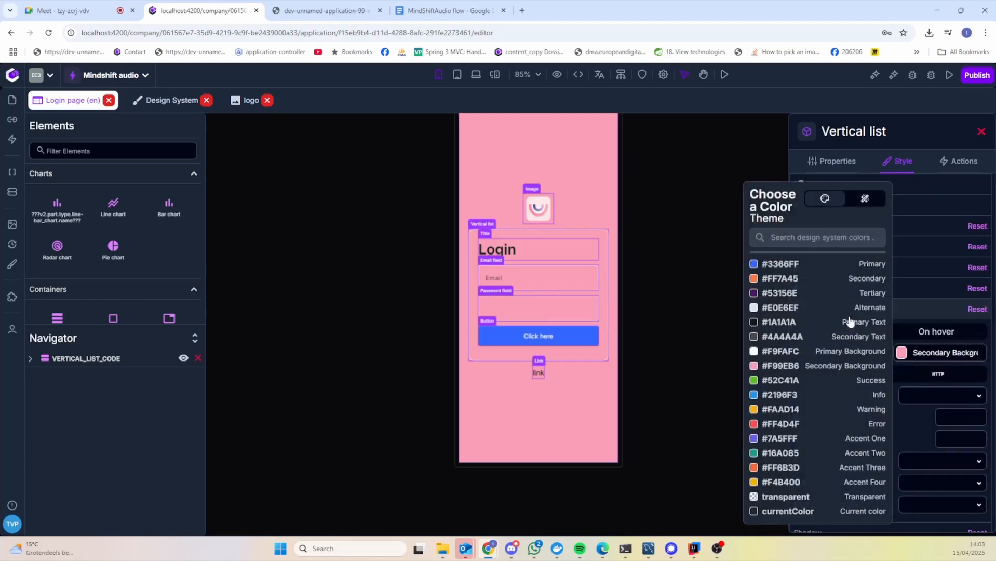
pyautogui.click(772, 356)
pyautogui.click(663, 300)
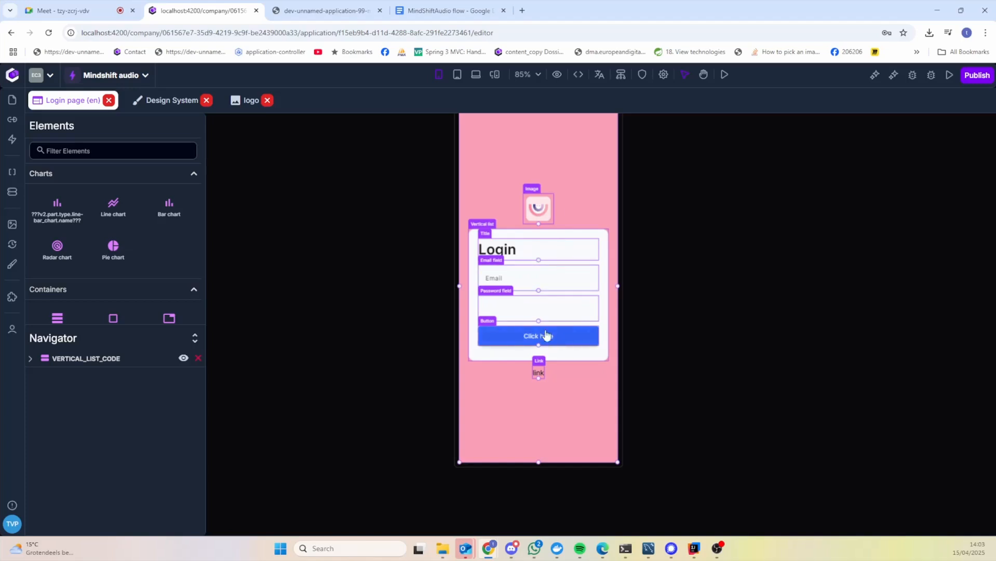
# Step: Set the password field's label and placeholder to 'Password'
pyautogui.click(536, 306)
pyautogui.click(837, 244)
pyautogui.write('Ps')
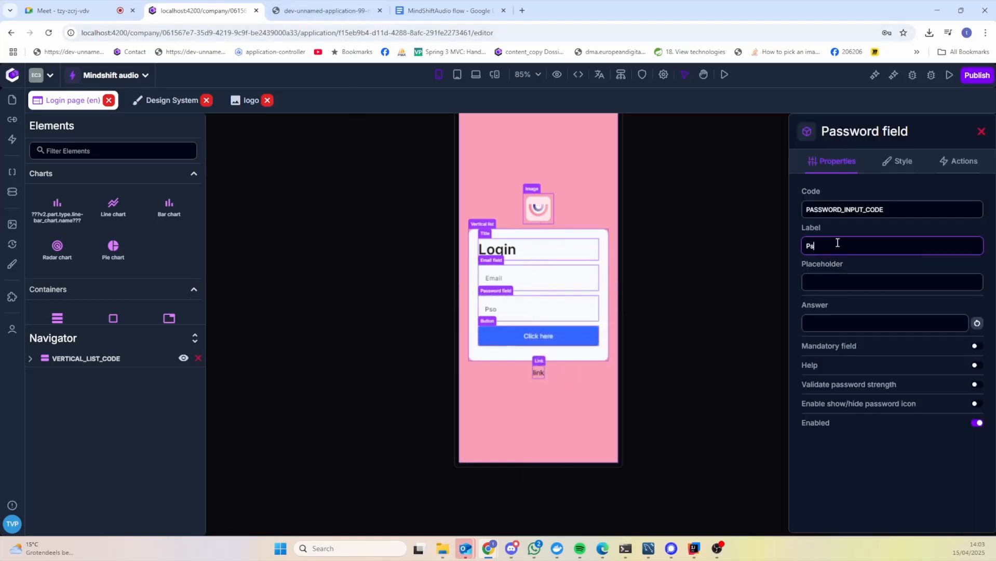
pyautogui.doubleClick(838, 244)
pyautogui.hotkey('ctrl', 'c')
pyautogui.click(825, 284)
pyautogui.hotkey('ctrl', 'v')
pyautogui.click(821, 305)
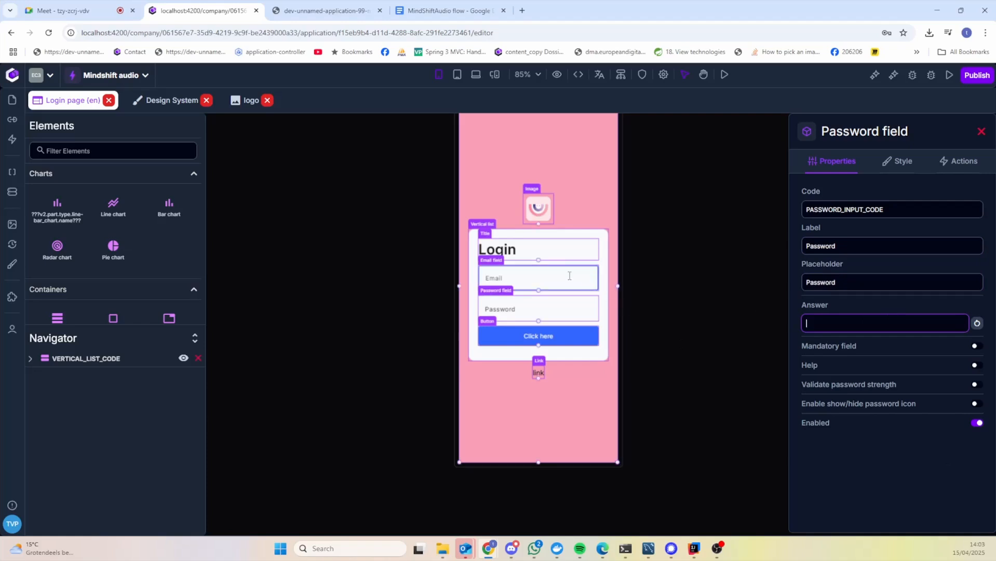
# Step: Centre-align the Login title and set its font size to 14 px
pyautogui.click(582, 246)
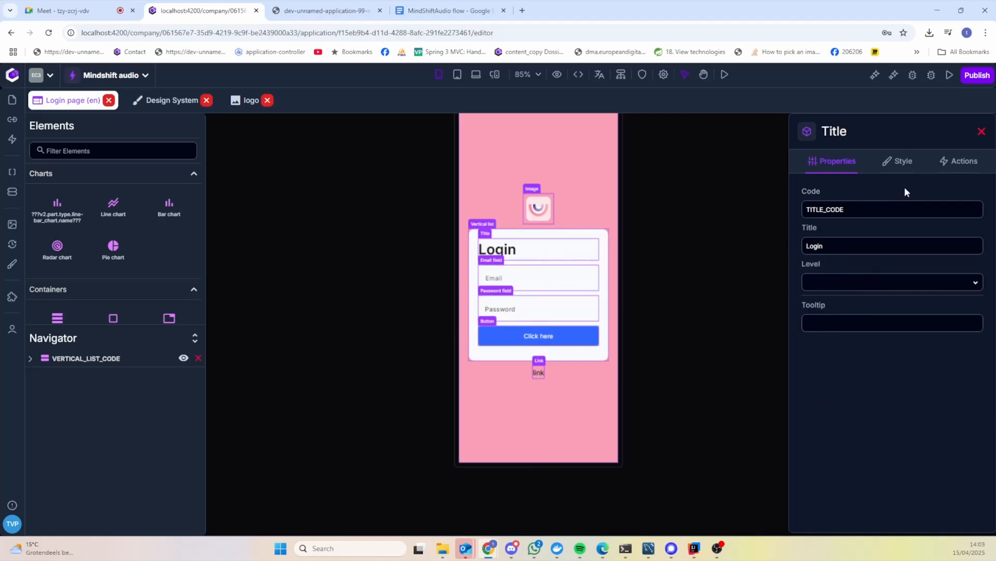
pyautogui.click(898, 161)
pyautogui.scroll(-1, 857, 453)
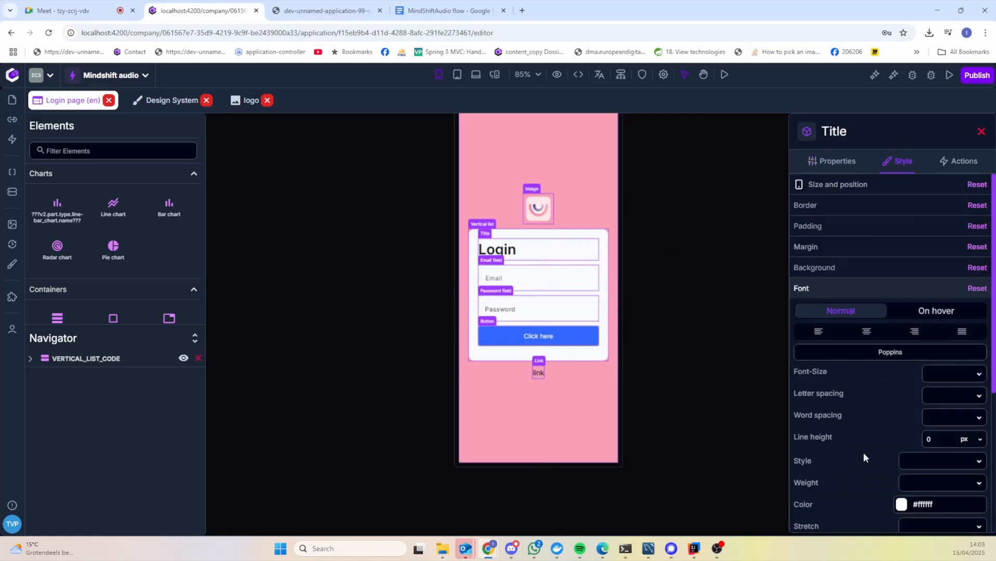
pyautogui.click(868, 332)
pyautogui.write('12')
pyautogui.click(961, 376)
pyautogui.click(965, 391)
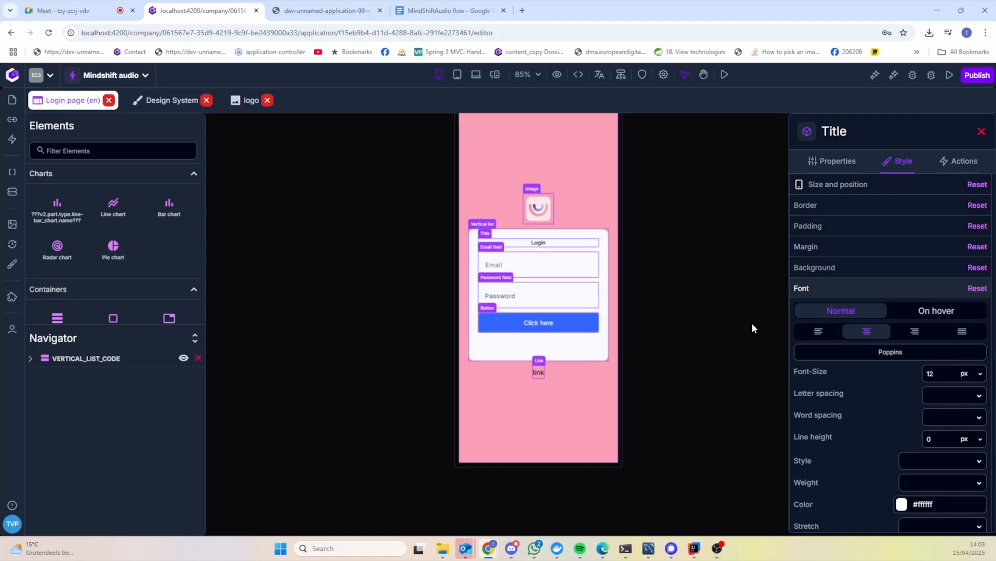
pyautogui.press('BackSpace')
pyautogui.press('BackSpace')
pyautogui.write('14')
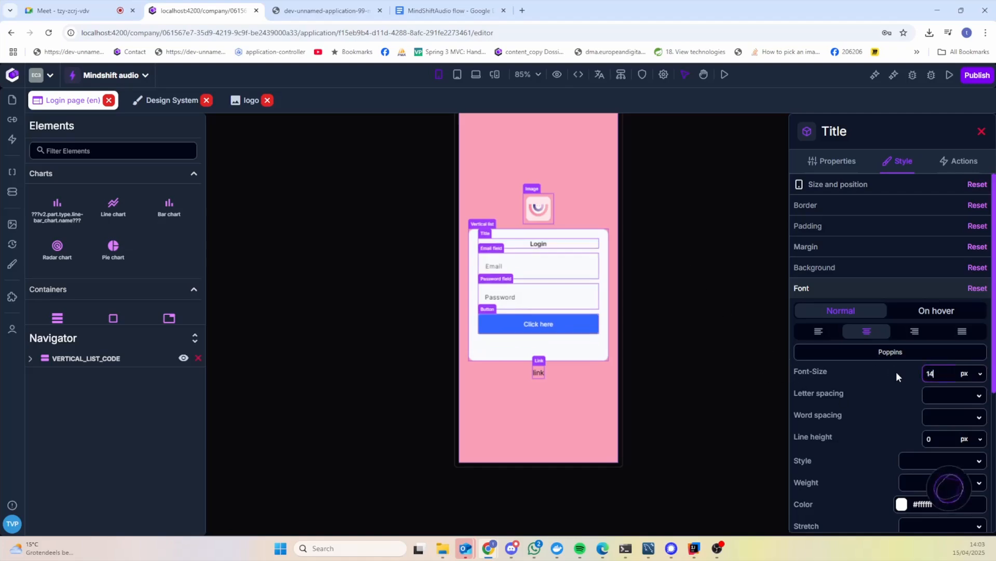
pyautogui.click(714, 366)
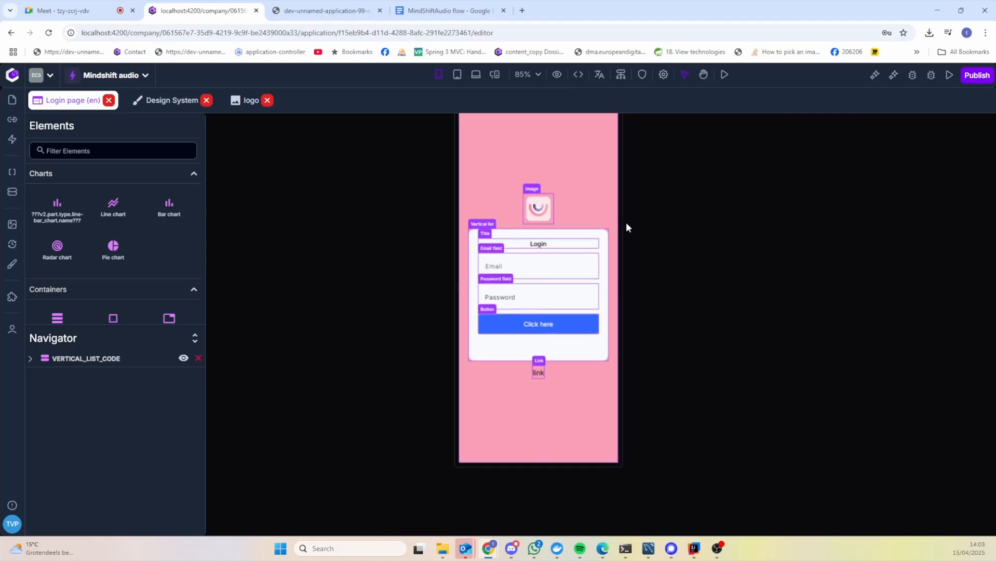
pyautogui.click(322, 10)
# Step: Reload the app preview and try the Email field on the pink login page
pyautogui.click(48, 33)
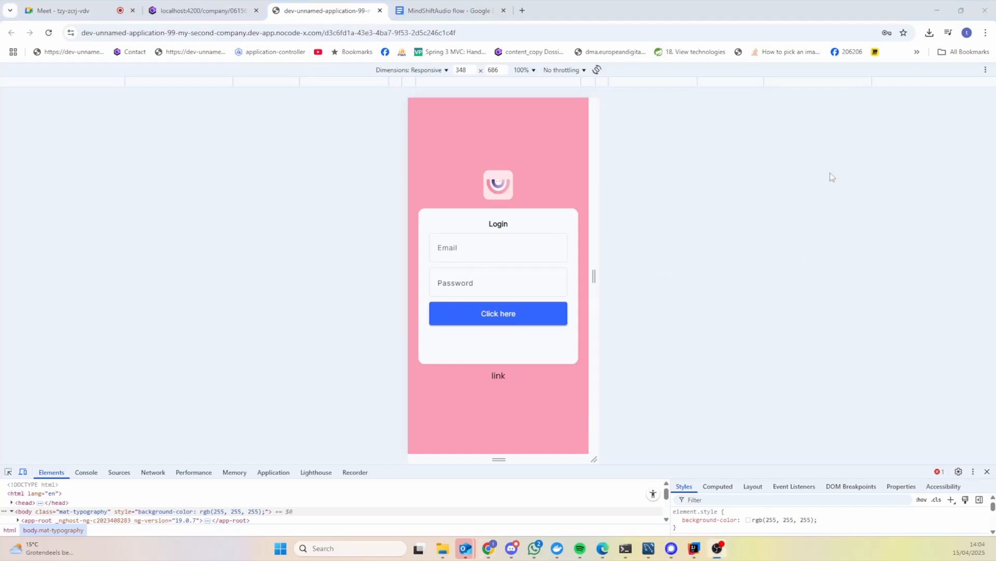
pyautogui.click(520, 245)
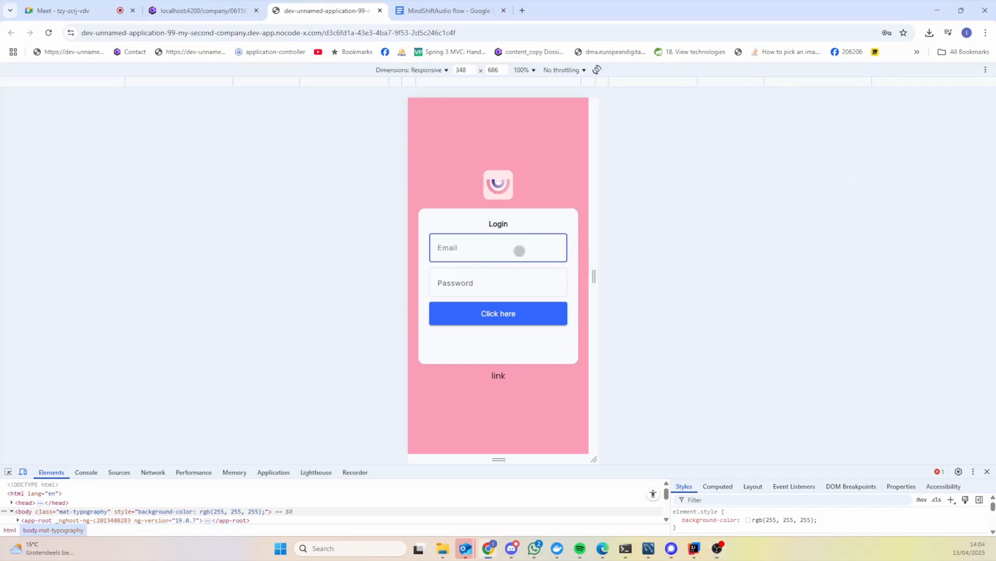
pyautogui.click(660, 238)
pyautogui.click(205, 10)
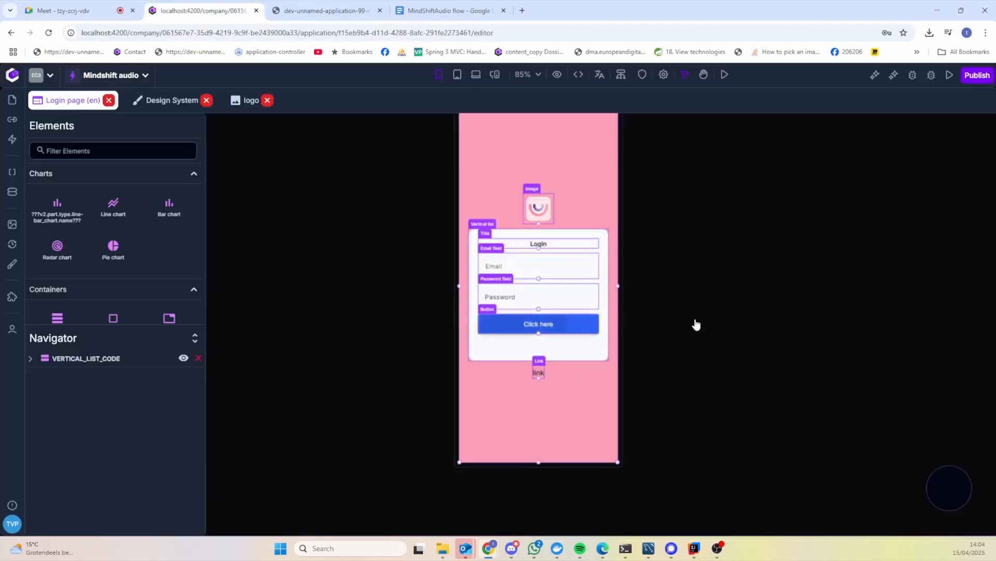
# Step: Label the button 'Login' and add the login icon positioned on its right
pyautogui.click(538, 324)
pyautogui.moveTo(880, 246); pyautogui.dragTo(796, 245)
pyautogui.write('Syu')
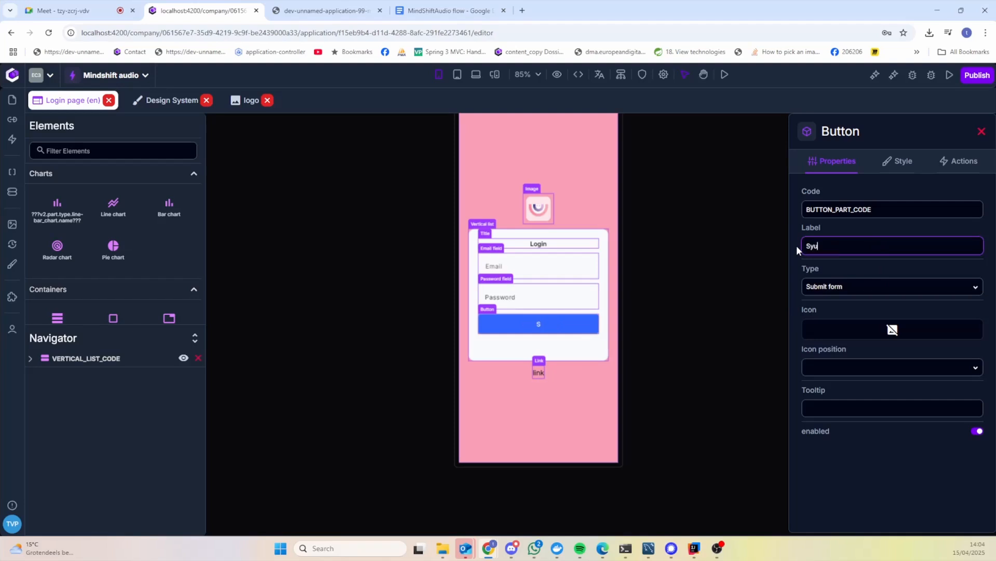
pyautogui.press('BackSpace')
pyautogui.press('BackSpace')
pyautogui.write('Login')
pyautogui.click(869, 326)
pyautogui.click(754, 247)
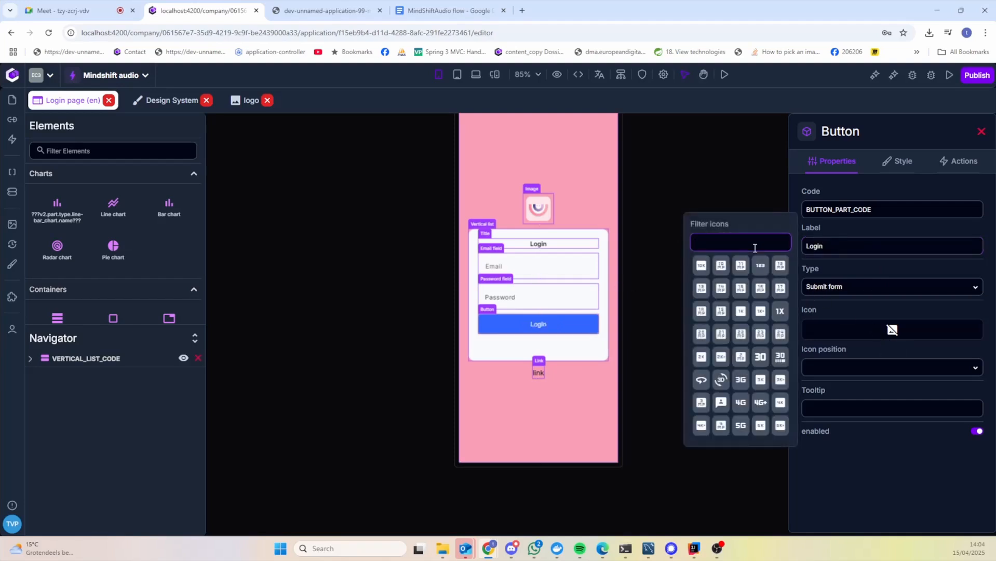
pyautogui.write('login')
pyautogui.click(742, 335)
pyautogui.click(839, 368)
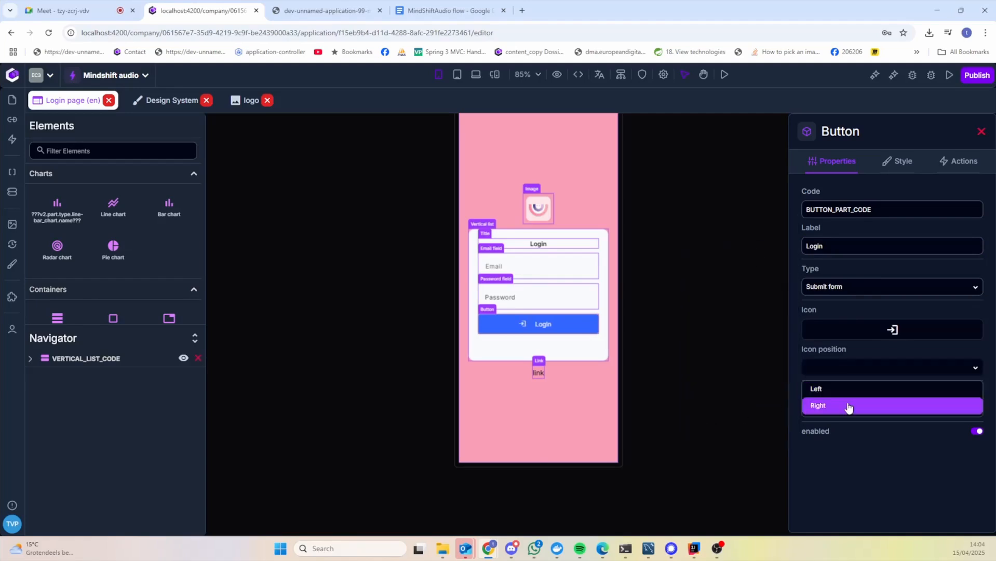
pyautogui.click(816, 405)
# Step: Change the link text to 'Forgotten password' and check it in the reloaded preview
pyautogui.click(543, 369)
pyautogui.moveTo(905, 247); pyautogui.dragTo(783, 246)
pyautogui.write('For')
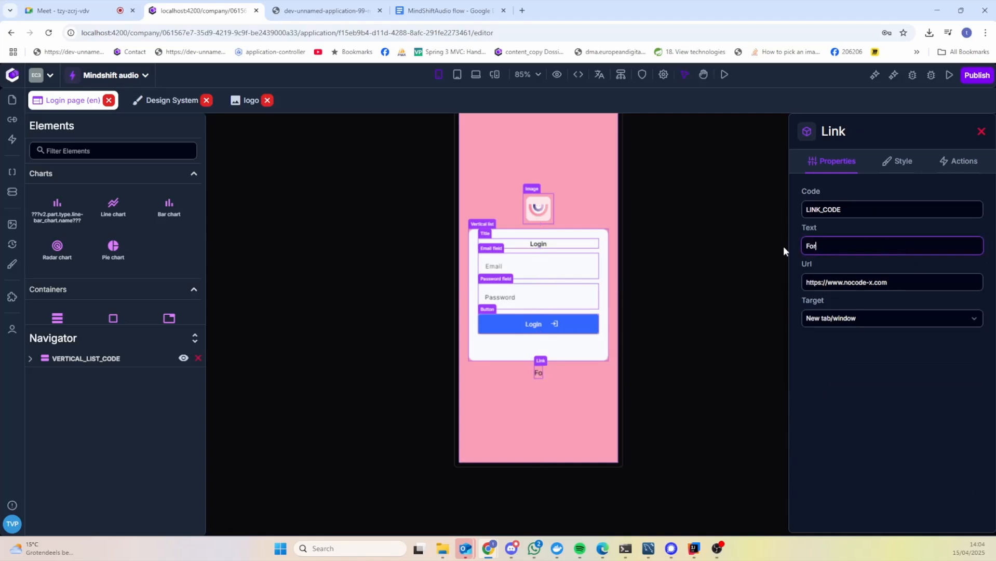
pyautogui.write('gotten password')
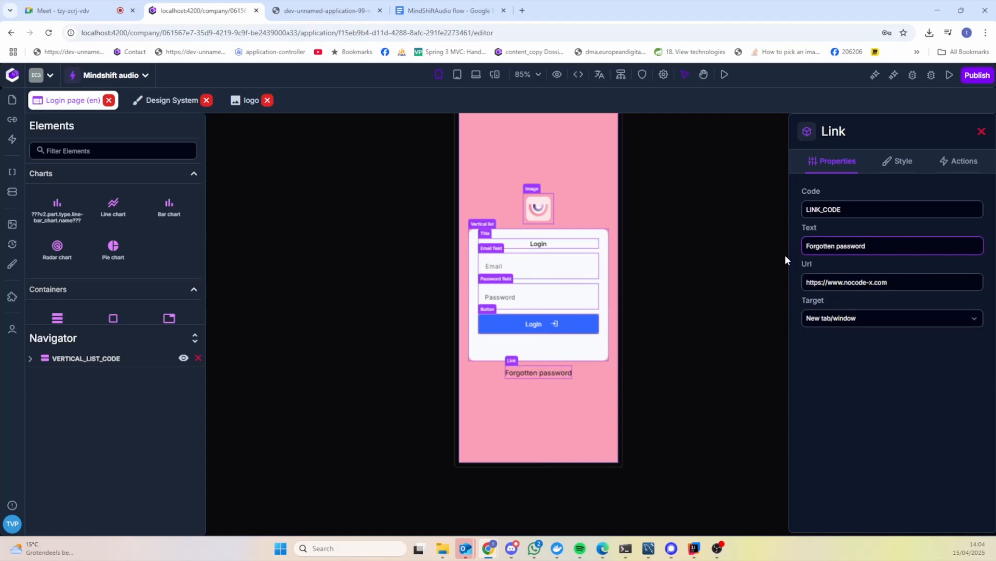
pyautogui.click(785, 253)
pyautogui.click(332, 11)
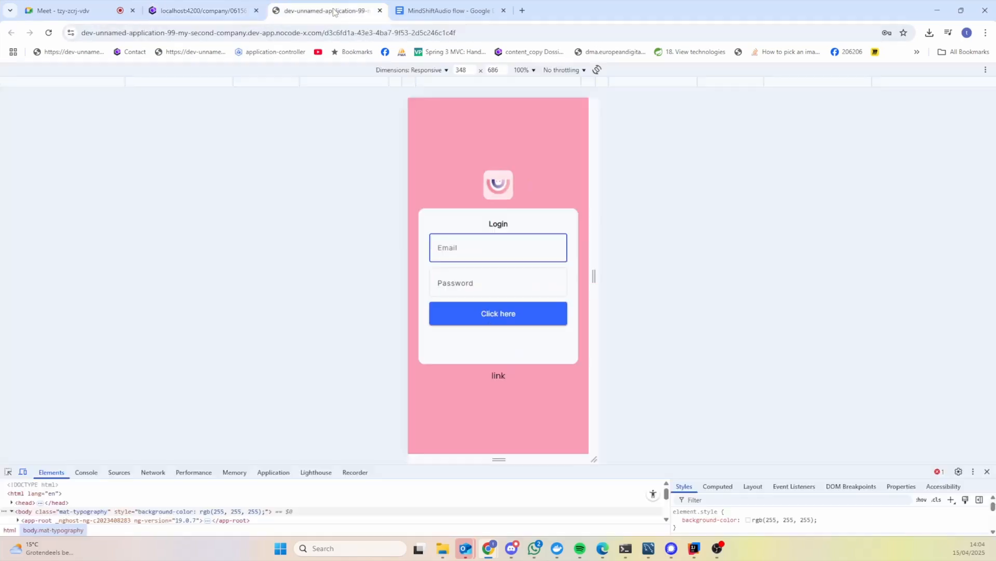
pyautogui.click(49, 32)
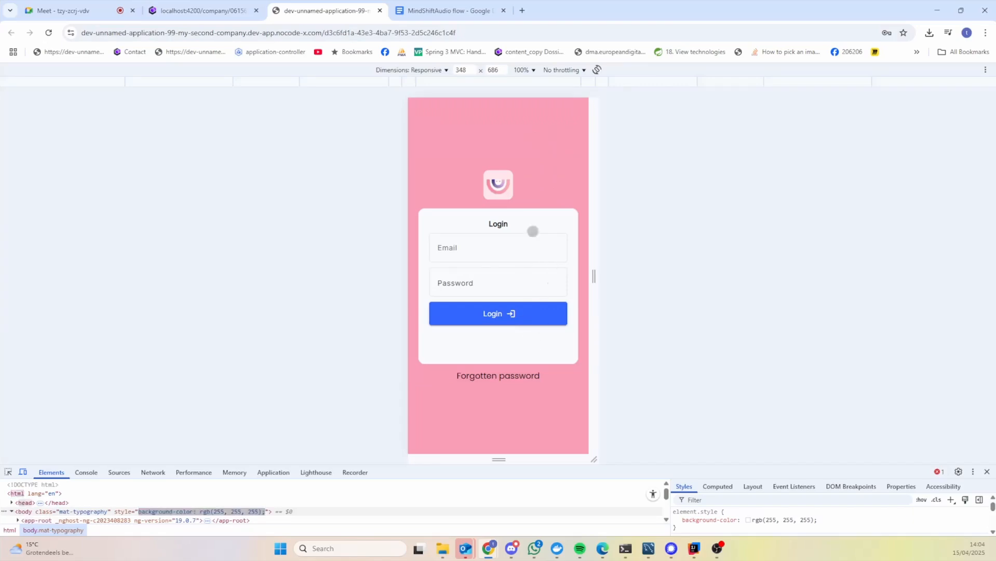
pyautogui.click(211, 10)
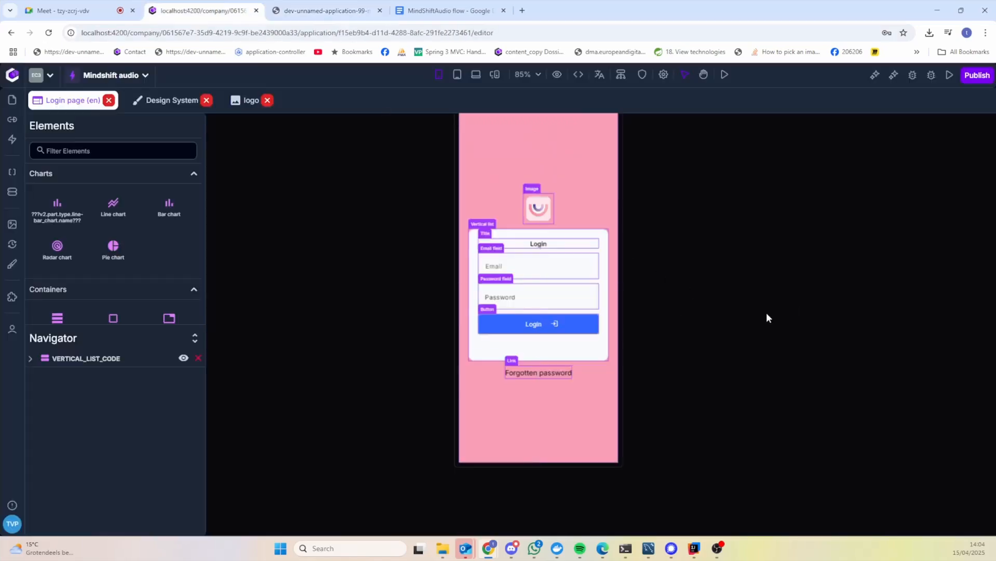
# Step: Scroll the canvas and select the Forgotten password link
pyautogui.scroll(3, 676, 314)
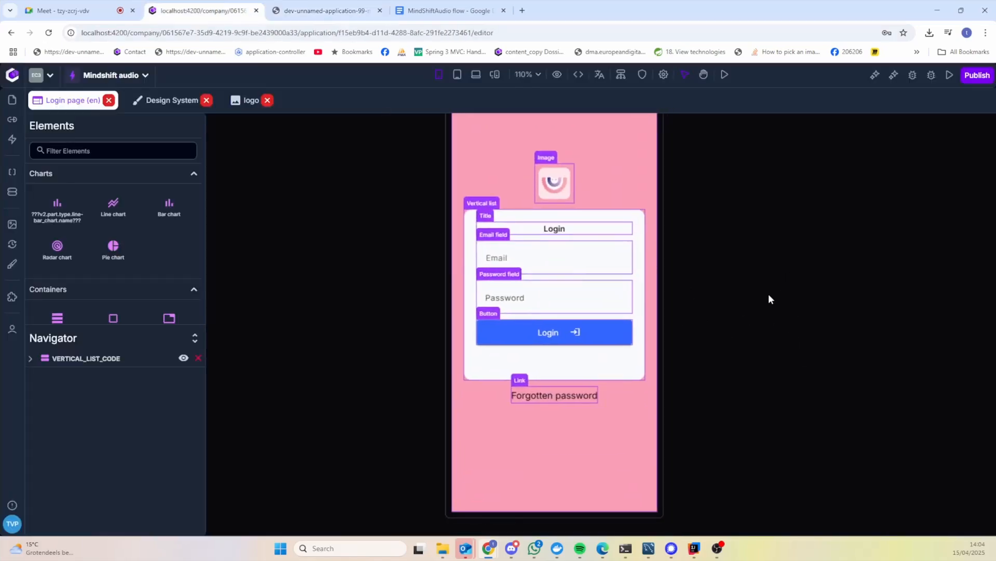
pyautogui.scroll(1, 790, 312)
pyautogui.scroll(1, 831, 353)
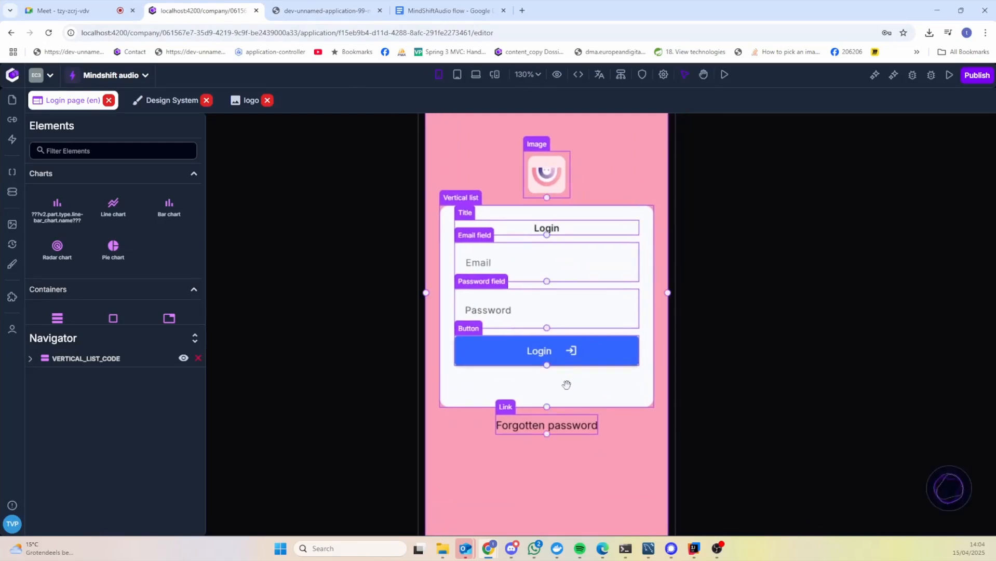
pyautogui.scroll(2, 860, 176)
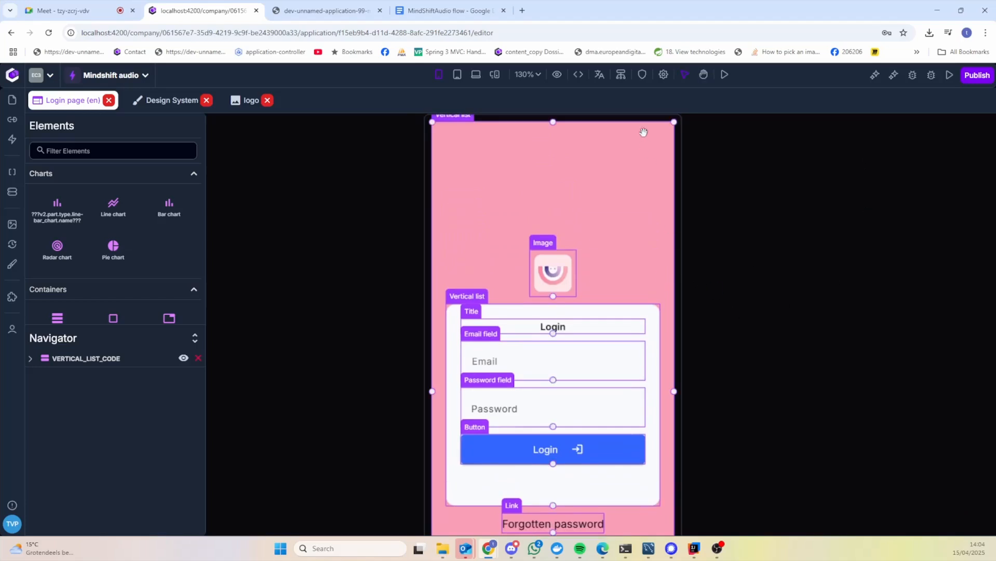
pyautogui.scroll(-2, 795, 311)
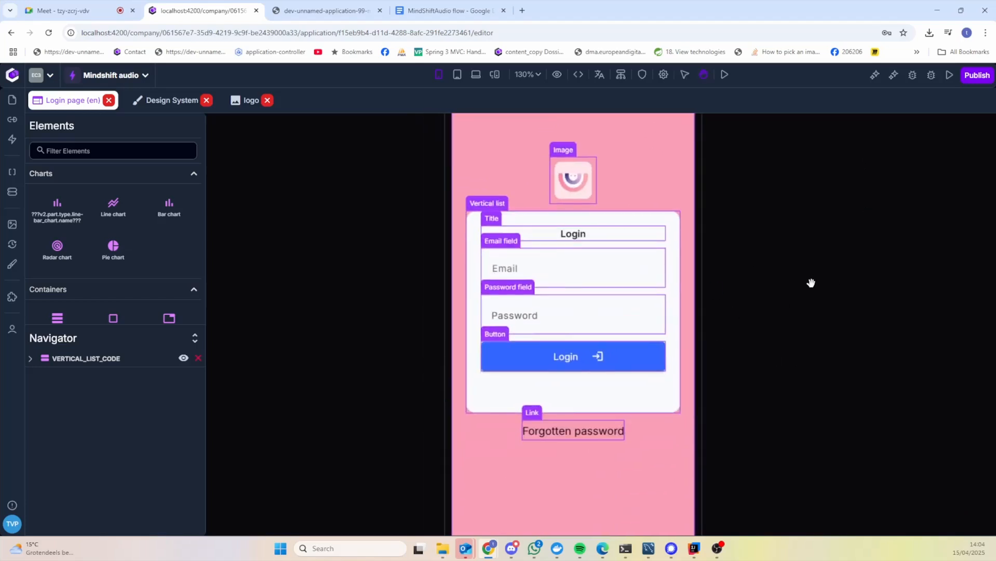
pyautogui.click(574, 430)
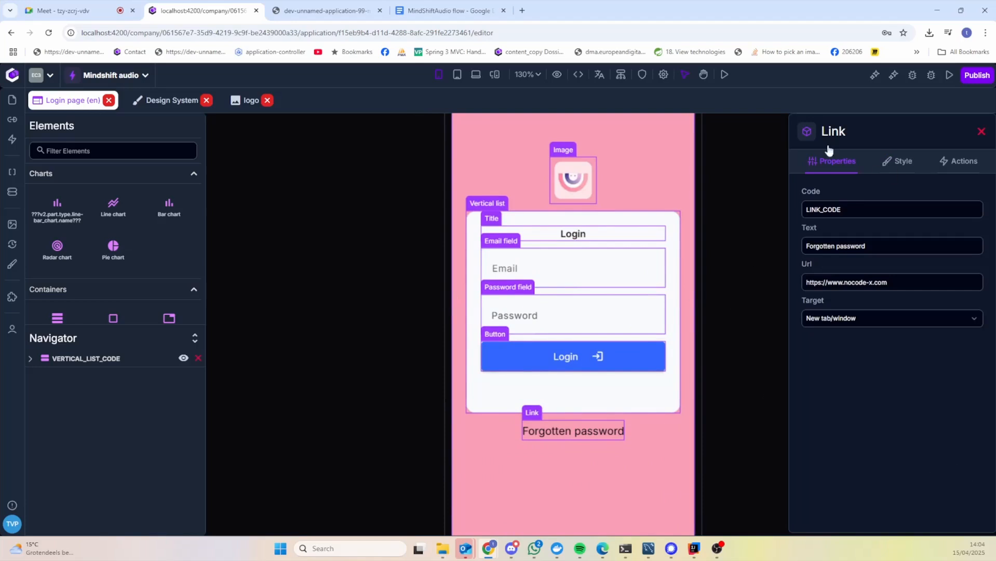
# Step: Switch off Toggle borders on the canvas and open the link's Style settings
pyautogui.click(558, 75)
pyautogui.click(609, 142)
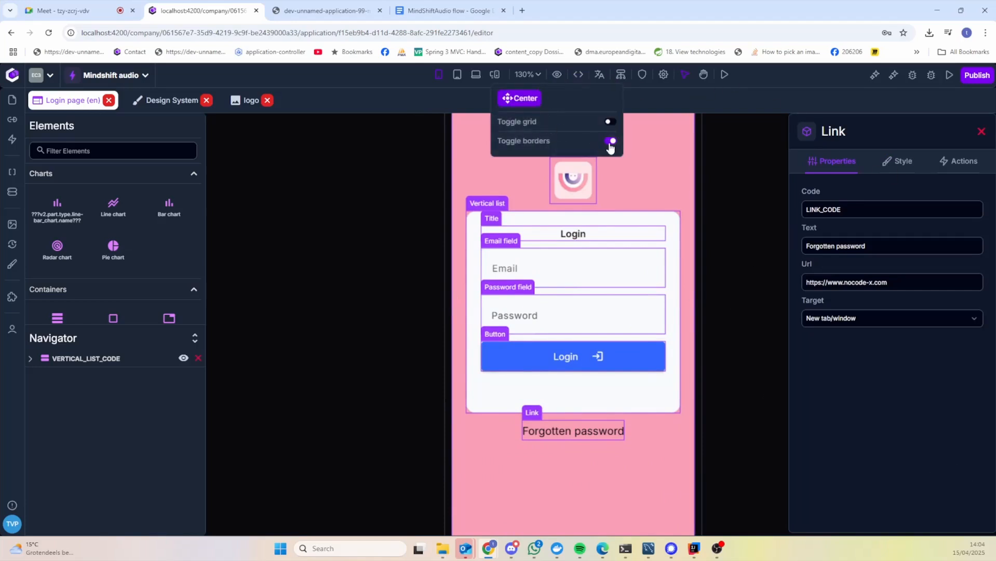
pyautogui.click(894, 165)
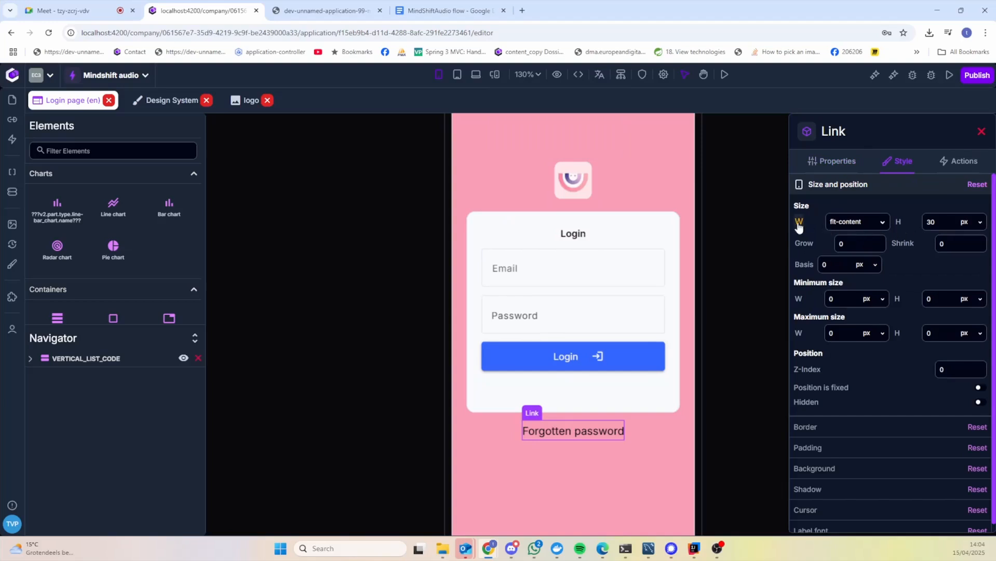
pyautogui.moveTo(798, 226)
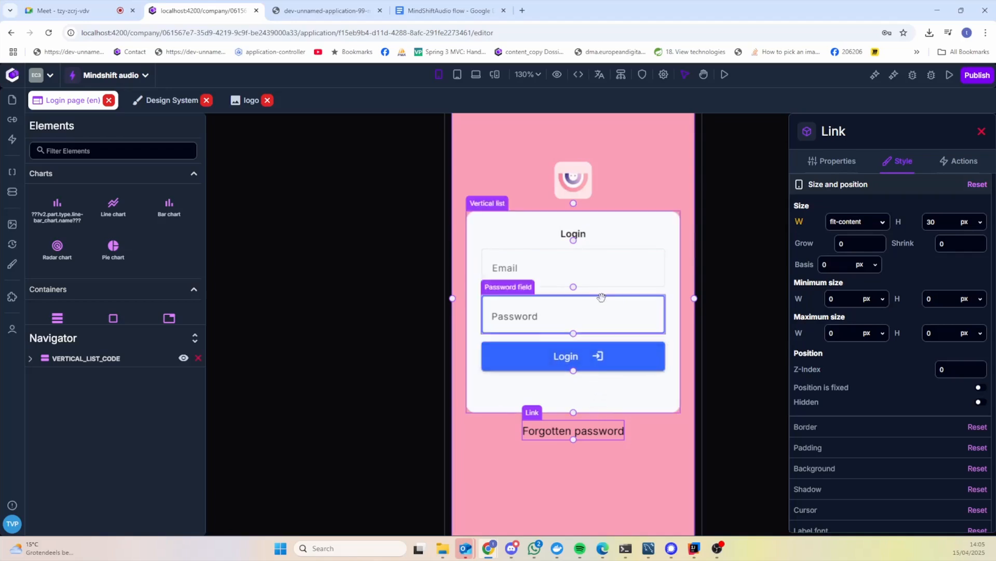
# Step: Change the login card's height from 300 to fit-content, then search the element library for 'link'
pyautogui.click(607, 382)
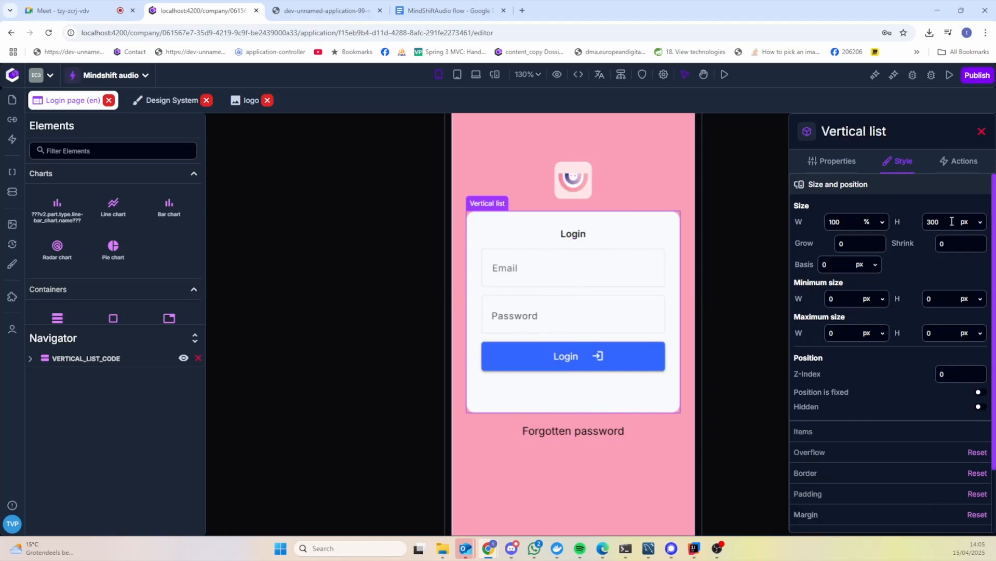
pyautogui.doubleClick(932, 222)
pyautogui.click(967, 222)
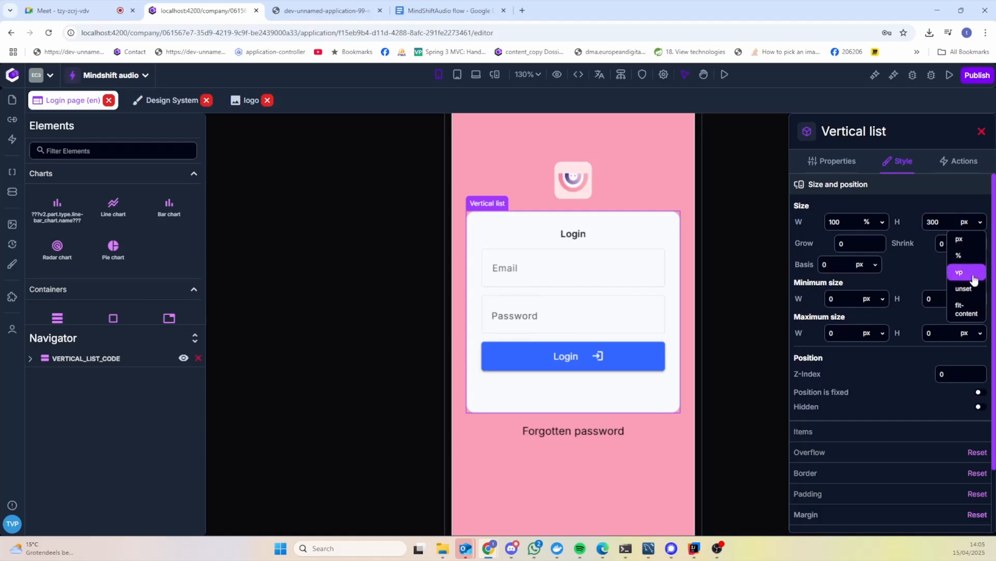
pyautogui.click(967, 307)
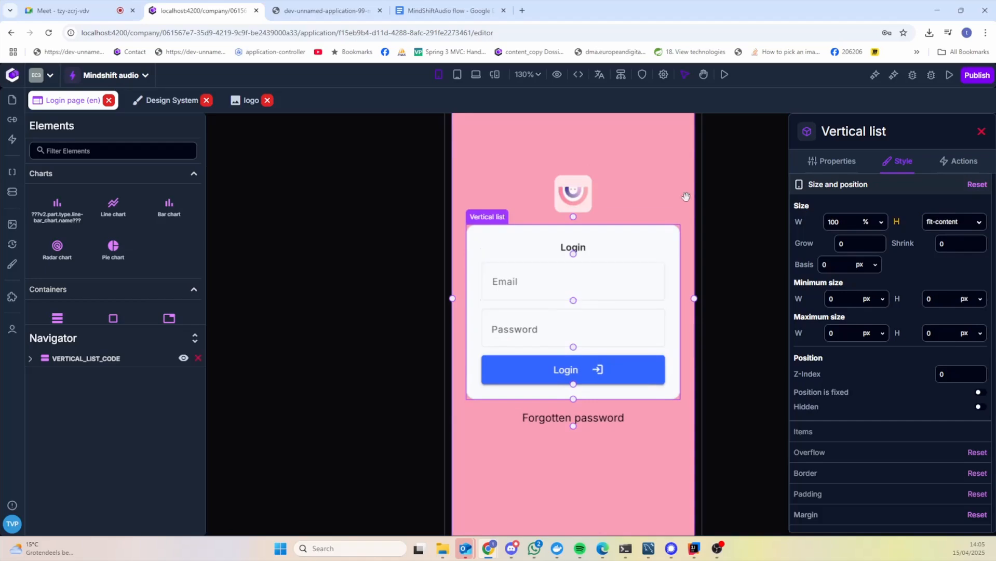
pyautogui.click(100, 150)
pyautogui.write('link')
pyautogui.moveTo(58, 280); pyautogui.dragTo(592, 398)
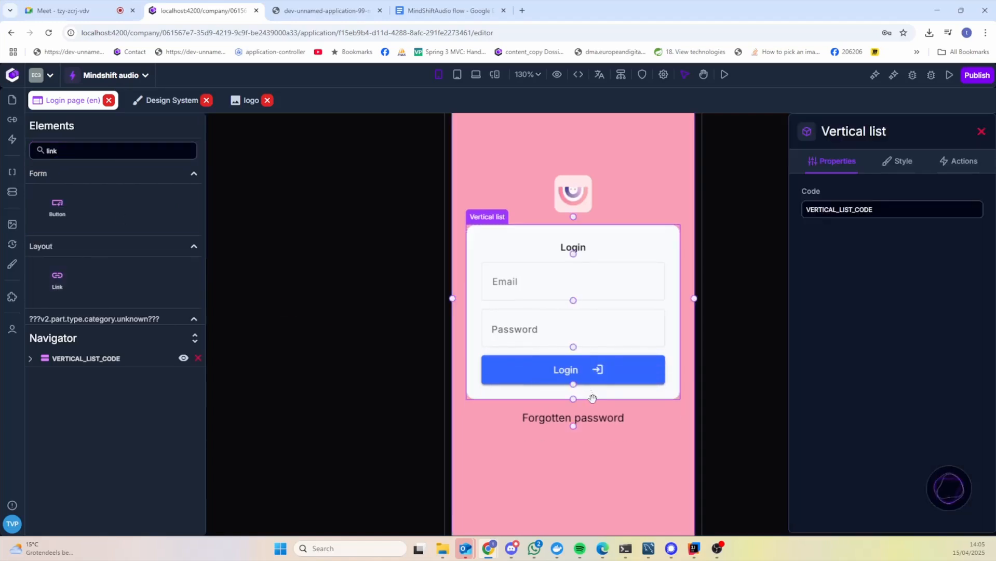
pyautogui.doubleClick(798, 248)
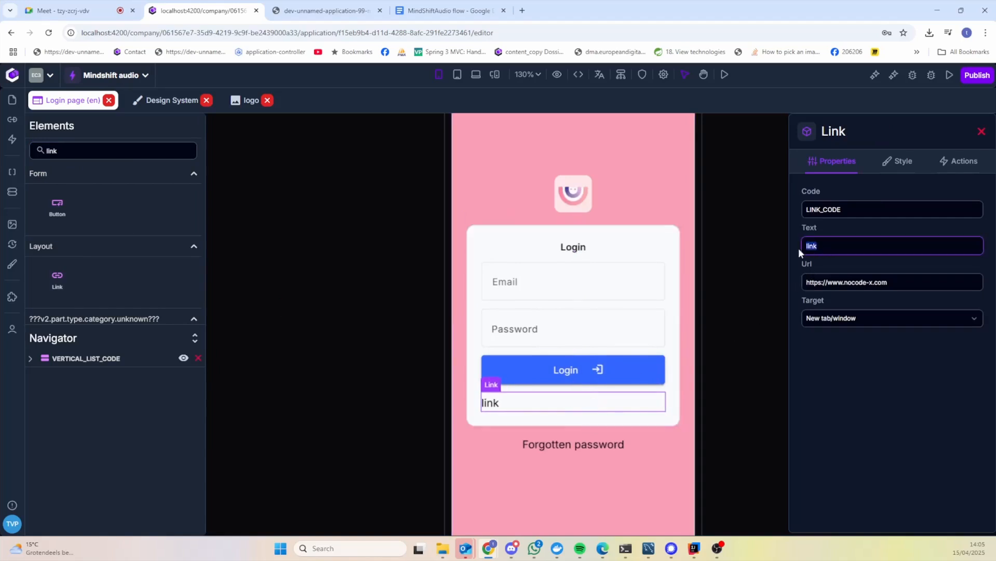
pyautogui.write('Primaciyt')
pyautogui.press('BackSpace')
pyautogui.press('BackSpace')
pyautogui.press('BackSpace')
pyautogui.write('y policy')
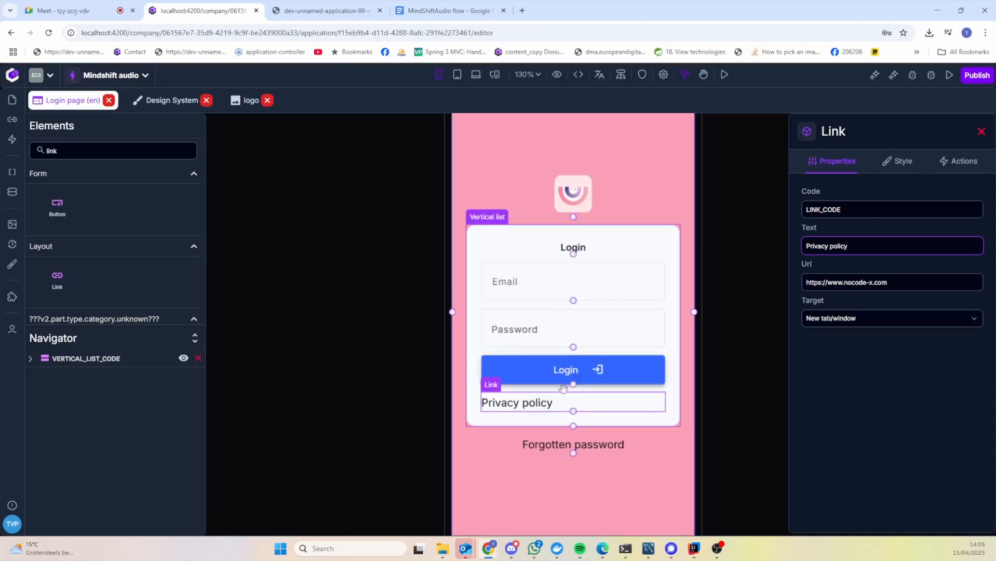
pyautogui.rightClick(587, 399)
pyautogui.click(620, 452)
pyautogui.click(474, 362)
pyautogui.click(512, 361)
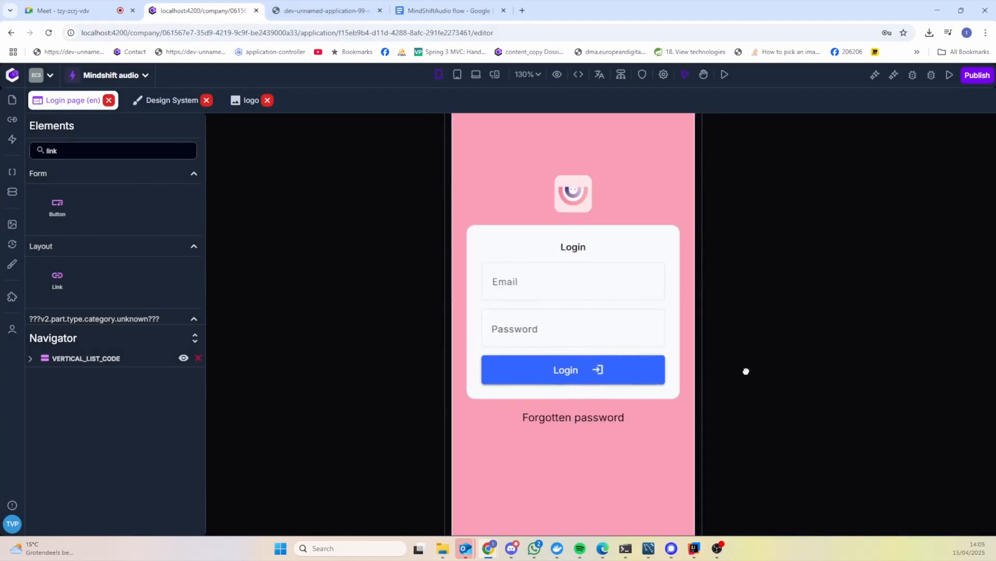
# Step: Give the Forgotten password link font size 10 and an Underline text decoration
pyautogui.click(608, 417)
pyautogui.click(900, 161)
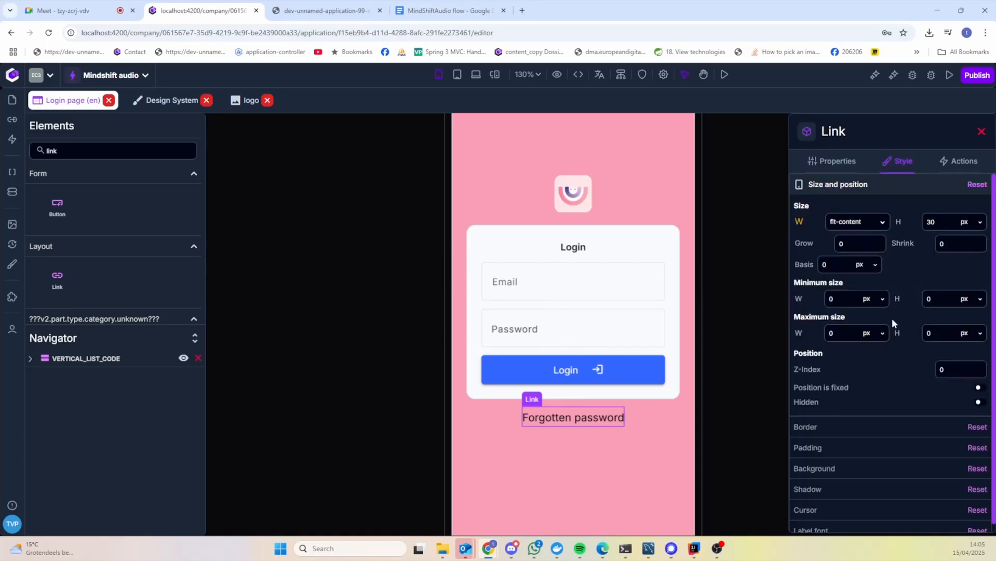
pyautogui.click(834, 518)
pyautogui.write('10')
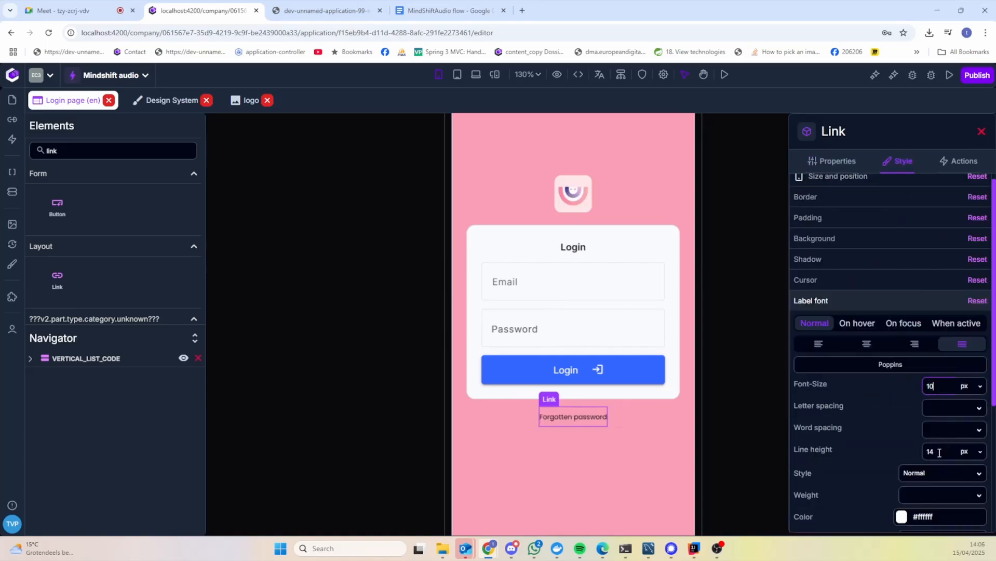
pyautogui.scroll(-3, 993, 410)
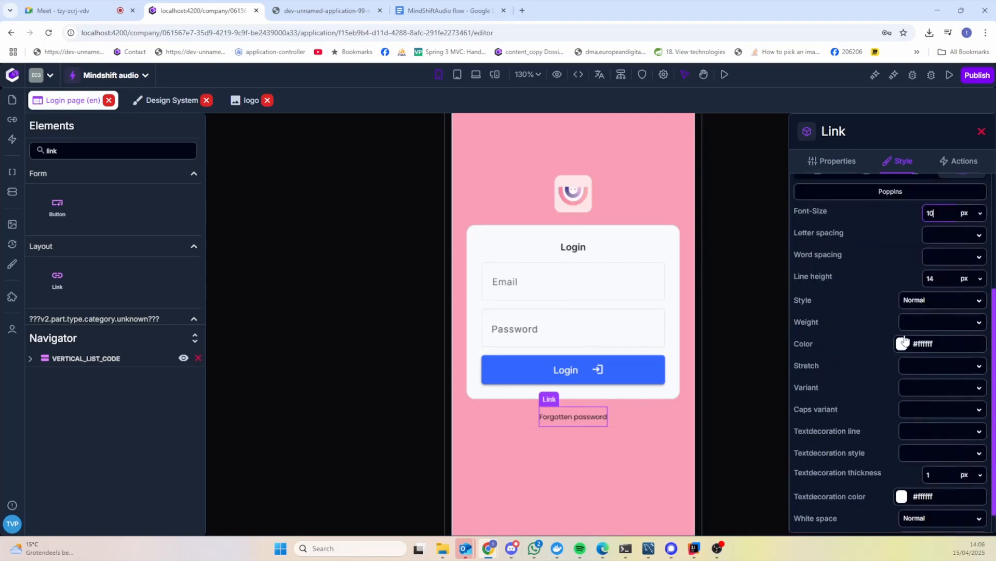
pyautogui.click(922, 441)
pyautogui.scroll(3, 846, 346)
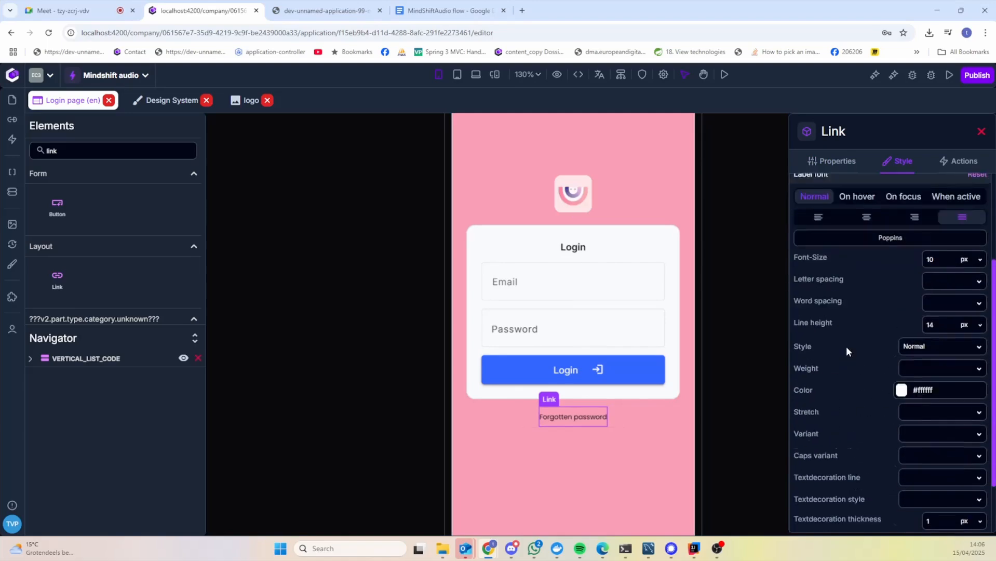
pyautogui.scroll(-3, 895, 365)
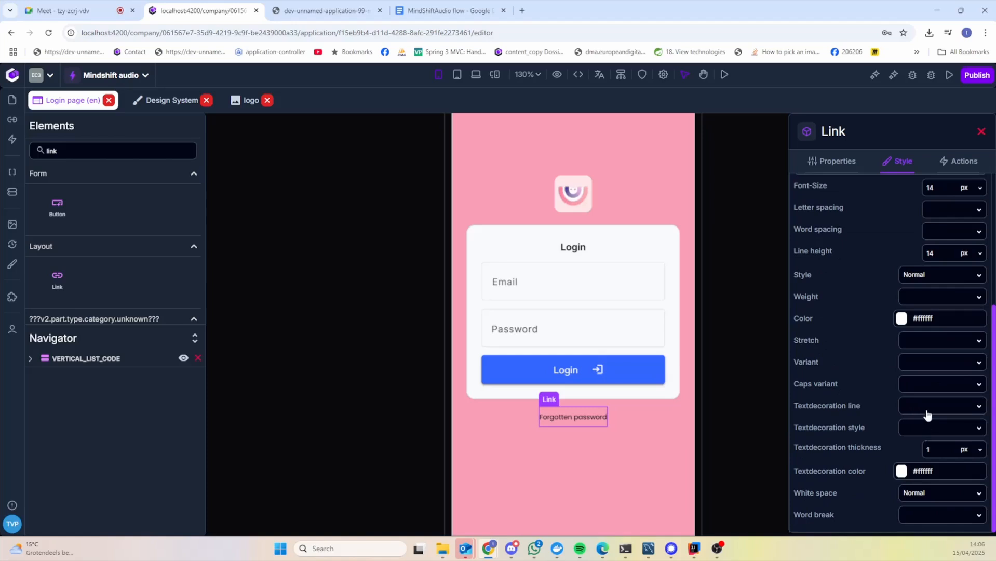
pyautogui.click(926, 410)
pyautogui.click(926, 307)
# Step: Set the link's hover cursor to pointer
pyautogui.scroll(3, 848, 310)
pyautogui.click(836, 289)
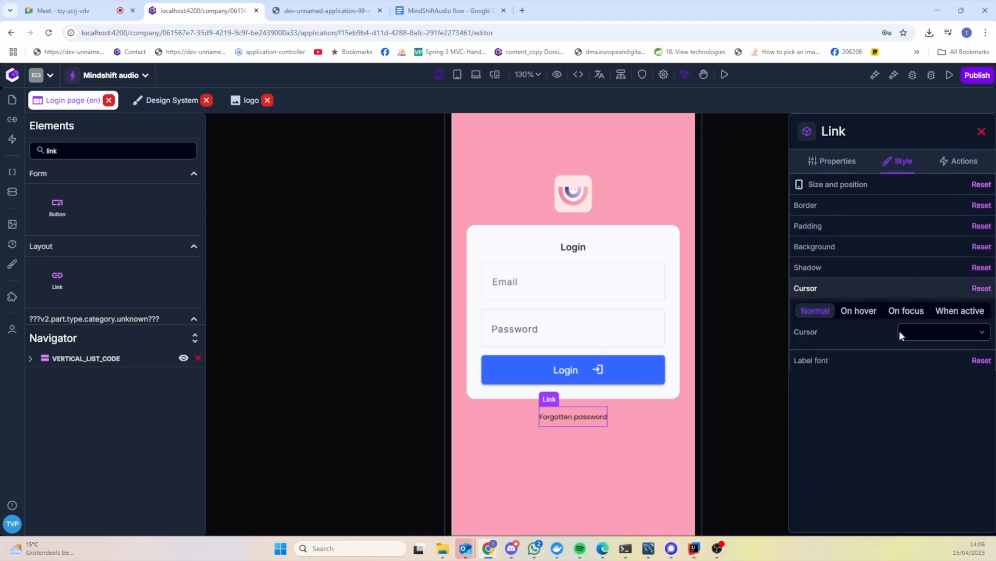
pyautogui.click(907, 333)
pyautogui.click(917, 156)
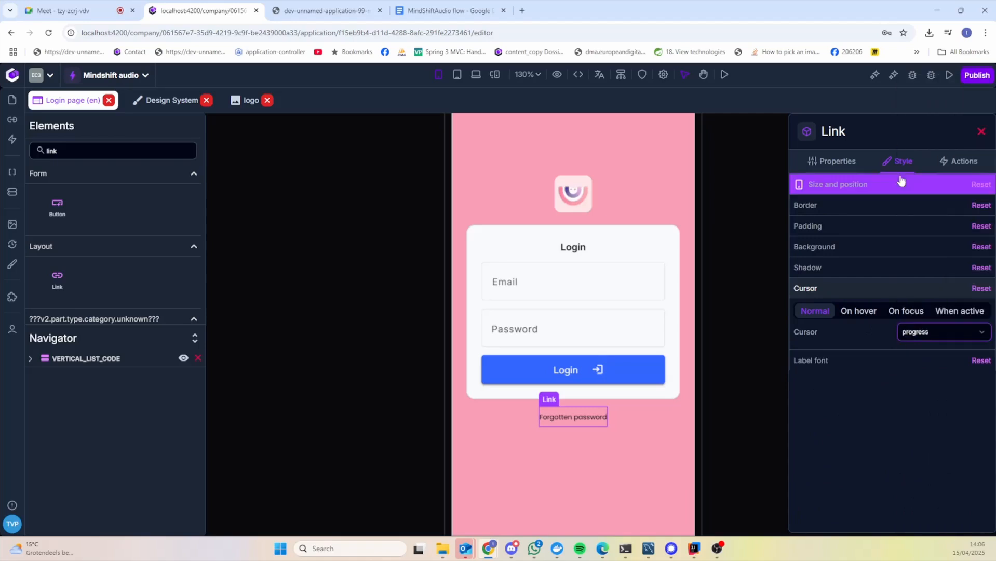
pyautogui.click(924, 334)
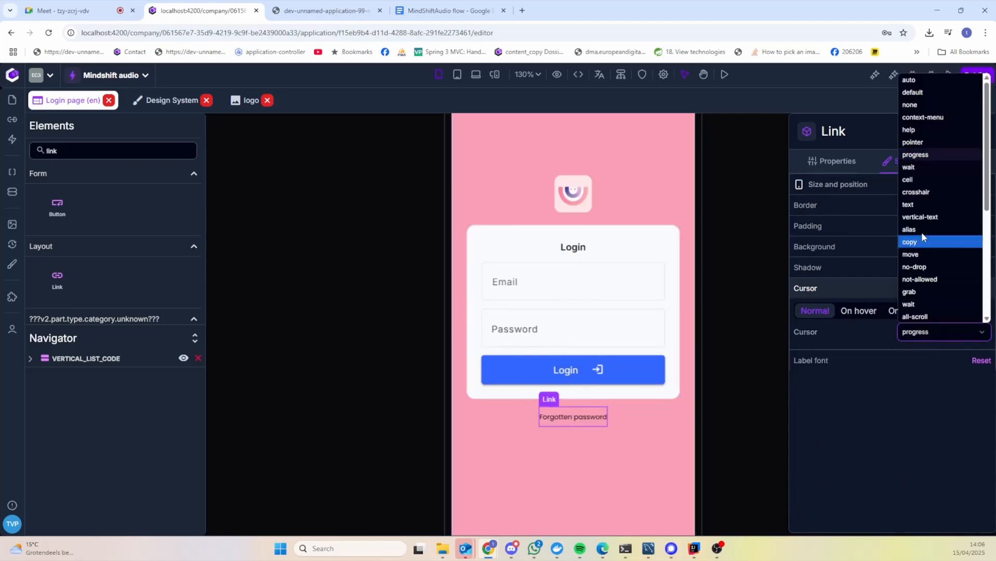
pyautogui.click(914, 147)
pyautogui.click(347, 451)
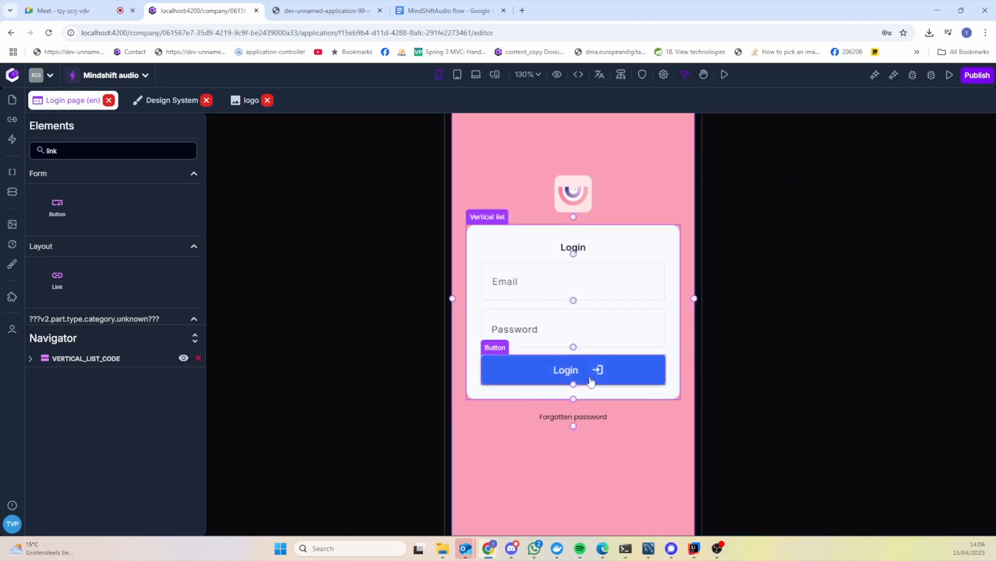
pyautogui.click(322, 11)
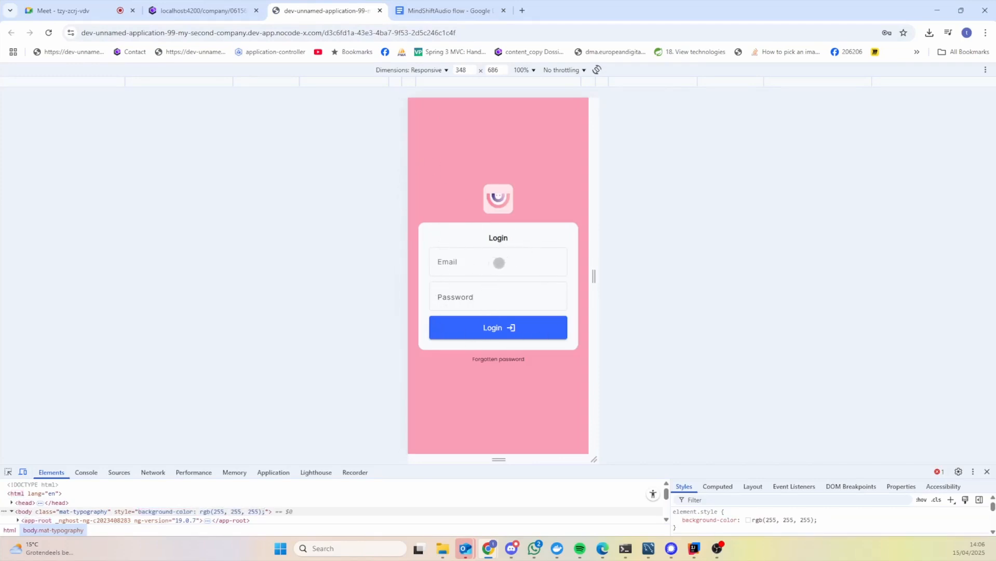
pyautogui.click(491, 262)
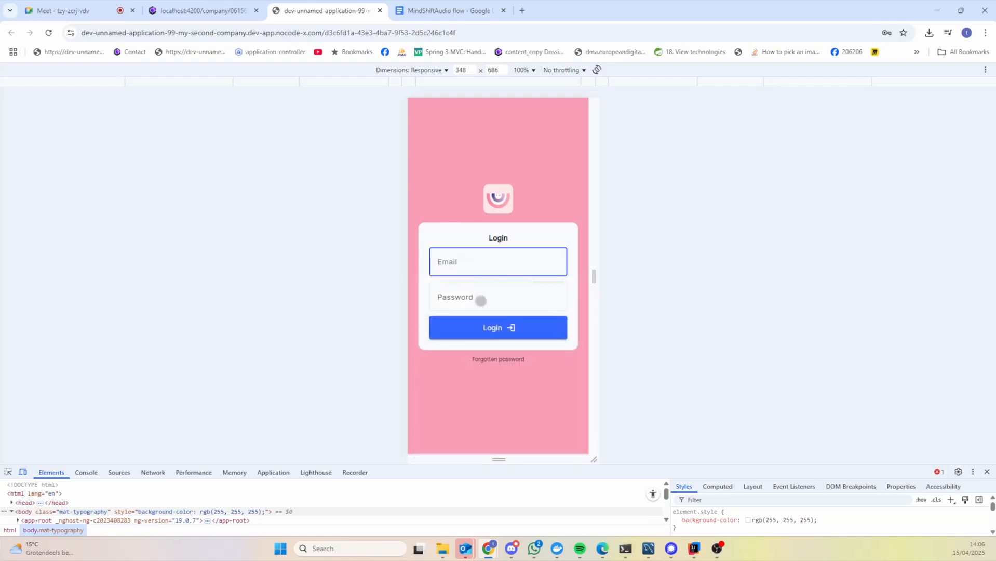
pyautogui.click(447, 294)
pyautogui.click(271, 286)
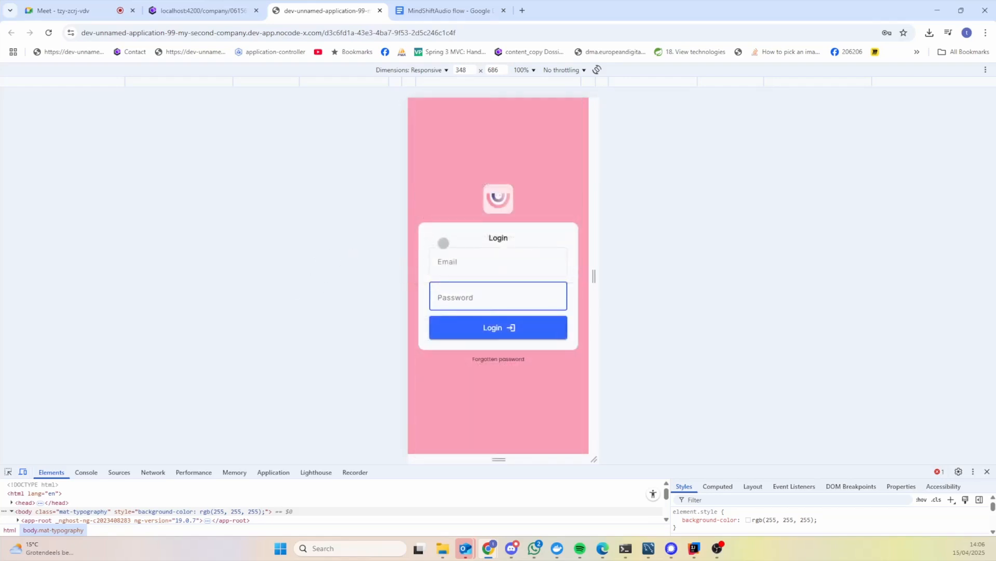
pyautogui.click(217, 6)
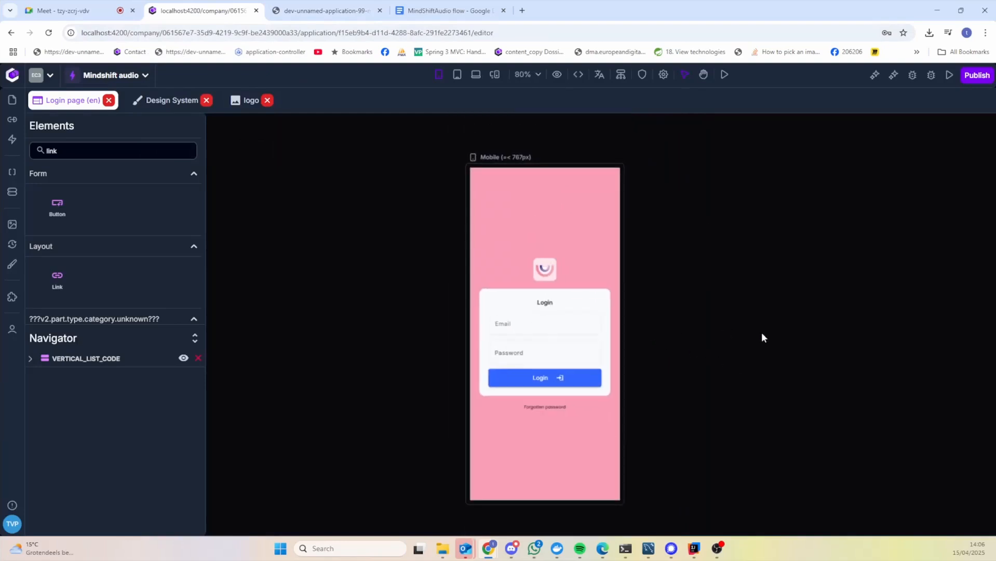
pyautogui.moveTo(722, 360); pyautogui.dragTo(724, 329)
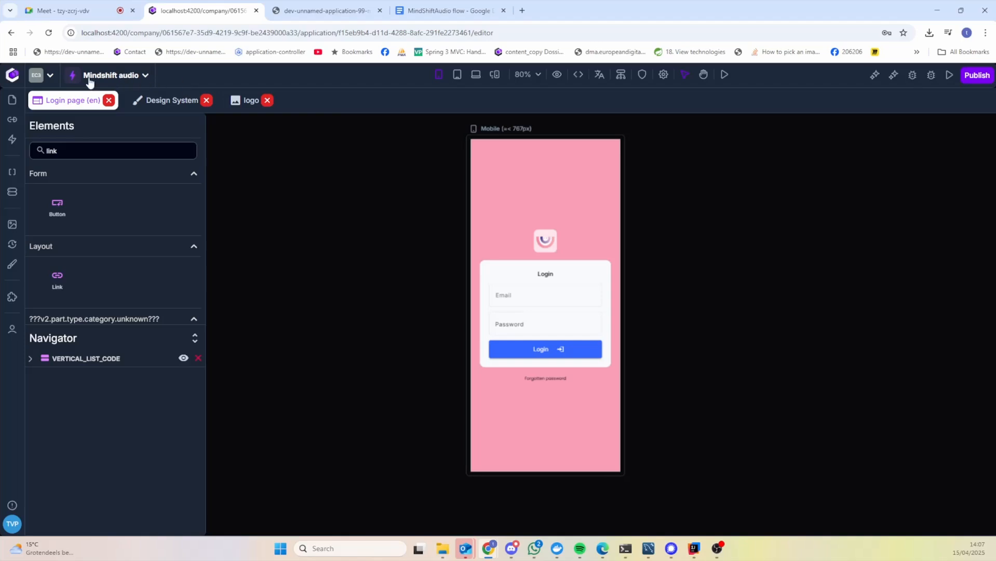
# Step: Open the Een companieke 3 workspace's settings from the workspace dropdown
pyautogui.click(141, 76)
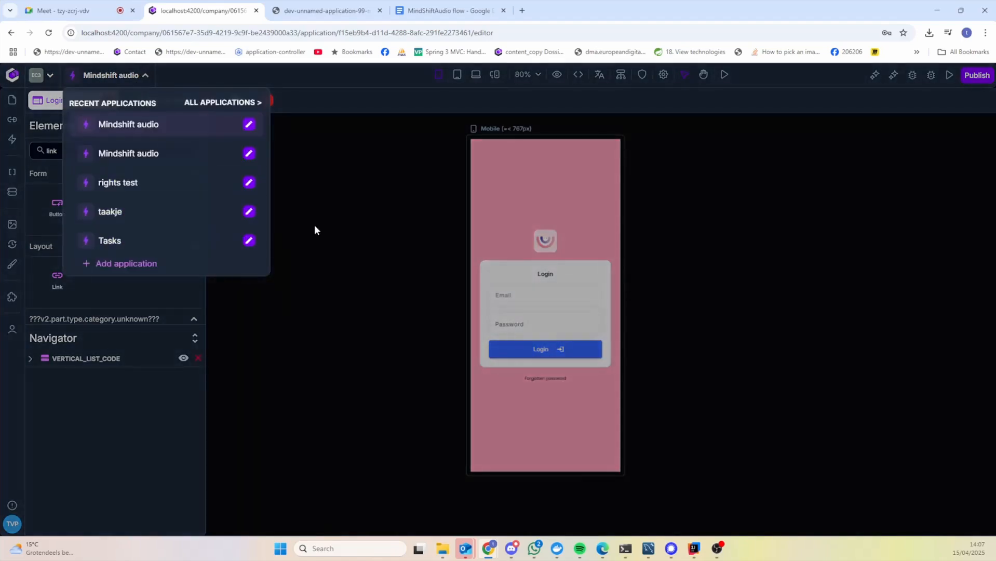
pyautogui.click(277, 187)
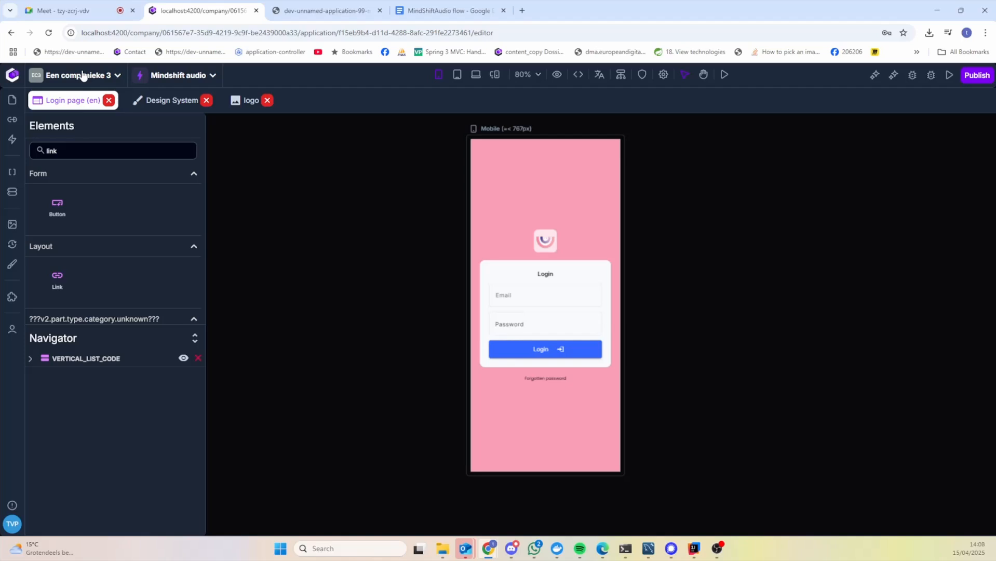
pyautogui.click(82, 76)
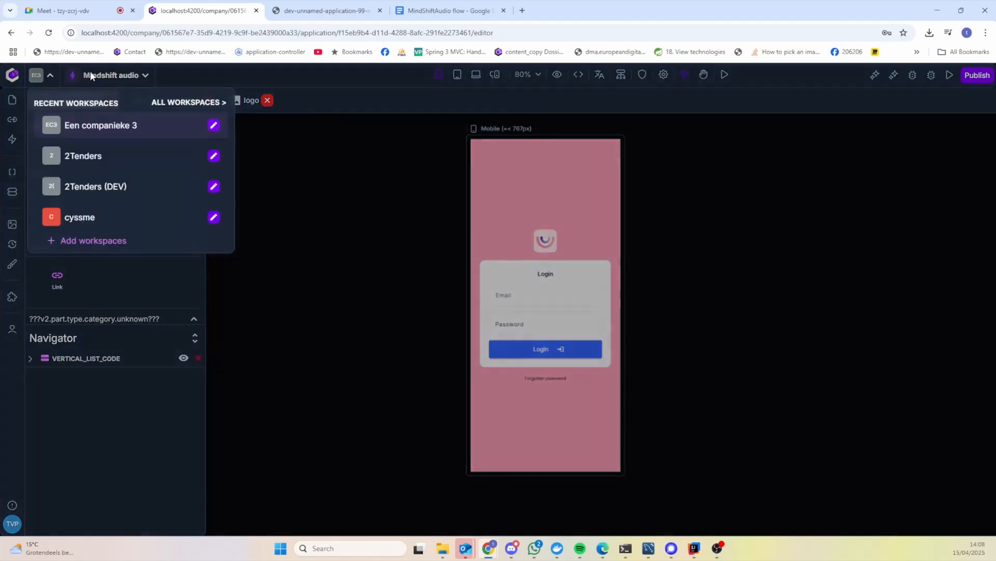
pyautogui.click(214, 128)
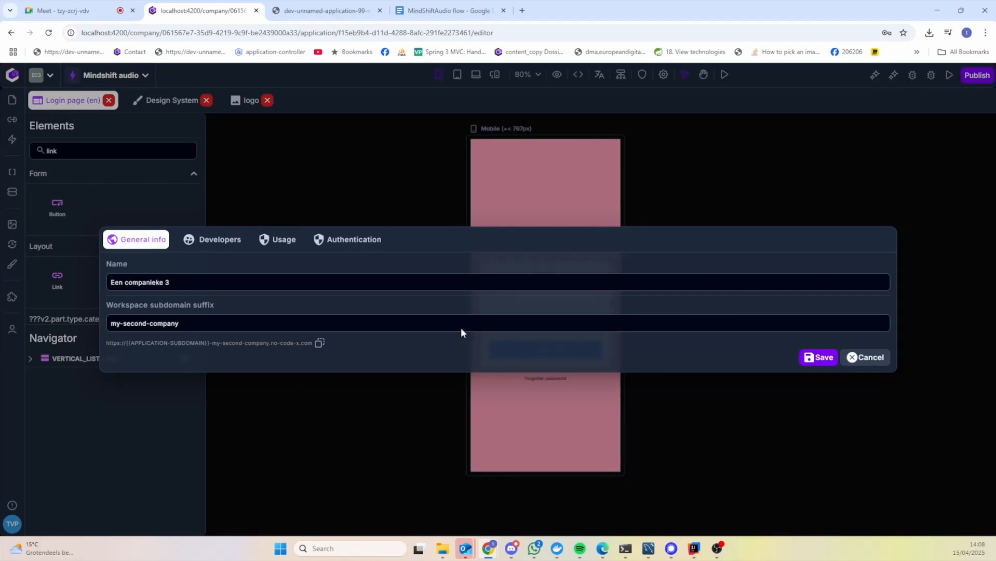
# Step: Look through the workspace's Developers and Usage tabs, then open its Authentication settings
pyautogui.moveTo(178, 275); pyautogui.dragTo(94, 278)
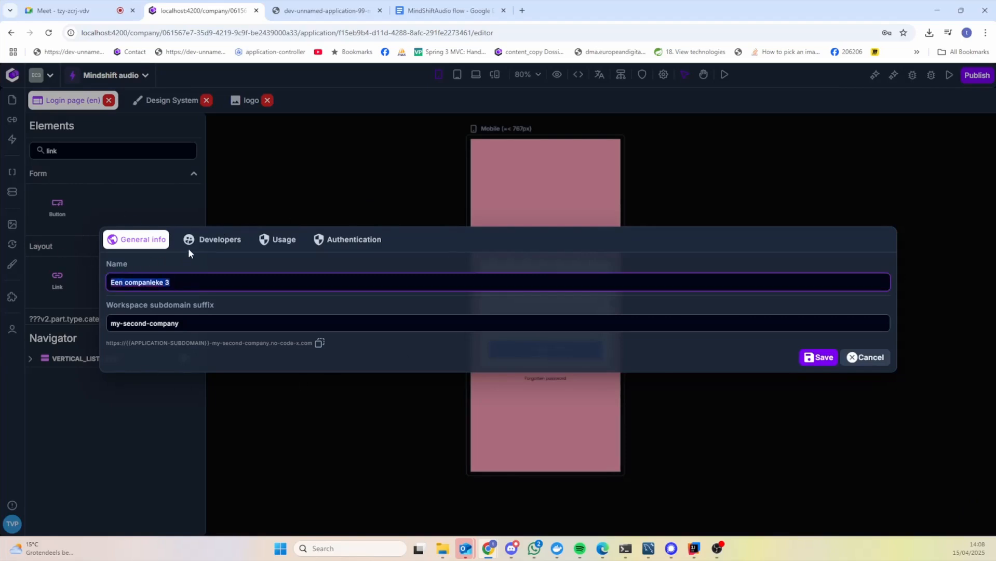
pyautogui.click(206, 241)
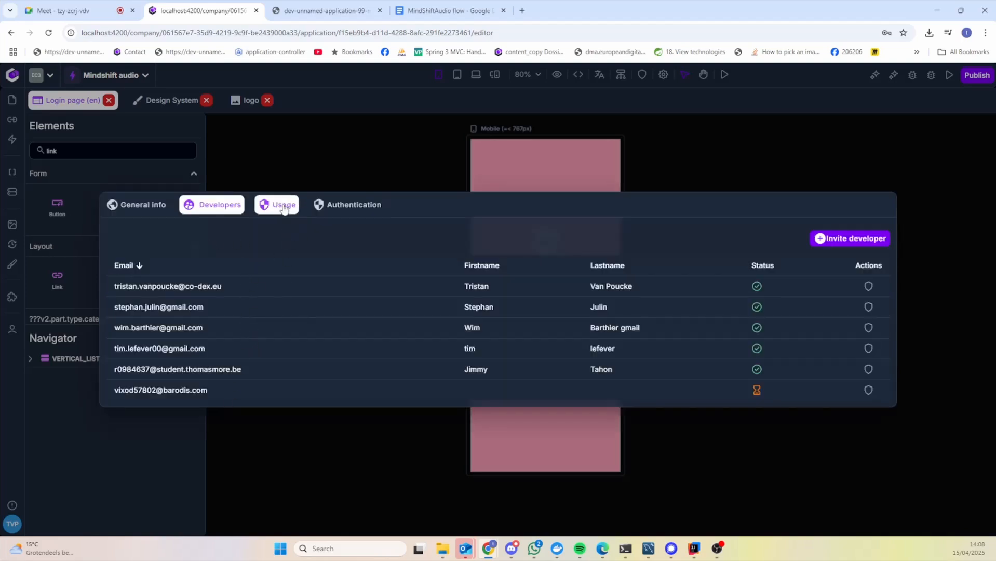
pyautogui.click(283, 207)
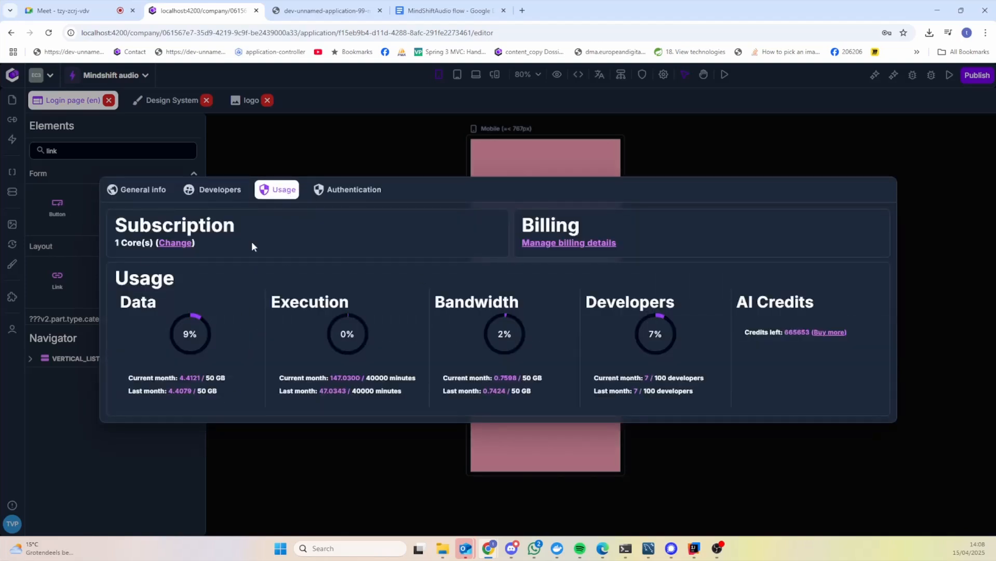
pyautogui.click(335, 192)
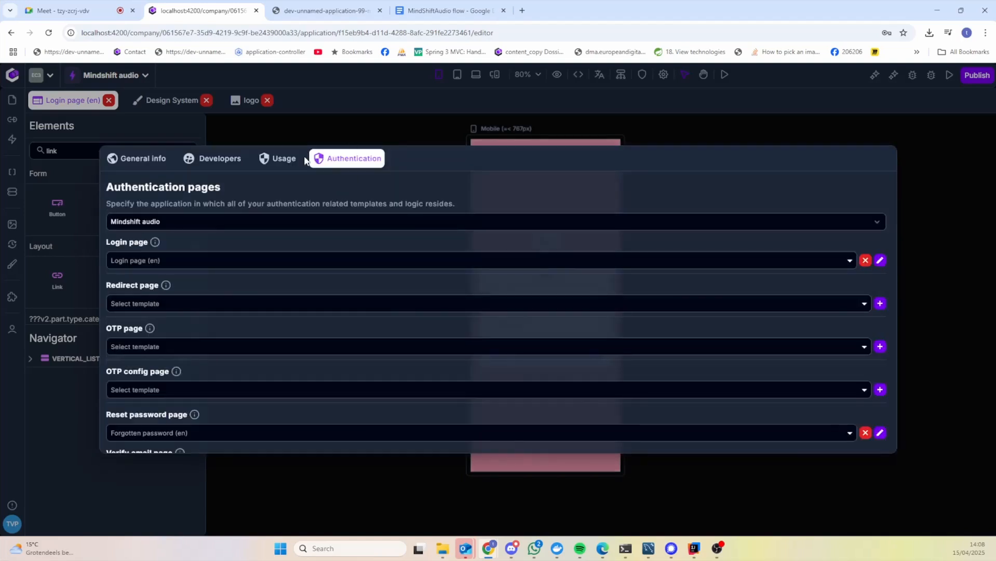
# Step: Pick Mindshift audio as the authentication application and Login page (en) as its login template
pyautogui.click(555, 217)
pyautogui.click(566, 198)
pyautogui.click(453, 222)
pyautogui.scroll(-5, 434, 302)
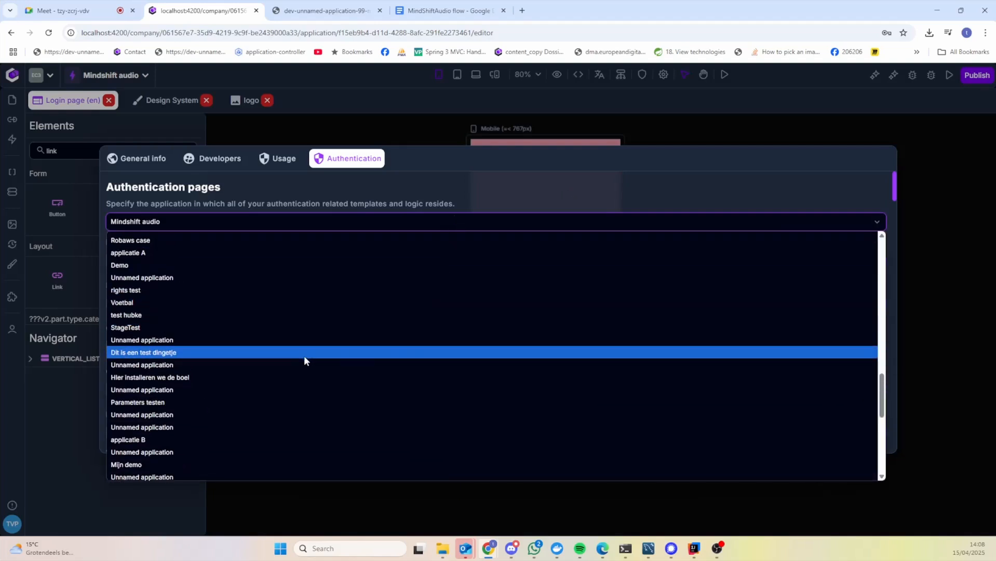
pyautogui.press('m')
pyautogui.press('m')
pyautogui.press('m')
pyautogui.press('m')
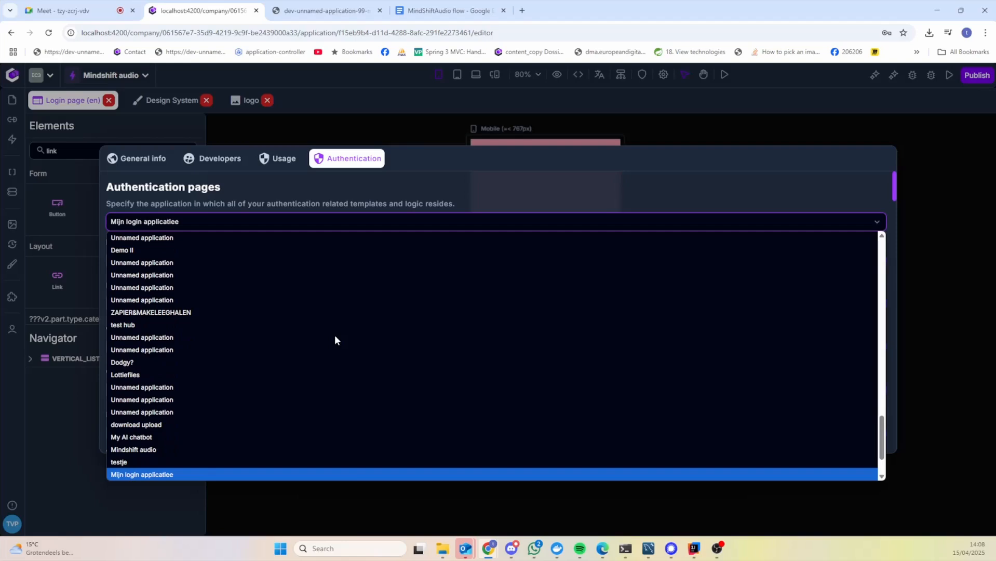
pyautogui.click(207, 449)
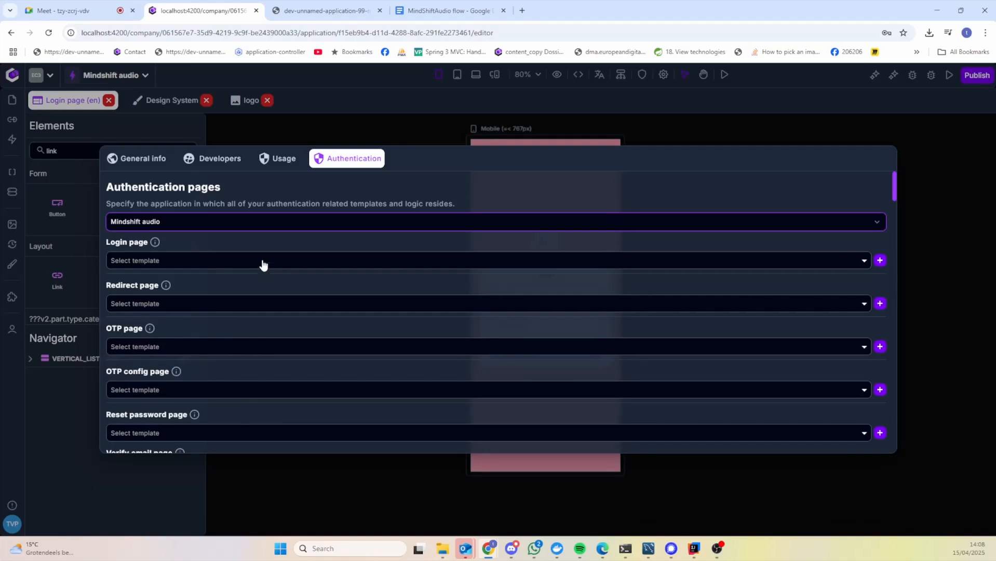
pyautogui.moveTo(112, 242)
pyautogui.click(278, 258)
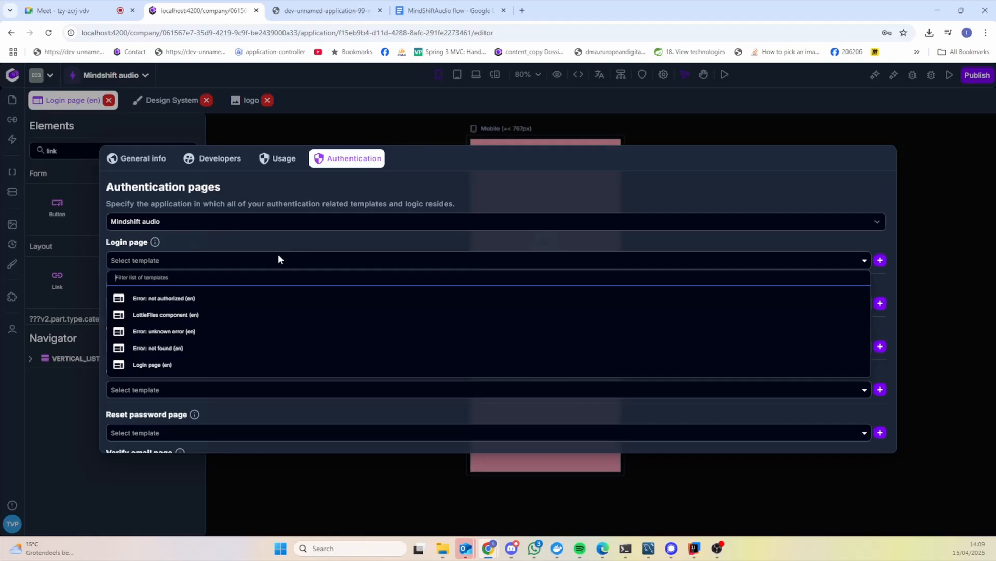
pyautogui.click(224, 365)
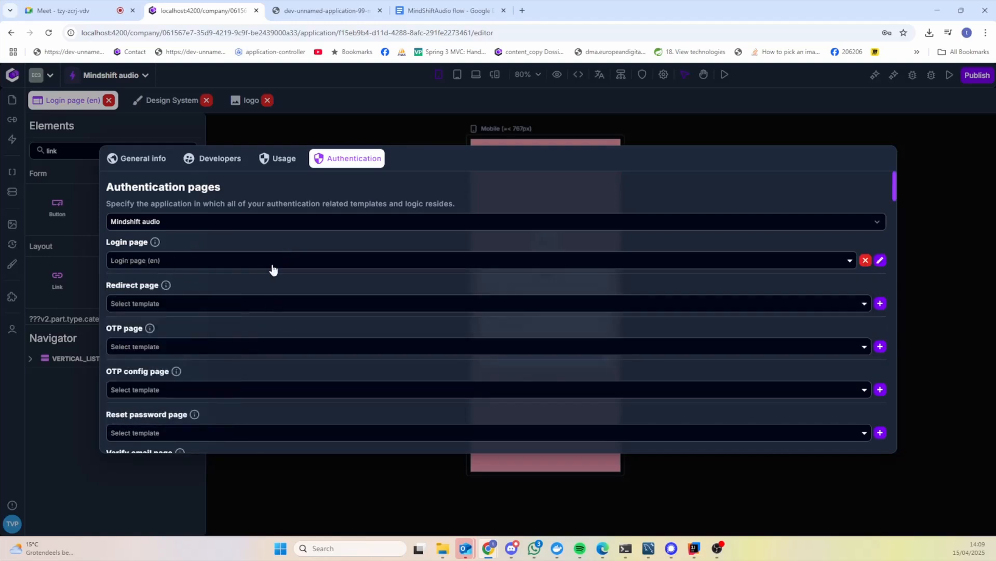
# Step: Save the authentication settings at the bottom of the tab and close the workspace settings dialog
pyautogui.scroll(-7, 272, 269)
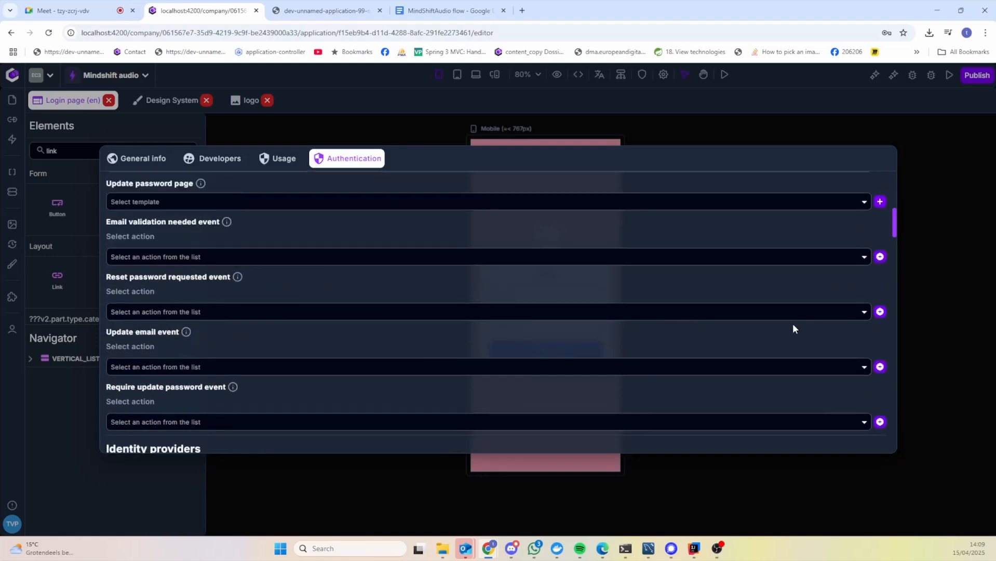
pyautogui.moveTo(893, 225); pyautogui.dragTo(893, 202)
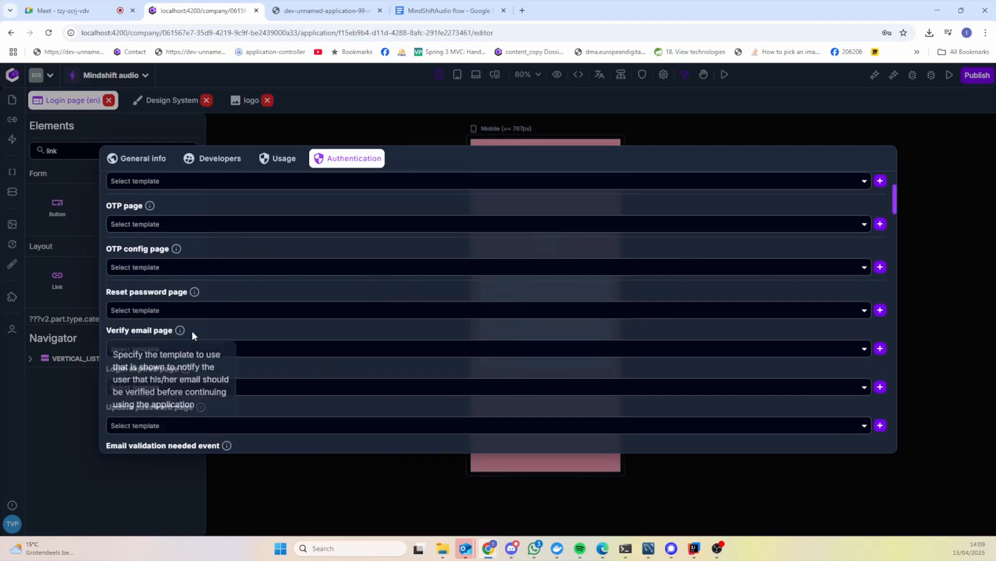
pyautogui.scroll(-3, 268, 337)
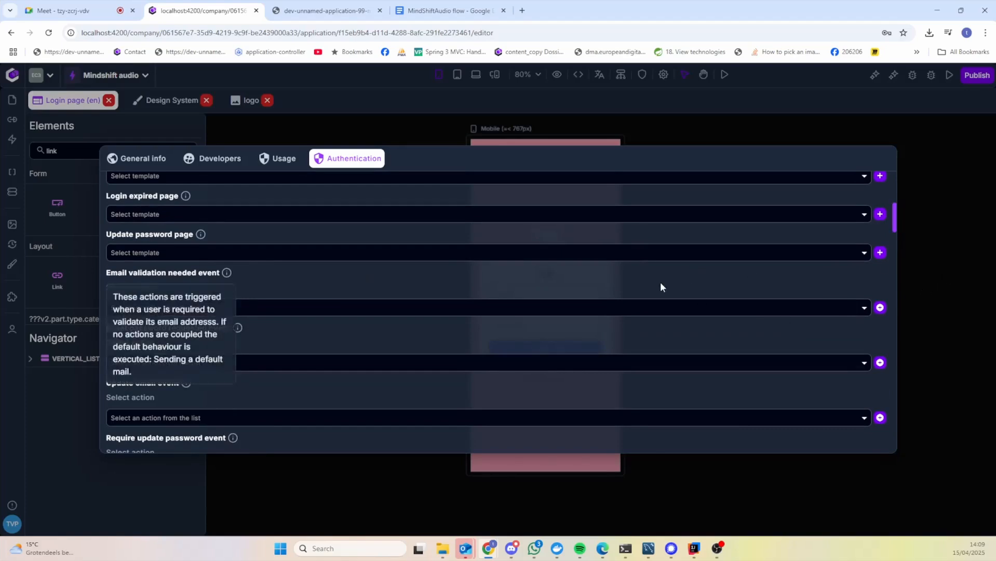
pyautogui.scroll(-15, 662, 278)
pyautogui.scroll(-10, 744, 344)
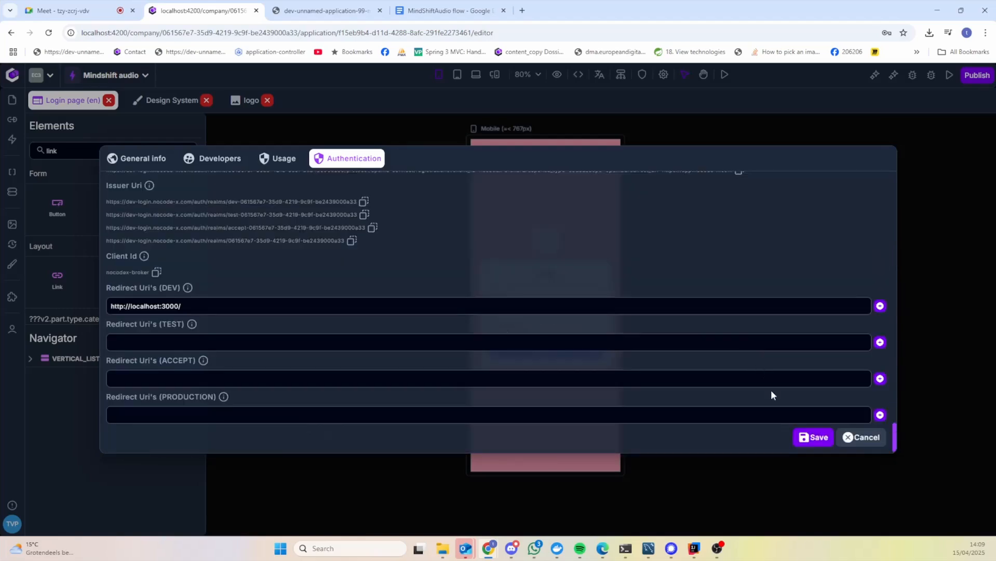
pyautogui.click(812, 439)
pyautogui.click(725, 481)
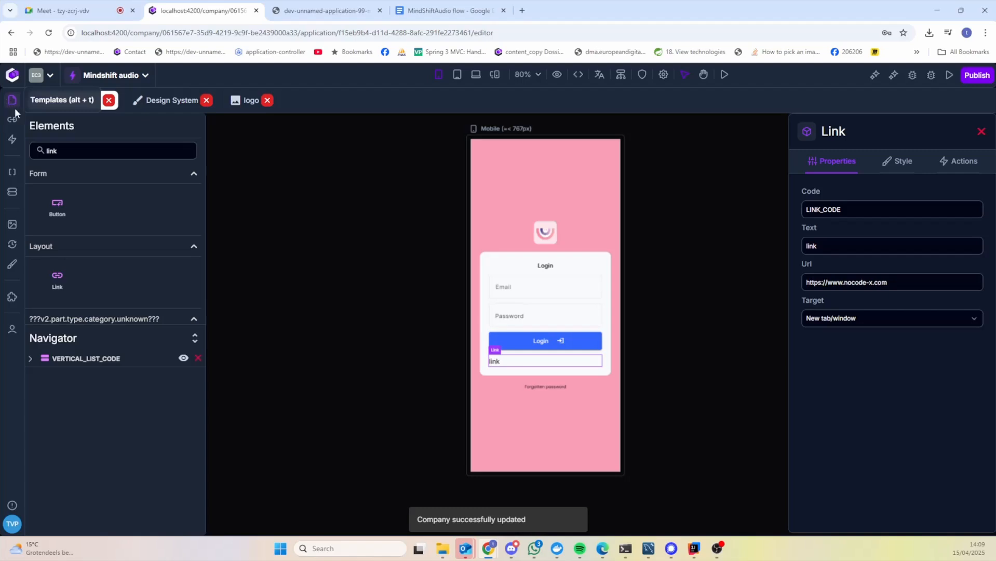
# Step: Create a new web page template named Root from the Templates list
pyautogui.click(9, 101)
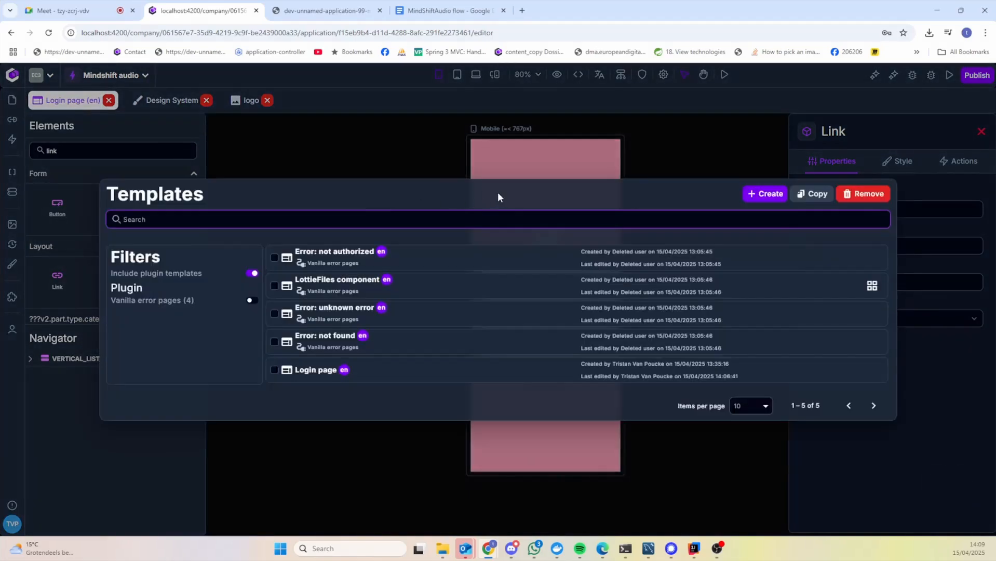
pyautogui.click(773, 195)
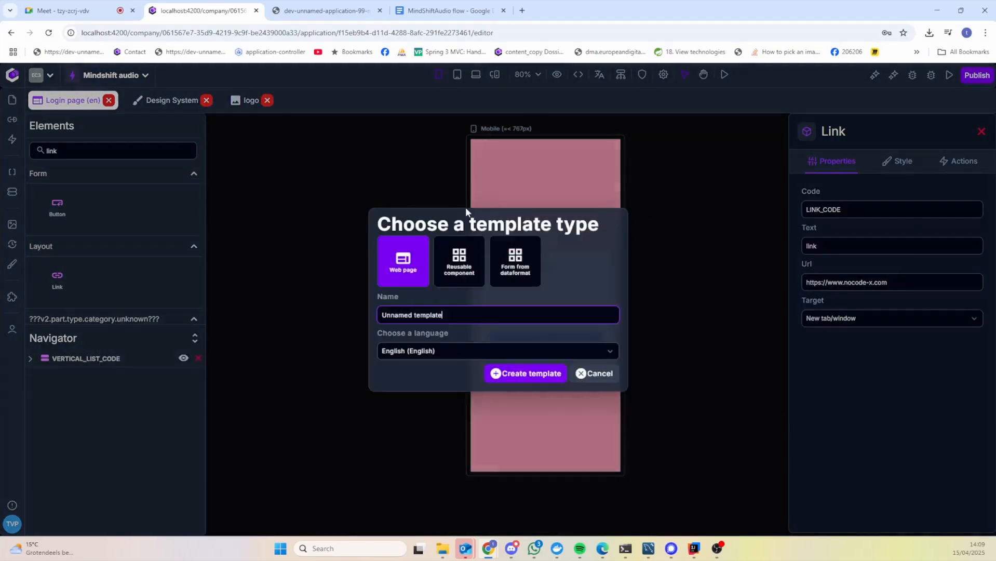
pyautogui.tripleClick(482, 312)
pyautogui.write('Root')
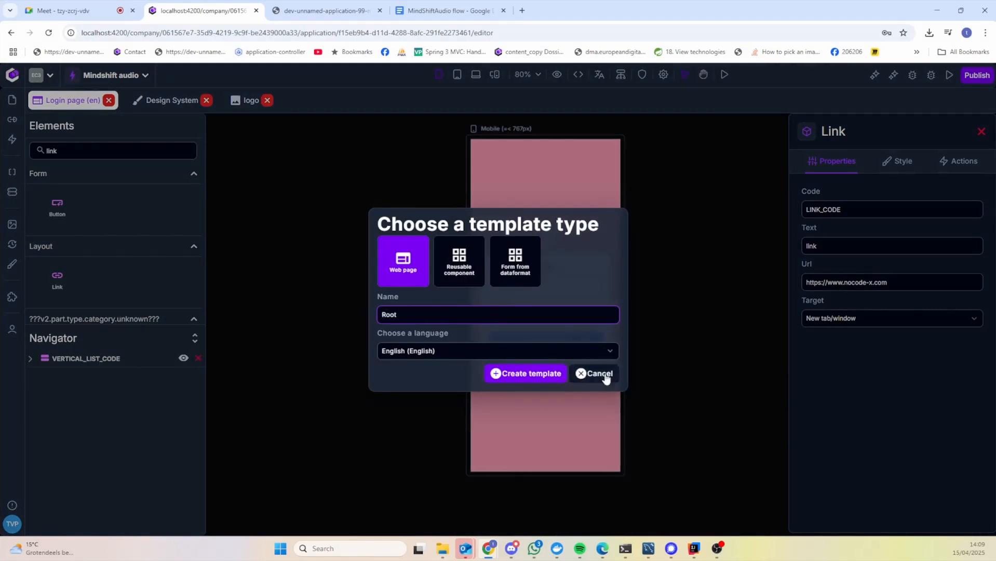
pyautogui.click(522, 375)
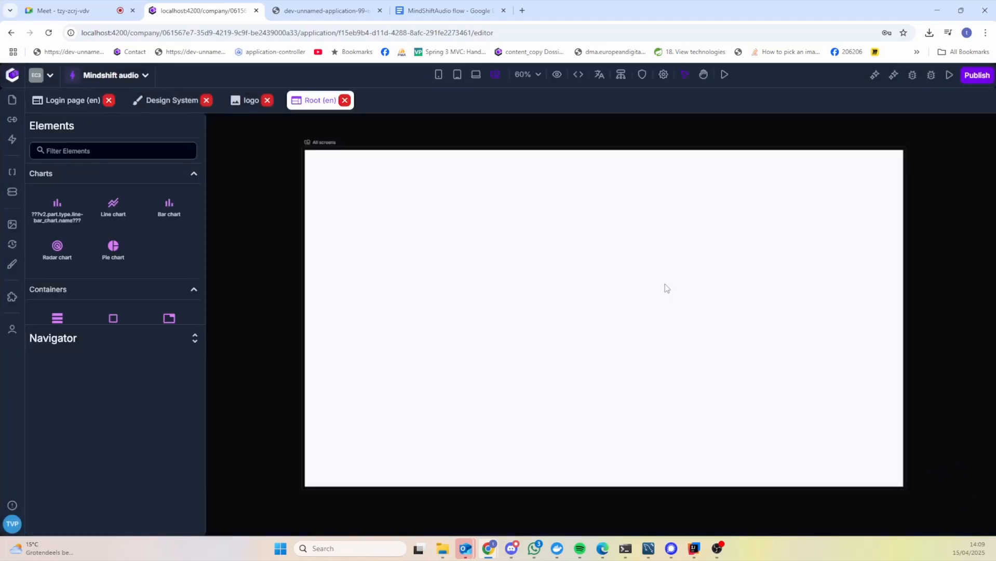
pyautogui.click(139, 153)
# Step: Place a Title element reading 'Yes we are in' near the top centre and check its authentication overlay
pyautogui.write('b')
pyautogui.press('BackSpace')
pyautogui.write('tit')
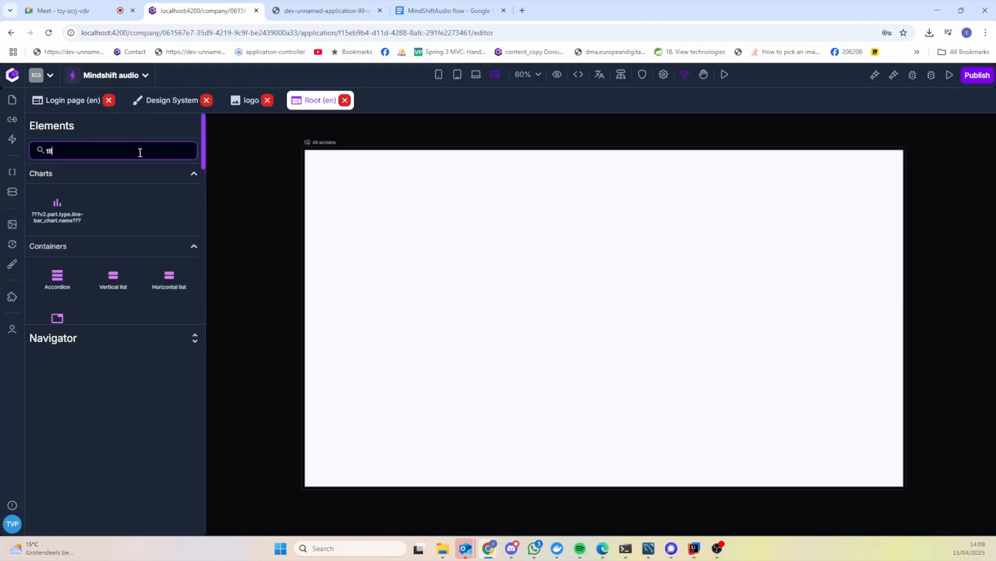
pyautogui.moveTo(52, 218); pyautogui.dragTo(598, 252)
pyautogui.tripleClick(852, 246)
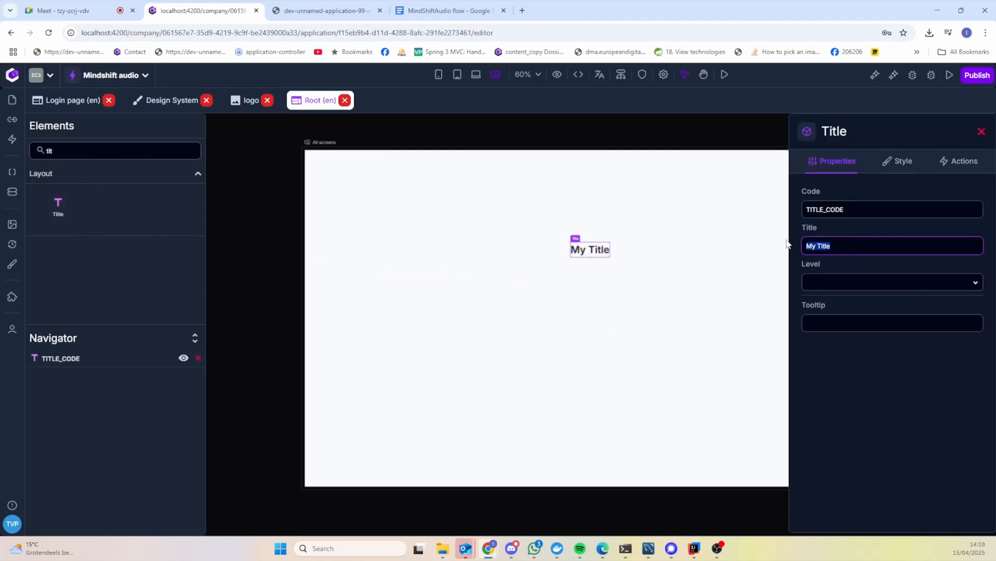
pyautogui.write('Yes we are in')
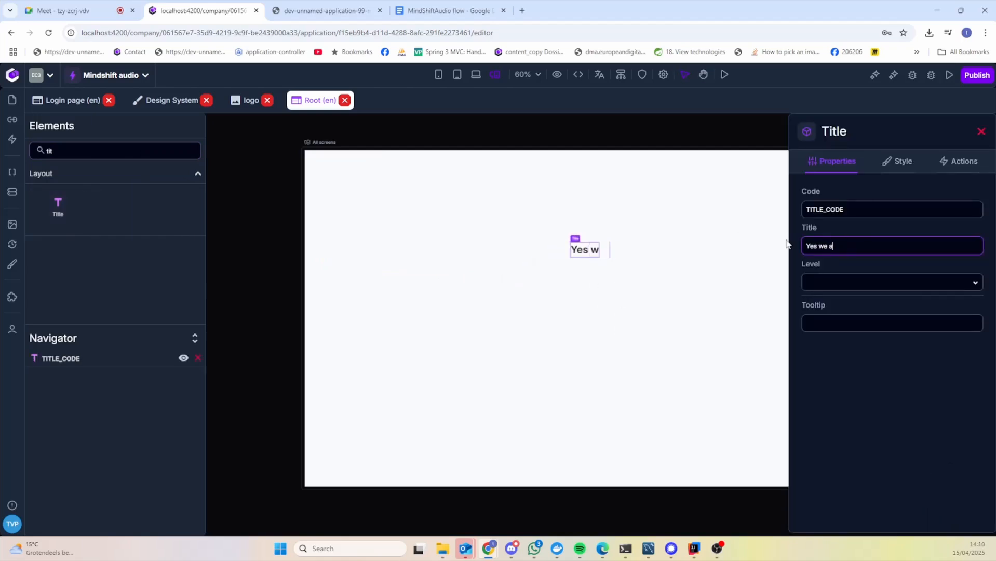
pyautogui.moveTo(608, 247); pyautogui.dragTo(595, 236)
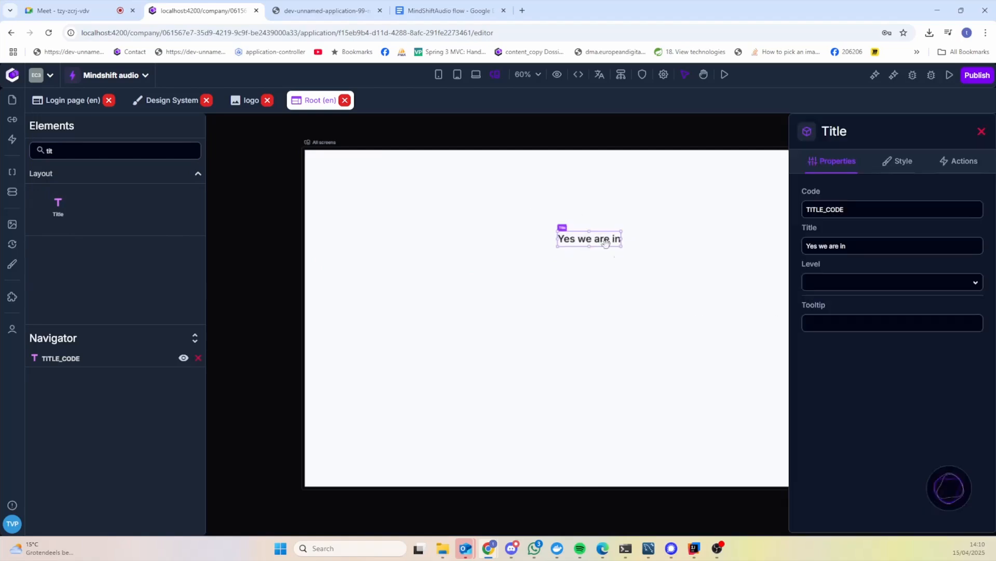
pyautogui.click(627, 289)
pyautogui.click(644, 75)
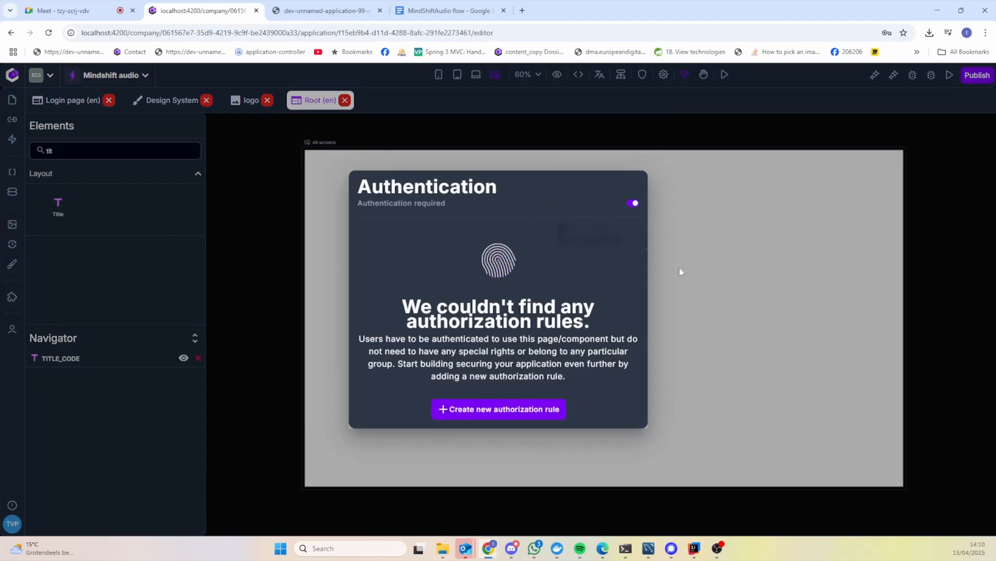
pyautogui.click(711, 211)
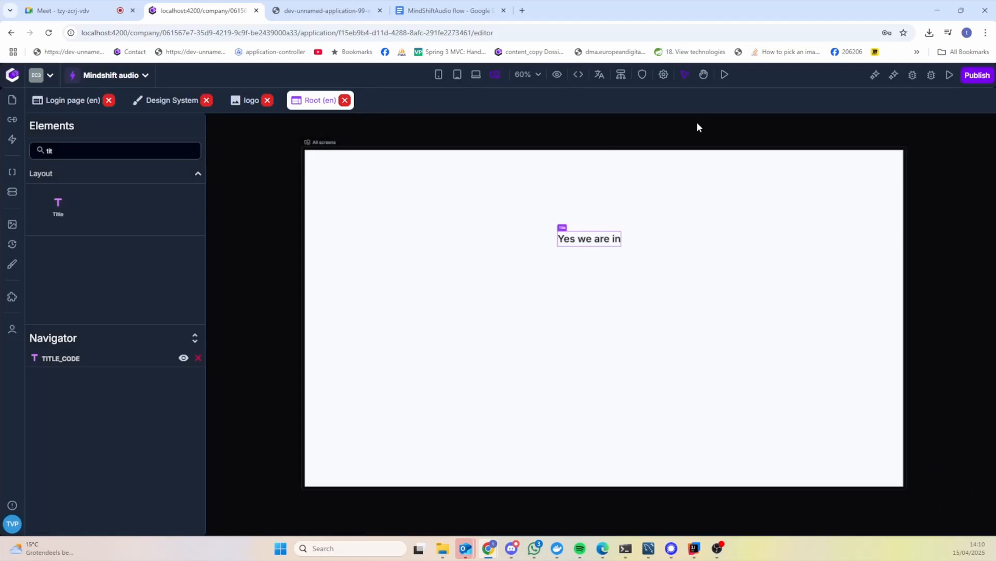
# Step: Preview the Root page in a new browser tab with developer tools open
pyautogui.click(725, 78)
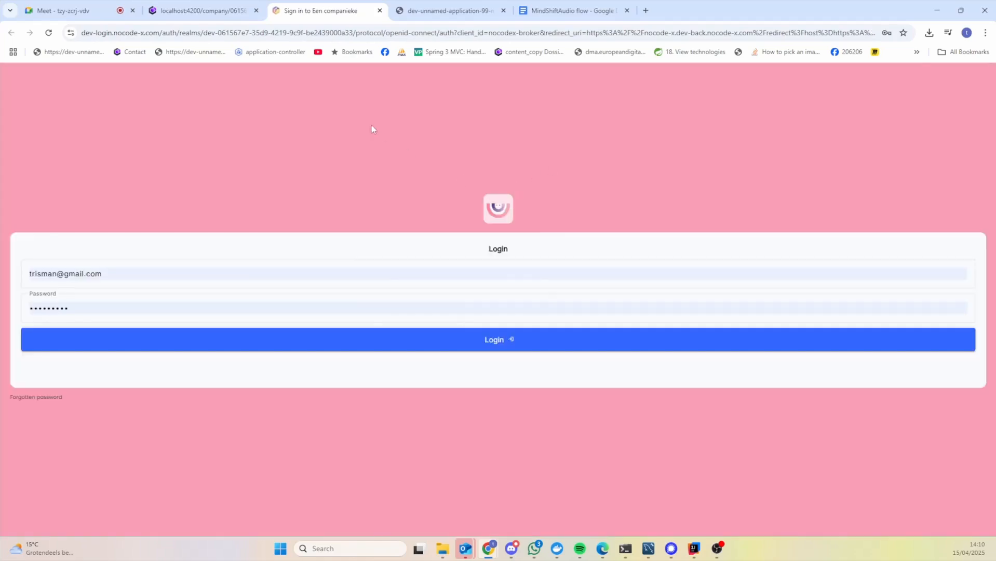
pyautogui.rightClick(372, 129)
pyautogui.click(436, 345)
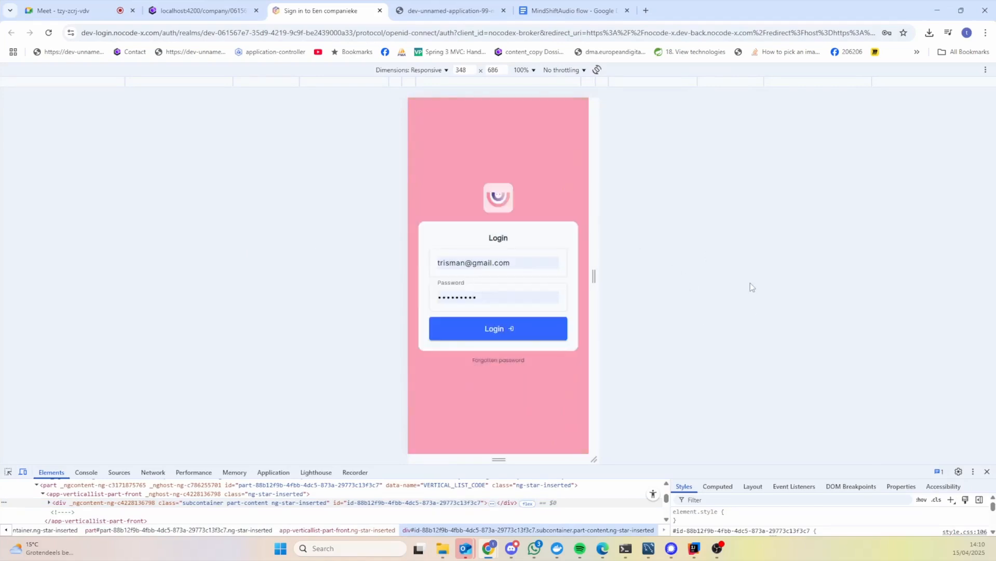
# Step: Fill the login form with the saved credentials and submit it
pyautogui.click(522, 264)
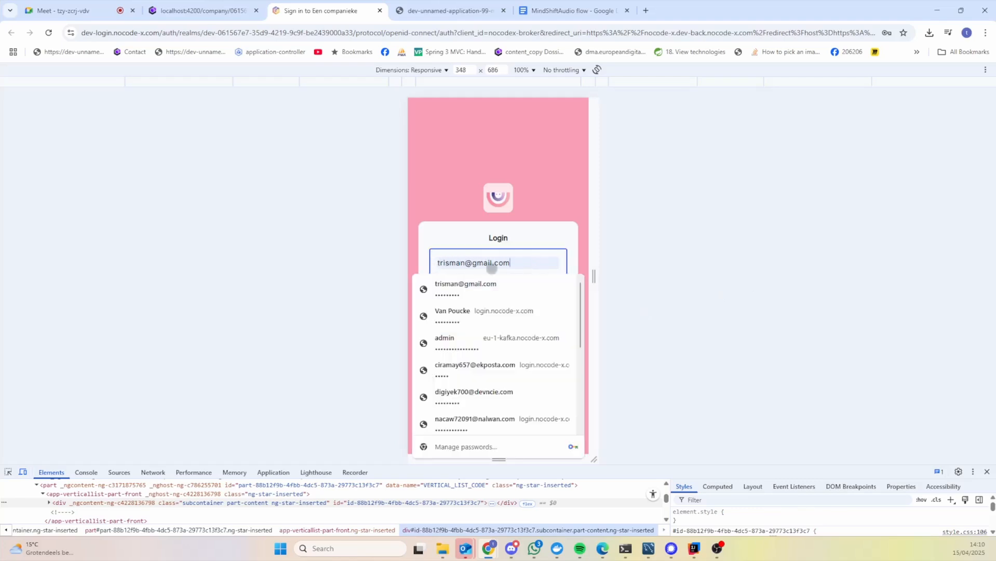
pyautogui.click(699, 281)
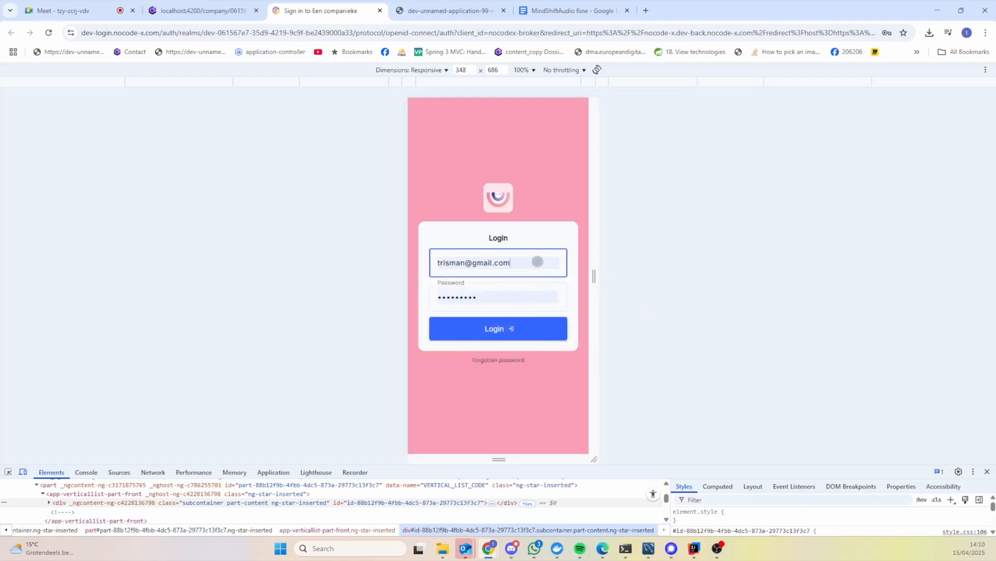
pyautogui.tripleClick(538, 262)
pyautogui.click(538, 286)
pyautogui.click(537, 329)
pyautogui.click(530, 314)
# Step: Reset zoom to 100%, resize the responsive preview to 406 pixels, and return to the NoCode-X editor
pyautogui.hotkey('ctrl', '-')
pyautogui.hotkey('ctrl', '+')
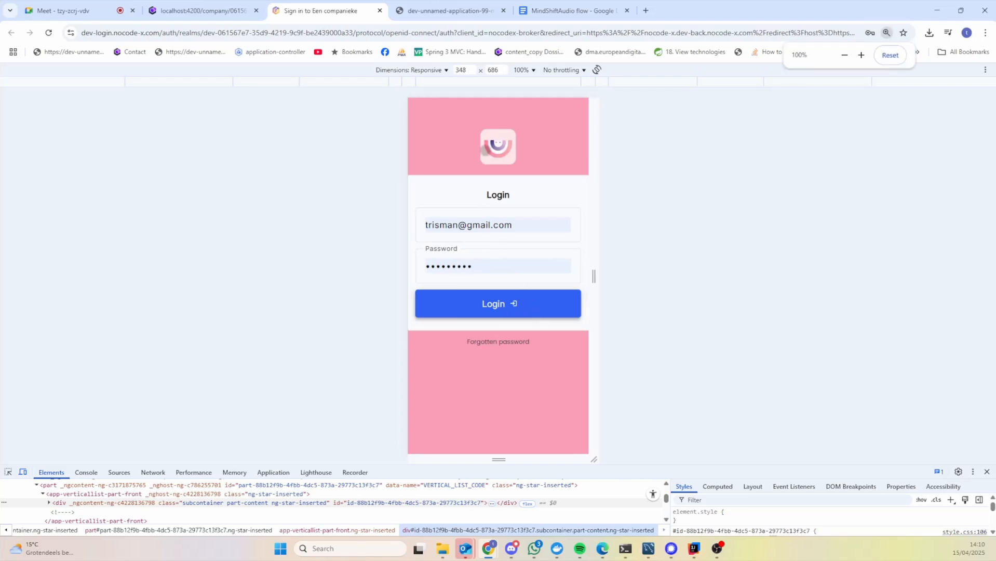
pyautogui.moveTo(594, 276)
pyautogui.mouseDown()
pyautogui.moveTo(631, 276)
pyautogui.moveTo(603, 276)
pyautogui.mouseUp()
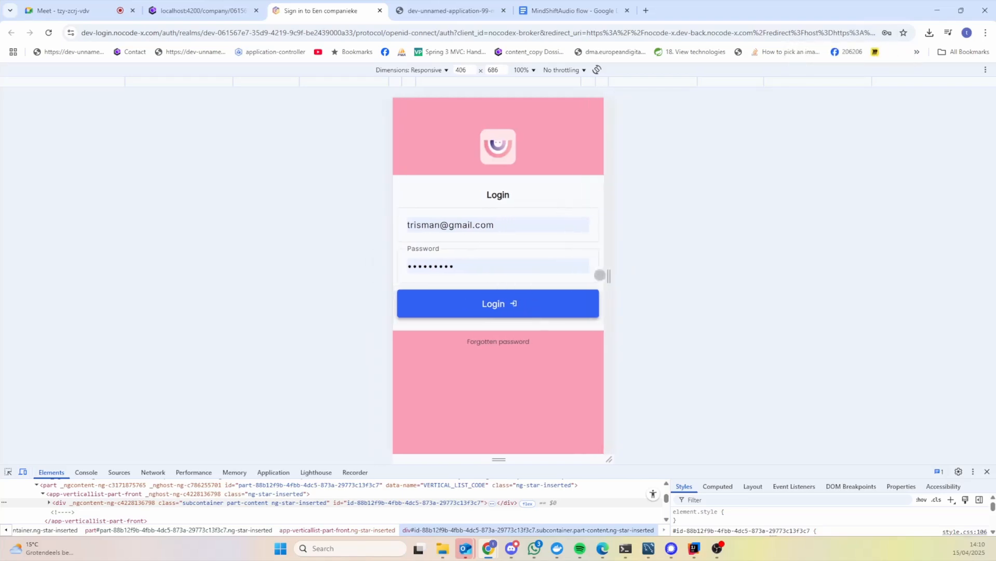
pyautogui.click(560, 288)
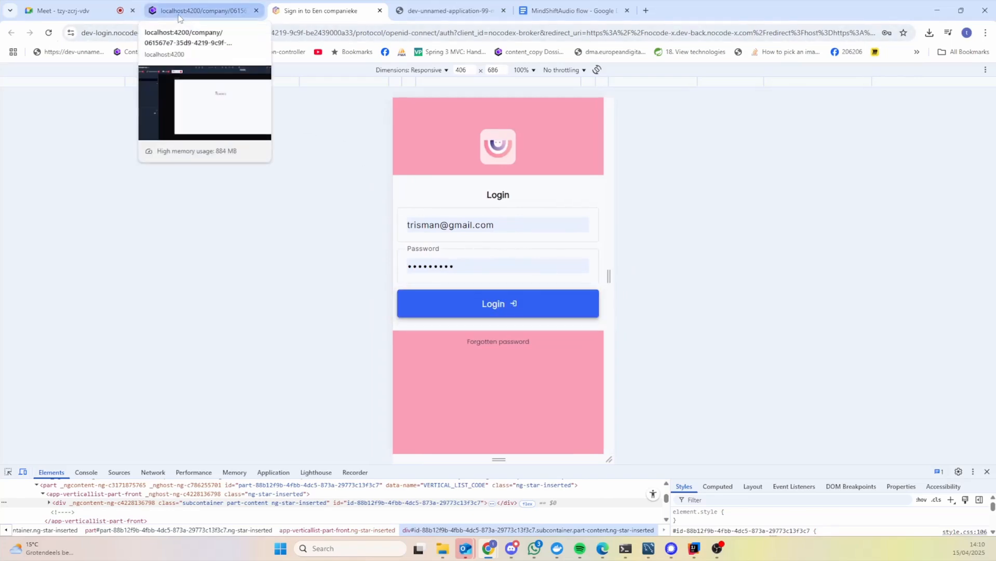
pyautogui.click(181, 12)
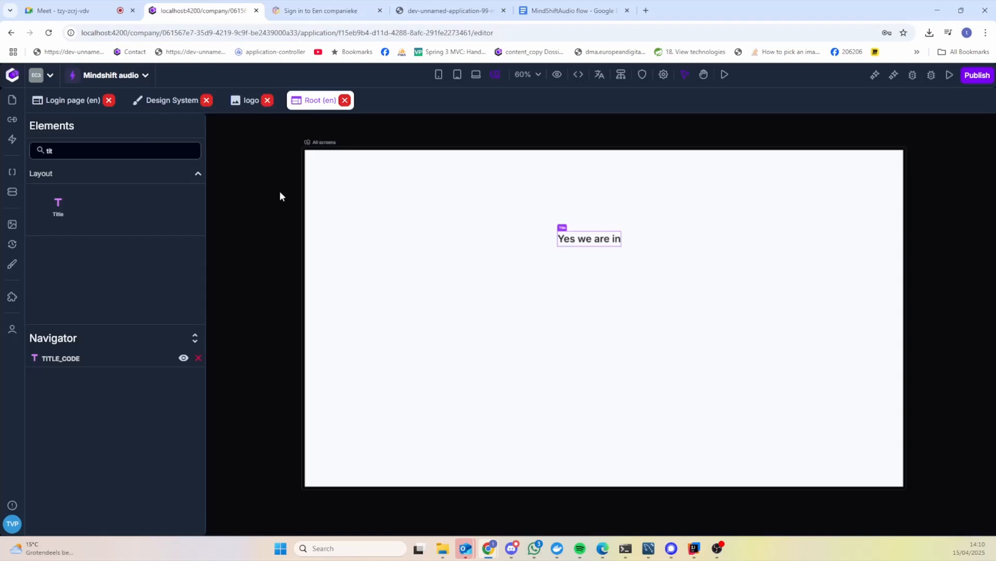
# Step: On Login page (en), show the Login button's actions, then inspect the Email field's On change event
pyautogui.click(86, 101)
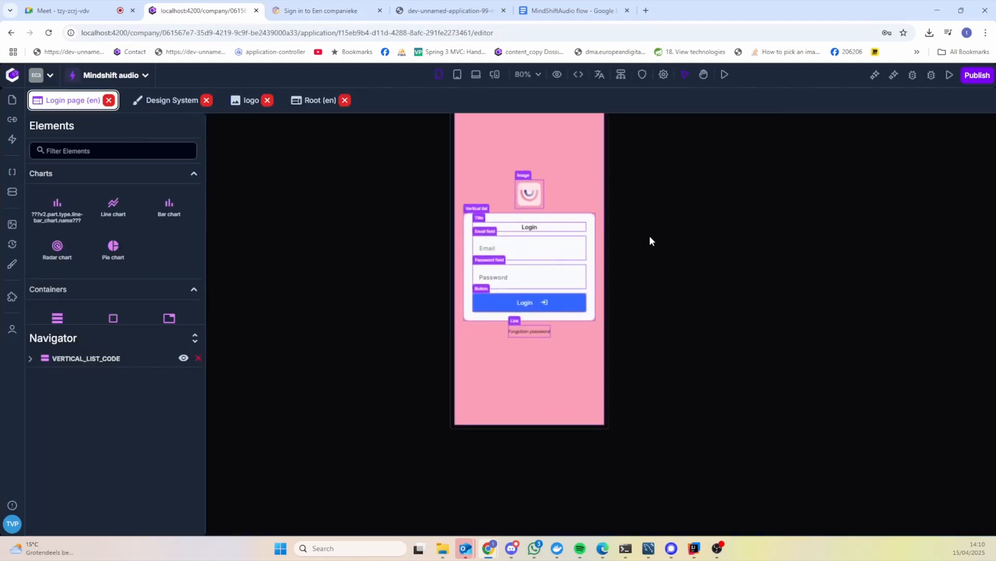
pyautogui.click(546, 304)
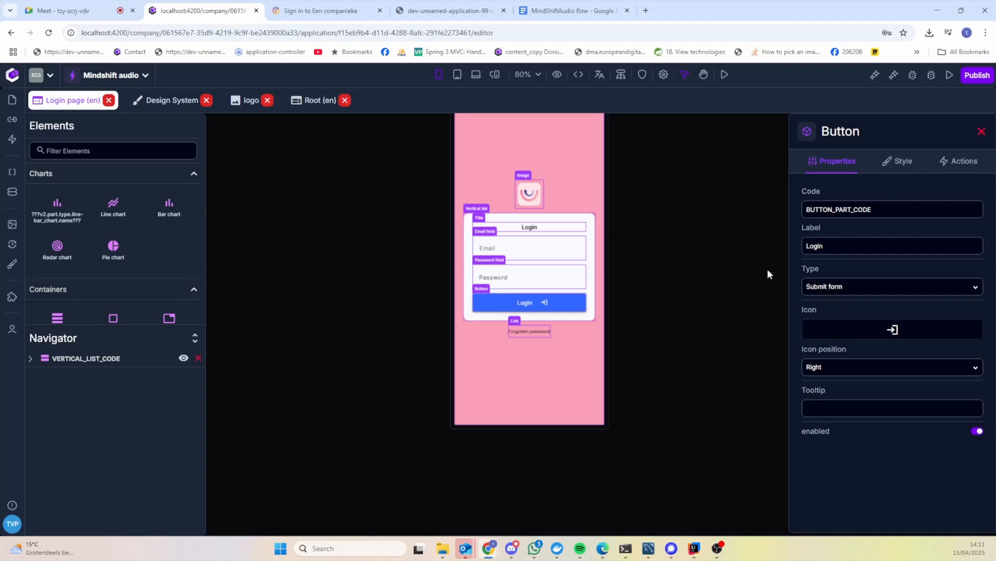
pyautogui.click(957, 164)
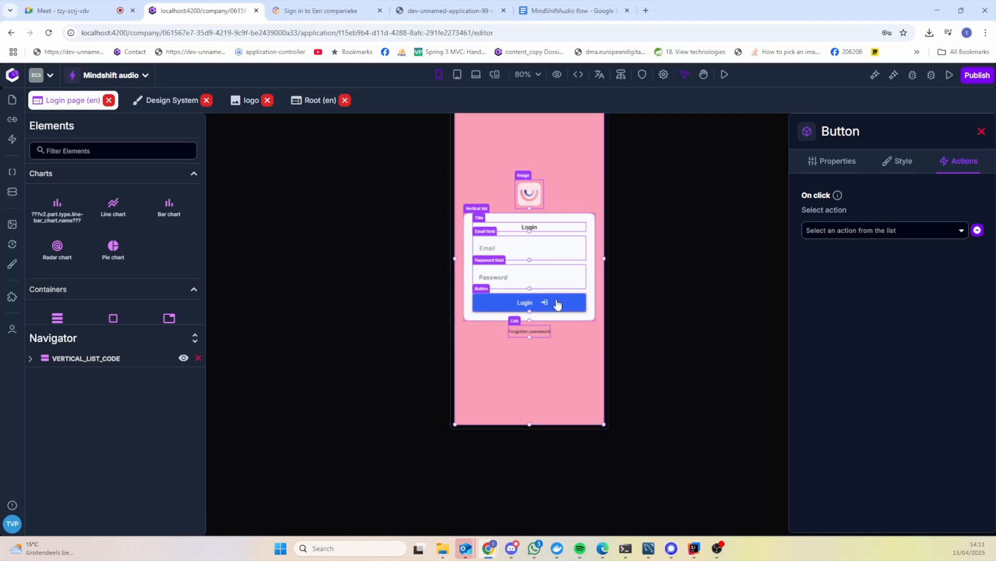
pyautogui.click(550, 248)
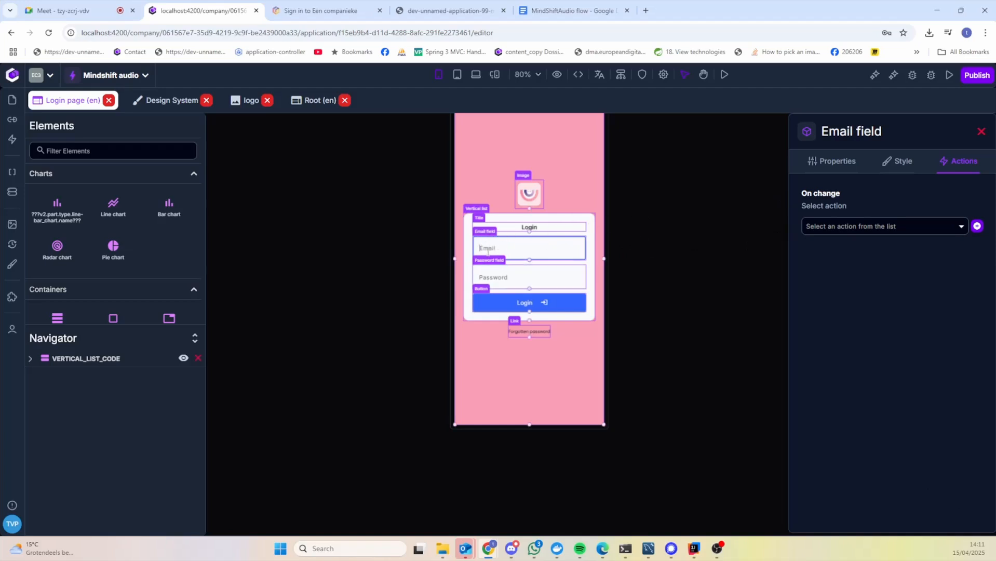
pyautogui.doubleClick(810, 193)
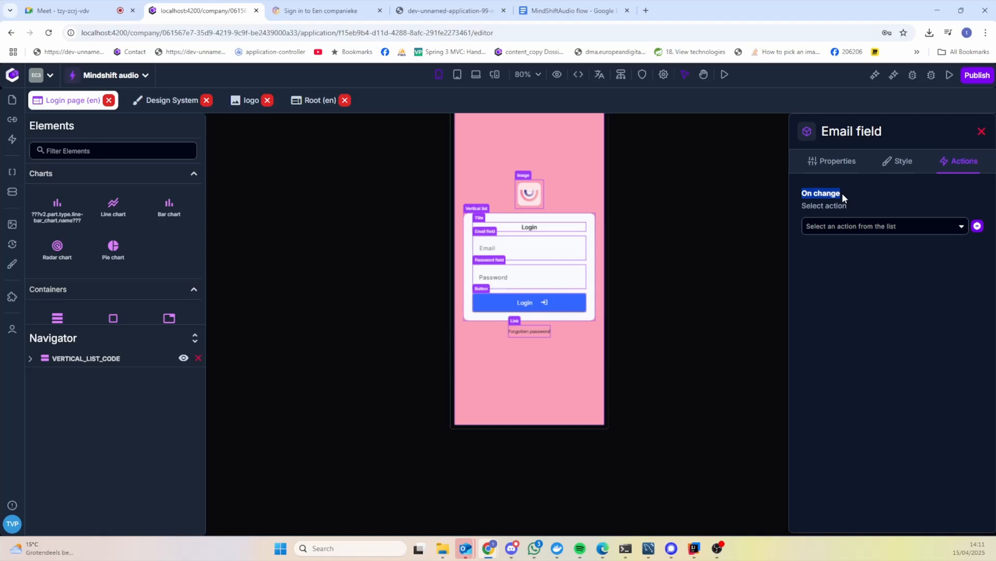
pyautogui.click(540, 304)
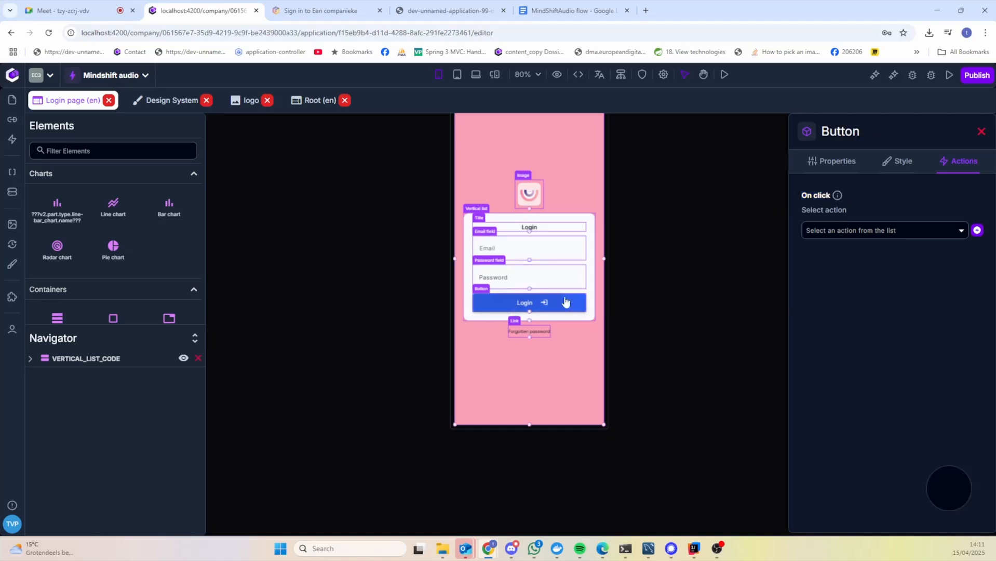
pyautogui.moveTo(825, 199)
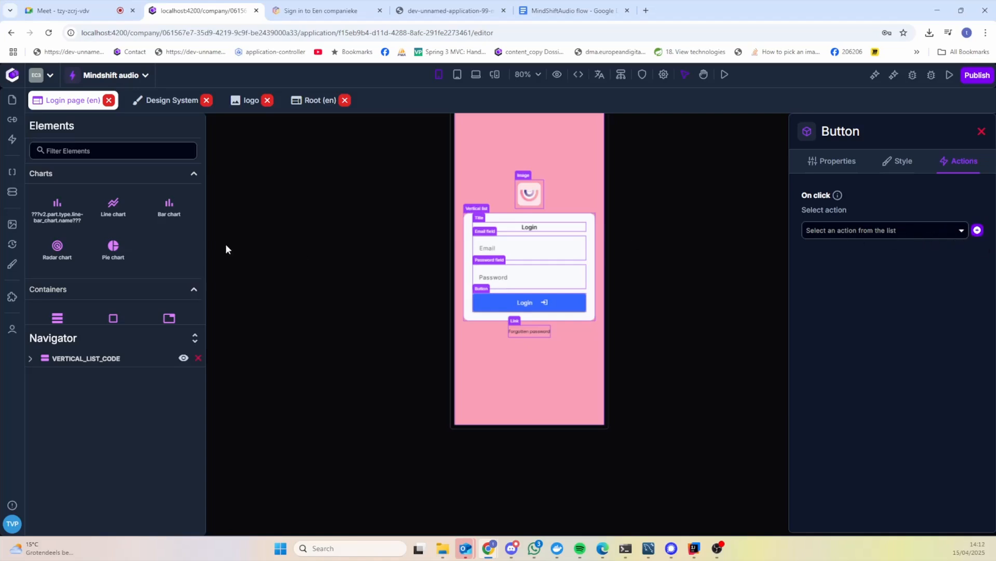
pyautogui.moveTo(46, 196); pyautogui.dragTo(497, 162)
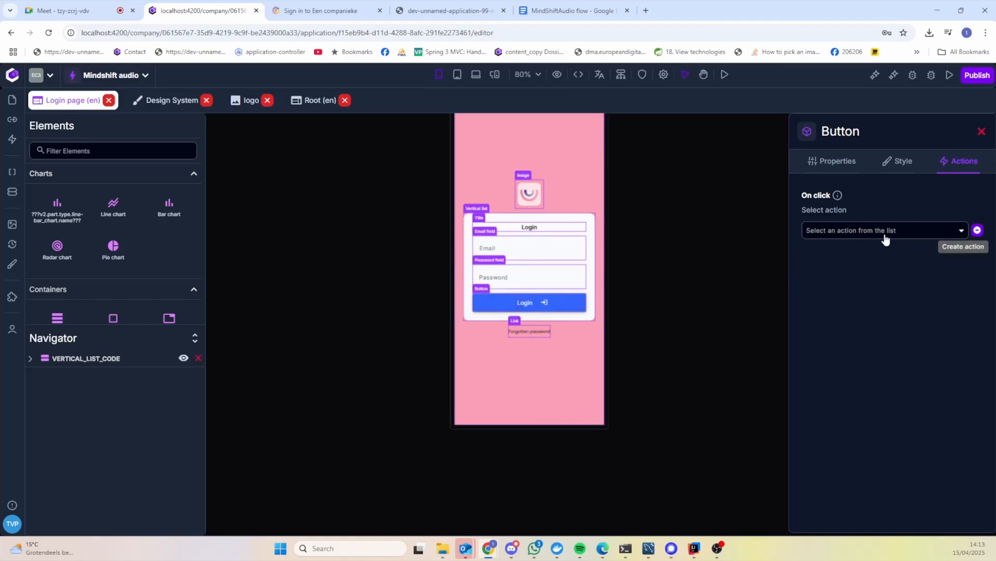
# Step: Create a new Unnamed Action for the Login button and open it, moving its Start node up
pyautogui.click(978, 234)
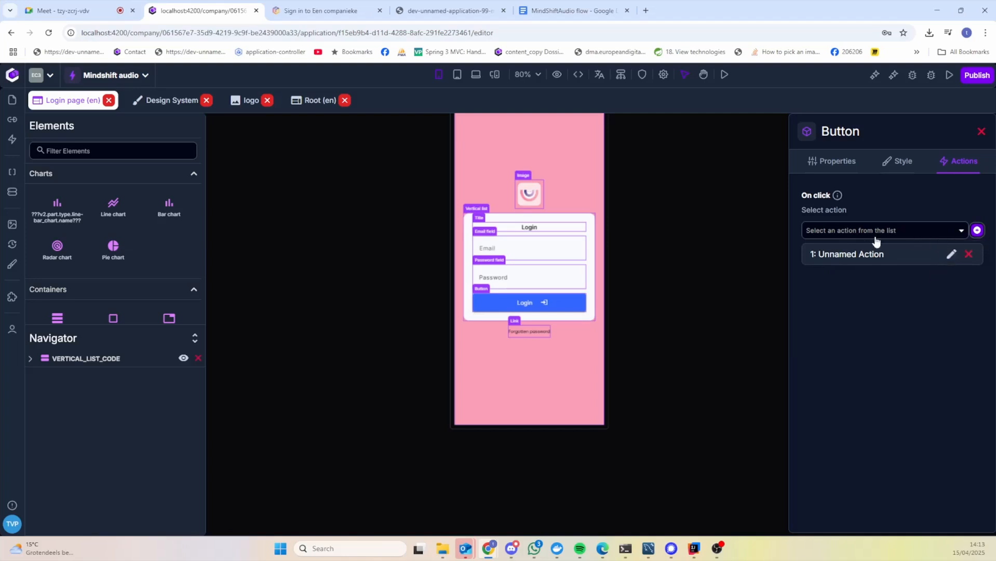
pyautogui.click(950, 255)
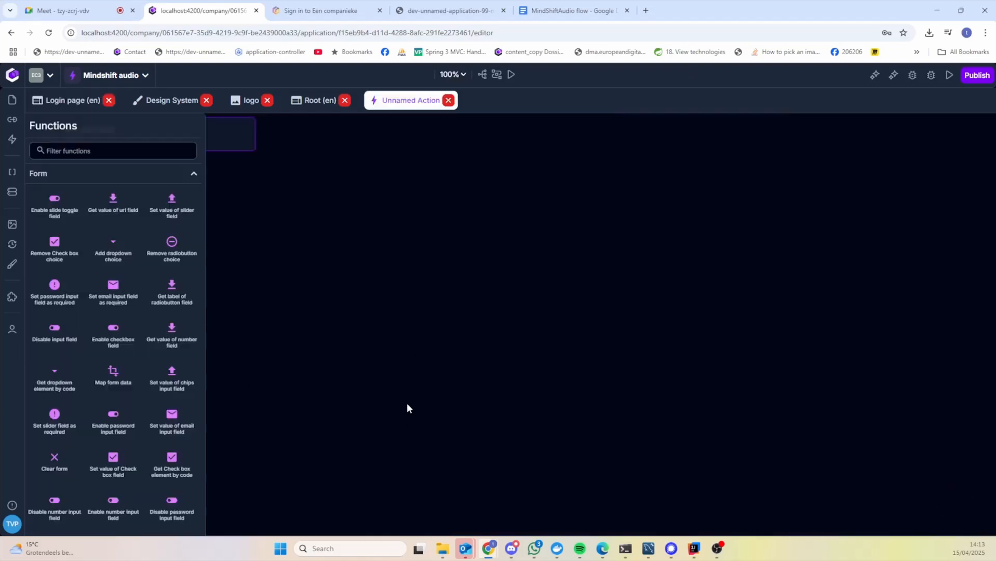
pyautogui.moveTo(542, 353); pyautogui.dragTo(542, 247)
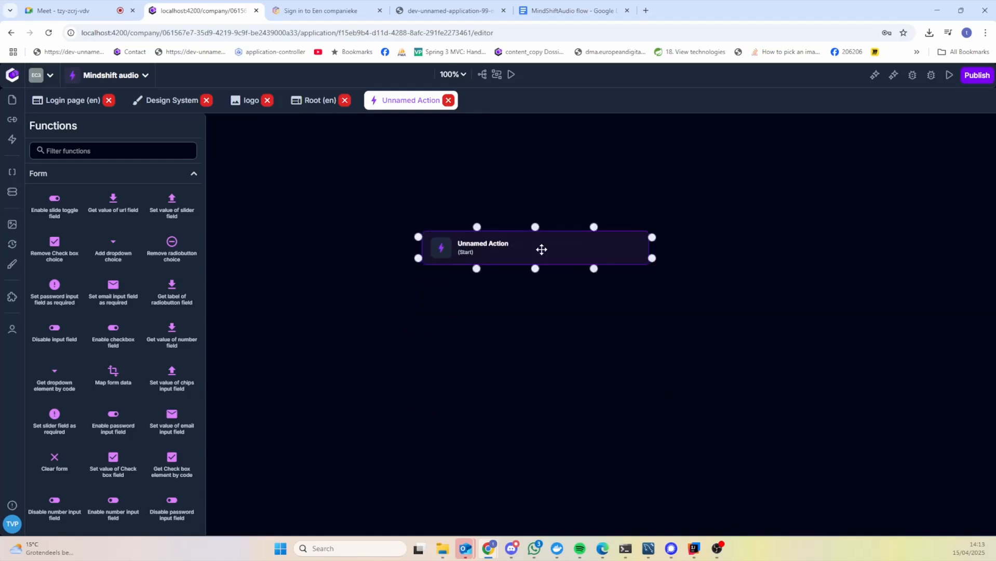
# Step: Briefly open and close the AI assistant, then reposition and select the Start node
pyautogui.click(893, 76)
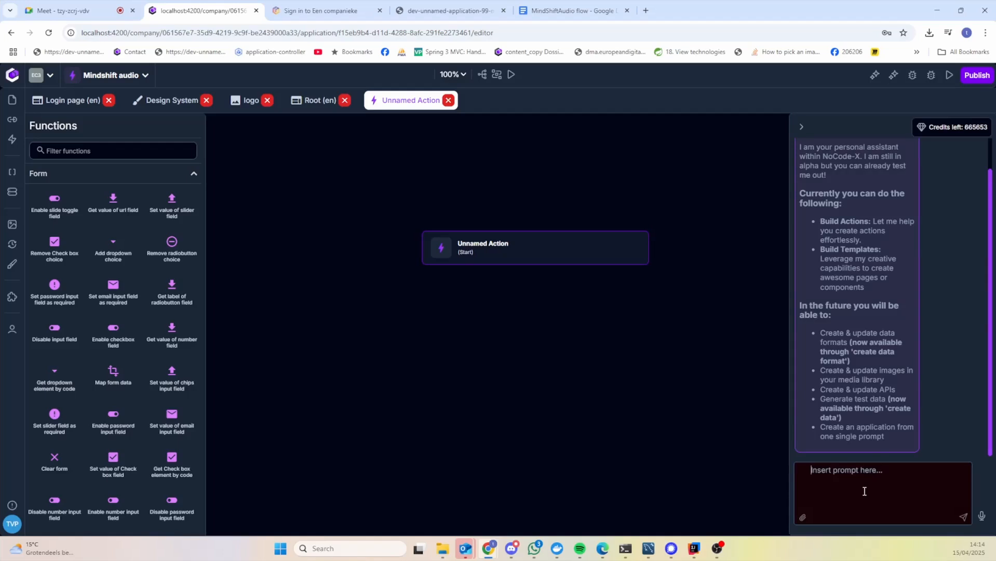
pyautogui.click(801, 128)
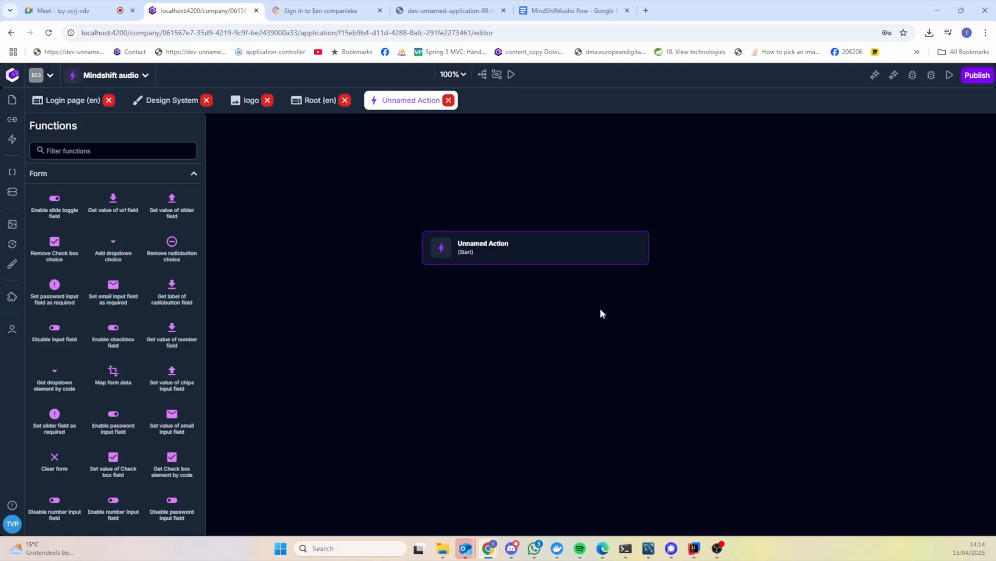
pyautogui.moveTo(538, 243)
pyautogui.mouseDown()
pyautogui.moveTo(551, 201)
pyautogui.moveTo(524, 240)
pyautogui.mouseUp()
pyautogui.click(529, 242)
pyautogui.click(545, 323)
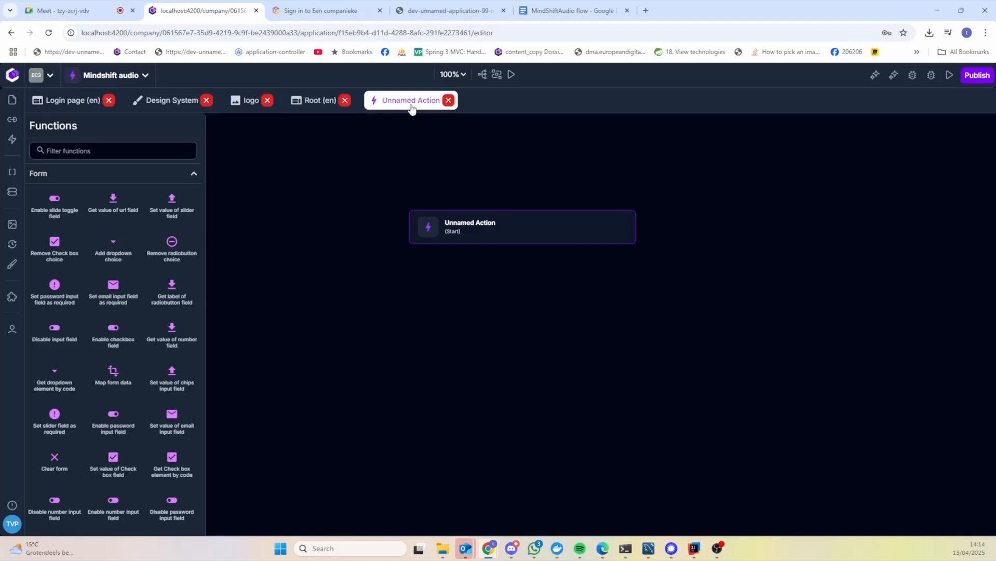
pyautogui.click(464, 213)
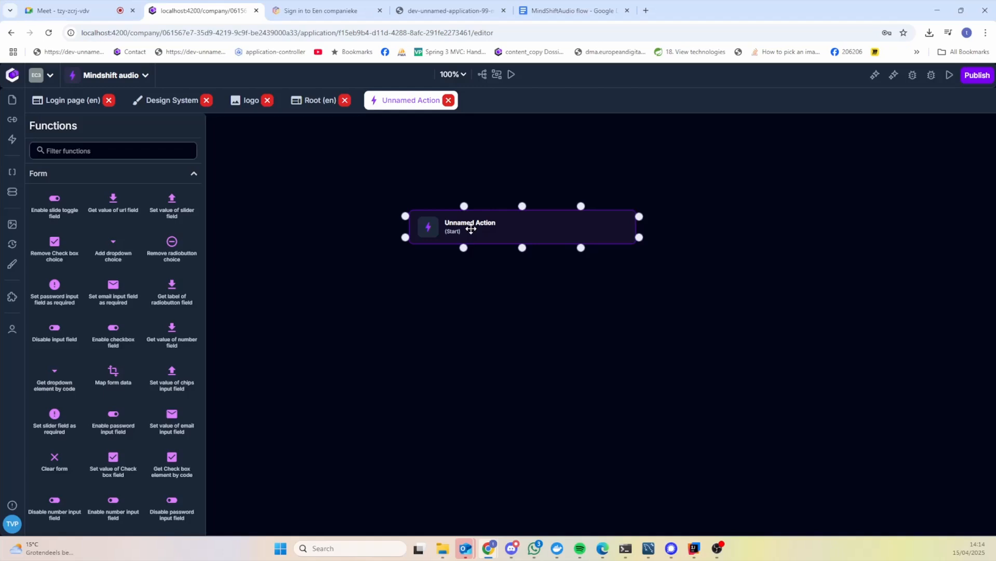
# Step: Rename the action to Login in the Start node's properties
pyautogui.click(471, 229)
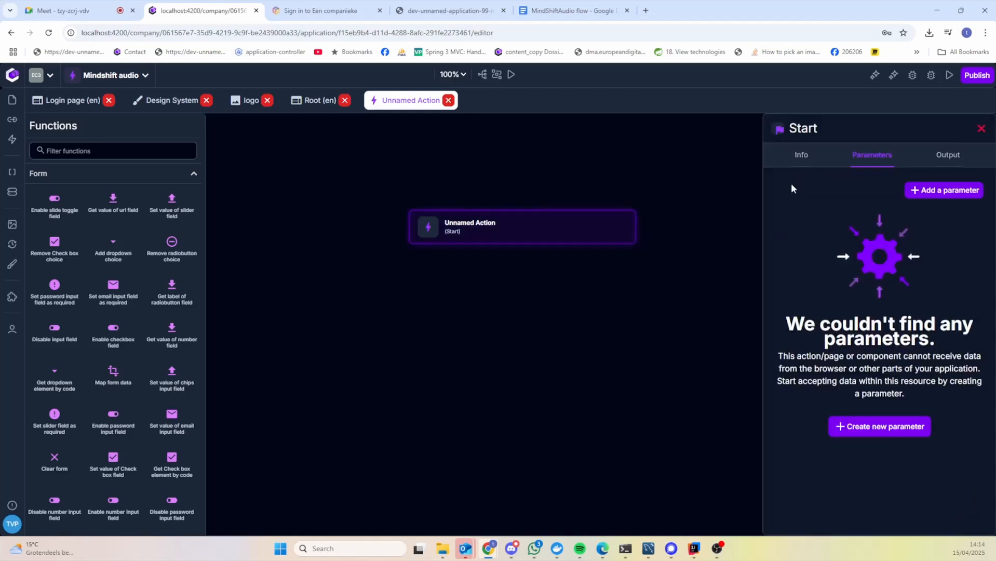
pyautogui.moveTo(521, 231)
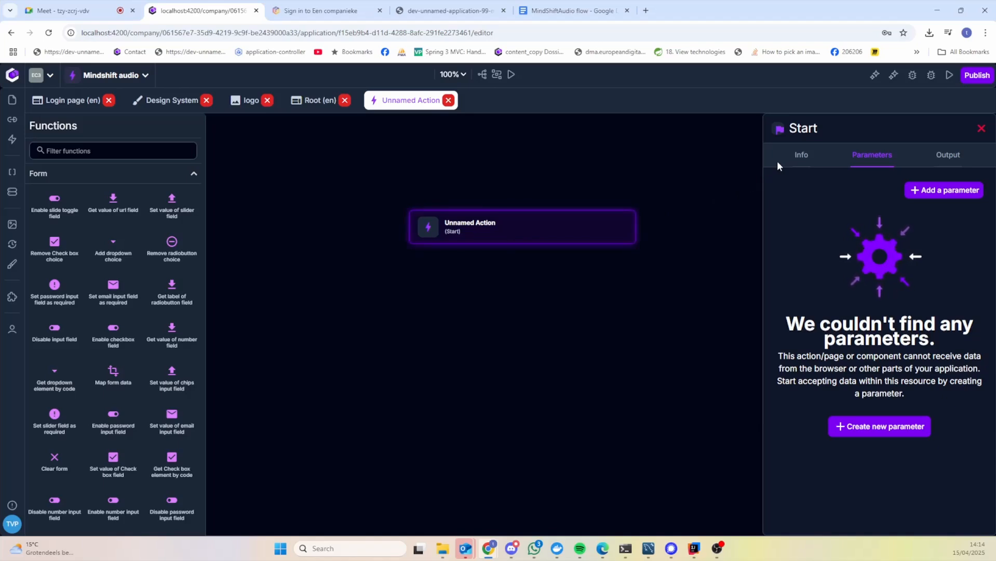
pyautogui.click(803, 156)
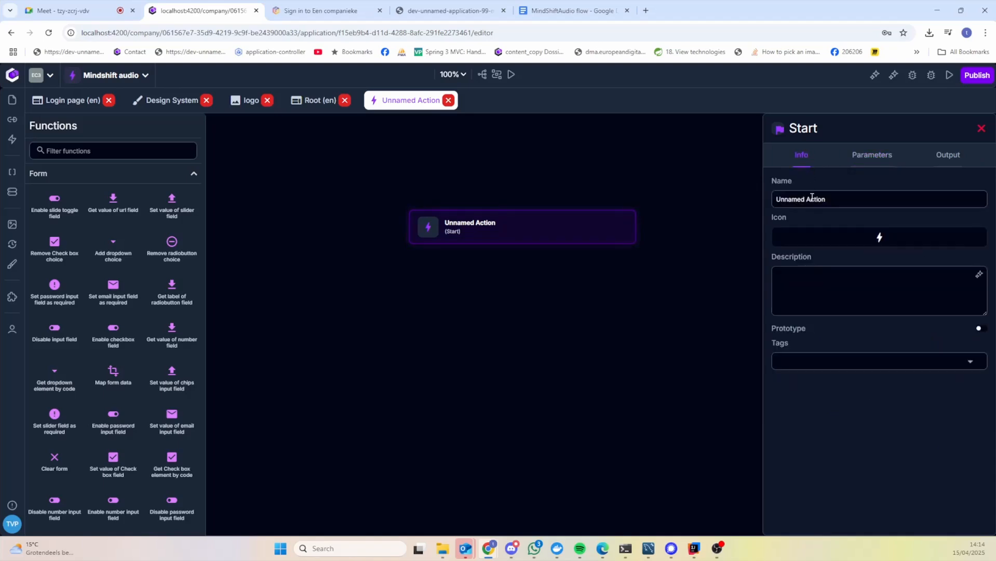
pyautogui.click(849, 199)
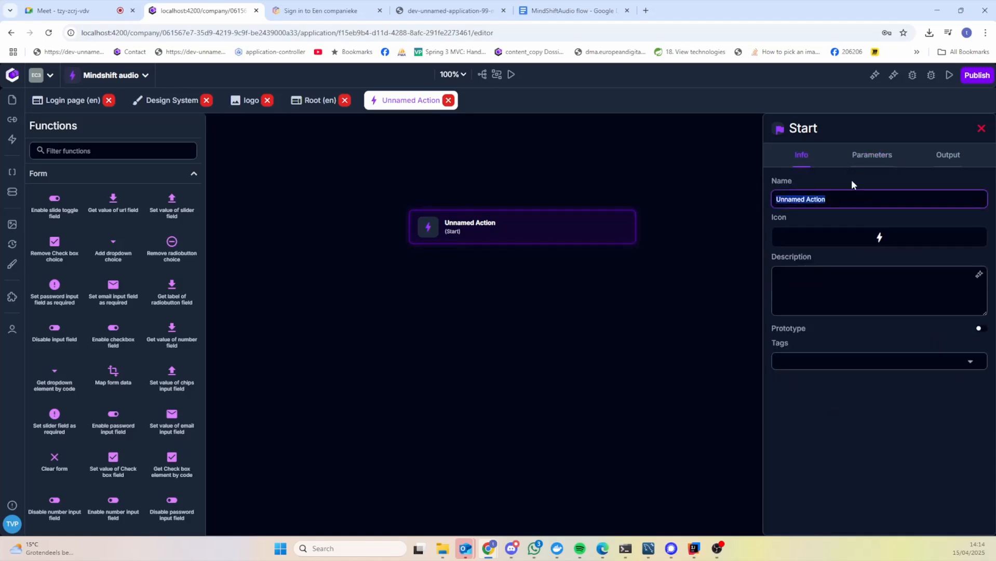
pyautogui.write('Login')
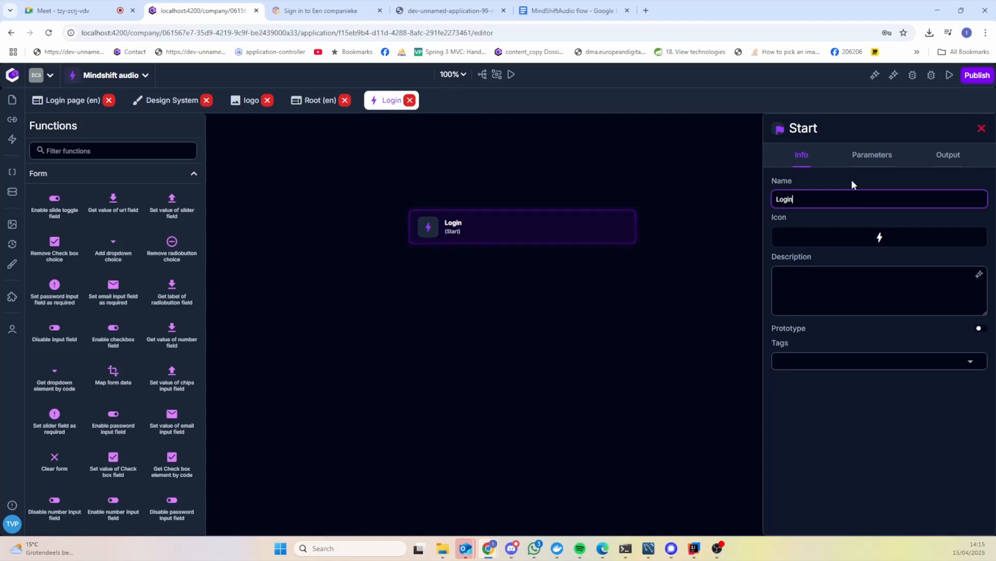
# Step: Describe the action as 'This action authenticates the user with the information provided in the login form.'
pyautogui.click(871, 282)
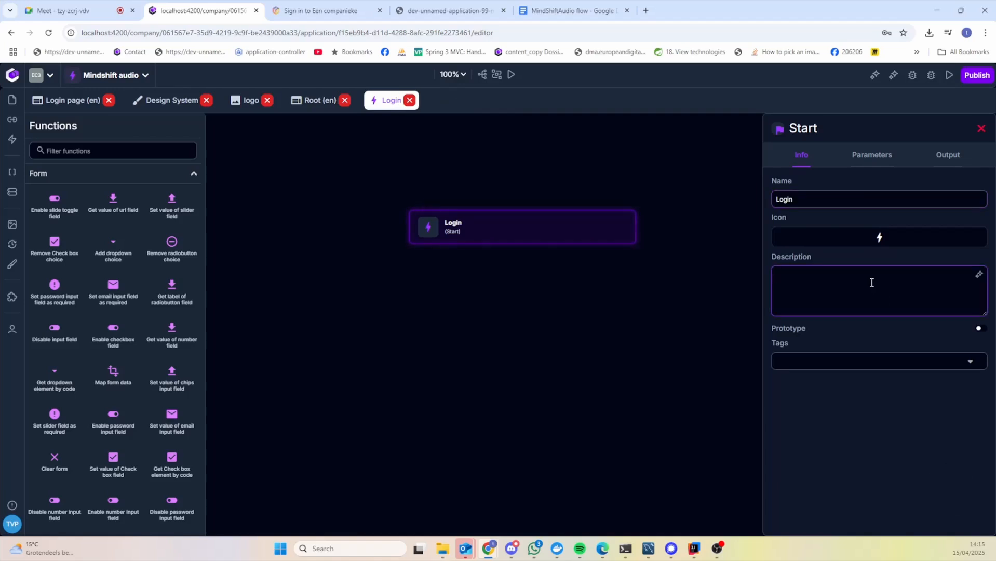
pyautogui.write('Thsi')
pyautogui.press('BackSpace')
pyautogui.press('BackSpace')
pyautogui.press('BackSpace')
pyautogui.write('si')
pyautogui.press('BackSpace')
pyautogui.press('BackSpace')
pyautogui.write('is action logs the ')
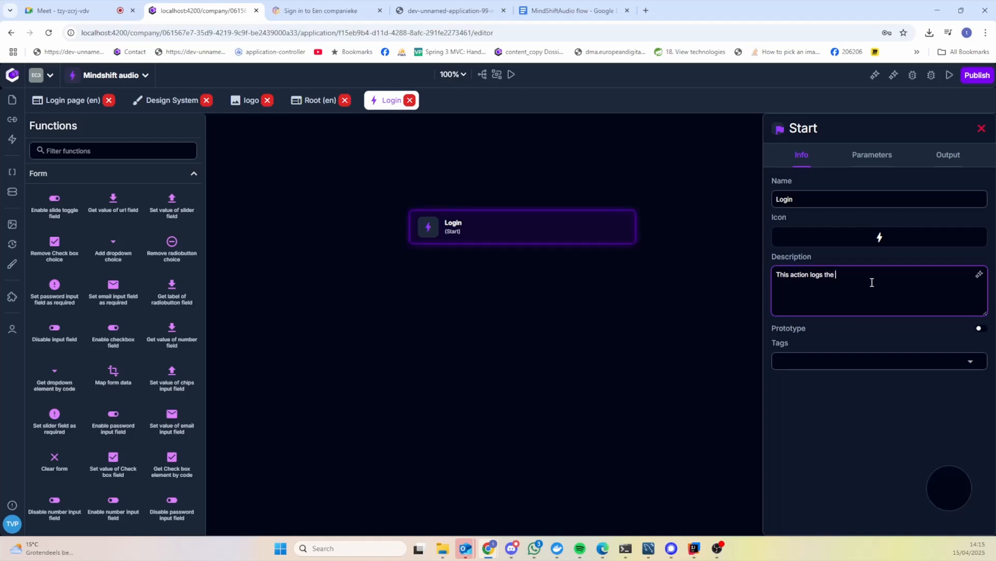
pyautogui.write('current')
pyautogui.press('BackSpace')
pyautogui.press('BackSpace')
pyautogui.press('BackSpace')
pyautogui.press('BackSpace')
pyautogui.press('BackSpace')
pyautogui.press('BackSpace')
pyautogui.press('BackSpace')
pyautogui.write('user')
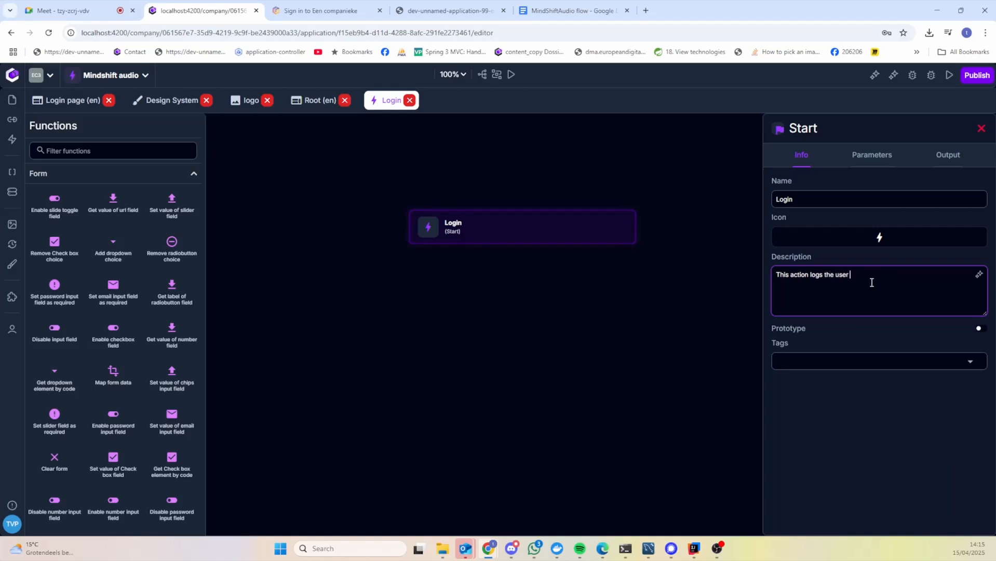
pyautogui.press('BackSpace')
pyautogui.press('BackSpace')
pyautogui.press('BackSpace')
pyautogui.press('BackSpace')
pyautogui.press('BackSpace')
pyautogui.press('BackSpace')
pyautogui.press('BackSpace')
pyautogui.press('BackSpace')
pyautogui.press('BackSpace')
pyautogui.press('BackSpace')
pyautogui.press('BackSpace')
pyautogui.press('BackSpace')
pyautogui.press('BackSpace')
pyautogui.press('BackSpace')
pyautogui.write('authenticates the user with the from')
pyautogui.press('BackSpace')
pyautogui.press('BackSpace')
pyautogui.press('BackSpace')
pyautogui.press('BackSpace')
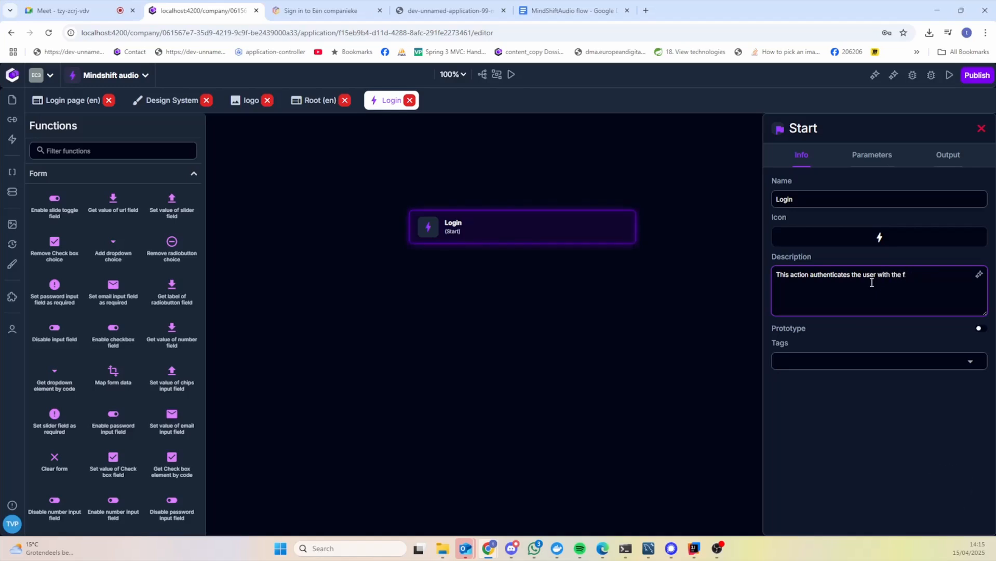
pyautogui.write('in')
pyautogui.press('BackSpace')
pyautogui.press('BackSpace')
pyautogui.press('BackSpace')
pyautogui.write('informati')
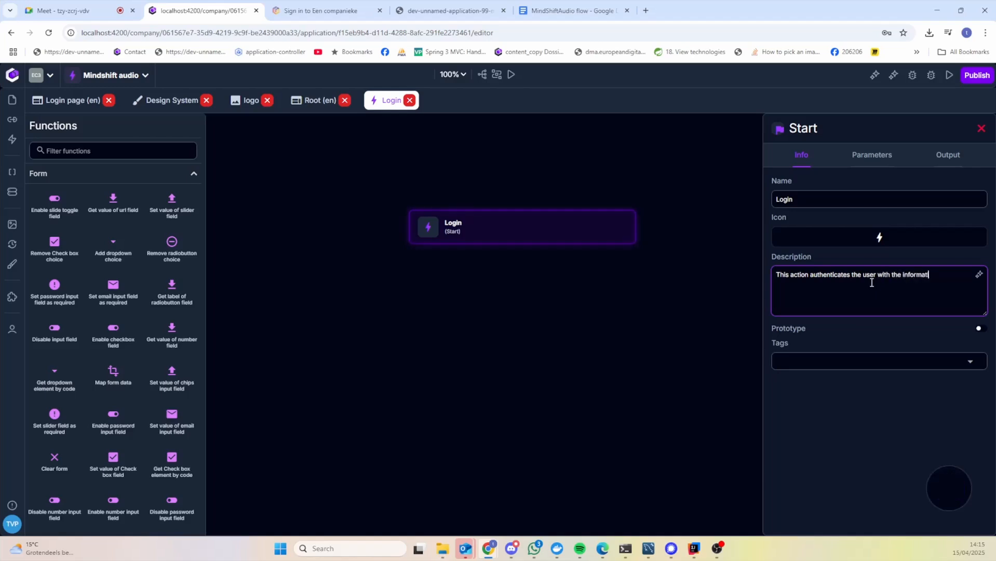
pyautogui.write('ion provided in the login form.')
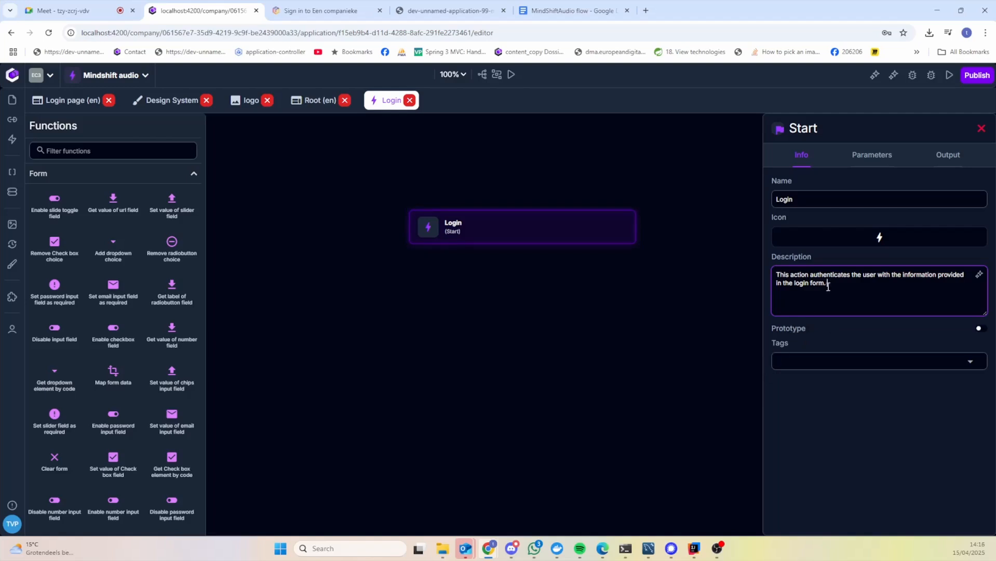
# Step: Nudge the Login start node slightly upward on the canvas
pyautogui.moveTo(827, 284); pyautogui.dragTo(728, 276)
pyautogui.moveTo(566, 235); pyautogui.dragTo(562, 214)
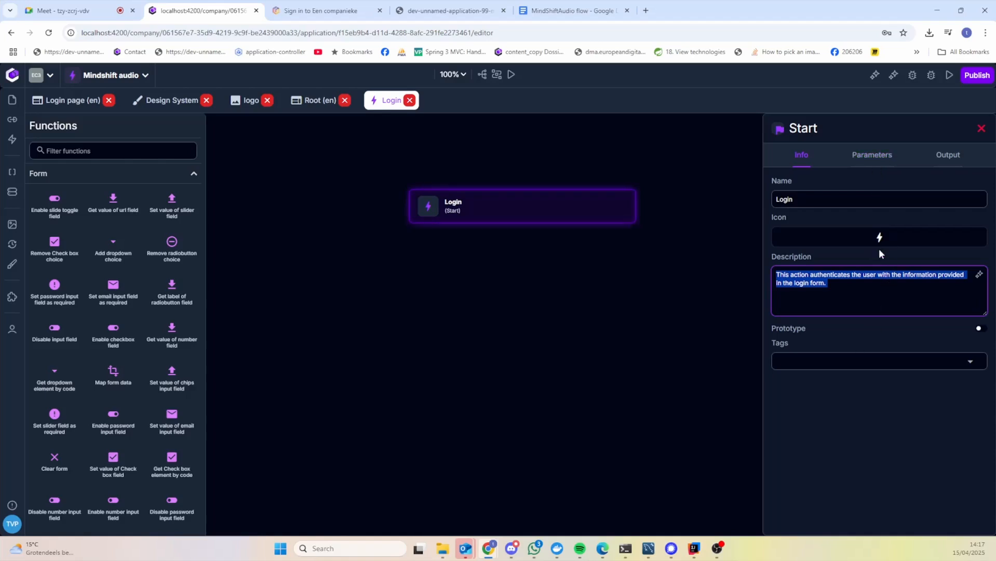
pyautogui.click(870, 290)
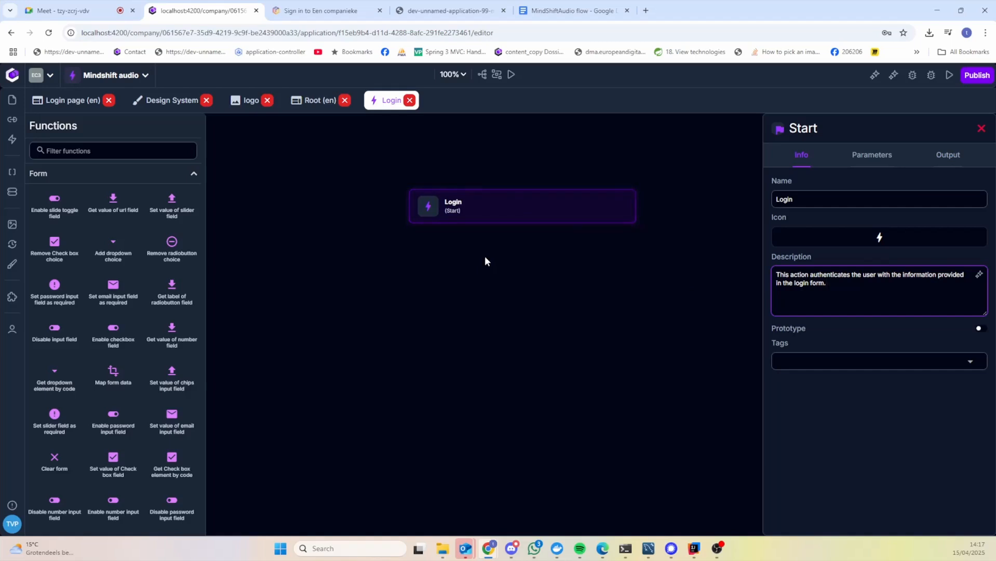
pyautogui.click(320, 10)
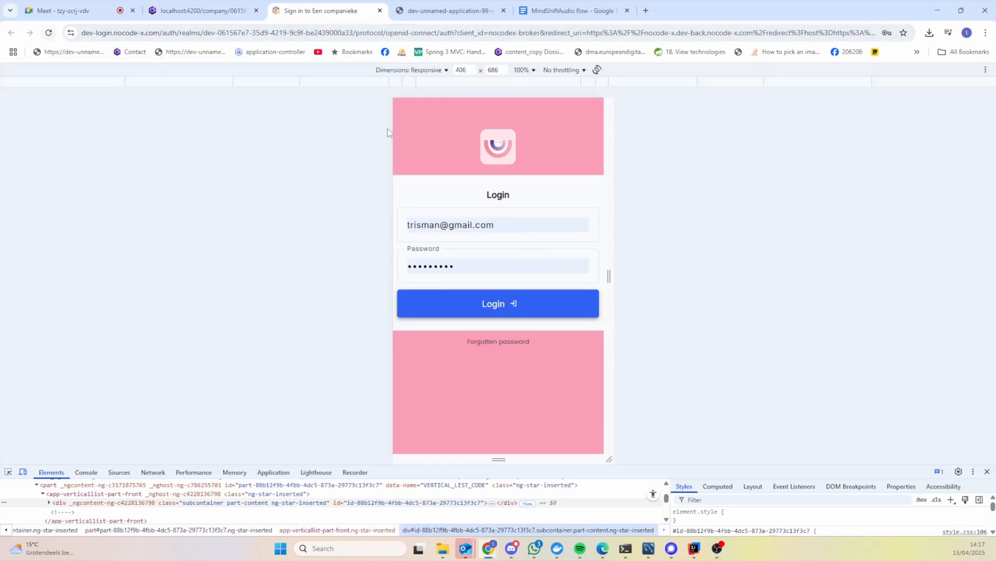
pyautogui.click(467, 220)
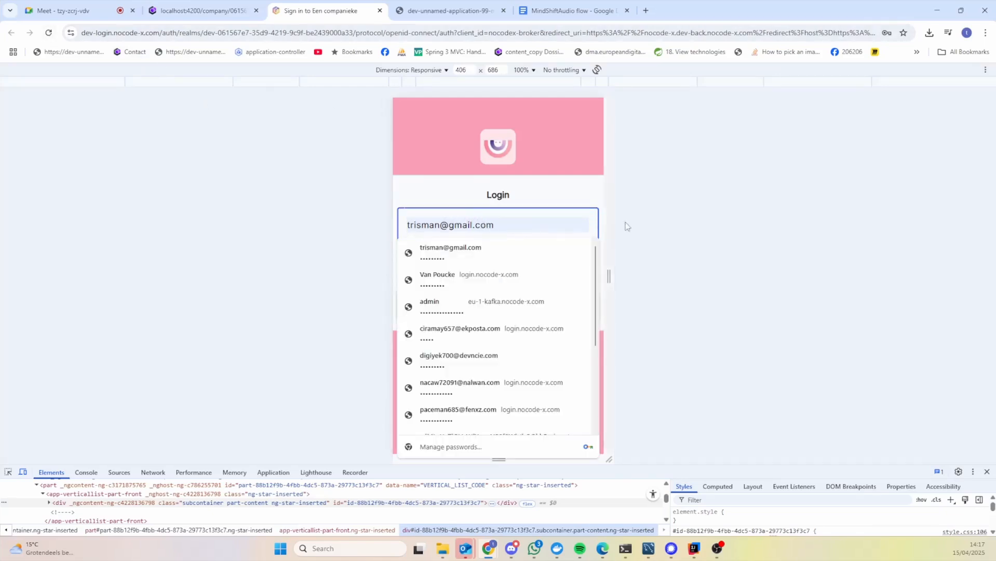
pyautogui.press('Return')
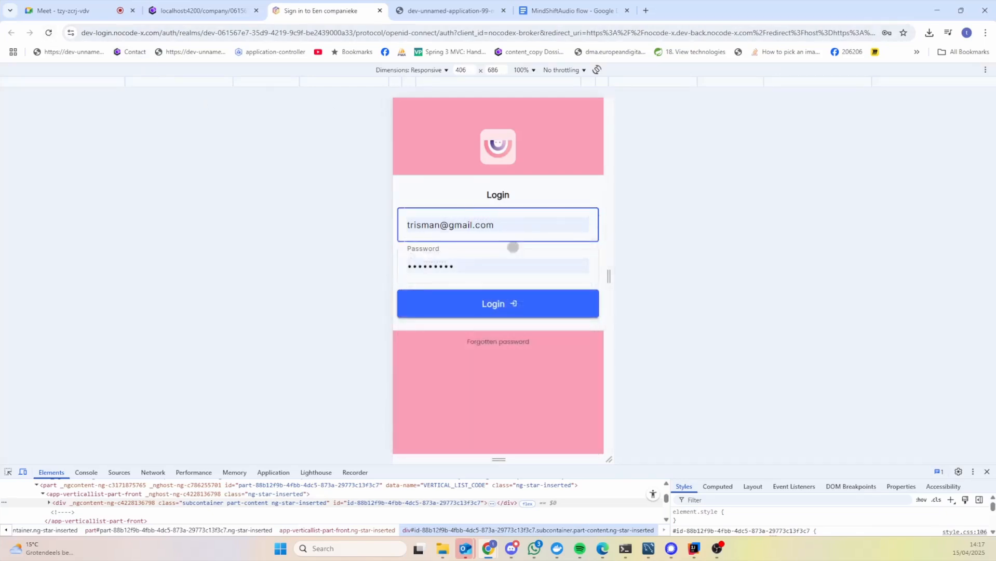
pyautogui.click(535, 266)
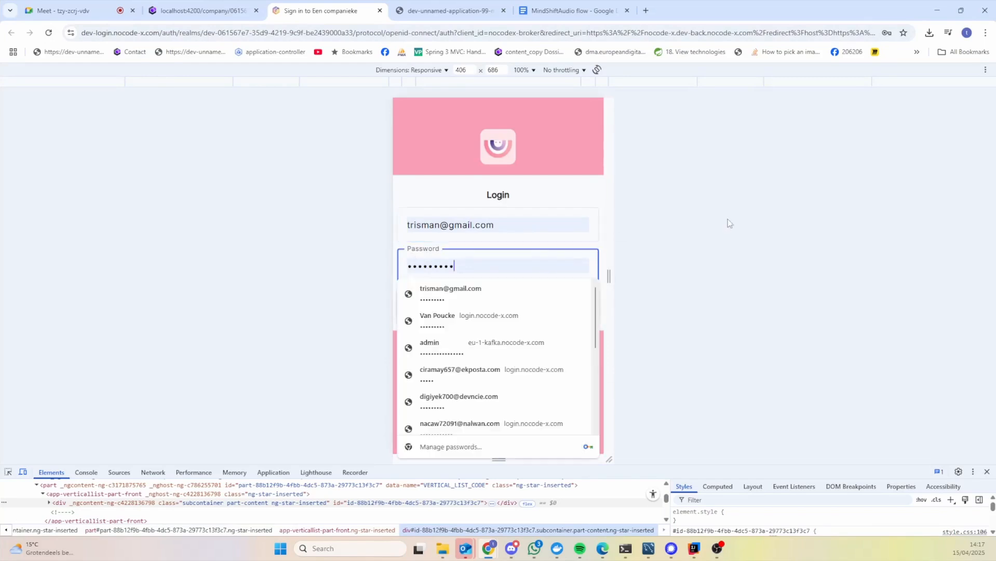
pyautogui.click(864, 224)
pyautogui.click(223, 12)
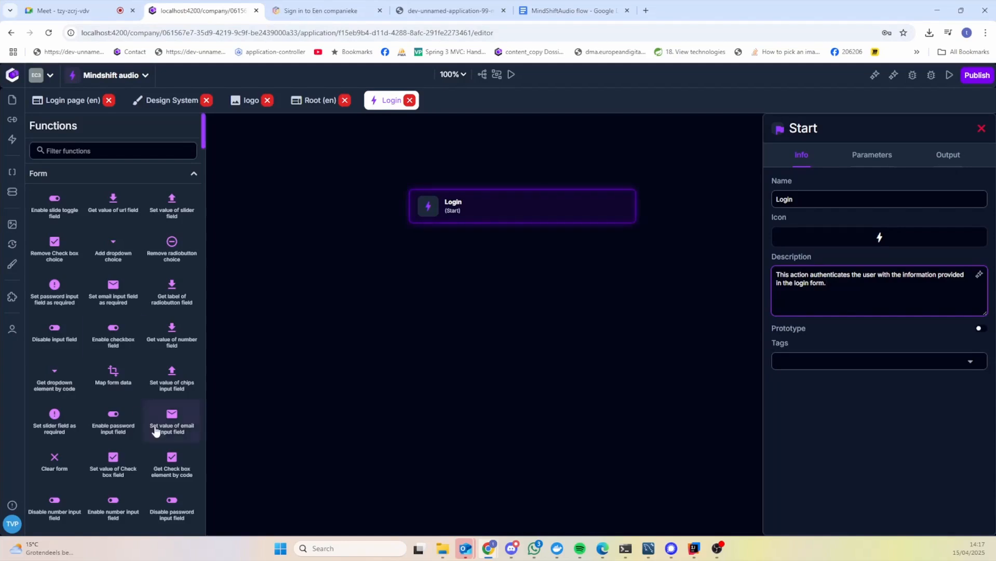
# Step: Filter the function library by 'get value' and scroll to the Form field getters like email and password
pyautogui.click(135, 151)
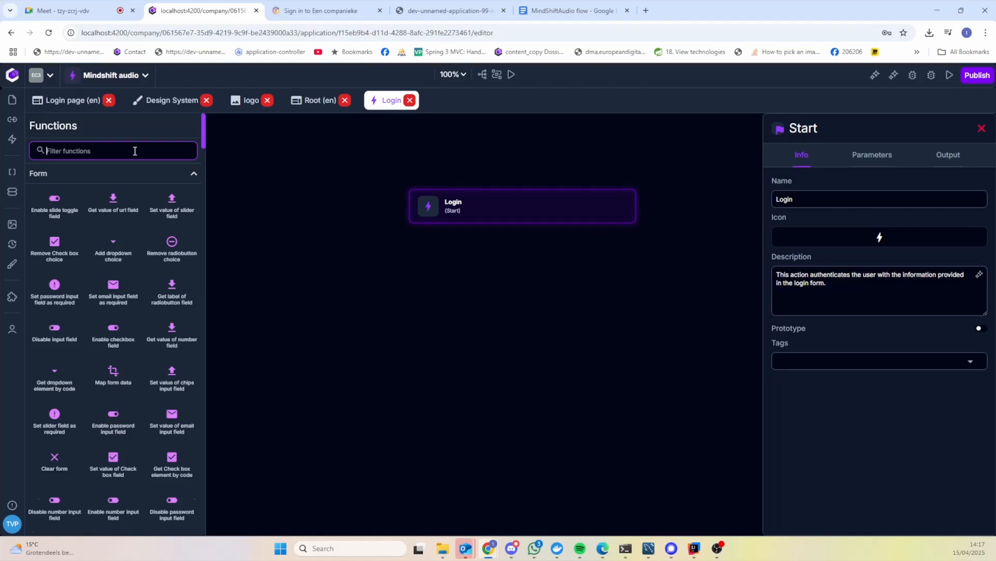
pyautogui.write('get value')
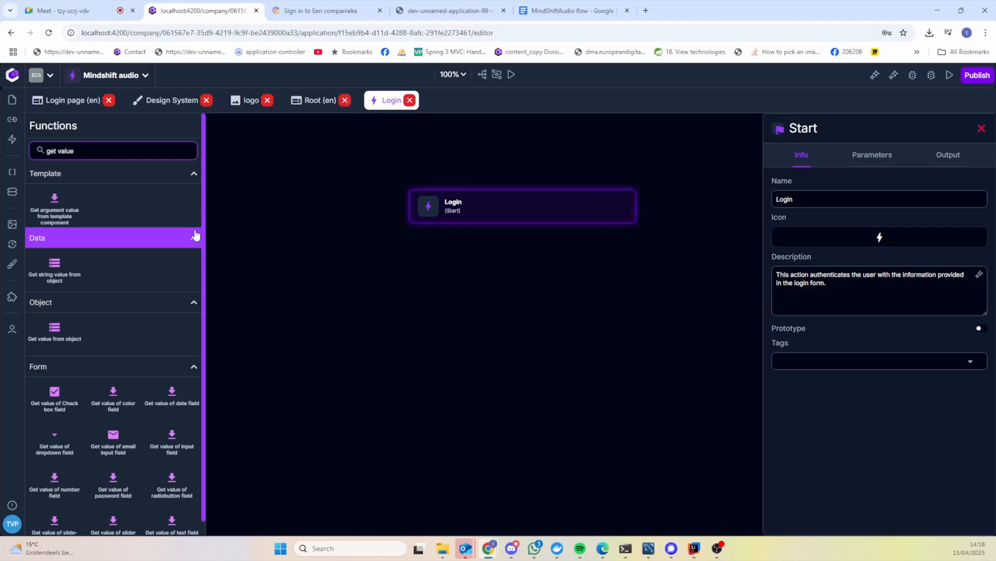
pyautogui.moveTo(130, 151); pyautogui.dragTo(1, 150)
pyautogui.press('BackSpace')
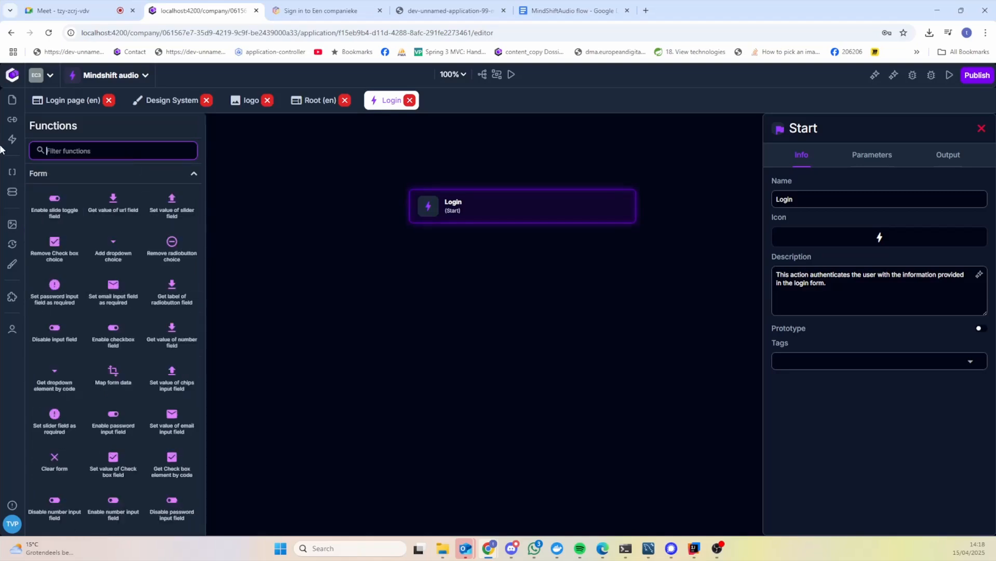
pyautogui.scroll(-10, 57, 312)
pyautogui.scroll(-5, 59, 314)
pyautogui.scroll(20, 59, 311)
pyautogui.write('get va')
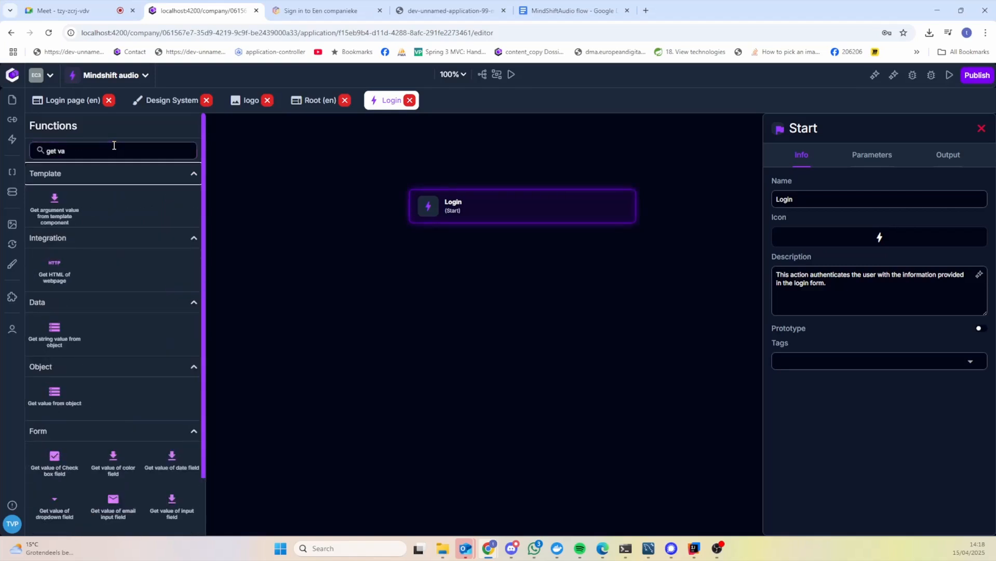
pyautogui.write('lue')
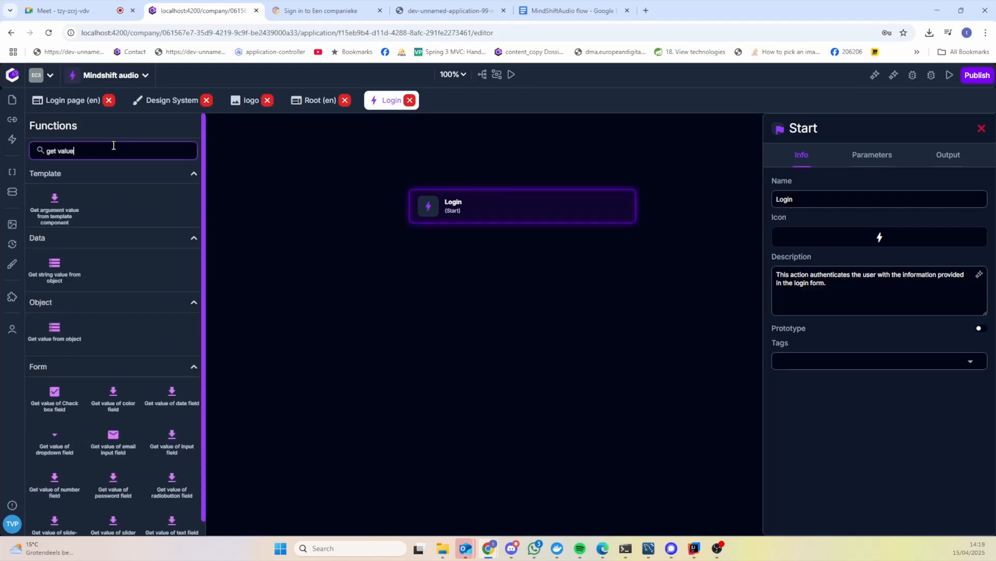
pyautogui.scroll(-1, 144, 362)
pyautogui.scroll(-1, 144, 362)
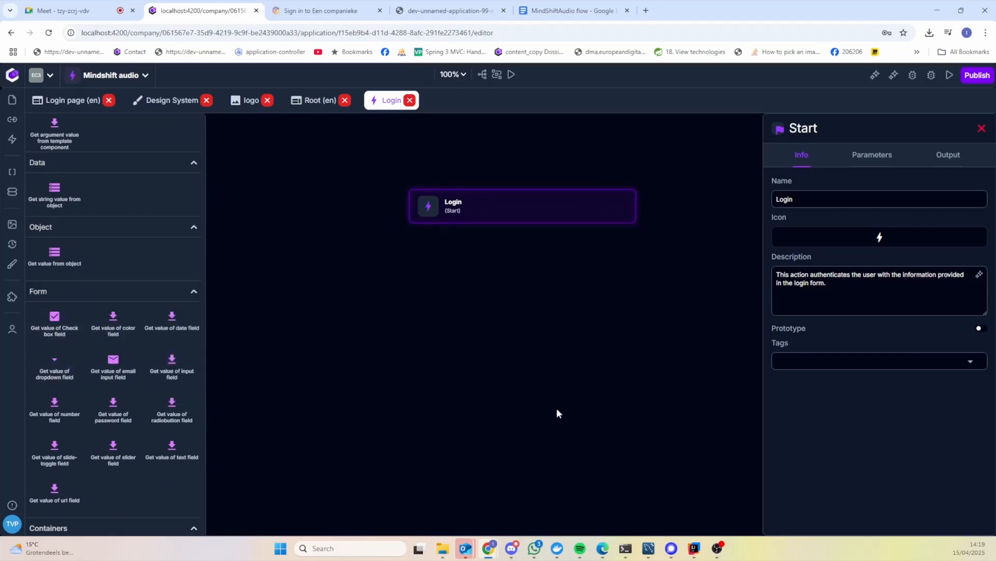
# Step: Place the email and password field getters and chain Login → email getter → password getter
pyautogui.moveTo(114, 361); pyautogui.dragTo(506, 275)
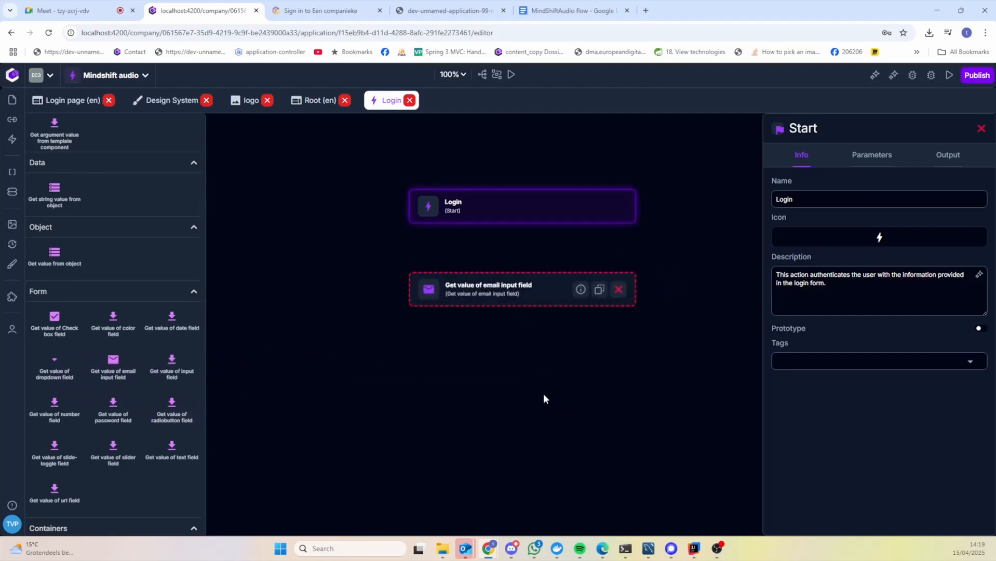
pyautogui.click(439, 273)
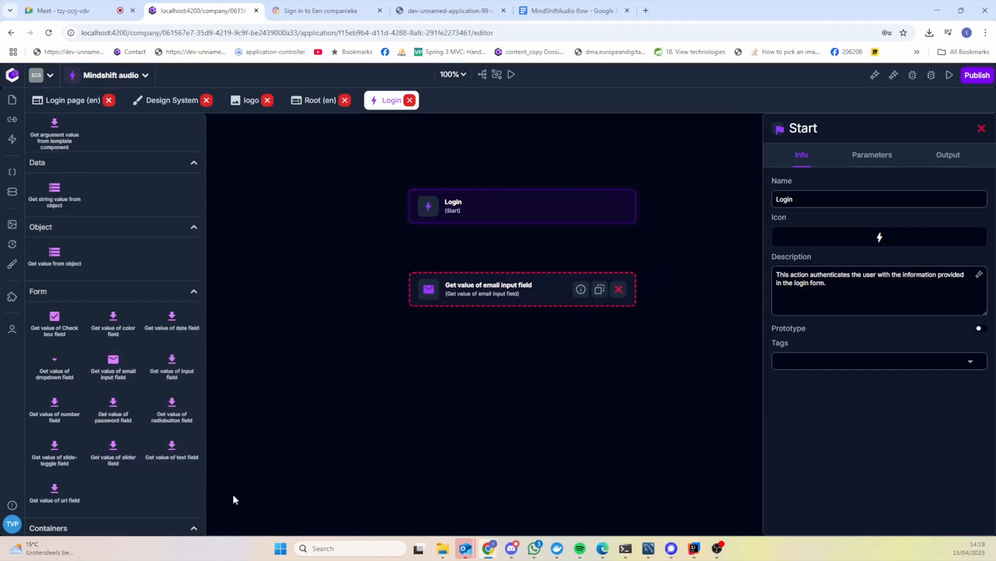
pyautogui.moveTo(115, 411); pyautogui.dragTo(500, 360)
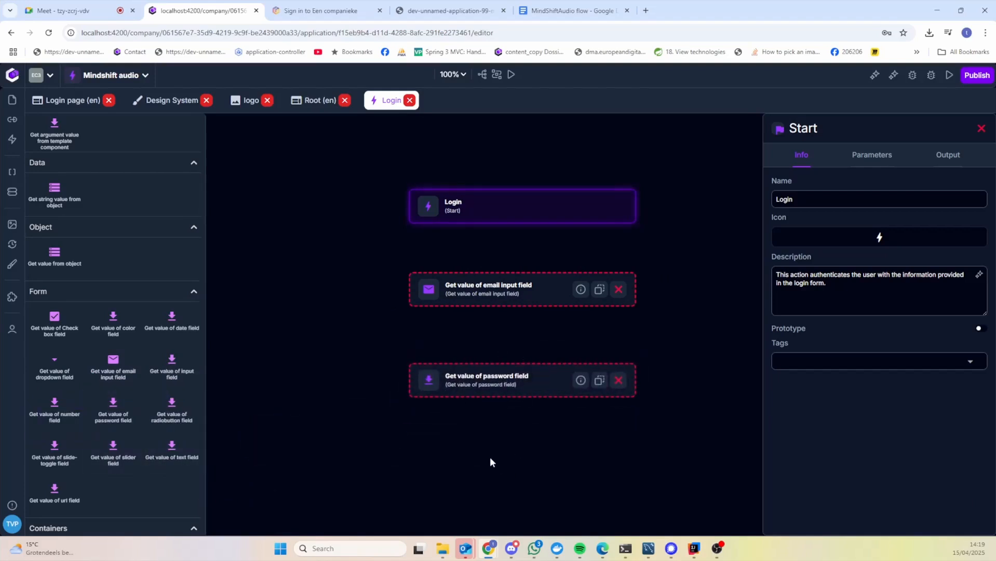
pyautogui.click(465, 228)
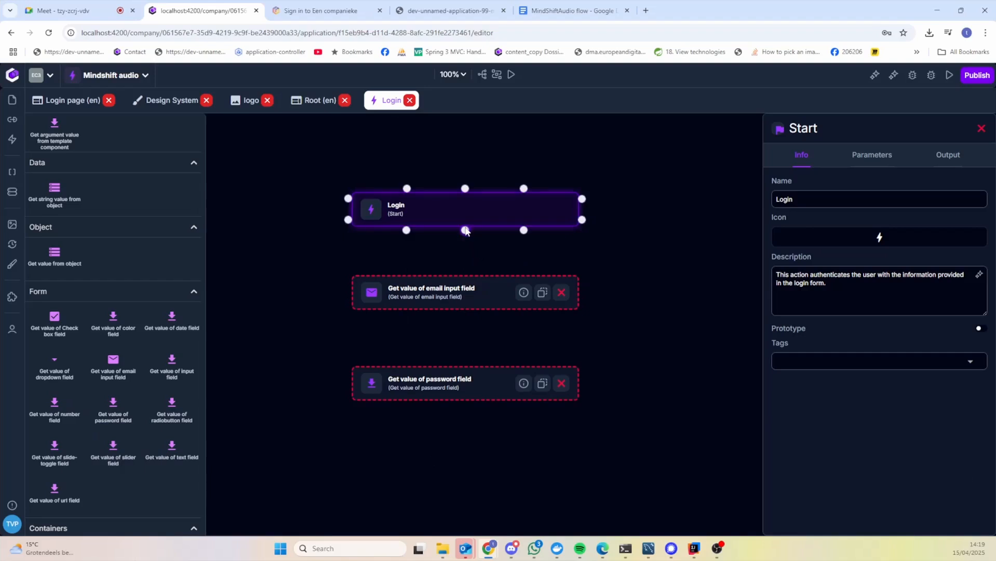
pyautogui.moveTo(465, 230); pyautogui.dragTo(465, 278)
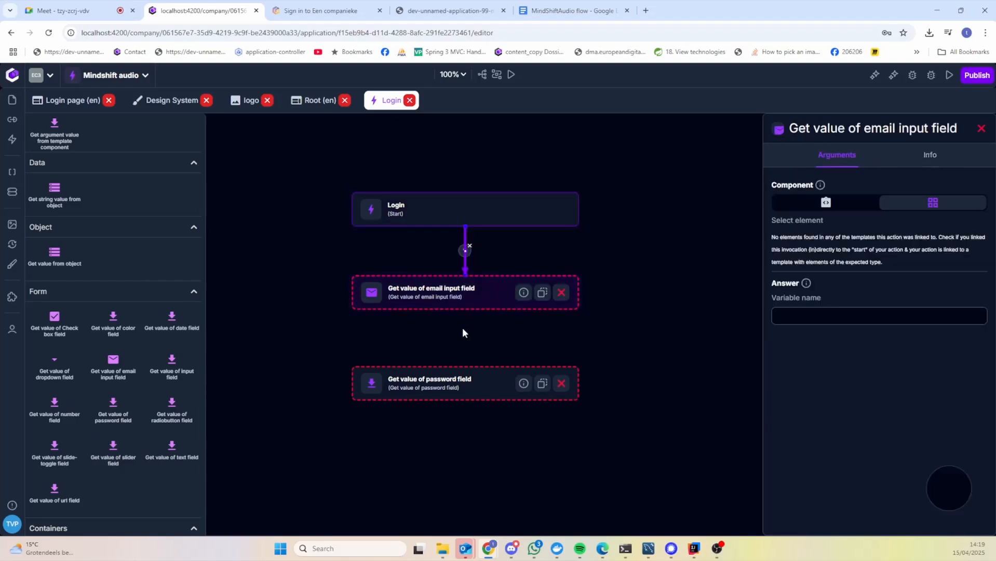
pyautogui.moveTo(466, 313); pyautogui.dragTo(465, 370)
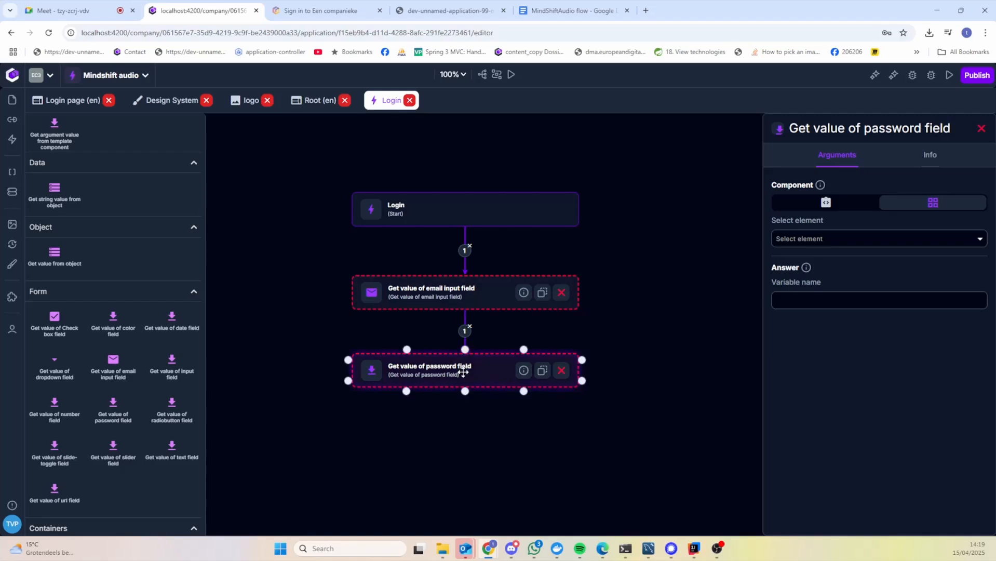
# Step: Add a Get value from object node linked from Login, then delete it again
pyautogui.moveTo(54, 254); pyautogui.dragTo(716, 284)
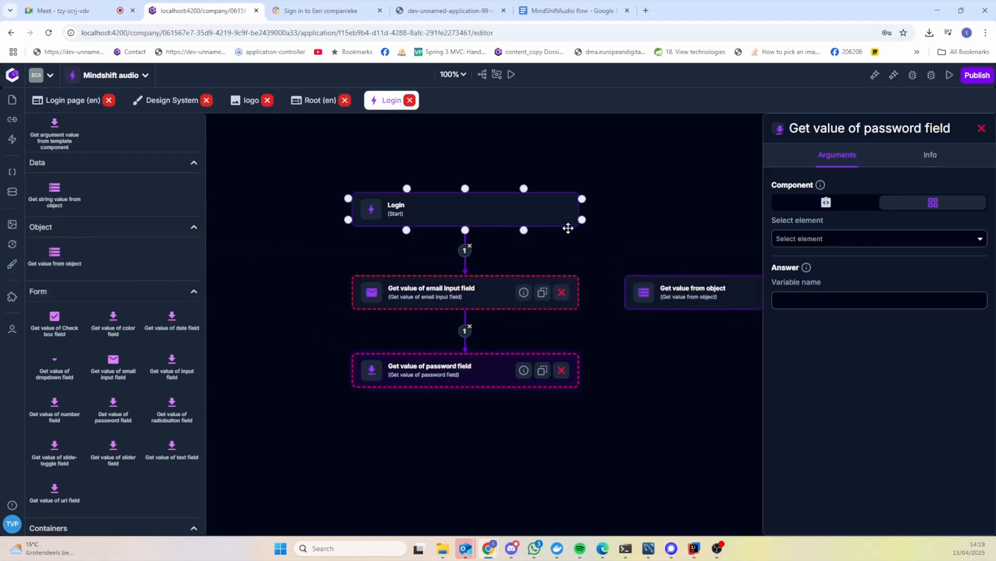
pyautogui.moveTo(581, 220); pyautogui.dragTo(736, 270)
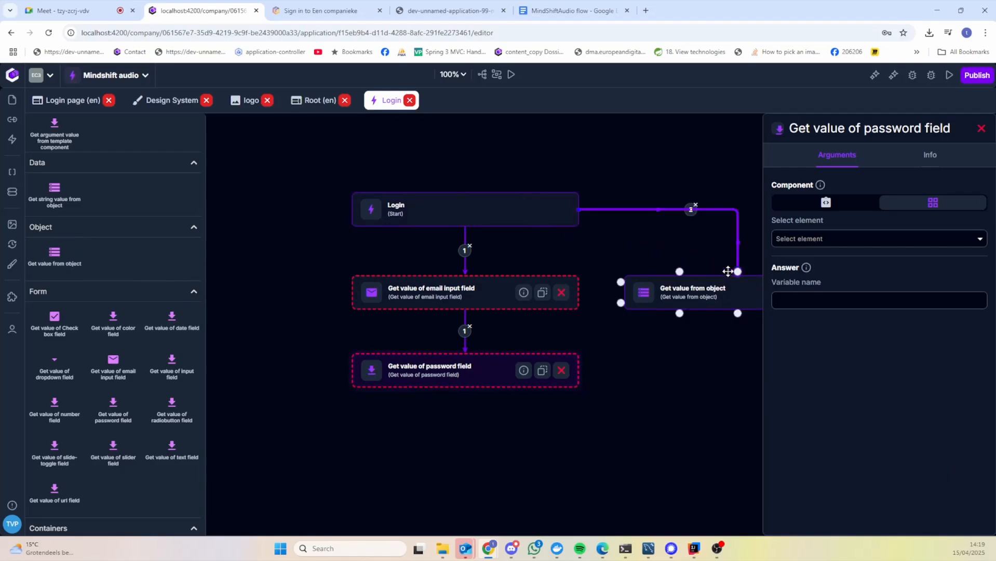
pyautogui.moveTo(704, 370); pyautogui.dragTo(623, 378)
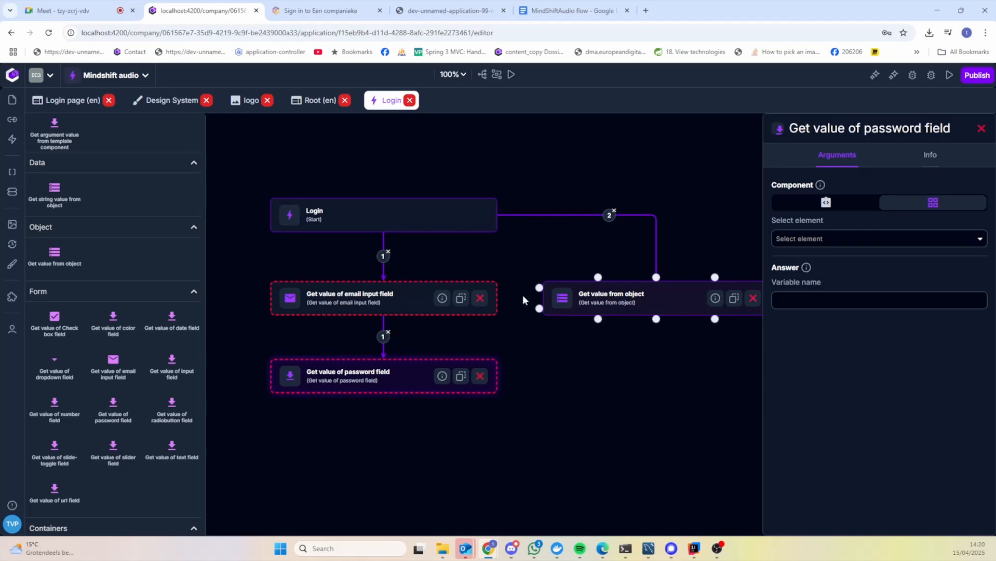
pyautogui.moveTo(695, 363); pyautogui.dragTo(656, 365)
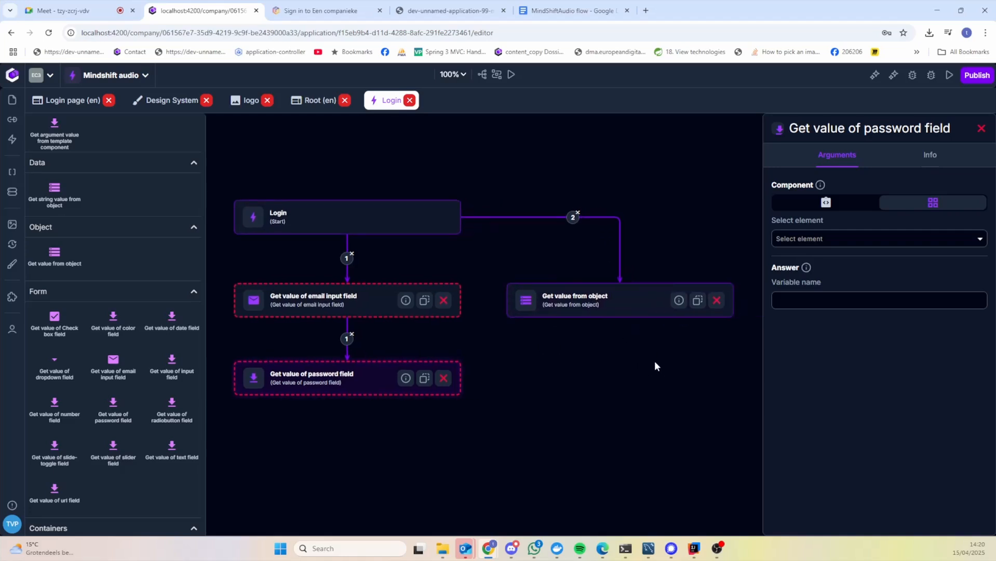
pyautogui.click(716, 298)
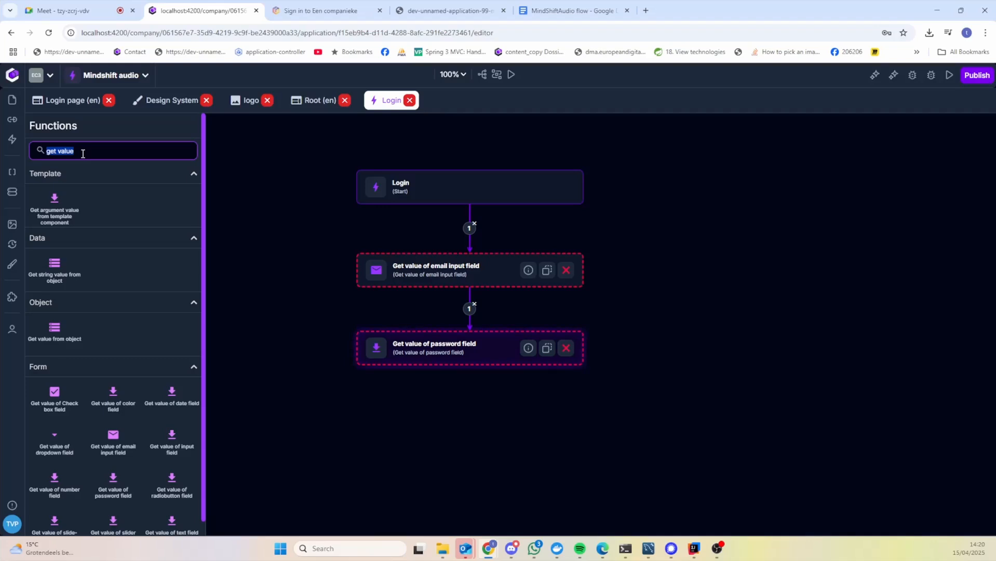
pyautogui.write('htt')
pyautogui.hotkey('ctrl', 'a')
pyautogui.write('api')
pyautogui.moveTo(66, 204); pyautogui.dragTo(751, 195)
pyautogui.moveTo(588, 177); pyautogui.dragTo(685, 186)
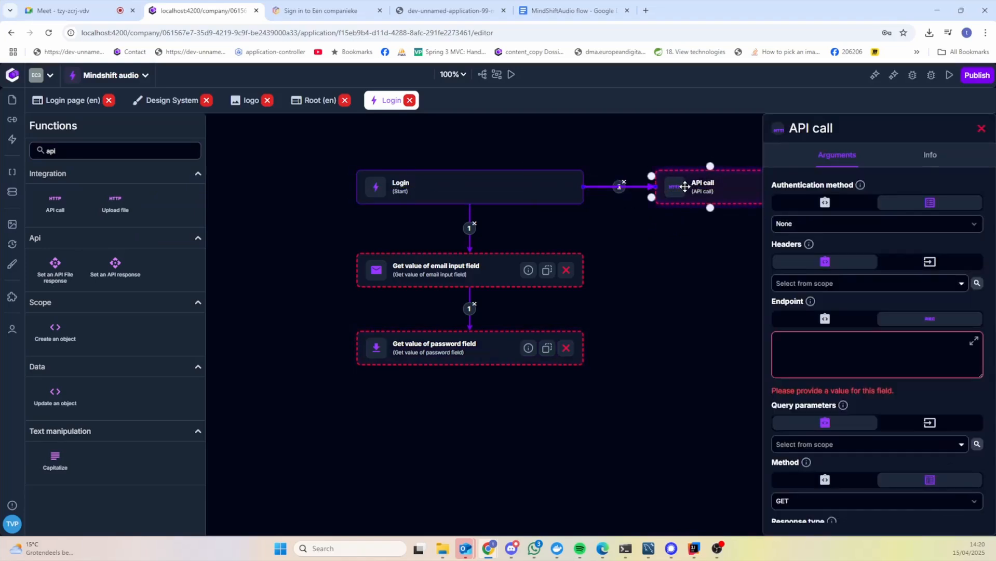
pyautogui.moveTo(710, 296); pyautogui.dragTo(602, 284)
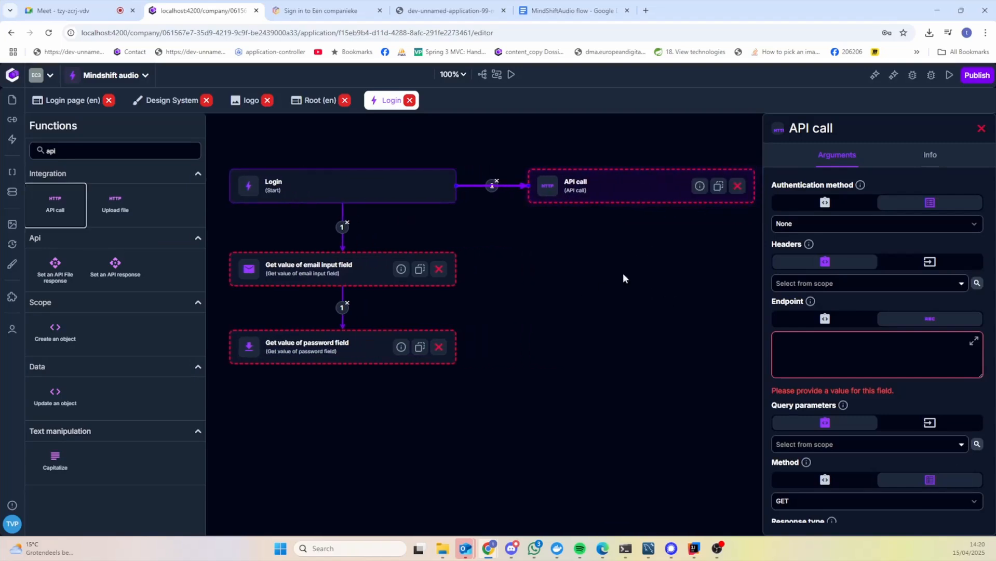
pyautogui.click(736, 188)
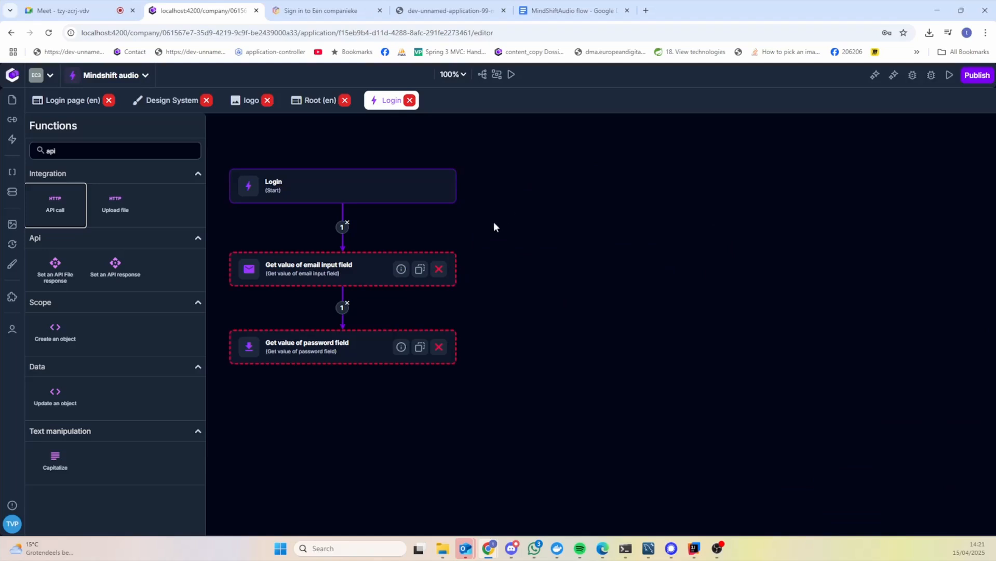
# Step: Create a new blank action named 'send authentication mail'
pyautogui.click(13, 140)
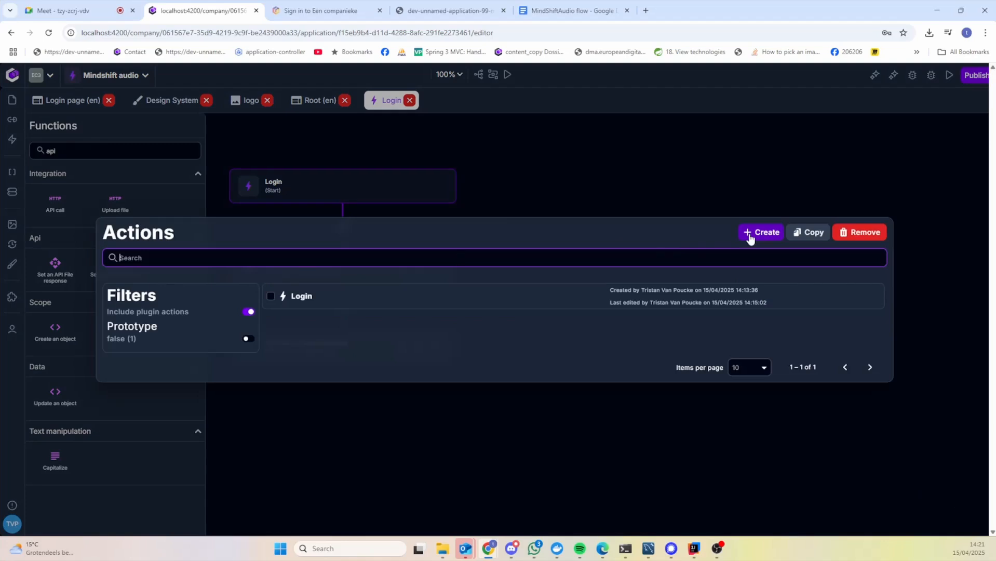
pyautogui.click(754, 237)
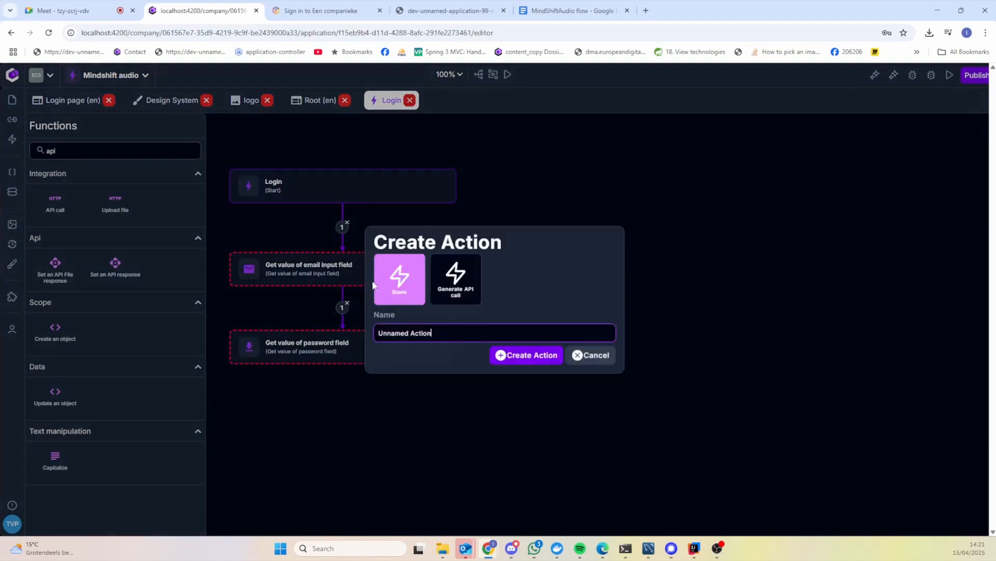
pyautogui.moveTo(453, 331); pyautogui.dragTo(351, 333)
pyautogui.write('send ')
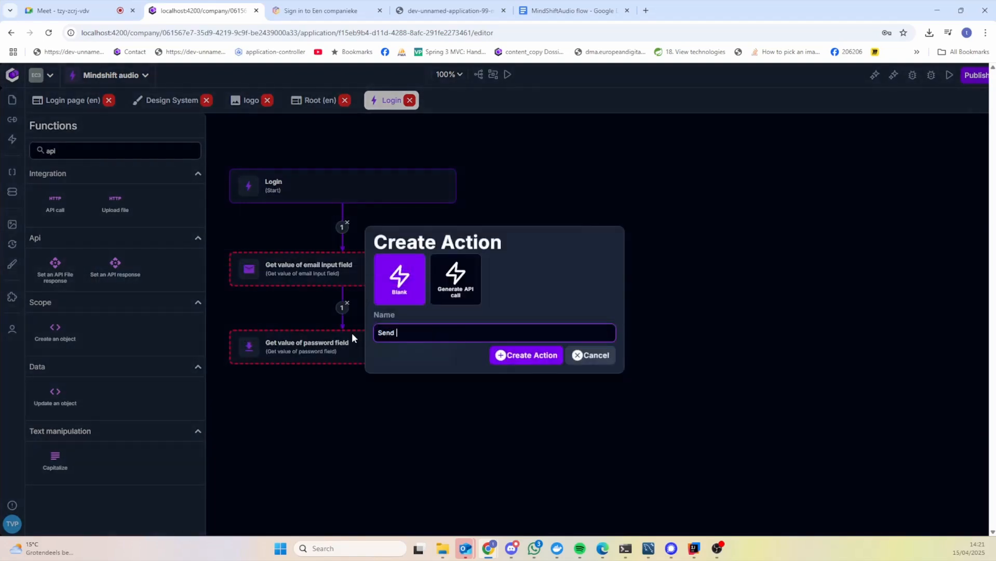
pyautogui.write('authentication mail')
pyautogui.click(524, 355)
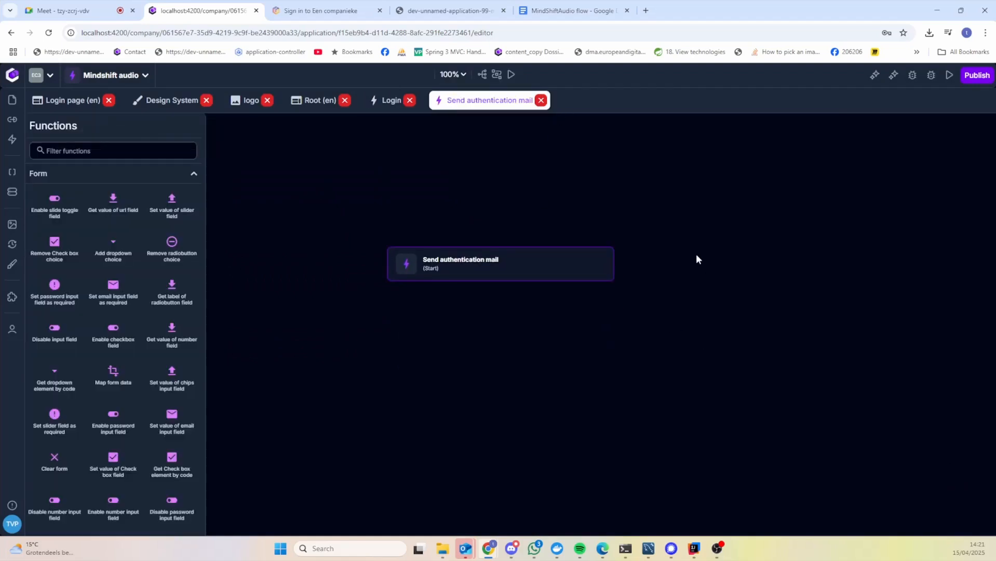
# Step: In the Login flow, connect Start to an Execute action node that runs Send authentication mail
pyautogui.click(384, 103)
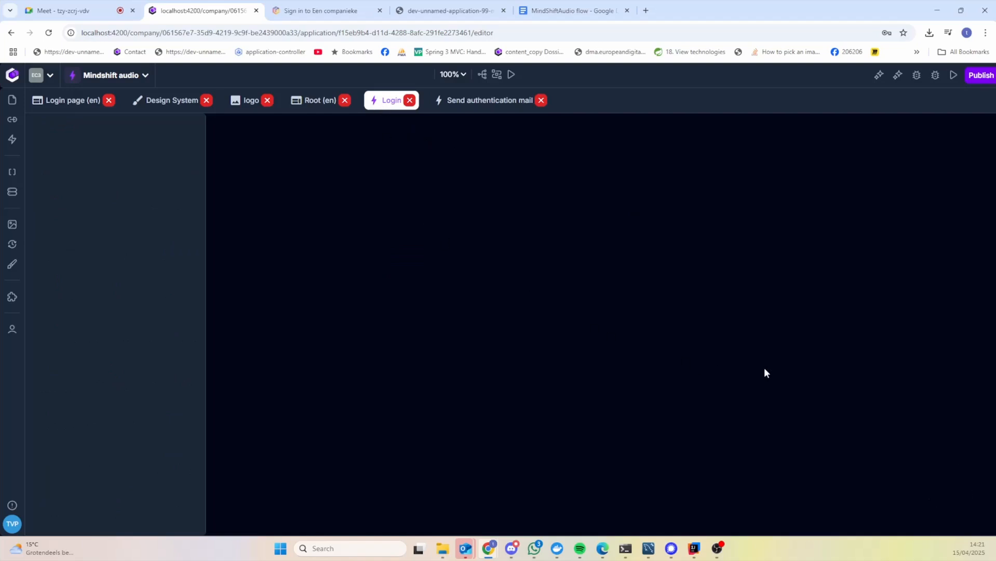
pyautogui.click(63, 148)
pyautogui.write('exe')
pyautogui.moveTo(55, 201); pyautogui.dragTo(758, 317)
pyautogui.click(683, 271)
pyautogui.moveTo(522, 265); pyautogui.dragTo(686, 279)
pyautogui.click(616, 285)
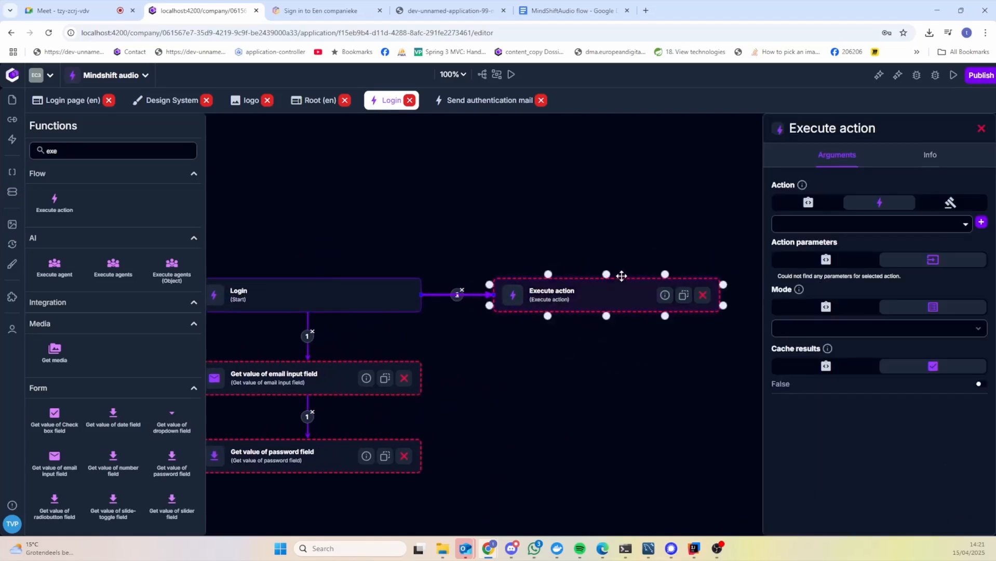
pyautogui.click(842, 228)
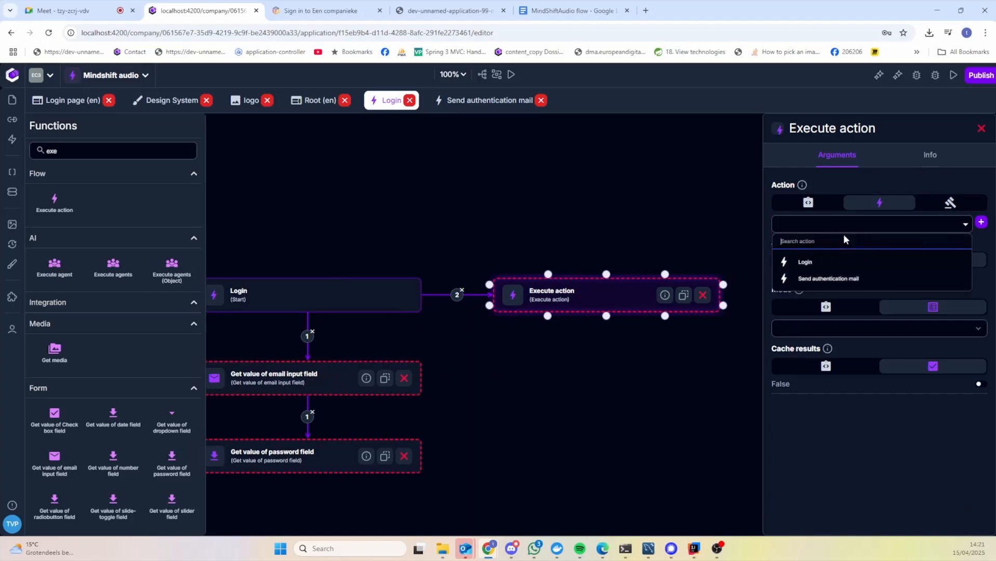
pyautogui.click(836, 279)
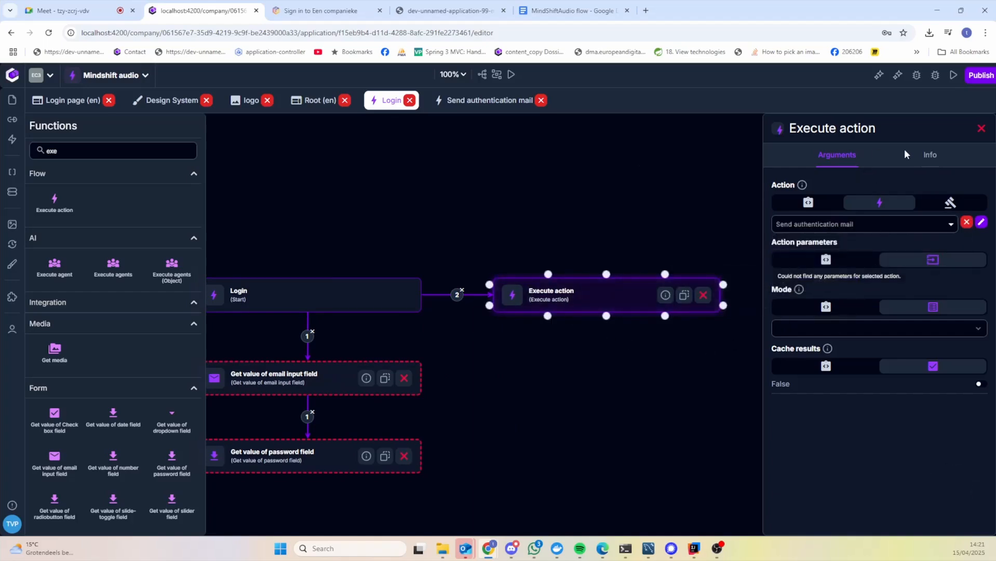
# Step: Rename the Execute action node to 'Send authentication mail upon login'
pyautogui.click(923, 157)
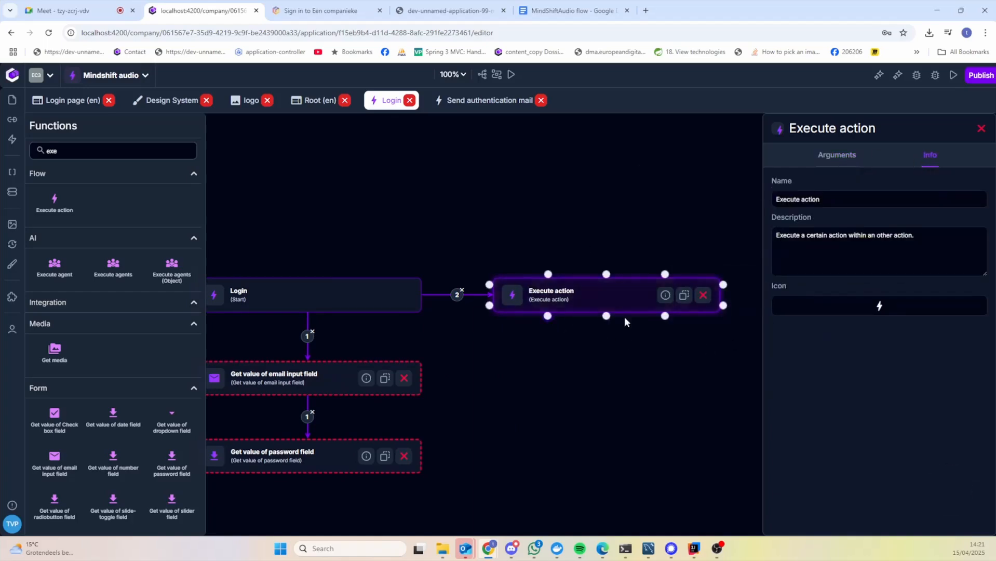
pyautogui.tripleClick(839, 199)
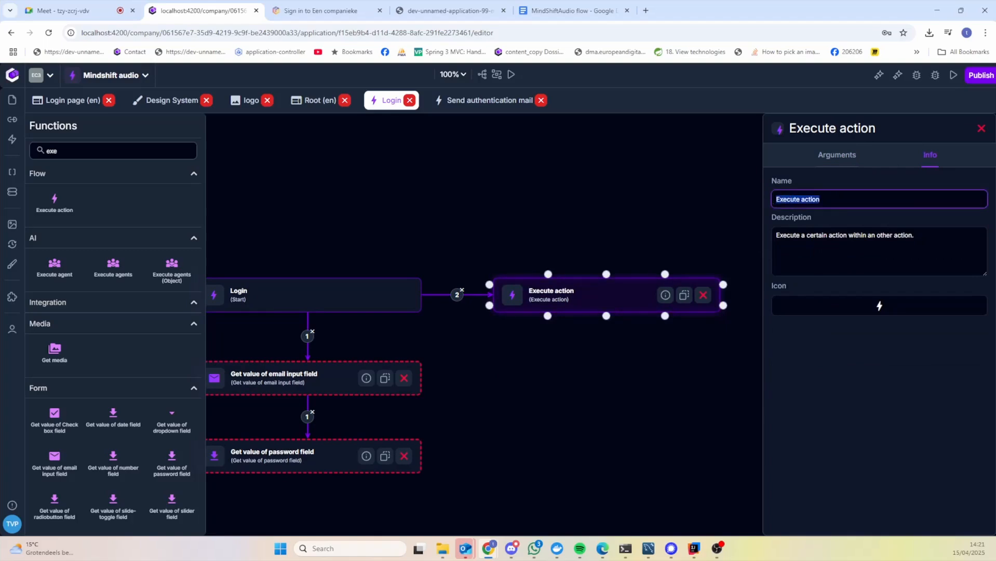
pyautogui.write('Send auth')
pyautogui.write('ection')
pyautogui.press('BackSpace')
pyautogui.press('BackSpace')
pyautogui.press('BackSpace')
pyautogui.press('BackSpace')
pyautogui.press('BackSpace')
pyautogui.write('n')
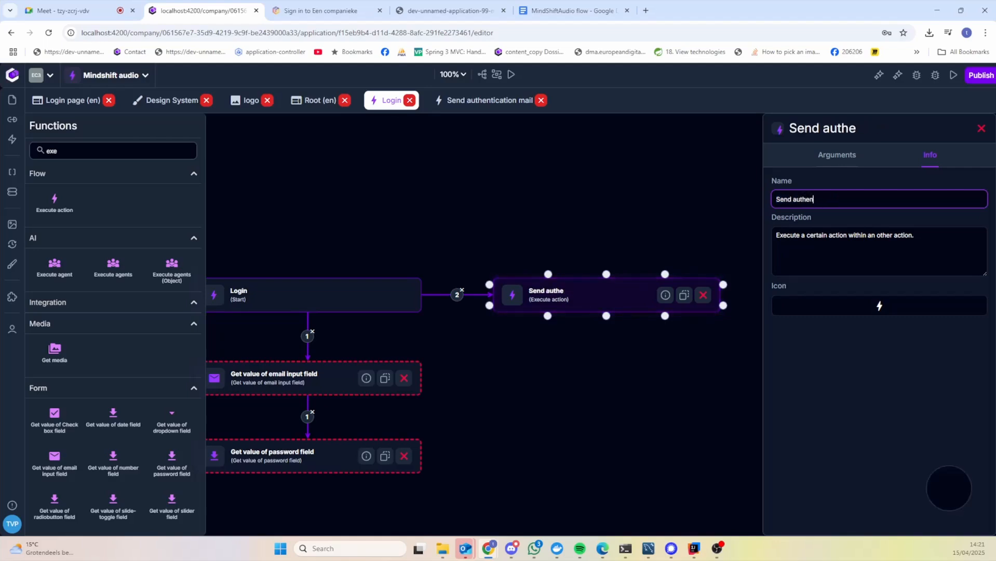
pyautogui.write('tication mail upon lo')
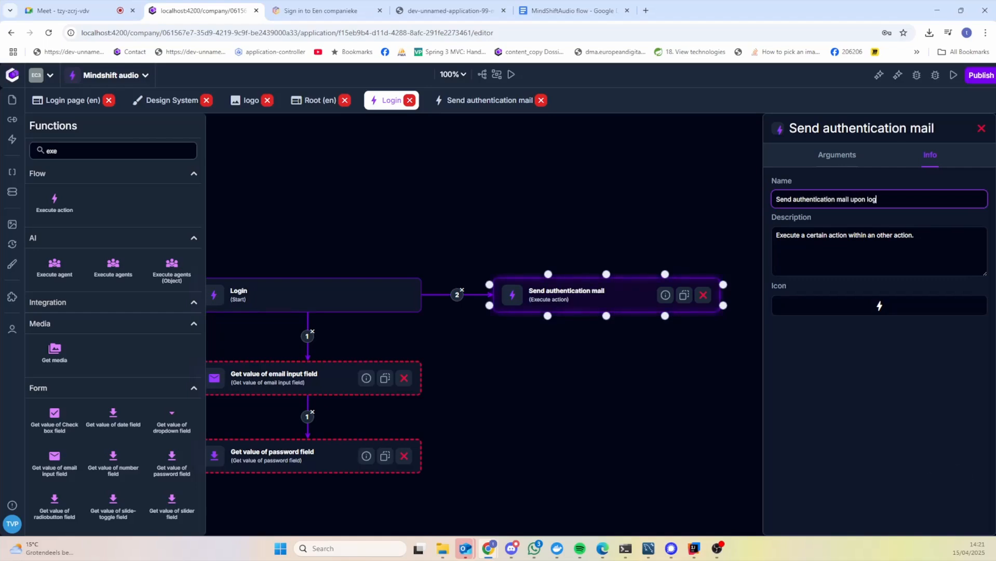
pyautogui.write('gin')
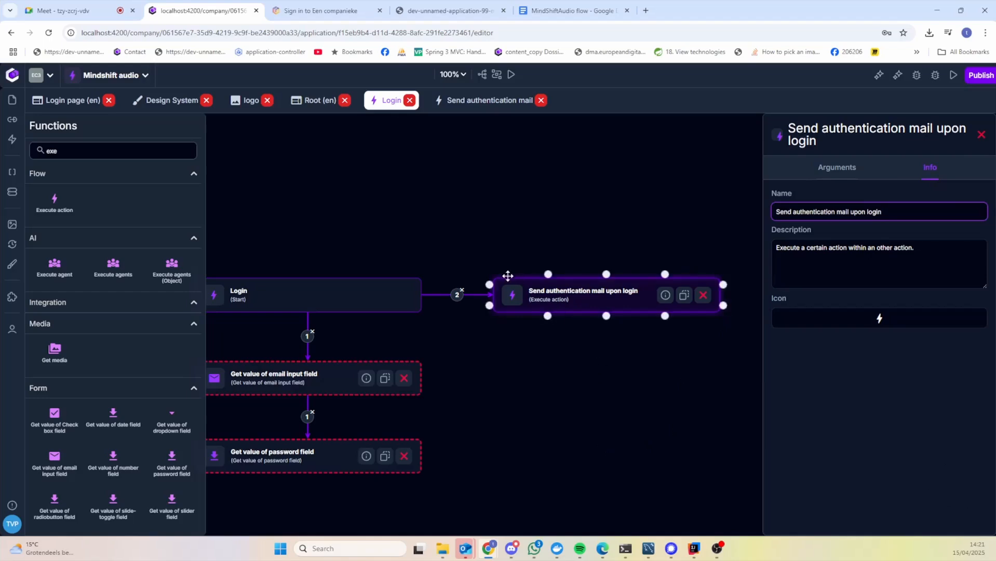
pyautogui.moveTo(627, 335); pyautogui.dragTo(607, 352)
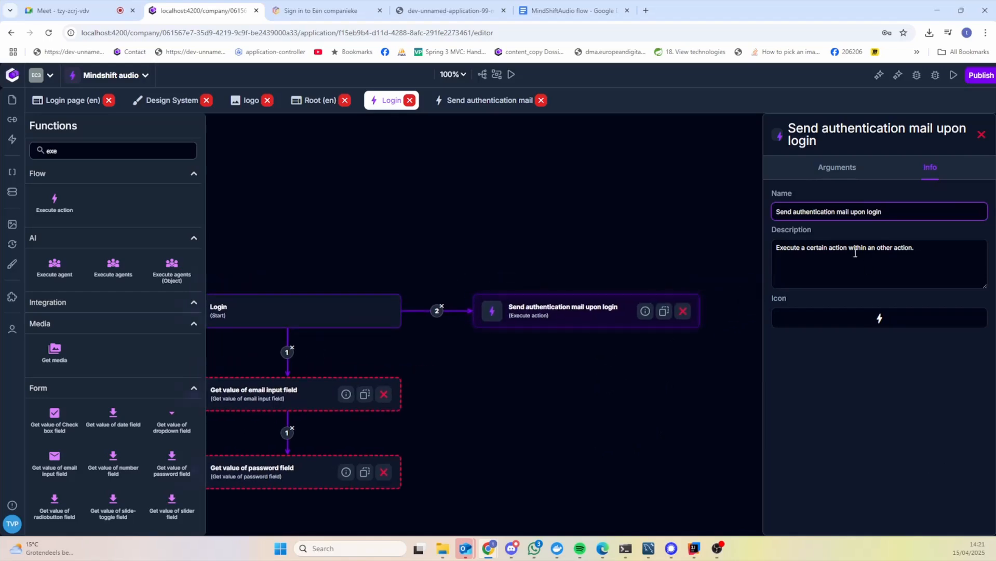
pyautogui.click(867, 260)
pyautogui.moveTo(648, 317)
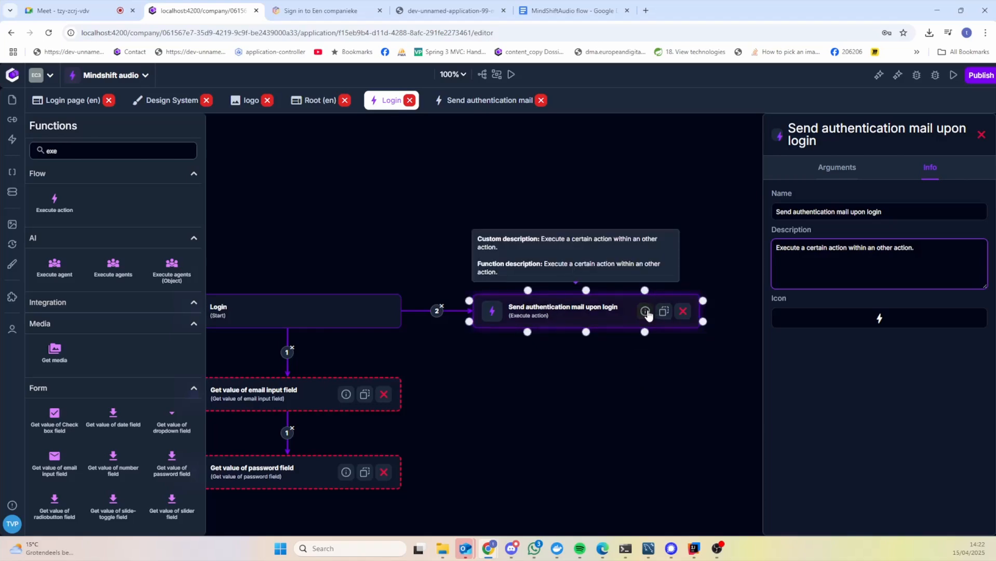
pyautogui.moveTo(617, 409); pyautogui.dragTo(693, 393)
pyautogui.click(489, 100)
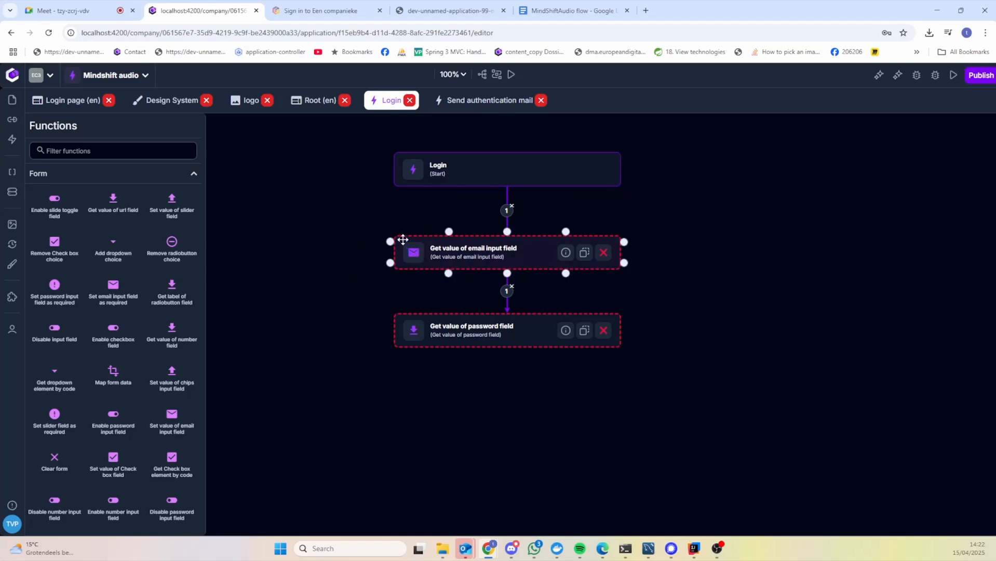
pyautogui.click(517, 253)
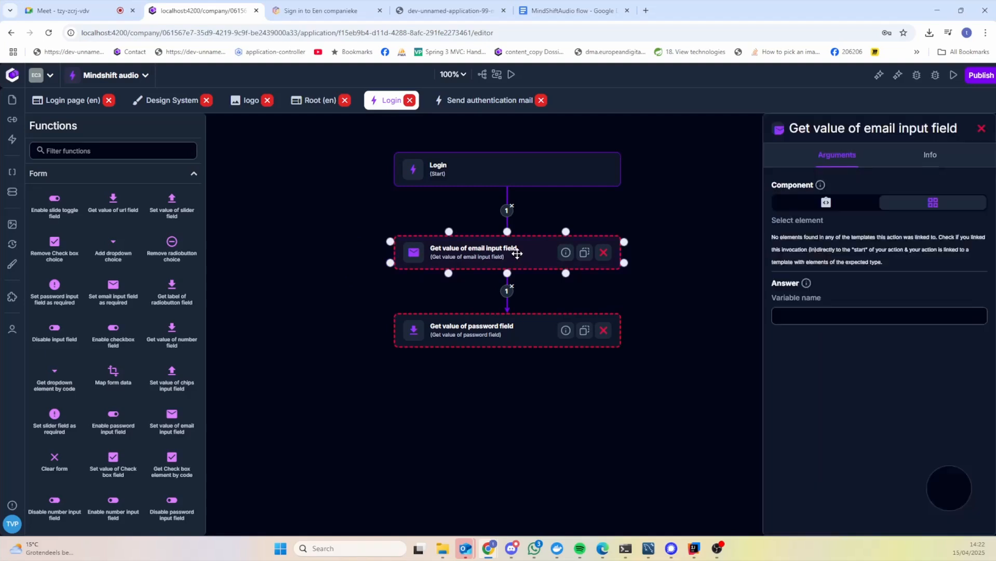
pyautogui.click(863, 239)
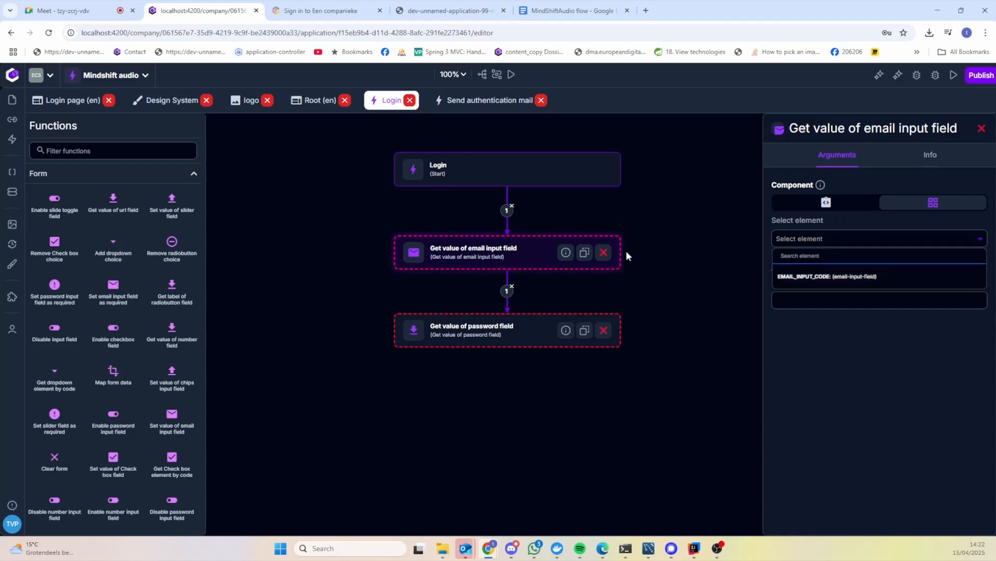
pyautogui.click(665, 230)
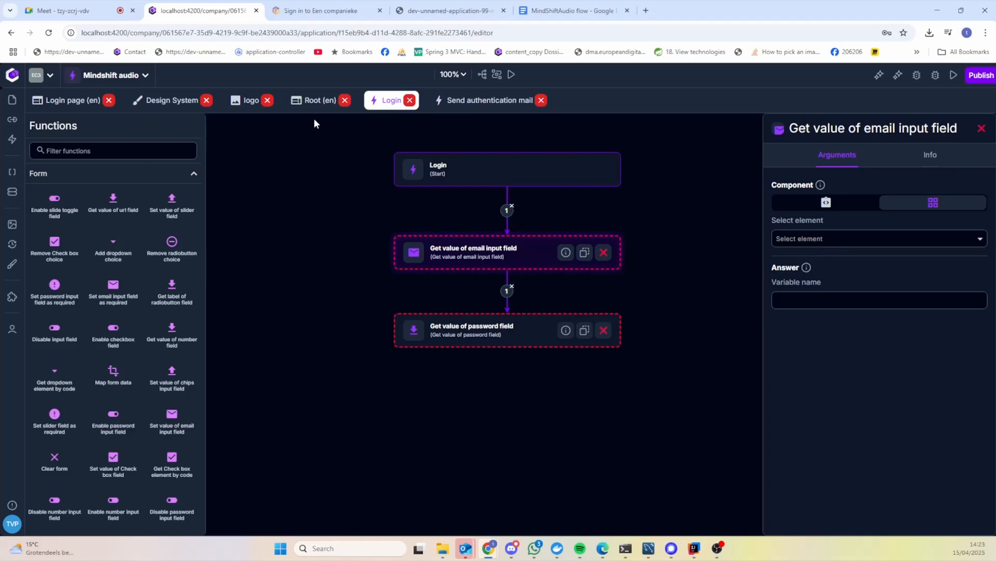
# Step: On the Login page design, give the Email field the label 'Email'
pyautogui.click(73, 102)
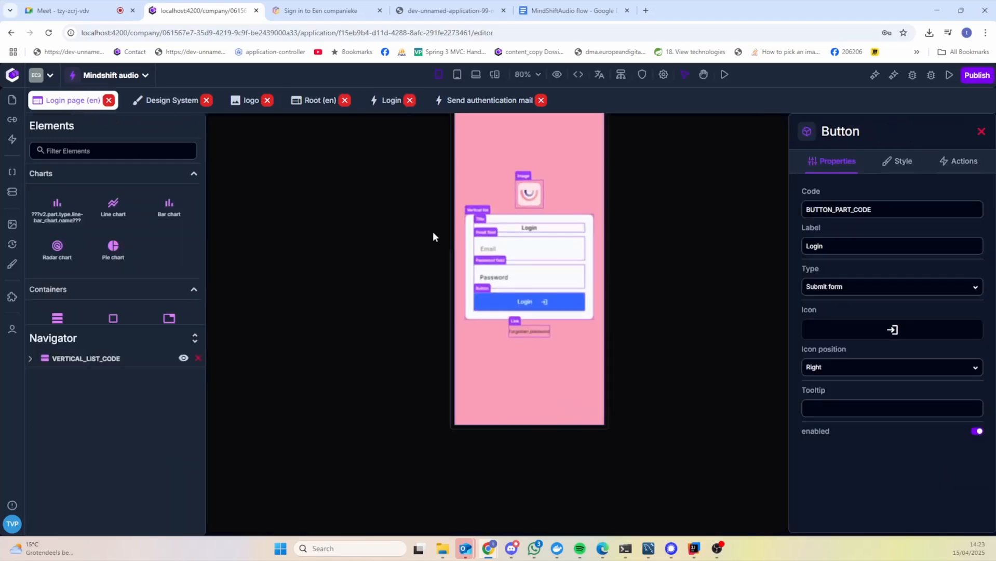
pyautogui.moveTo(648, 276); pyautogui.dragTo(638, 303)
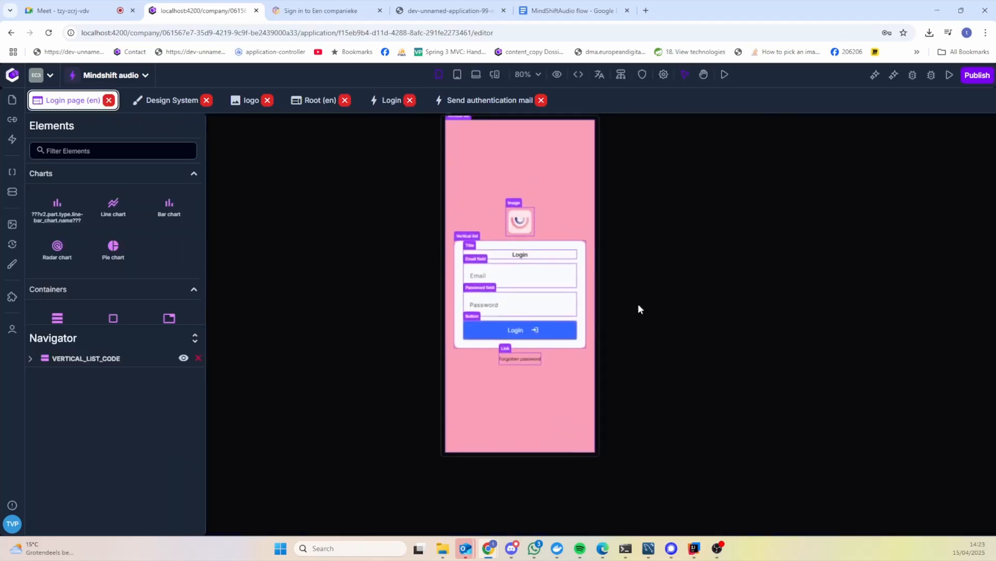
pyautogui.scroll(2, 561, 294)
pyautogui.moveTo(796, 355); pyautogui.dragTo(776, 317)
pyautogui.click(564, 280)
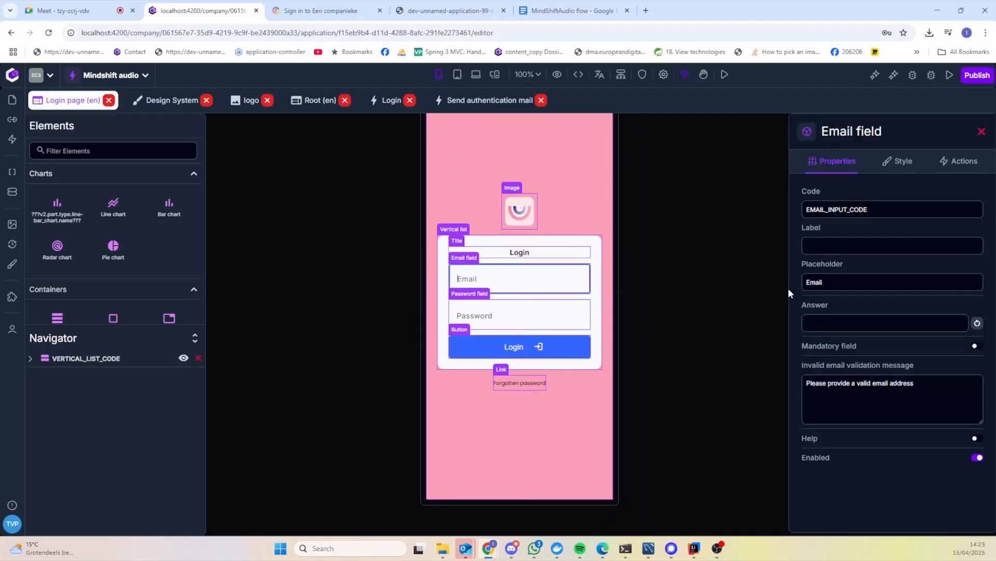
pyautogui.click(845, 247)
pyautogui.write('Email')
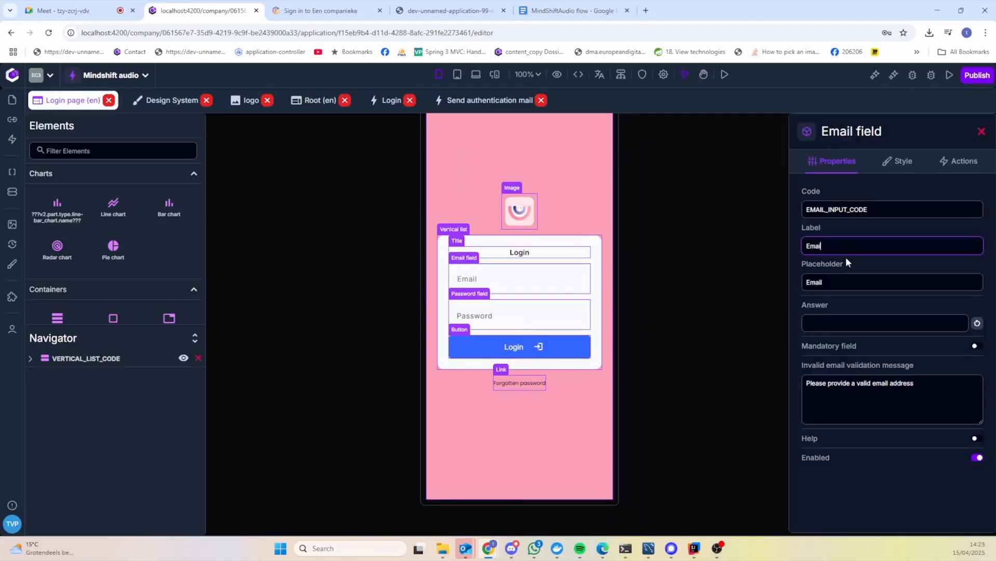
# Step: Inspect the code names of the Email field and the logo image
pyautogui.click(891, 211)
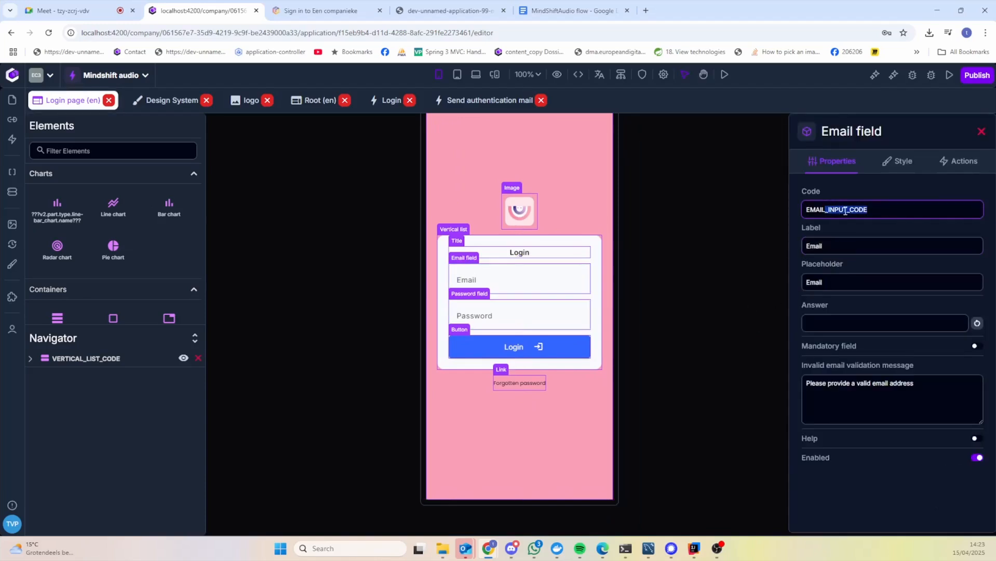
pyautogui.moveTo(892, 211); pyautogui.dragTo(806, 209)
pyautogui.click(884, 211)
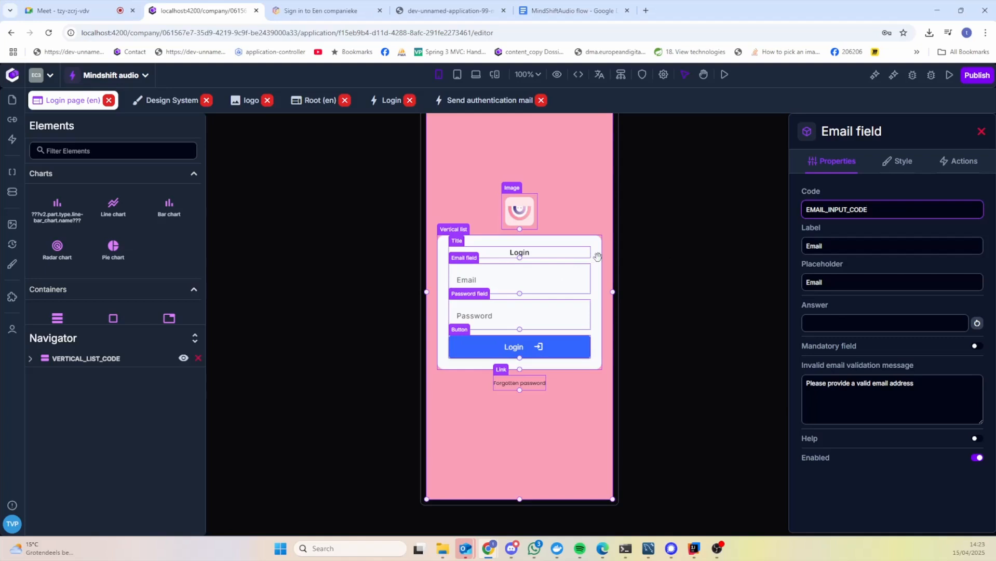
pyautogui.click(524, 212)
pyautogui.moveTo(902, 211); pyautogui.dragTo(786, 212)
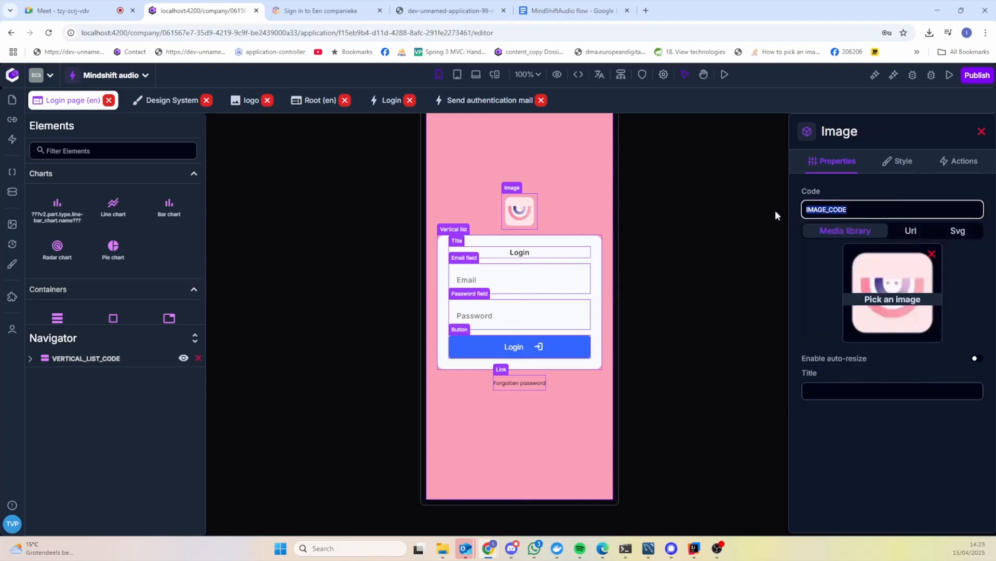
pyautogui.click(596, 247)
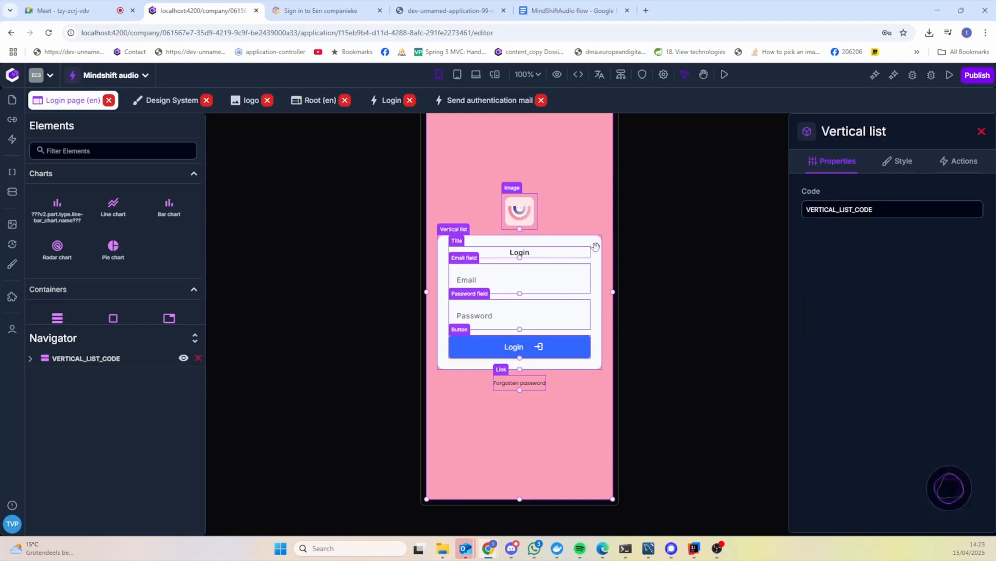
# Step: Reselect the Email field and highlight its code value EMAIL_INPUT_CODE
pyautogui.click(564, 270)
pyautogui.click(888, 207)
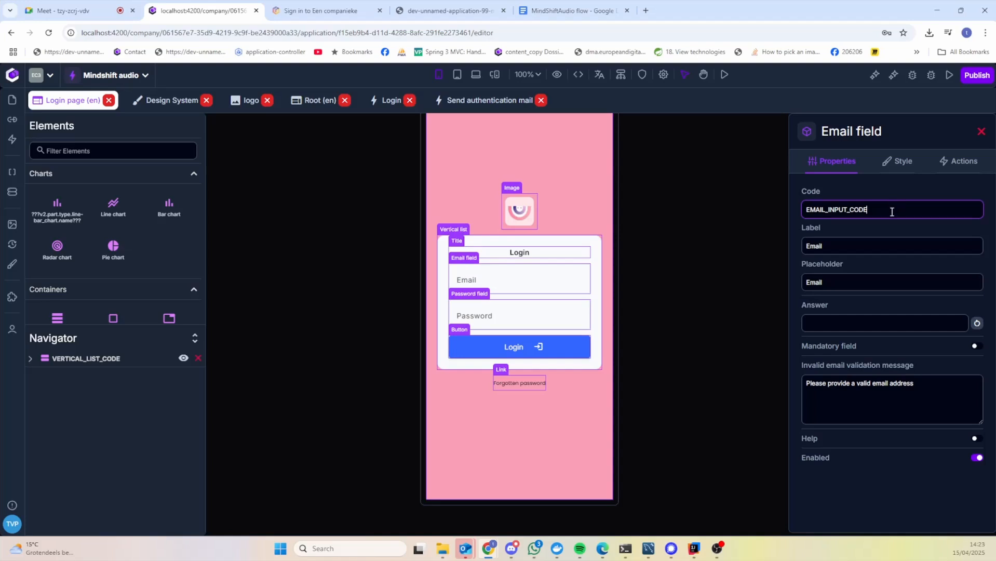
pyautogui.moveTo(893, 209); pyautogui.dragTo(790, 210)
pyautogui.click(561, 315)
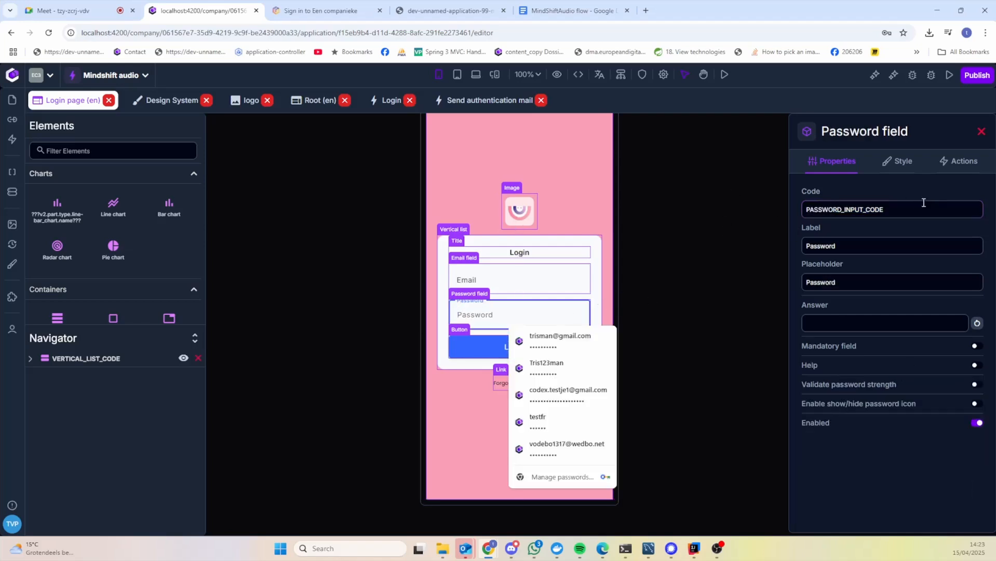
pyautogui.click(902, 208)
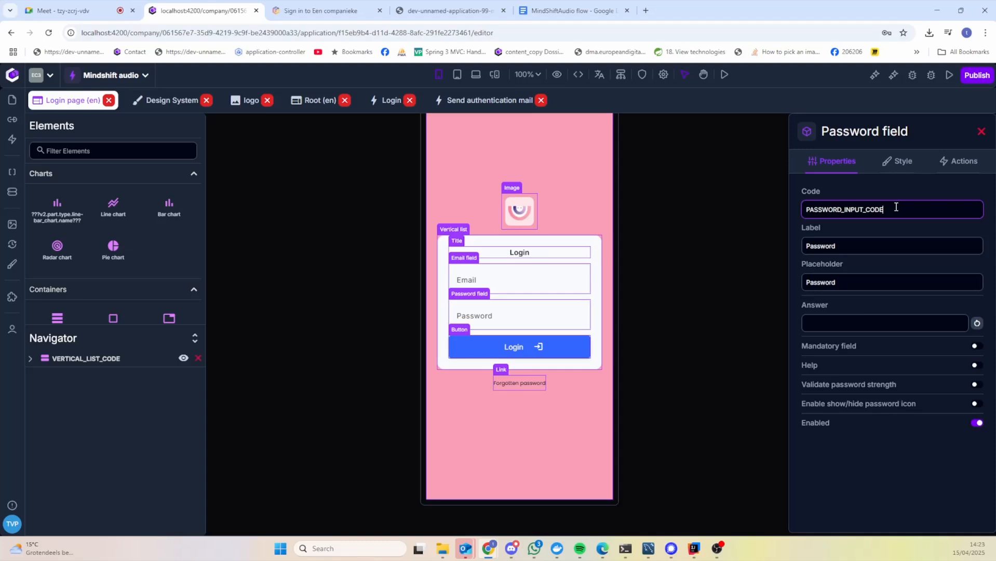
pyautogui.click(572, 276)
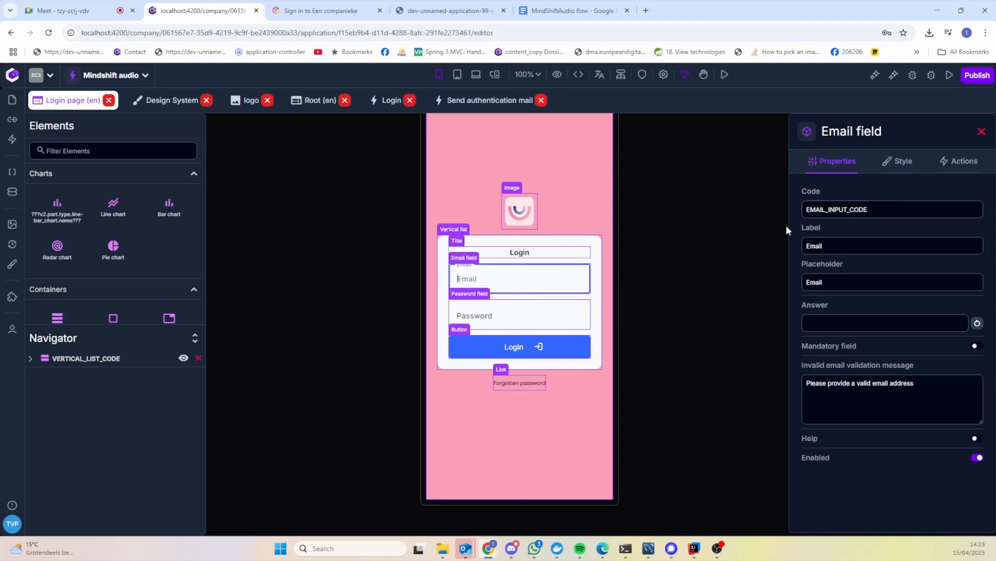
pyautogui.moveTo(895, 208); pyautogui.dragTo(799, 208)
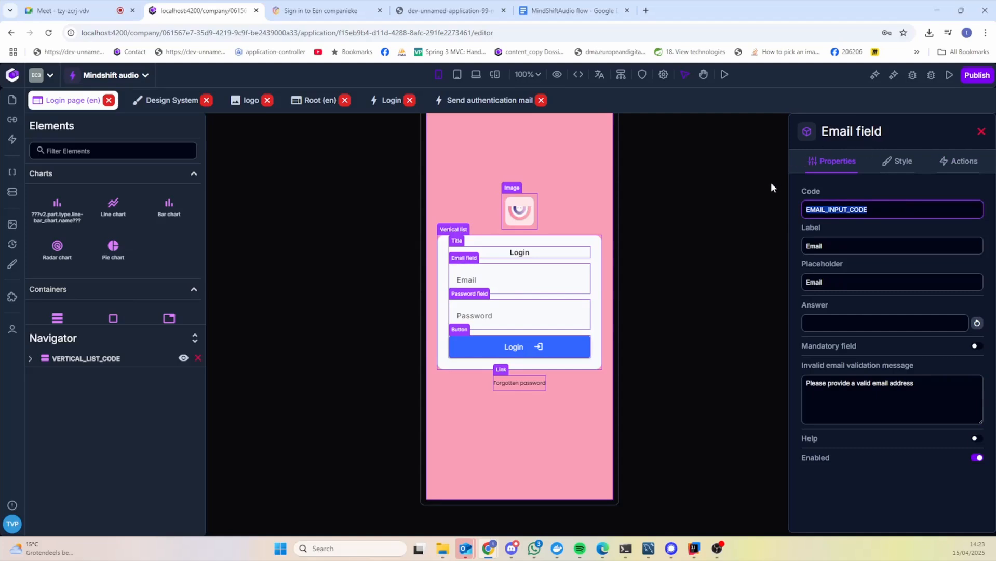
# Step: Set the Email field's code to LOGIN_EMAIL_FIELD
pyautogui.write('LOGIN_EMAIL')
pyautogui.hotkey('ctrl', 'a')
pyautogui.press('Right')
pyautogui.write('_FIELD')
# Step: Set the Password field's code to LOGIN_PASSWORD_FIELD
pyautogui.click(519, 314)
pyautogui.click(905, 210)
pyautogui.hotkey('ctrl', 'a')
pyautogui.write('PA')
pyautogui.write('SSWO')
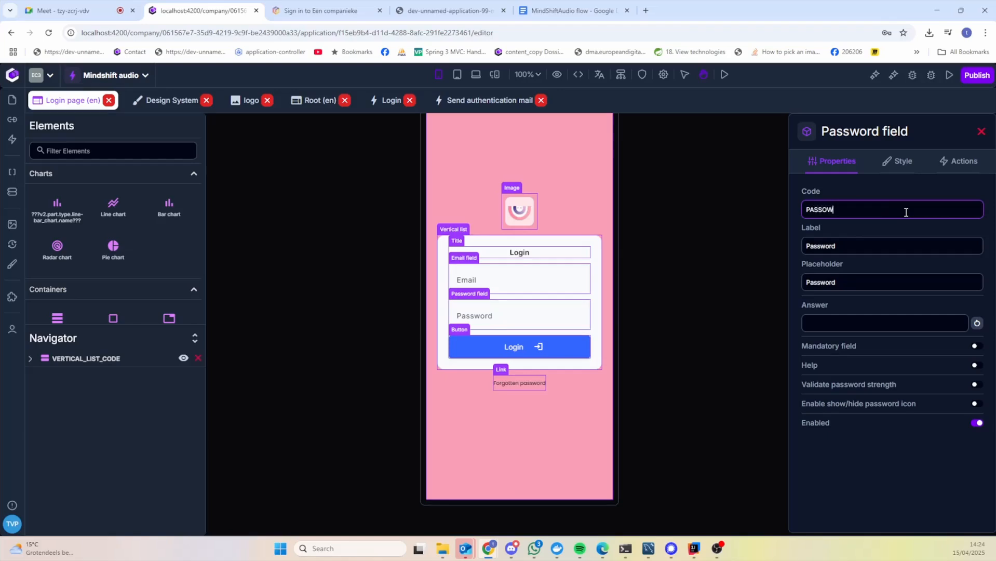
pyautogui.press('BackSpace')
pyautogui.press('BackSpace')
pyautogui.press('BackSpace')
pyautogui.press('BackSpace')
pyautogui.press('BackSpace')
pyautogui.press('BackSpace')
pyautogui.write('LOGIN_PASSWOR')
pyautogui.press('BackSpace')
pyautogui.press('BackSpace')
pyautogui.press('BackSpace')
pyautogui.write('WH')
pyautogui.press('BackSpace')
pyautogui.write('ORD_FIELD')
pyautogui.hotkey('ctrl', 'a')
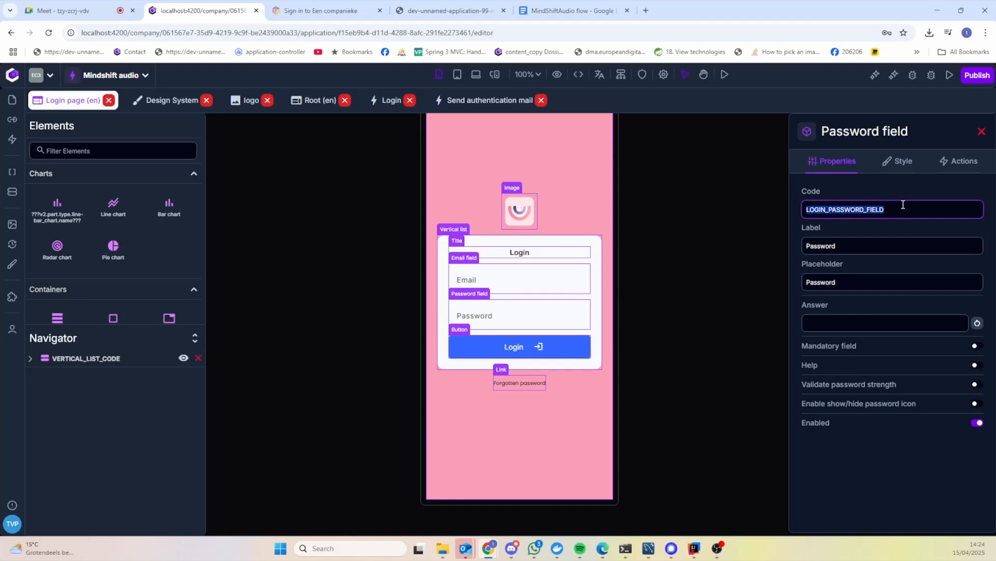
# Step: Check the new codes on the Email and Password fields
pyautogui.click(530, 280)
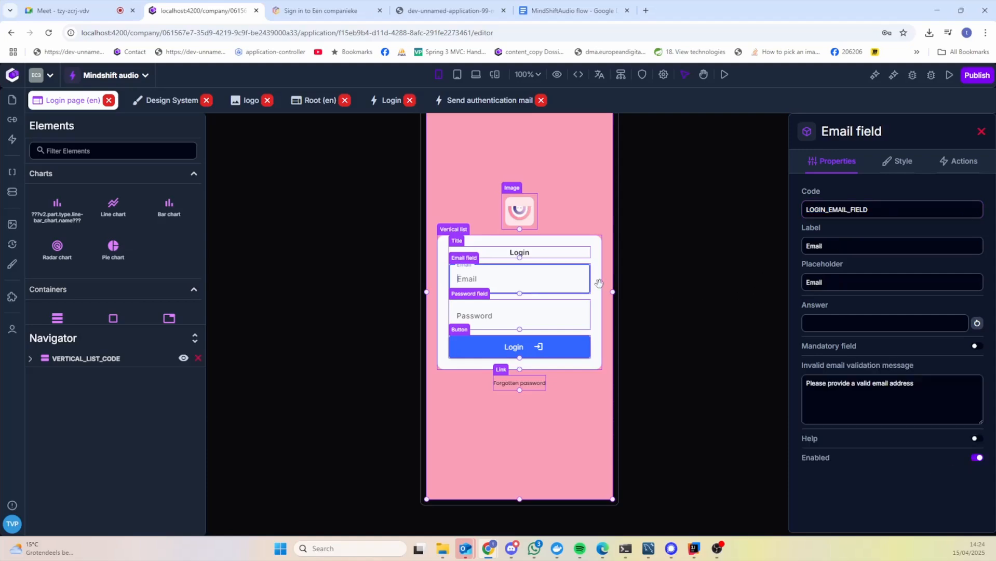
pyautogui.click(900, 209)
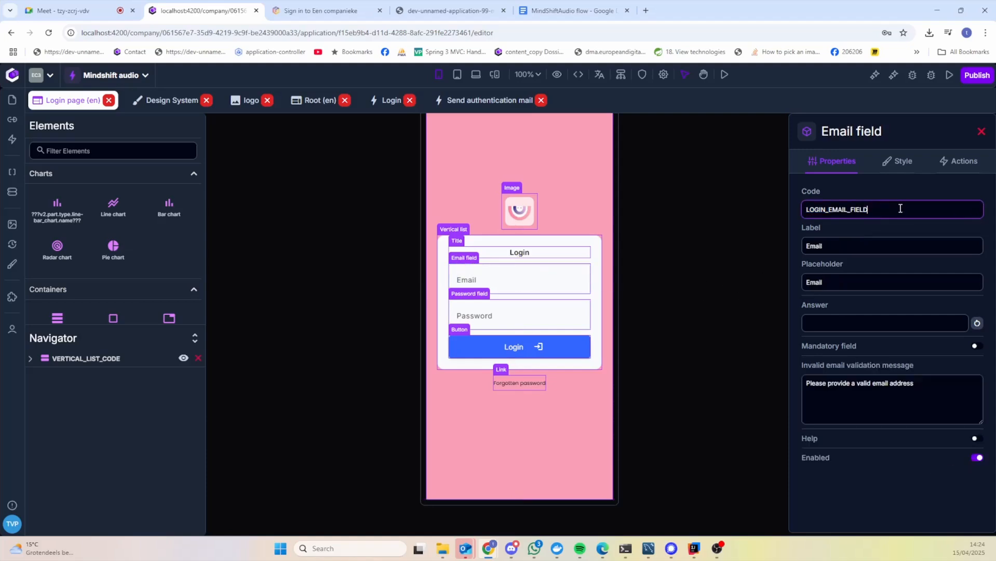
pyautogui.click(574, 312)
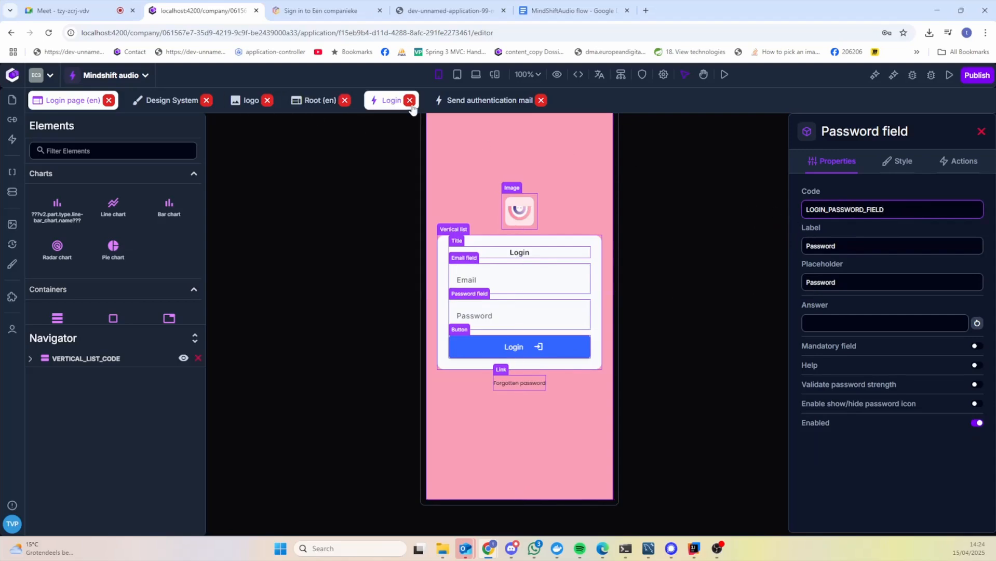
# Step: In the Login flow, set the email getter's element to LOGIN_EMAIL_FIELD
pyautogui.click(392, 101)
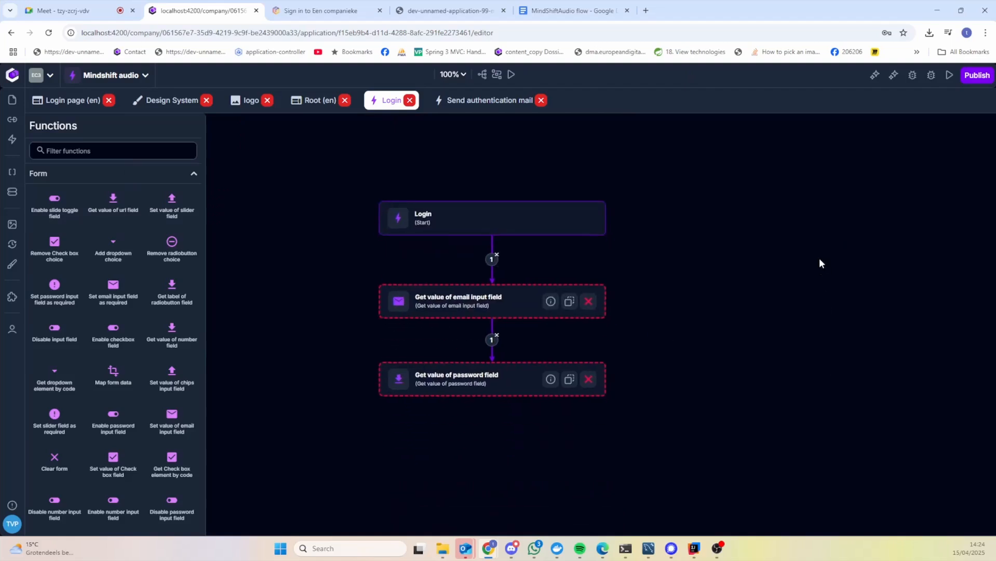
pyautogui.click(519, 302)
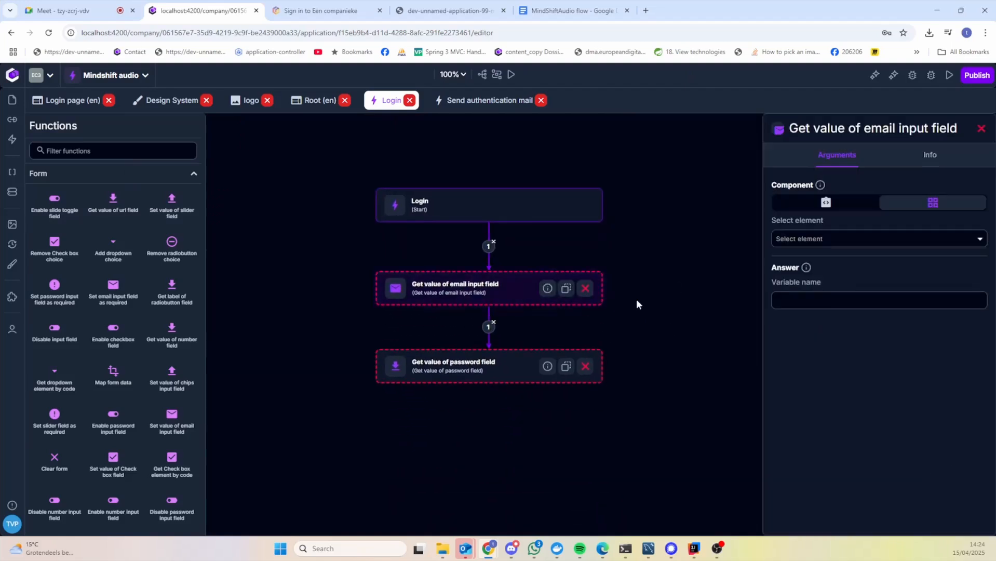
pyautogui.click(840, 239)
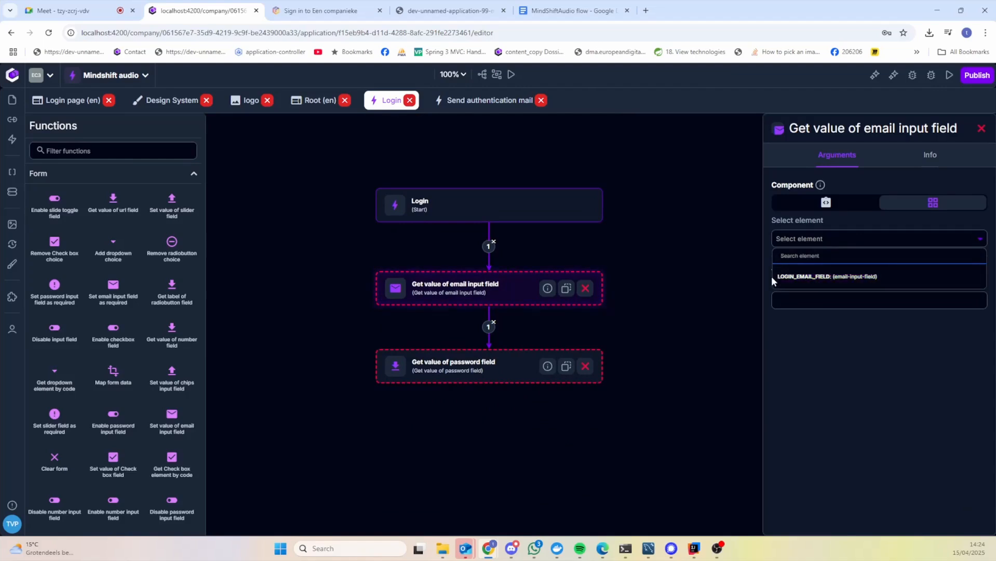
pyautogui.click(813, 281)
# Step: Set the password getter's element to LOGIN_PASSWORD_FIELD
pyautogui.click(488, 363)
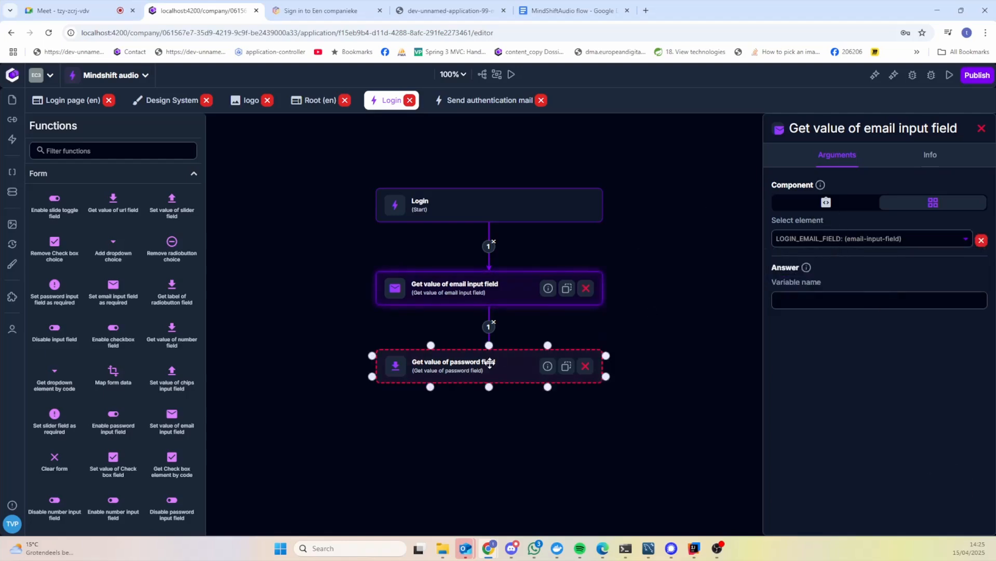
pyautogui.click(906, 239)
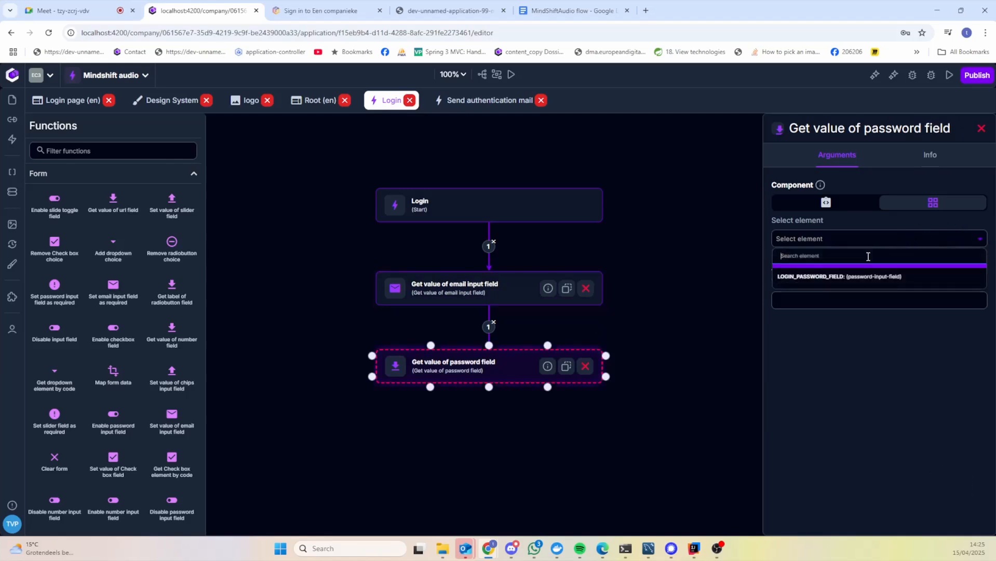
pyautogui.click(852, 280)
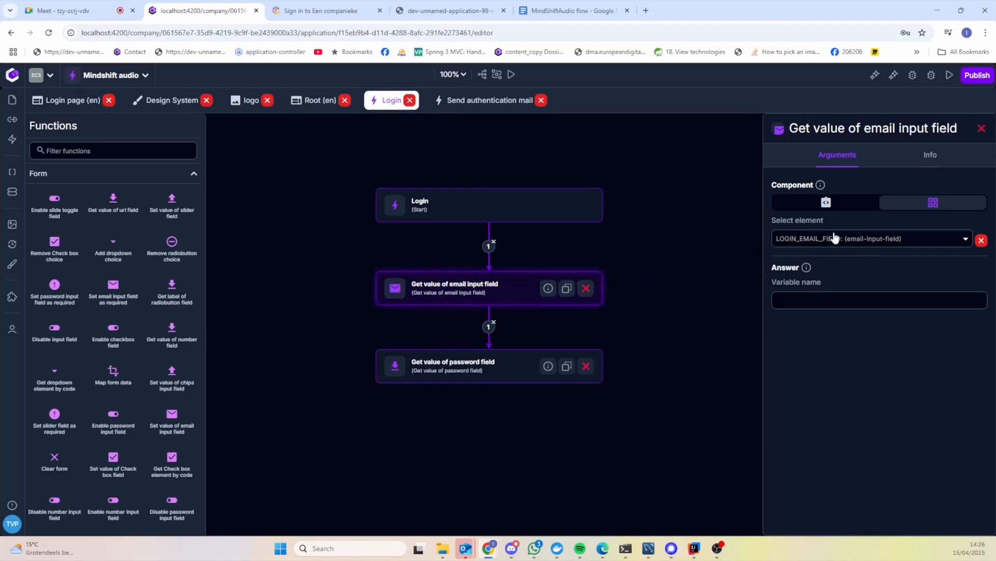
# Step: Name the email getter's result variable USER_EMAIL
pyautogui.click(823, 297)
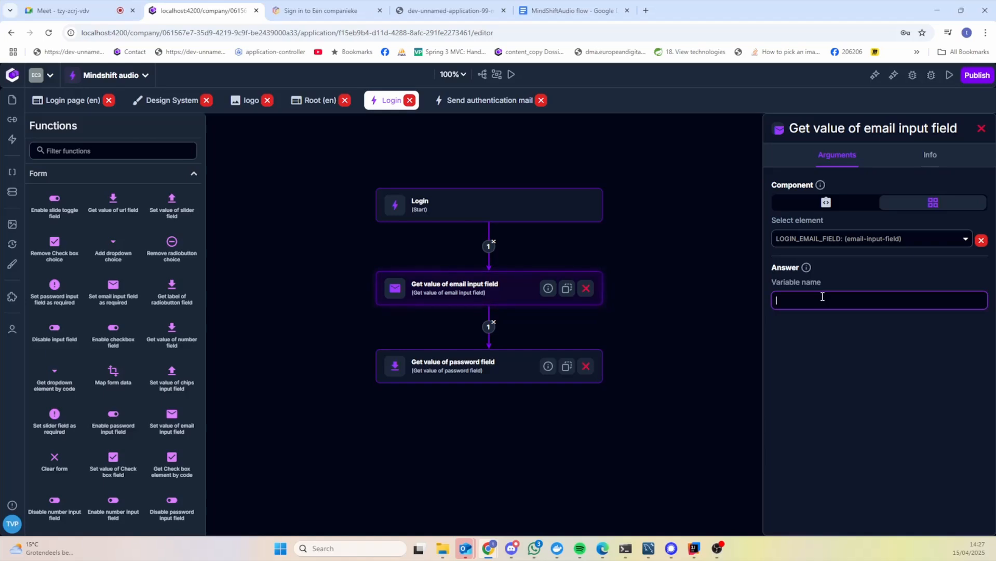
pyautogui.write('EMA')
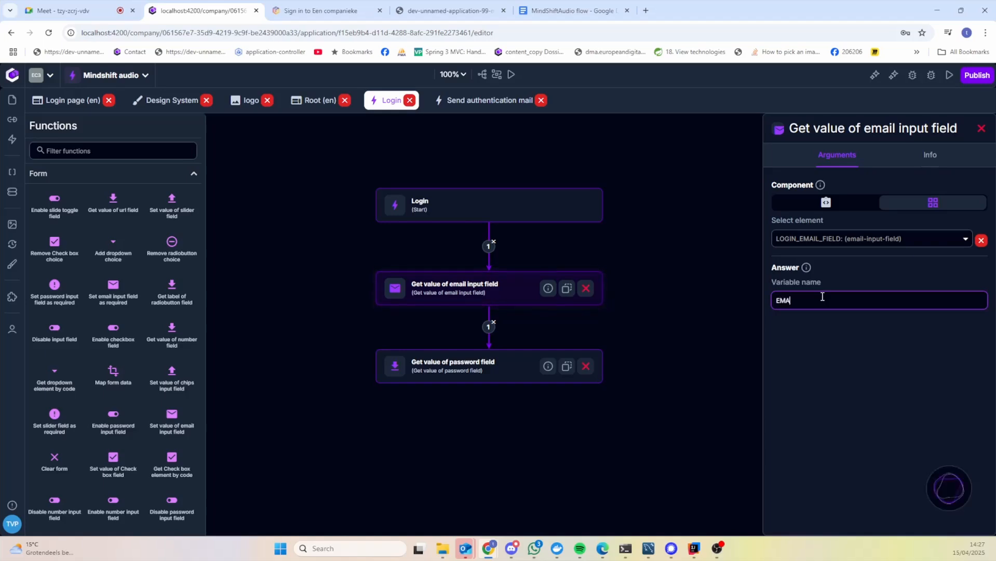
pyautogui.press('BackSpace')
pyautogui.press('BackSpace')
pyautogui.press('BackSpace')
pyautogui.write('USER_EAM')
pyautogui.press('BackSpace')
pyautogui.press('BackSpace')
pyautogui.write('MAIL')
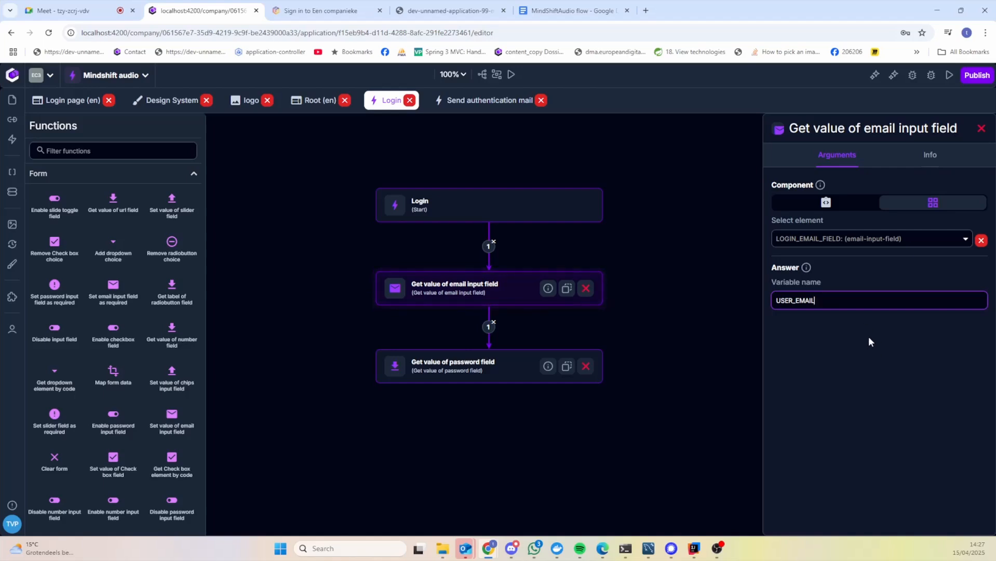
pyautogui.moveTo(837, 302); pyautogui.dragTo(748, 304)
# Step: Name the password getter's result variable USER_PASSWORD, then switch to Send authentication mail
pyautogui.click(507, 370)
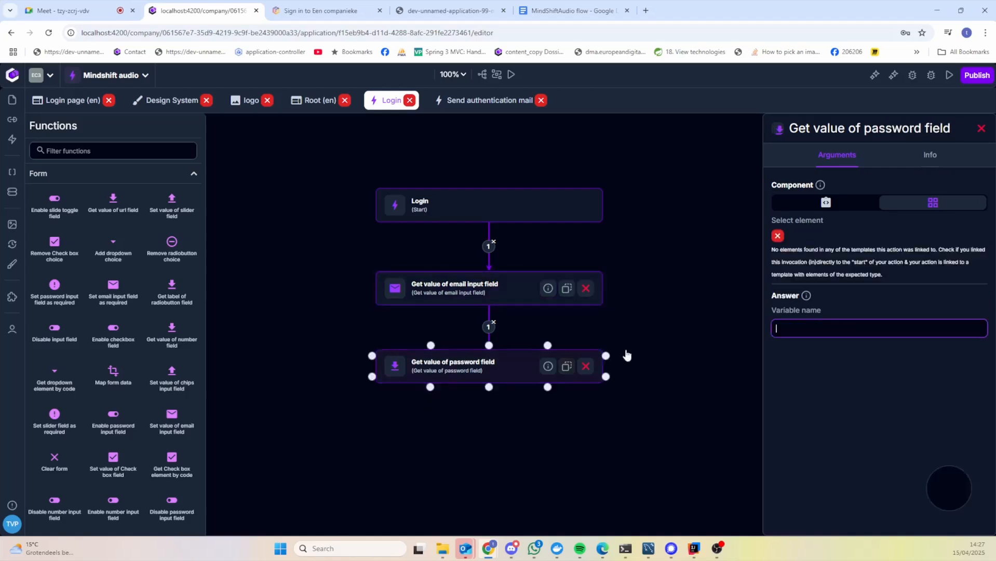
pyautogui.write('USSER')
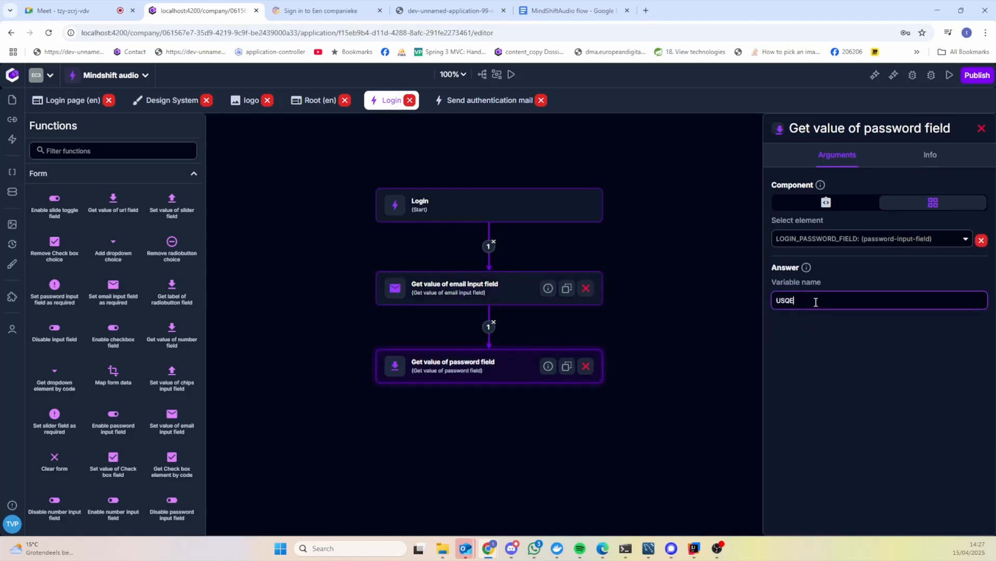
pyautogui.press('BackSpace')
pyautogui.press('BackSpace')
pyautogui.write('ER_')
pyautogui.press('BackSpace')
pyautogui.press('BackSpace')
pyautogui.press('BackSpace')
pyautogui.press('BackSpace')
pyautogui.write('ER_PASSWORD')
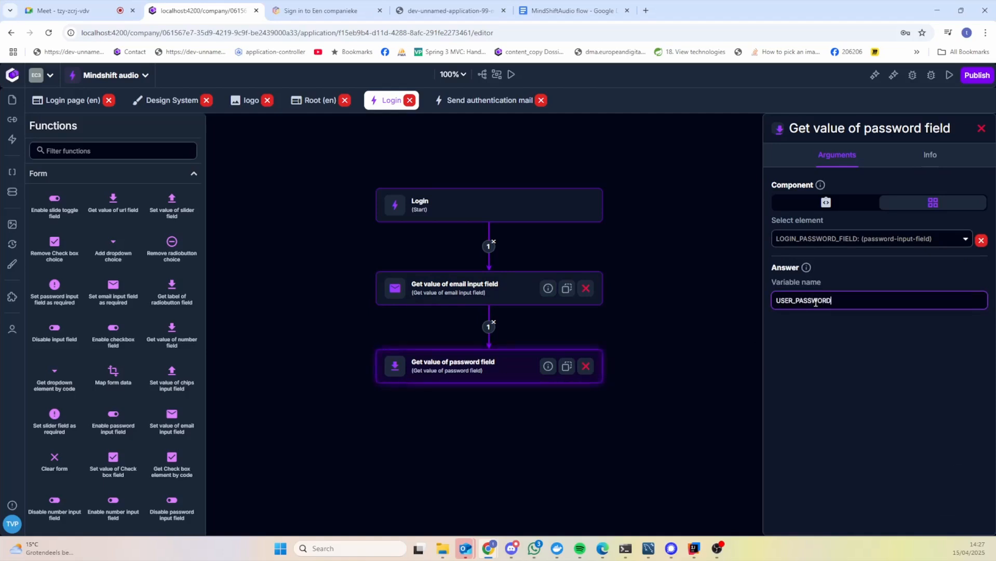
pyautogui.moveTo(515, 290); pyautogui.dragTo(519, 251)
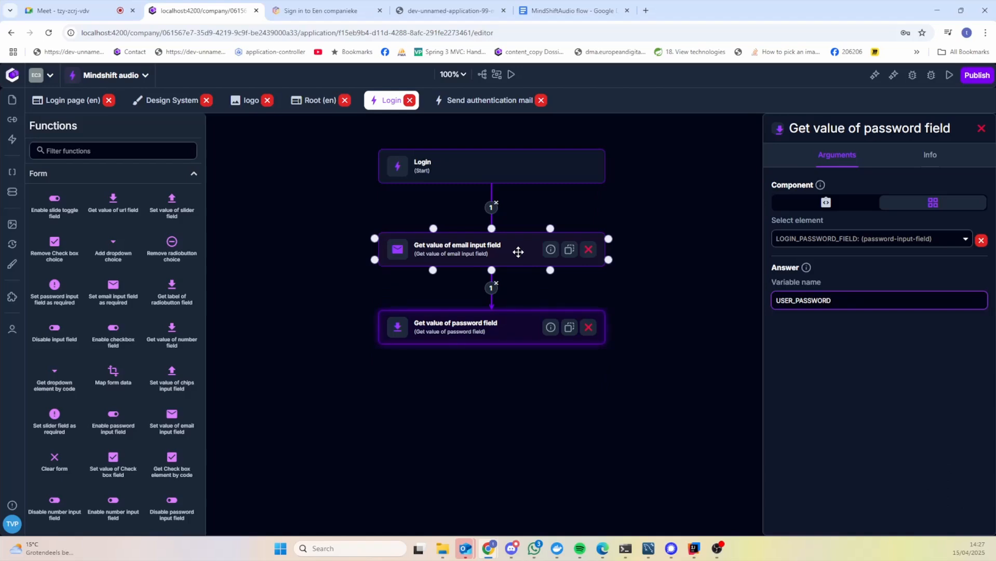
pyautogui.click(480, 101)
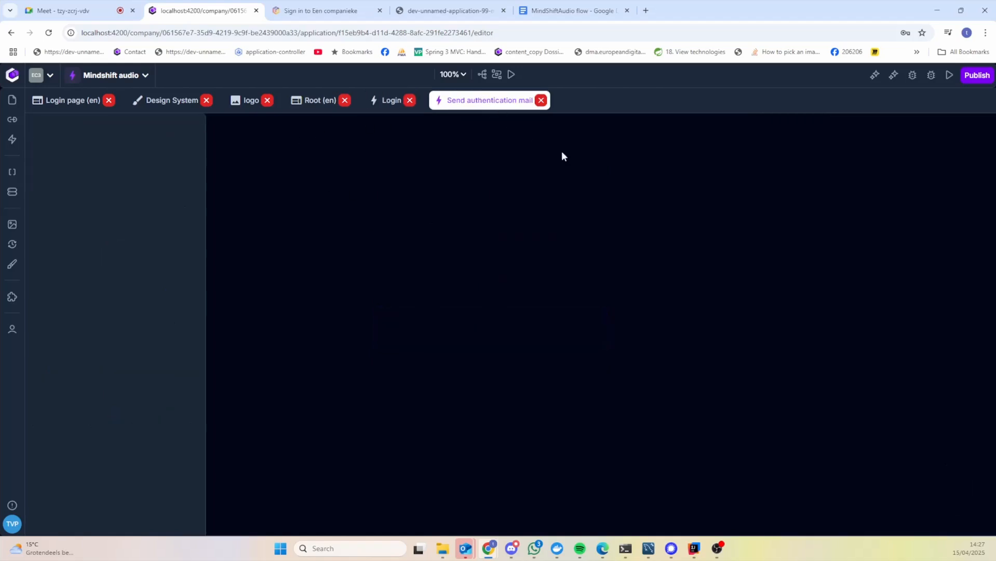
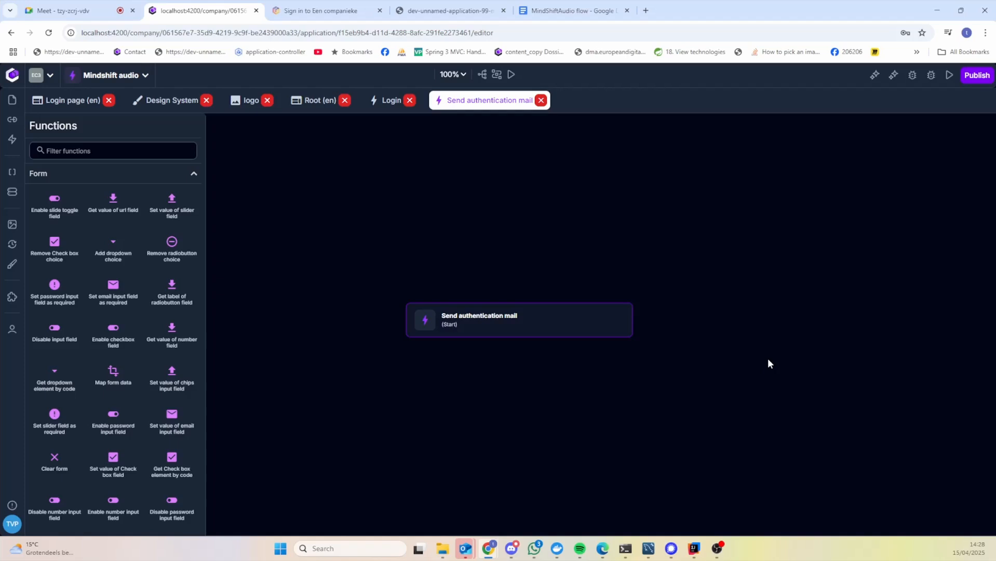
# Step: Move the Send authentication mail start node higher and slightly left on the canvas
pyautogui.click(564, 324)
pyautogui.moveTo(573, 254); pyautogui.dragTo(565, 231)
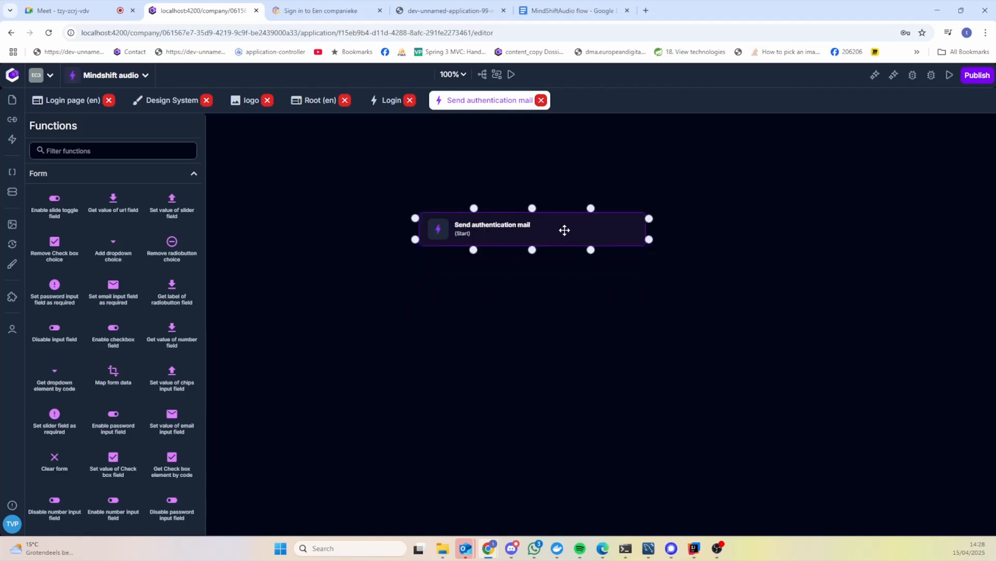
pyautogui.click(530, 227)
pyautogui.moveTo(529, 227); pyautogui.dragTo(515, 229)
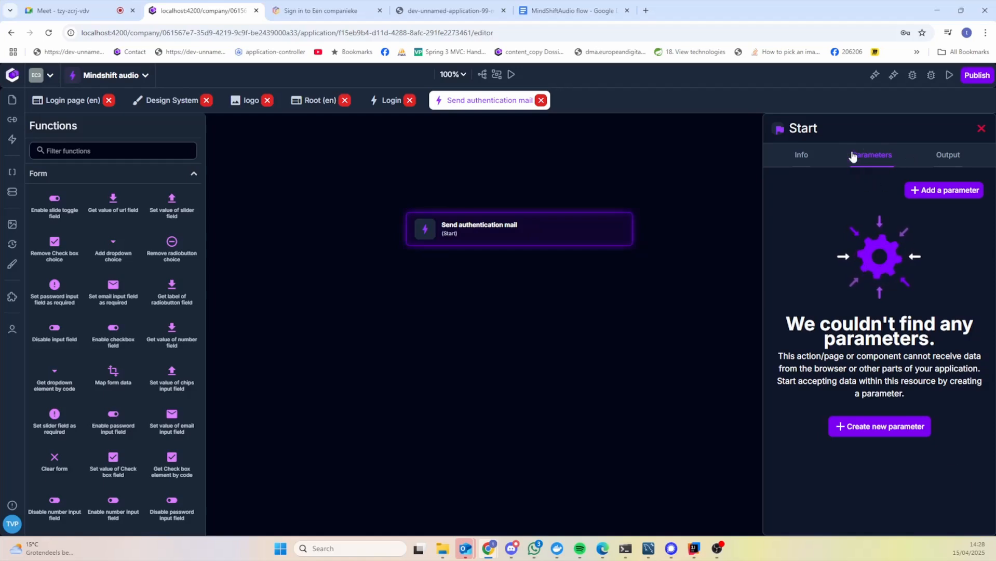
# Step: Add an Email-type parameter named EMAIL to the start node and collapse its details
pyautogui.click(921, 191)
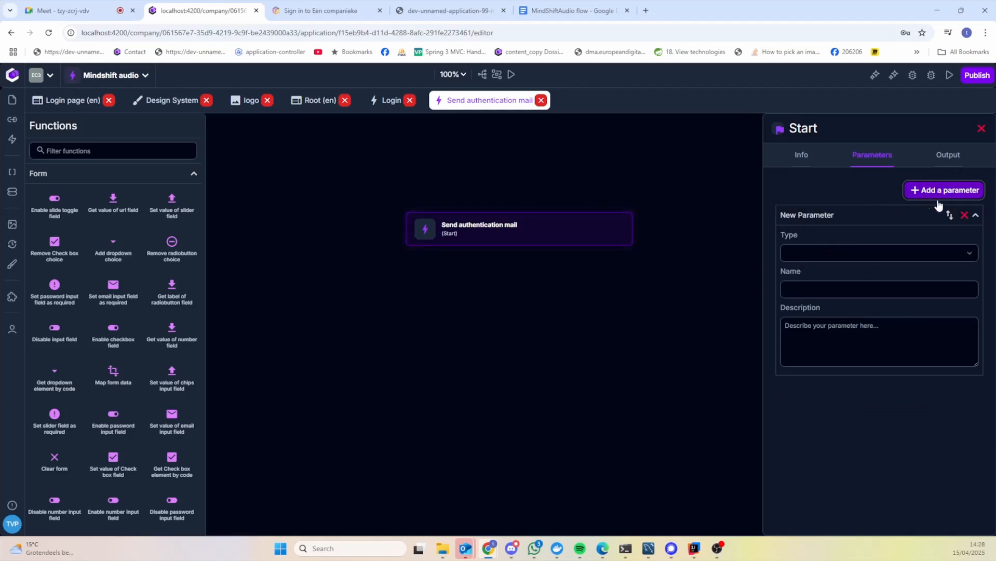
pyautogui.click(879, 252)
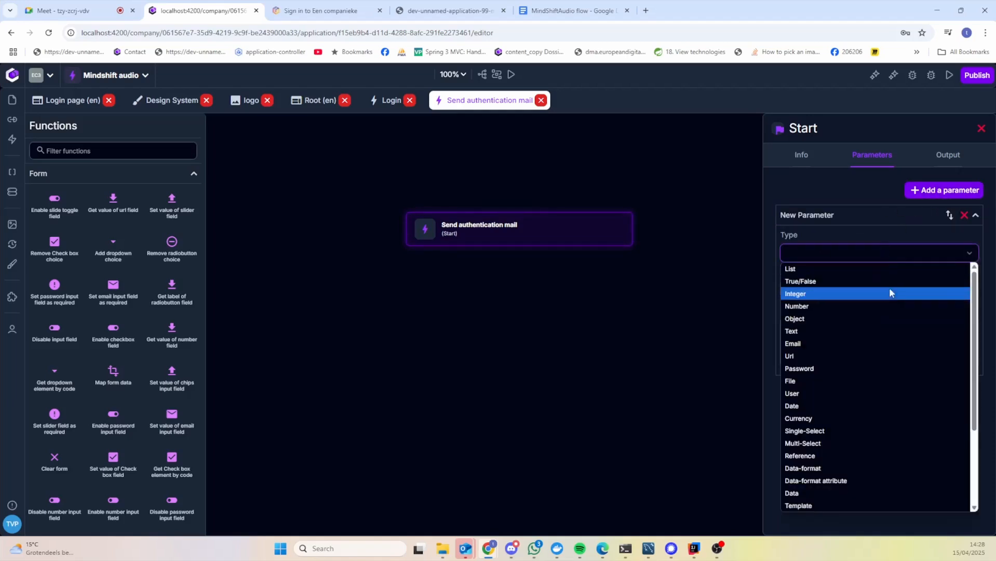
pyautogui.click(876, 345)
pyautogui.click(862, 291)
pyautogui.write('EMAIL')
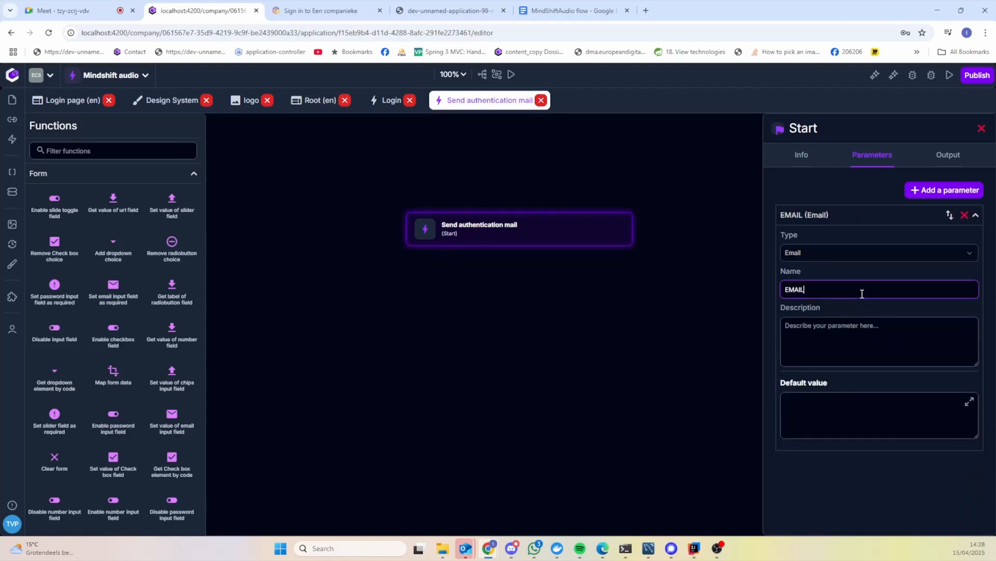
pyautogui.click(874, 334)
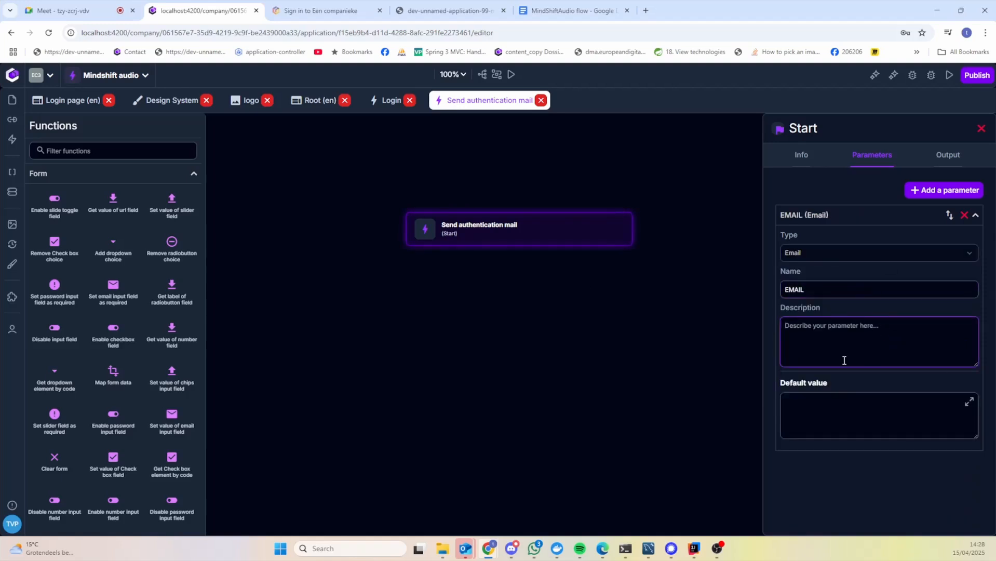
pyautogui.scroll(-1, 522, 312)
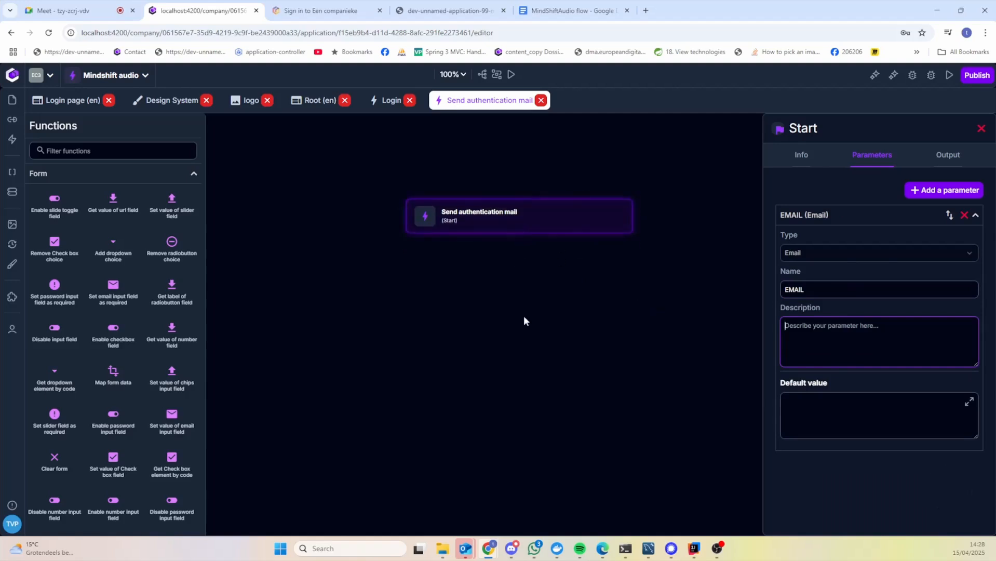
pyautogui.click(170, 151)
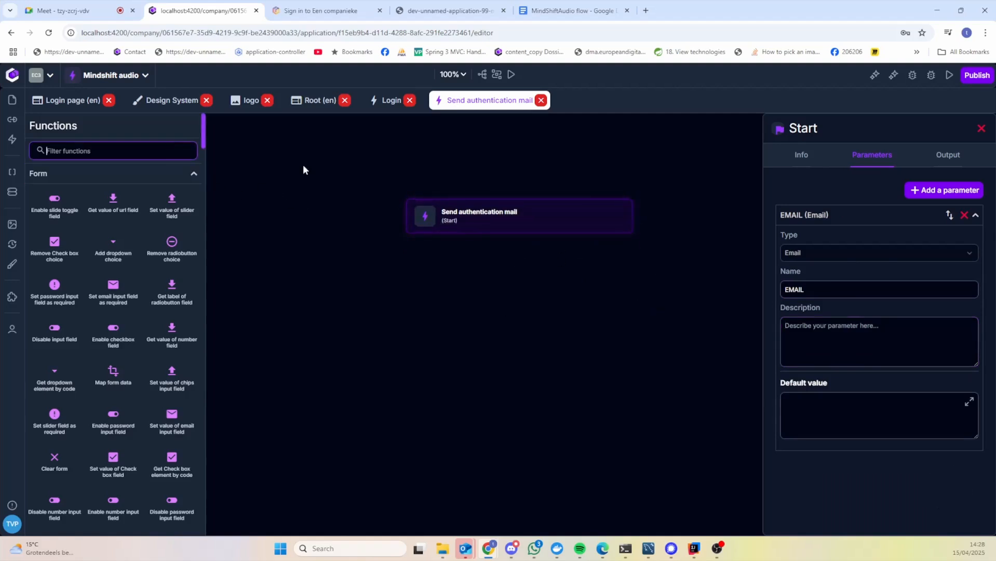
pyautogui.click(830, 216)
# Step: Place a Write to application log step below the start and connect the start to it
pyautogui.click(75, 155)
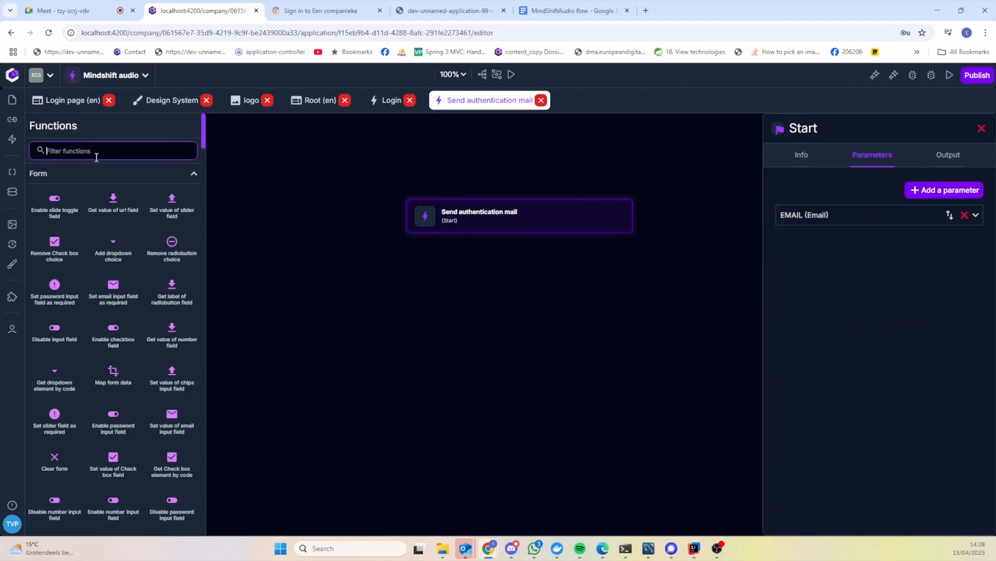
pyautogui.write('write')
pyautogui.moveTo(50, 214); pyautogui.dragTo(496, 312)
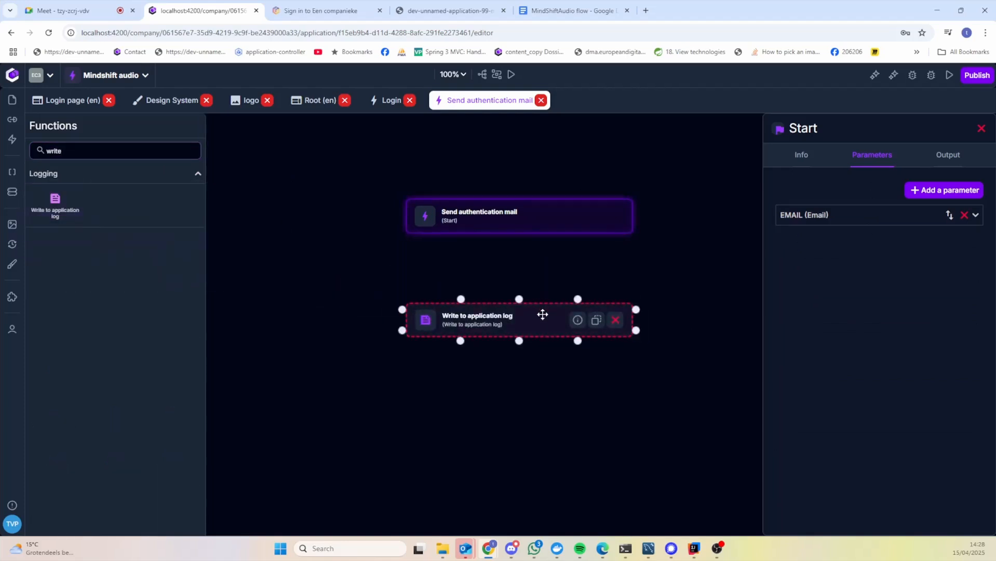
pyautogui.moveTo(519, 235); pyautogui.dragTo(517, 312)
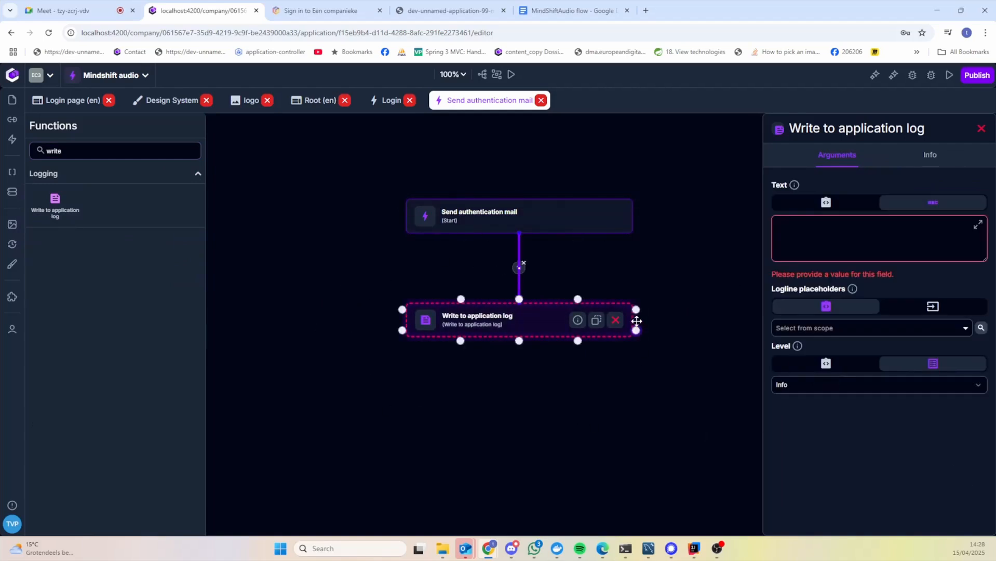
pyautogui.click(564, 316)
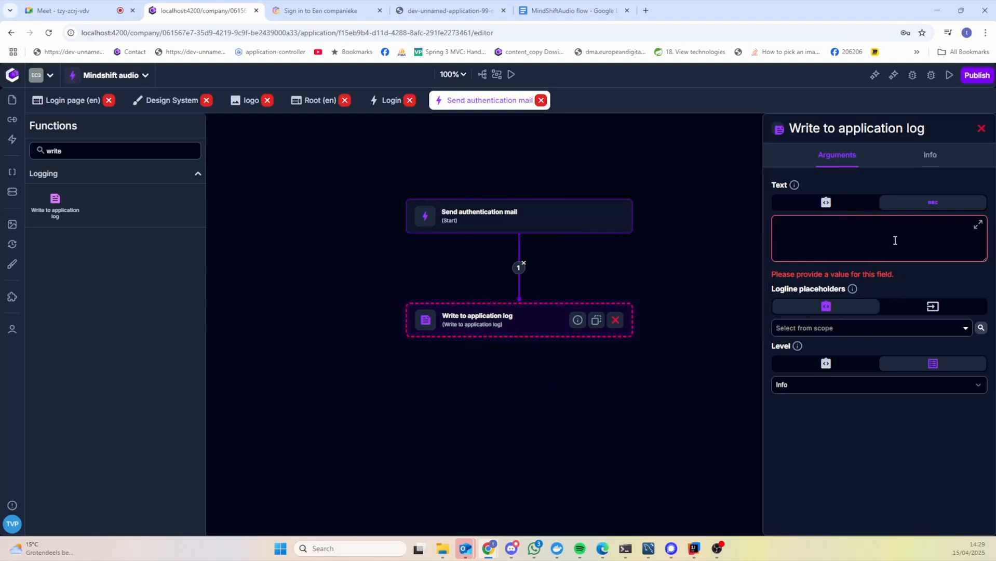
# Step: Set the log text to 'I am sending an authentication mail'
pyautogui.click(916, 225)
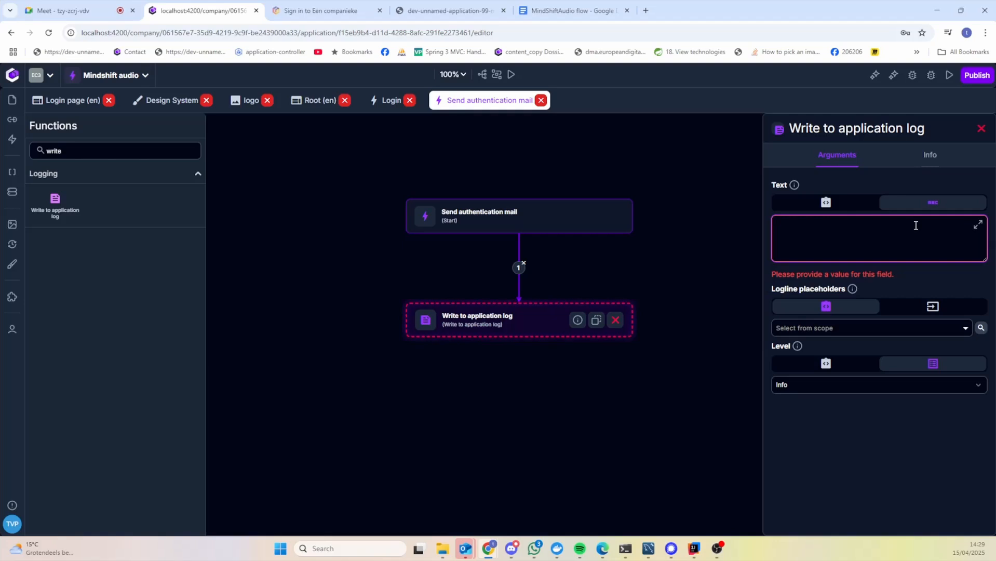
pyautogui.write('I am e')
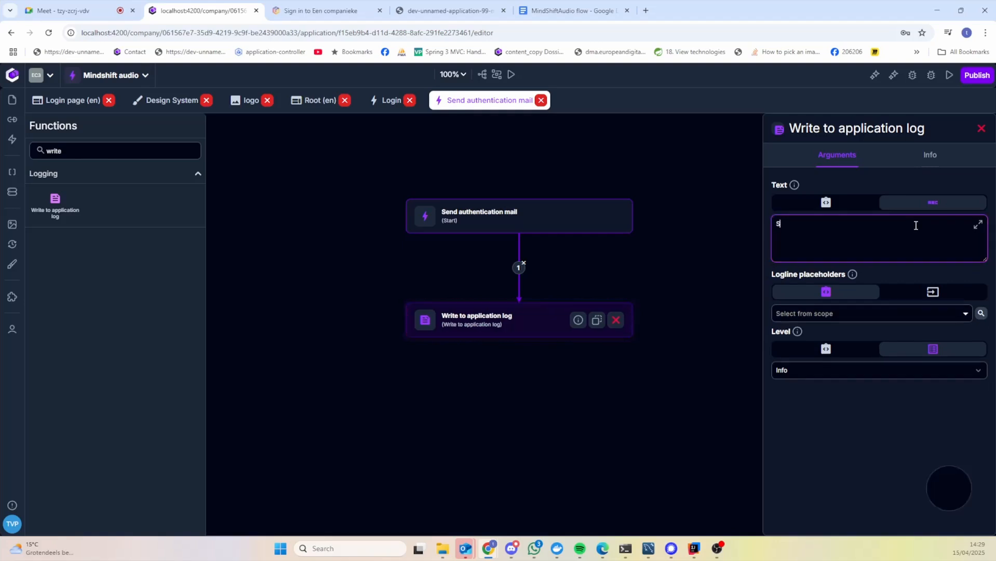
pyautogui.write('enind')
pyautogui.press('BackSpace')
pyautogui.press('BackSpace')
pyautogui.press('BackSpace')
pyautogui.write('ding')
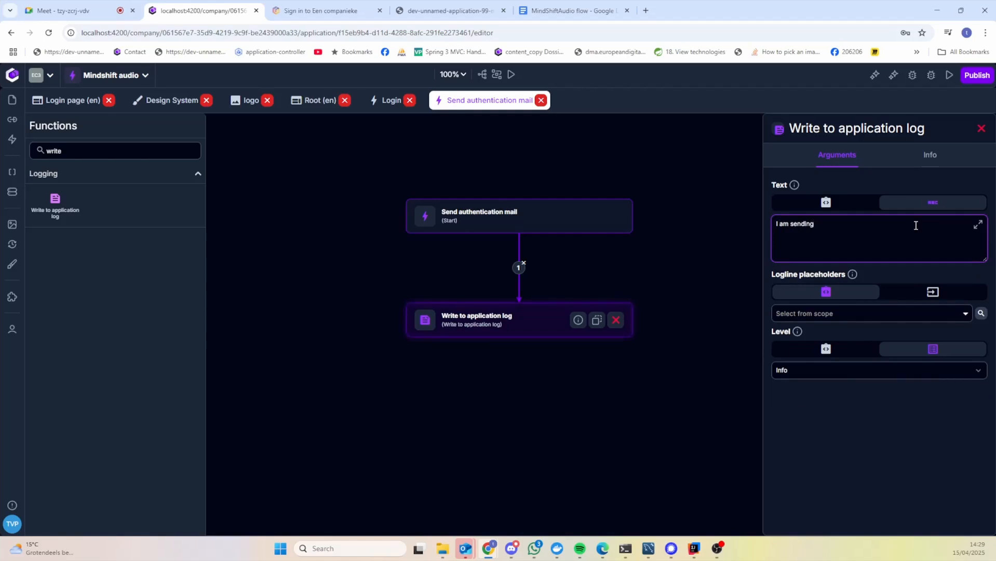
pyautogui.write(' an authentication mail')
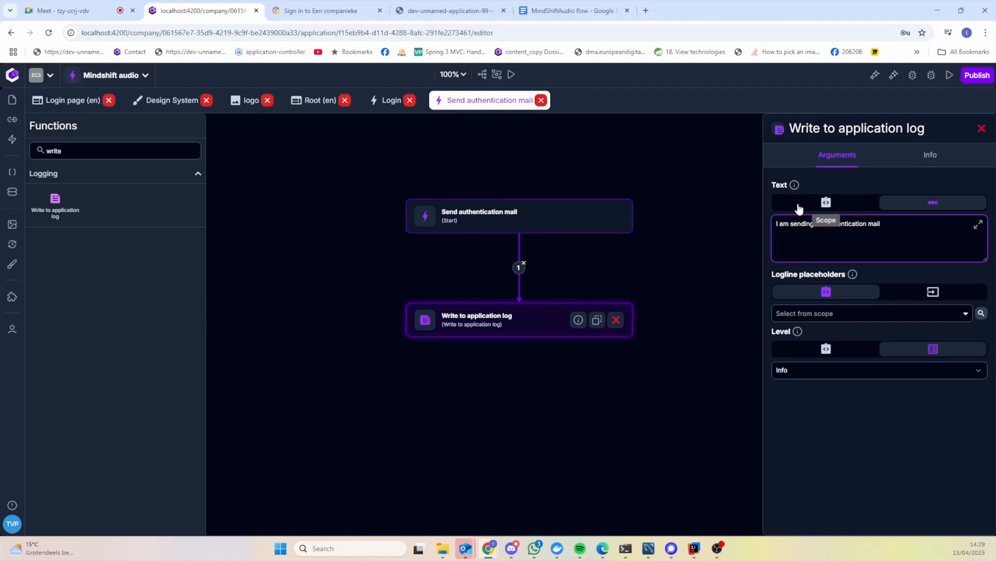
# Step: Switch the log text to Scope and select the EMAIL parameter
pyautogui.click(826, 203)
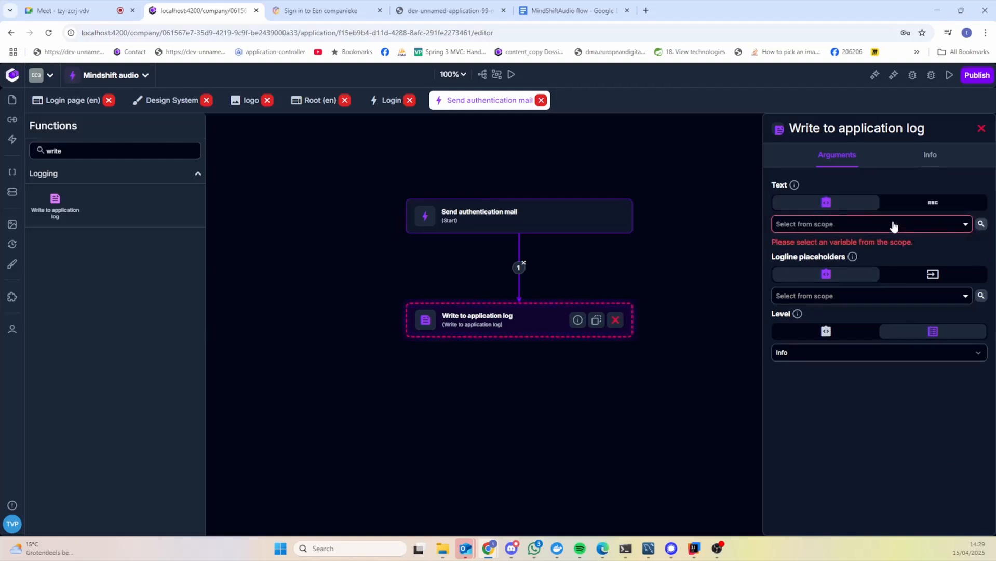
pyautogui.click(894, 224)
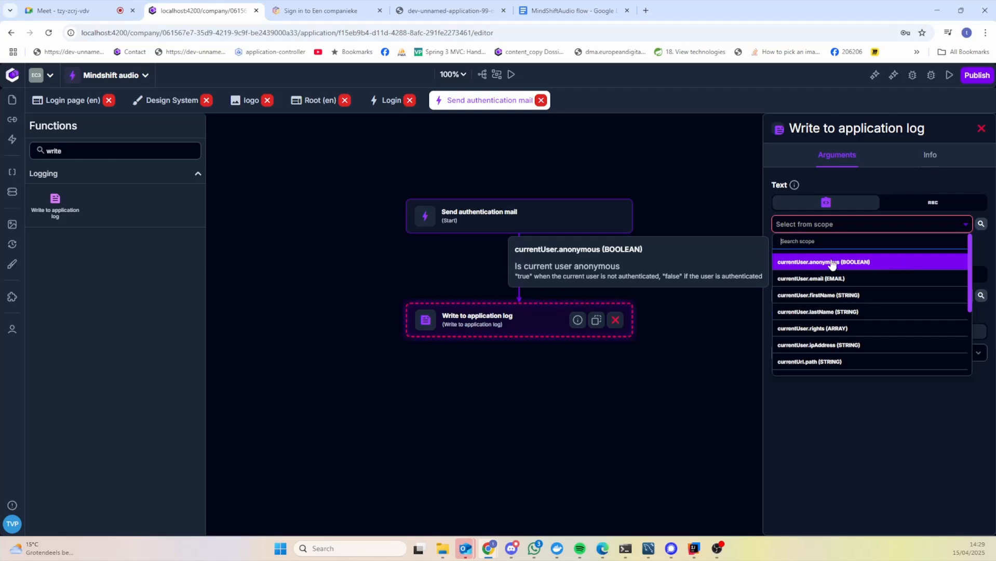
pyautogui.scroll(-5, 874, 289)
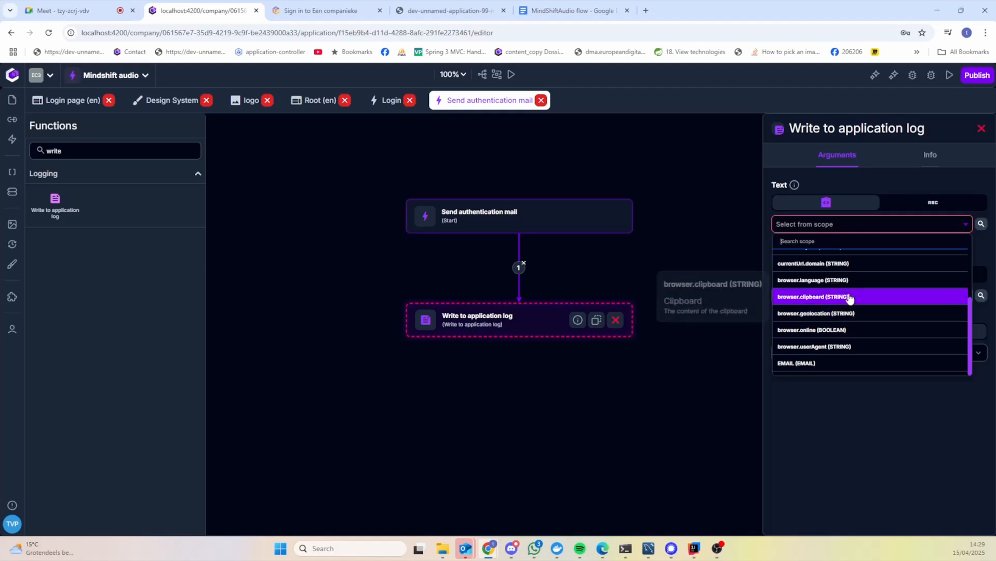
pyautogui.click(858, 364)
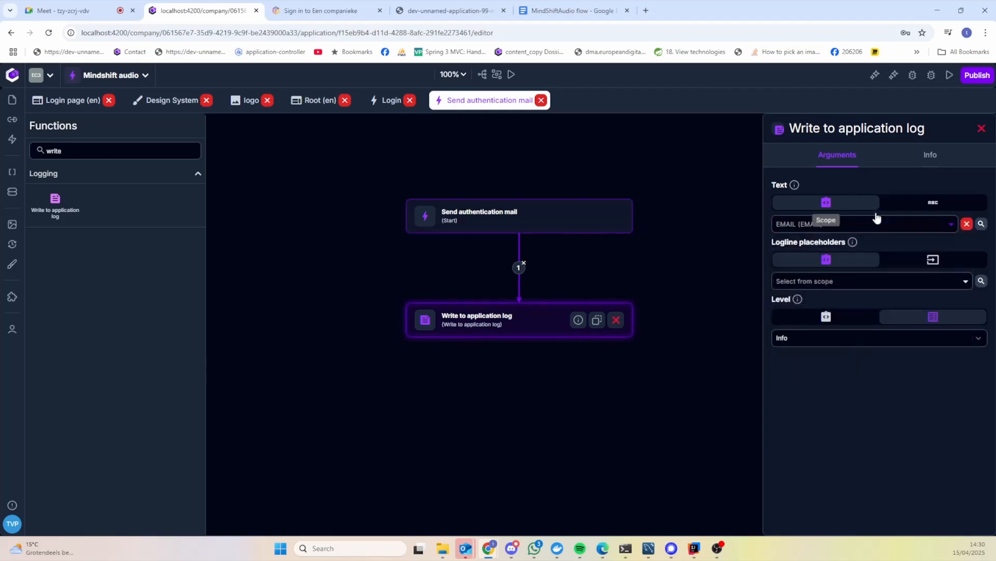
# Step: Recheck the start node's EMAIL parameter, then switch to the Login action's flow
pyautogui.click(557, 219)
pyautogui.click(863, 216)
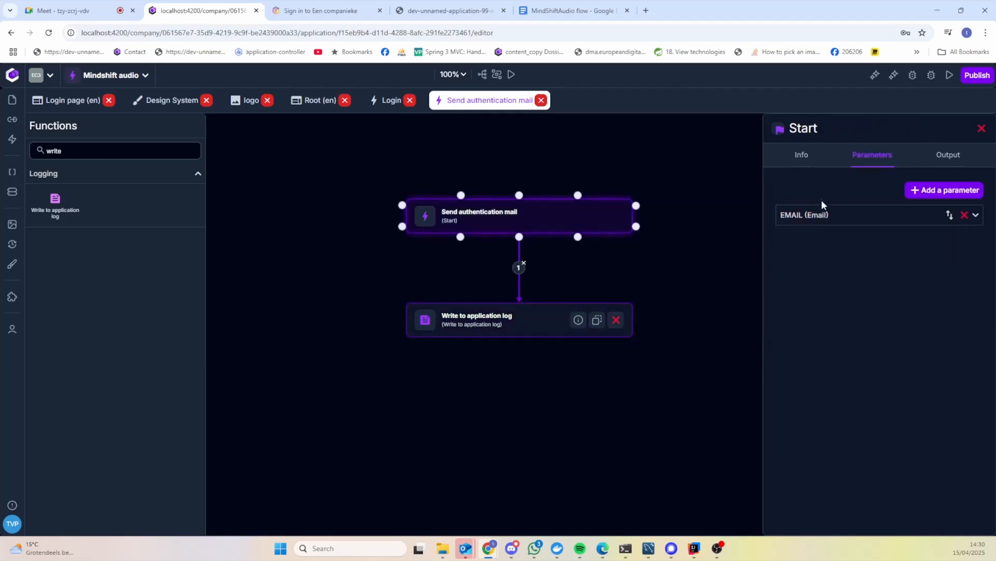
pyautogui.click(804, 220)
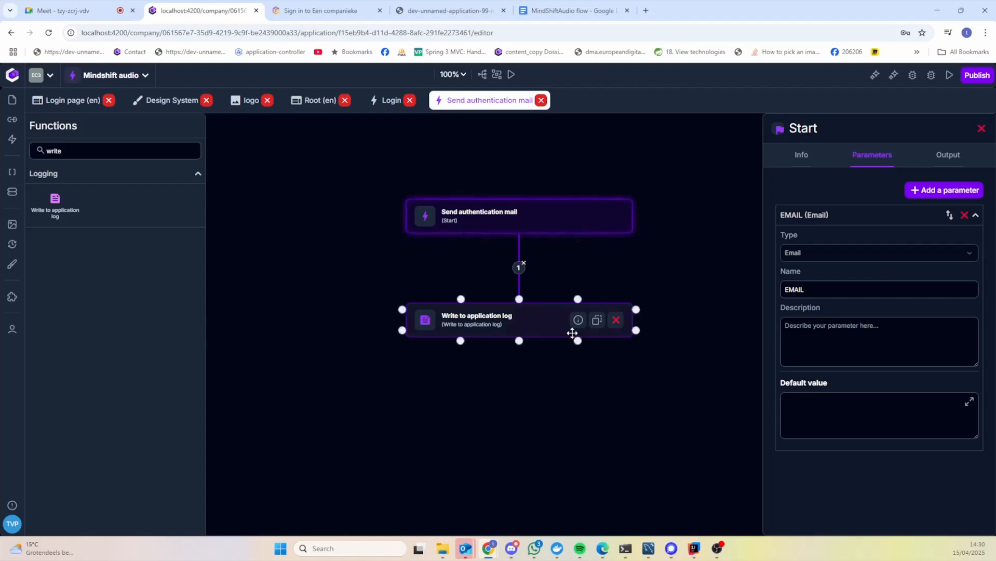
pyautogui.click(500, 322)
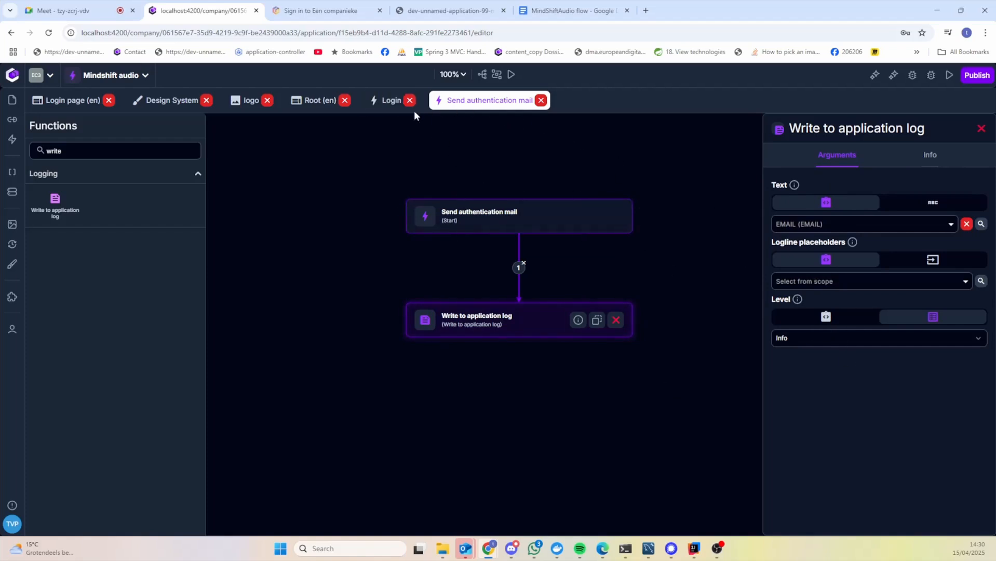
pyautogui.click(388, 100)
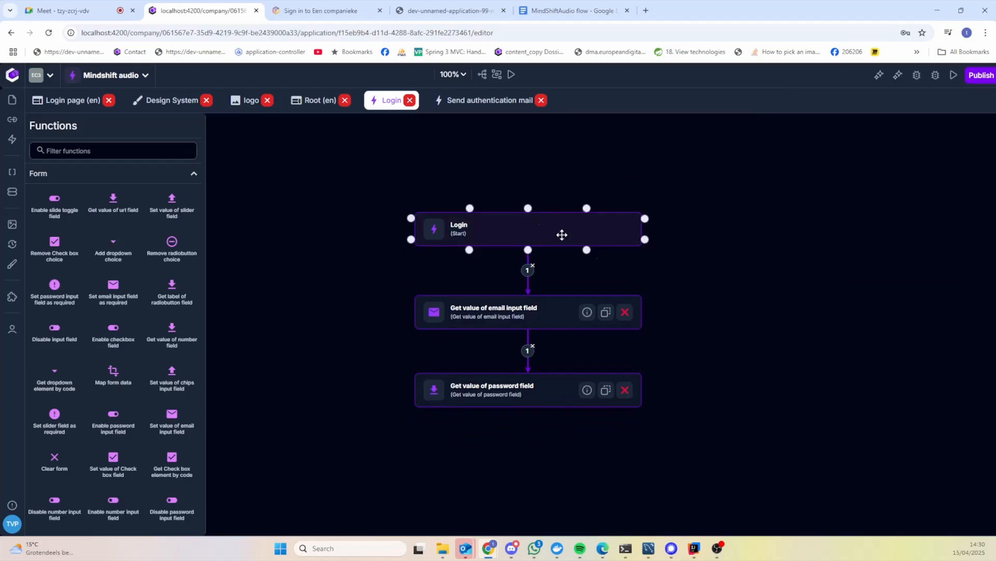
# Step: Add an Execute action step and connect Get value of password field to it
pyautogui.click(128, 151)
pyautogui.write('exe')
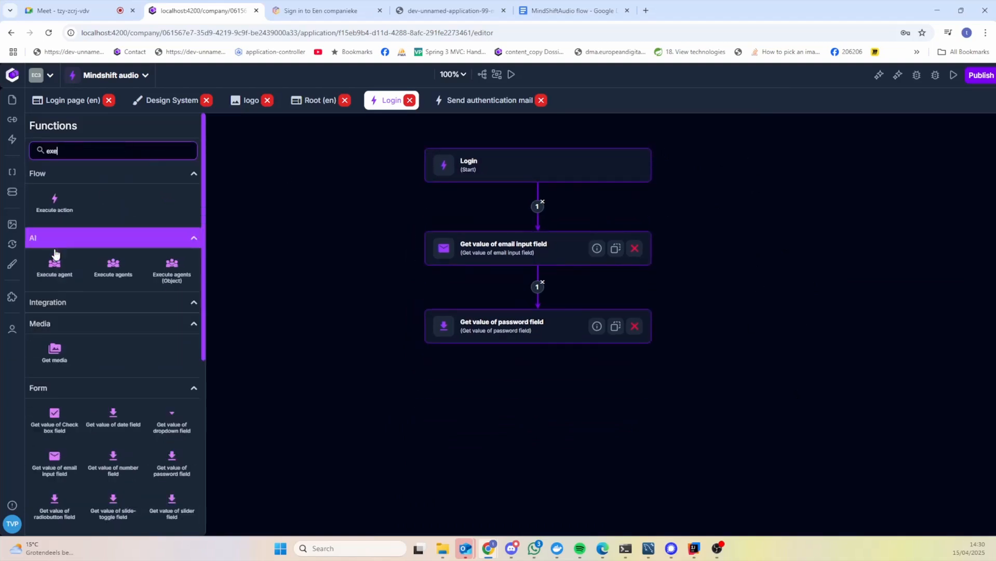
pyautogui.moveTo(54, 201); pyautogui.dragTo(805, 312)
pyautogui.click(616, 317)
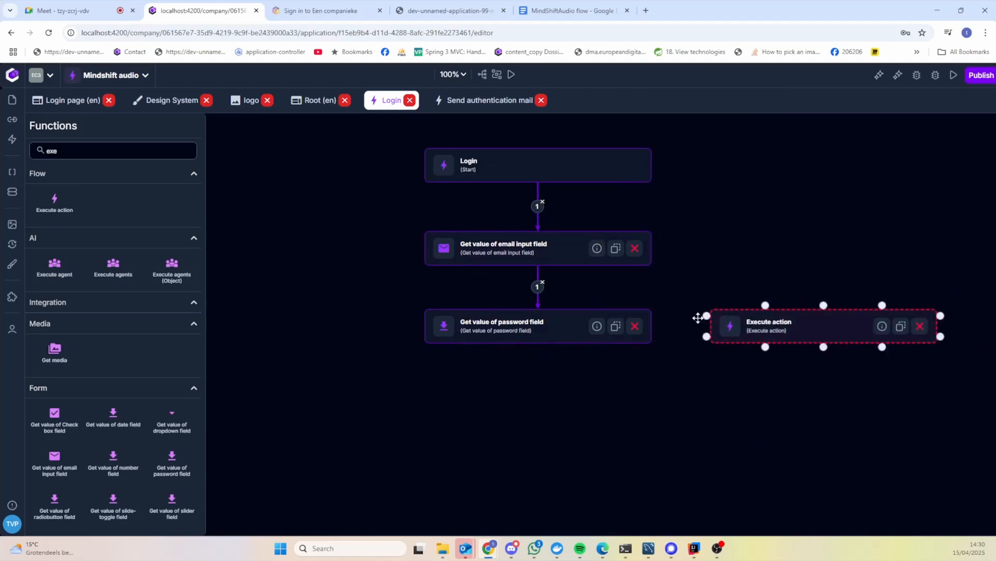
pyautogui.moveTo(656, 318); pyautogui.dragTo(743, 328)
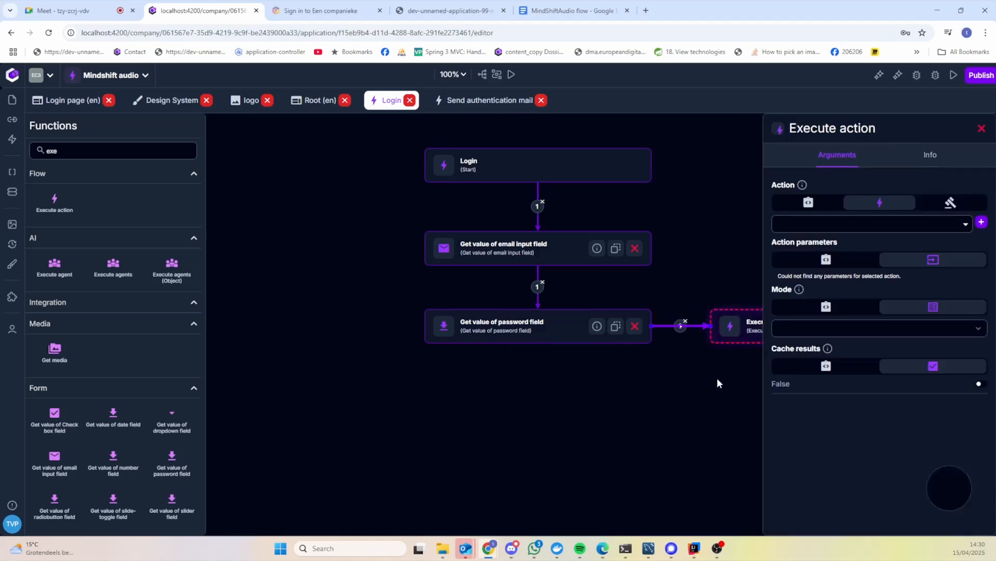
pyautogui.moveTo(735, 391); pyautogui.dragTo(607, 389)
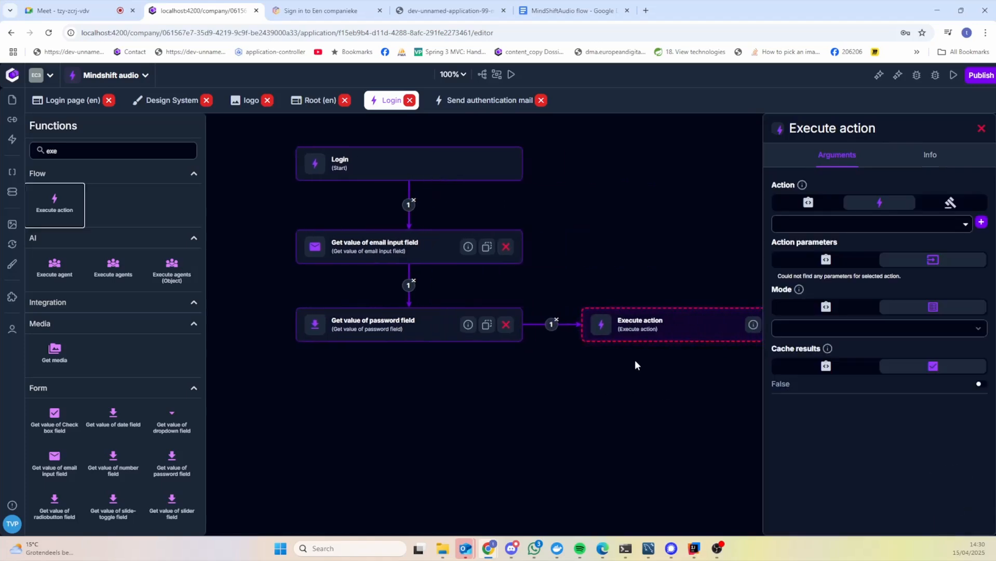
# Step: Set Execute action to run Send authentication mail, passing USER_EMAIL as EMAIL
pyautogui.click(859, 225)
pyautogui.click(854, 280)
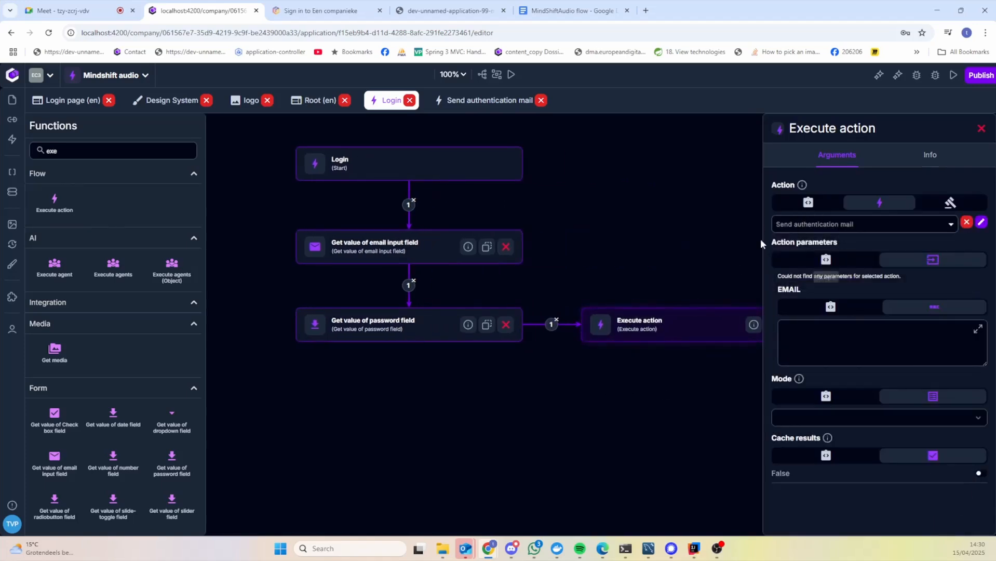
pyautogui.click(856, 312)
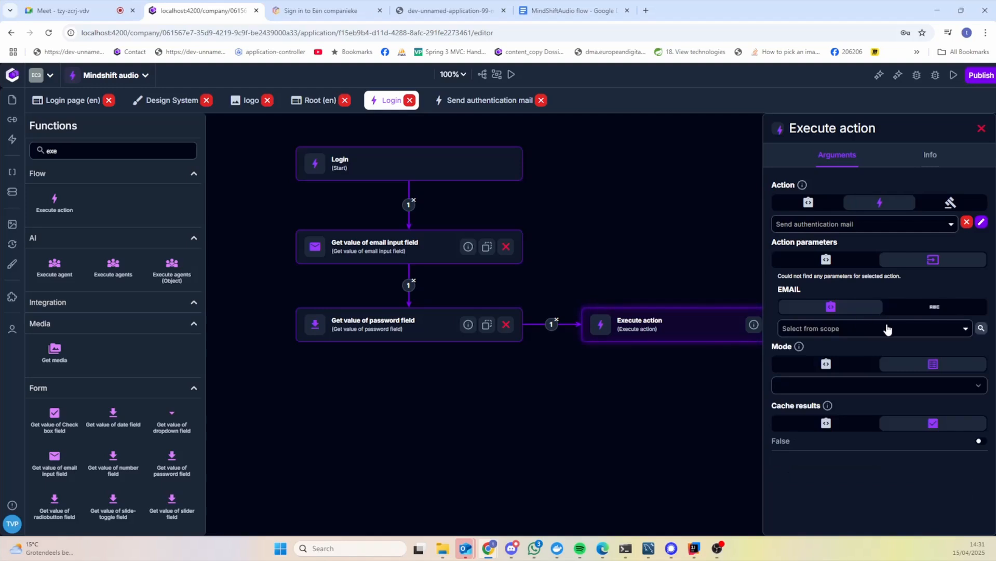
pyautogui.click(887, 329)
pyautogui.scroll(-5, 880, 421)
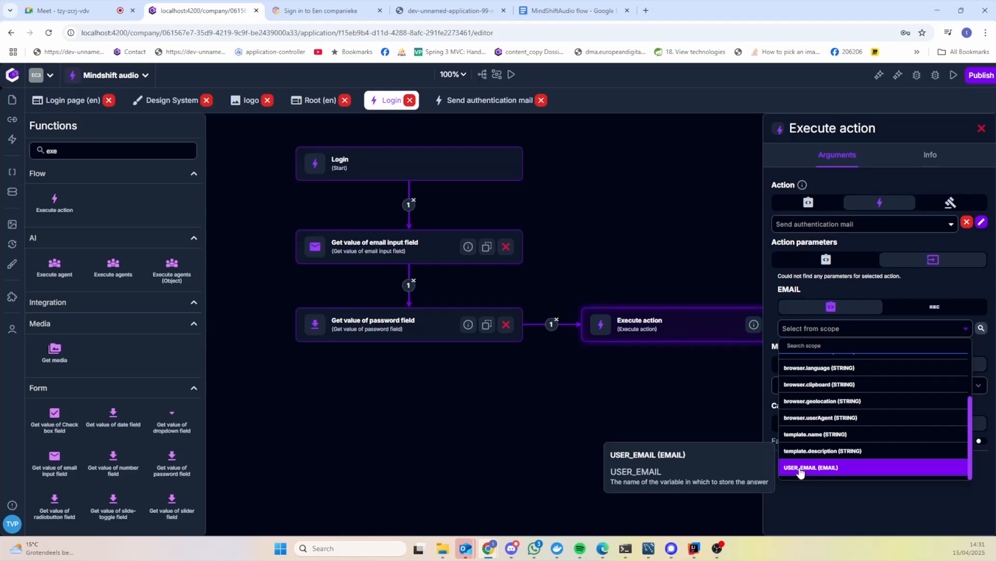
pyautogui.click(425, 362)
pyautogui.click(367, 328)
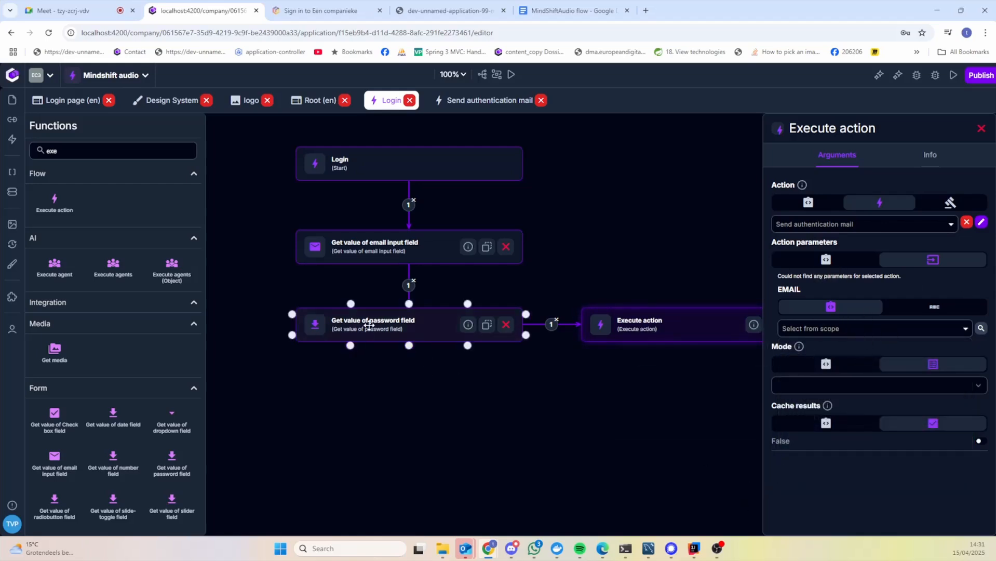
pyautogui.click(664, 326)
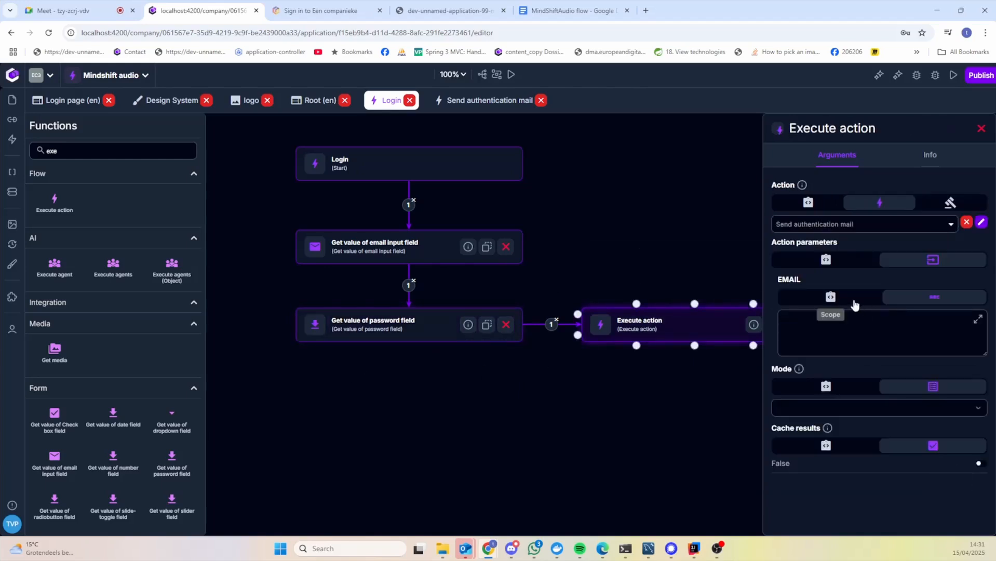
# Step: Switch the EMAIL argument to Scope and verify Send authentication mail's EMAIL parameter
pyautogui.click(852, 302)
pyautogui.click(878, 318)
pyautogui.scroll(-2, 868, 374)
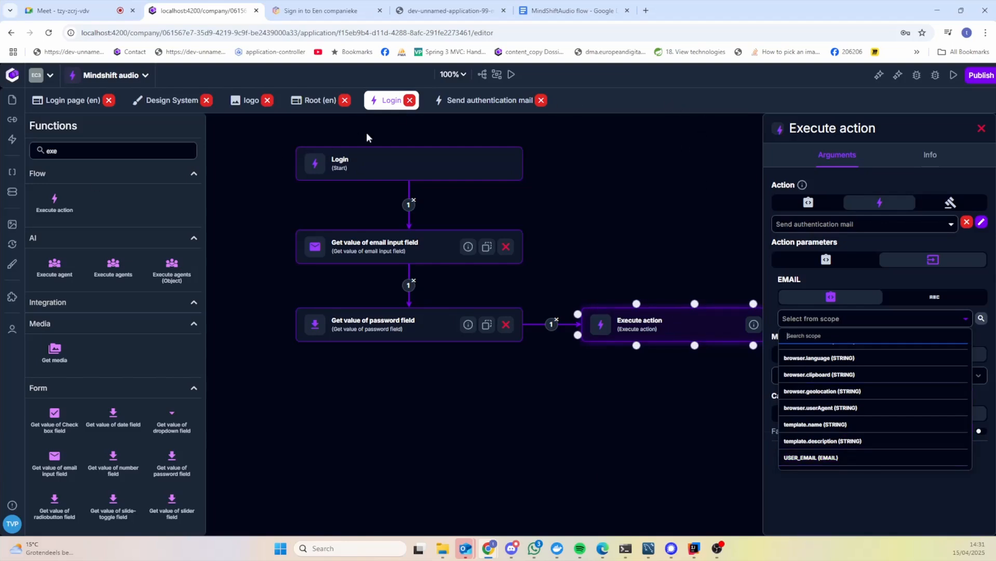
pyautogui.click(475, 103)
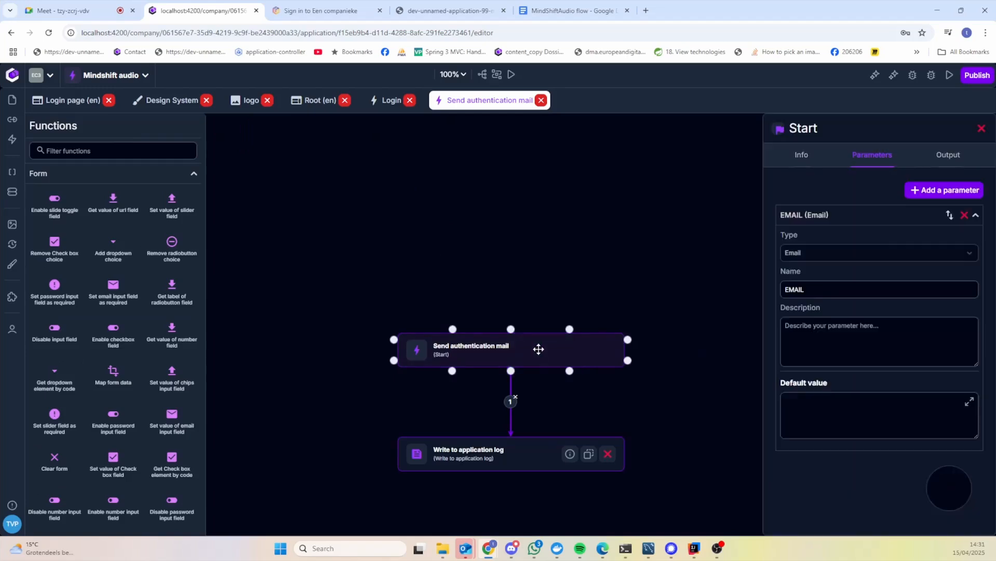
pyautogui.click(538, 350)
pyautogui.click(384, 101)
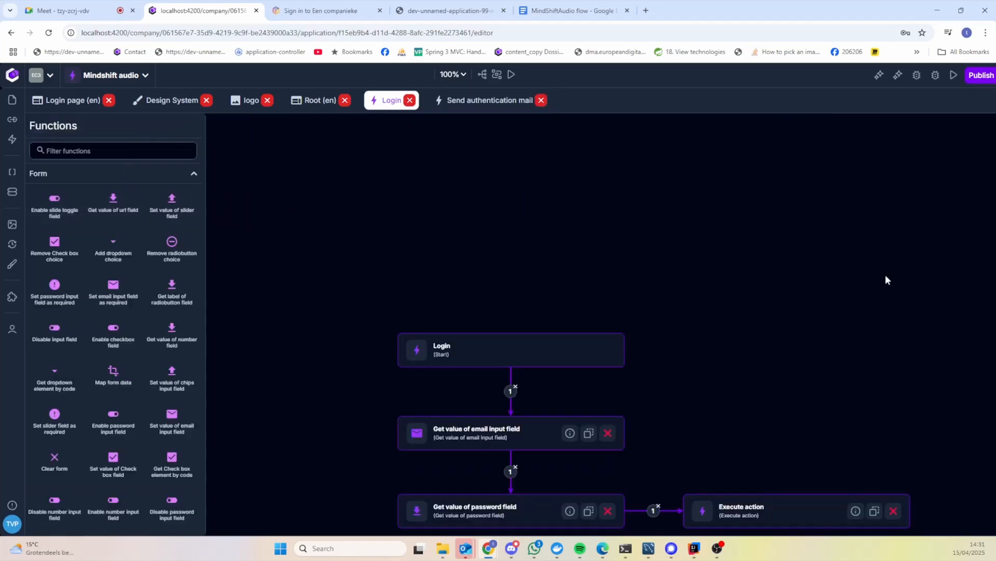
pyautogui.click(743, 390)
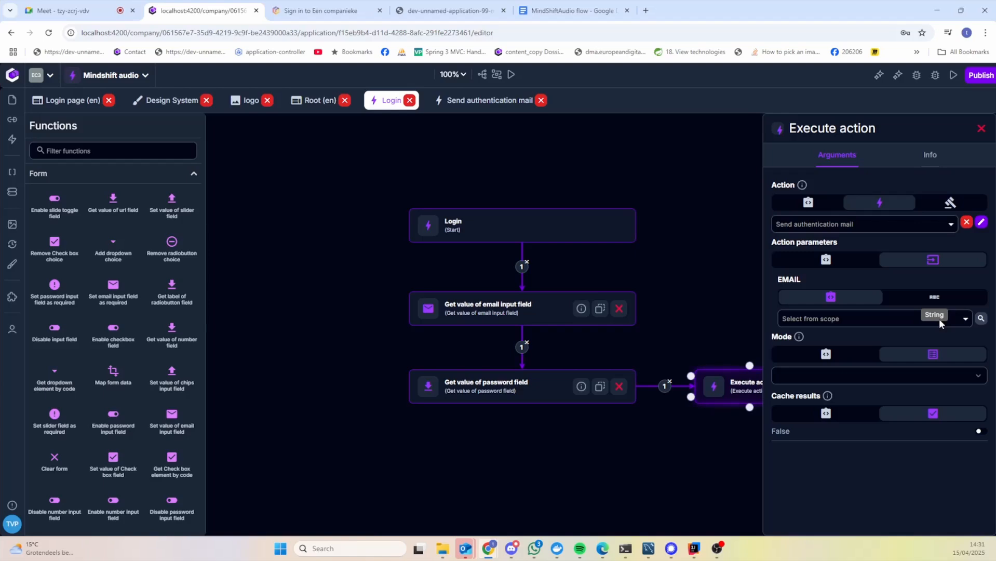
# Step: Bind USER_EMAIL to the EMAIL argument and browse the complete scope variable list
pyautogui.click(896, 318)
pyautogui.scroll(-5, 878, 416)
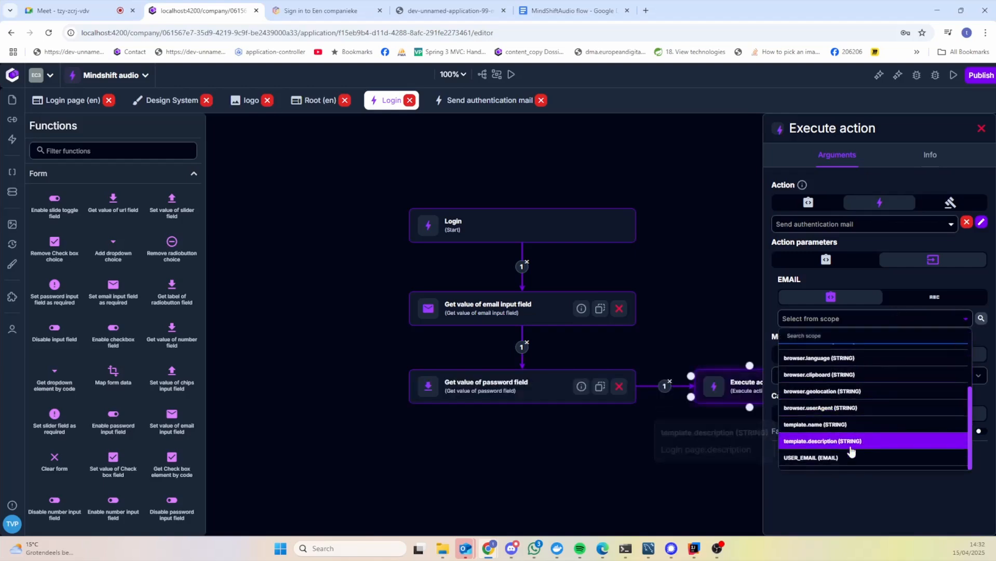
pyautogui.click(816, 459)
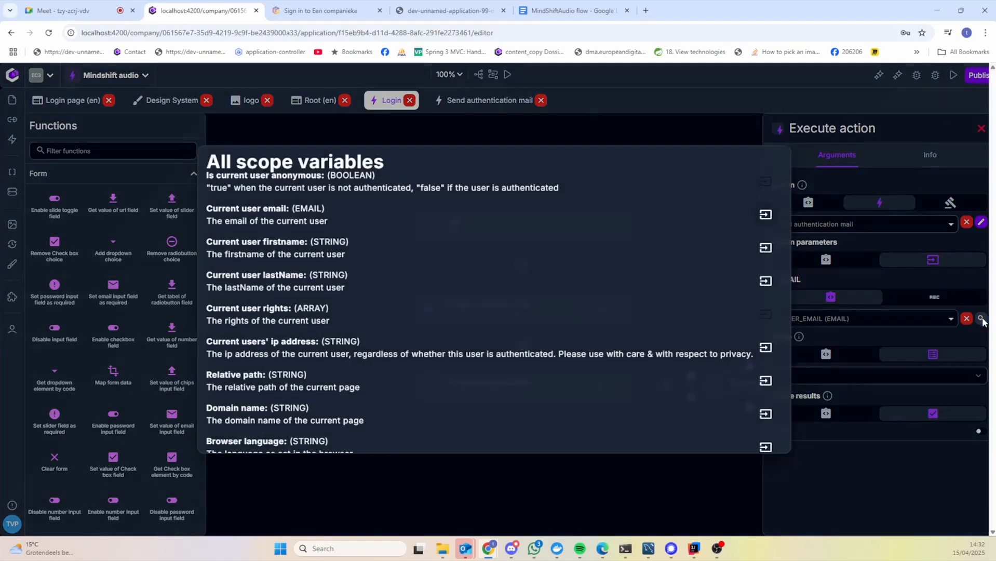
pyautogui.click(980, 320)
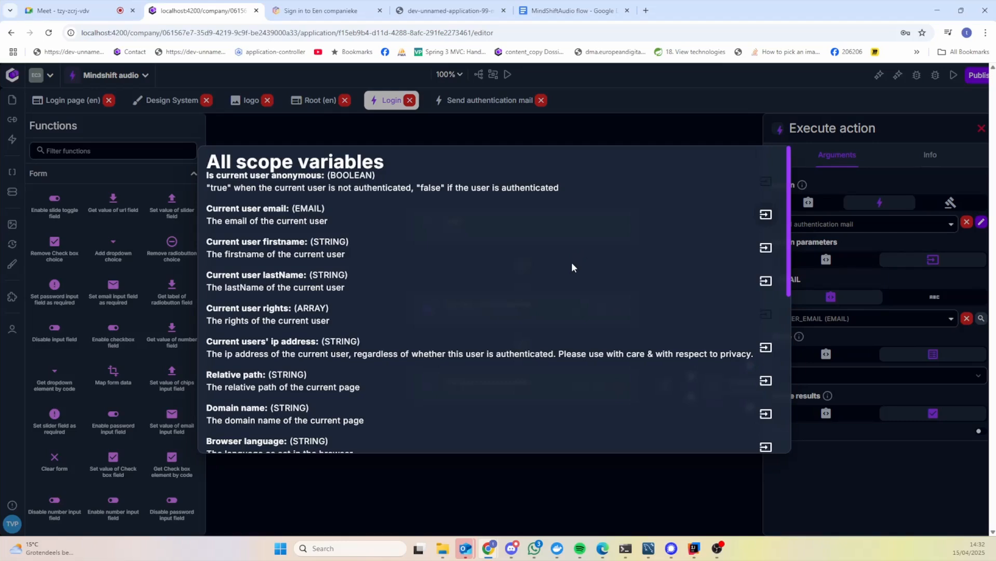
pyautogui.scroll(-5, 572, 264)
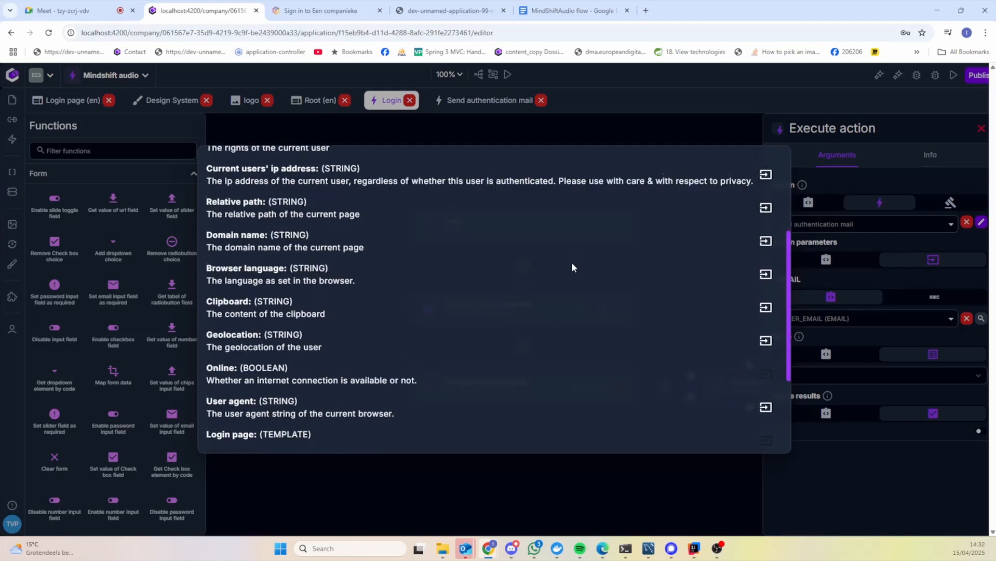
pyautogui.scroll(5, 572, 267)
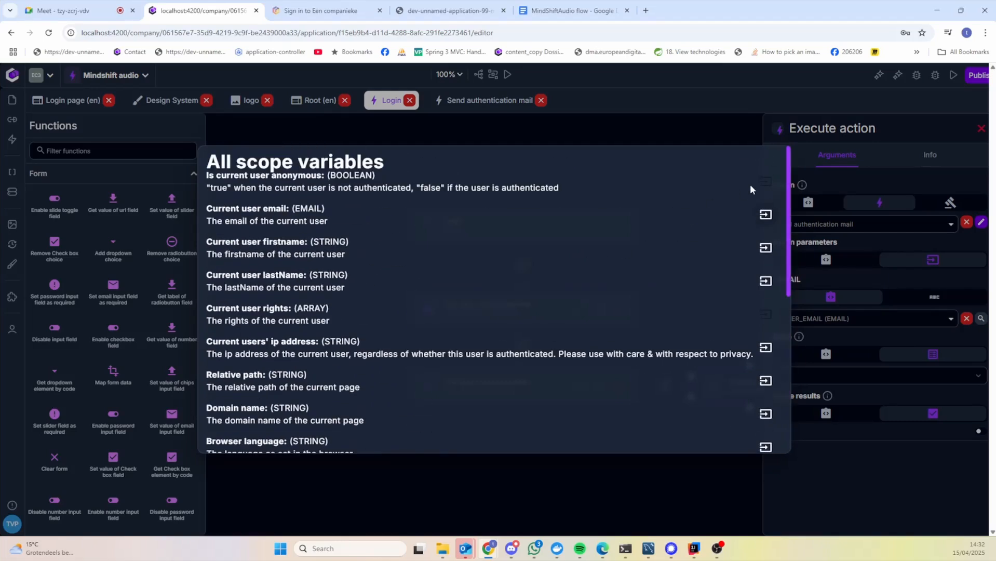
pyautogui.click(942, 313)
# Step: Clear and rebind EMAIL to USER_EMAIL from the full scope list, then shift the flow up
pyautogui.click(965, 319)
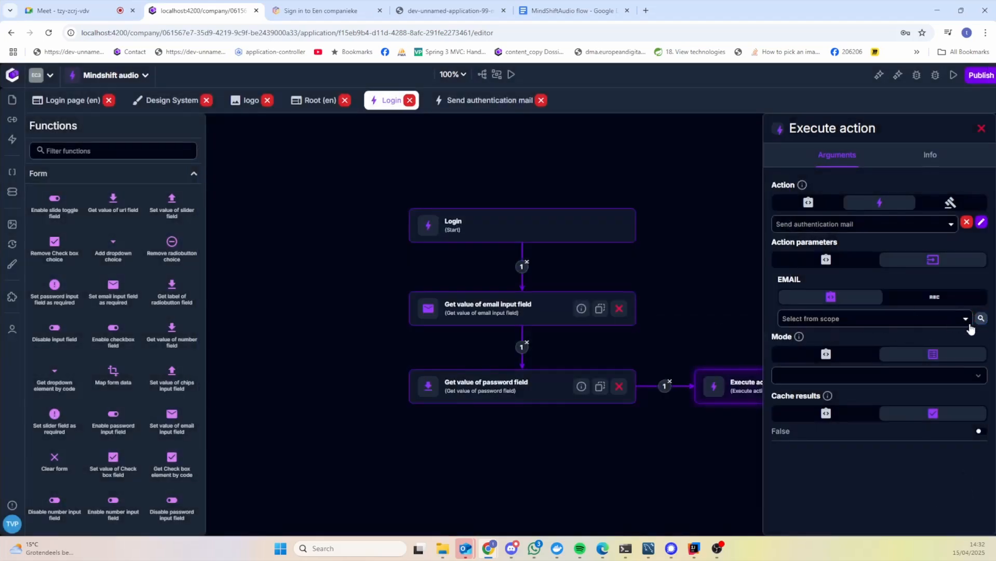
pyautogui.click(979, 320)
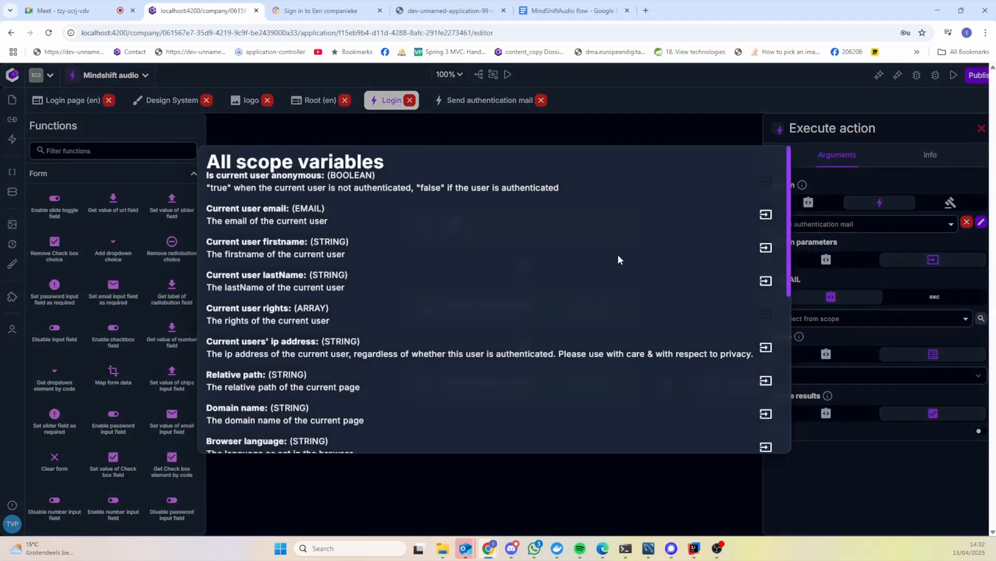
pyautogui.scroll(-10, 649, 276)
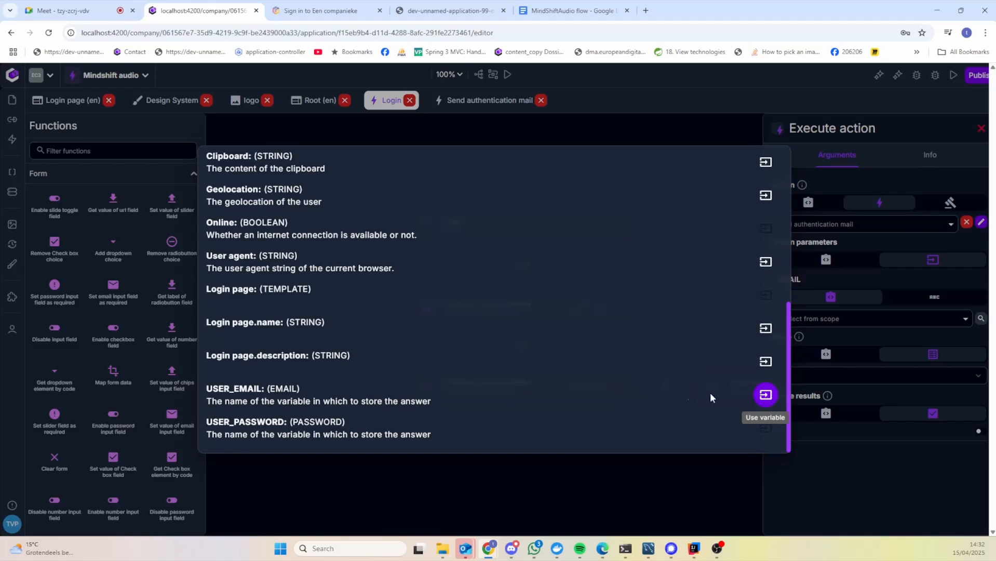
pyautogui.moveTo(212, 425); pyautogui.dragTo(416, 435)
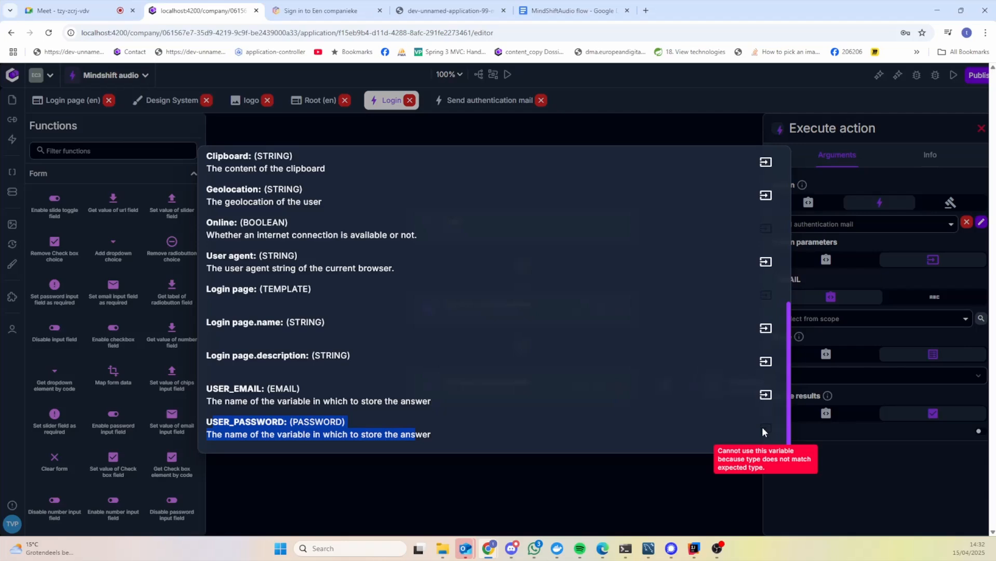
pyautogui.click(765, 395)
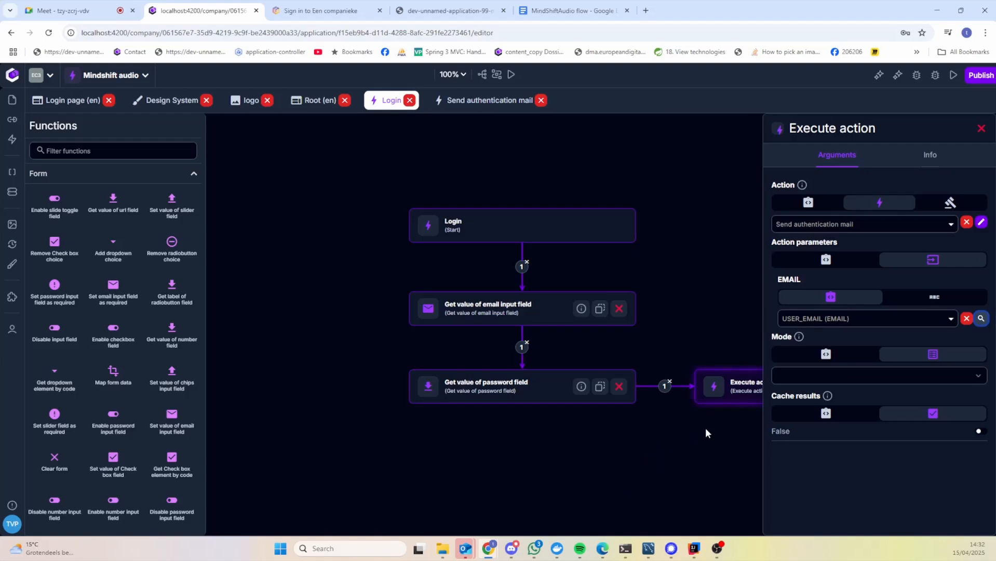
pyautogui.moveTo(658, 452); pyautogui.dragTo(598, 348)
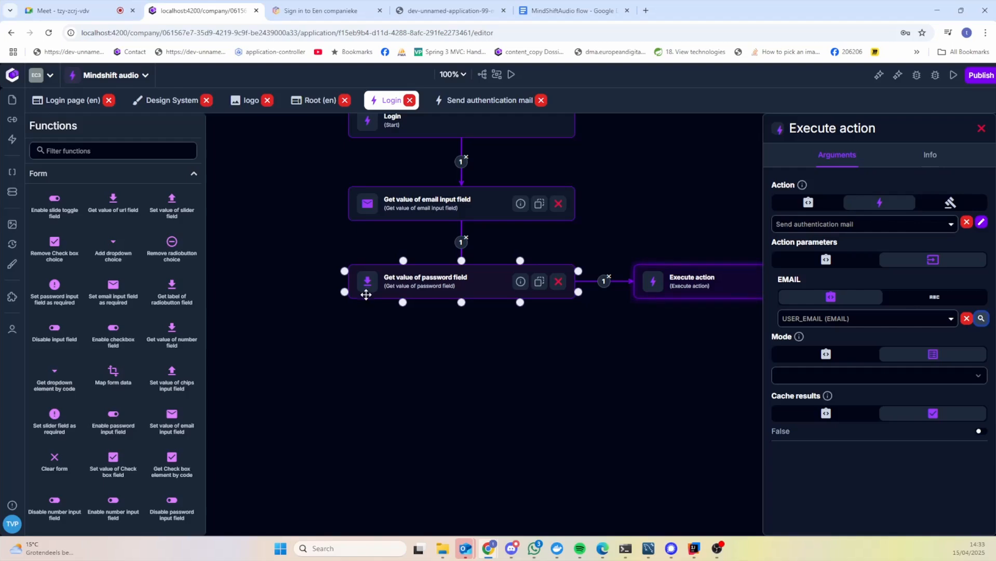
# Step: Add a Login step under the password-value step and connect them
pyautogui.click(88, 149)
pyautogui.write('lgo')
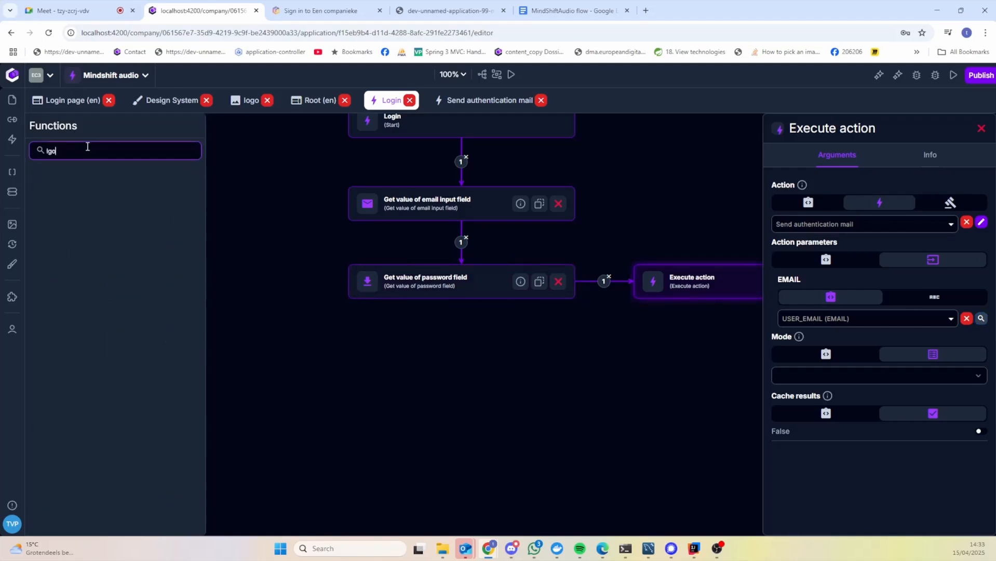
pyautogui.press('BackSpace')
pyautogui.press('BackSpace')
pyautogui.write('og')
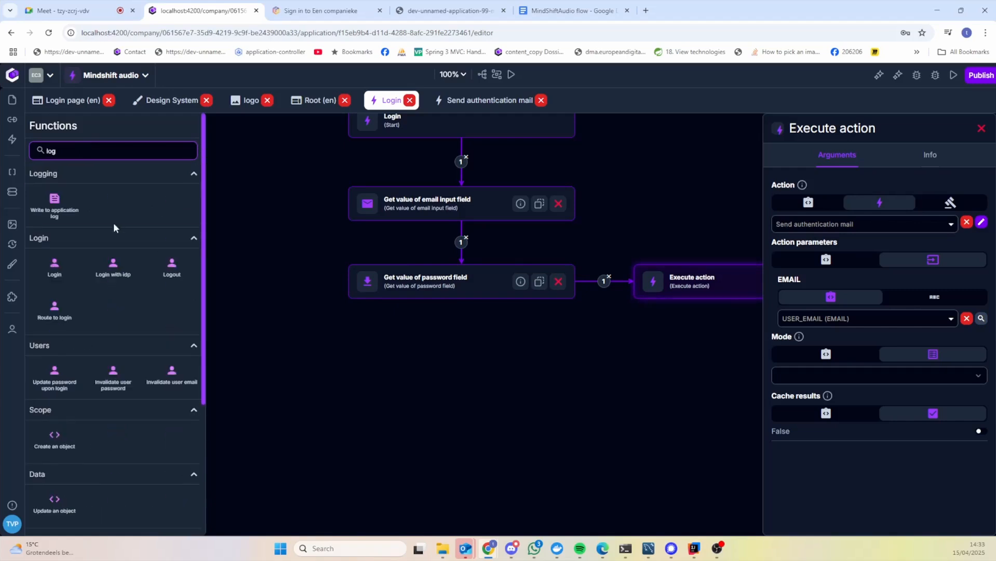
pyautogui.moveTo(61, 274); pyautogui.dragTo(450, 399)
pyautogui.moveTo(461, 300); pyautogui.dragTo(461, 377)
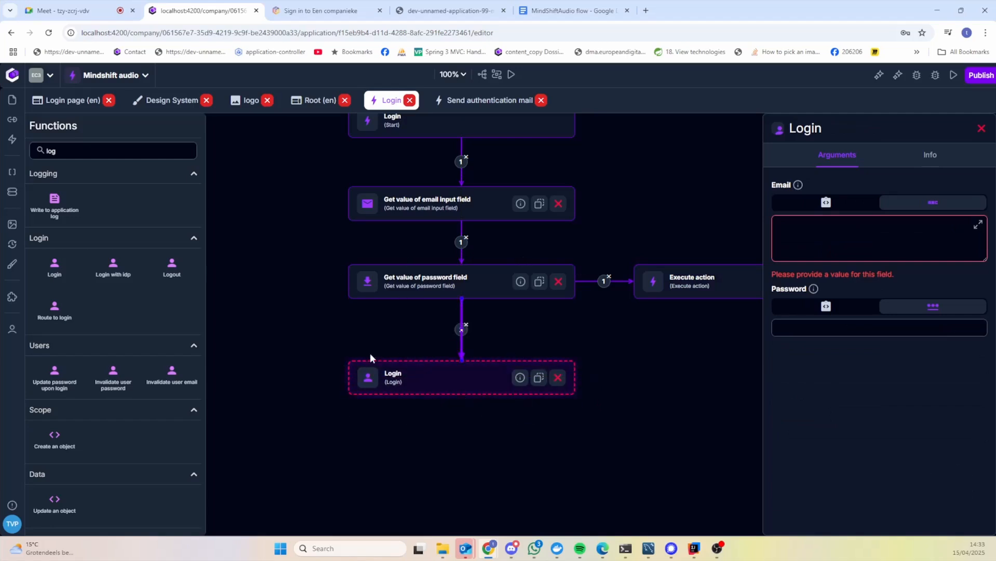
pyautogui.click(452, 381)
pyautogui.click(493, 273)
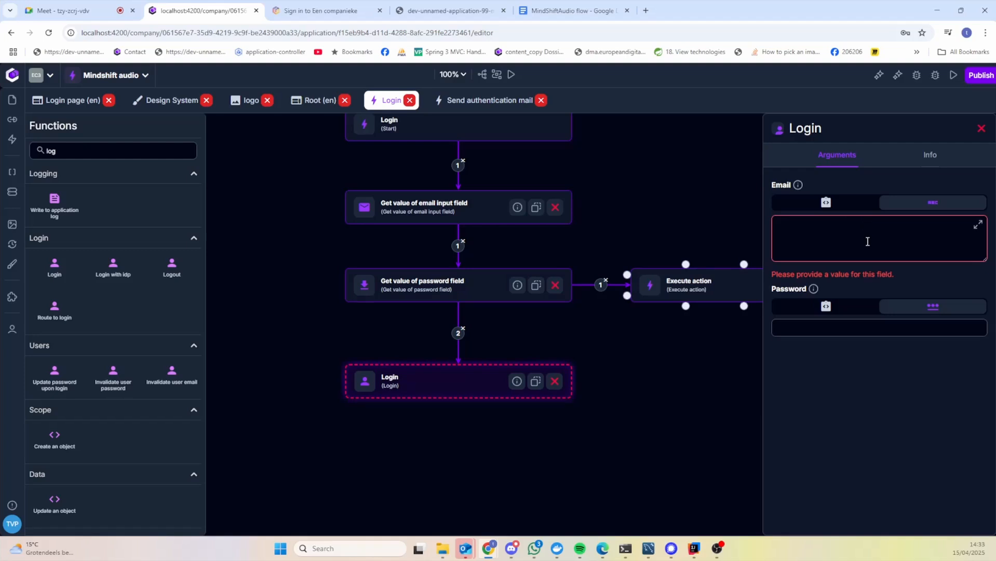
# Step: Bind the Login step's Email to USER_EMAIL and Password to USER_PASSWORD from scope
pyautogui.click(826, 202)
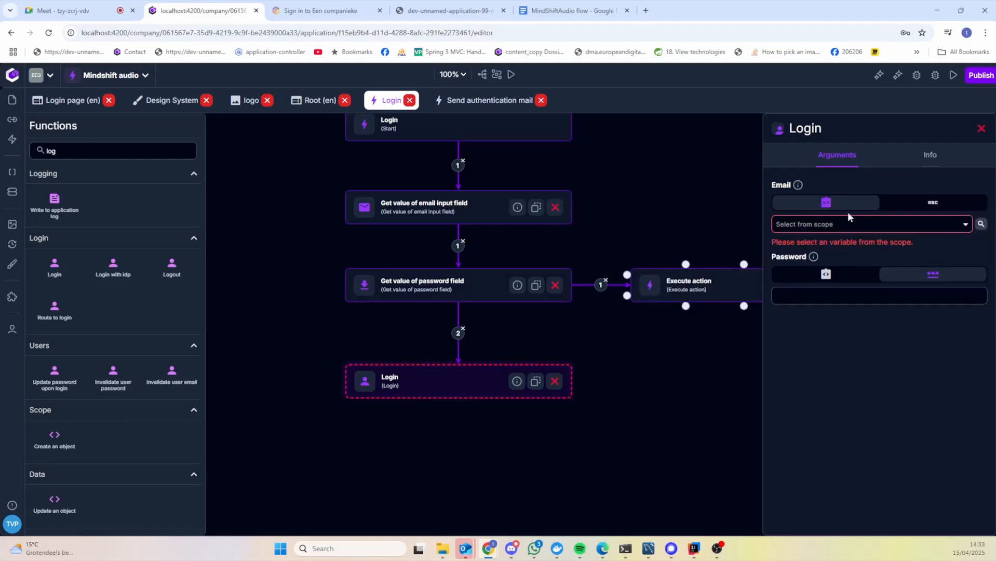
pyautogui.click(965, 224)
pyautogui.scroll(-3, 874, 310)
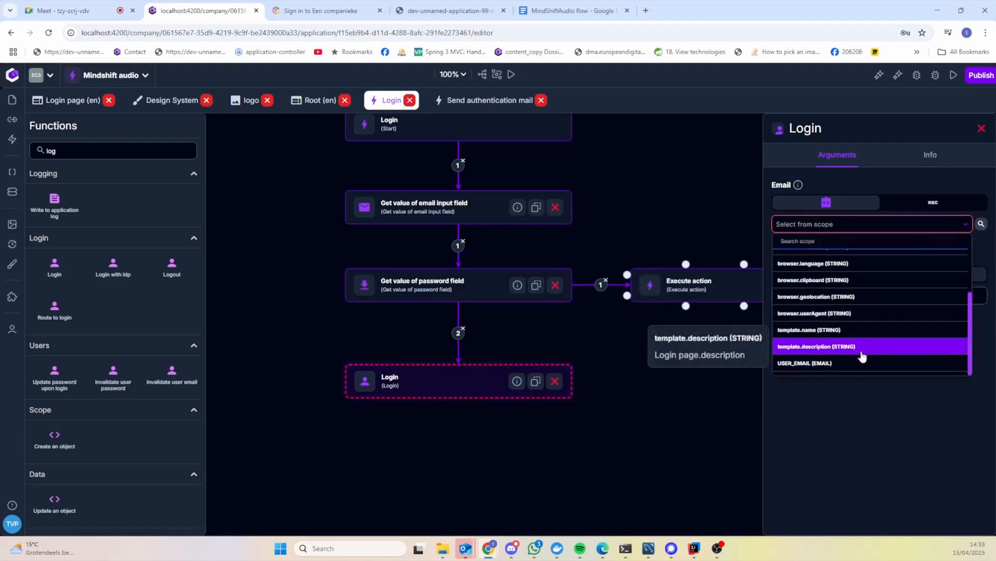
pyautogui.click(860, 362)
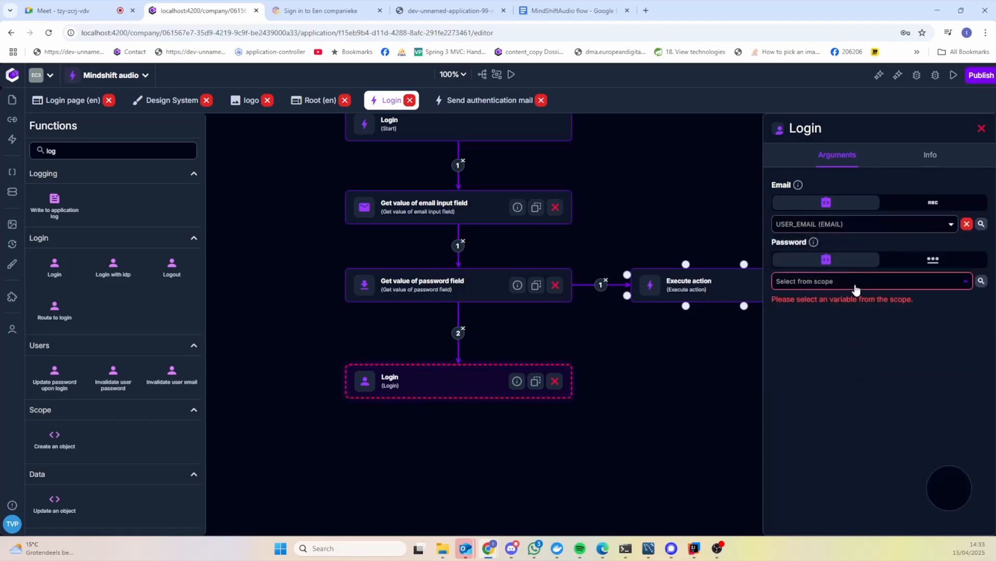
pyautogui.click(856, 288)
pyautogui.click(830, 417)
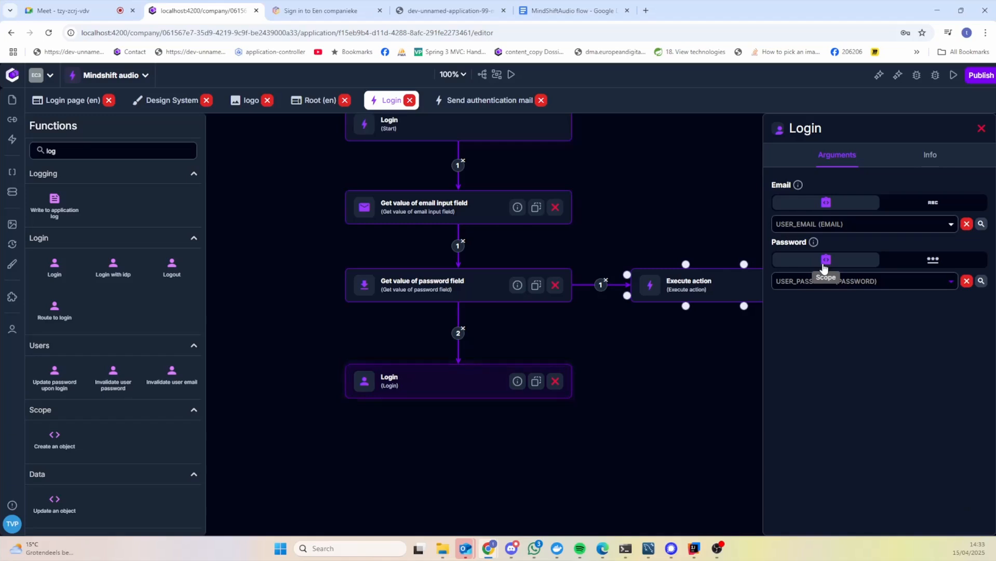
pyautogui.click(546, 289)
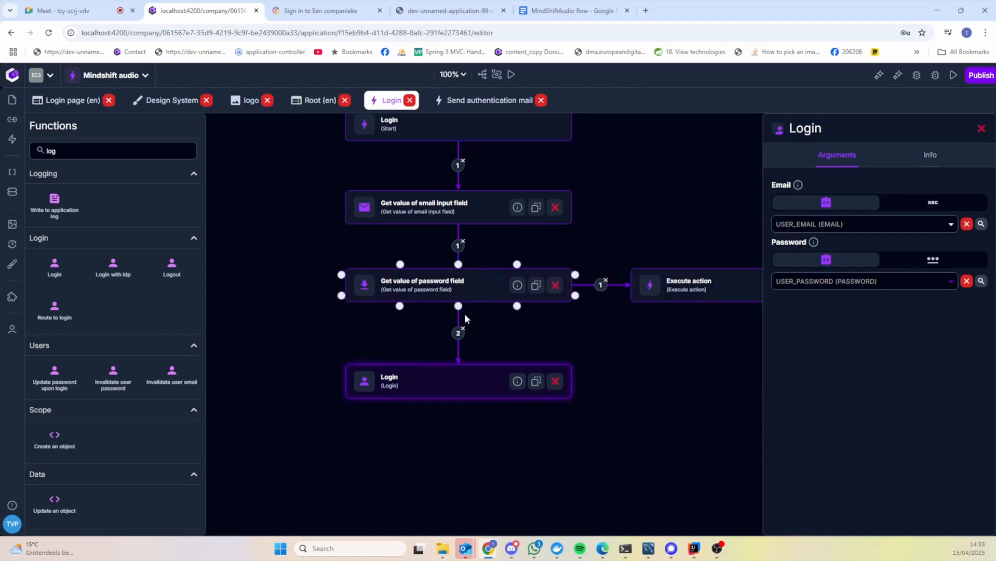
pyautogui.click(488, 285)
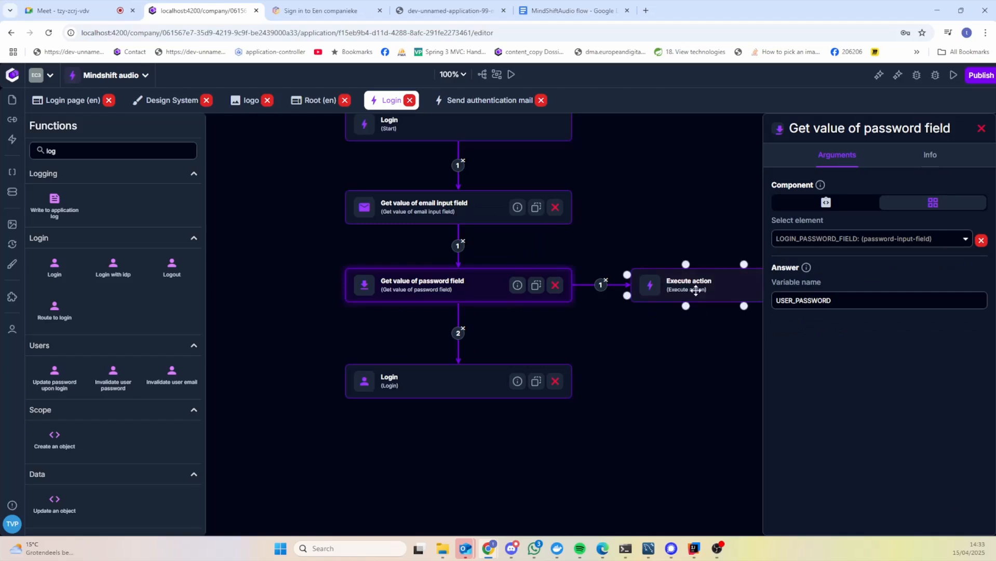
# Step: Reorder the password step's next invocations so Login runs before Execute action
pyautogui.click(940, 156)
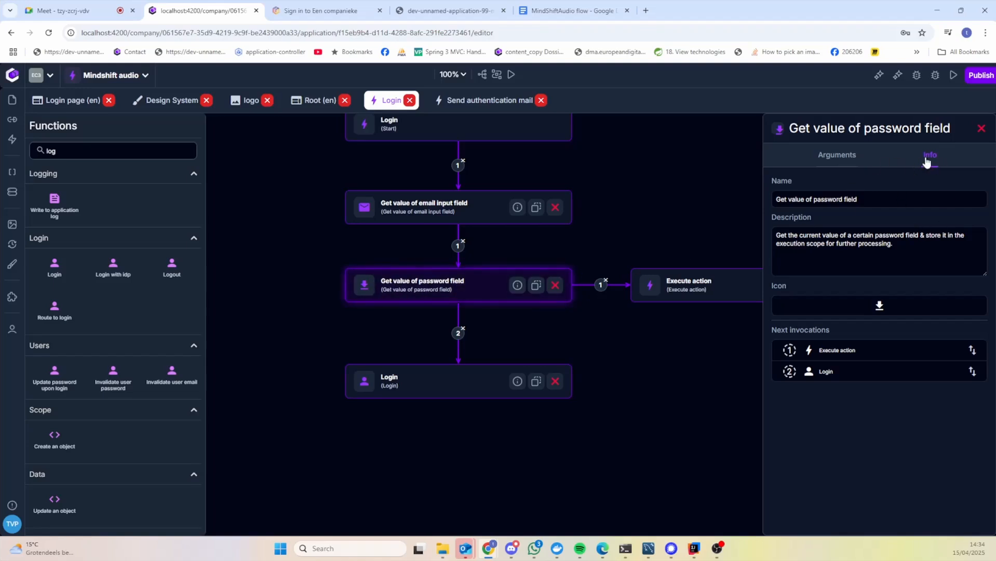
pyautogui.moveTo(971, 372); pyautogui.dragTo(943, 348)
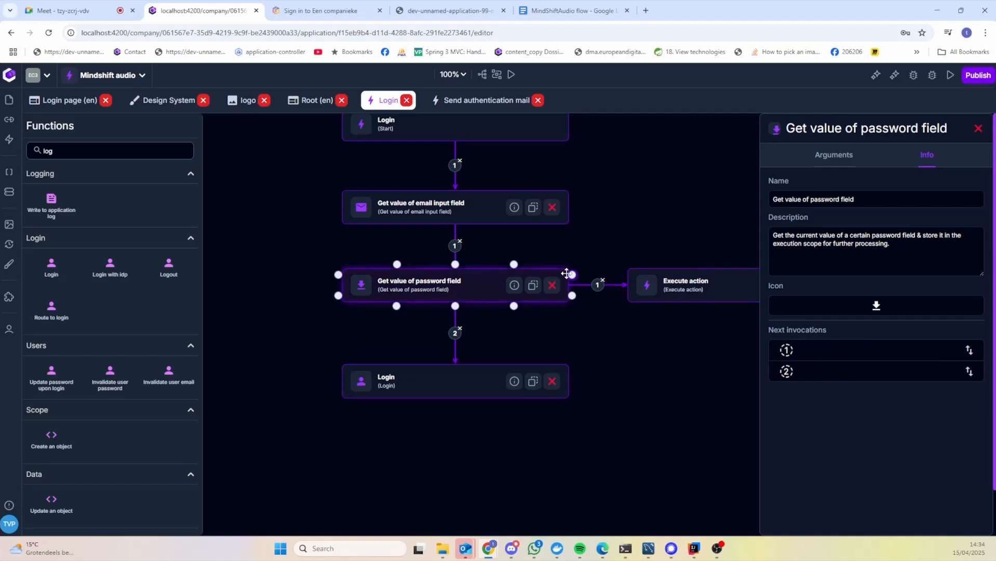
pyautogui.click(496, 206)
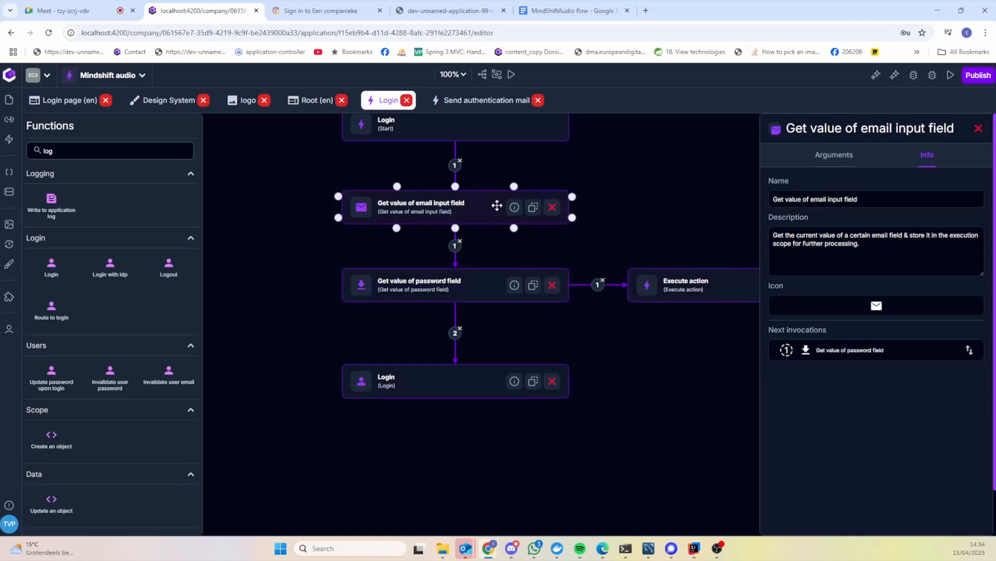
pyautogui.click(469, 285)
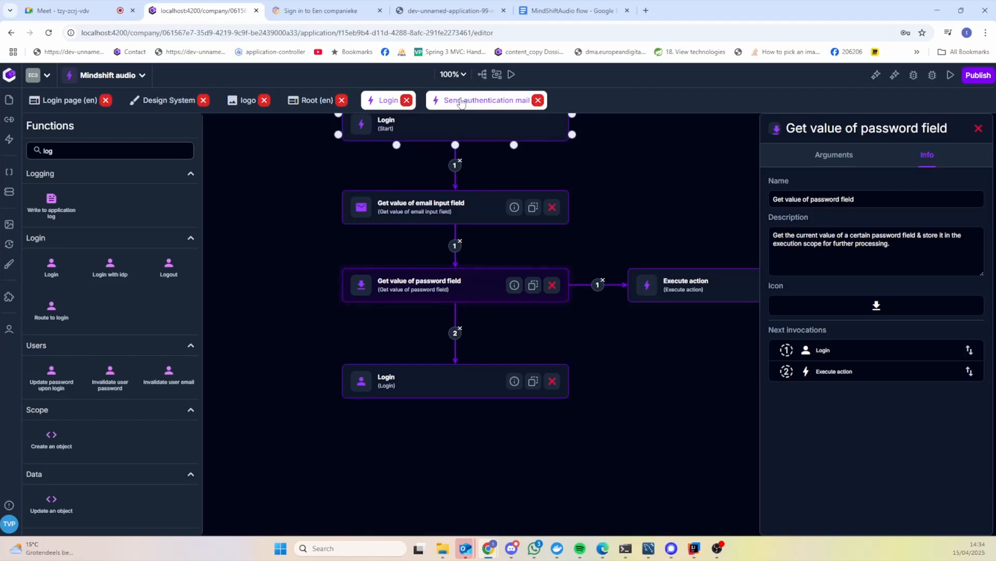
# Step: Run the Root page in a browser and open DevTools with a taller phone viewport
pyautogui.click(312, 11)
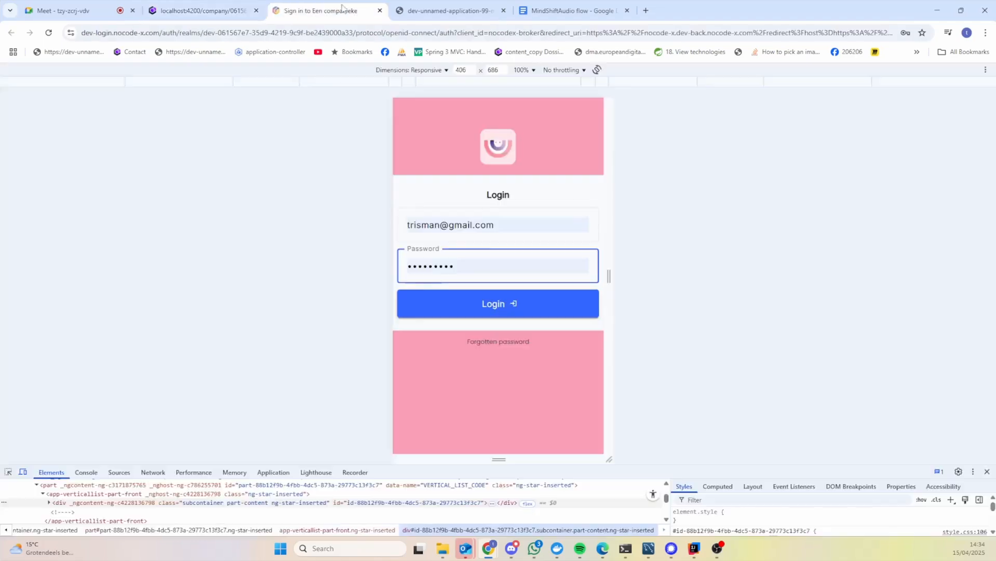
pyautogui.click(202, 10)
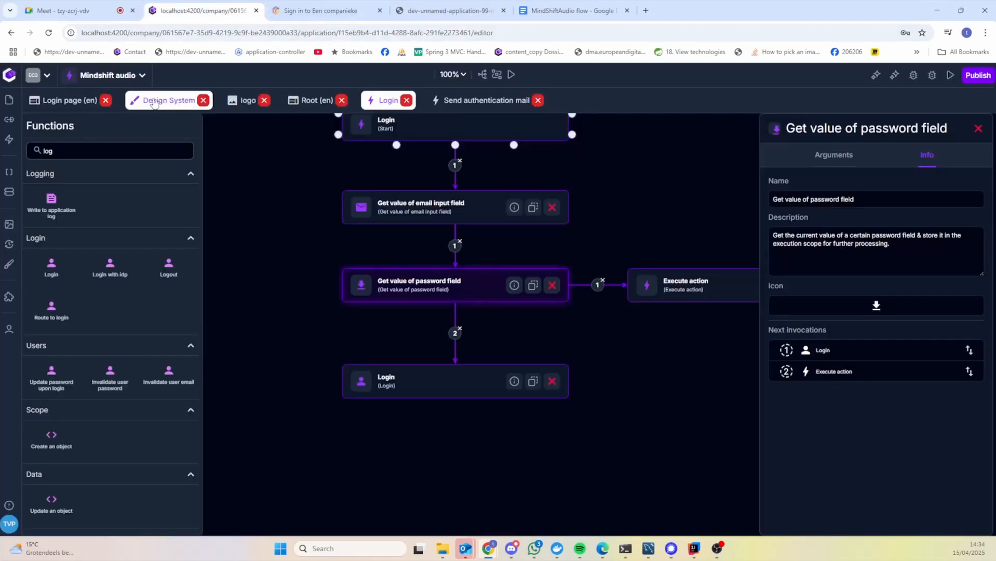
pyautogui.click(328, 102)
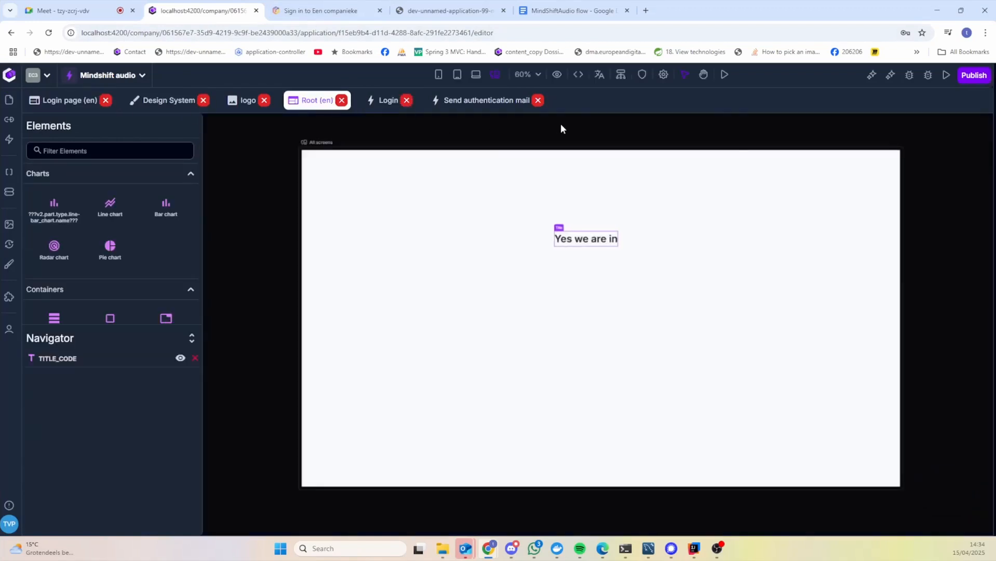
pyautogui.click(725, 74)
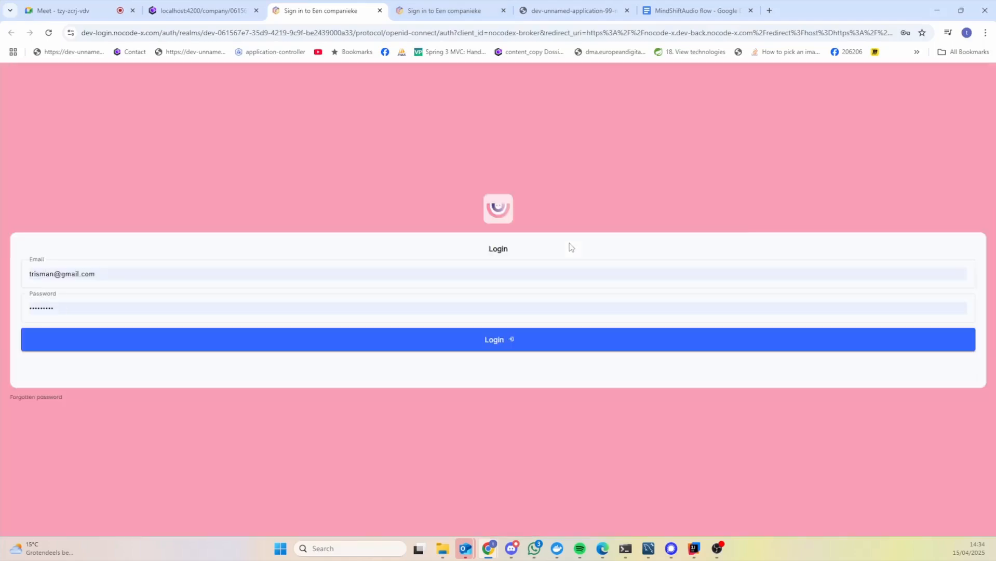
pyautogui.rightClick(572, 249)
pyautogui.click(614, 393)
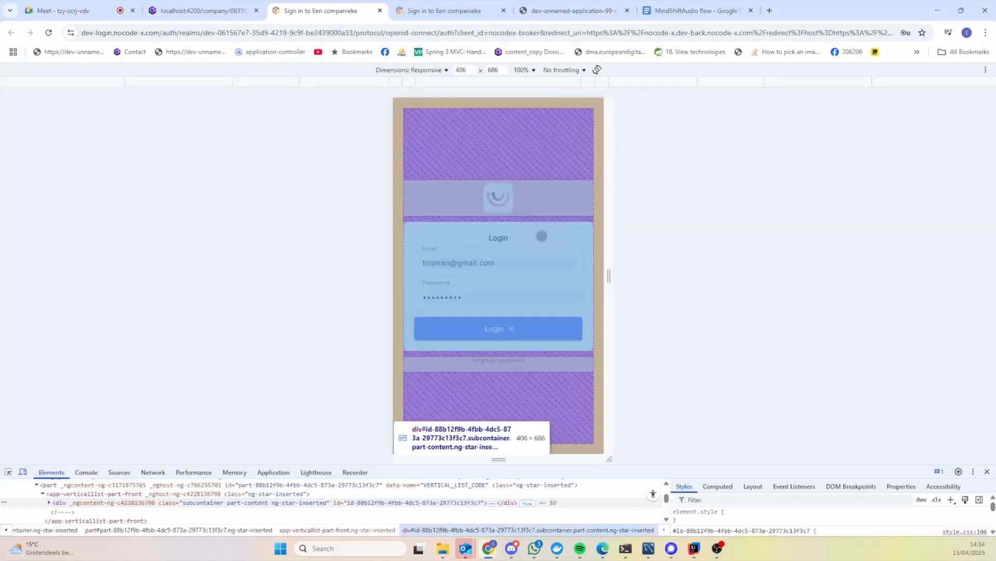
pyautogui.moveTo(848, 467); pyautogui.dragTo(843, 529)
# Step: Sign in on the running app with the email and a retyped account password
pyautogui.click(507, 291)
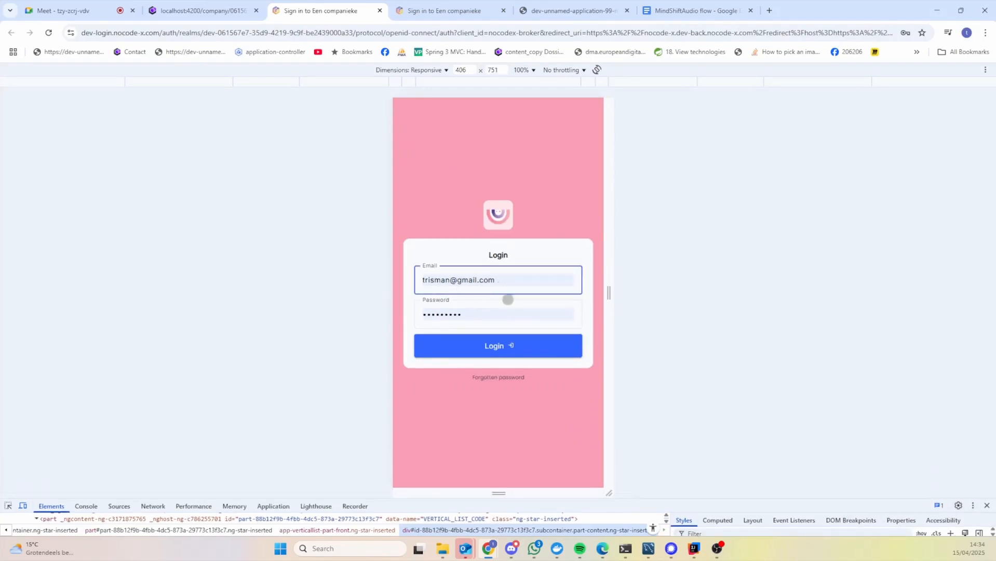
pyautogui.click(301, 290)
pyautogui.click(490, 316)
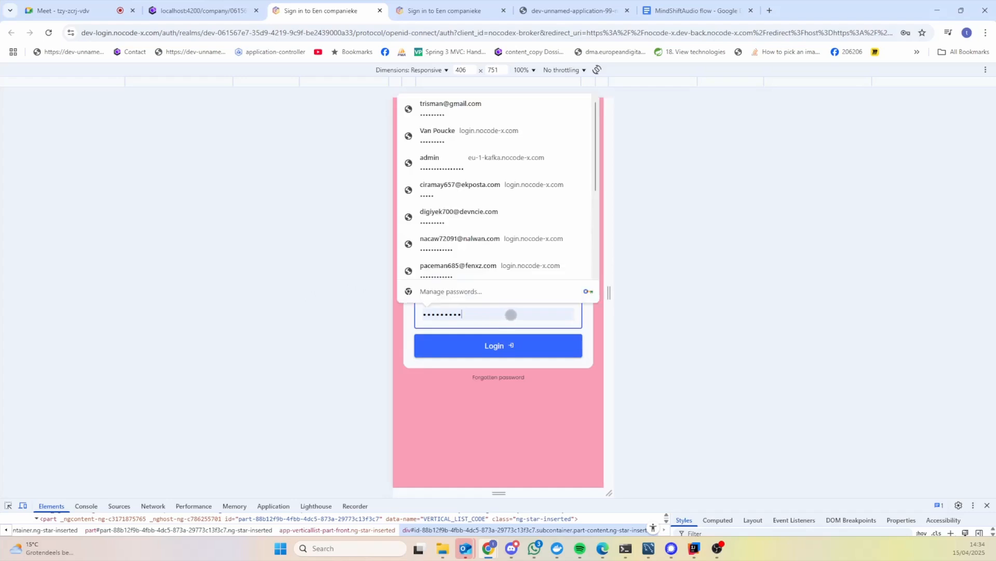
pyautogui.click(724, 357)
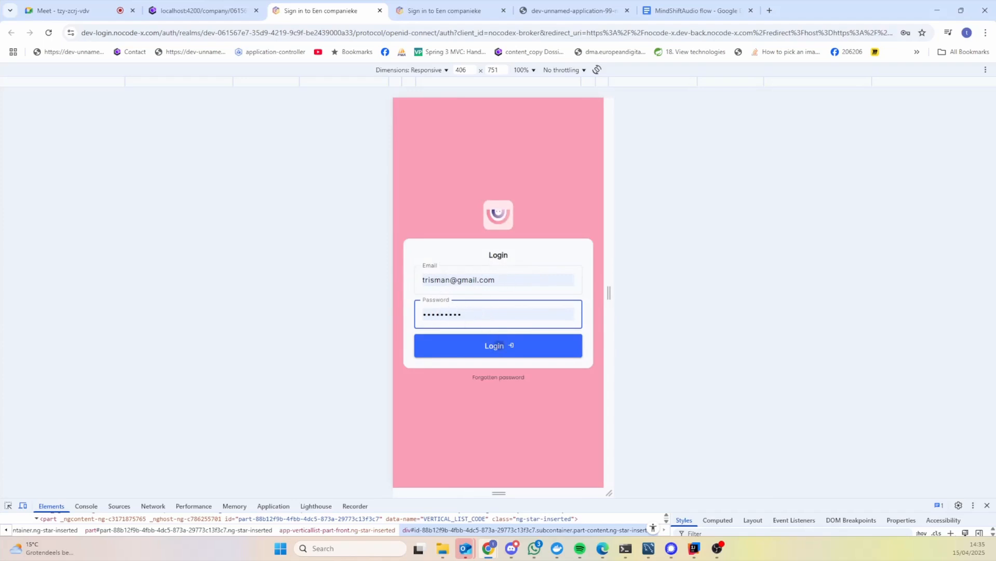
pyautogui.click(520, 346)
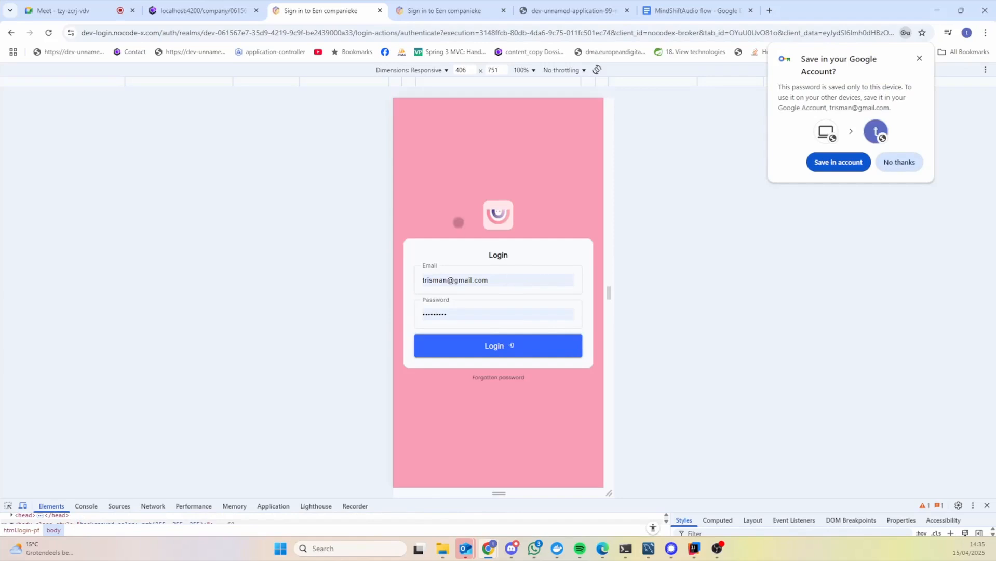
pyautogui.click(486, 317)
pyautogui.hotkey('ctrl', 'a')
pyautogui.write('••••••••••••')
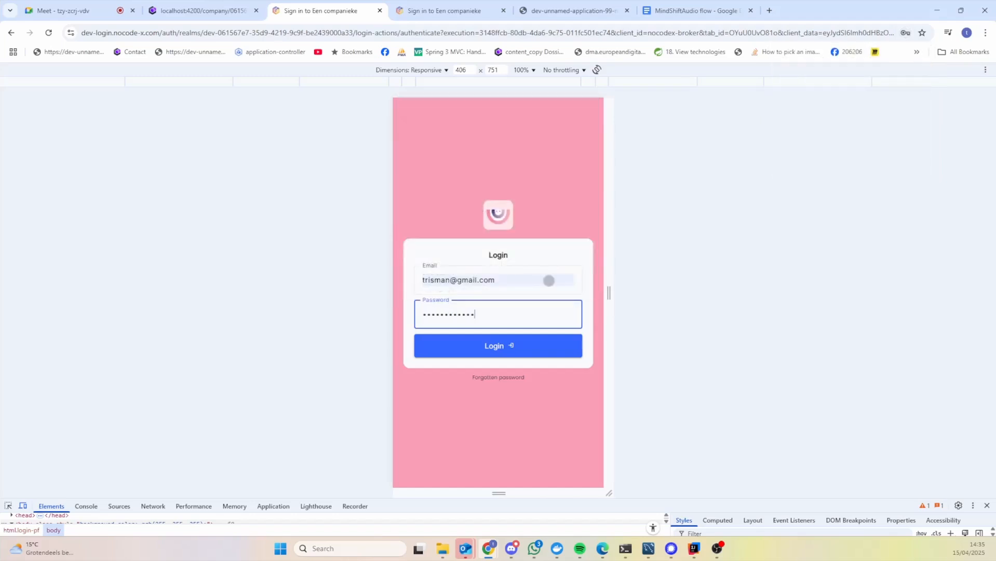
pyautogui.press('Return')
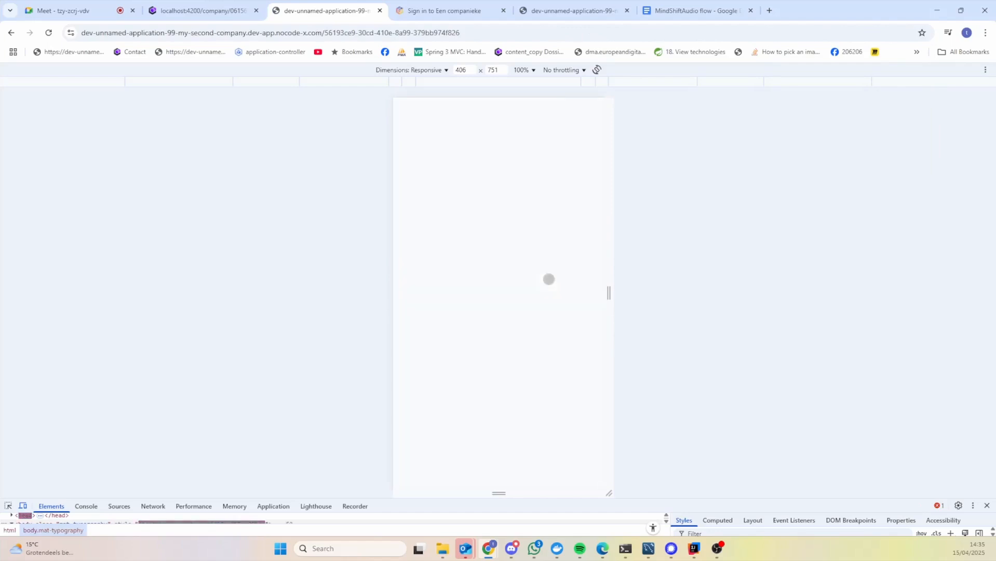
# Step: Widen the viewport to 1730 px, reload the app, and return to the editor
pyautogui.moveTo(609, 293); pyautogui.dragTo(946, 395)
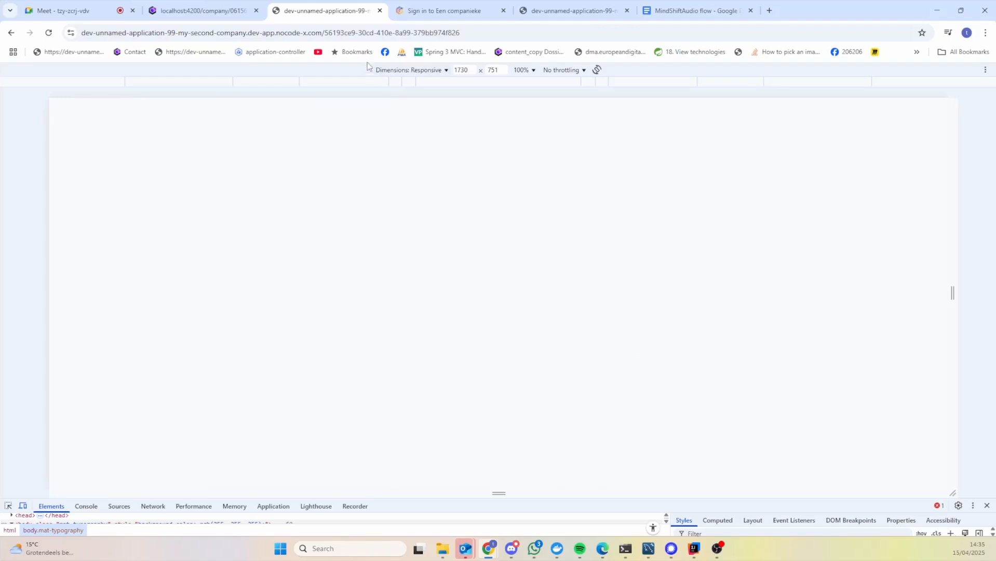
pyautogui.click(396, 32)
pyautogui.press('Return')
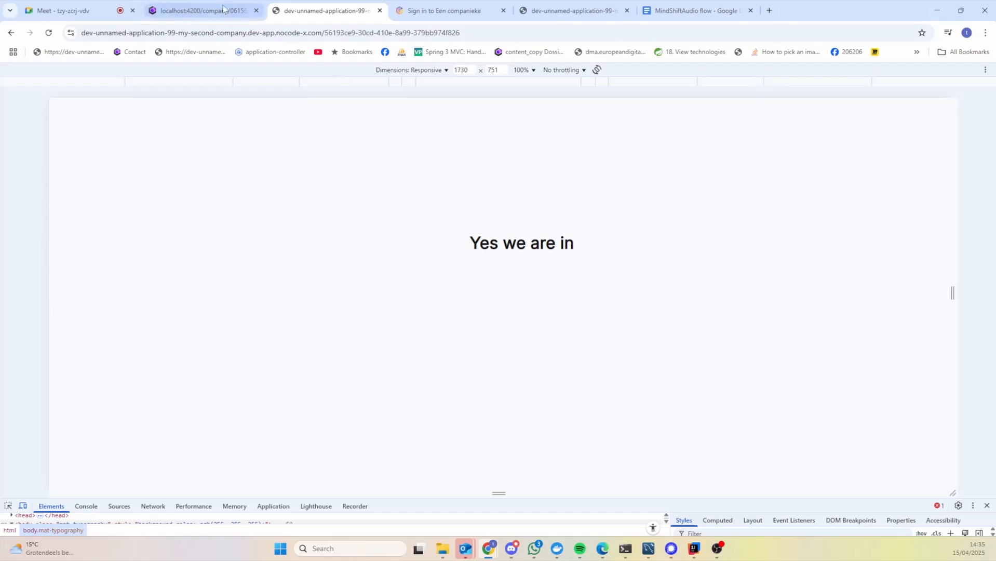
pyautogui.click(191, 6)
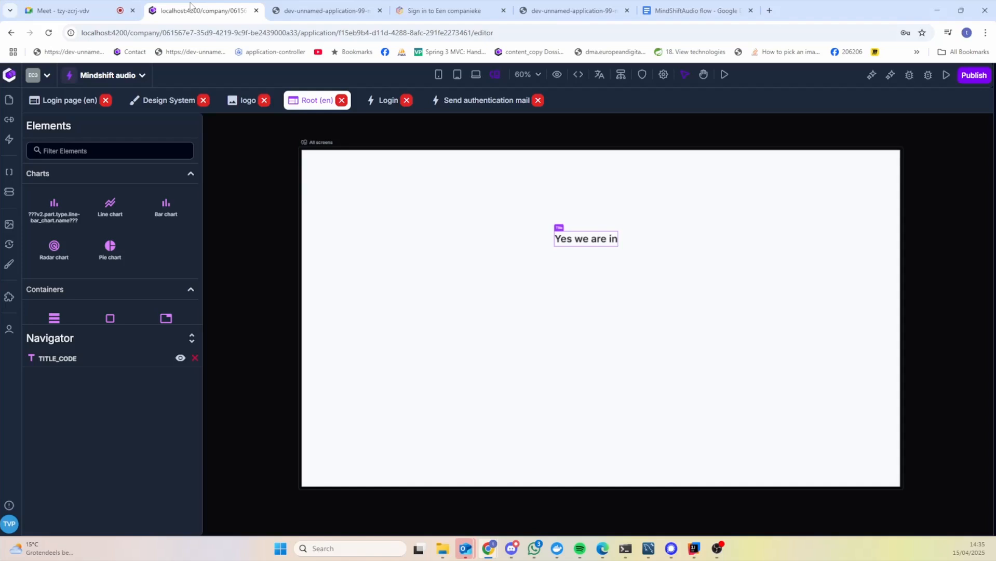
# Step: Open the Login page (en) design, switch to the select tool, and pan to the Mobile frame
pyautogui.click(386, 103)
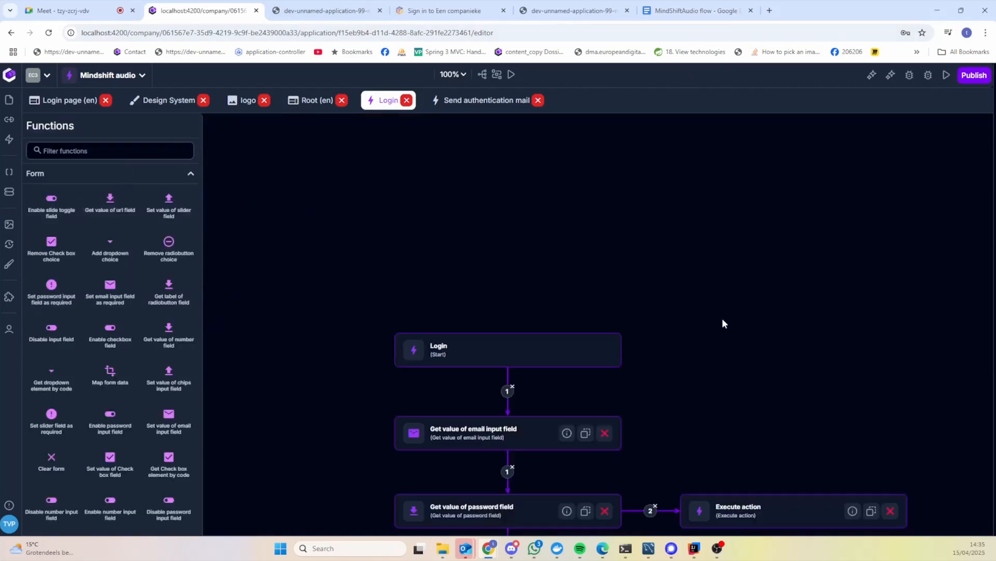
pyautogui.click(69, 101)
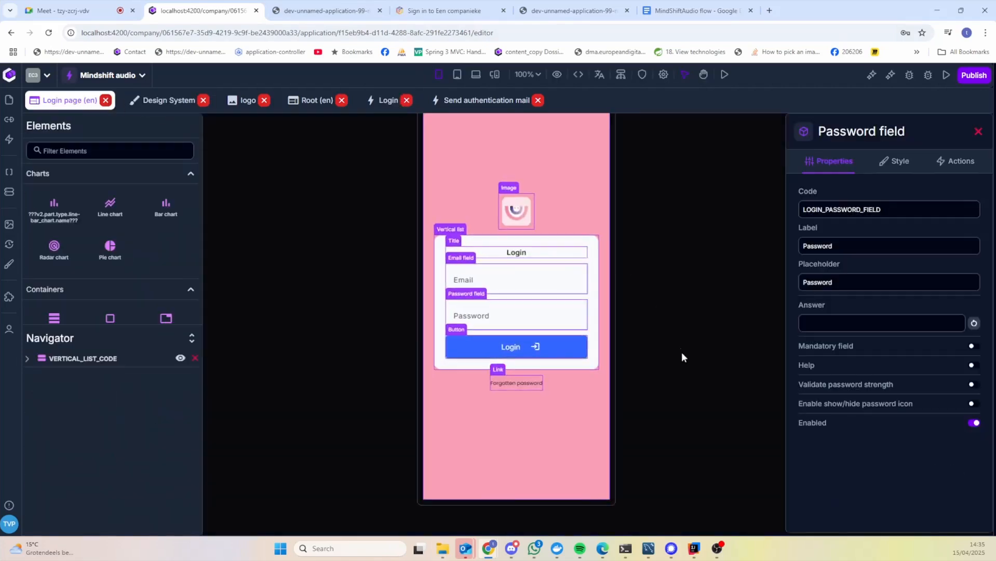
pyautogui.press('v')
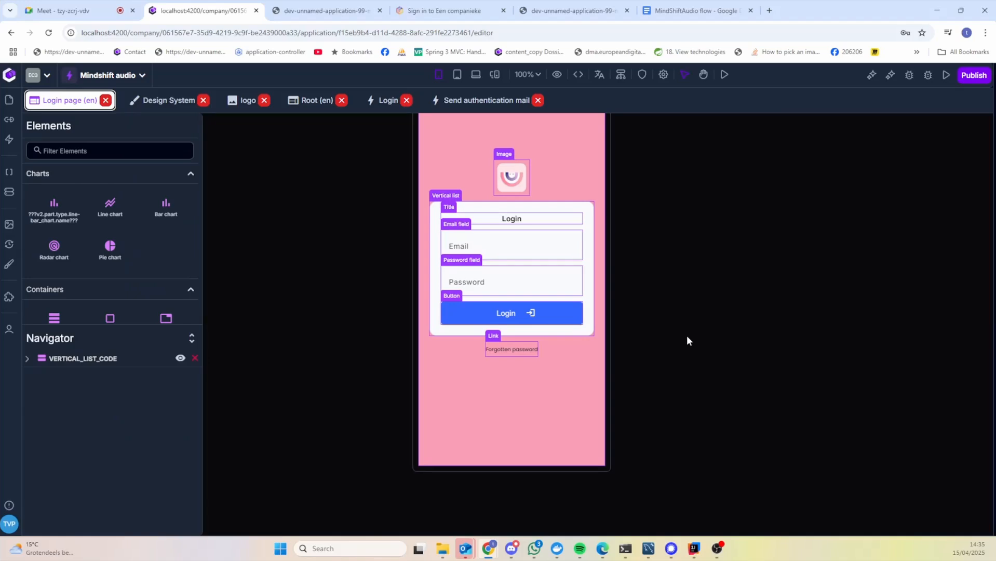
pyautogui.moveTo(698, 260); pyautogui.dragTo(671, 316)
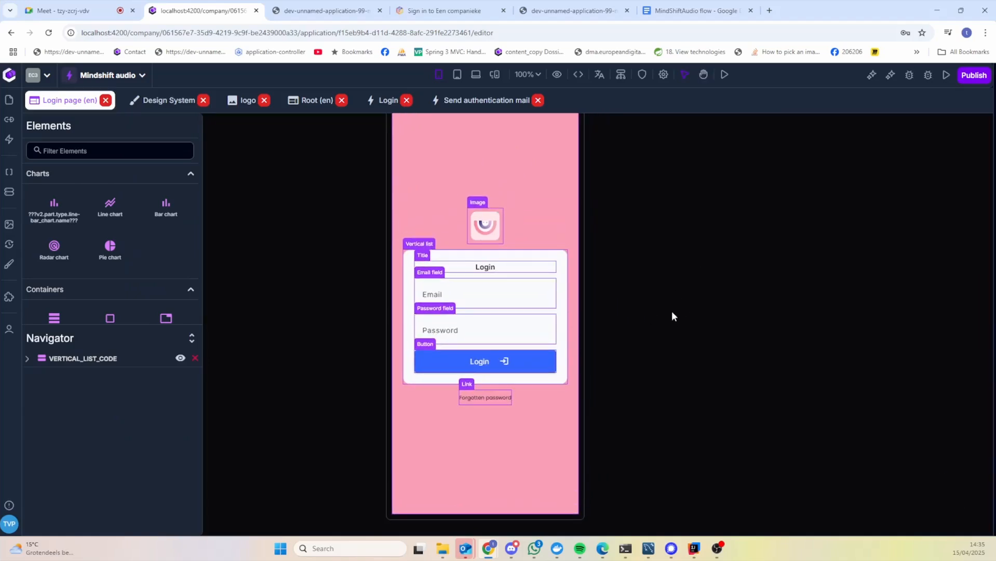
pyautogui.moveTo(737, 180); pyautogui.dragTo(717, 263)
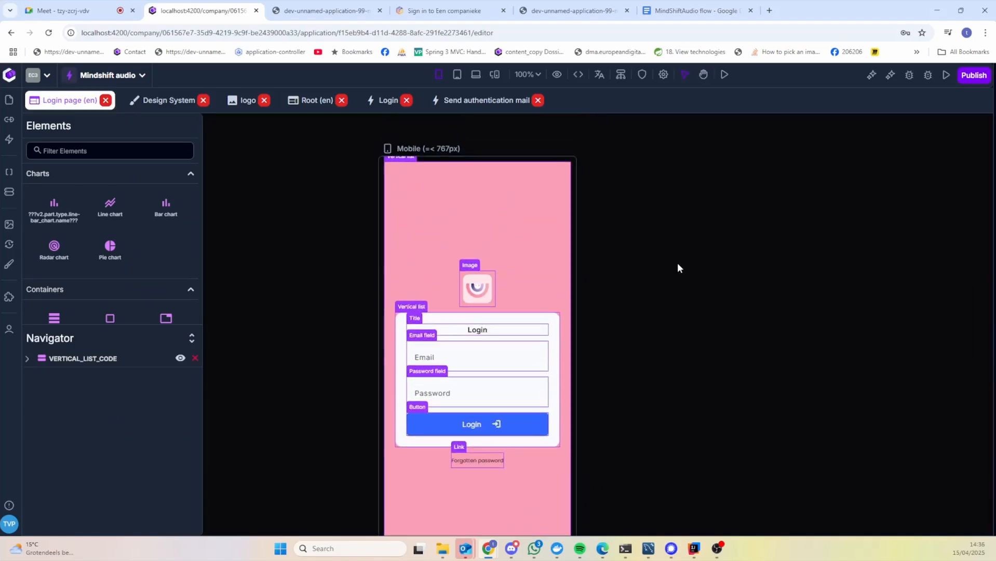
pyautogui.scroll(-1, 674, 376)
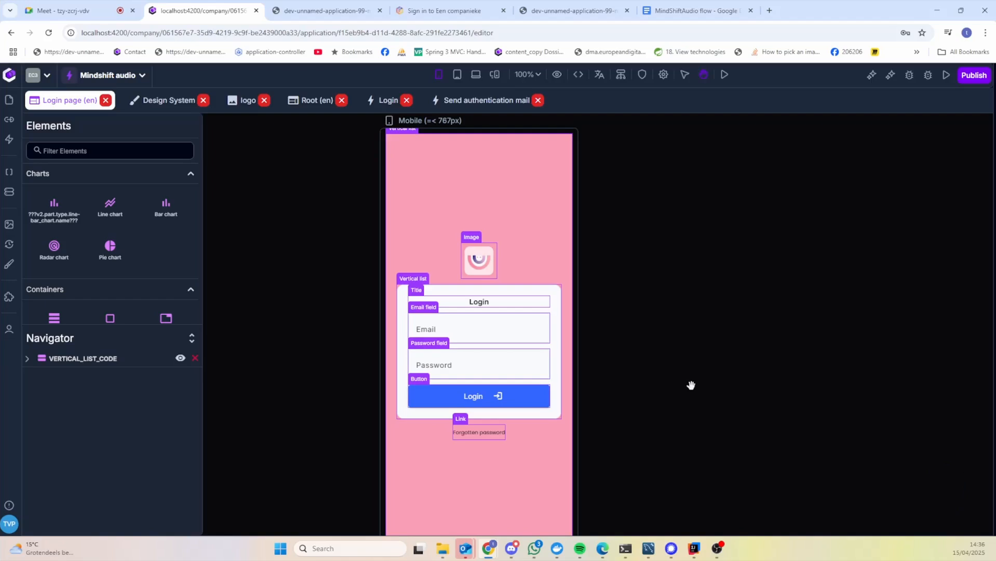
# Step: Add a link below the login form with text 'Register' and URL '#'
pyautogui.moveTo(692, 385); pyautogui.dragTo(696, 339)
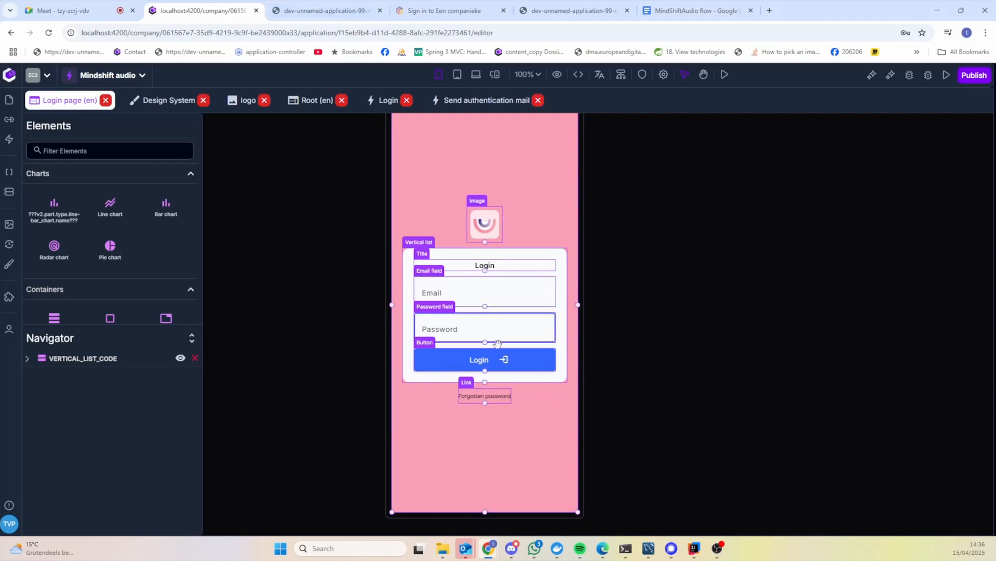
pyautogui.click(77, 151)
pyautogui.write('linke')
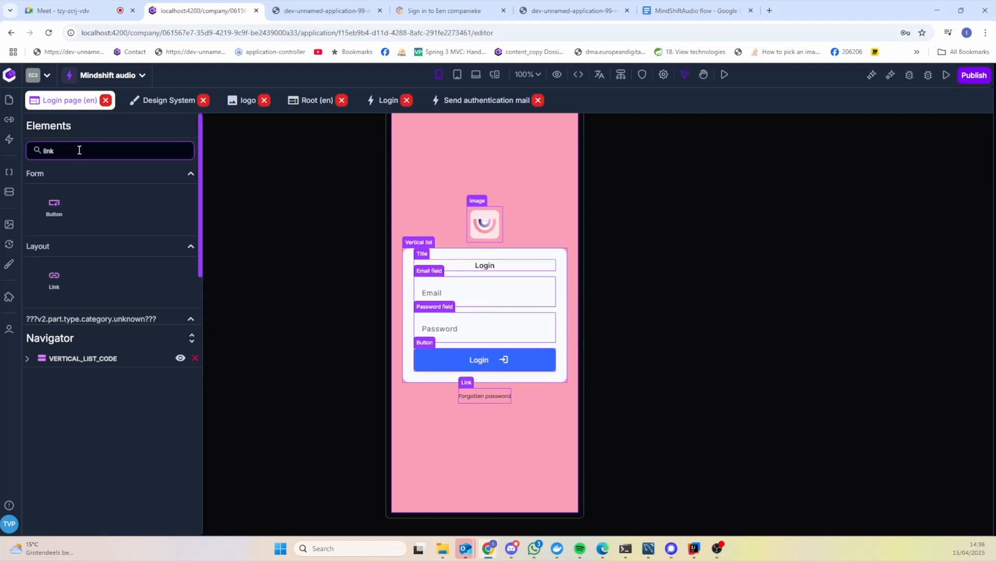
pyautogui.moveTo(54, 280); pyautogui.dragTo(475, 392)
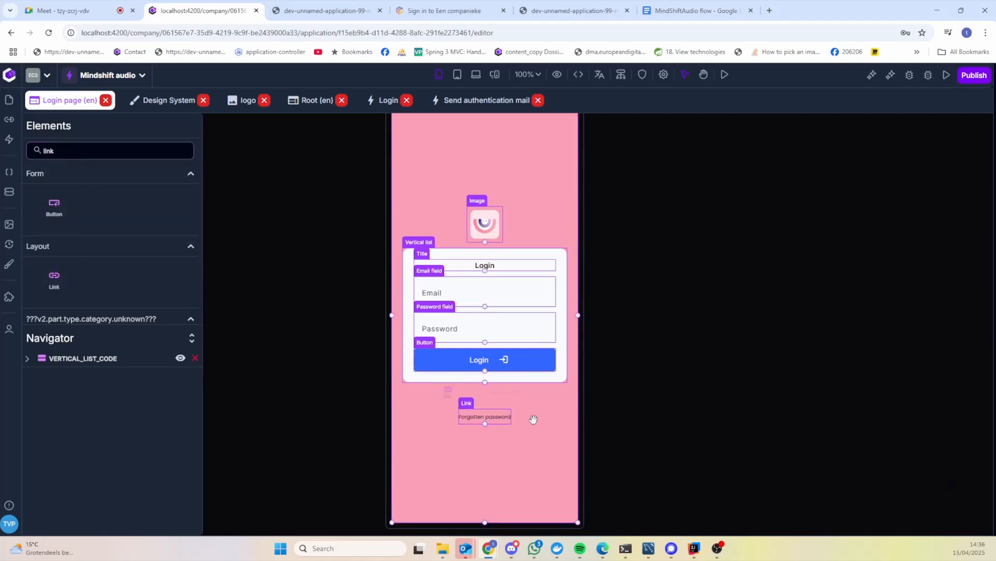
pyautogui.doubleClick(795, 245)
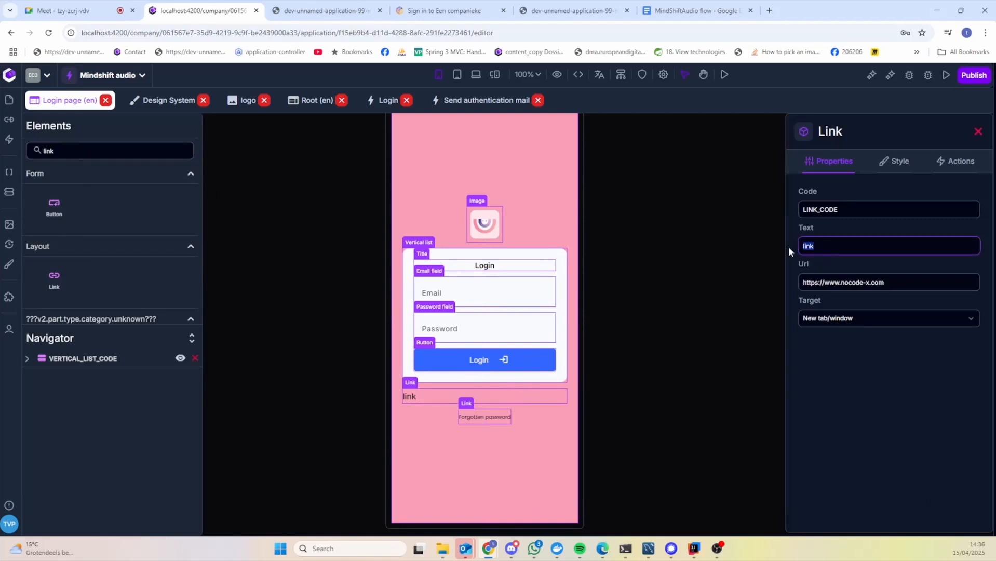
pyautogui.write('Register')
pyautogui.moveTo(885, 282); pyautogui.dragTo(804, 286)
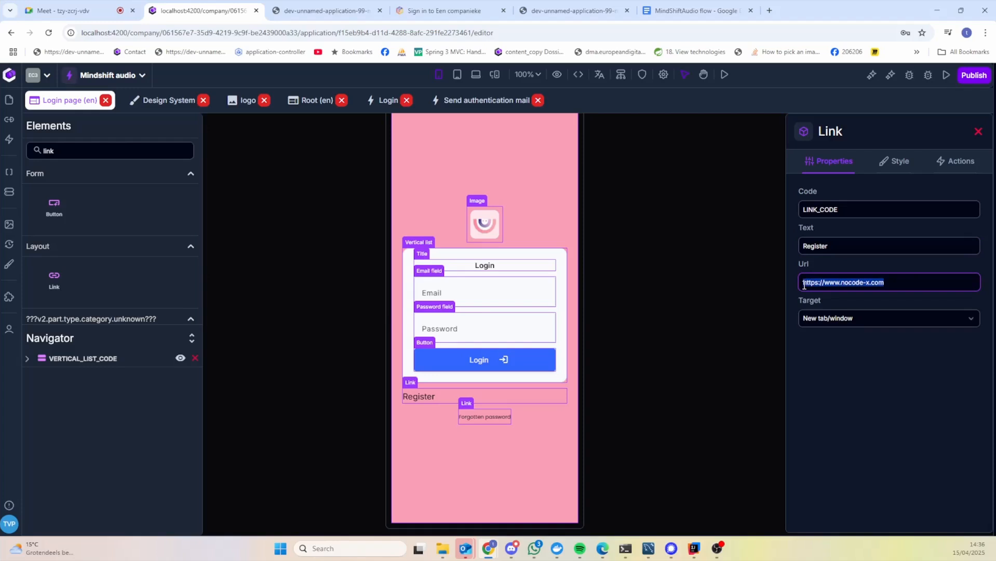
pyautogui.write('#')
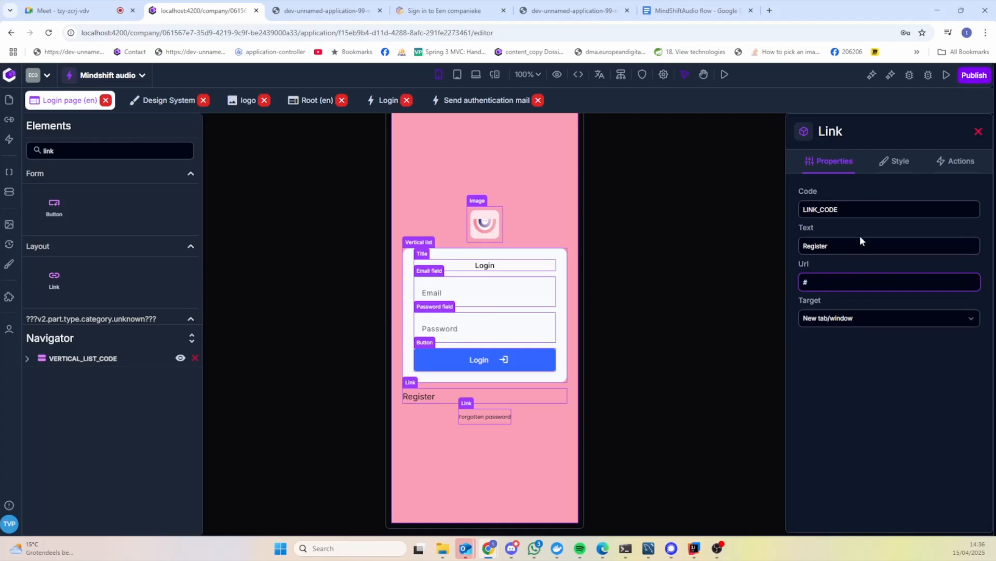
pyautogui.click(882, 164)
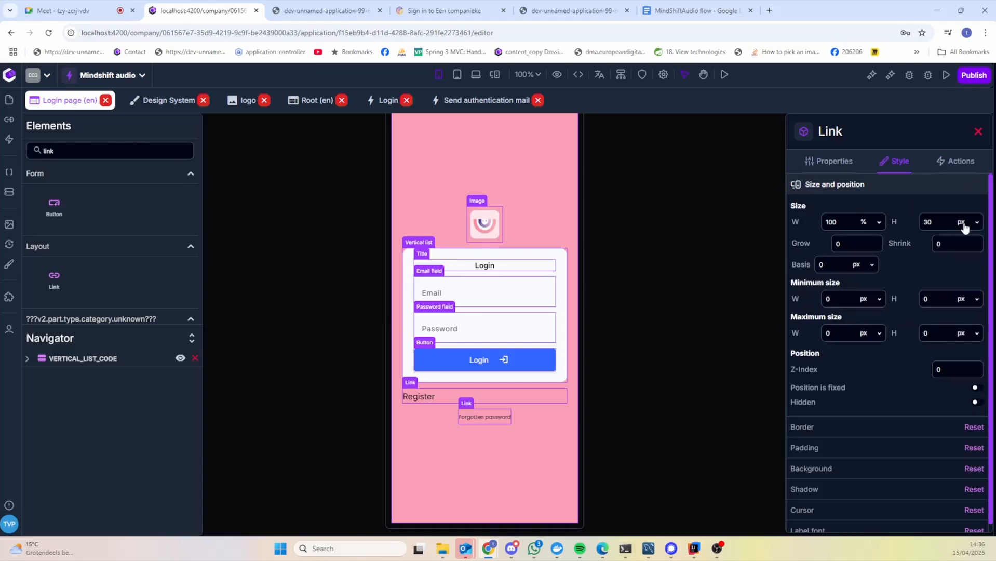
# Step: Make the link's width fit-content and clear its mobile width override
pyautogui.click(878, 222)
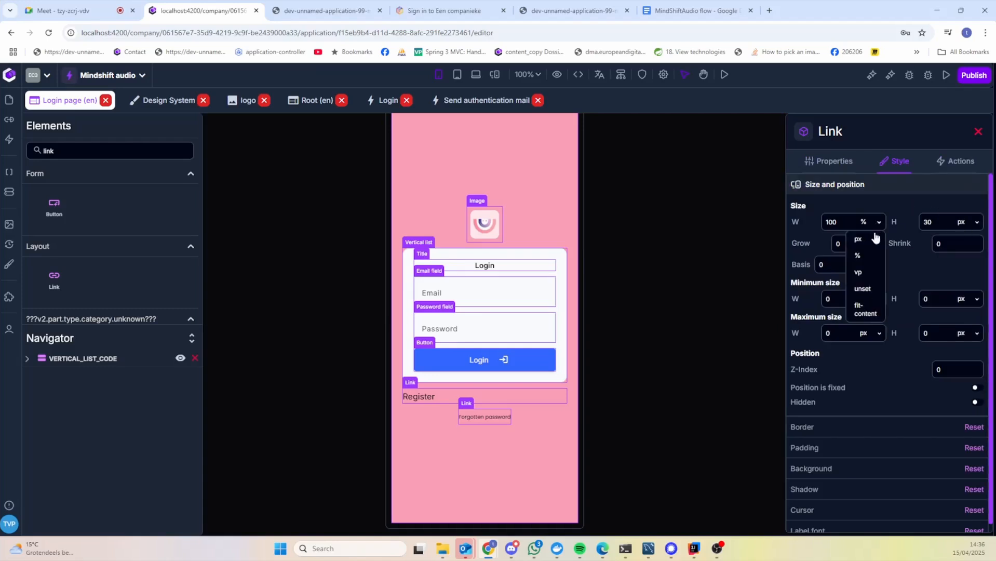
pyautogui.click(861, 310)
pyautogui.moveTo(795, 222)
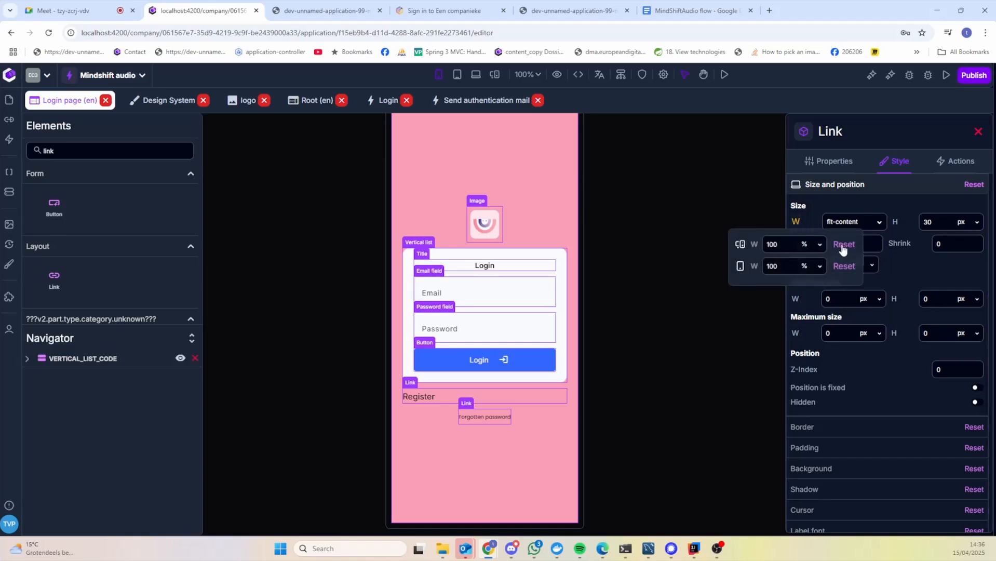
pyautogui.click(844, 266)
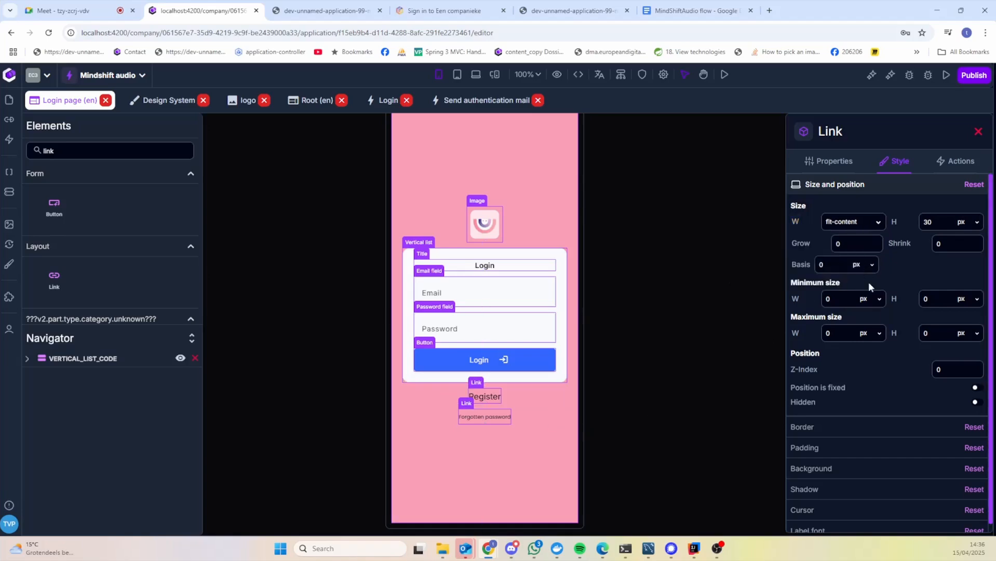
# Step: Adjust the link's label font: edit its size, center the text and use Mulish
pyautogui.scroll(-1, 892, 447)
pyautogui.click(872, 511)
pyautogui.click(940, 385)
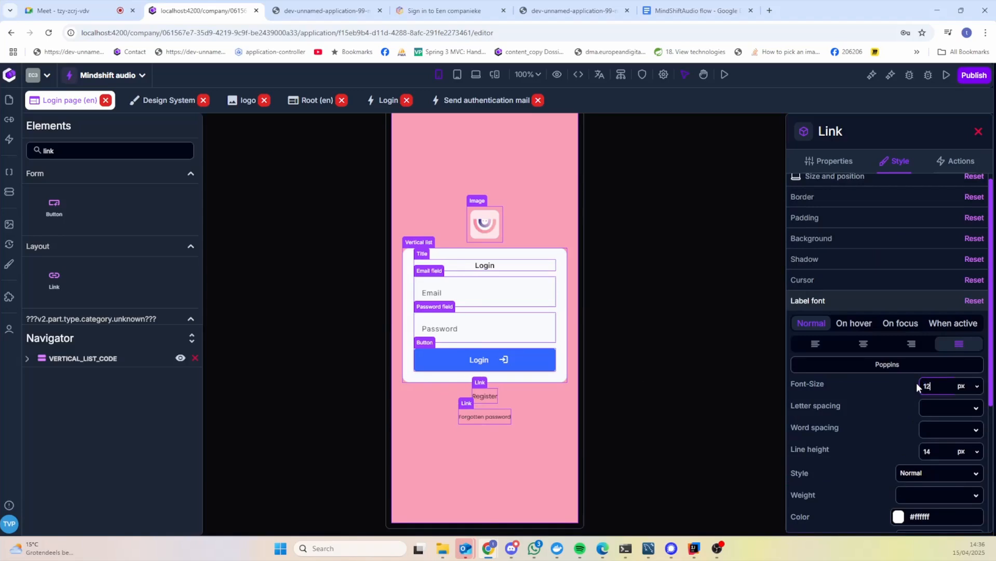
pyautogui.click(872, 348)
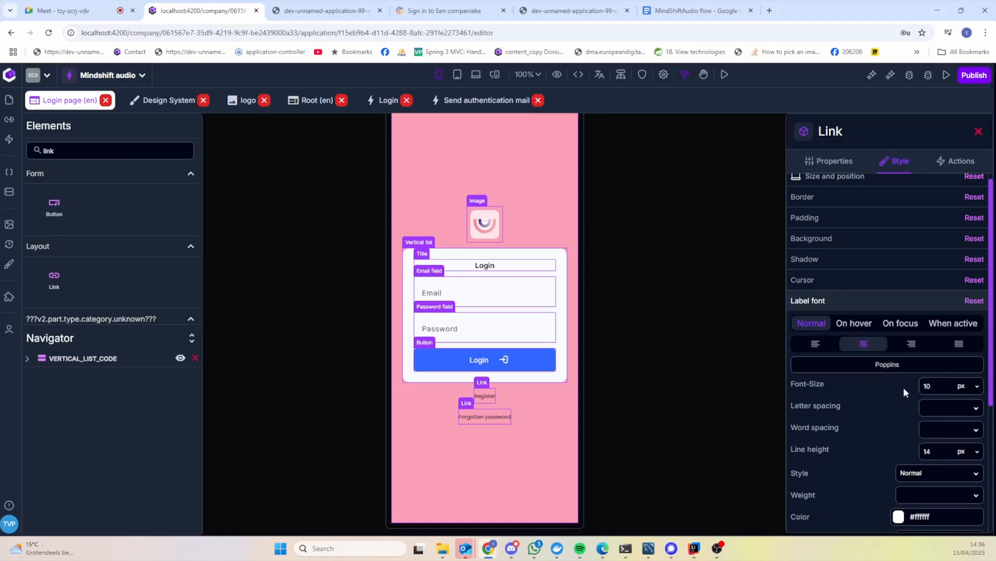
pyautogui.click(891, 366)
pyautogui.write('mul')
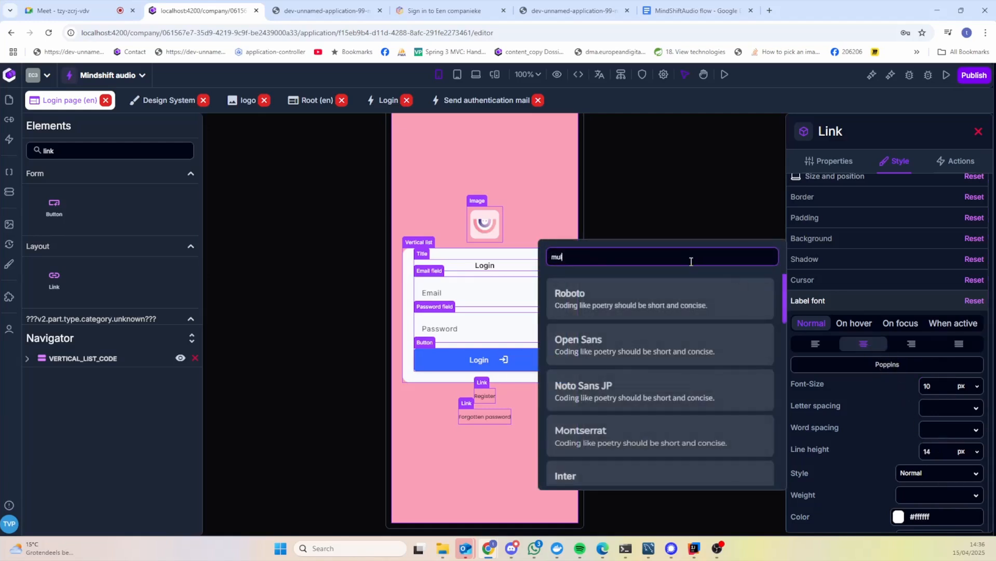
pyautogui.click(678, 288)
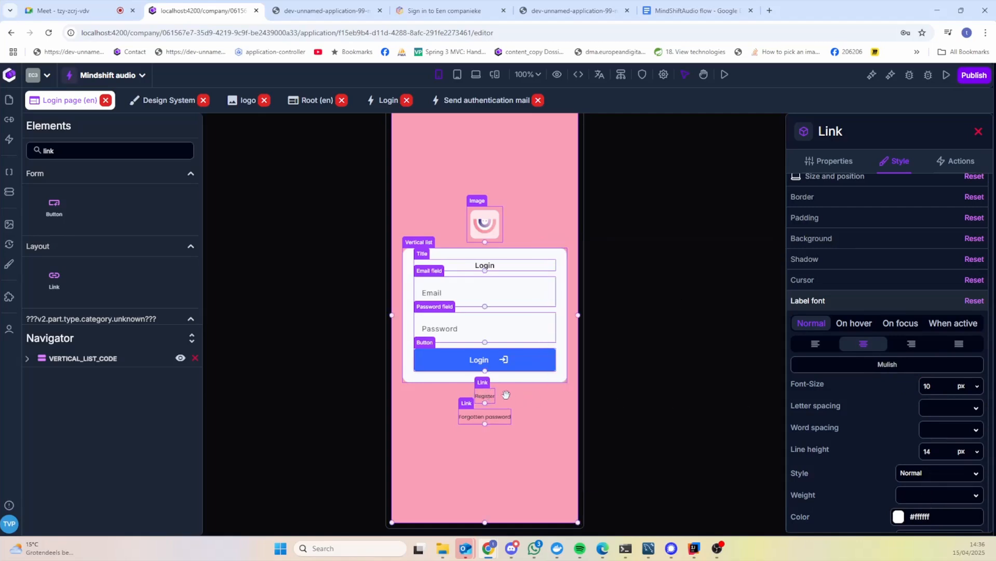
# Step: Set the link's cursor to pointer
pyautogui.click(827, 280)
pyautogui.click(930, 332)
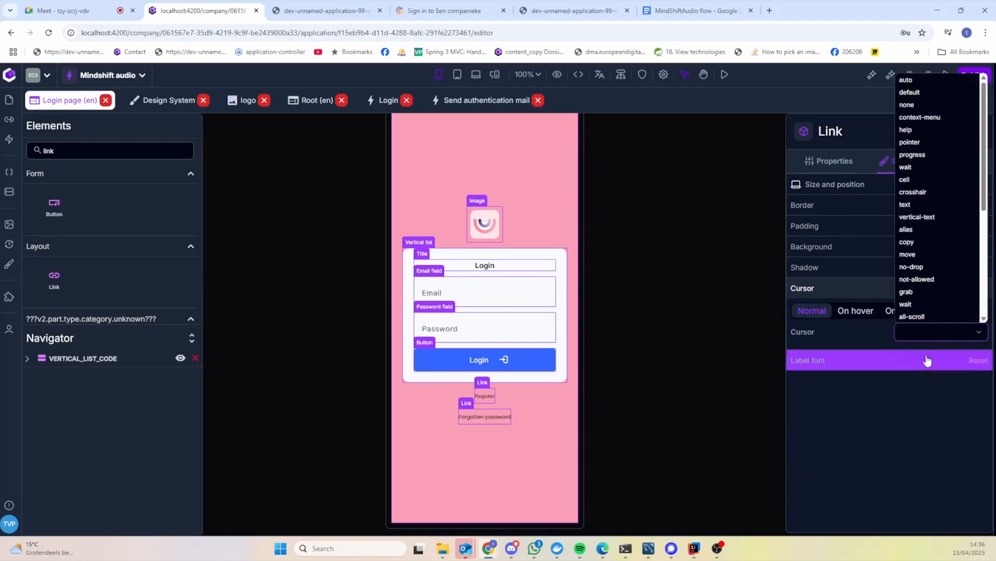
pyautogui.click(930, 143)
pyautogui.click(660, 352)
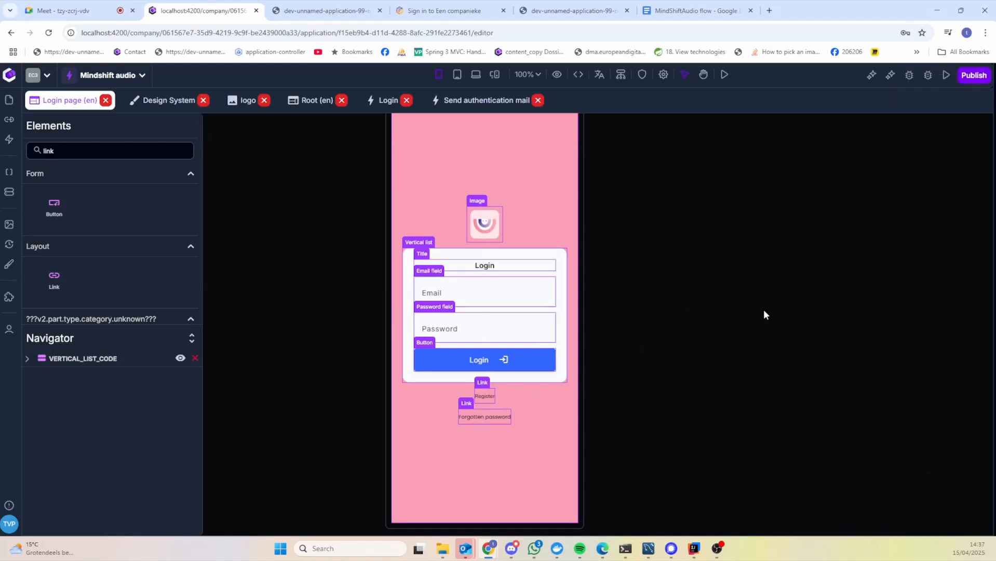
# Step: Inspect the Forgotten password link's On hover label font settings, then close them
pyautogui.click(500, 416)
pyautogui.click(895, 161)
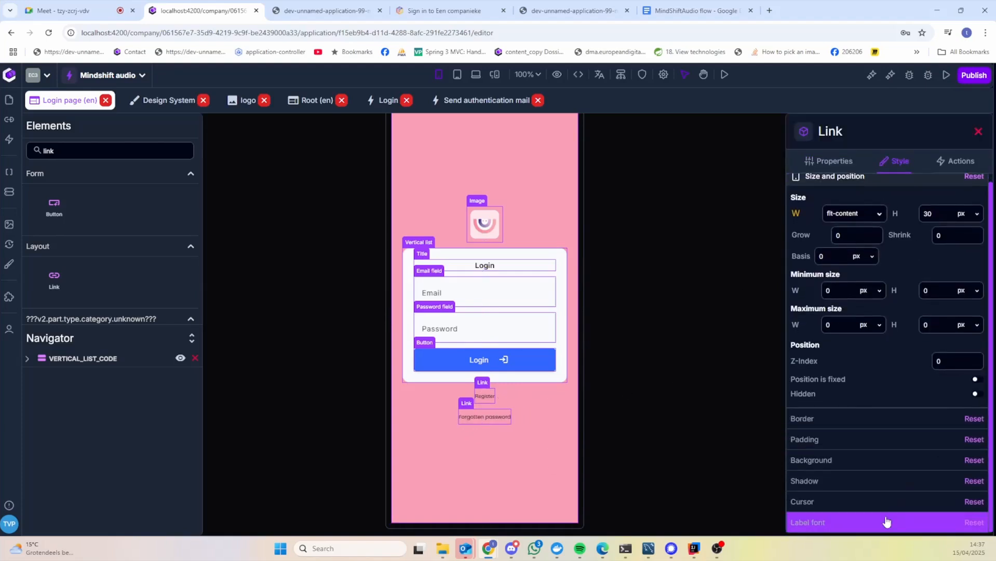
pyautogui.click(887, 522)
pyautogui.click(854, 323)
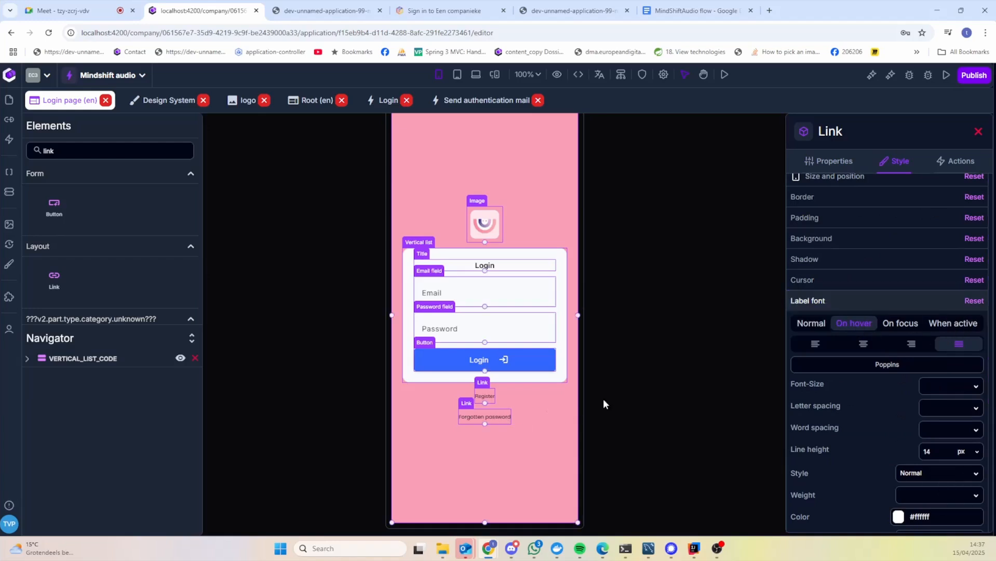
pyautogui.click(826, 161)
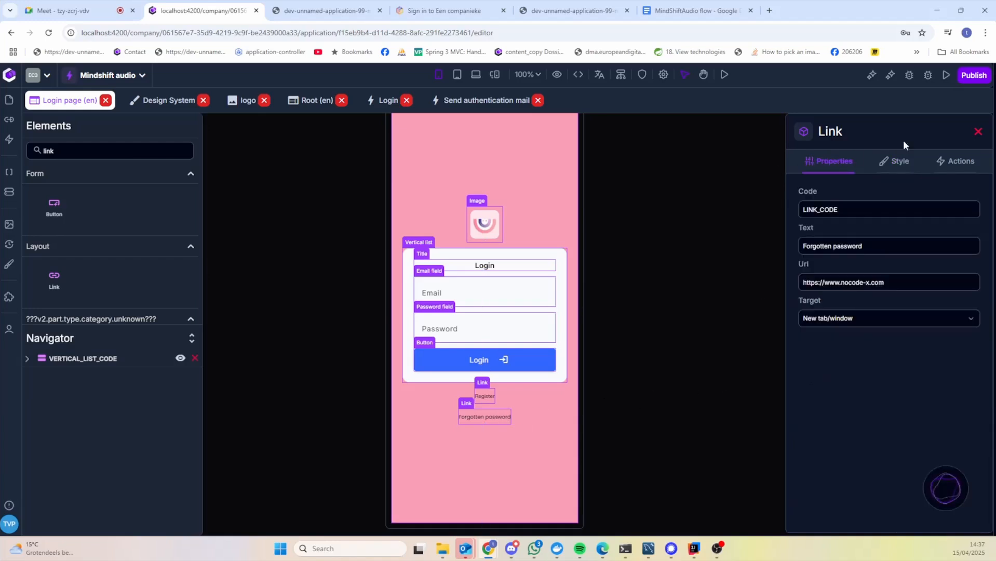
pyautogui.click(978, 131)
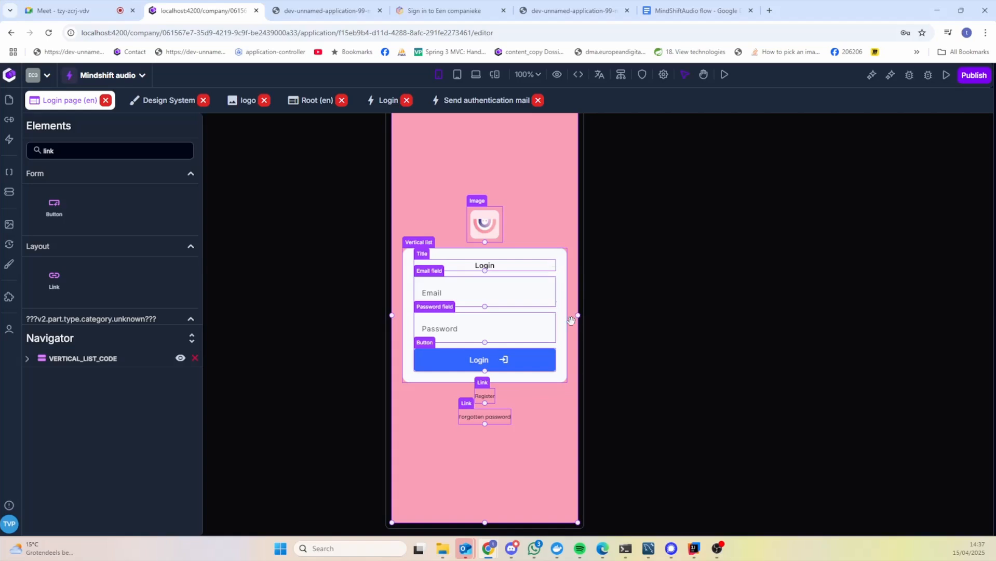
pyautogui.click(706, 10)
# Step: Scroll the MindShiftAudio flow document to review its Login screen mockup
pyautogui.scroll(1, 536, 207)
pyautogui.scroll(-4, 536, 208)
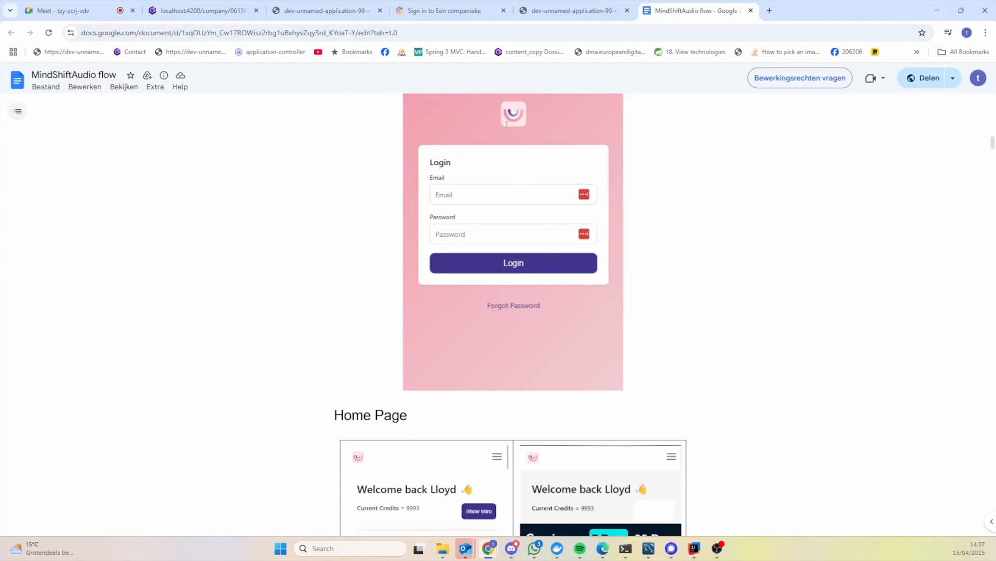
pyautogui.scroll(3, 597, 227)
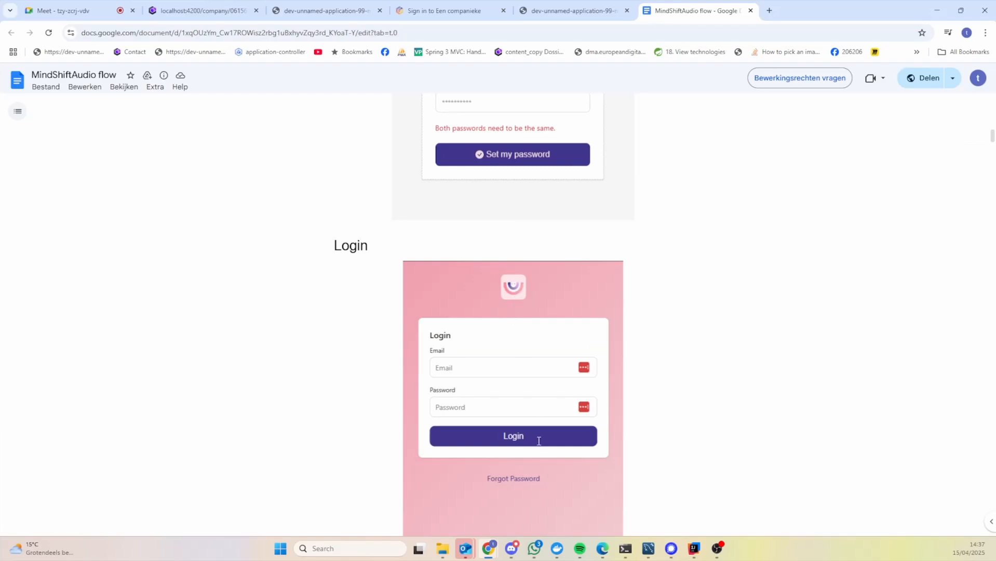
pyautogui.scroll(-3, 539, 440)
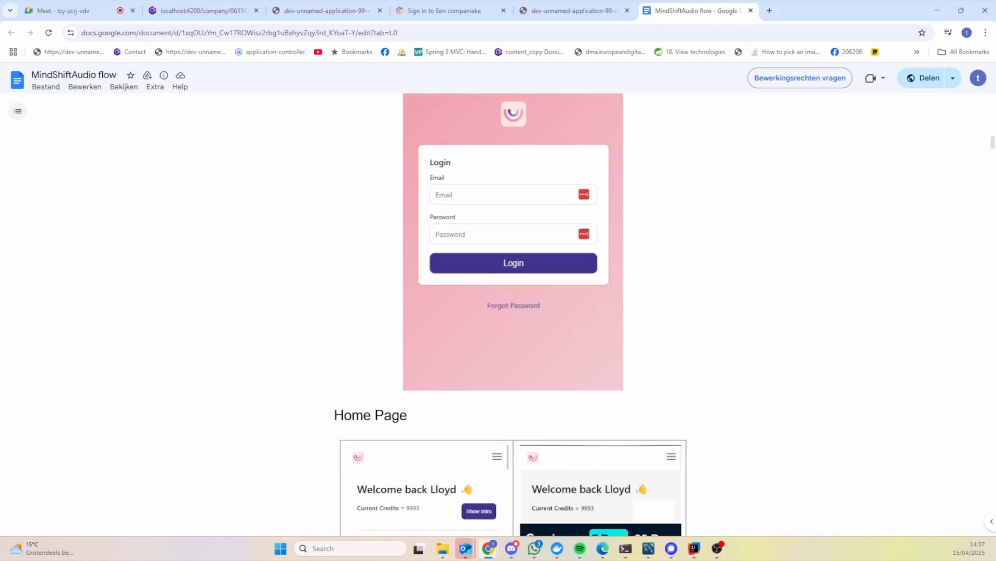
# Step: Set the page's main vertical list item gap to 25
pyautogui.click(203, 11)
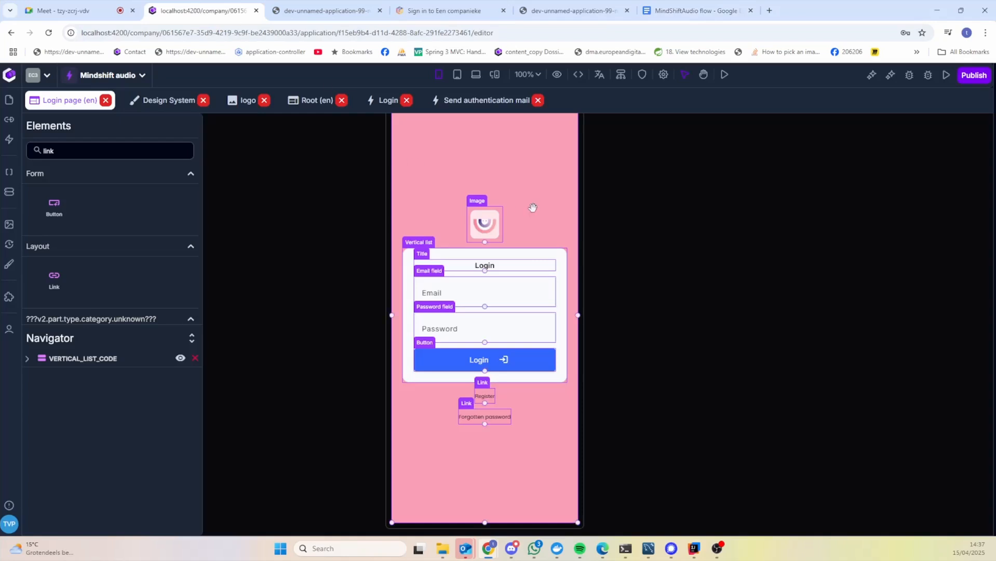
pyautogui.click(543, 251)
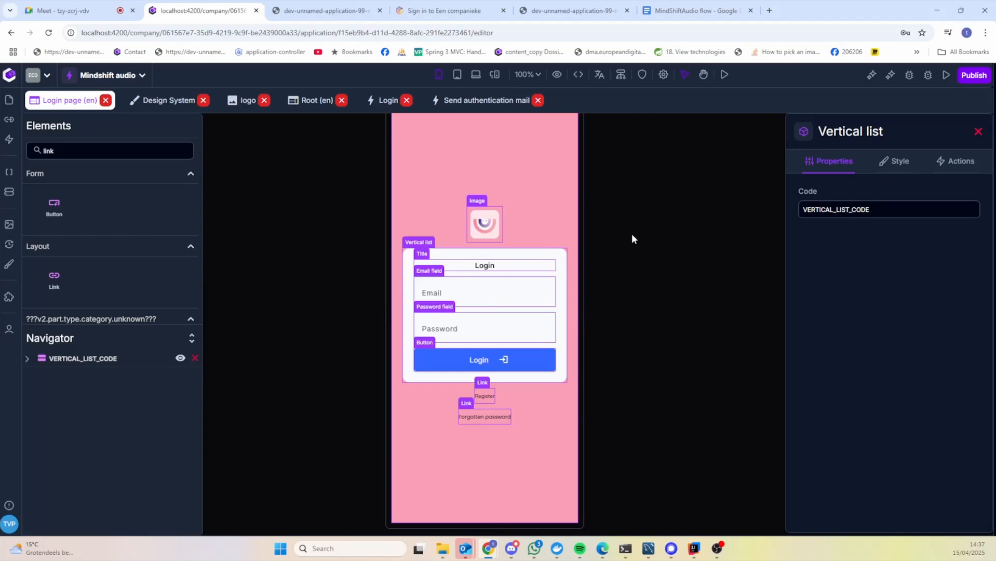
pyautogui.click(891, 164)
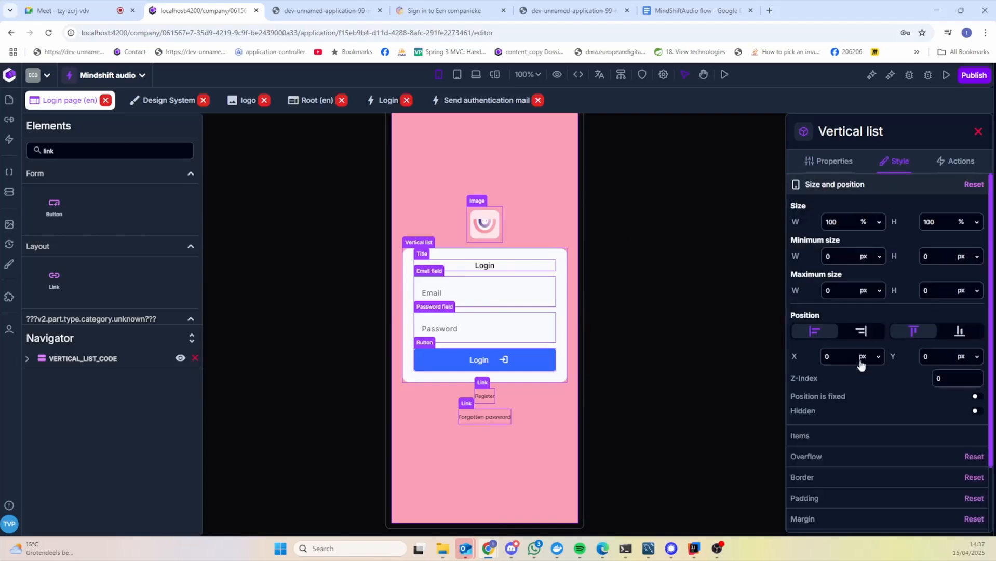
pyautogui.click(849, 430)
pyautogui.doubleClick(940, 229)
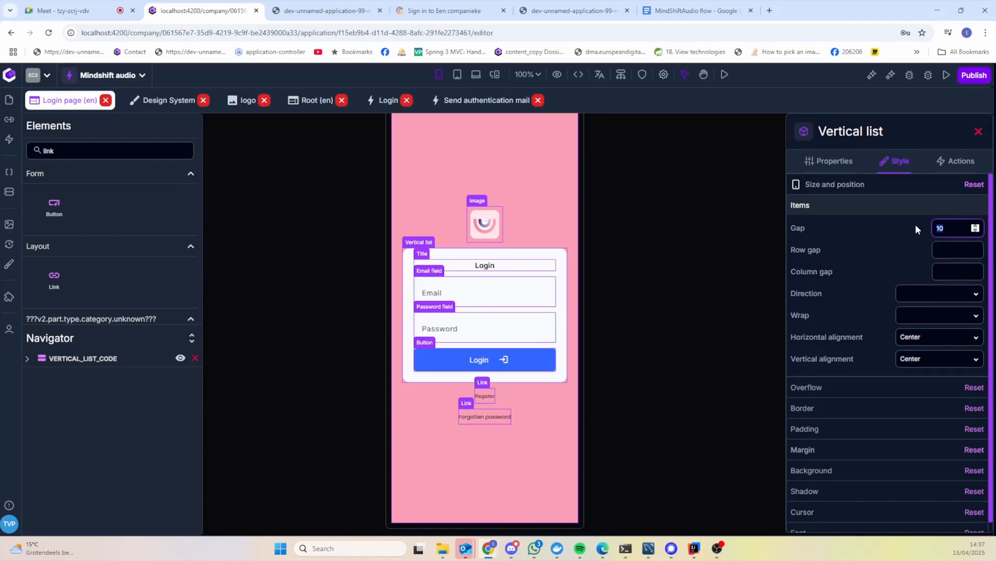
pyautogui.write('25')
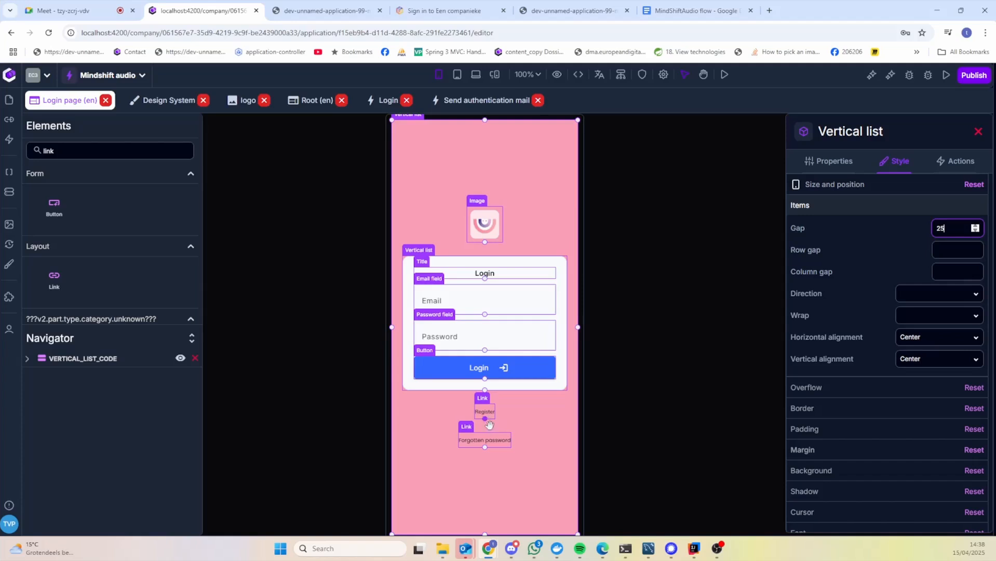
pyautogui.click(432, 437)
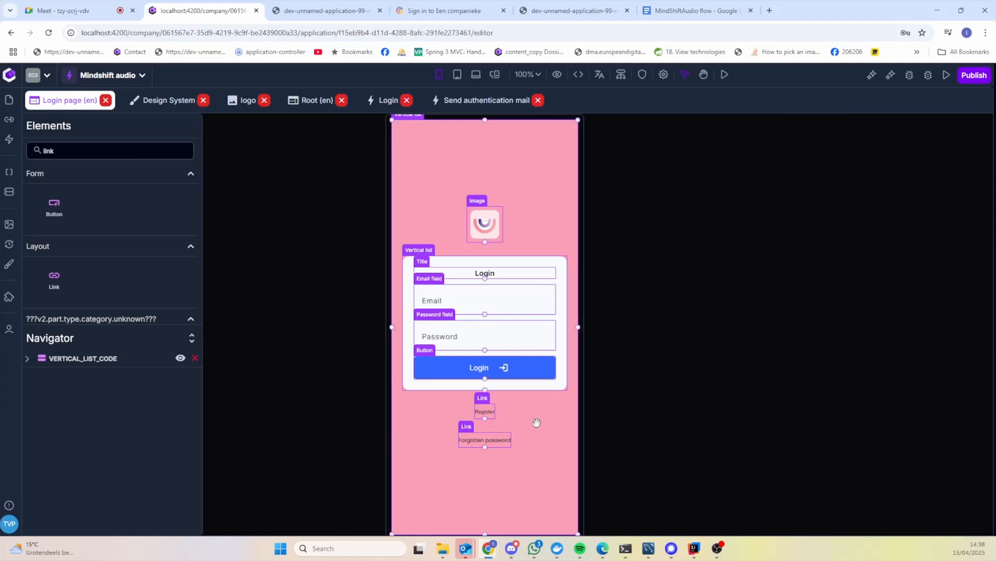
# Step: Turn off element borders on the canvas and reselect the main vertical list
pyautogui.click(556, 74)
pyautogui.click(607, 143)
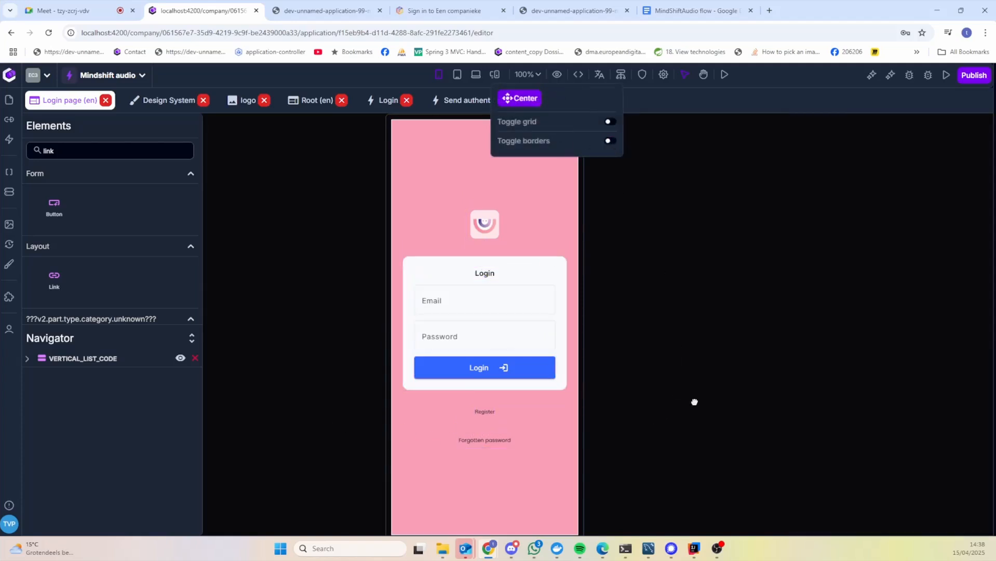
pyautogui.click(696, 416)
pyautogui.scroll(-1, 697, 416)
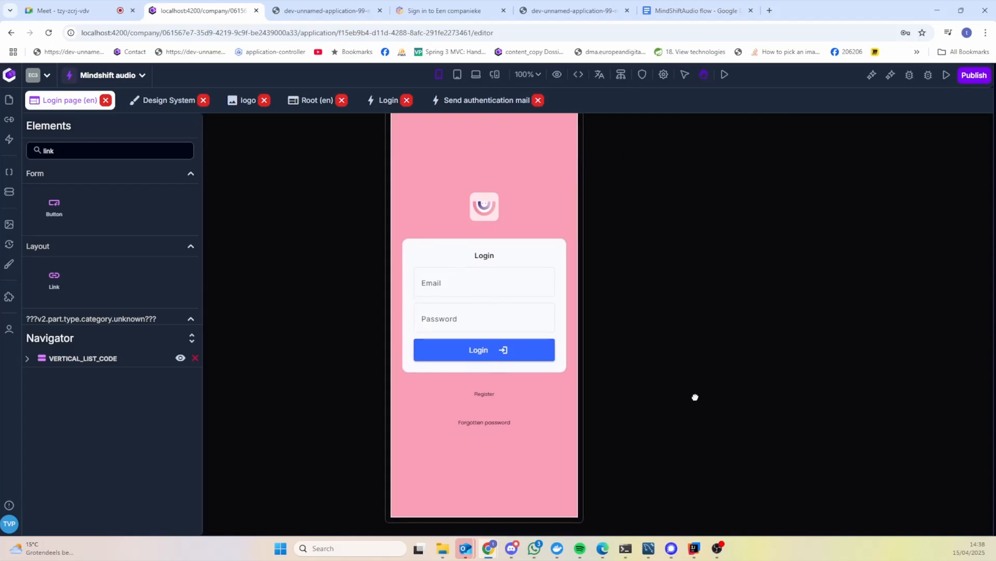
pyautogui.click(457, 372)
# Step: Add a new Vertical list below the card and move the Register and Forgotten password links into it
pyautogui.moveTo(111, 151); pyautogui.dragTo(25, 146)
pyautogui.write('vert')
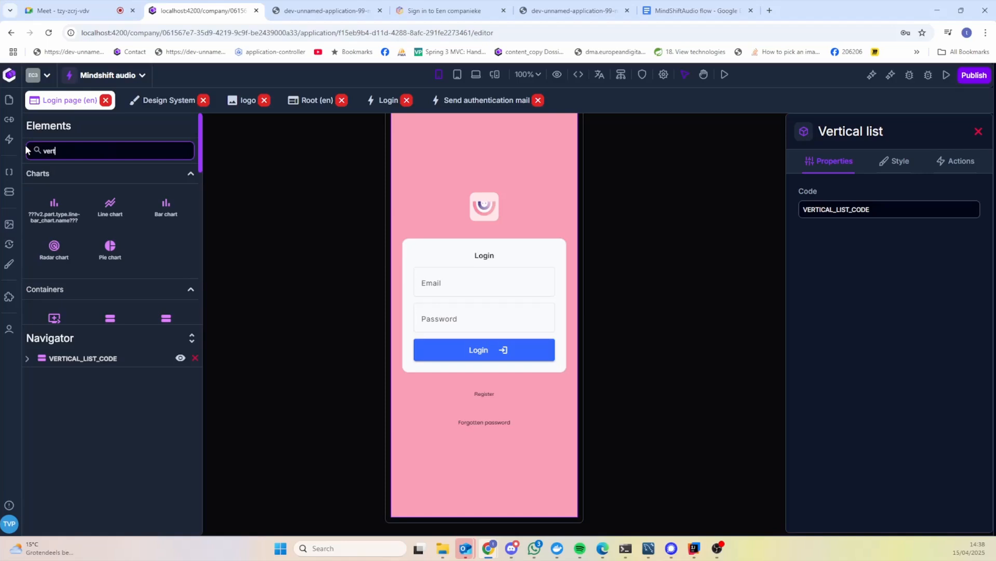
pyautogui.write('i')
pyautogui.moveTo(54, 206); pyautogui.dragTo(475, 439)
pyautogui.click(663, 434)
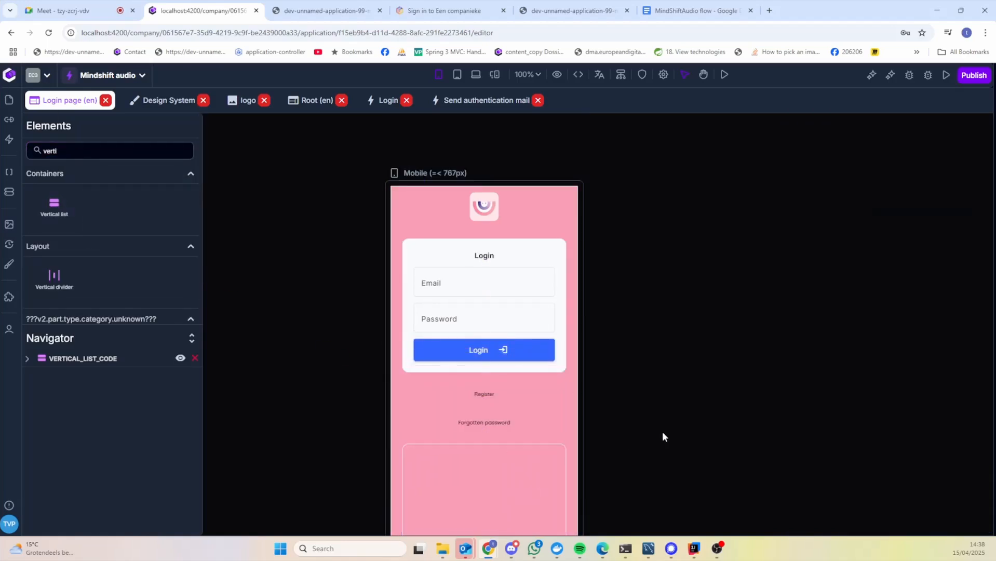
pyautogui.click(551, 475)
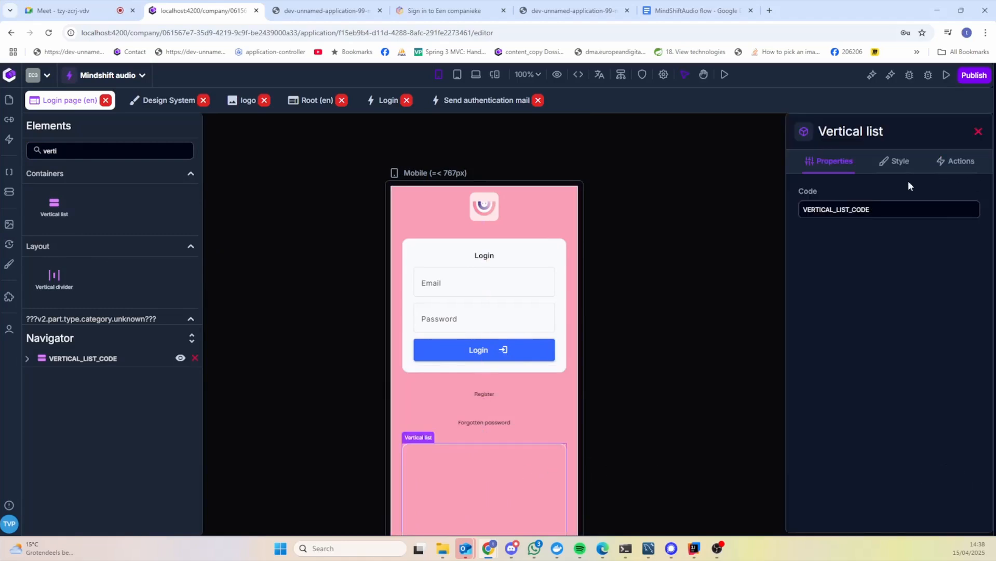
pyautogui.click(898, 163)
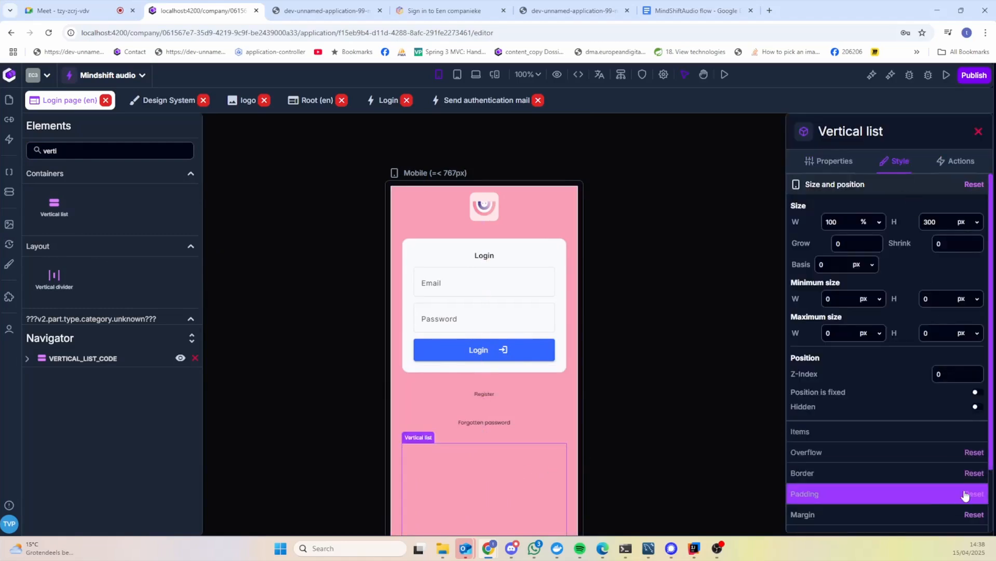
pyautogui.scroll(-3, 970, 512)
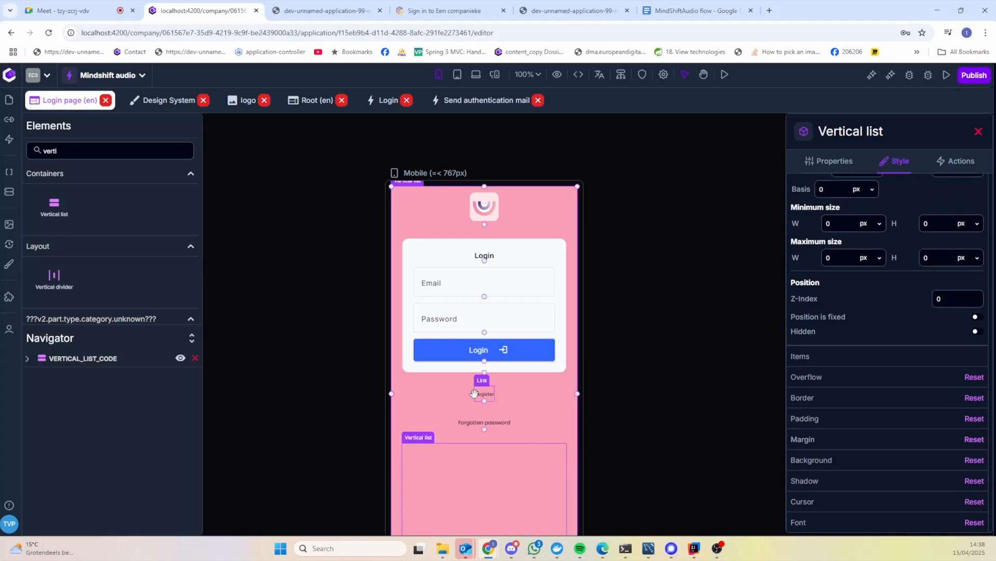
pyautogui.moveTo(485, 394); pyautogui.dragTo(485, 445)
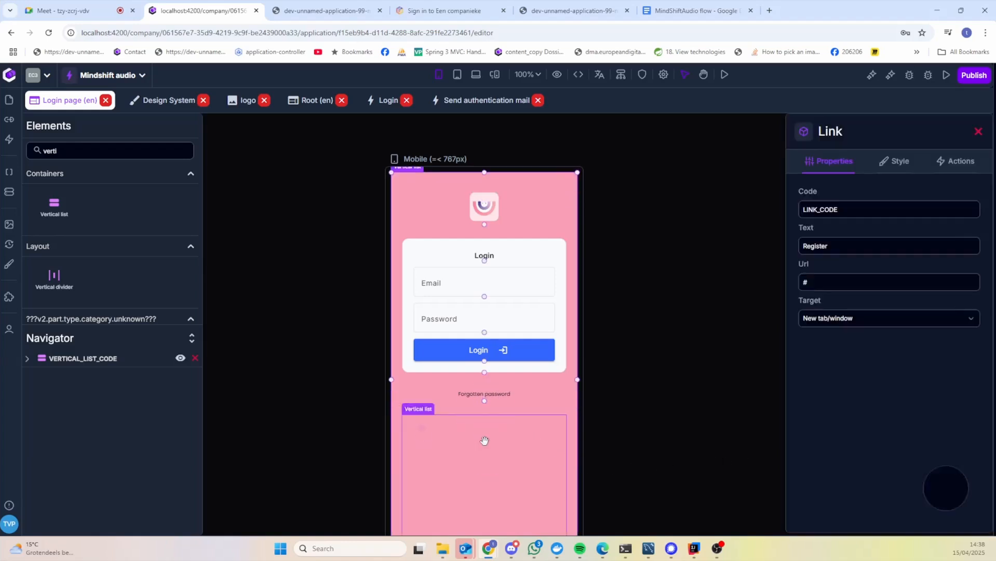
pyautogui.moveTo(492, 394); pyautogui.dragTo(463, 475)
# Step: Centre the new list's items horizontally and vertically
pyautogui.click(521, 430)
pyautogui.click(893, 161)
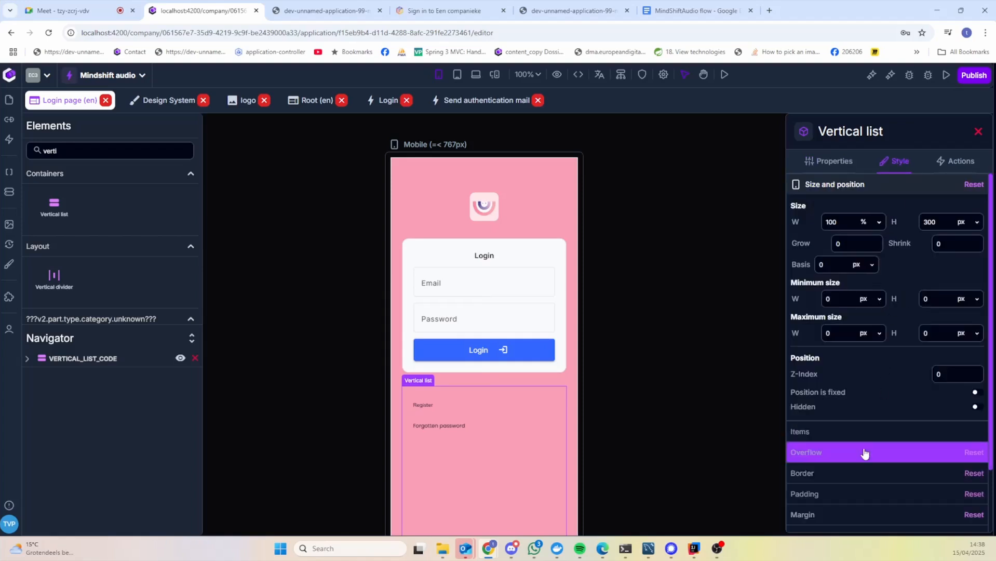
pyautogui.click(878, 434)
pyautogui.click(929, 341)
pyautogui.click(915, 375)
pyautogui.click(929, 362)
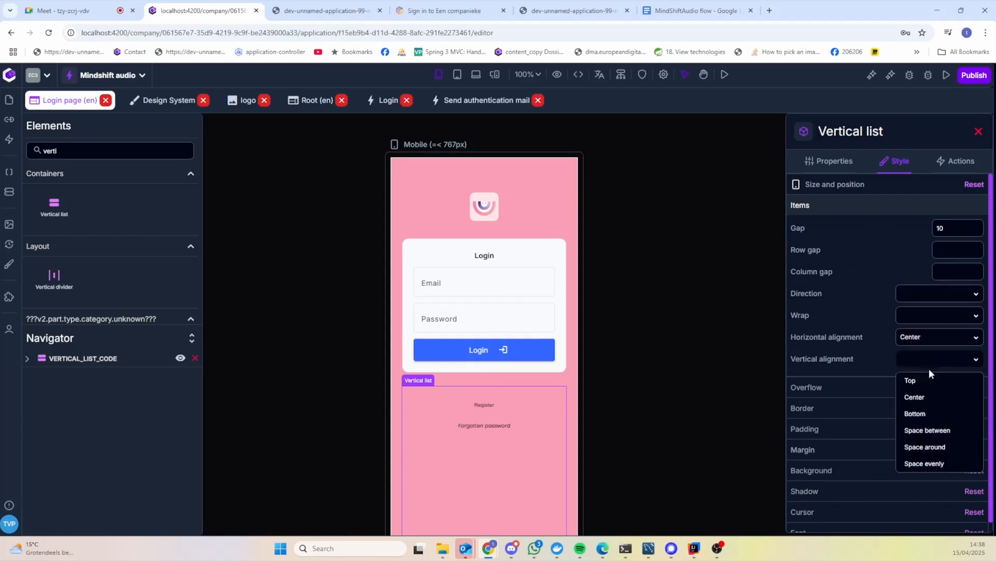
pyautogui.click(915, 397)
pyautogui.click(830, 161)
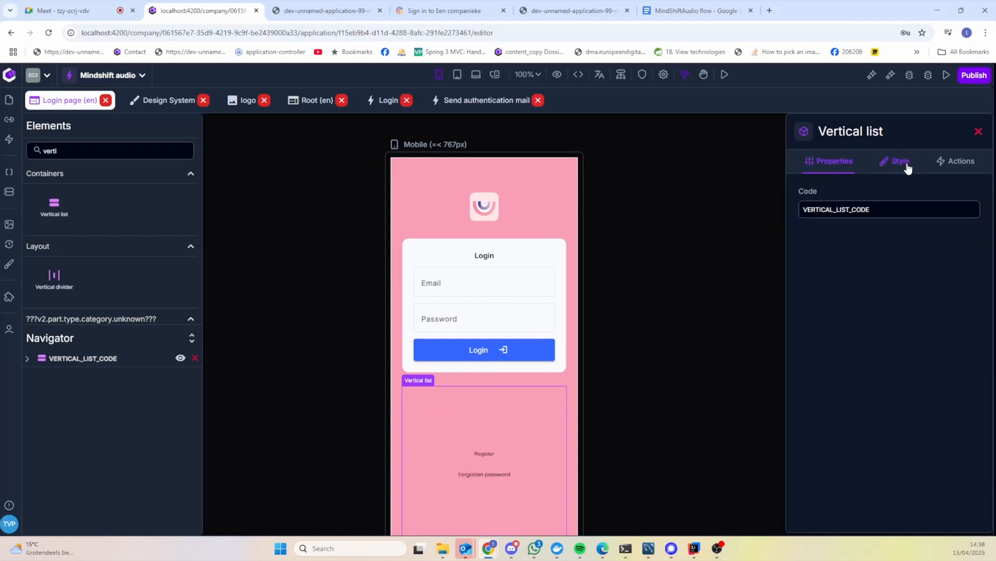
pyautogui.click(907, 167)
pyautogui.click(856, 185)
# Step: Make the links list's height fit-content and remove its padding
pyautogui.click(963, 222)
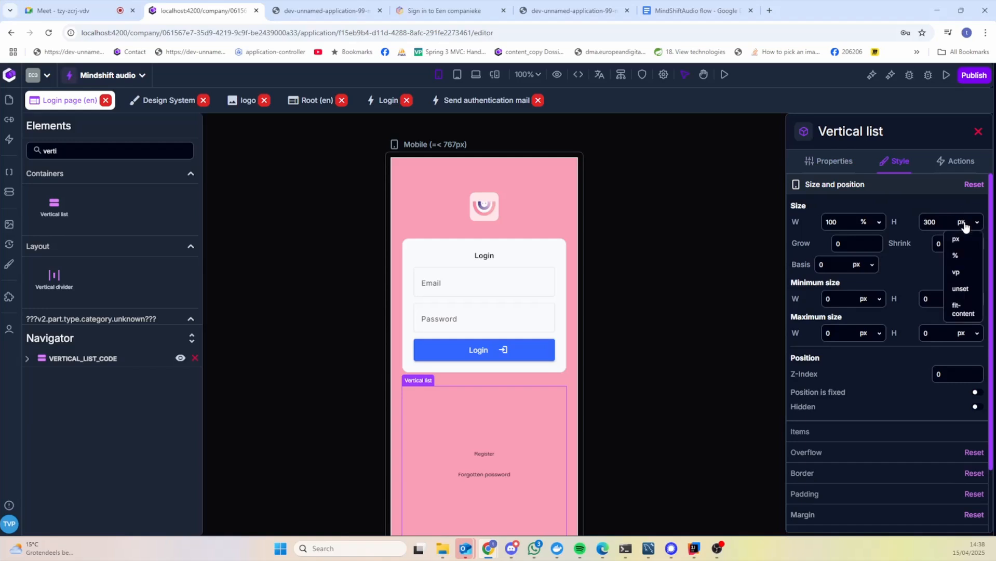
pyautogui.click(970, 310)
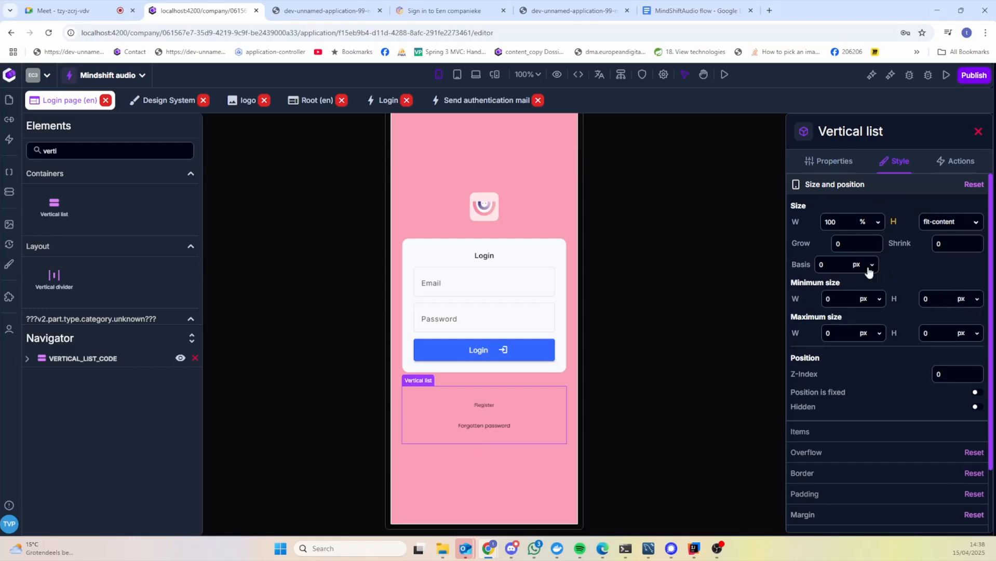
pyautogui.moveTo(893, 226)
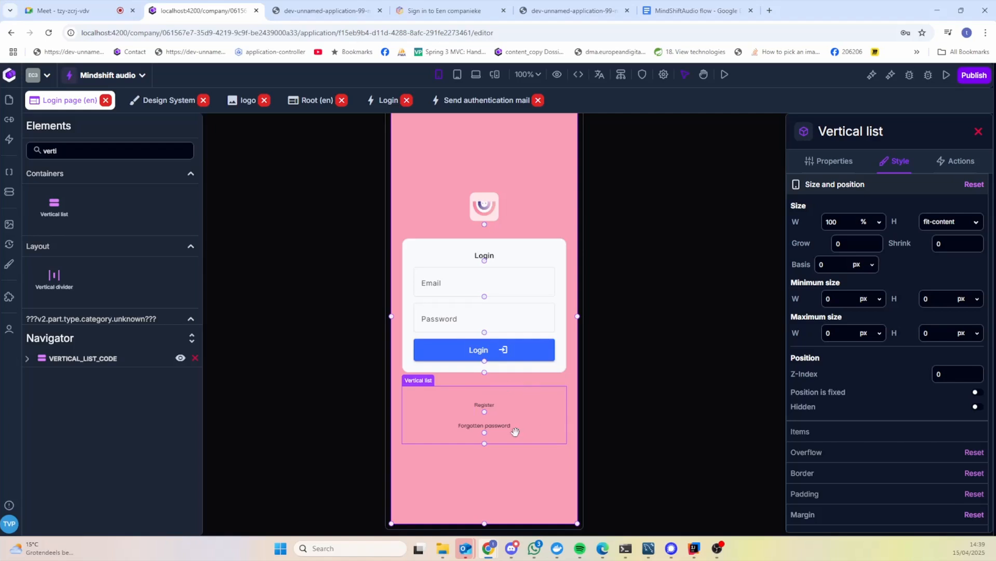
pyautogui.click(976, 495)
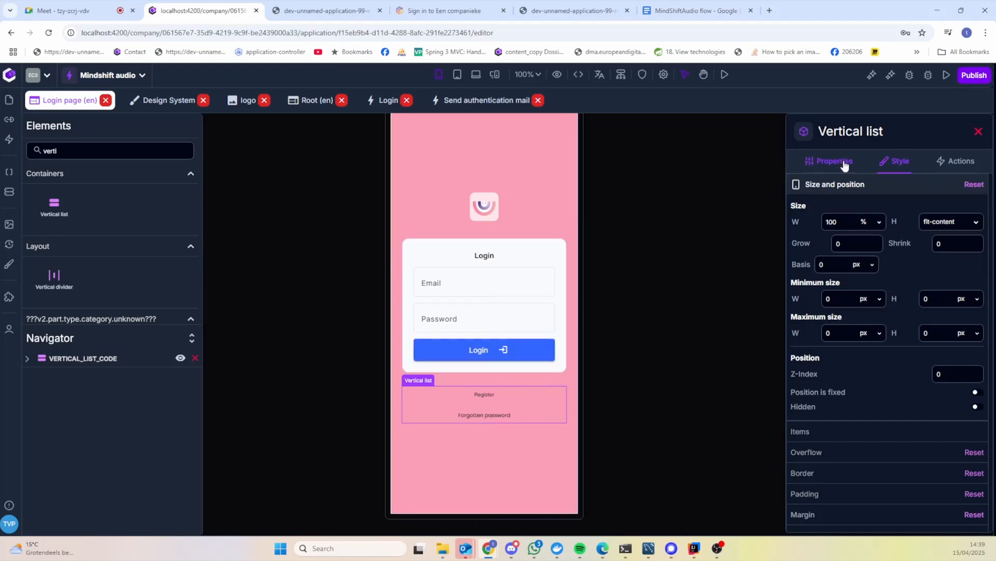
# Step: Set the links list's item gap to 50
pyautogui.click(828, 161)
pyautogui.click(894, 161)
pyautogui.click(878, 435)
pyautogui.click(953, 230)
pyautogui.write('5')
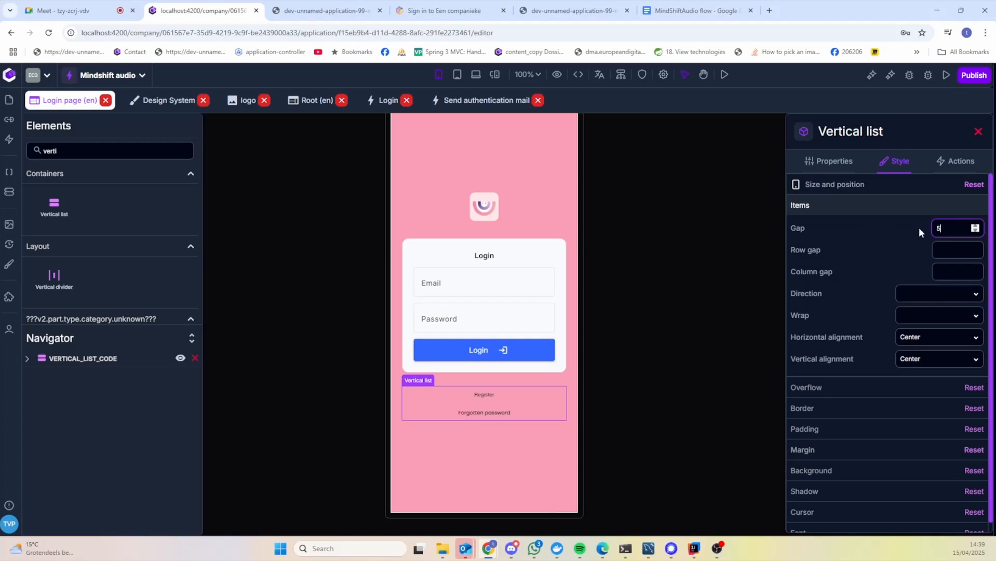
pyautogui.write('0')
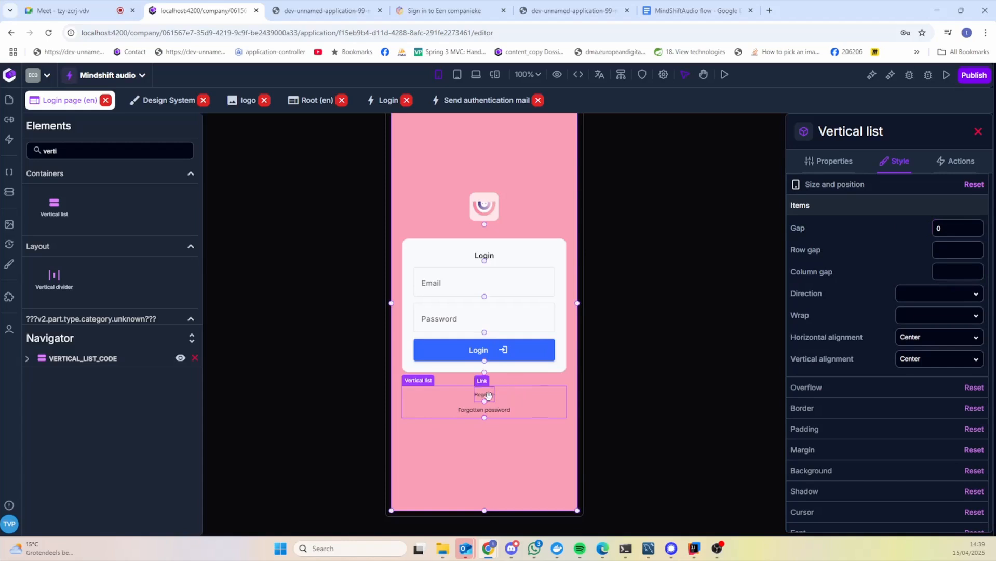
# Step: Set the Register link's height to fit-content and clear its per-device height overrides
pyautogui.click(485, 394)
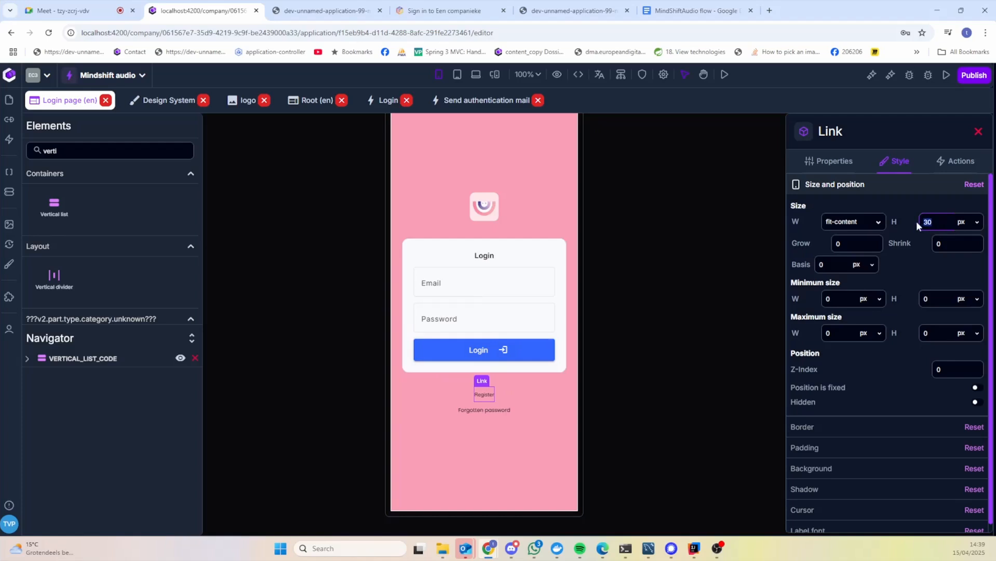
pyautogui.click(967, 224)
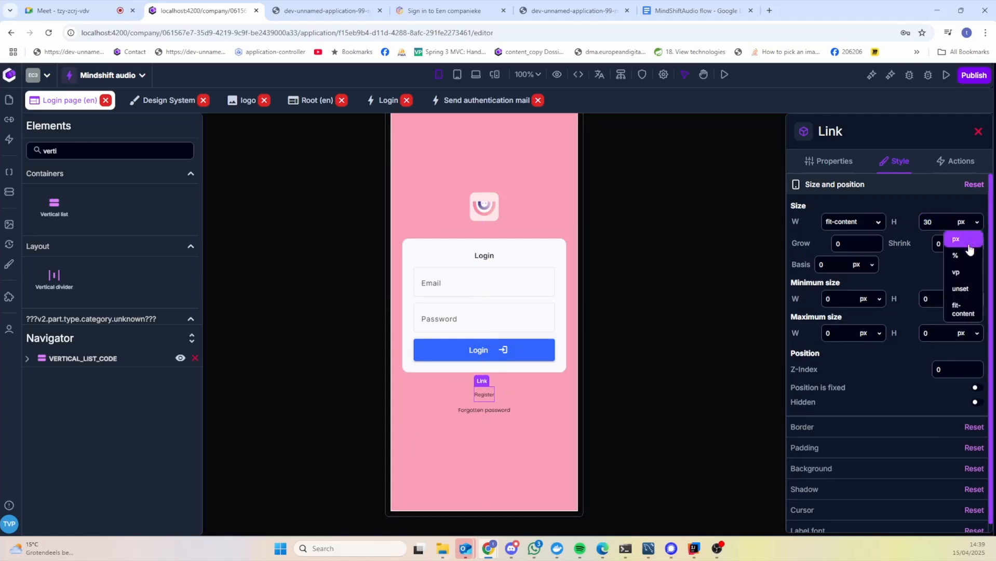
pyautogui.click(963, 309)
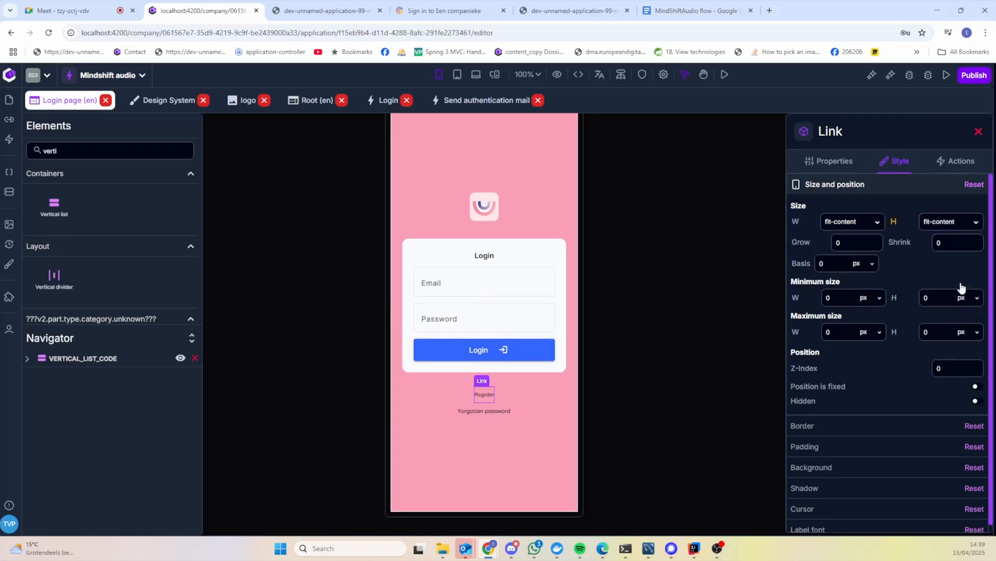
pyautogui.click(893, 223)
pyautogui.click(938, 247)
pyautogui.click(940, 265)
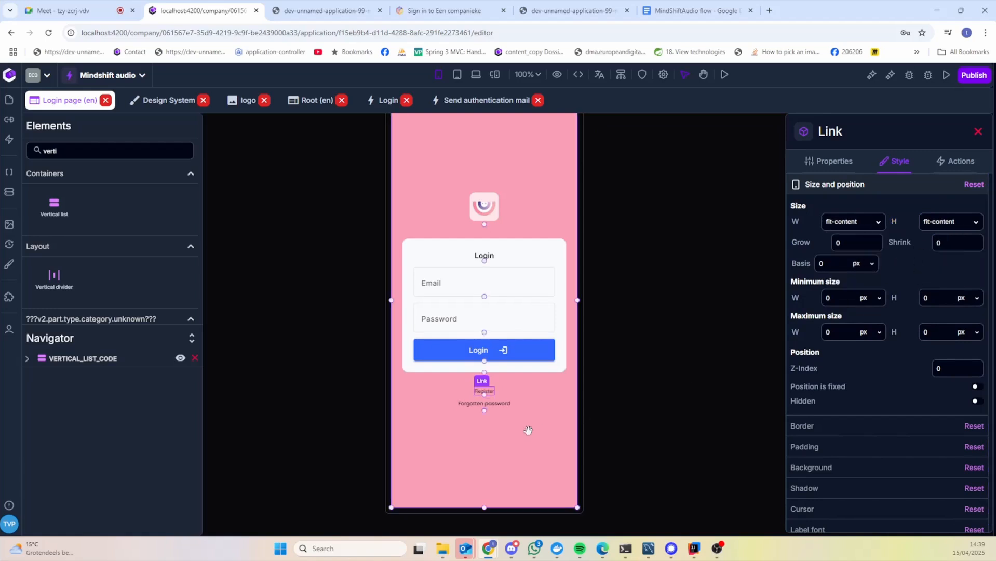
pyautogui.click(962, 224)
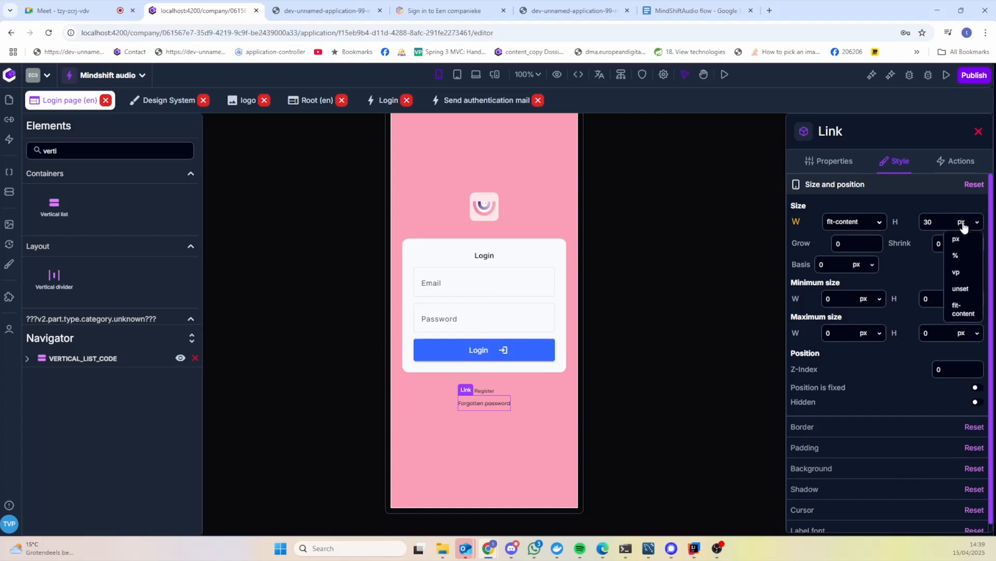
pyautogui.click(962, 310)
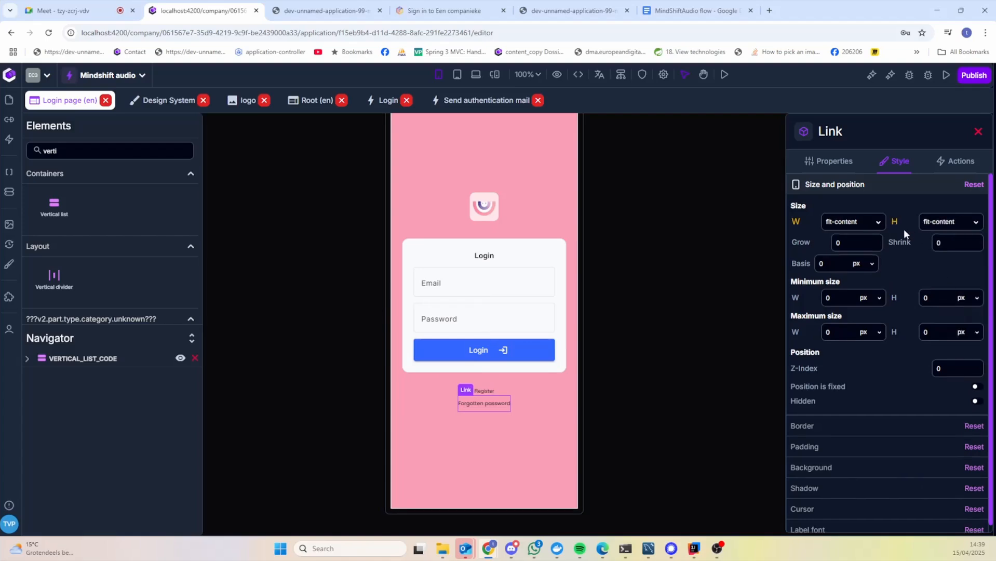
pyautogui.click(895, 223)
pyautogui.click(941, 259)
pyautogui.click(275, 422)
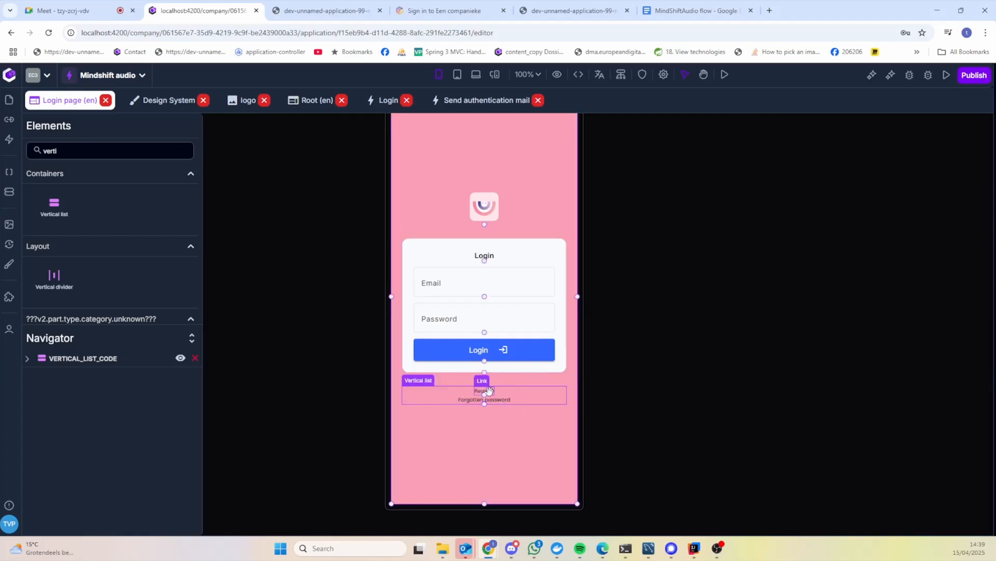
# Step: Change the links list's item gap to 5
pyautogui.click(530, 394)
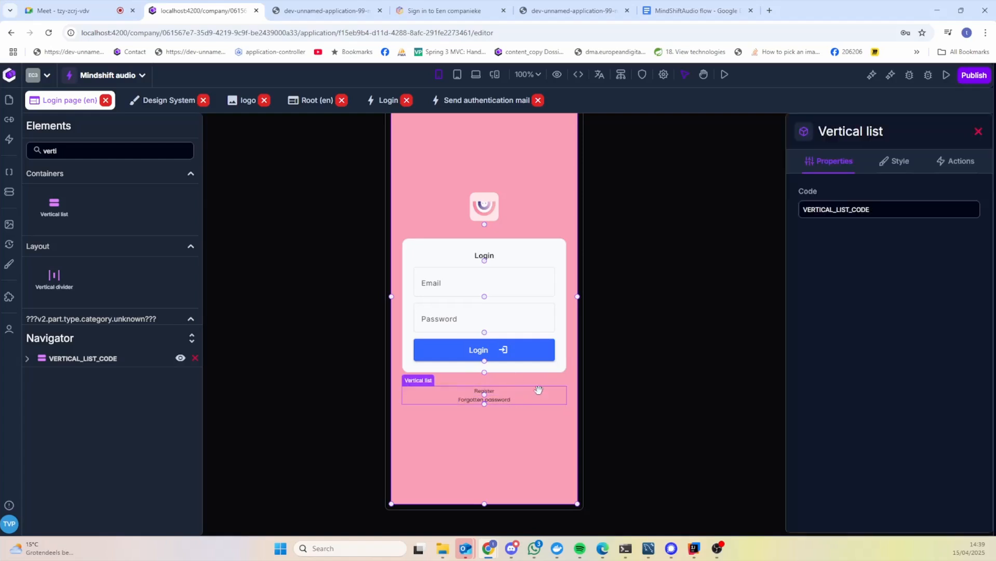
pyautogui.click(892, 161)
pyautogui.click(866, 443)
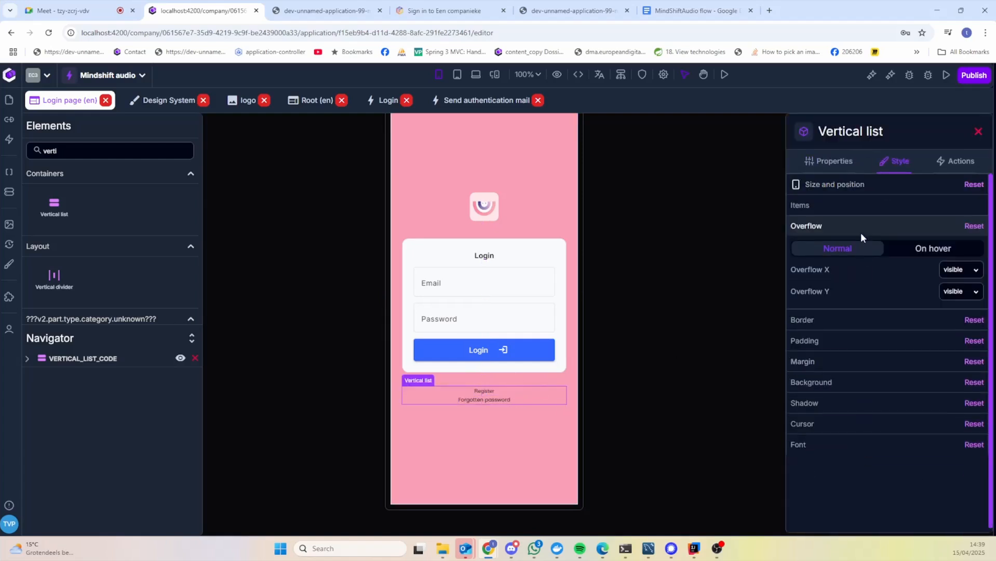
pyautogui.click(851, 206)
pyautogui.click(943, 229)
pyautogui.write('5')
pyautogui.click(242, 415)
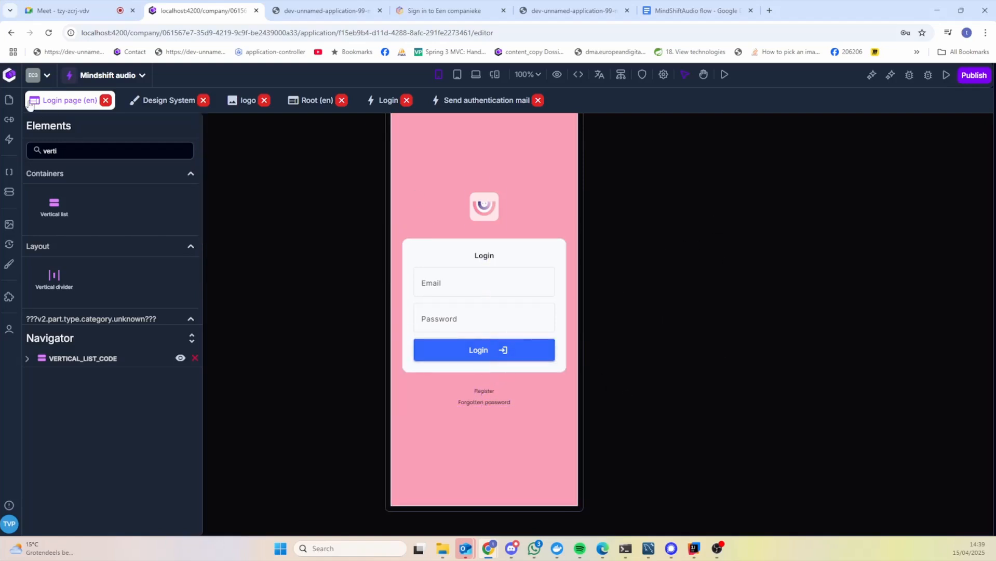
# Step: Start a new template named 'Register', then cancel it
pyautogui.click(9, 100)
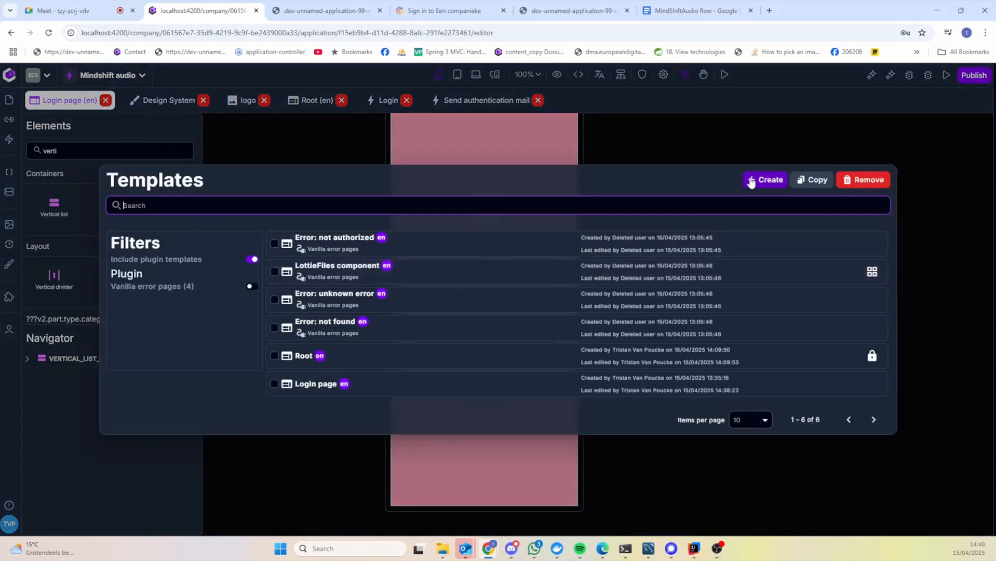
pyautogui.click(753, 180)
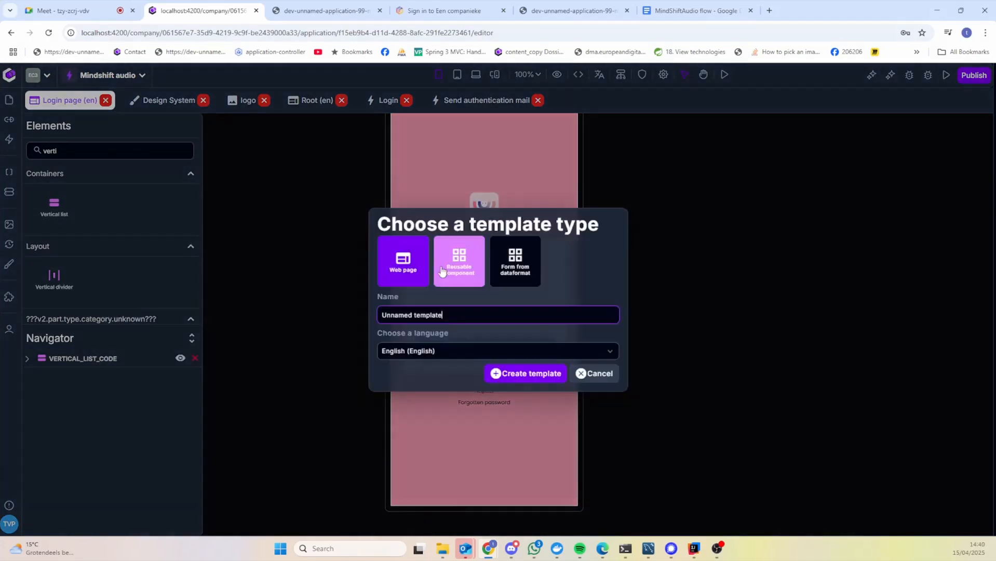
pyautogui.tripleClick(483, 309)
pyautogui.write('Register')
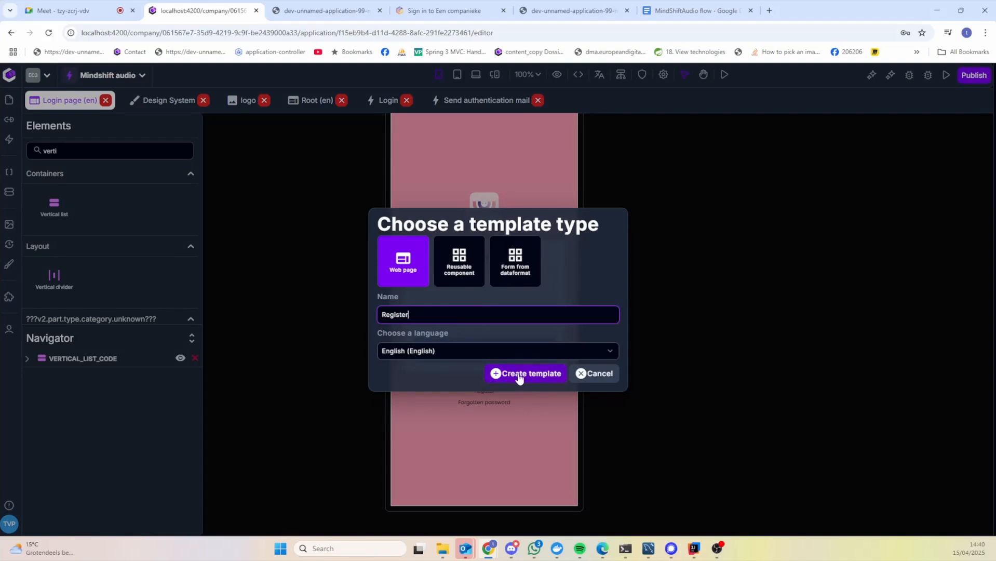
pyautogui.click(614, 375)
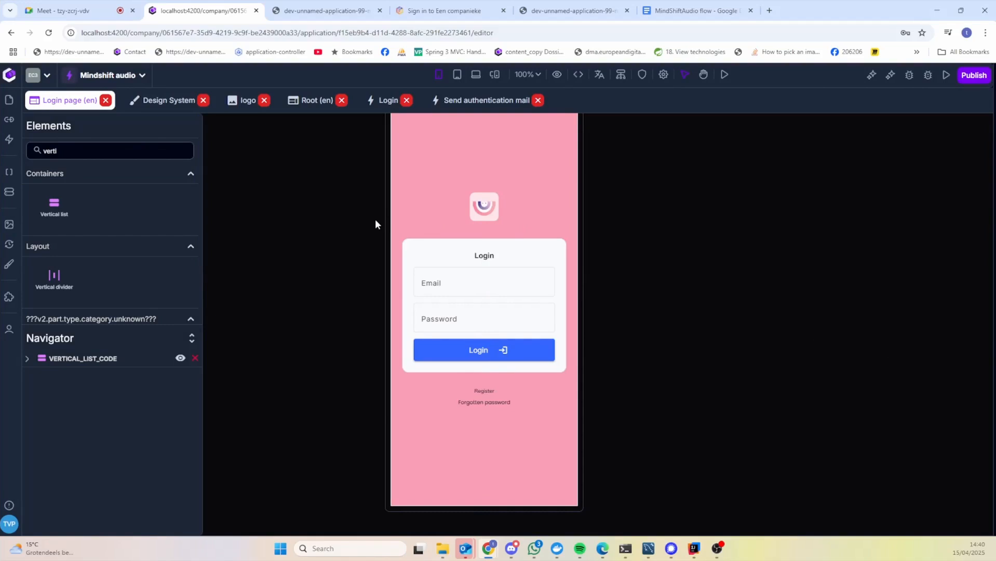
# Step: Duplicate the Login page template to create 'Login page (Copy)'
pyautogui.click(9, 100)
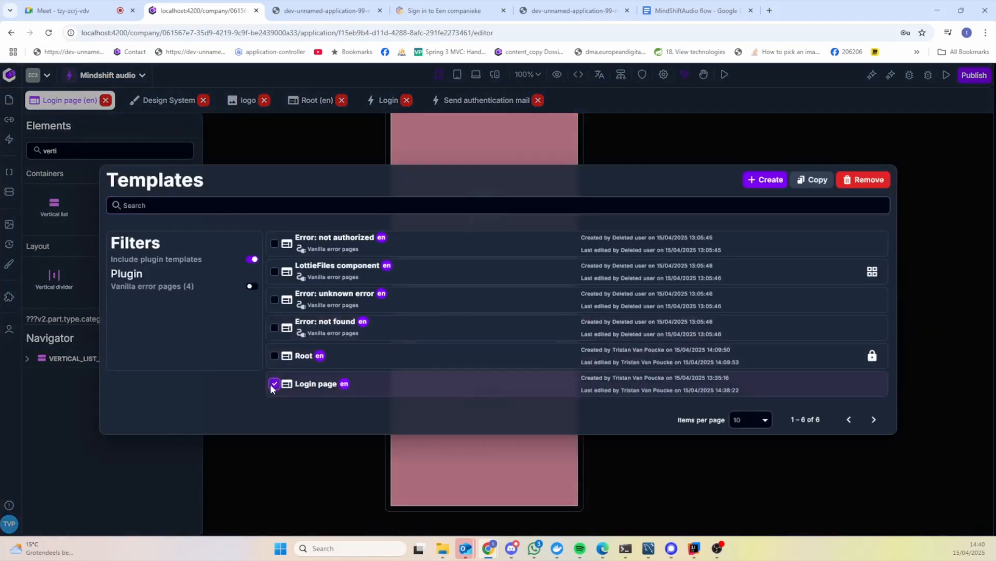
pyautogui.click(273, 385)
pyautogui.click(808, 181)
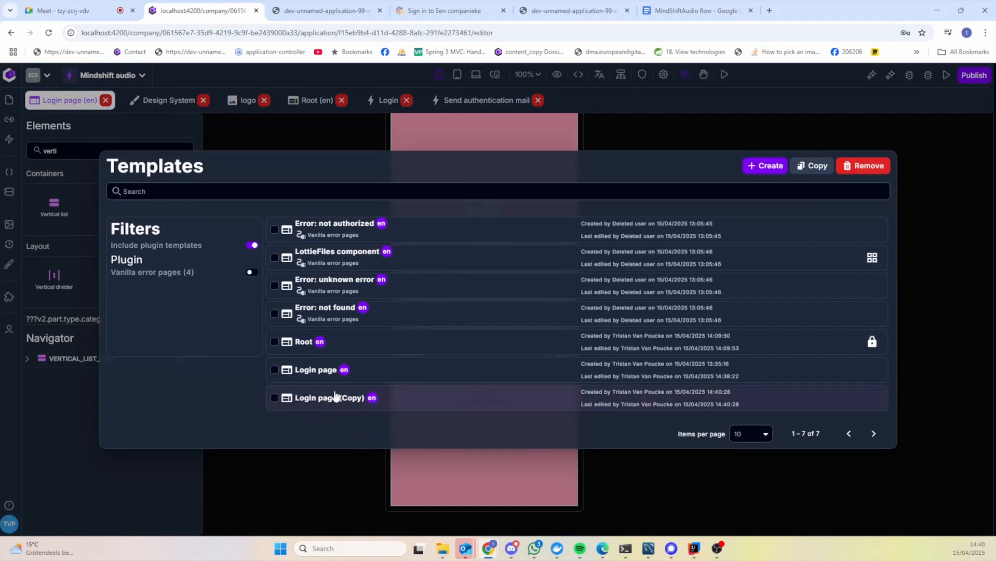
# Step: Open the Login page copy and move the logo image above the card
pyautogui.click(322, 399)
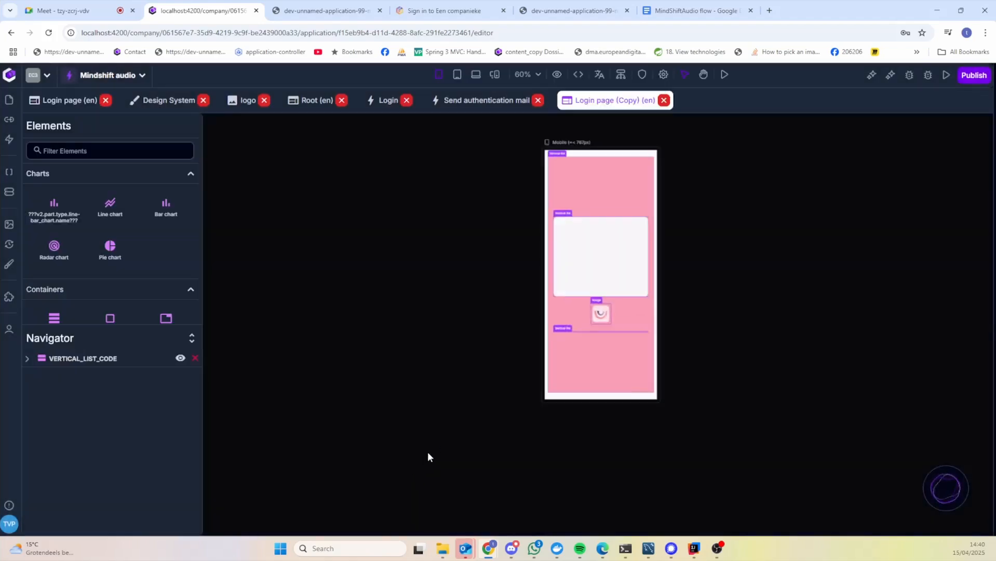
pyautogui.press('h')
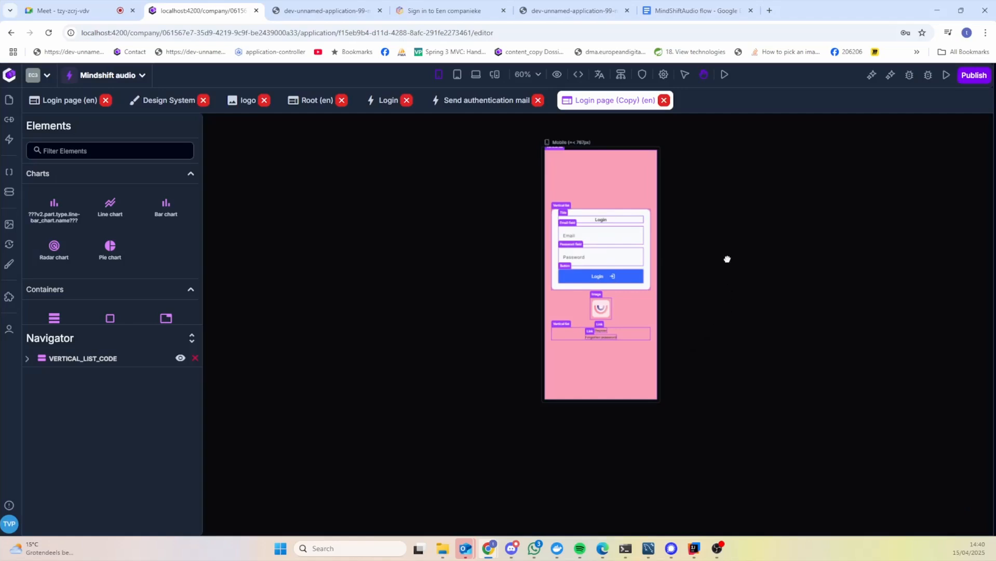
pyautogui.moveTo(727, 259); pyautogui.dragTo(581, 360)
pyautogui.scroll(5, 537, 367)
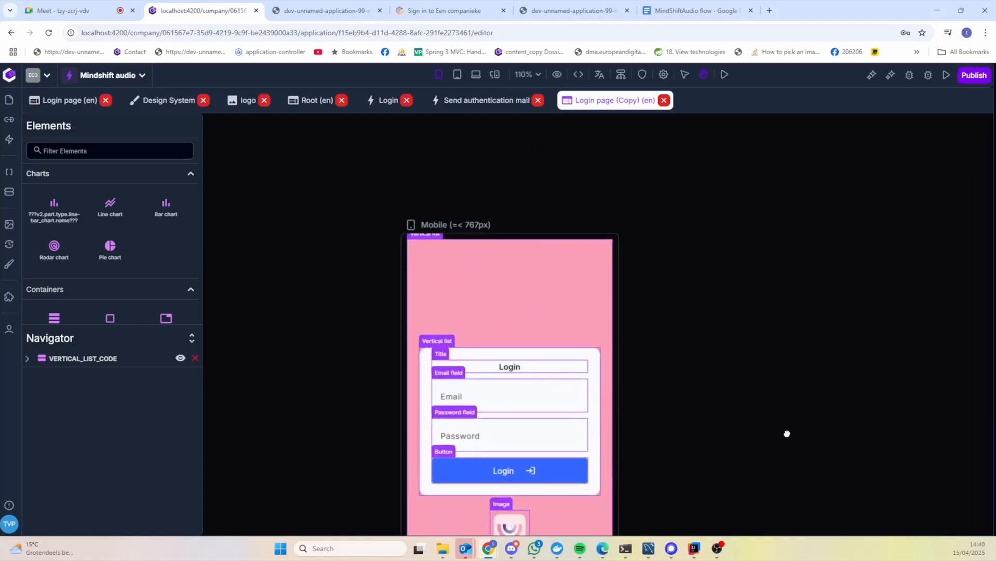
pyautogui.moveTo(470, 429); pyautogui.dragTo(477, 204)
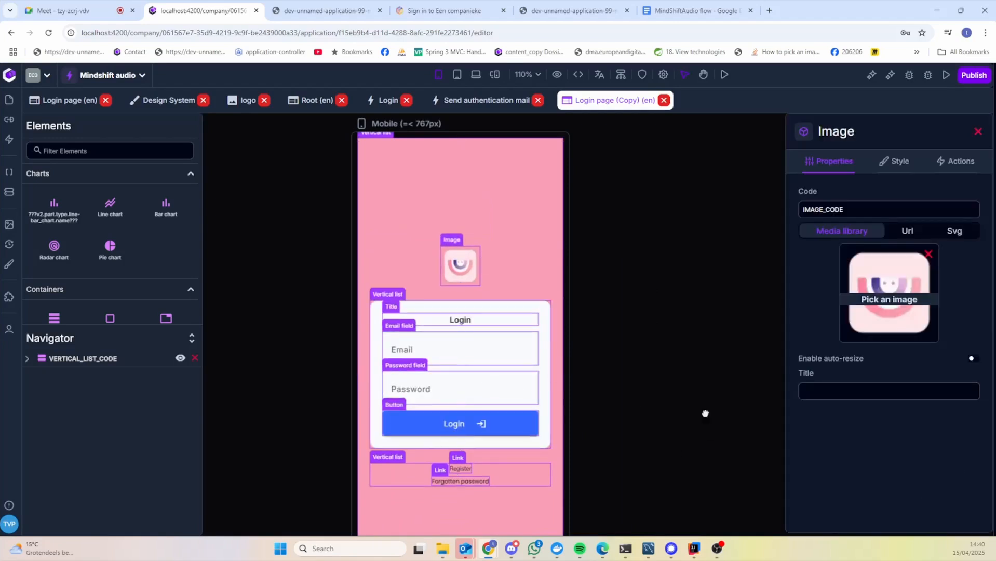
pyautogui.click(705, 417)
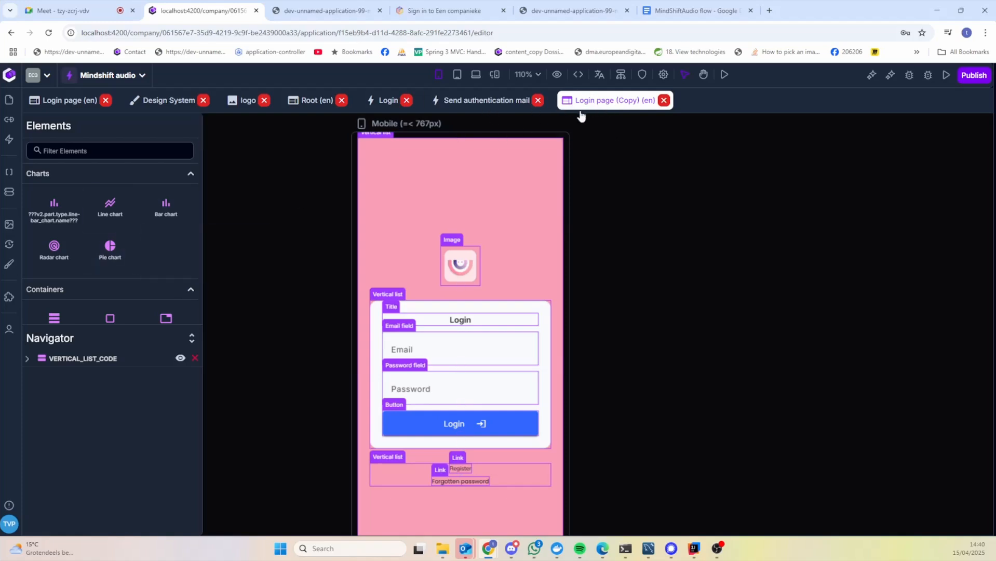
# Step: Rename the page to 'Register page' and save it
pyautogui.click(663, 74)
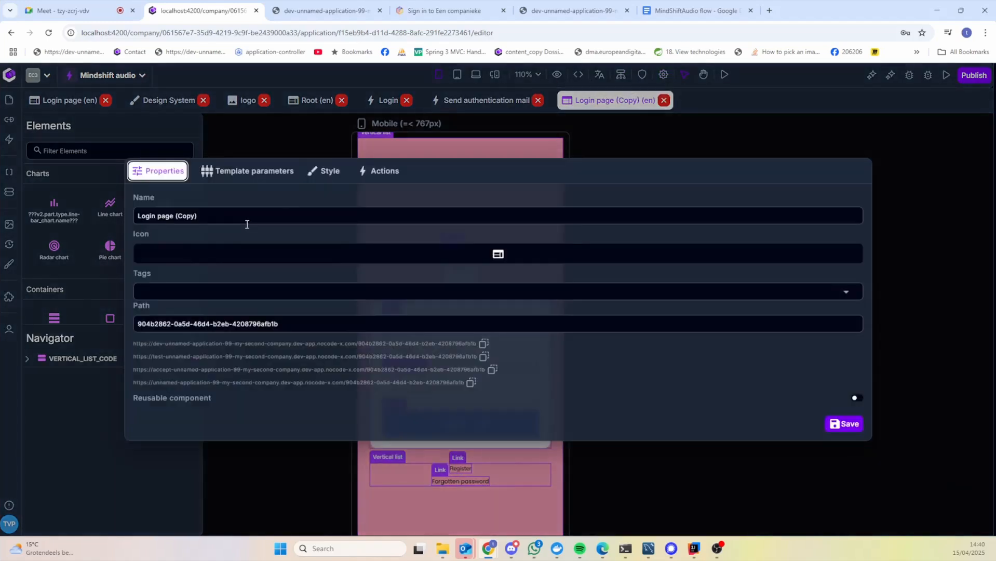
pyautogui.moveTo(210, 216); pyautogui.dragTo(238, 213)
pyautogui.click(188, 213)
pyautogui.press('BackSpace')
pyautogui.doubleClick(154, 217)
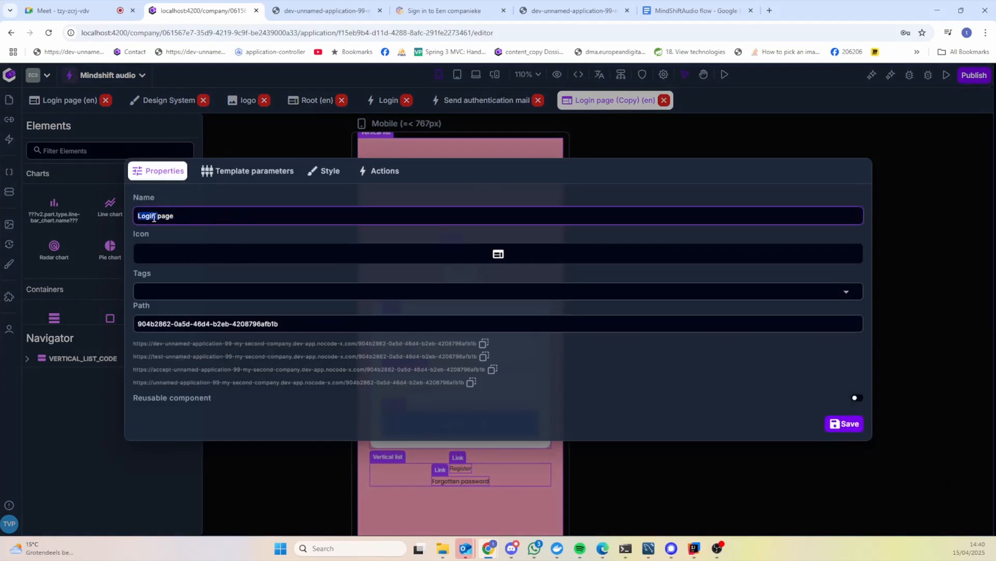
pyautogui.write('Register')
pyautogui.click(834, 425)
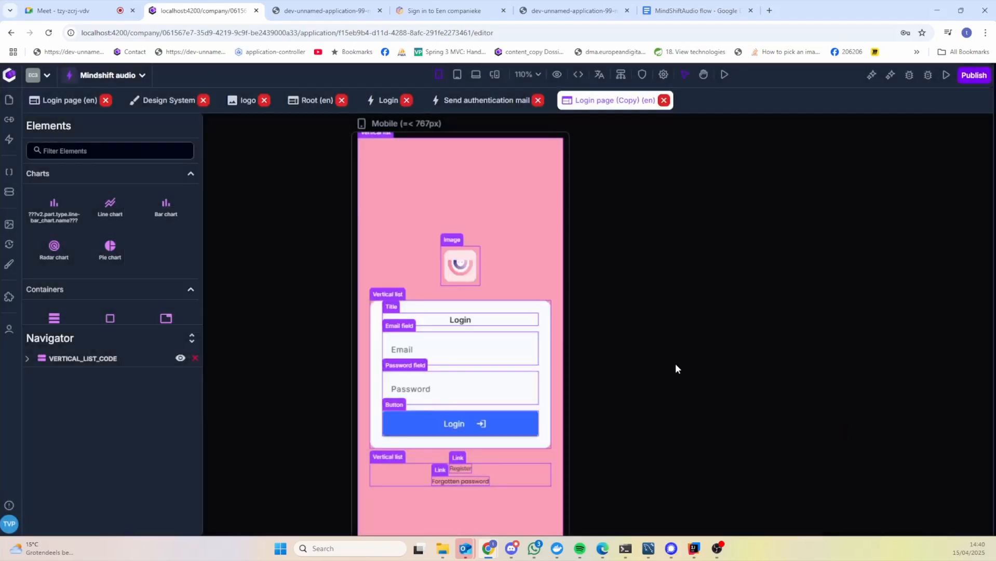
# Step: Change the card title from Login to 'Register'
pyautogui.click(462, 260)
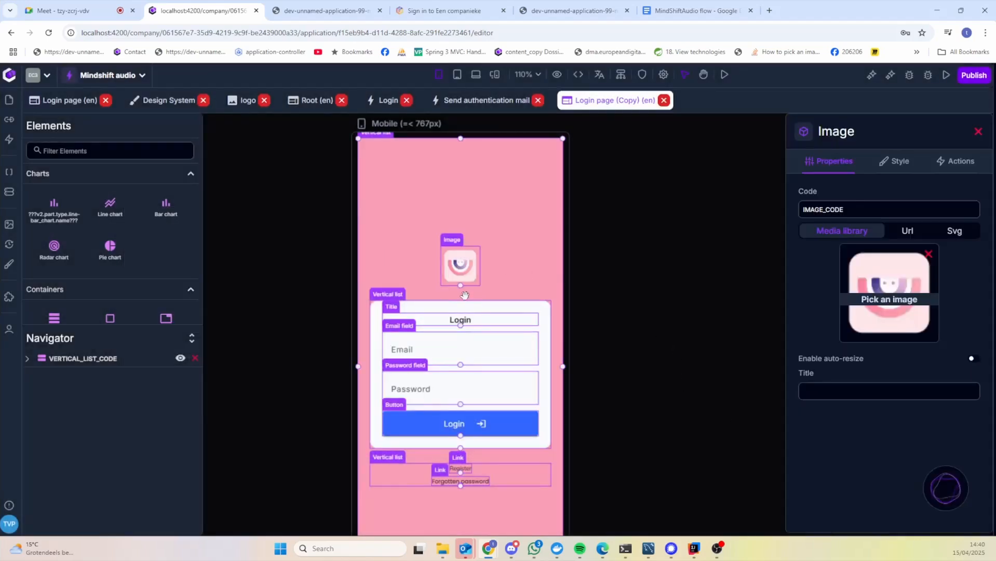
pyautogui.click(466, 319)
pyautogui.doubleClick(836, 247)
pyautogui.write('Register')
pyautogui.click(761, 345)
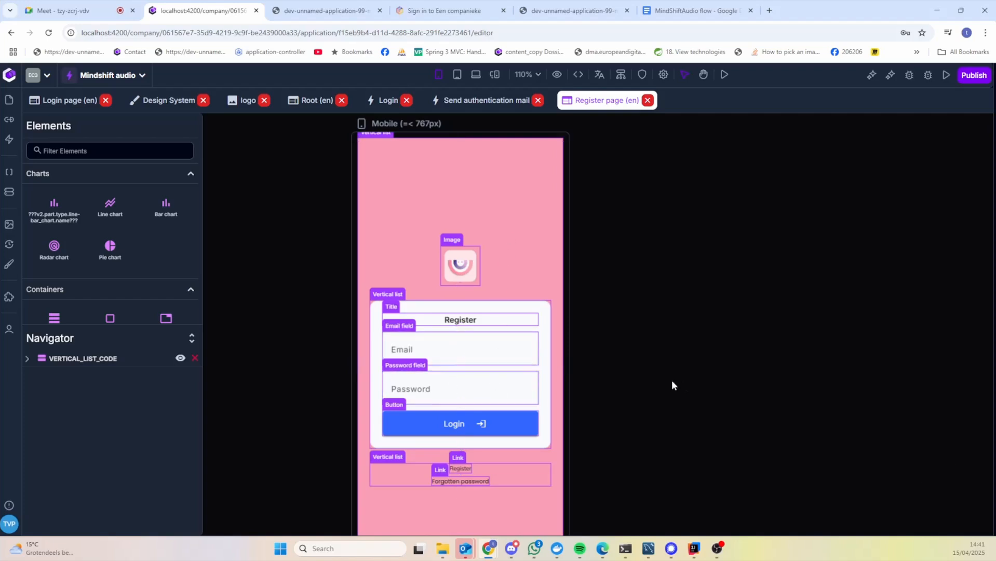
# Step: Relabel the submit button 'Register'
pyautogui.click(470, 423)
pyautogui.moveTo(837, 247); pyautogui.dragTo(790, 245)
pyautogui.write('R')
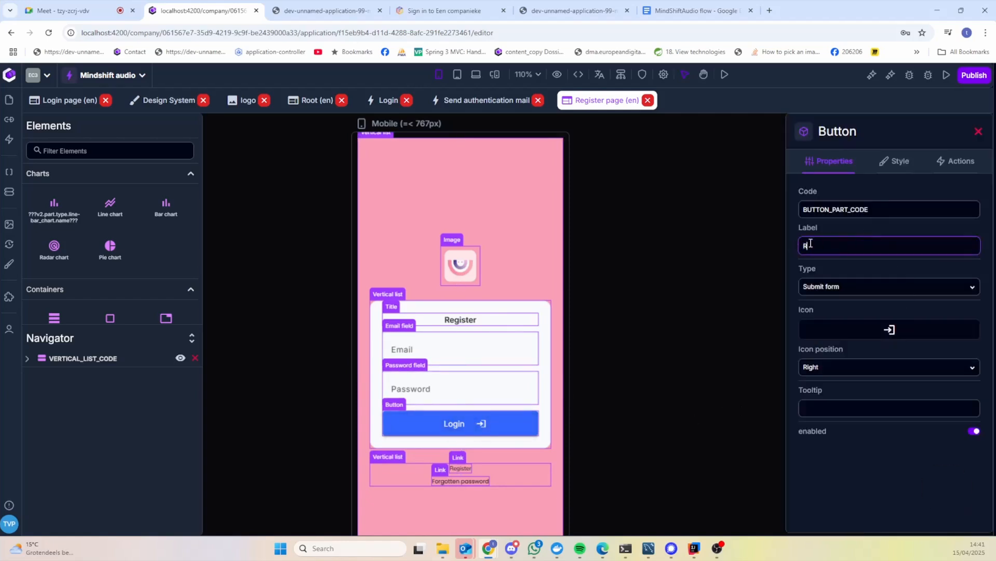
pyautogui.write('egister')
pyautogui.click(662, 433)
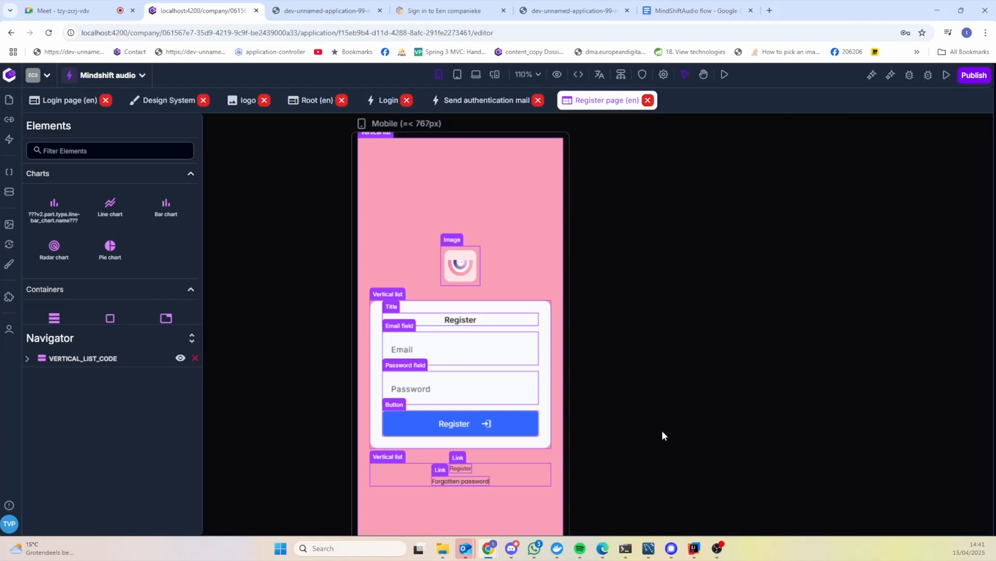
# Step: Change the link below the card to read 'Login'
pyautogui.scroll(-1, 650, 390)
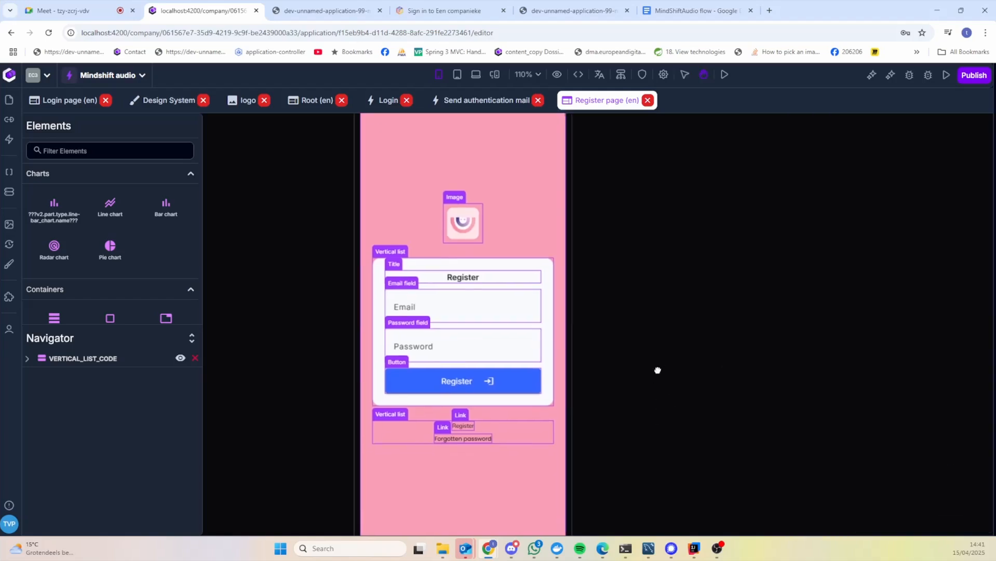
pyautogui.click(470, 423)
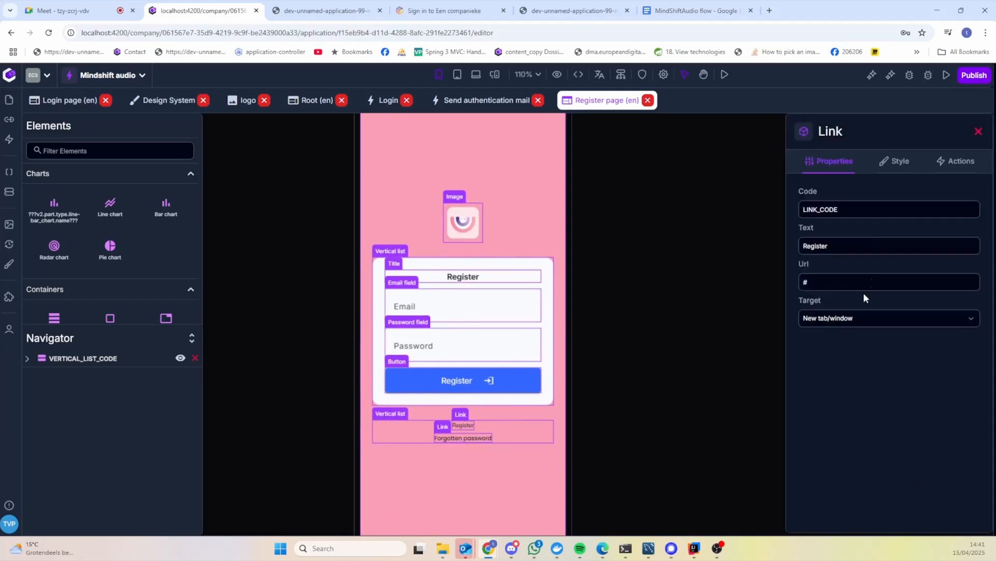
pyautogui.moveTo(872, 241); pyautogui.dragTo(756, 243)
pyautogui.write('Login')
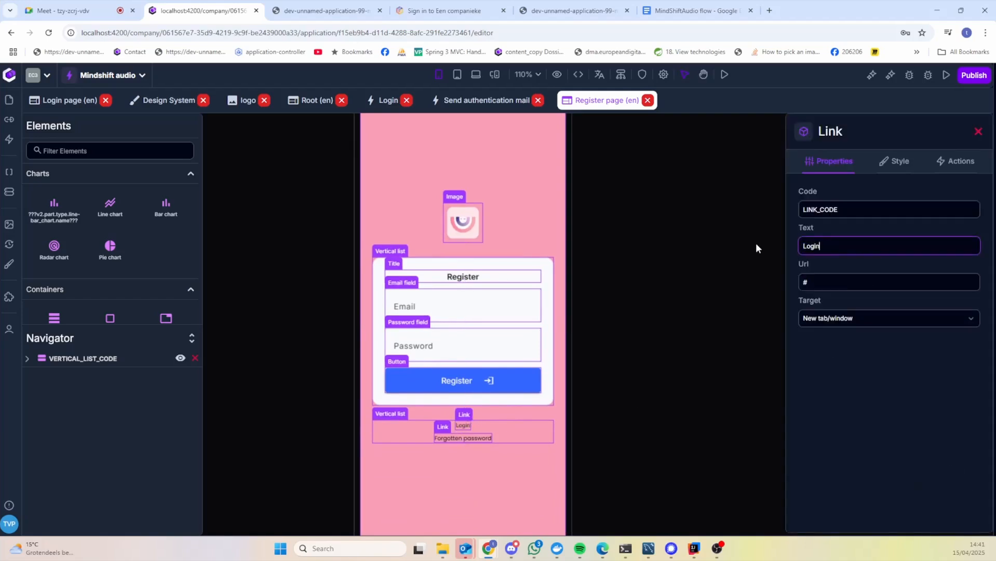
pyautogui.click(659, 299)
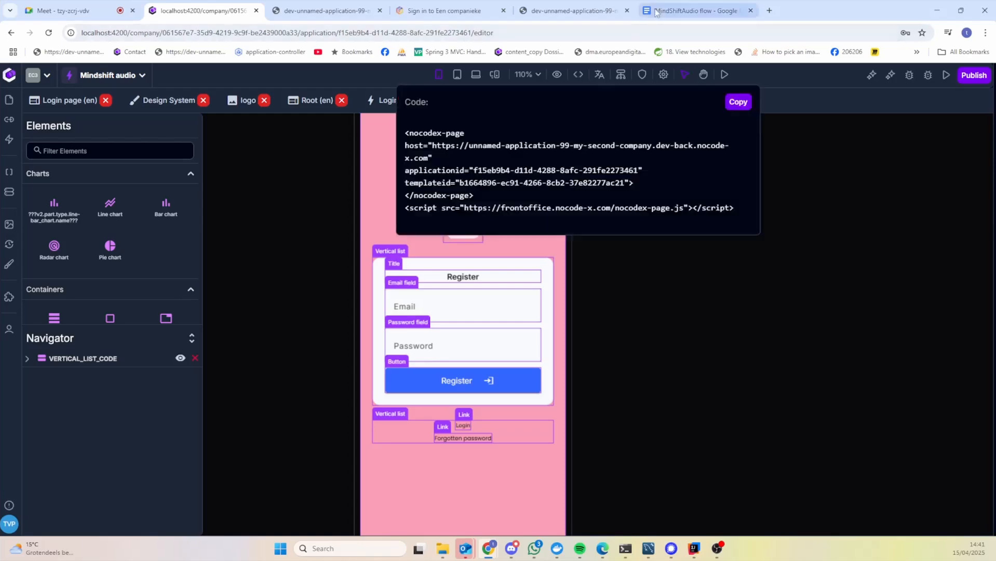
pyautogui.click(653, 13)
# Step: Scroll the flow document to review the Sign Up mockup for Register
pyautogui.scroll(10, 565, 329)
pyautogui.scroll(-3, 564, 337)
pyautogui.scroll(3, 556, 327)
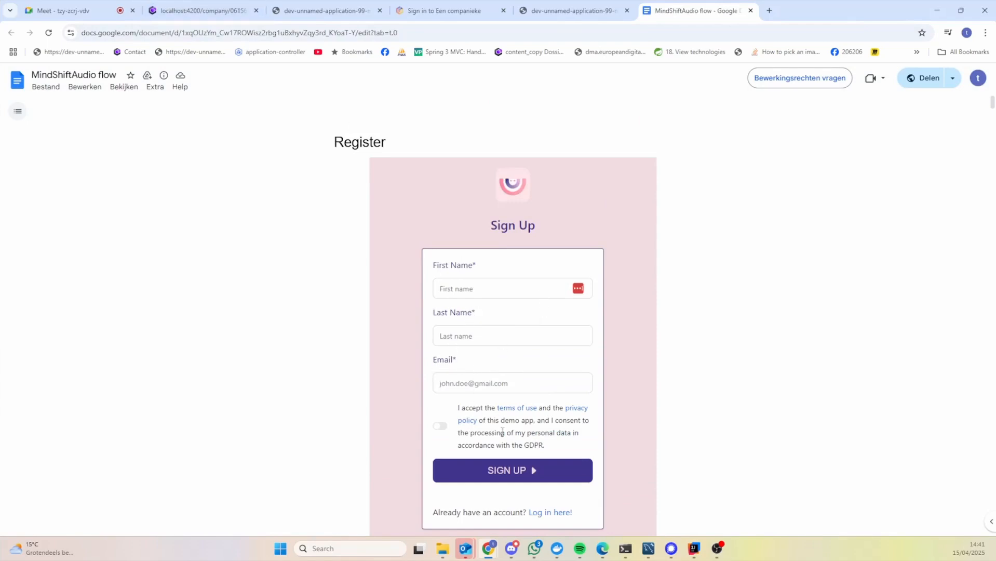
# Step: Back in the editor, filter the elements list by 'input'
pyautogui.click(203, 10)
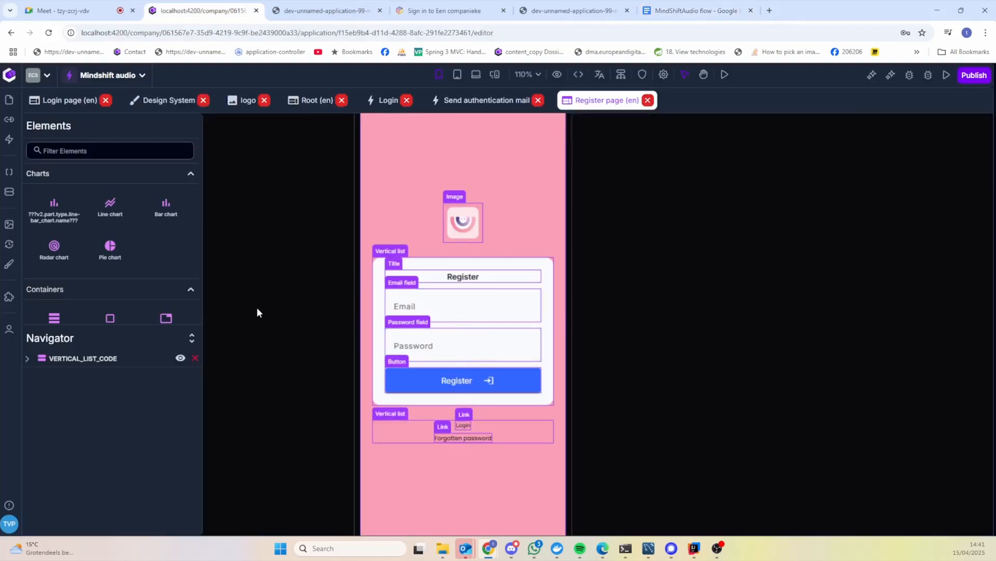
pyautogui.click(84, 151)
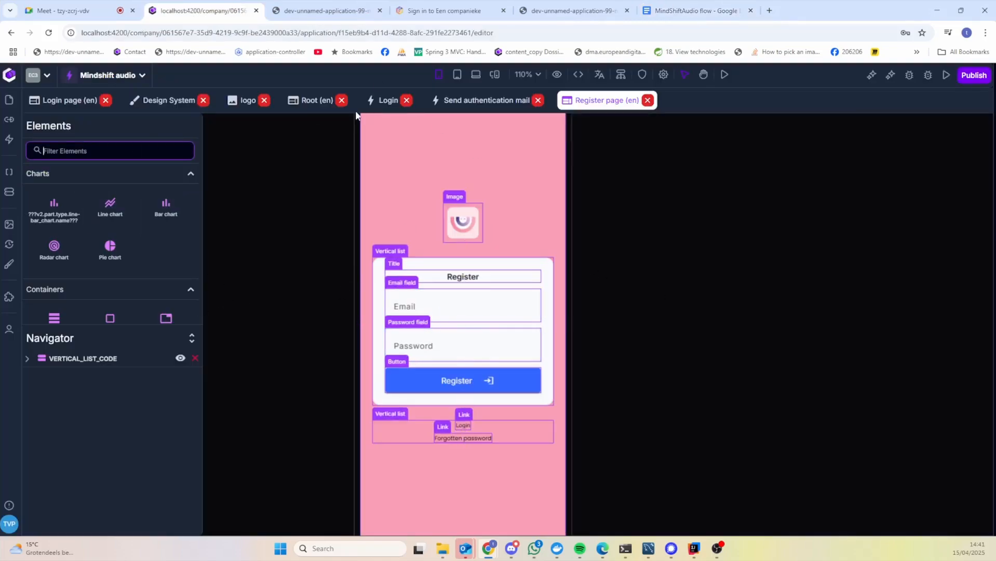
pyautogui.write('input')
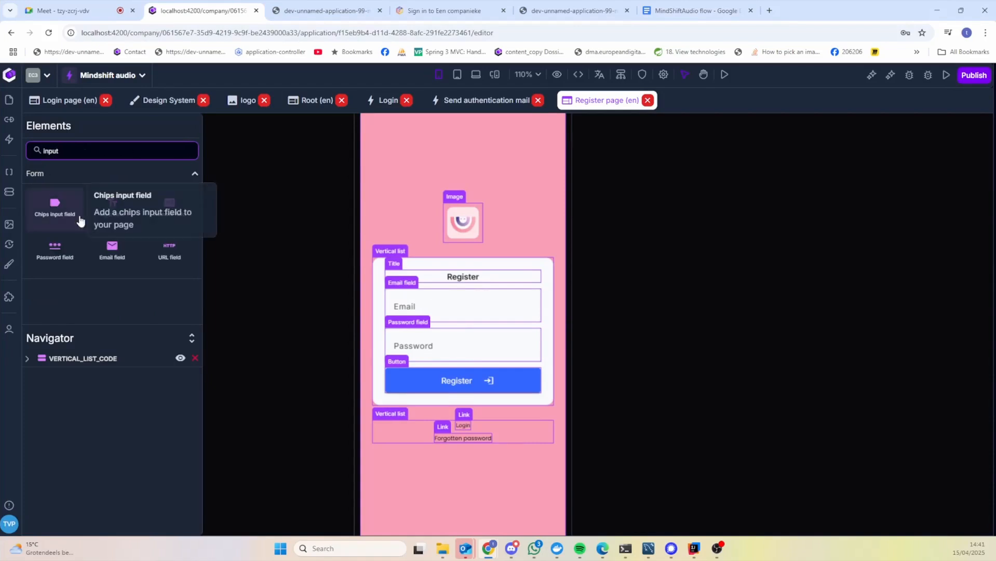
# Step: Add two input fields to the Register form and label the first 'Firstname'
pyautogui.moveTo(115, 214); pyautogui.dragTo(462, 292)
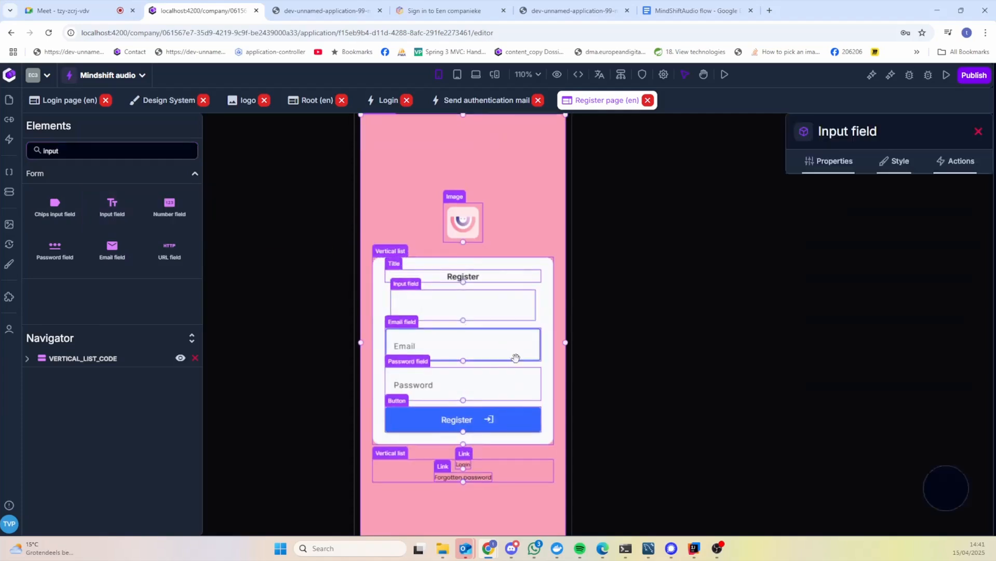
pyautogui.moveTo(111, 205); pyautogui.dragTo(446, 326)
pyautogui.click(874, 244)
pyautogui.write('Firstname')
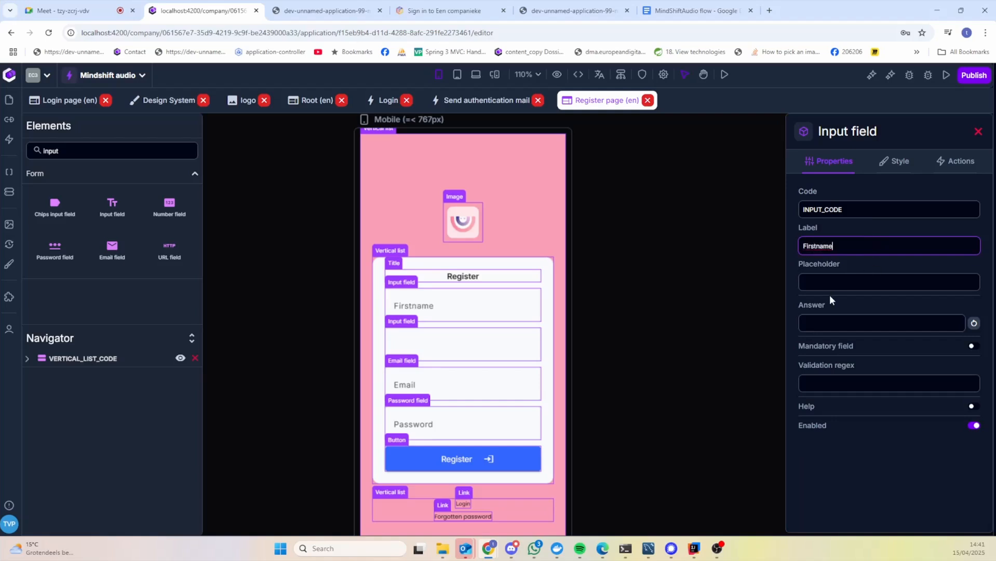
# Step: Label the second input field 'Lastname'
pyautogui.click(462, 343)
pyautogui.click(841, 245)
pyautogui.write('Lastname')
pyautogui.click(703, 343)
pyautogui.scroll(-1, 701, 374)
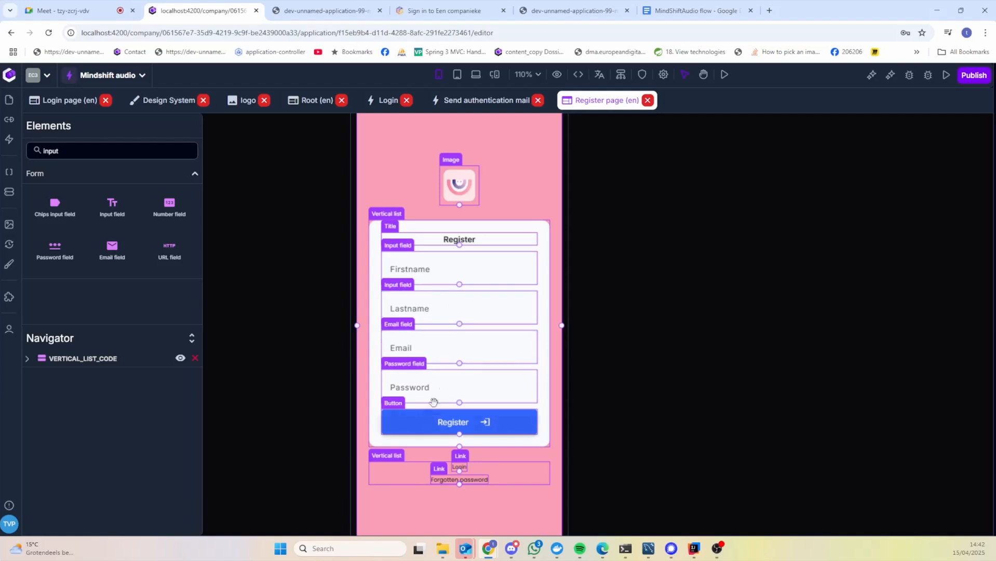
pyautogui.scroll(-1, 762, 400)
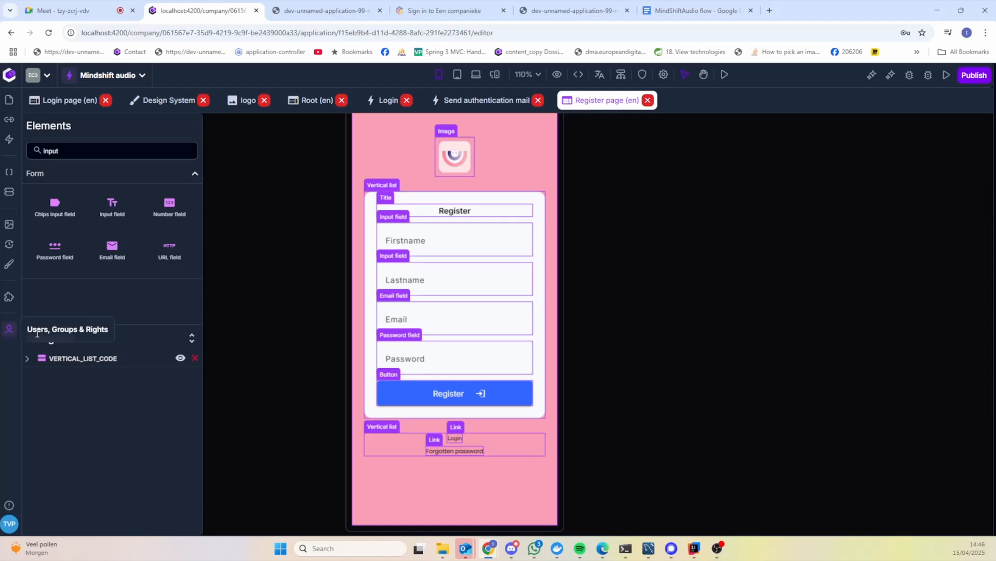
pyautogui.moveTo(705, 261); pyautogui.dragTo(754, 261)
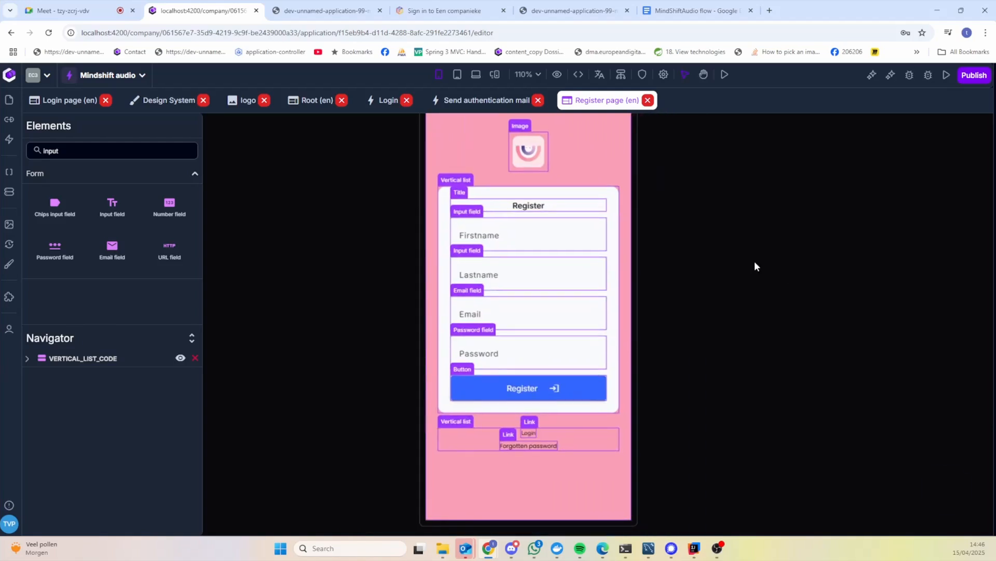
pyautogui.click(9, 329)
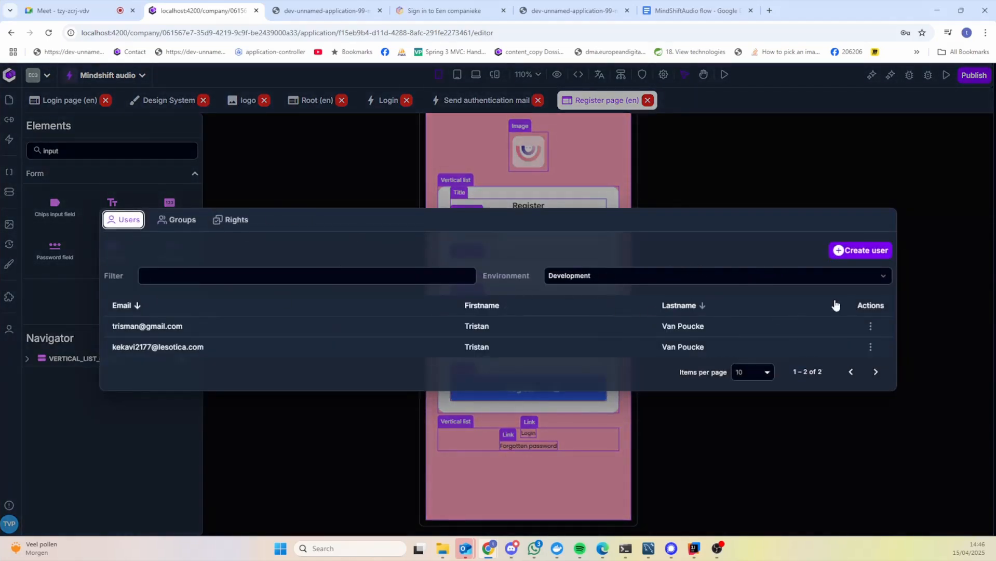
pyautogui.click(848, 253)
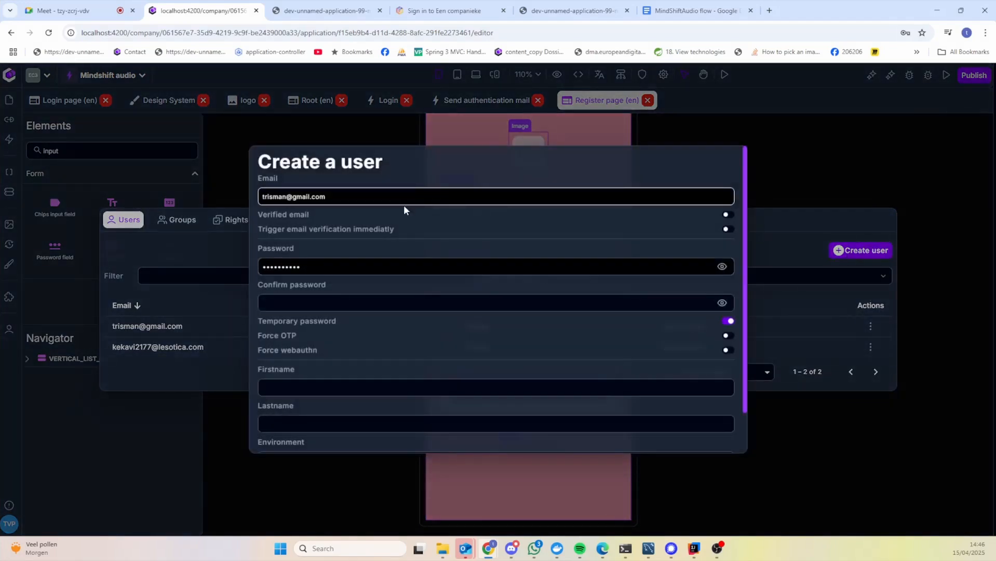
pyautogui.moveTo(351, 195); pyautogui.dragTo(166, 200)
pyautogui.click(489, 184)
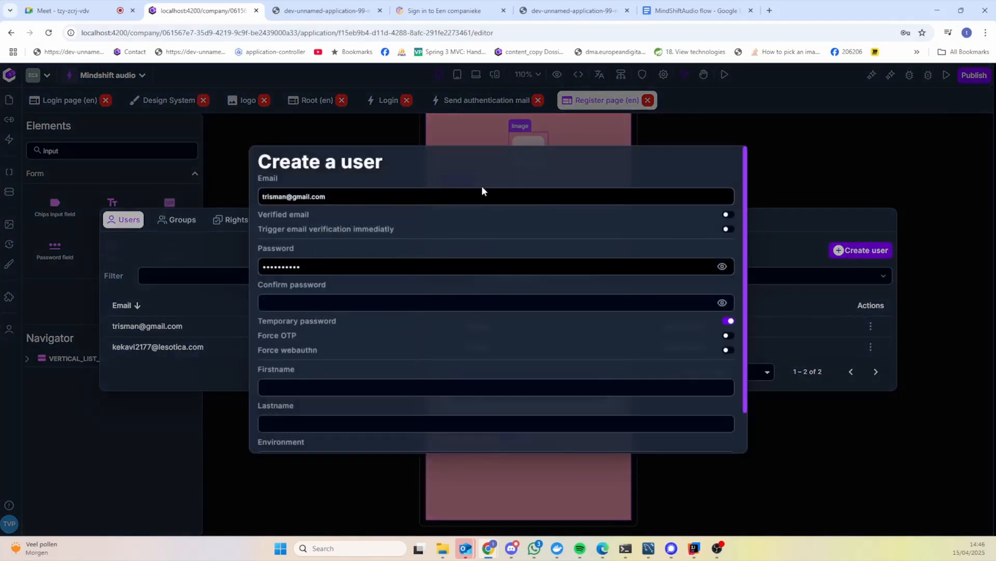
pyautogui.moveTo(368, 202); pyautogui.dragTo(252, 199)
pyautogui.click(508, 182)
pyautogui.click(725, 216)
pyautogui.scroll(-1, 437, 343)
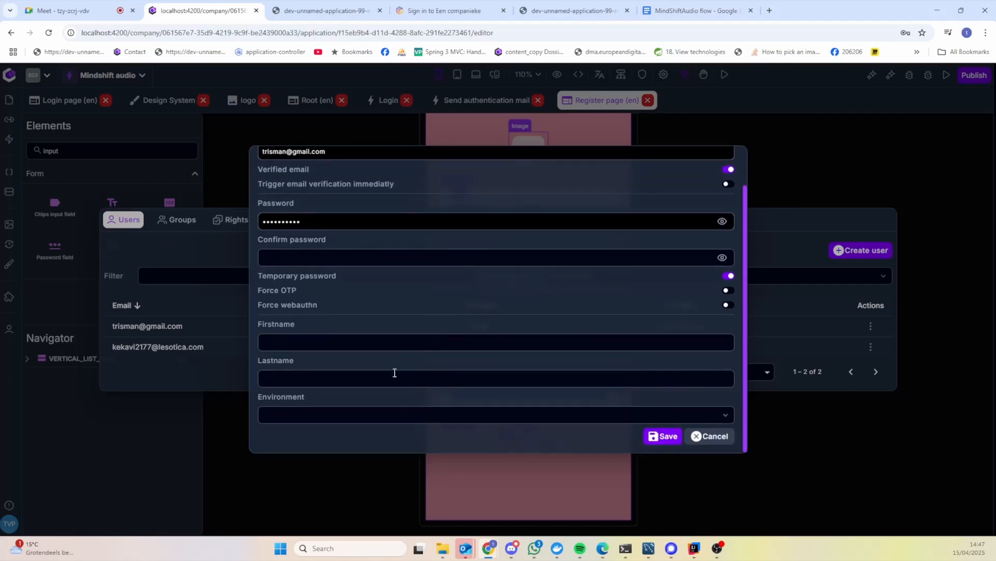
pyautogui.click(722, 443)
pyautogui.click(722, 443)
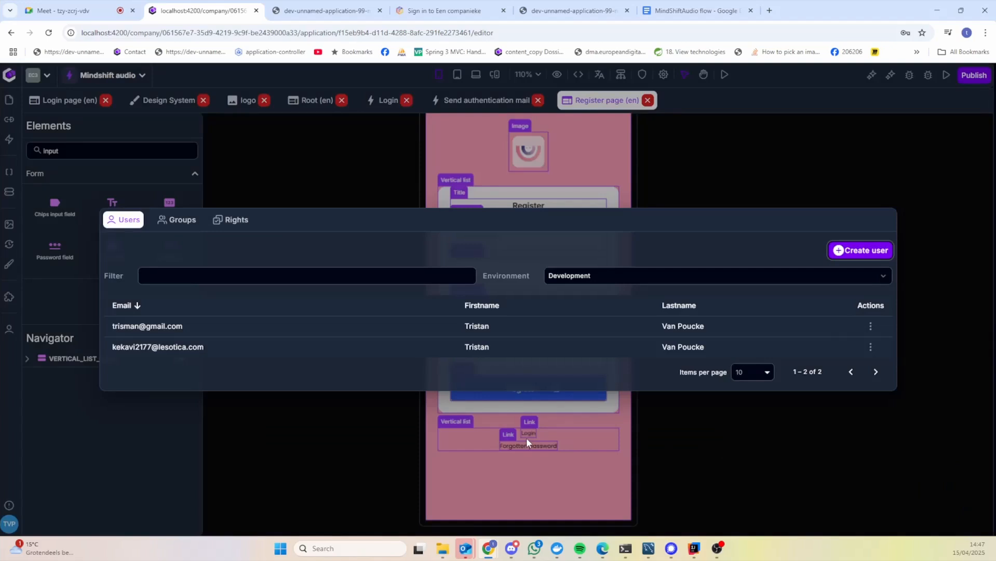
pyautogui.click(727, 170)
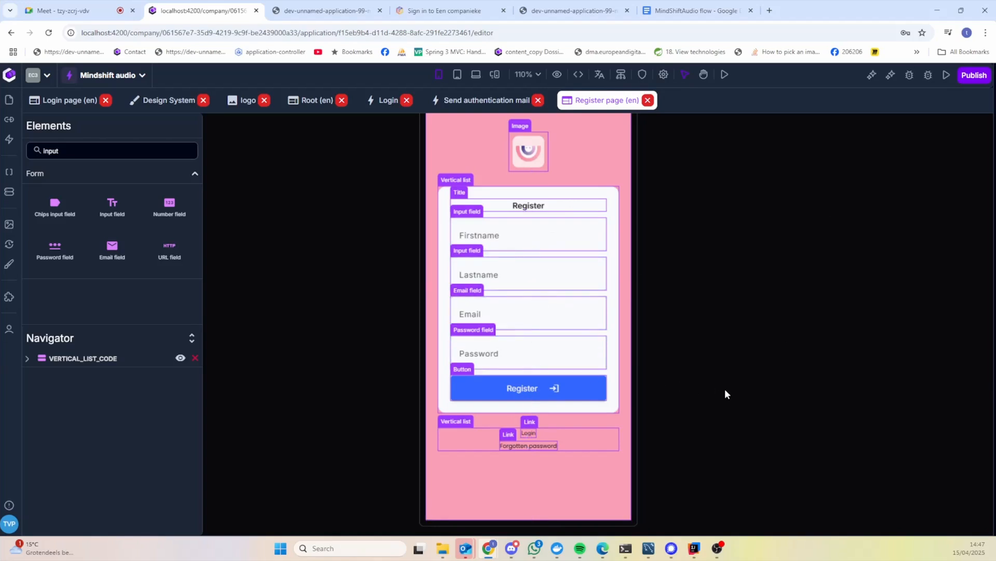
# Step: Compare with the Sign Up mockup in Google Docs and search Elements for 'slid'
pyautogui.doubleClick(96, 150)
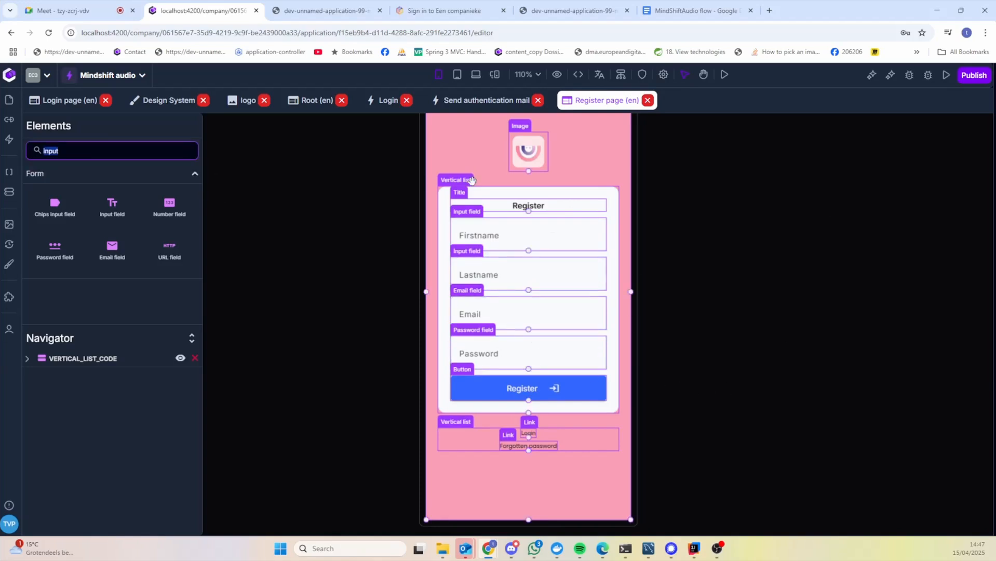
pyautogui.click(696, 10)
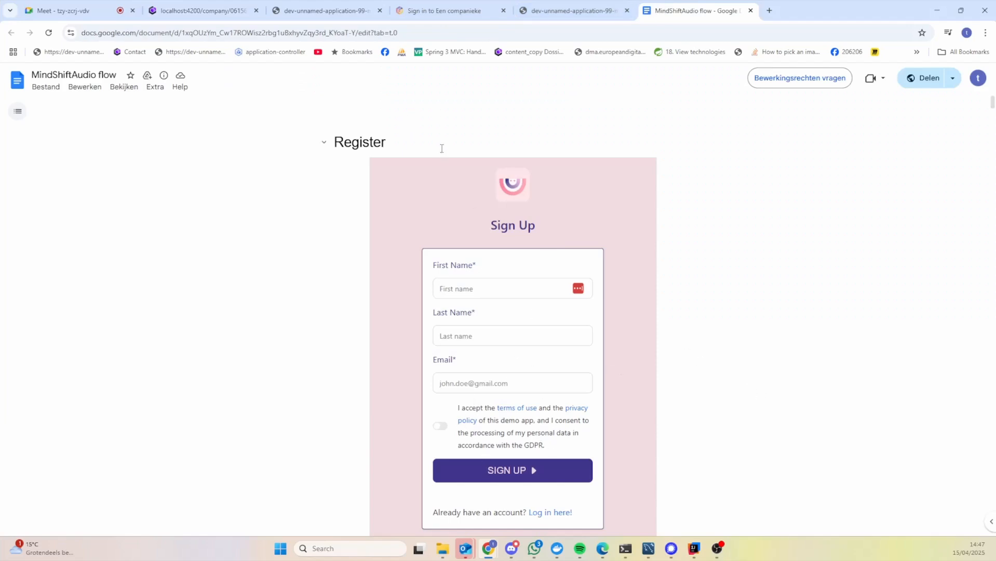
pyautogui.click(188, 10)
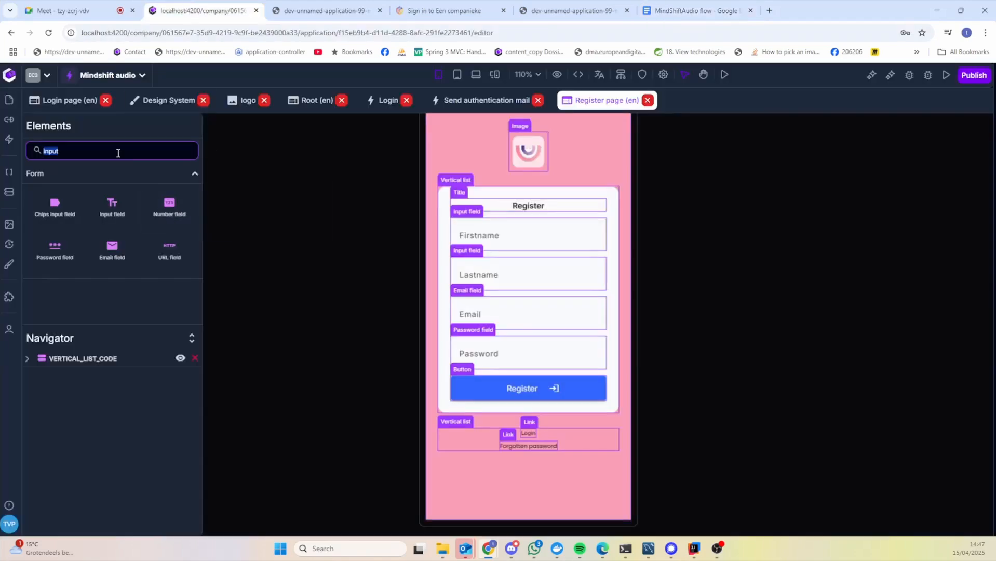
pyautogui.write('slid')
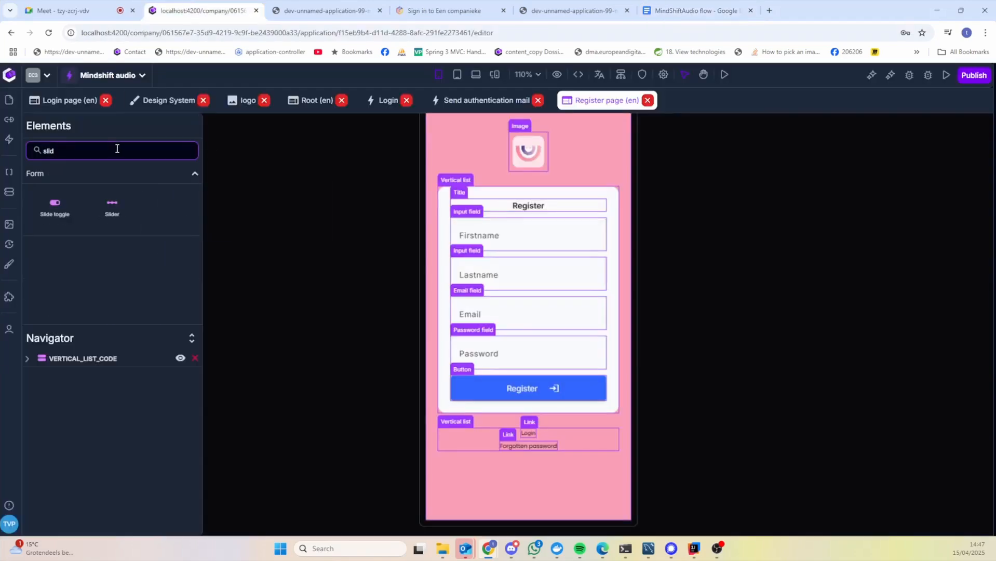
# Step: Recheck the mockup and change the element search to 'hori'
pyautogui.click(696, 10)
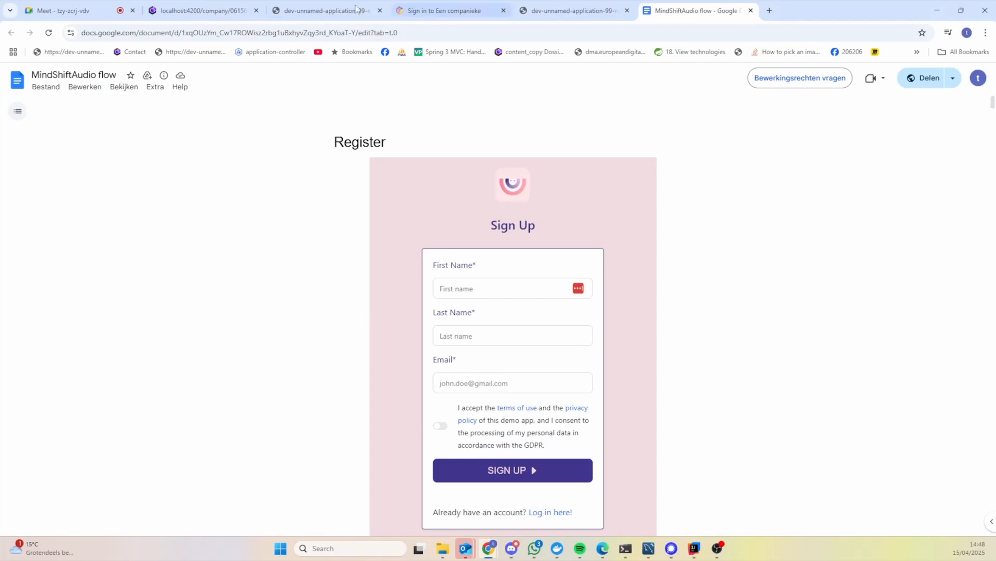
pyautogui.click(203, 11)
pyautogui.moveTo(96, 151); pyautogui.dragTo(9, 154)
pyautogui.write('hori')
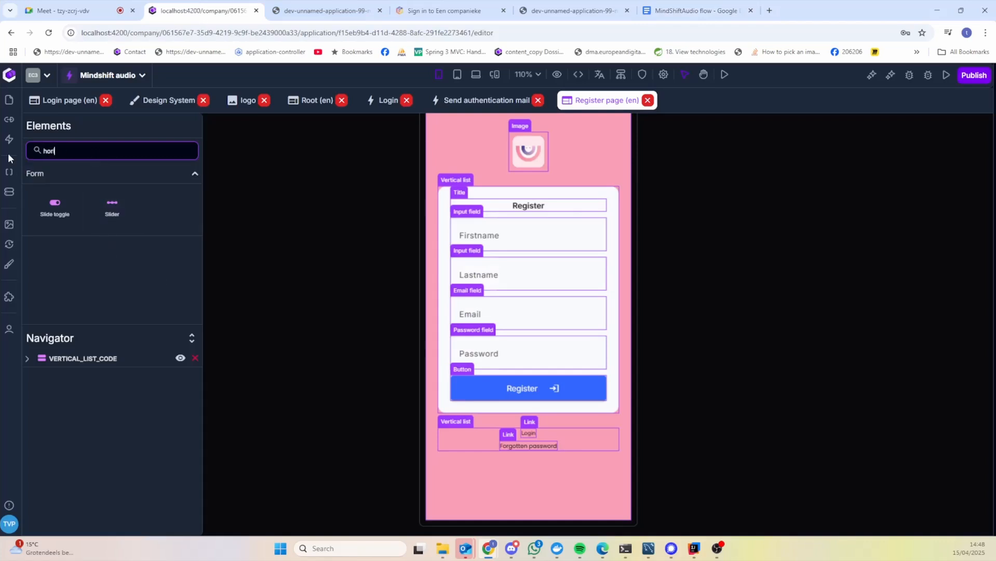
# Step: Place a horizontal list below the Password field and clear its pink background and border
pyautogui.moveTo(54, 205); pyautogui.dragTo(534, 387)
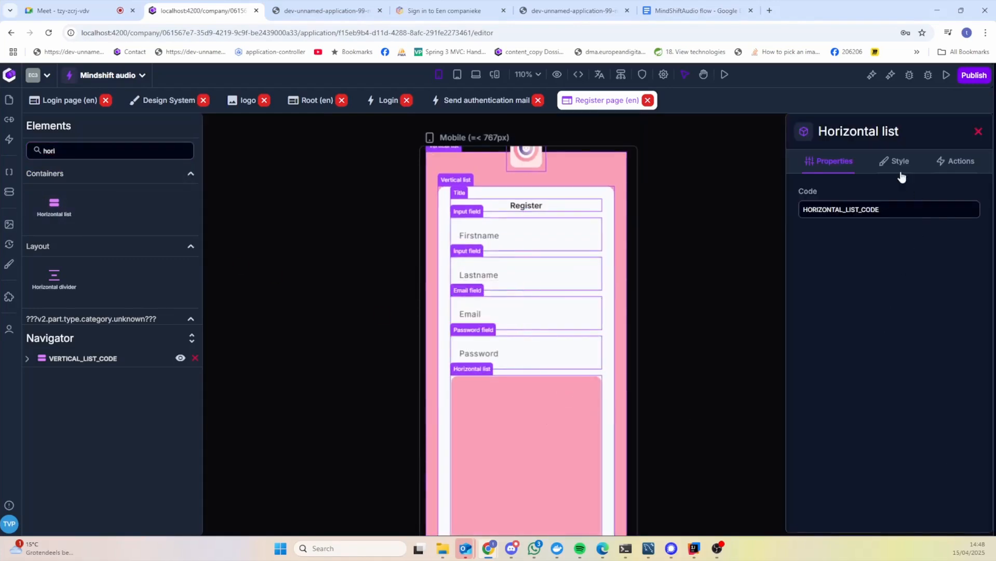
pyautogui.click(896, 161)
pyautogui.scroll(-2, 935, 499)
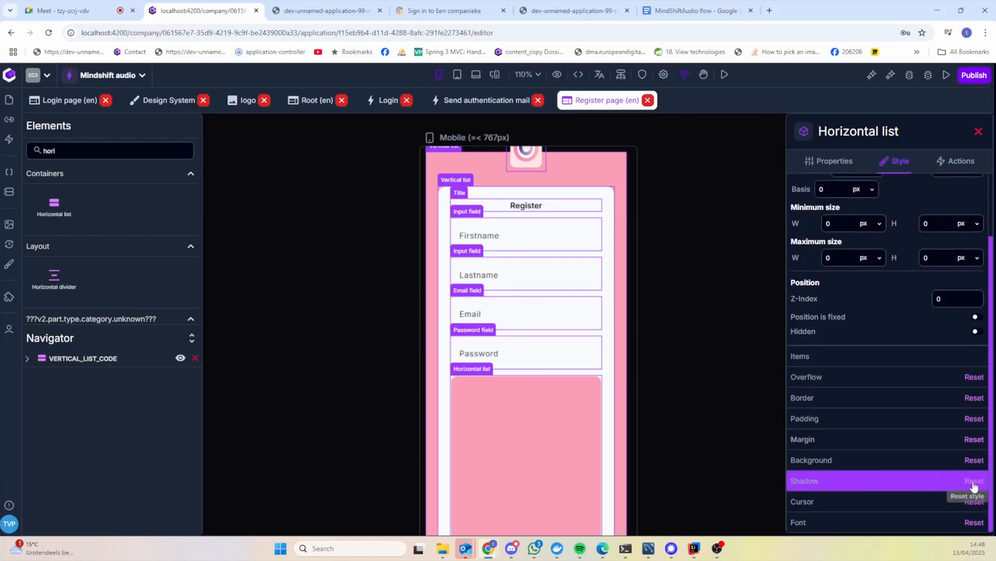
pyautogui.click(973, 463)
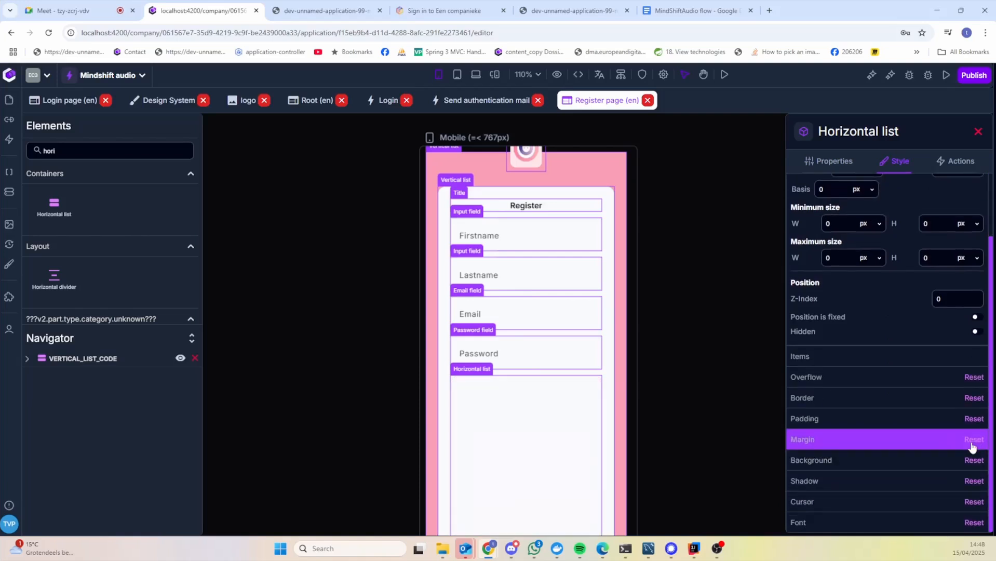
pyautogui.click(970, 398)
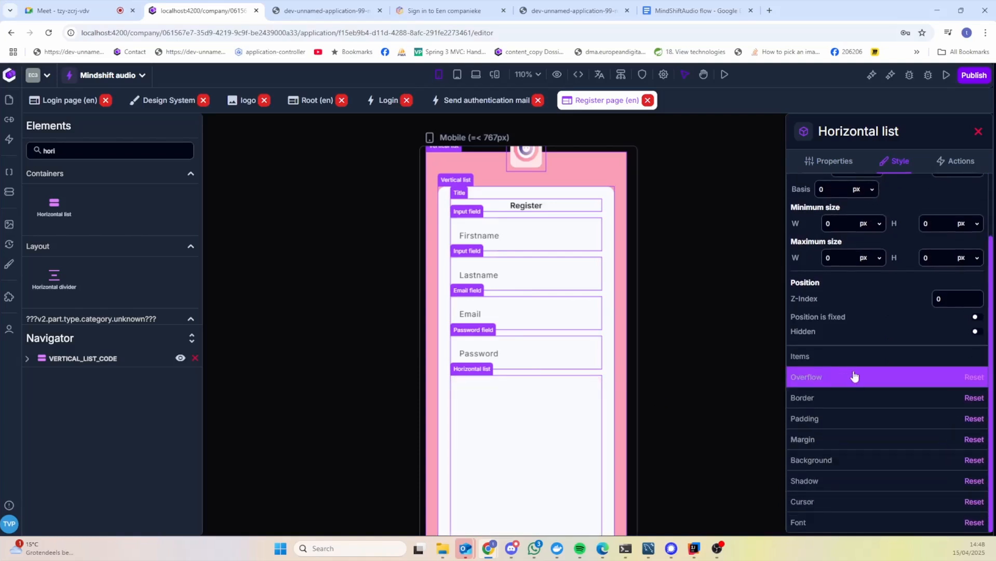
pyautogui.scroll(2, 914, 302)
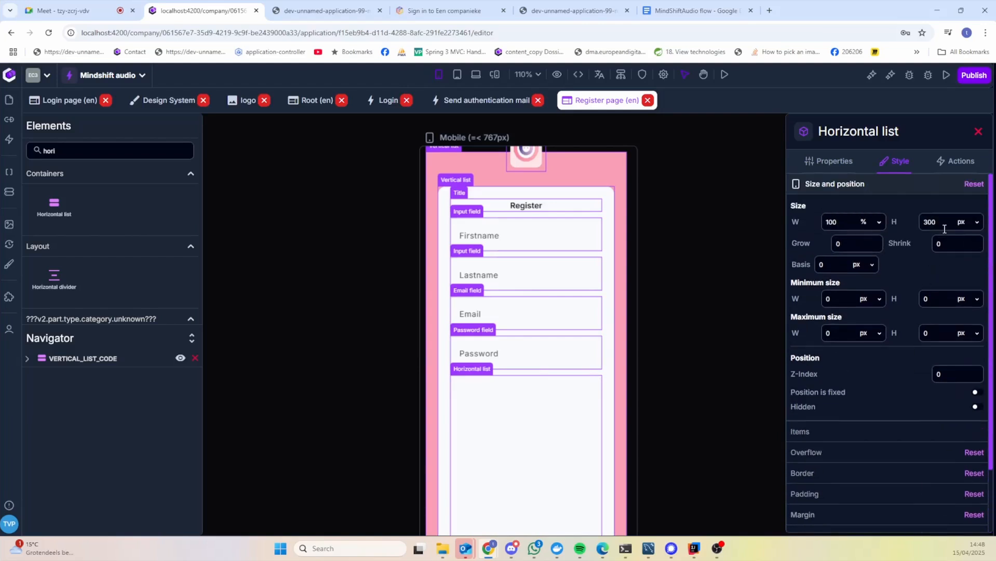
# Step: Make the list's height fit its content, remove its padding, and hide canvas element outlines
pyautogui.click(967, 227)
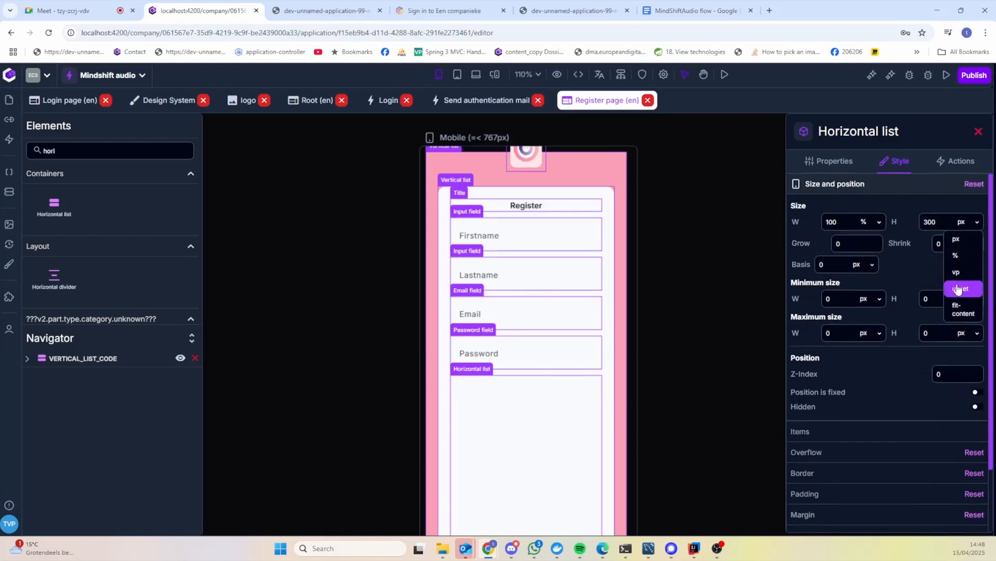
pyautogui.click(959, 311)
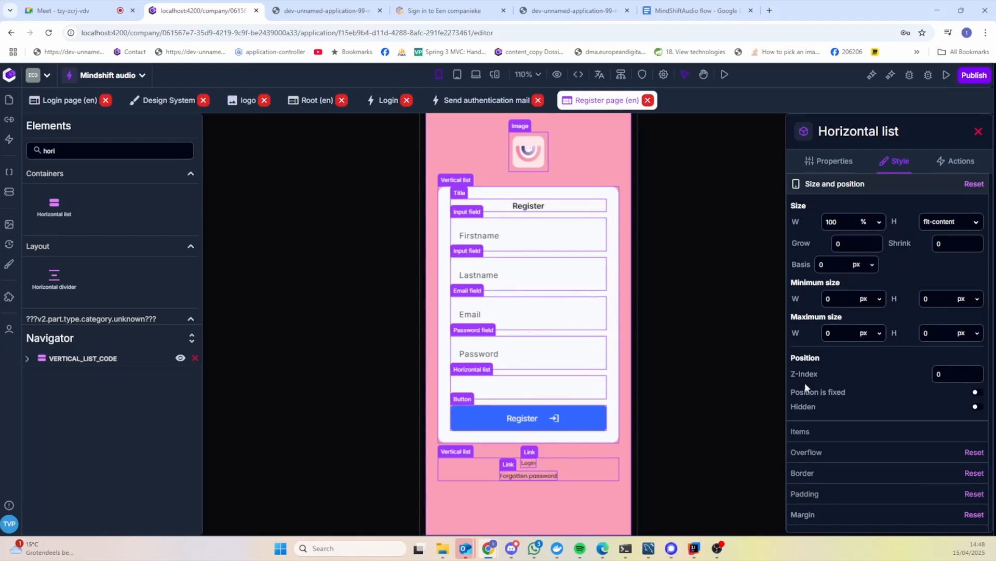
pyautogui.click(974, 496)
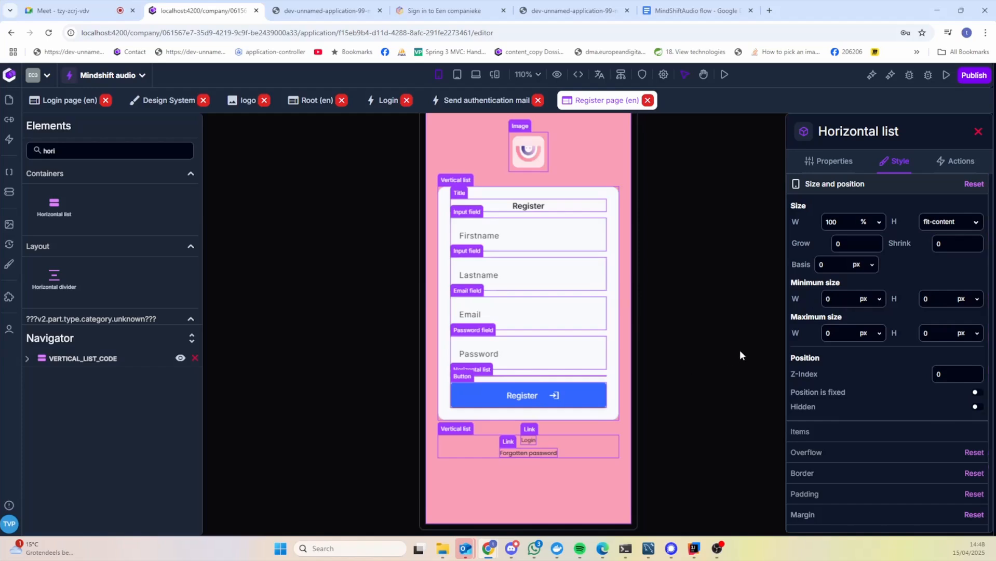
pyautogui.click(557, 74)
pyautogui.click(610, 140)
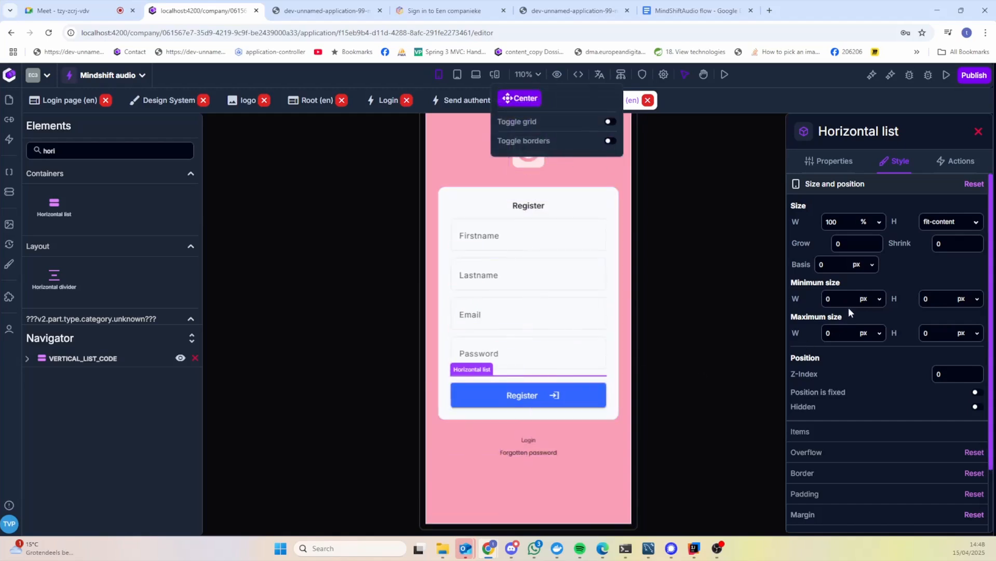
# Step: Change the list's minimum height from 200 to 20 px and reselect the thin row
pyautogui.click(927, 299)
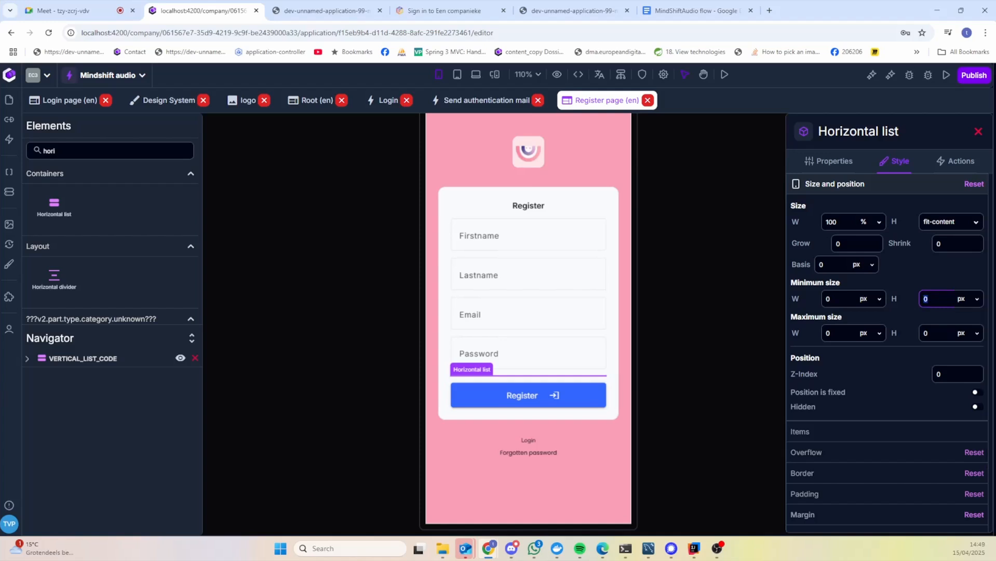
pyautogui.write('200')
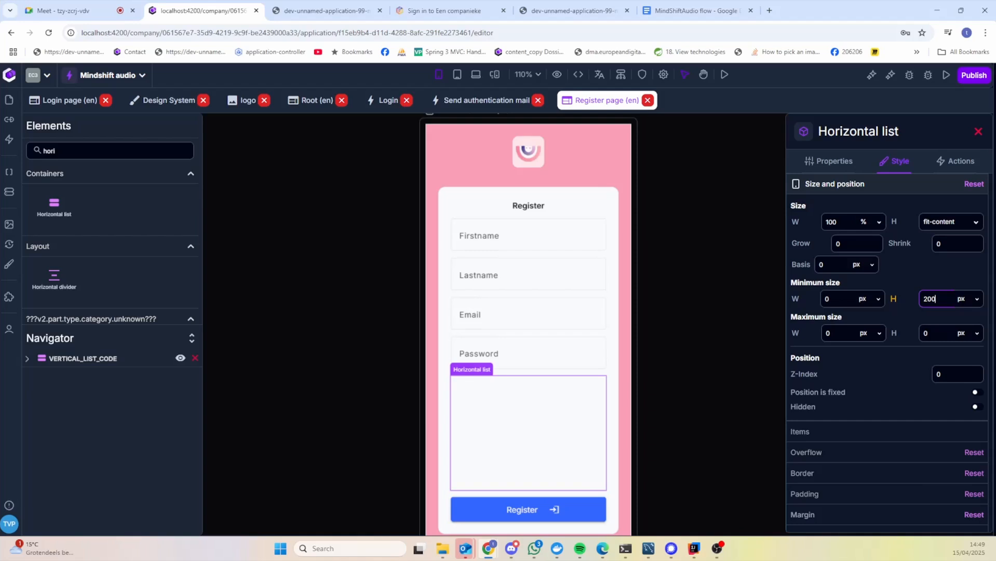
pyautogui.moveTo(893, 301)
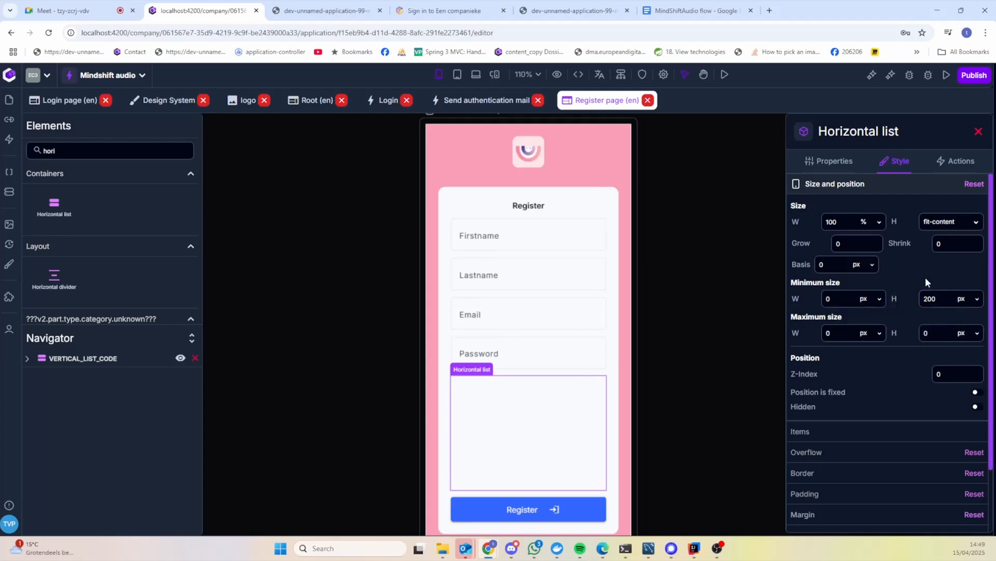
pyautogui.click(943, 298)
pyautogui.write('20')
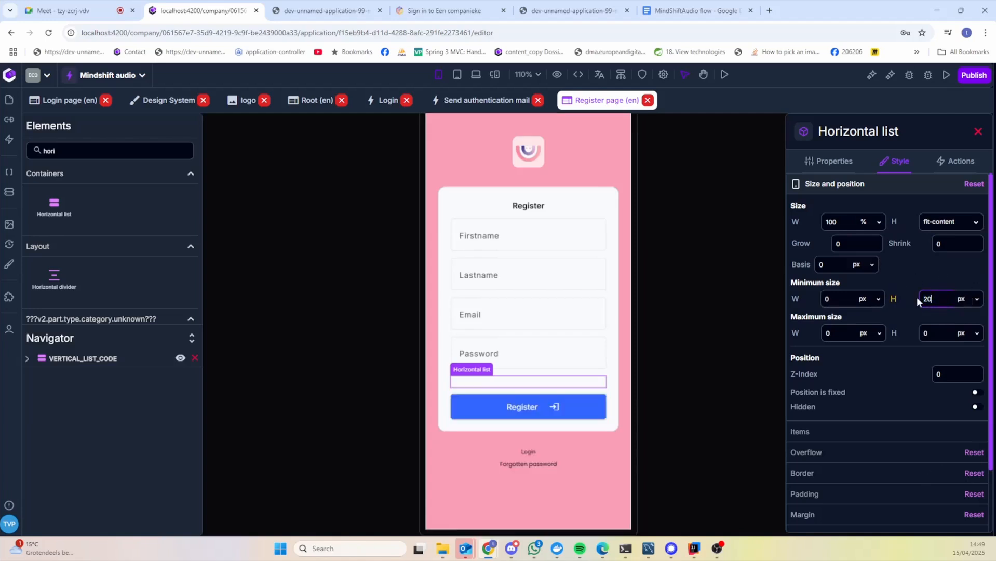
pyautogui.moveTo(893, 304)
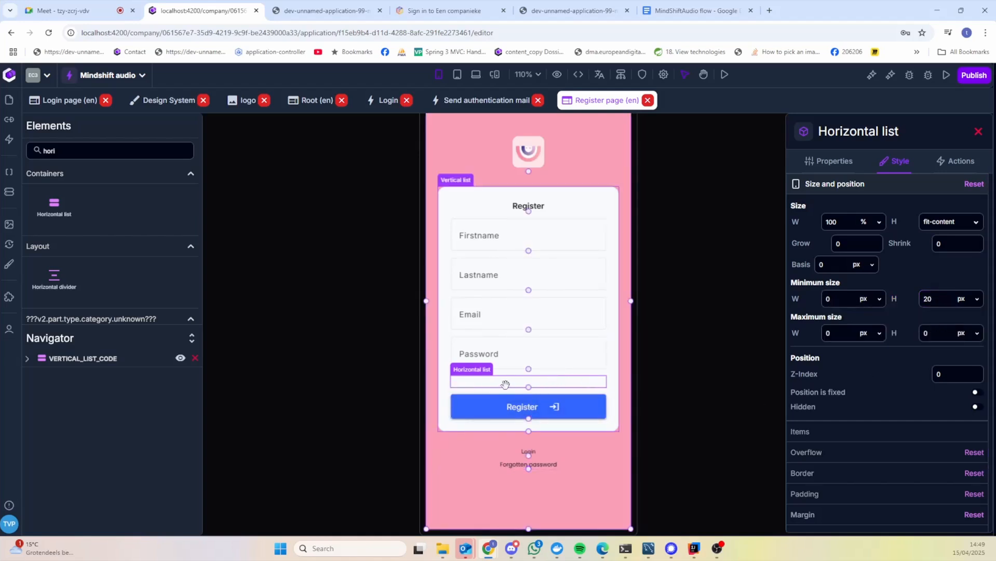
pyautogui.click(341, 399)
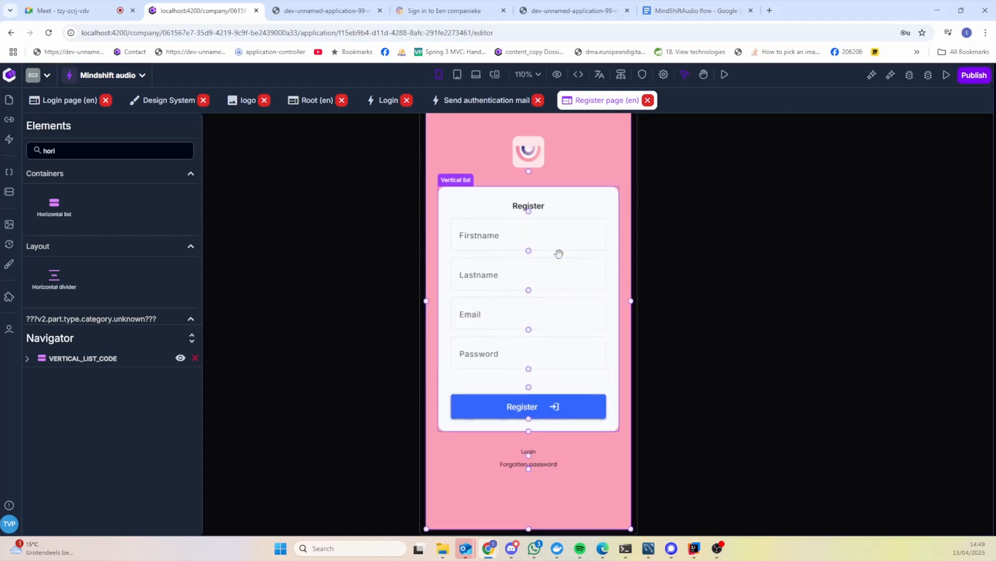
pyautogui.click(559, 380)
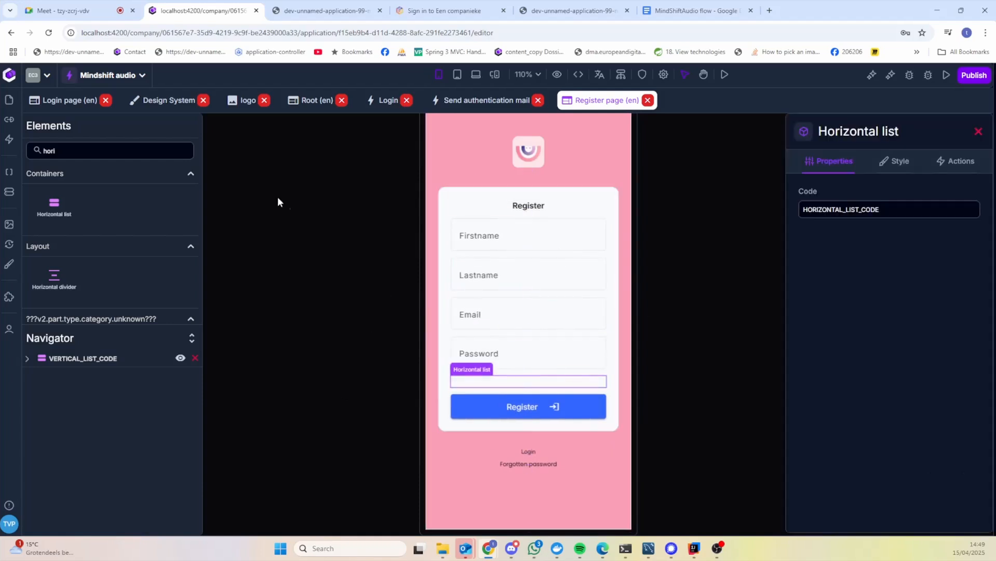
# Step: Search Elements for 'sli' and drop a Slide toggle into the thin row, then select it
pyautogui.moveTo(129, 152); pyautogui.dragTo(2, 151)
pyautogui.write('slid')
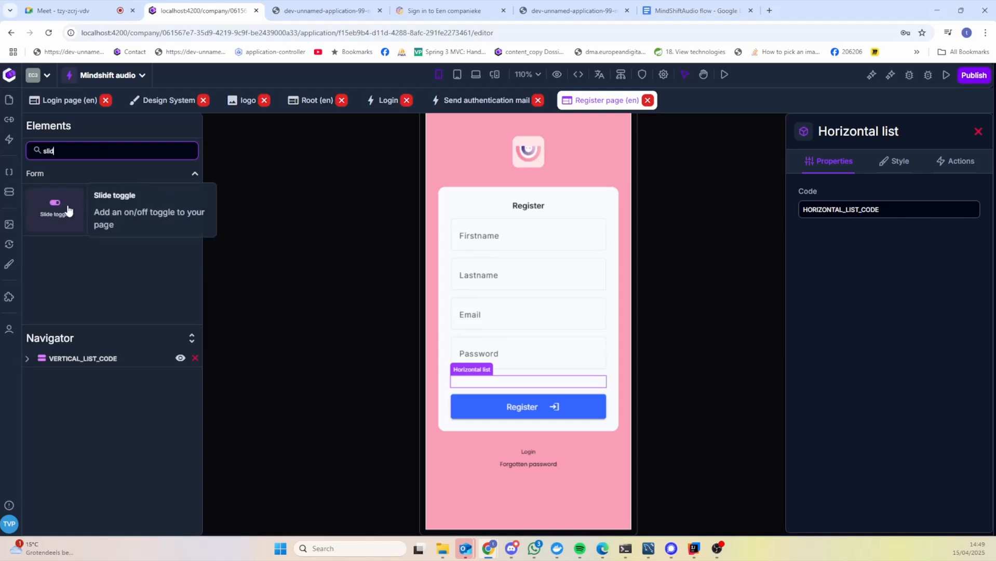
pyautogui.moveTo(70, 219); pyautogui.dragTo(505, 387)
pyautogui.click(527, 381)
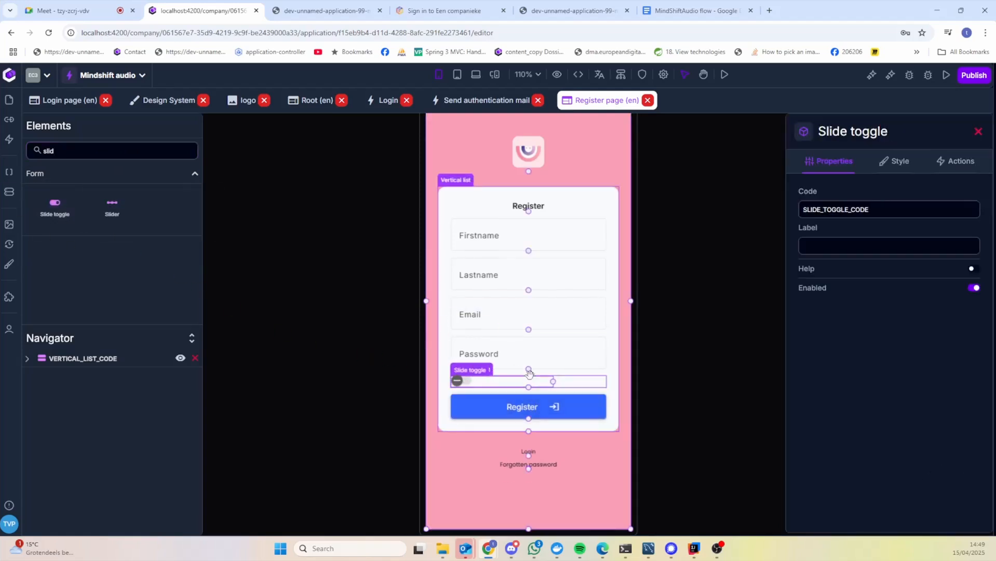
# Step: Search Elements for 'text' and place a Text block beside the slide toggle
pyautogui.click(98, 152)
pyautogui.doubleClick(50, 149)
pyautogui.write('text')
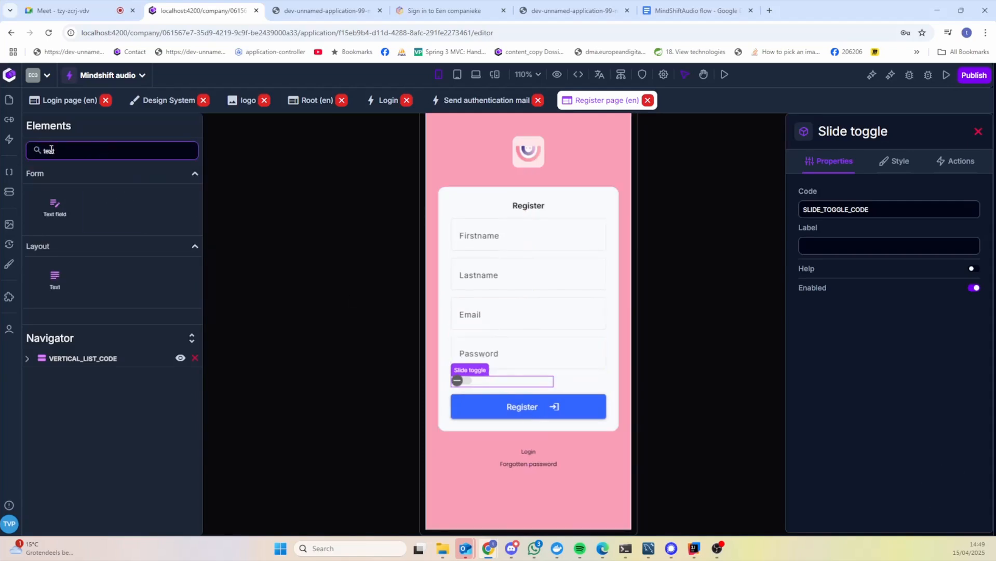
pyautogui.moveTo(58, 285); pyautogui.dragTo(556, 383)
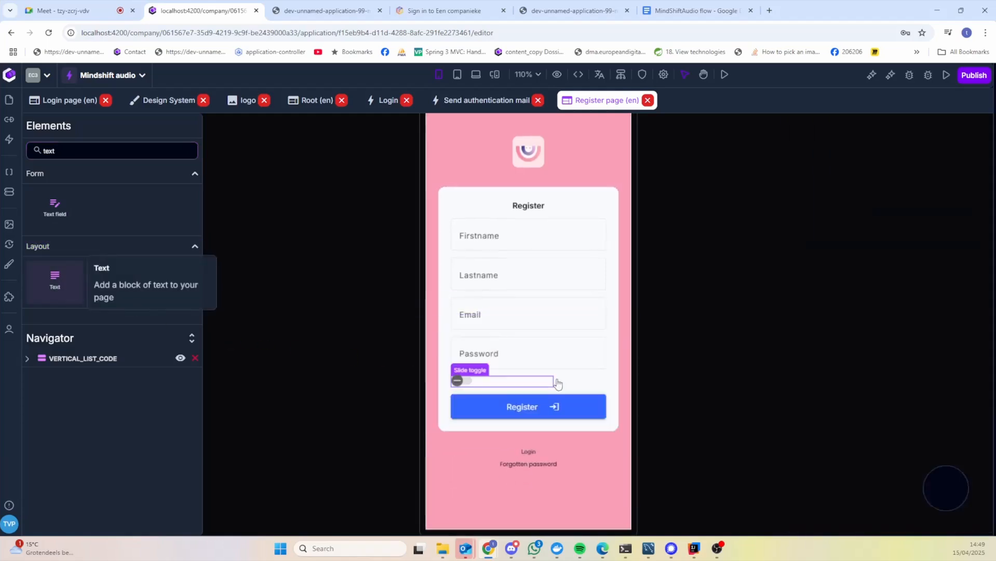
# Step: Pan the canvas up to the row and bring up the slide toggle's Style settings
pyautogui.click(768, 318)
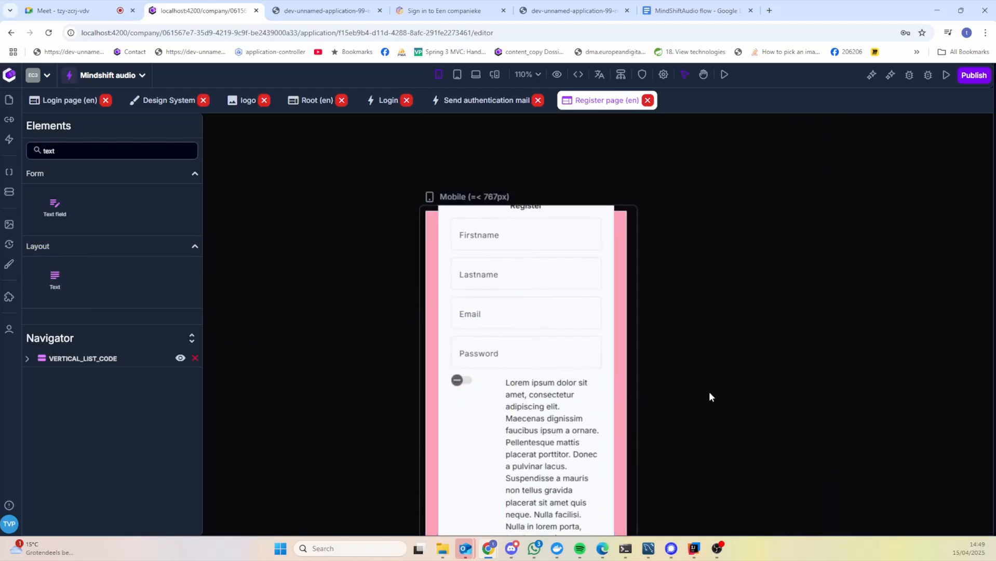
pyautogui.press('space')
pyautogui.moveTo(707, 386); pyautogui.dragTo(703, 249)
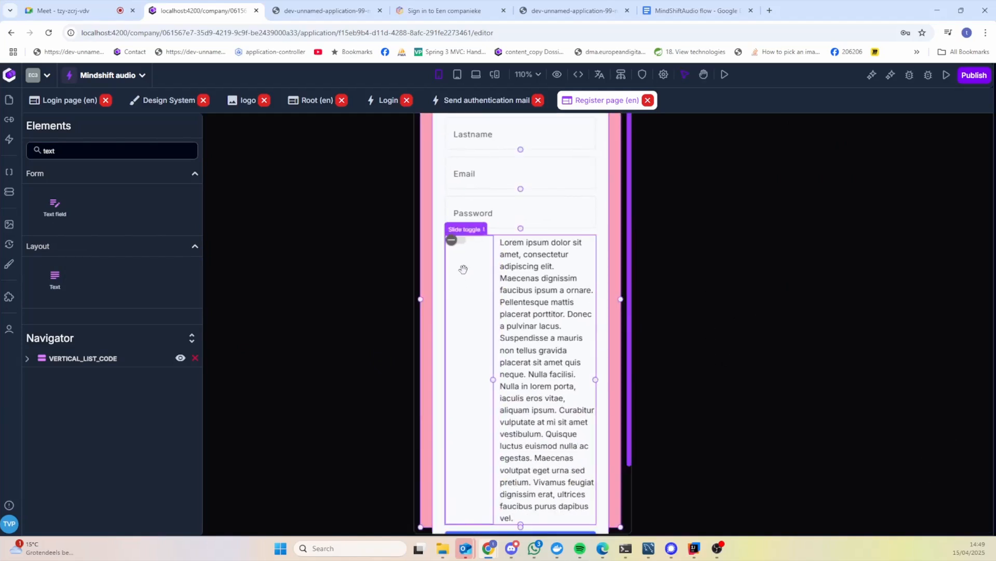
pyautogui.click(470, 285)
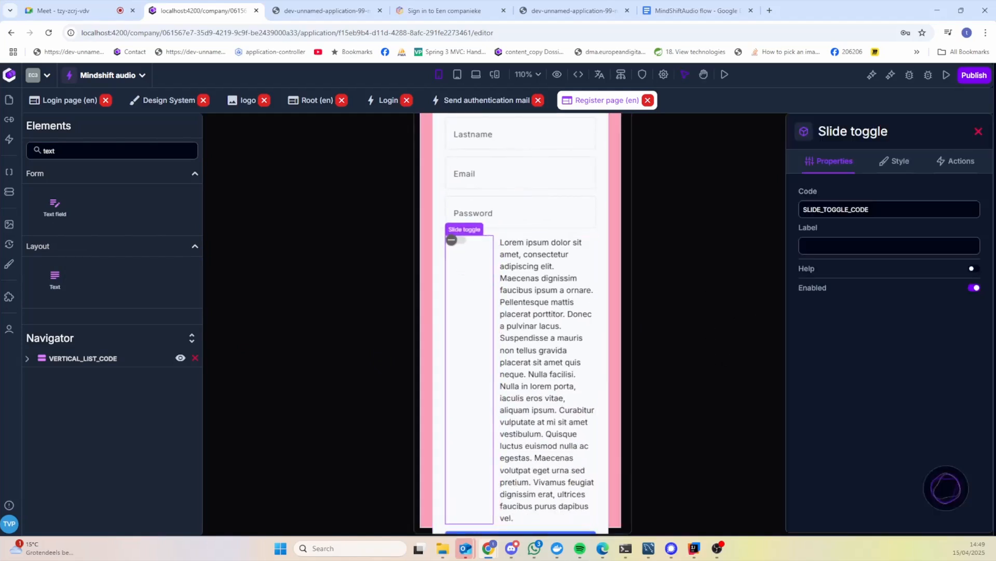
pyautogui.click(900, 165)
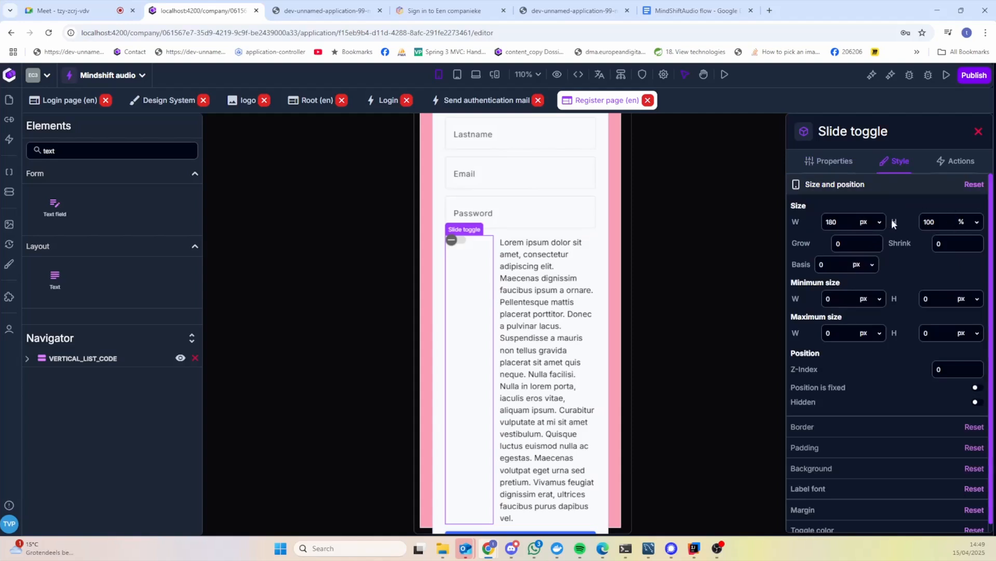
# Step: Set the slide toggle's width and height to fit-content
pyautogui.click(878, 222)
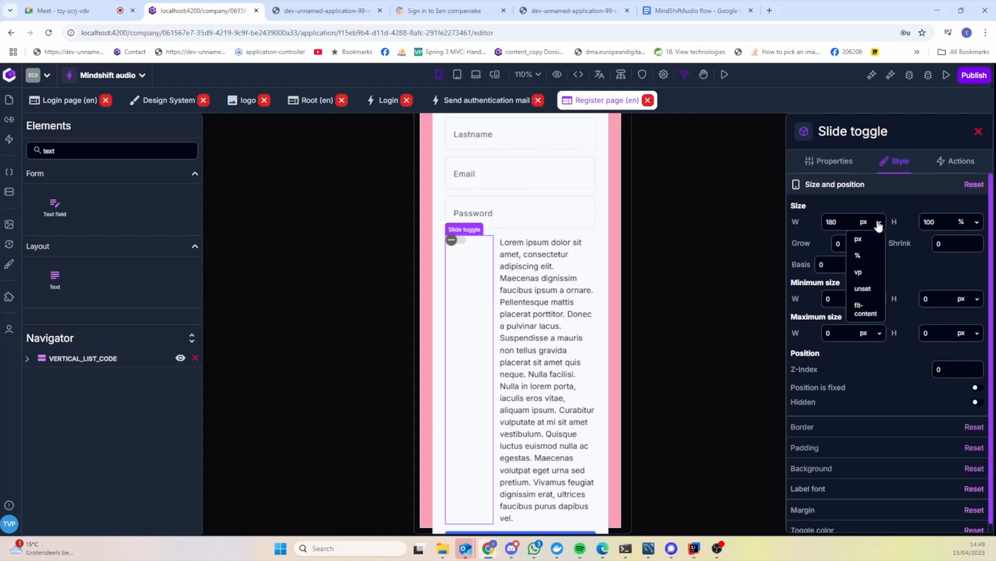
pyautogui.click(870, 311)
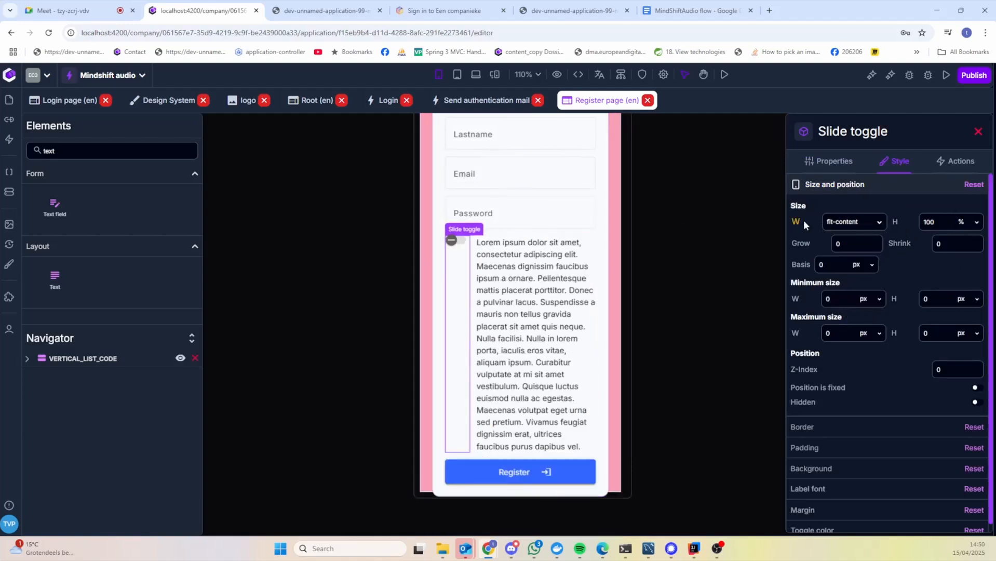
pyautogui.click(972, 227)
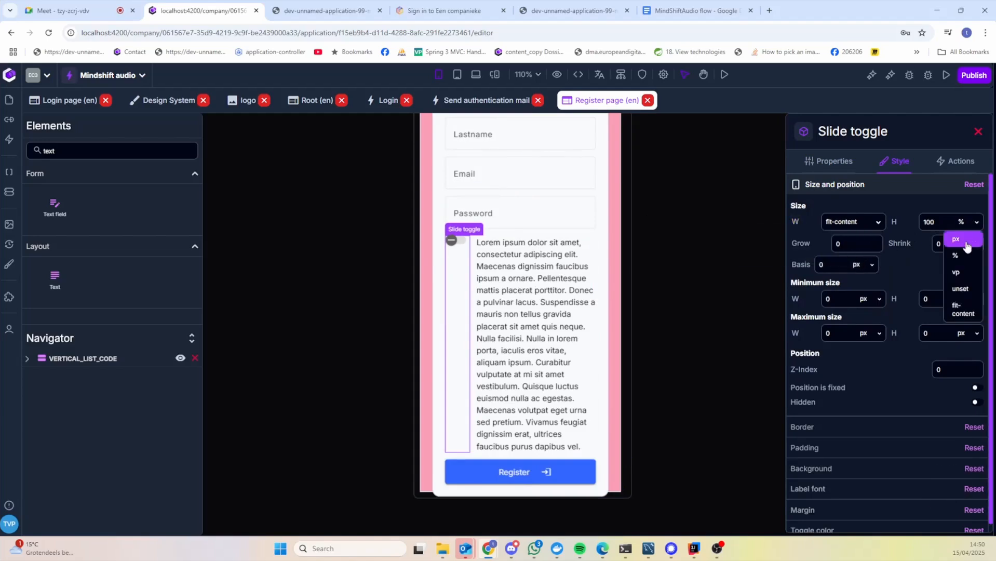
pyautogui.click(958, 309)
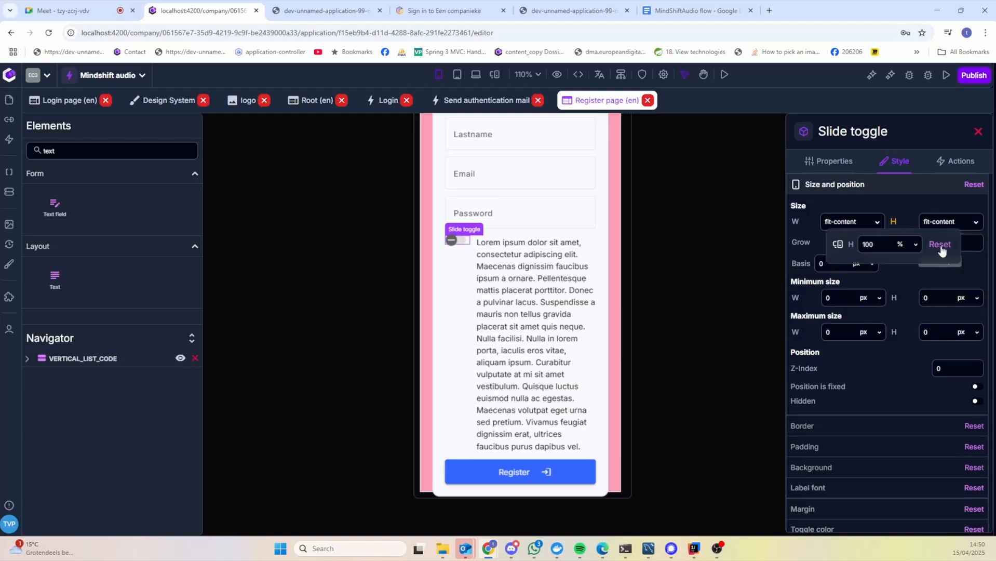
# Step: Size the Lorem ipsum text to fit-content, clearing its old 360 px width and 100 % height
pyautogui.click(518, 314)
pyautogui.click(971, 225)
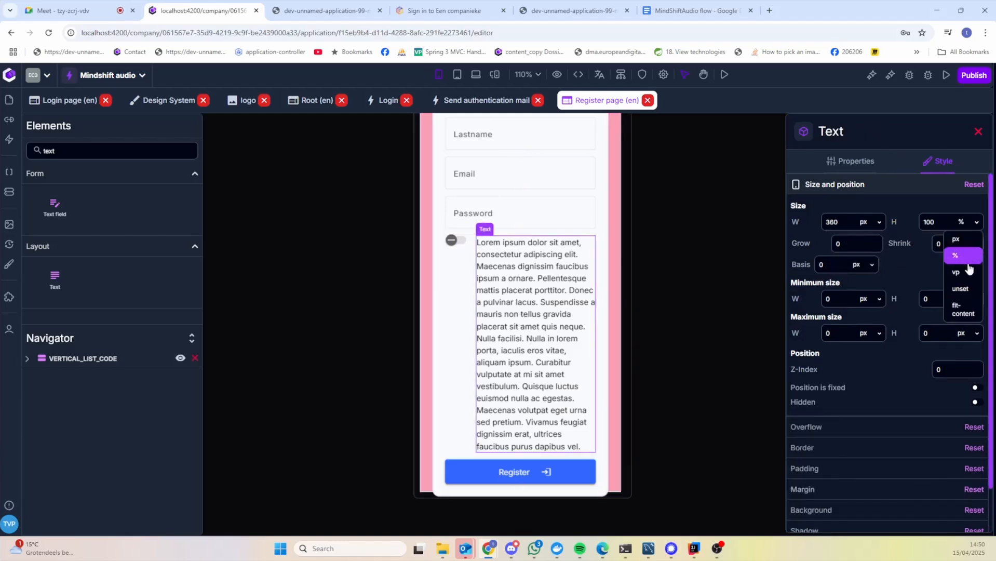
pyautogui.click(958, 310)
pyautogui.click(870, 225)
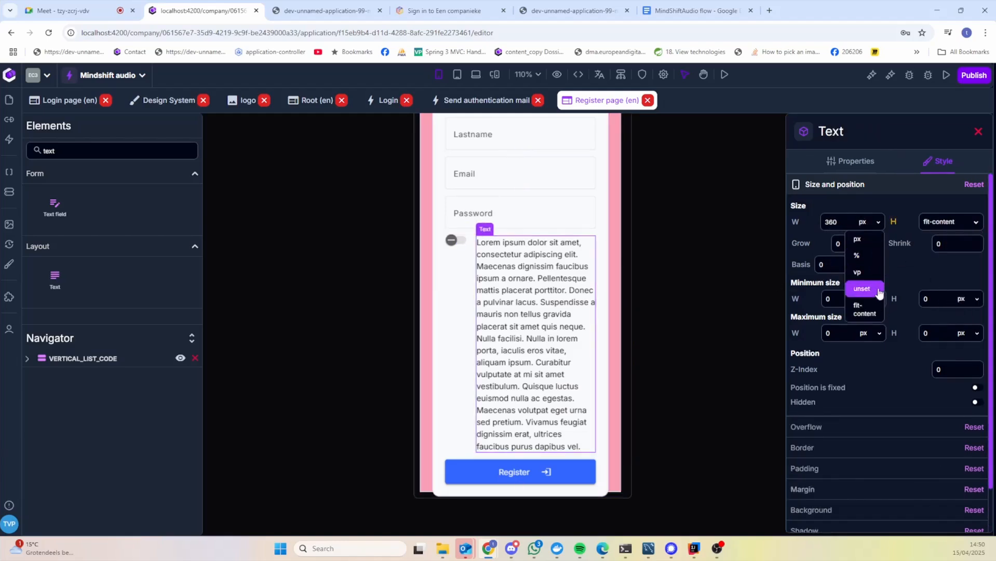
pyautogui.click(877, 307)
pyautogui.click(796, 223)
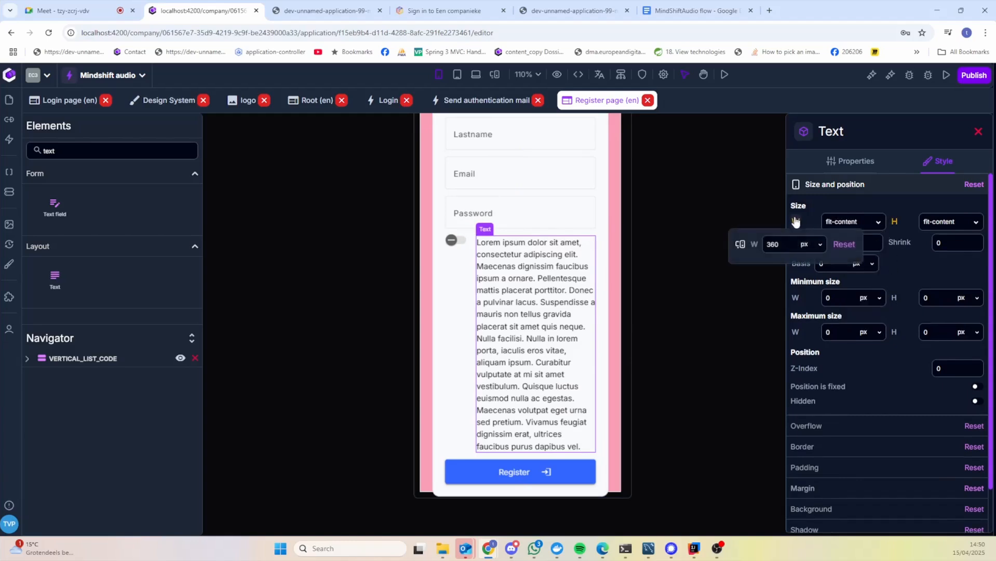
pyautogui.click(843, 245)
pyautogui.click(893, 226)
pyautogui.click(943, 246)
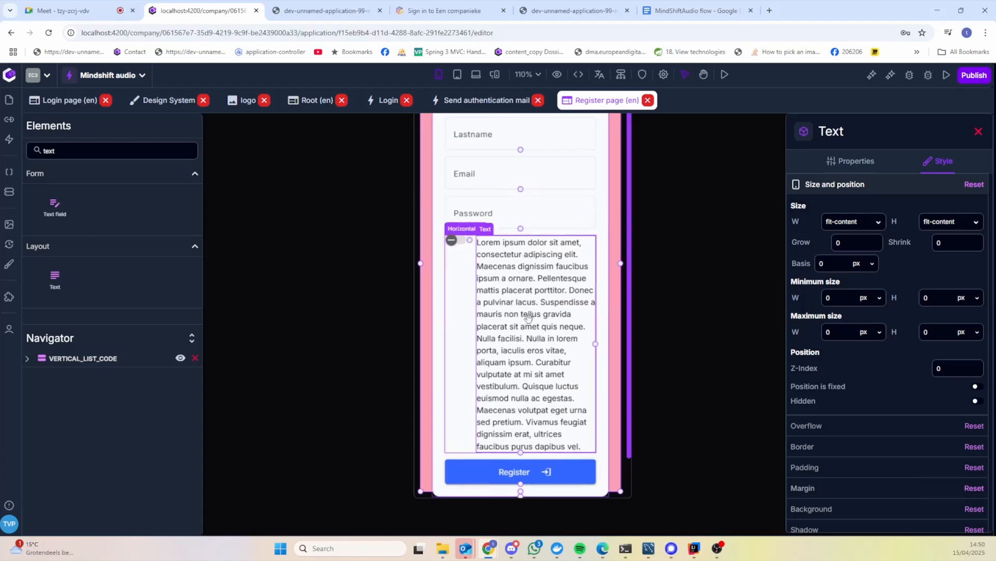
pyautogui.click(678, 4)
pyautogui.scroll(-3, 448, 237)
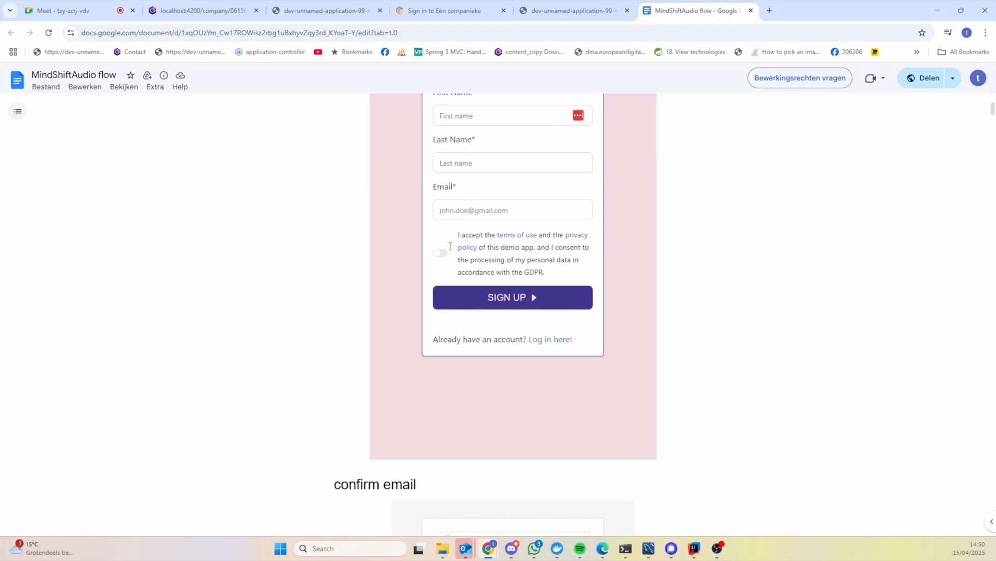
pyautogui.click(200, 11)
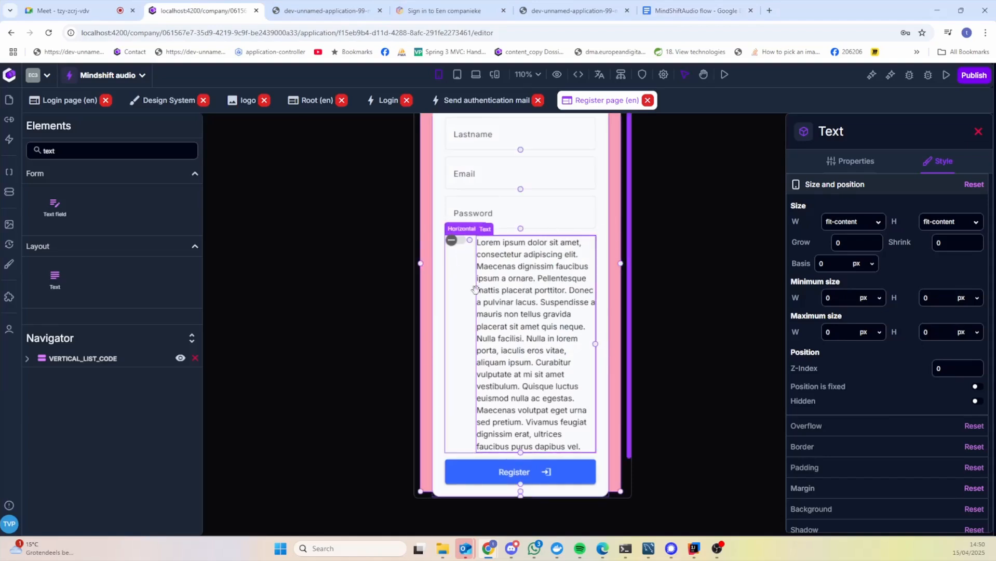
# Step: Set the row's item vertical alignment to Center, then select the Lorem ipsum text
pyautogui.click(451, 293)
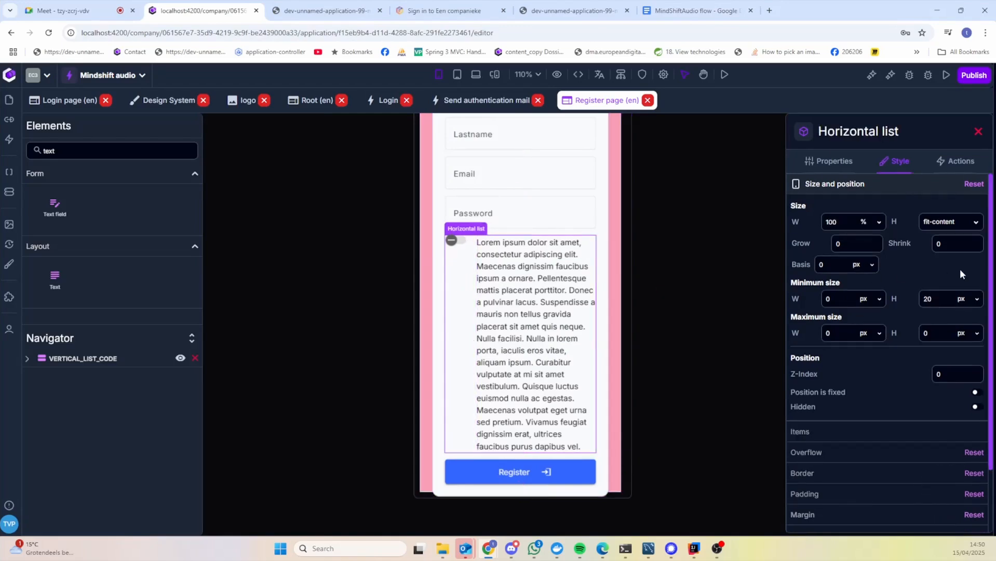
pyautogui.click(857, 431)
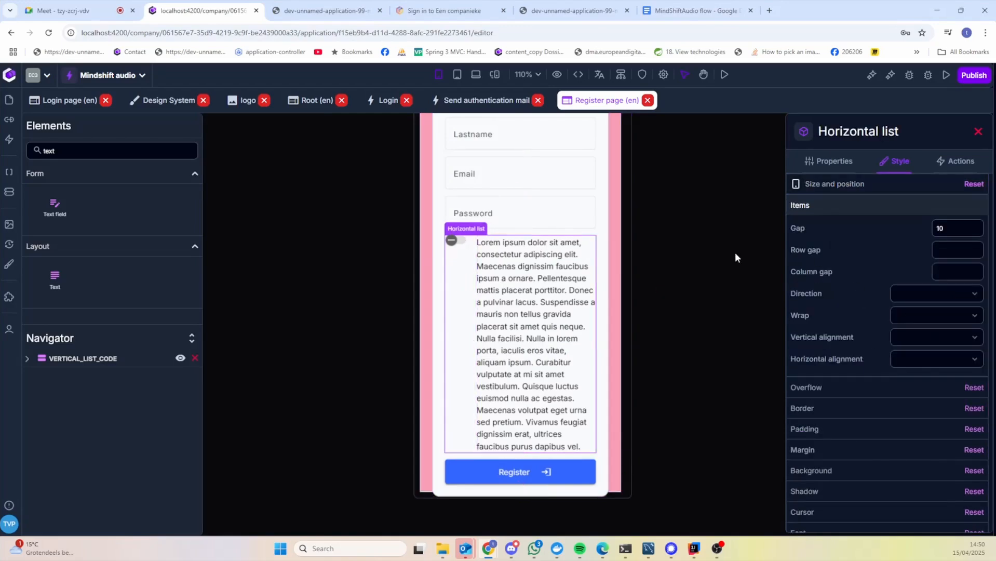
pyautogui.click(924, 341)
pyautogui.click(859, 340)
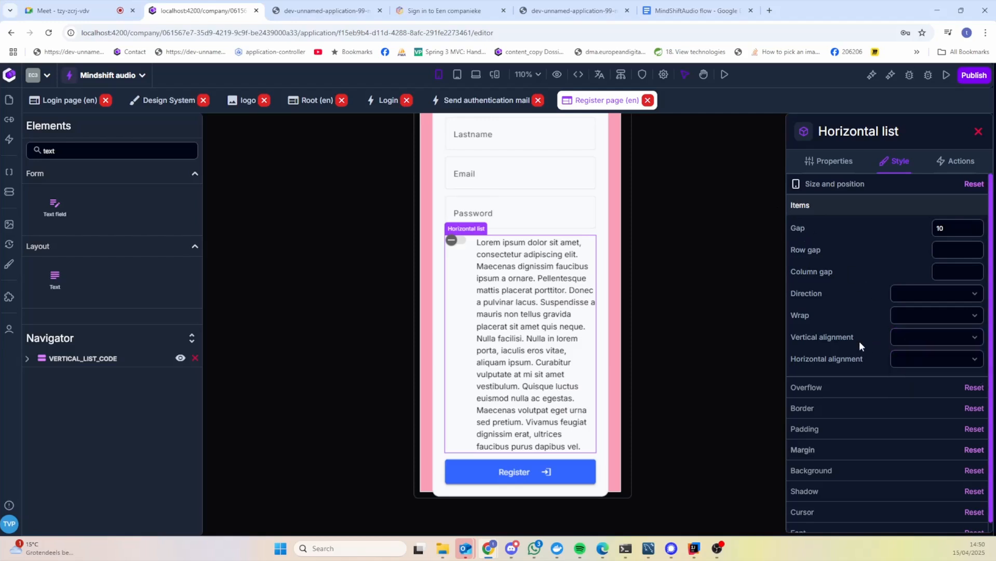
pyautogui.click(907, 342)
pyautogui.click(908, 362)
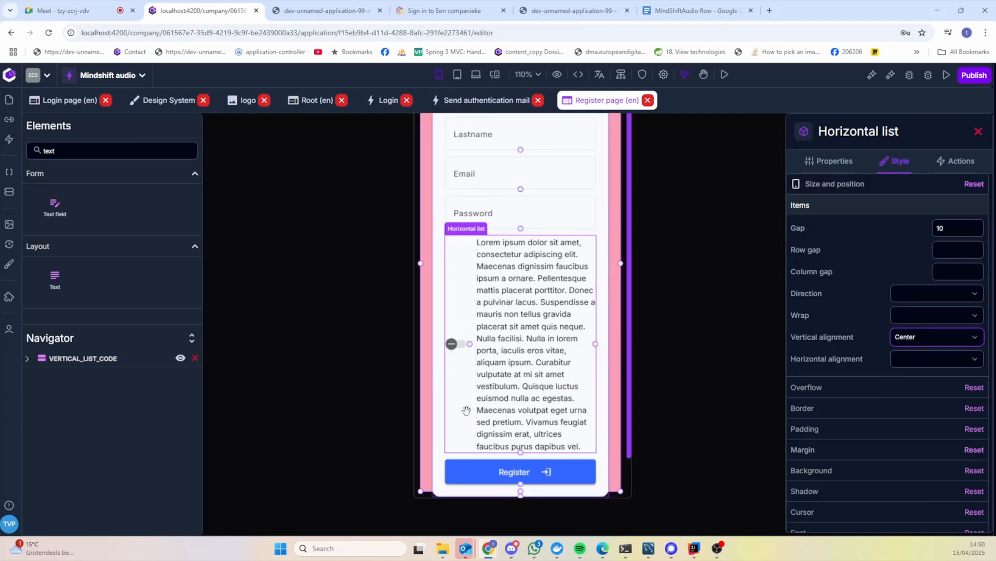
pyautogui.click(547, 305)
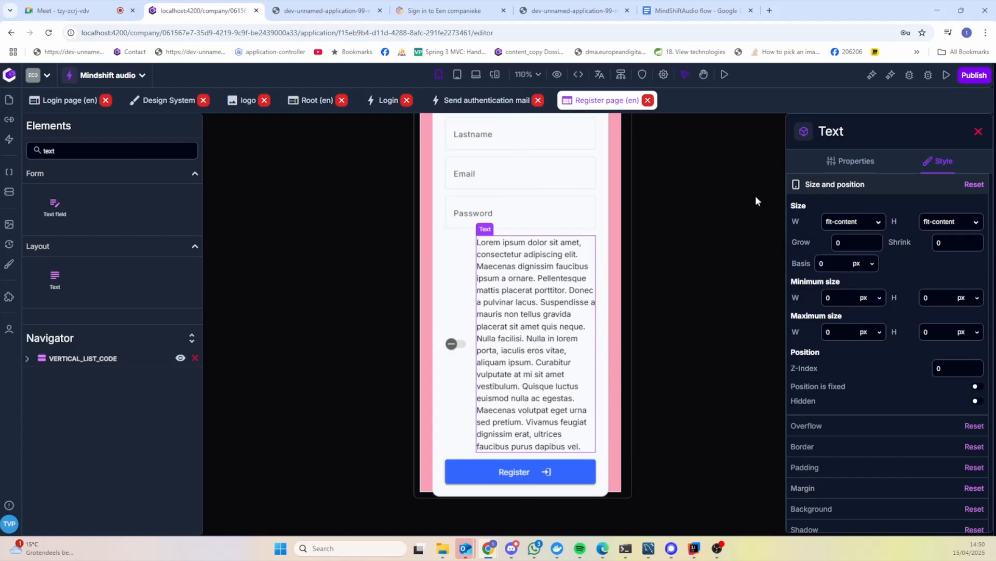
pyautogui.click(856, 161)
# Step: Replace the toggle's placeholder text with 'test 123'
pyautogui.click(908, 306)
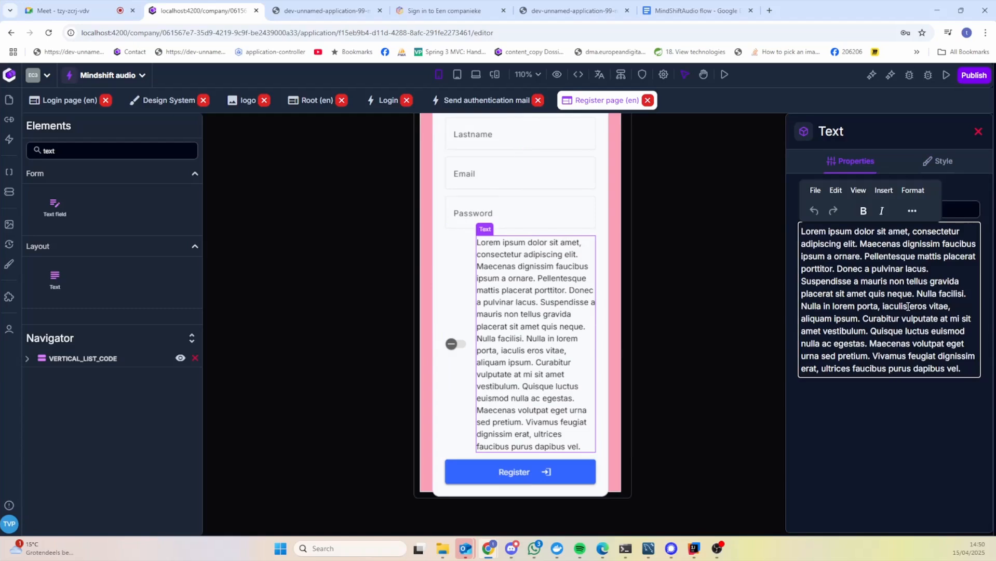
pyautogui.hotkey('ctrl', 'a')
pyautogui.press('BackSpace')
pyautogui.write('test 123')
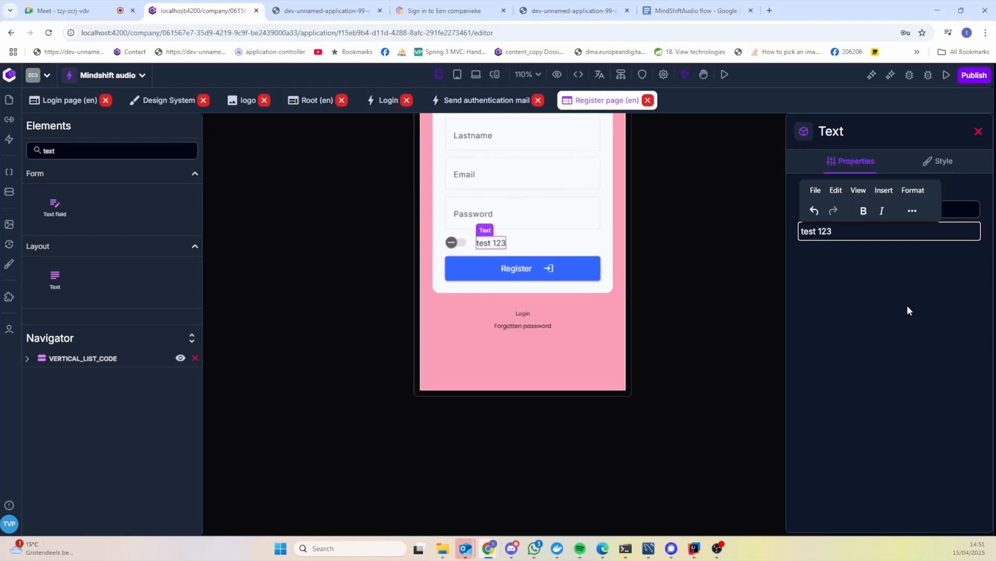
pyautogui.click(686, 3)
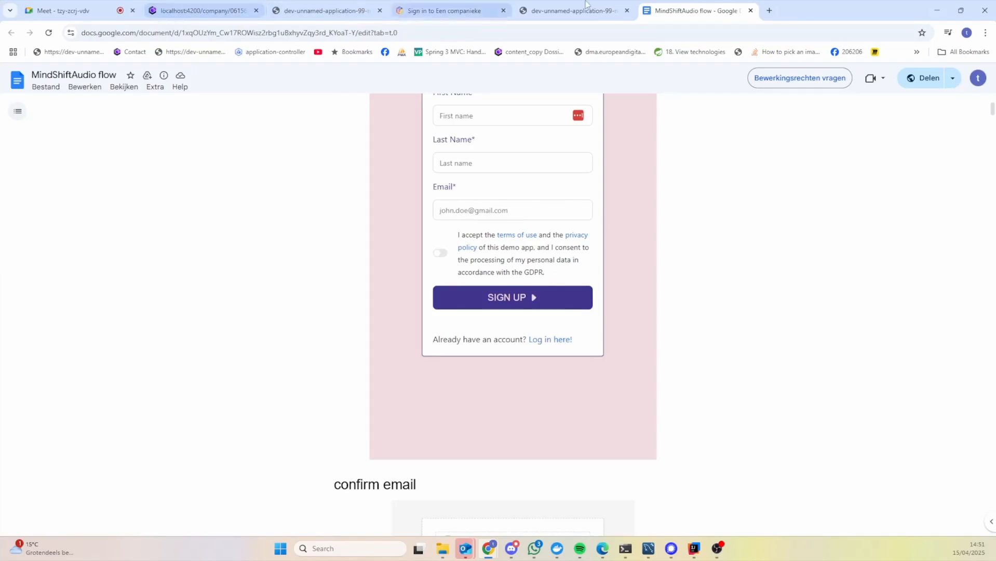
pyautogui.click(189, 10)
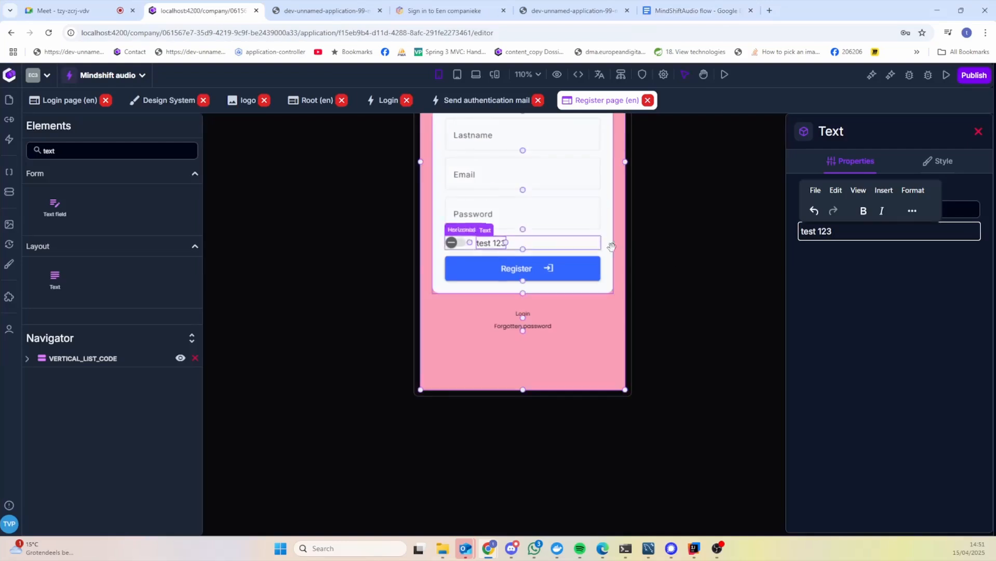
# Step: Extend the text to 'test 123qsdfs' with a second line 'sqdfqsdf'
pyautogui.click(913, 211)
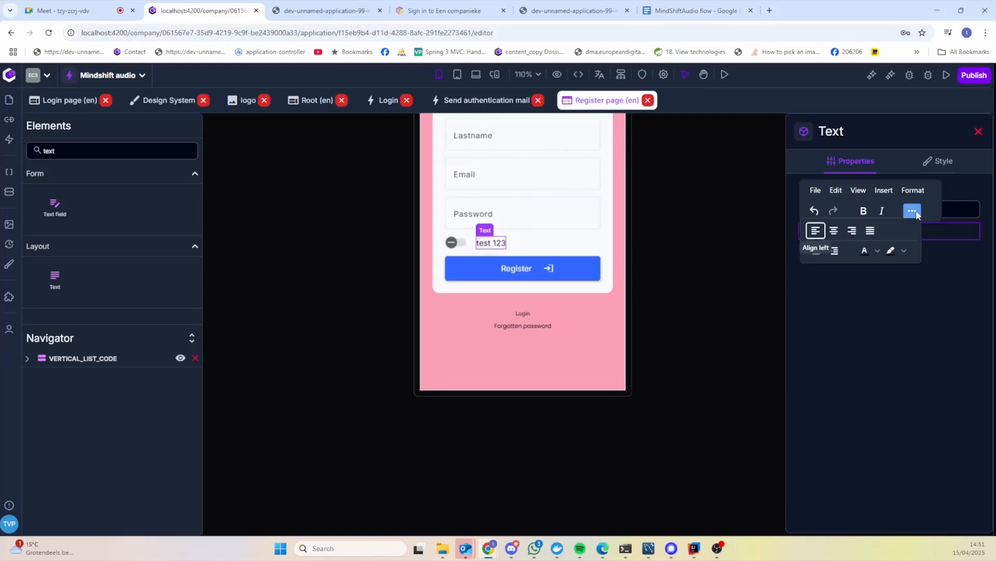
pyautogui.click(940, 289)
pyautogui.click(871, 235)
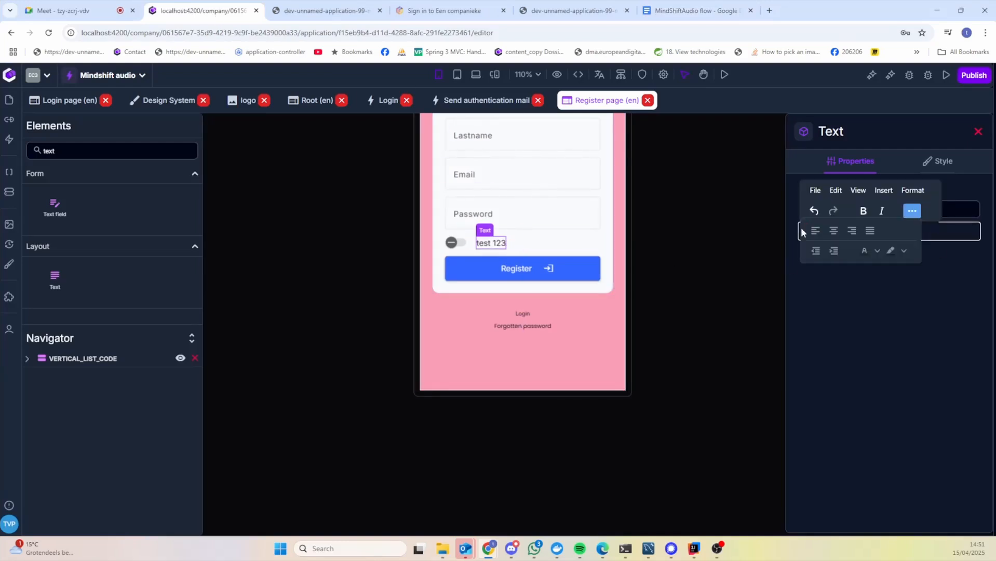
pyautogui.click(883, 190)
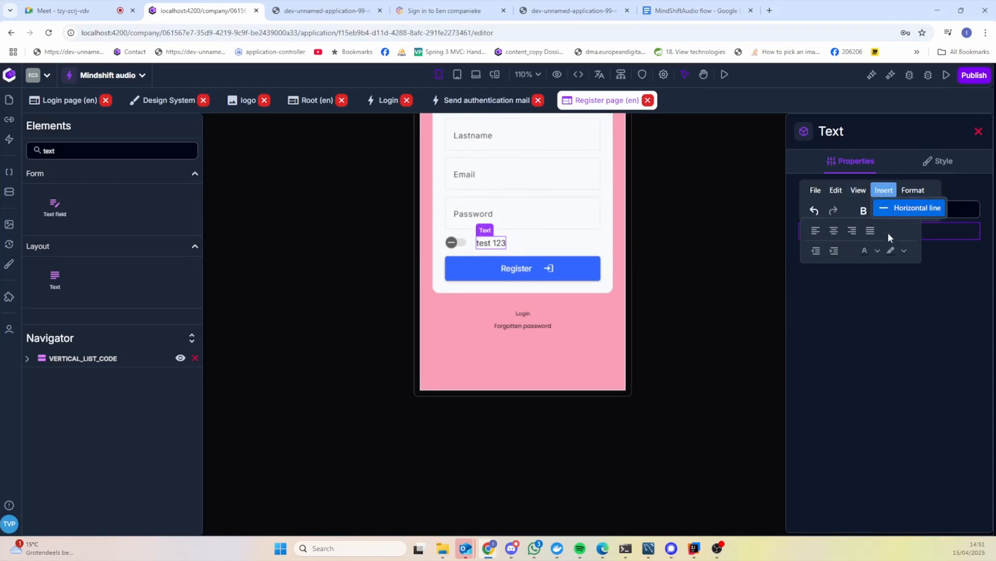
pyautogui.click(910, 296)
pyautogui.click(847, 230)
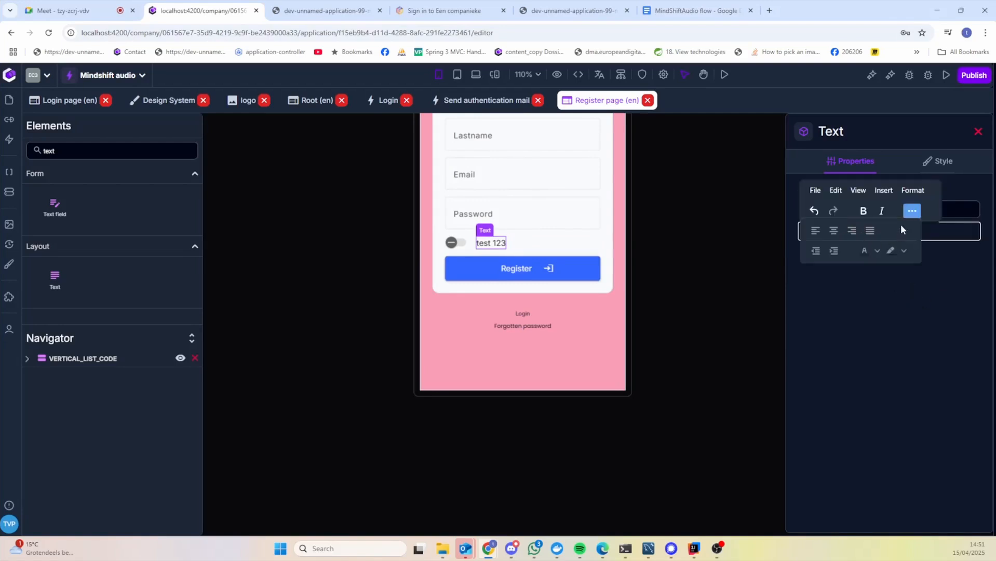
pyautogui.click(913, 211)
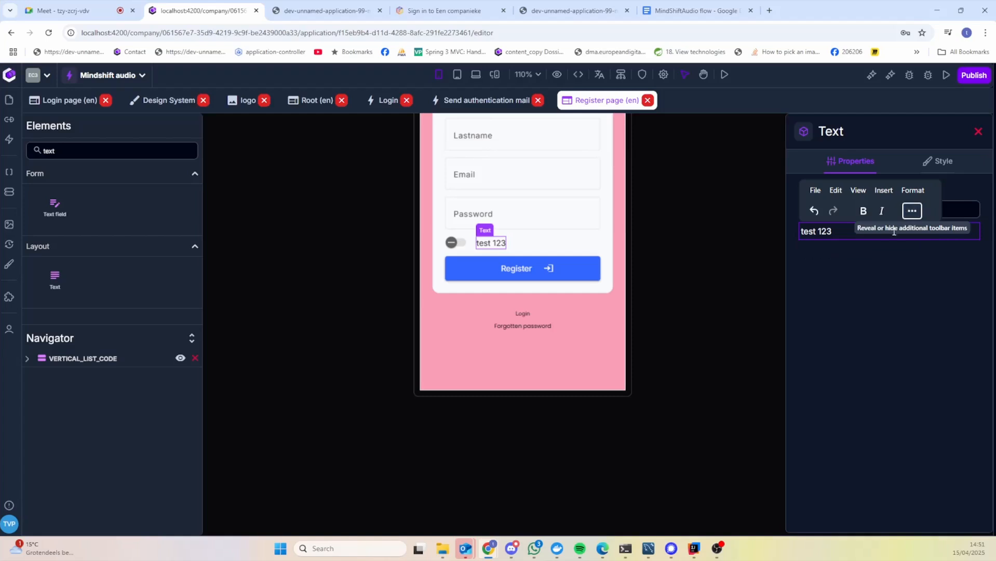
pyautogui.write('qsdfs')
pyautogui.press('Return')
pyautogui.write('sqdfqsdf')
pyautogui.press('Return')
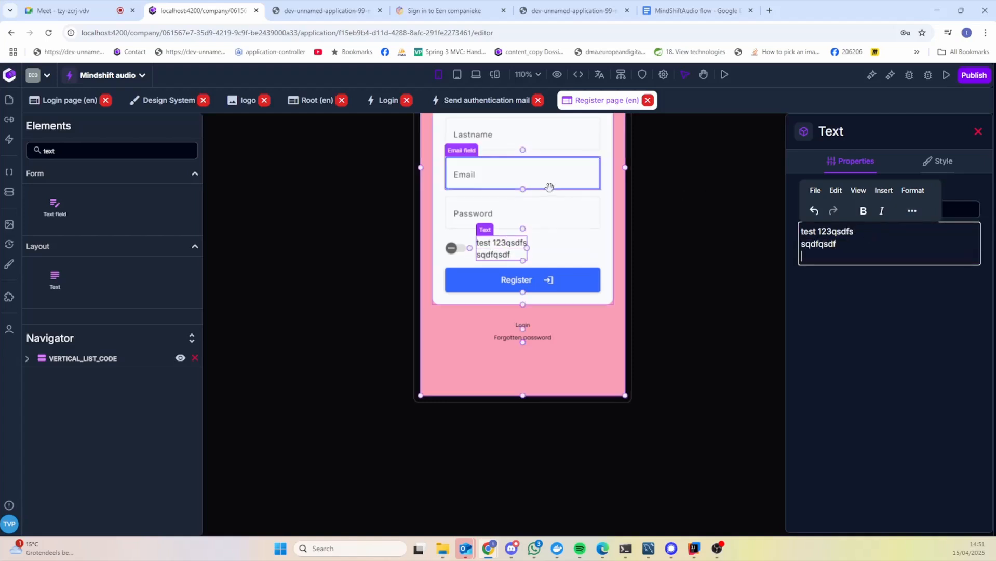
# Step: Set the terms text's font size to 10 px
pyautogui.click(941, 162)
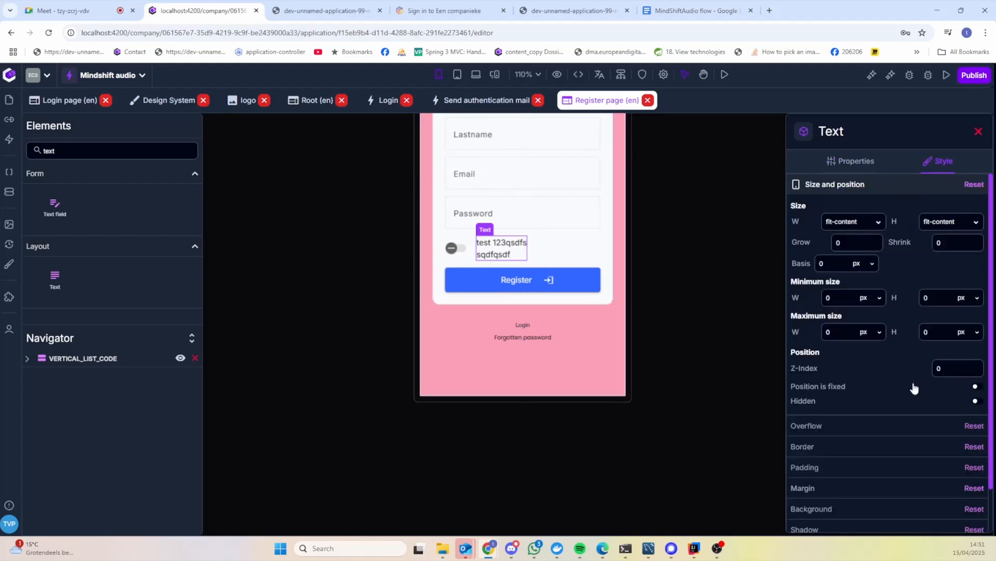
pyautogui.scroll(-1, 883, 441)
pyautogui.click(854, 522)
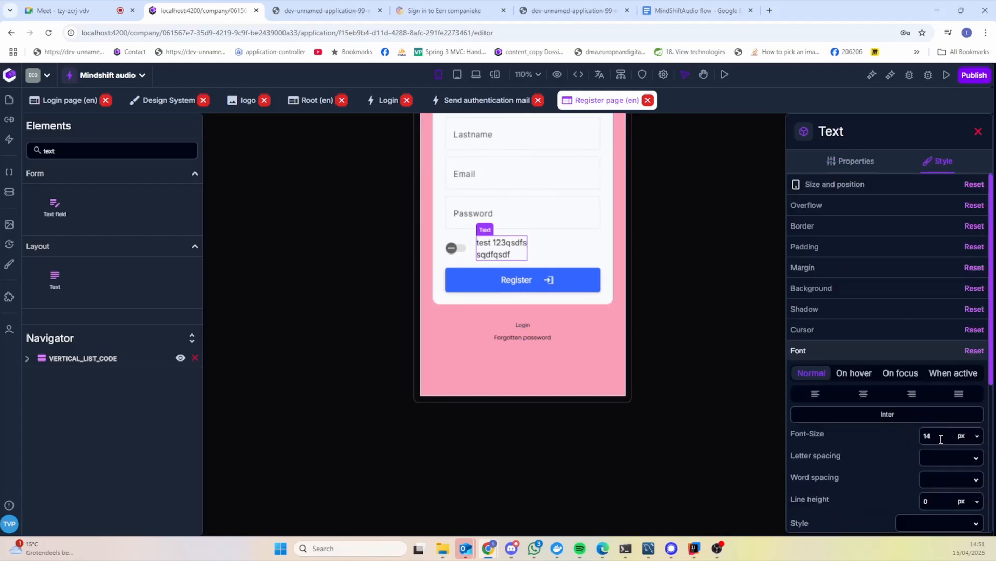
pyautogui.click(922, 437)
pyautogui.write('10')
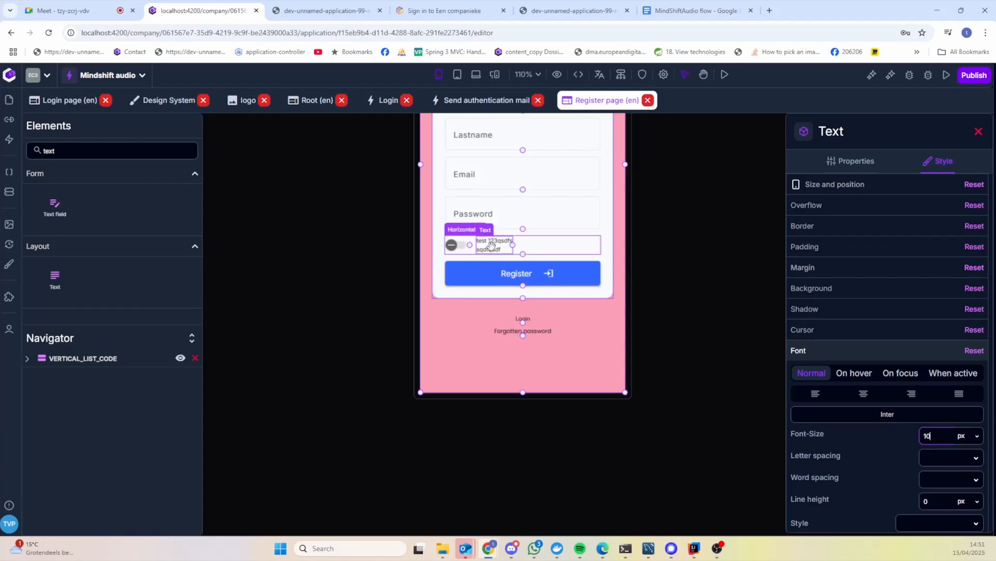
# Step: Switch the slide toggle on and deselect it
pyautogui.click(460, 250)
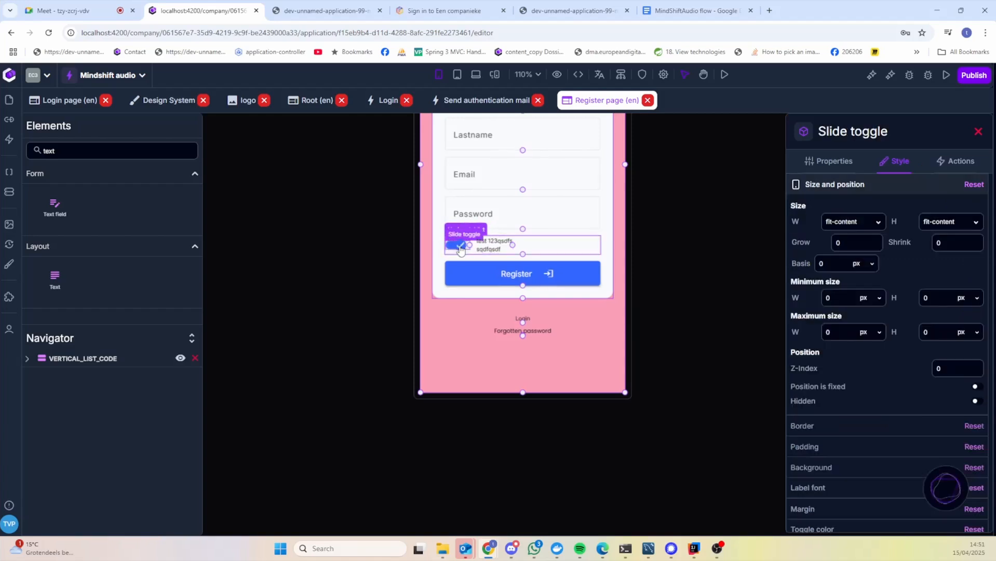
pyautogui.click(459, 250)
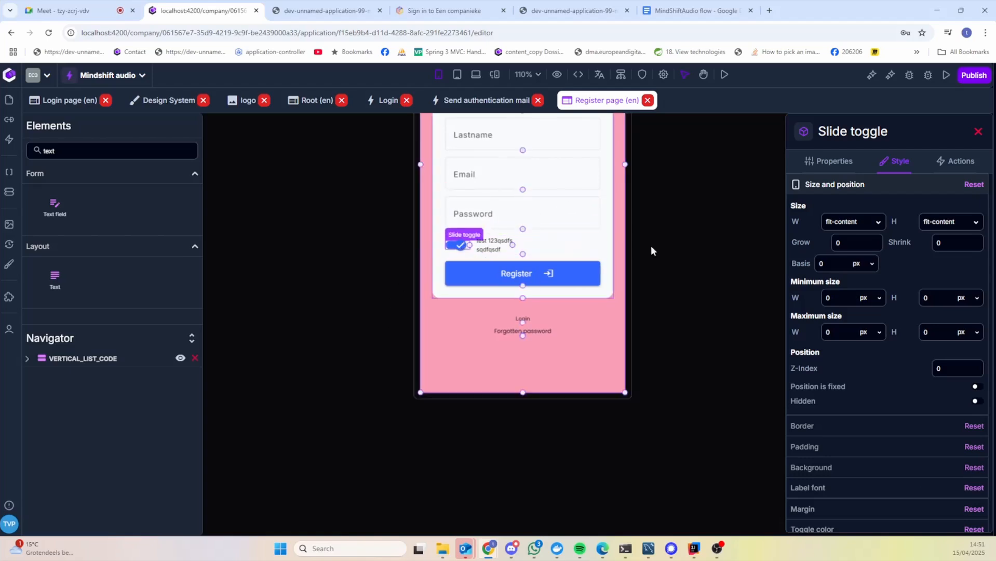
pyautogui.click(636, 276)
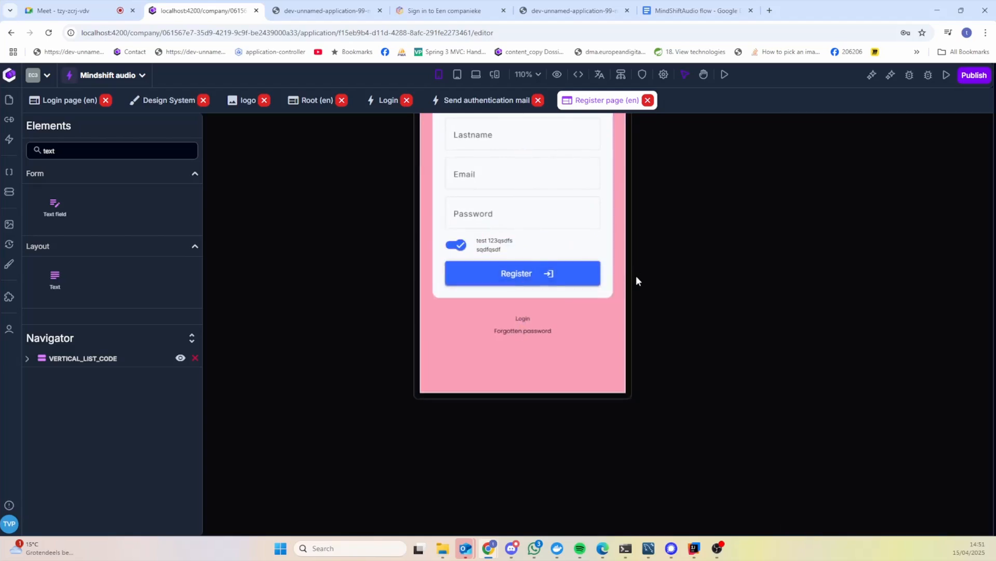
pyautogui.click(696, 10)
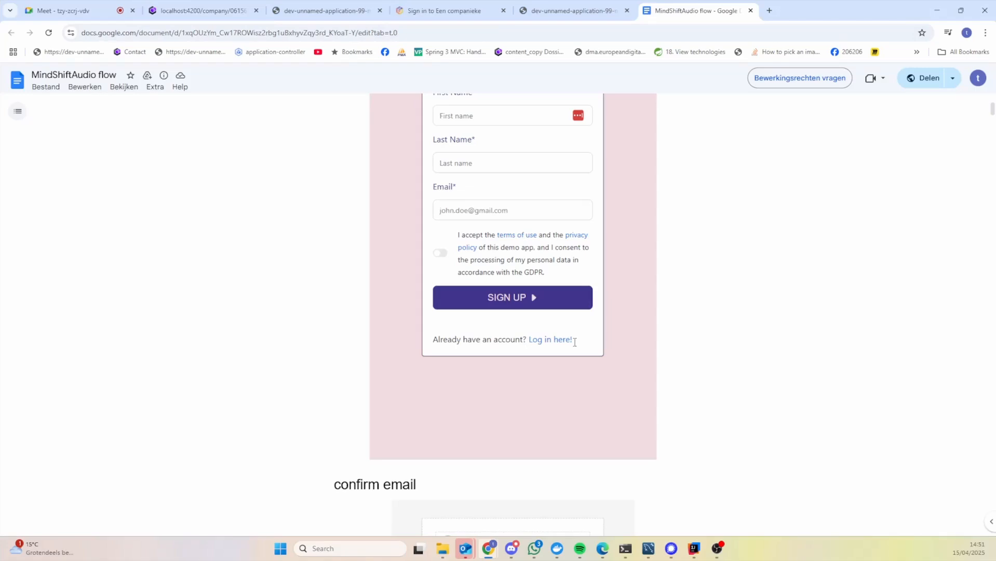
pyautogui.click(204, 10)
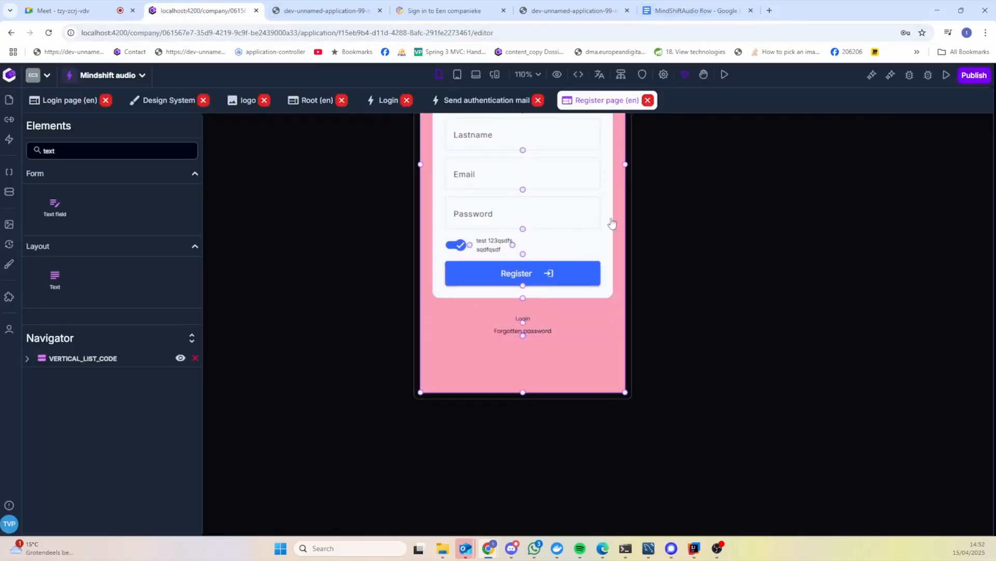
pyautogui.click(696, 11)
pyautogui.scroll(3, 461, 373)
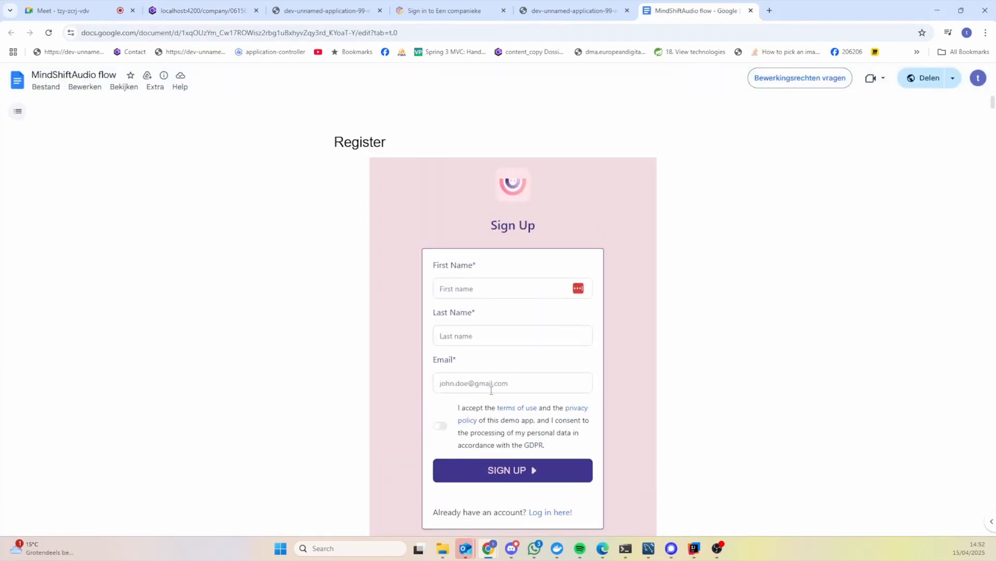
pyautogui.click(204, 10)
pyautogui.scroll(3, 707, 269)
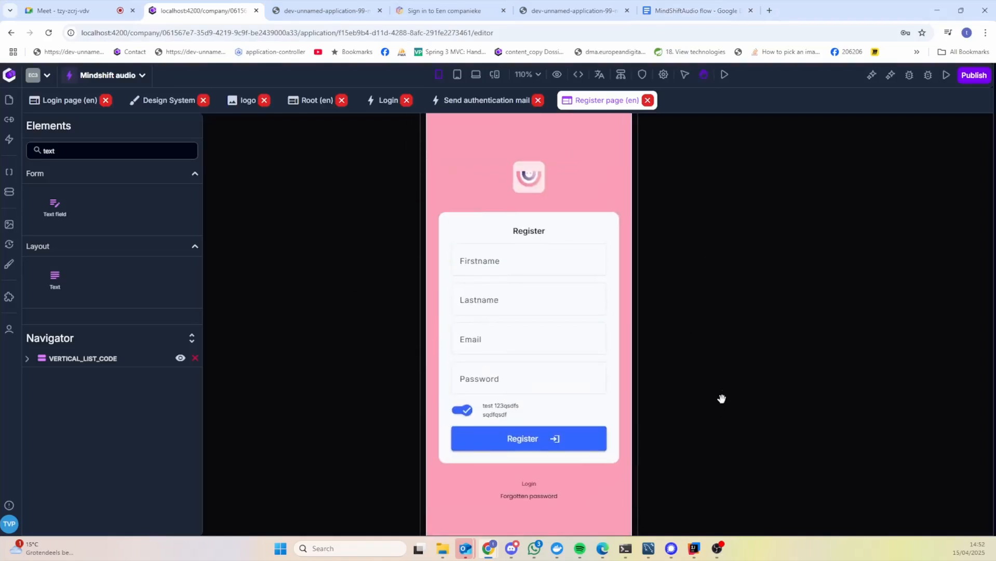
# Step: Give the Firstname input the code FIRSTNAME_INPUT and the Lastname input a last-name code
pyautogui.click(547, 271)
pyautogui.moveTo(871, 213); pyautogui.dragTo(782, 205)
pyautogui.write('FIN')
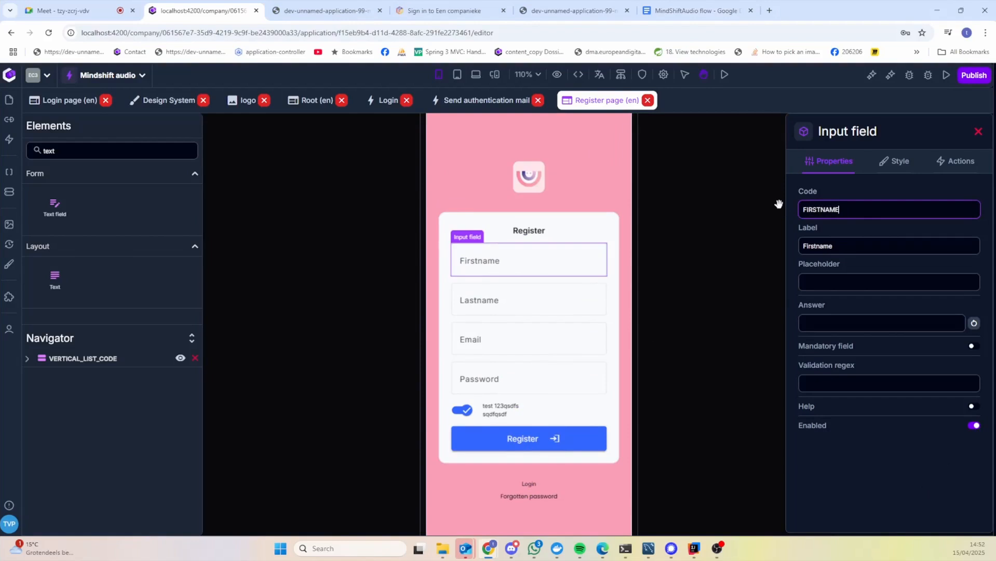
pyautogui.click(528, 299)
pyautogui.doubleClick(859, 213)
pyautogui.write('LA')
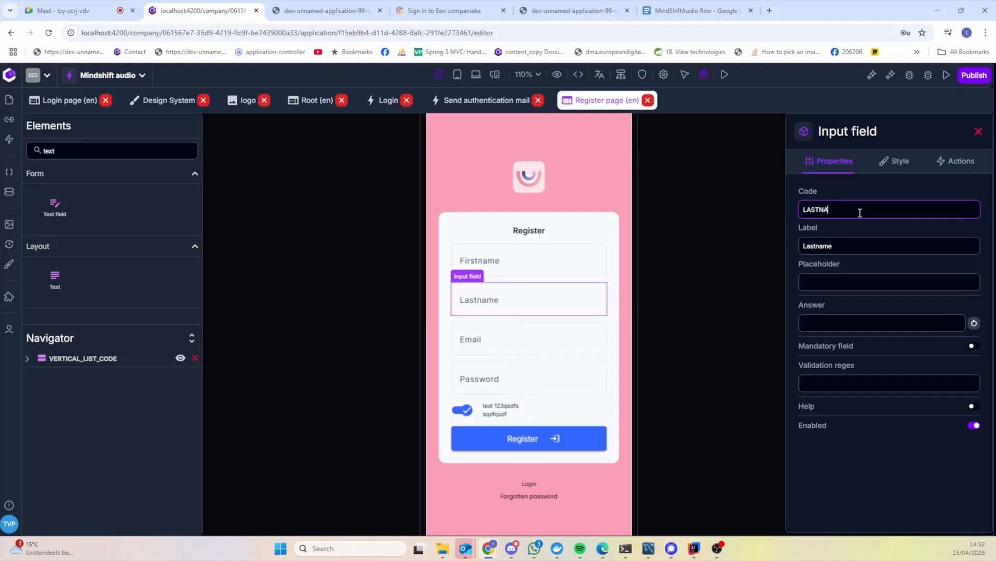
pyautogui.click(580, 253)
pyautogui.write('_INPUT')
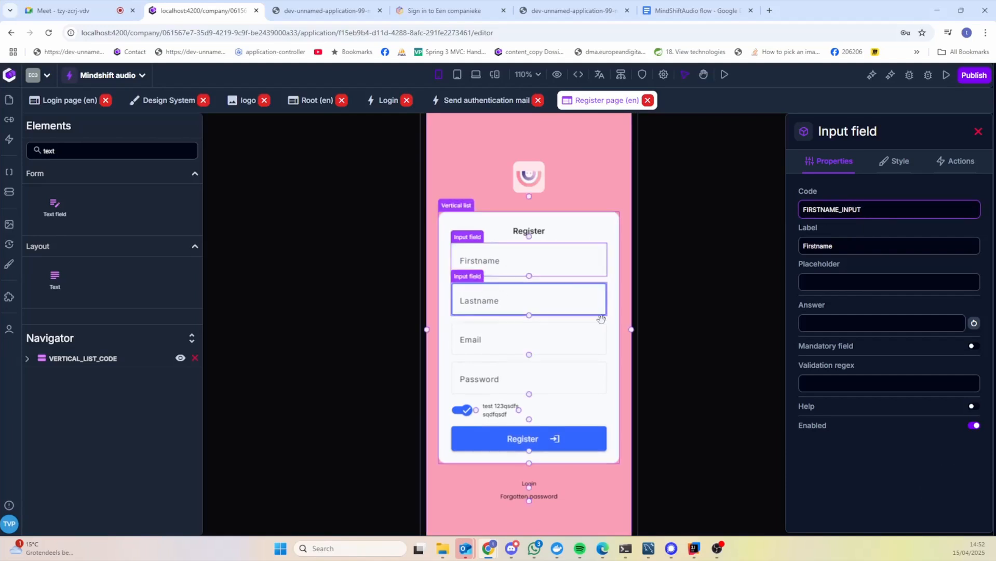
# Step: Set the Email and Password input codes to EMAIL_INPUT and PASSWORD_INPUT
pyautogui.click(582, 338)
pyautogui.doubleClick(878, 208)
pyautogui.write('EMAIL_INPUT')
pyautogui.click(563, 371)
pyautogui.click(906, 209)
pyautogui.doubleClick(905, 209)
pyautogui.write('PASSWORD_INPUT')
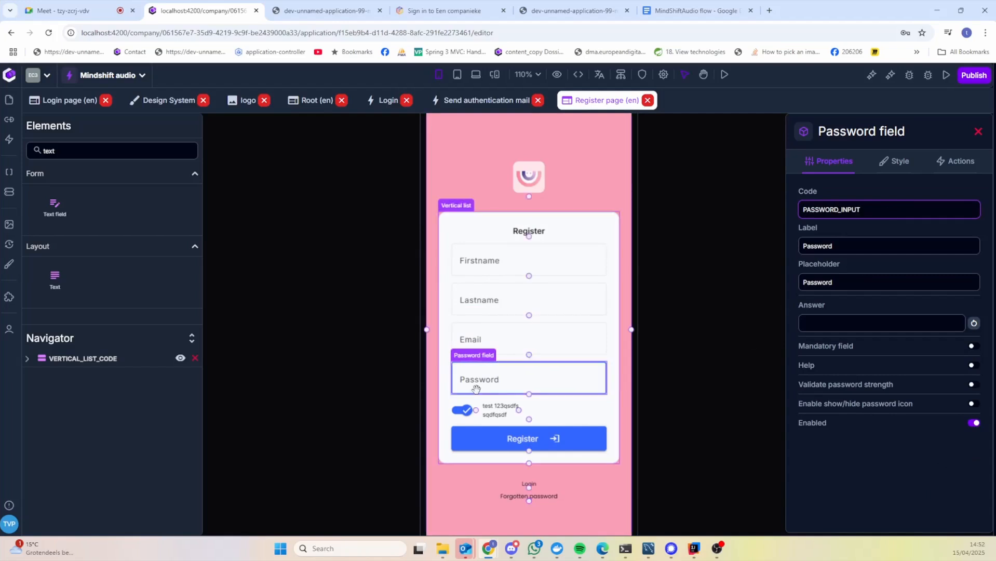
# Step: Set the slide toggle's code to TERMS_TOGGLE and deselect it
pyautogui.click(464, 411)
pyautogui.moveTo(903, 210); pyautogui.dragTo(726, 206)
pyautogui.write('TERMS_TOGGLE')
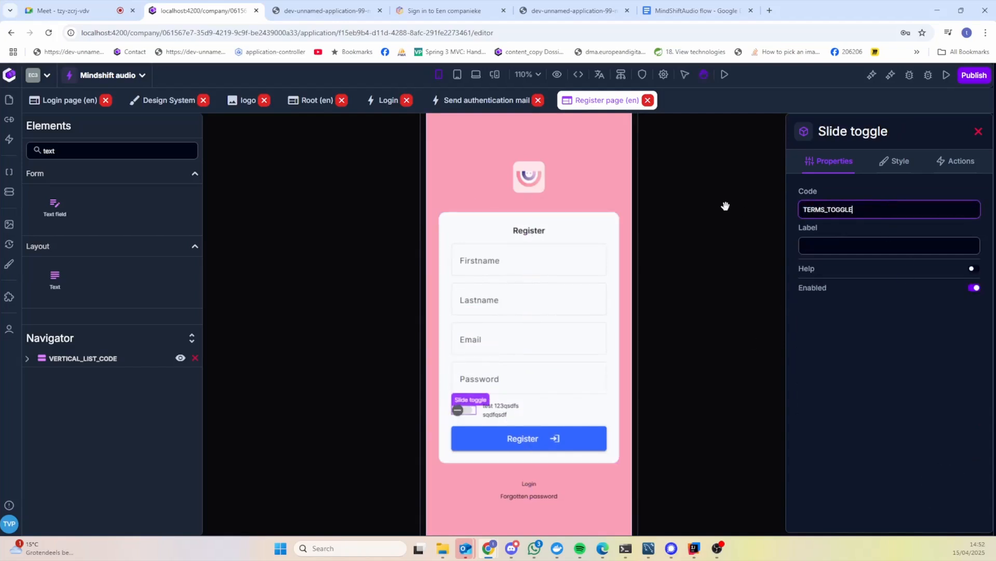
pyautogui.click(651, 274)
pyautogui.scroll(-2, 722, 358)
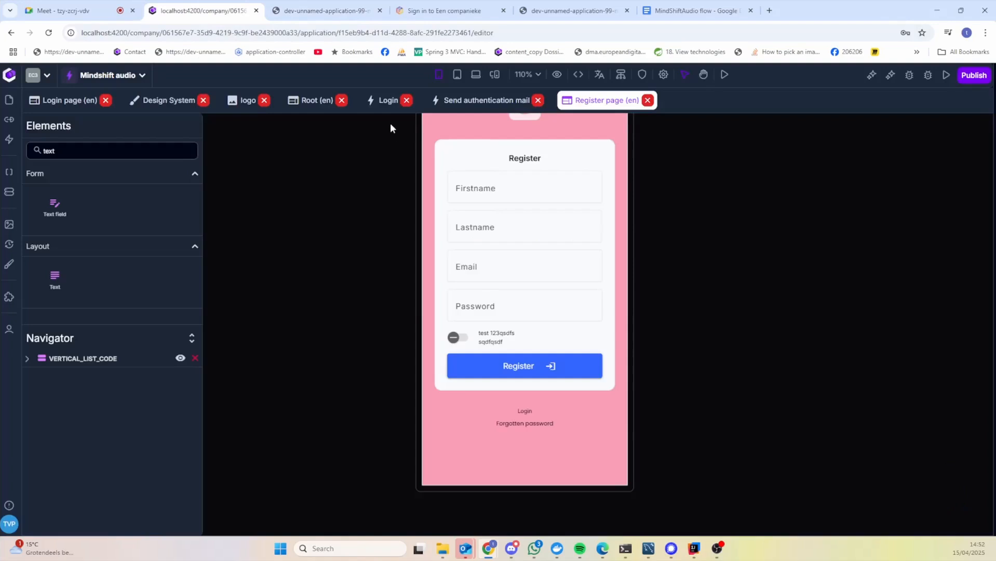
# Step: On the Login page, add an on-click action to the Register link and open it for editing
pyautogui.click(388, 100)
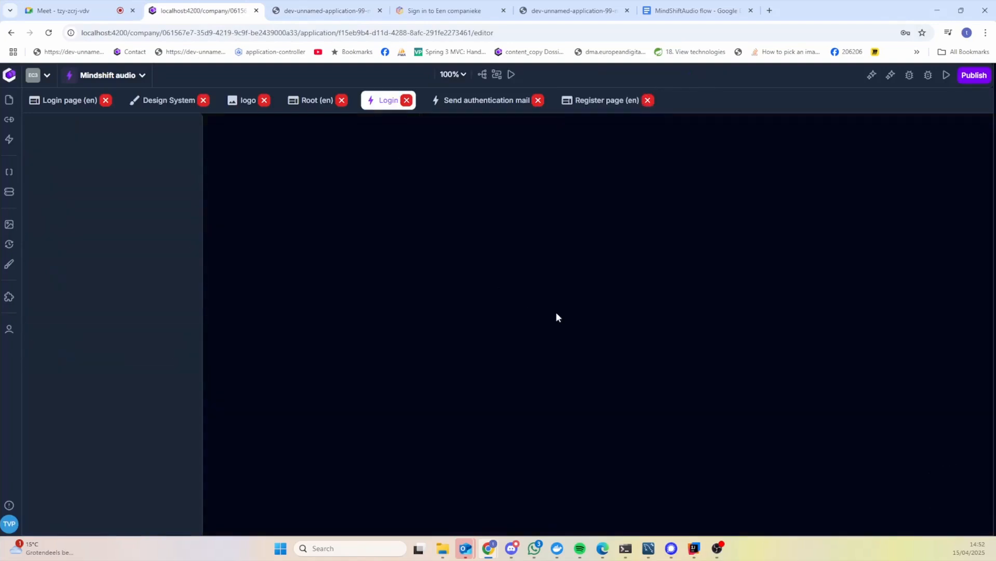
pyautogui.click(70, 100)
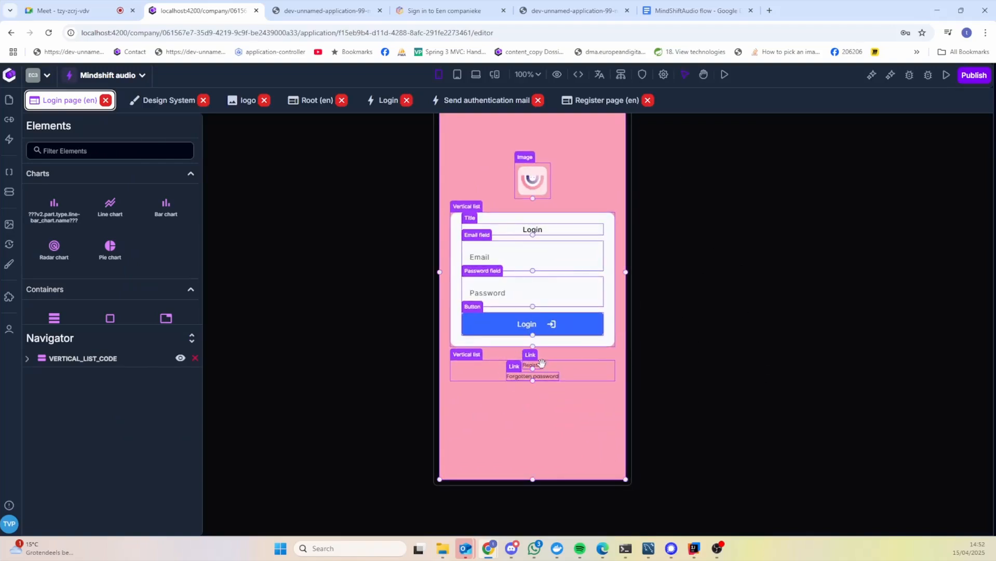
pyautogui.click(541, 362)
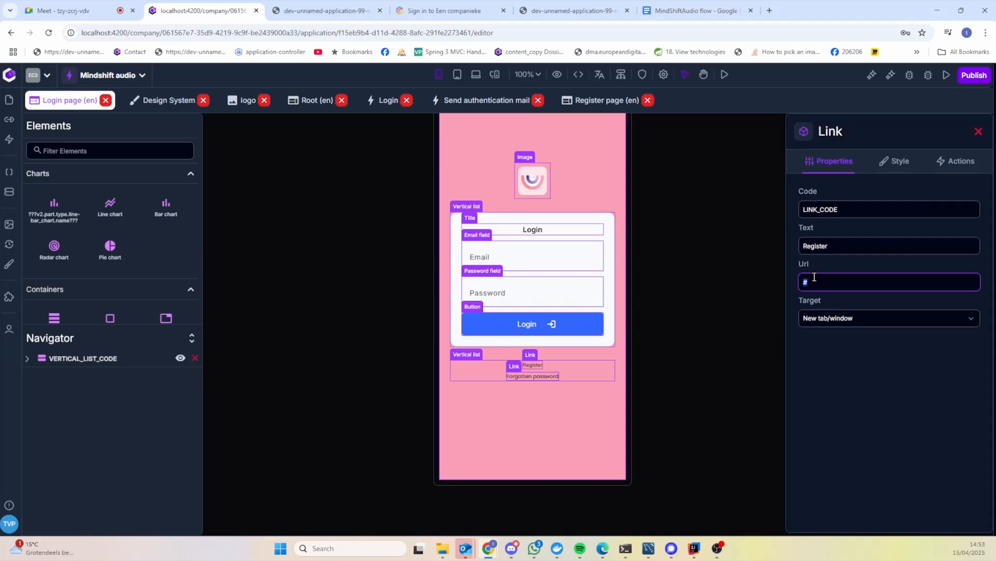
pyautogui.click(954, 163)
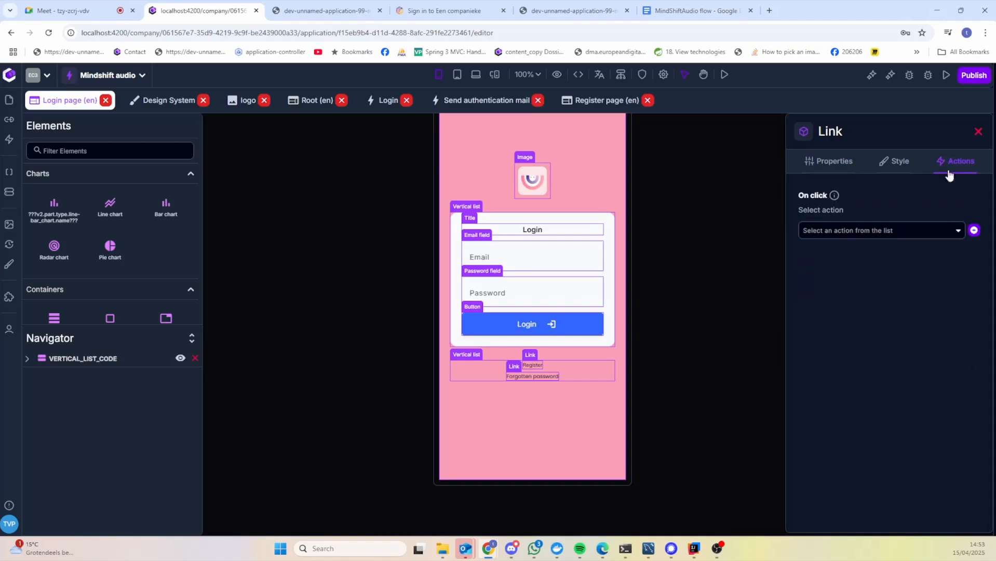
pyautogui.moveTo(810, 193); pyautogui.dragTo(850, 196)
pyautogui.click(974, 230)
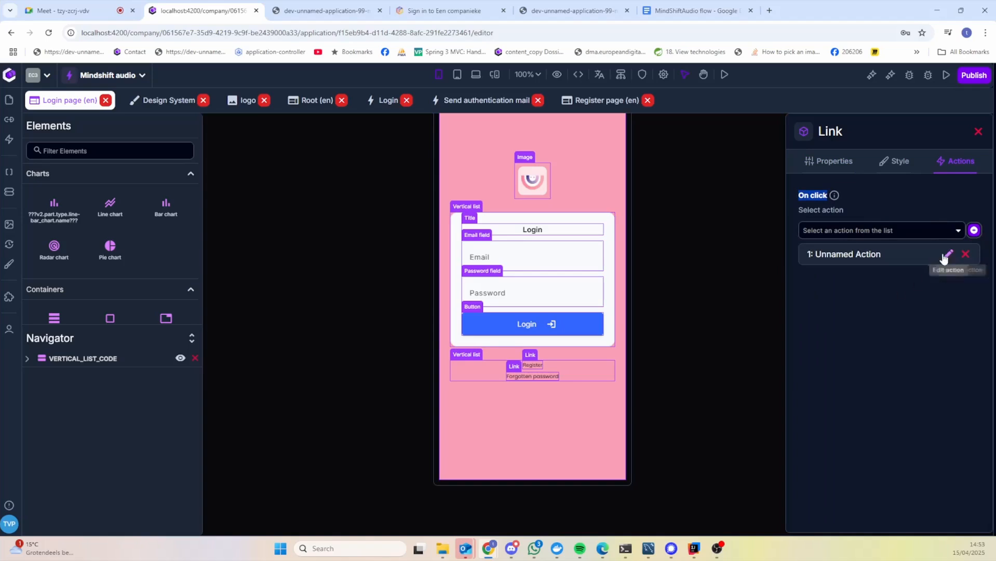
pyautogui.click(943, 255)
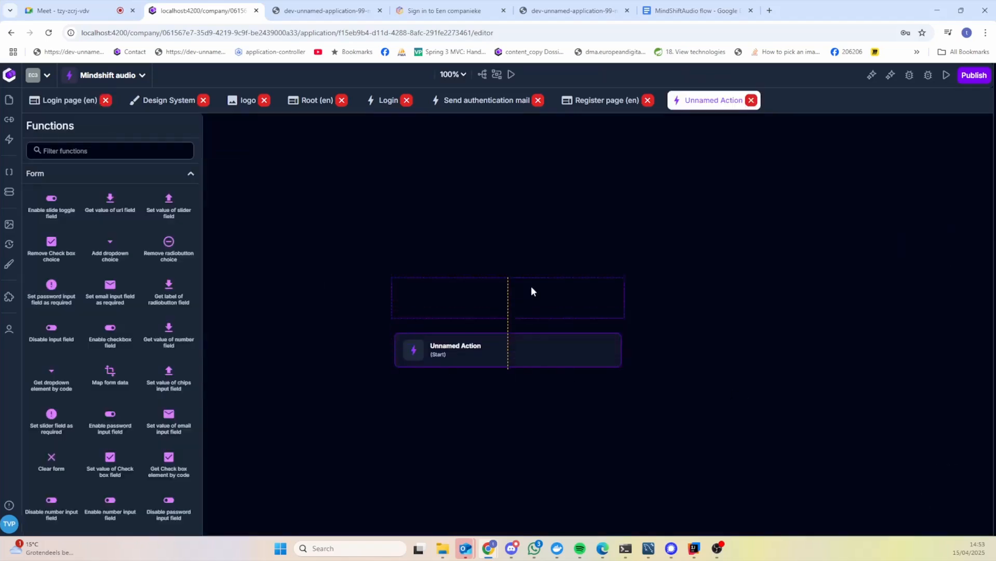
# Step: Rename the action's start node to 'GOTO registration page'
pyautogui.click(531, 286)
pyautogui.click(794, 157)
pyautogui.click(826, 197)
pyautogui.hotkey('ctrl', 'a')
pyautogui.write('GOTO')
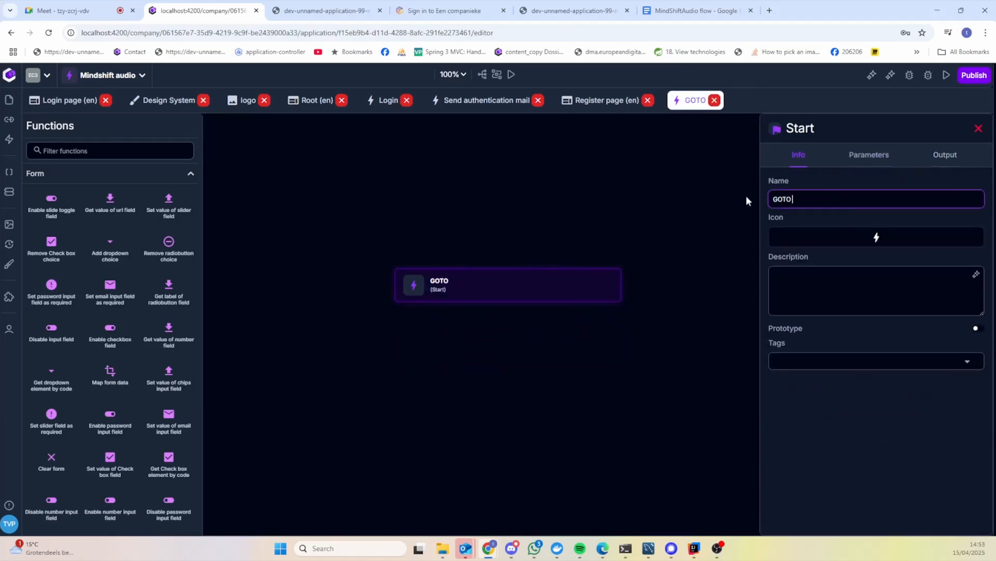
pyautogui.write(' regi')
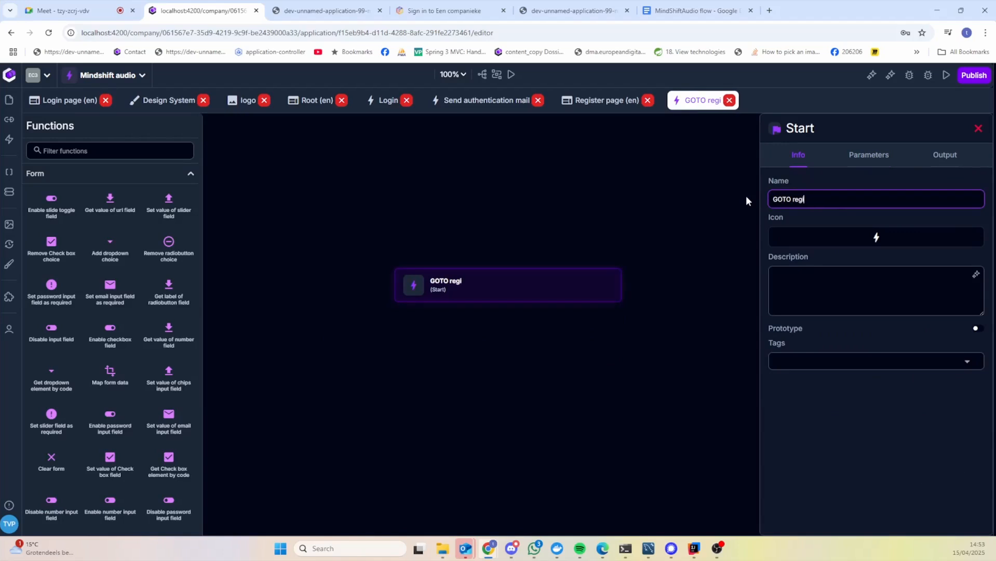
pyautogui.write('stration page')
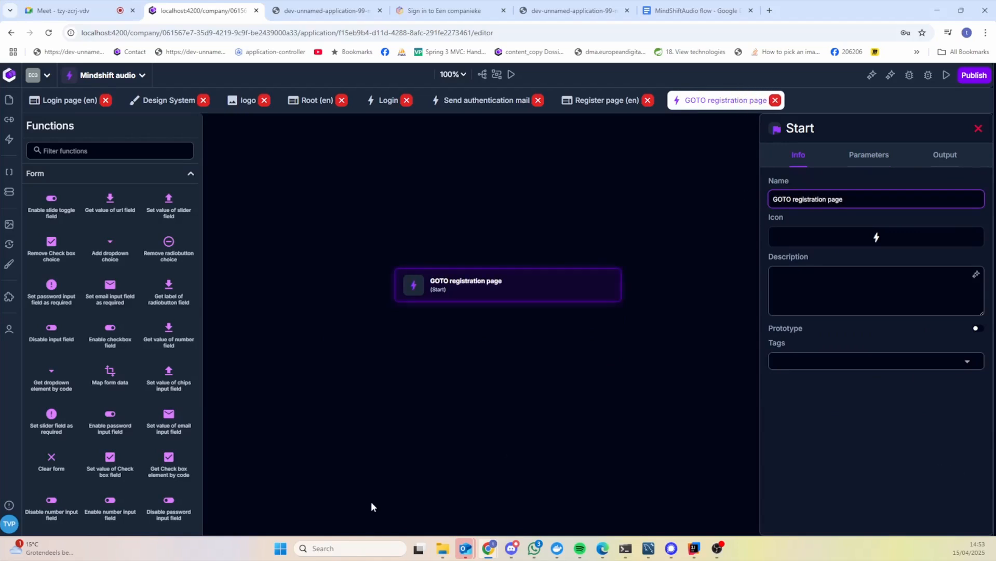
# Step: Search functions for 'rout', add a Route to page step, and connect Start to it
pyautogui.click(100, 151)
pyautogui.write('reou')
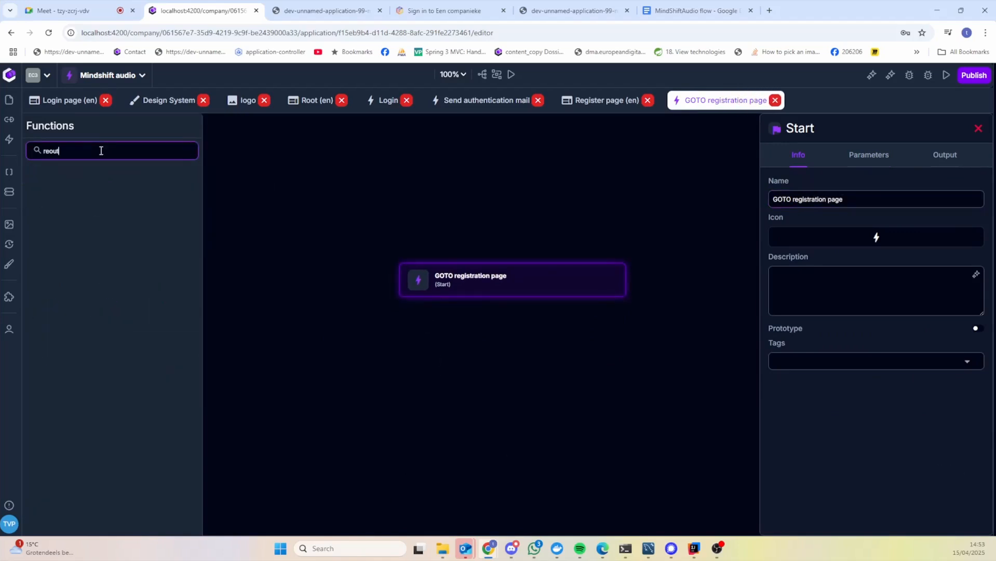
pyautogui.press('BackSpace')
pyautogui.press('BackSpace')
pyautogui.press('BackSpace')
pyautogui.write('out')
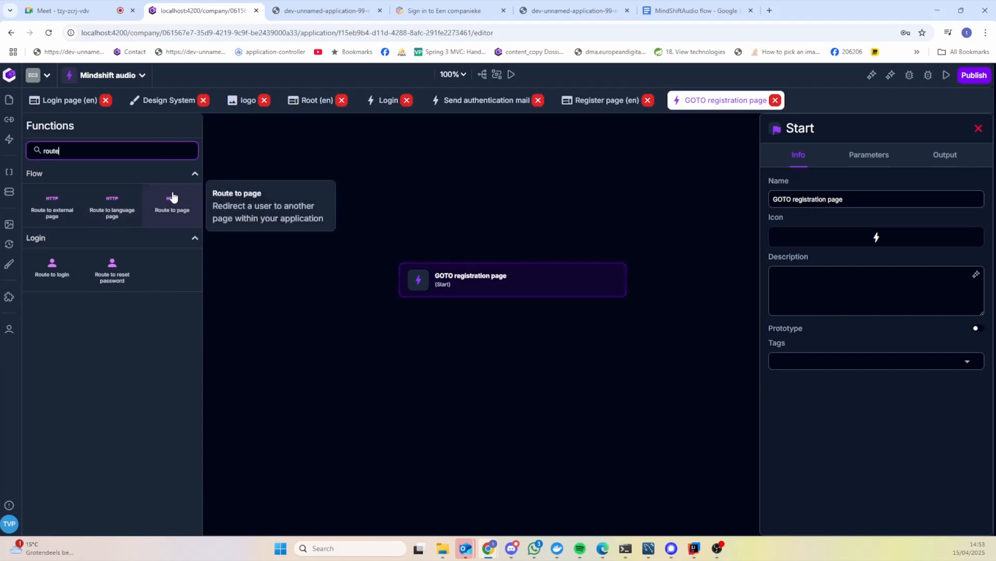
pyautogui.moveTo(172, 201); pyautogui.dragTo(487, 360)
pyautogui.moveTo(512, 297); pyautogui.dragTo(513, 351)
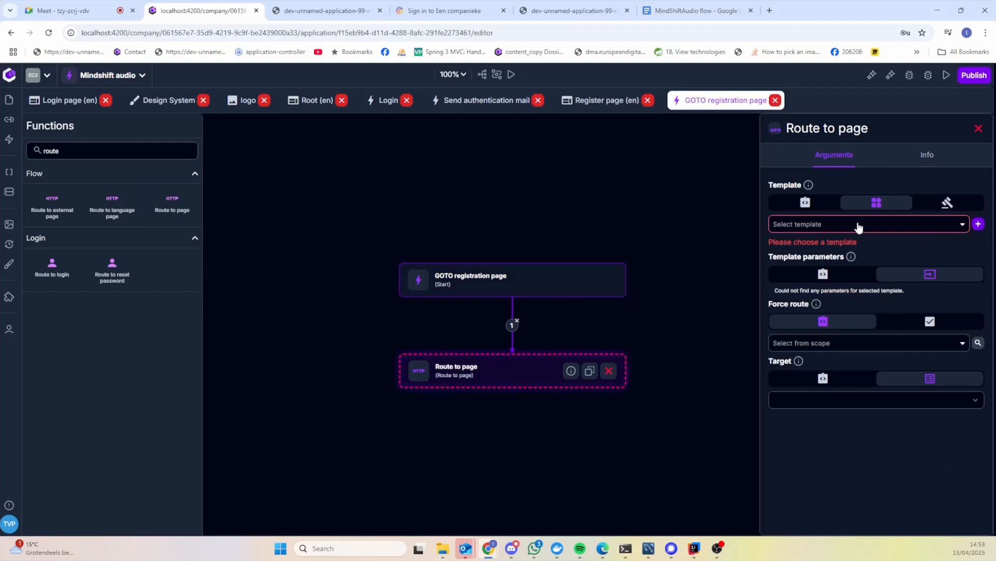
# Step: Set the Route to page step's template to Register page (en)
pyautogui.click(857, 224)
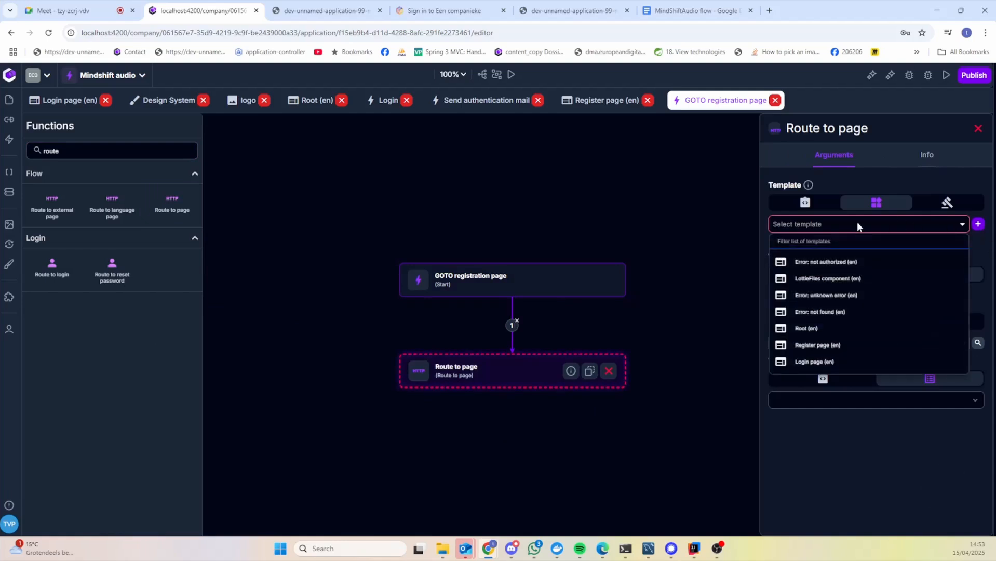
pyautogui.click(849, 345)
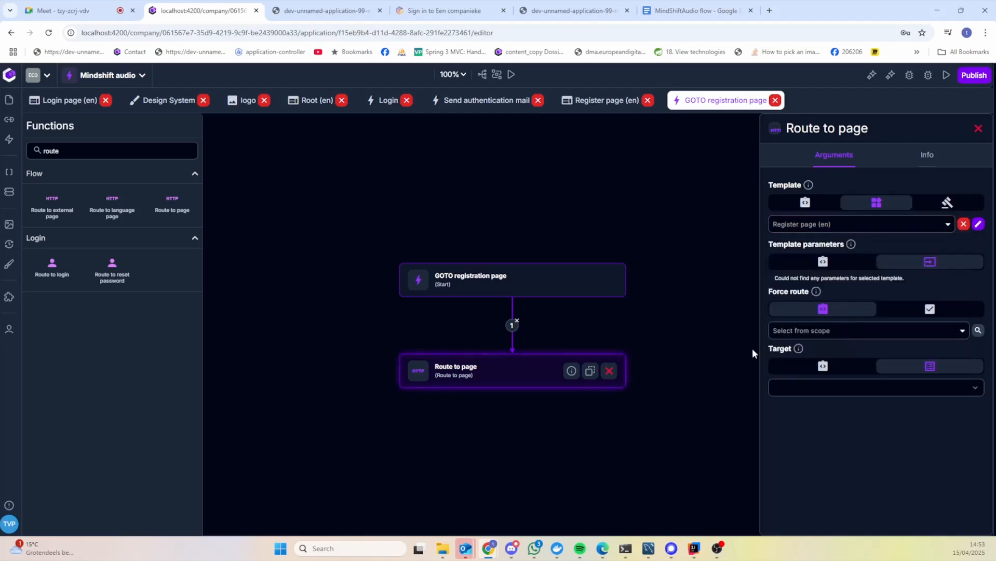
pyautogui.moveTo(592, 421); pyautogui.dragTo(594, 395)
pyautogui.moveTo(493, 358)
pyautogui.mouseDown()
pyautogui.moveTo(493, 383)
pyautogui.moveTo(493, 339)
pyautogui.mouseUp()
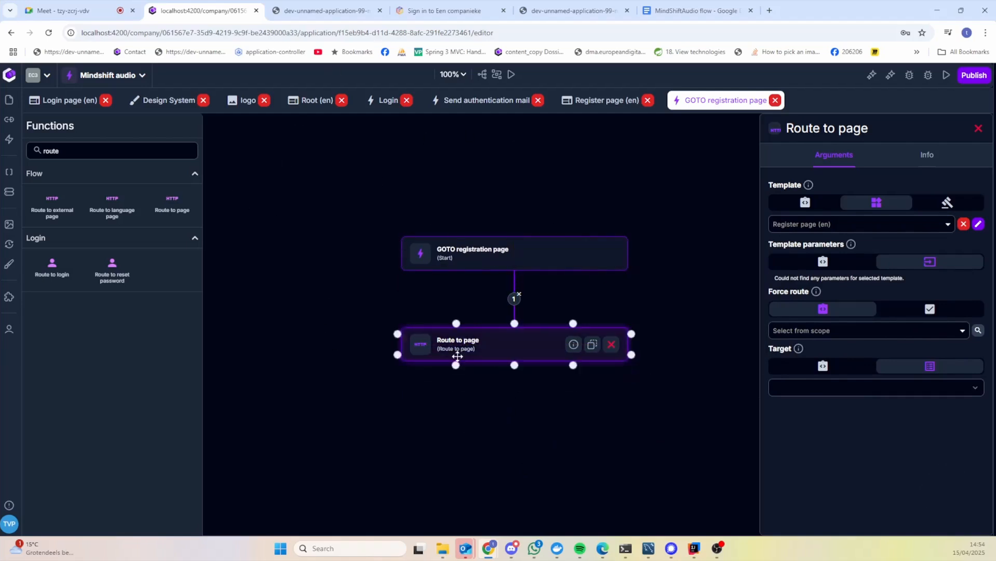
# Step: Open a new Incognito window at a smaller size
pyautogui.click(321, 6)
pyautogui.click(215, 8)
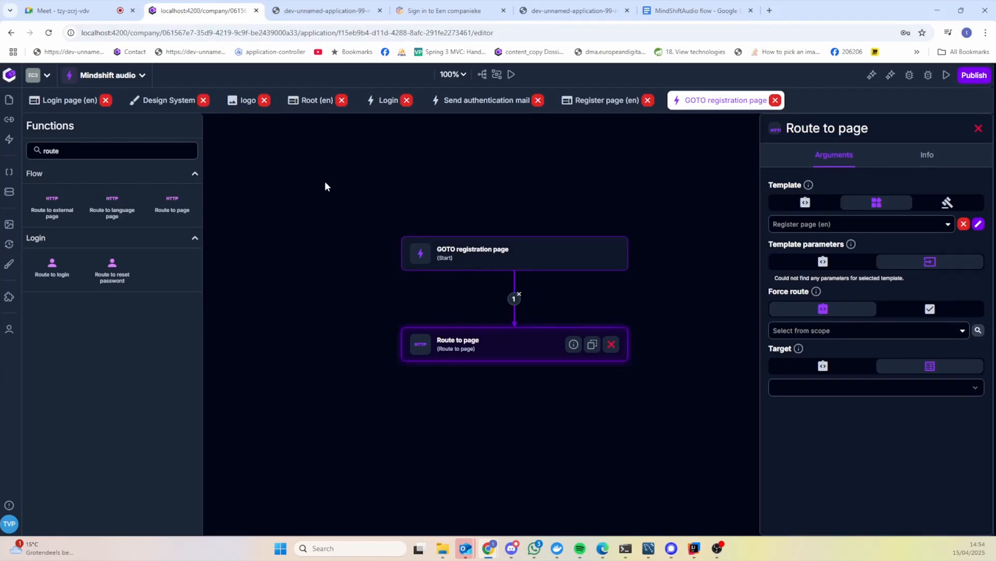
pyautogui.hotkey('ctrl', 'shift', 'n')
pyautogui.moveTo(430, 19); pyautogui.dragTo(482, 123)
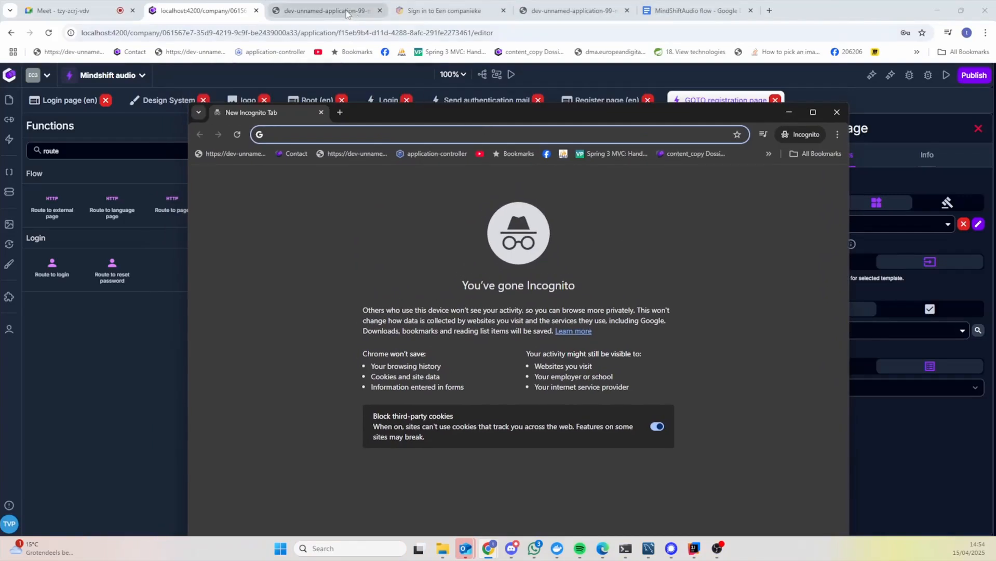
# Step: Load the deployed app's URL in the Incognito window
pyautogui.click(330, 74)
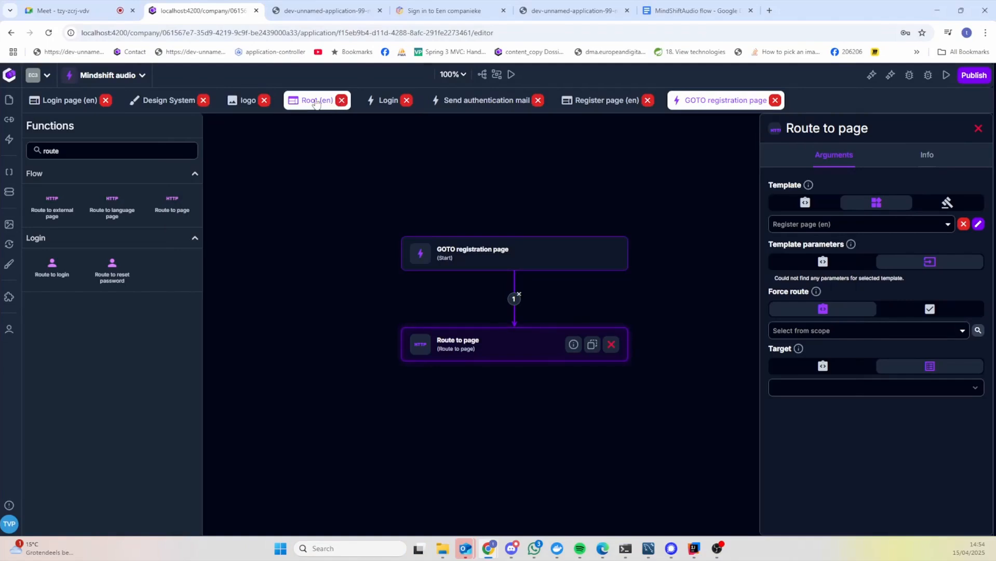
pyautogui.click(324, 10)
pyautogui.click(328, 33)
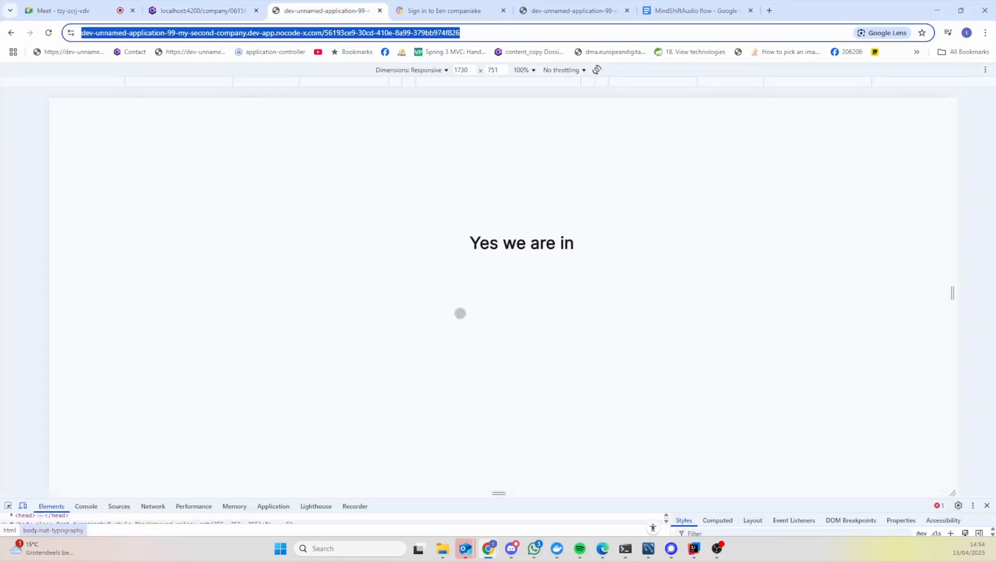
pyautogui.hotkey('ctrl', 'shift', 'n')
pyautogui.write('https://dev-unnamed-application-99-my-second-company.dev-app.nocode-x.com/56193ce9-30cd-410e-8a99-379bb974f826')
pyautogui.press('Return')
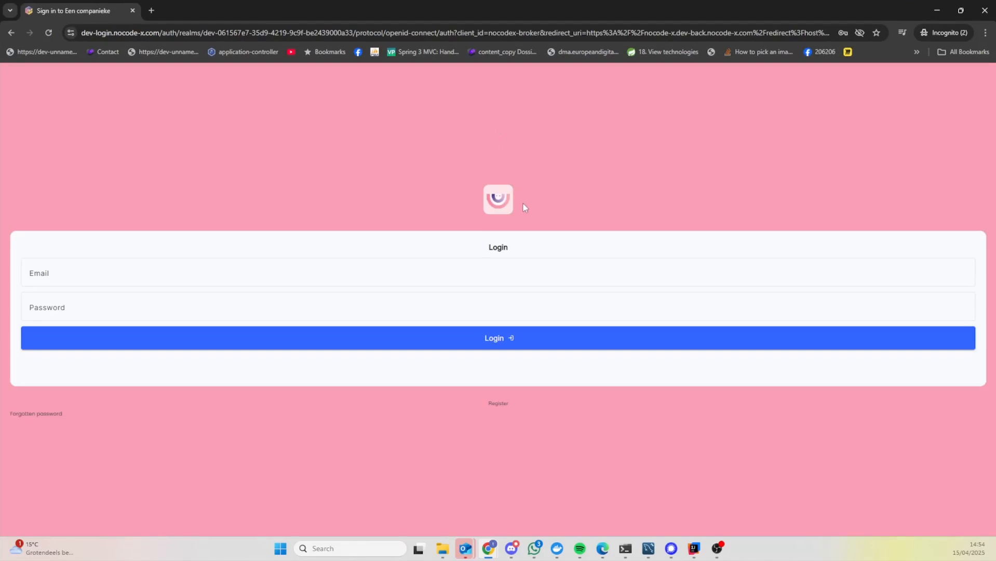
# Step: Inspect the app at a 402 px phone width and follow the login page's Register link
pyautogui.rightClick(554, 129)
pyautogui.click(598, 342)
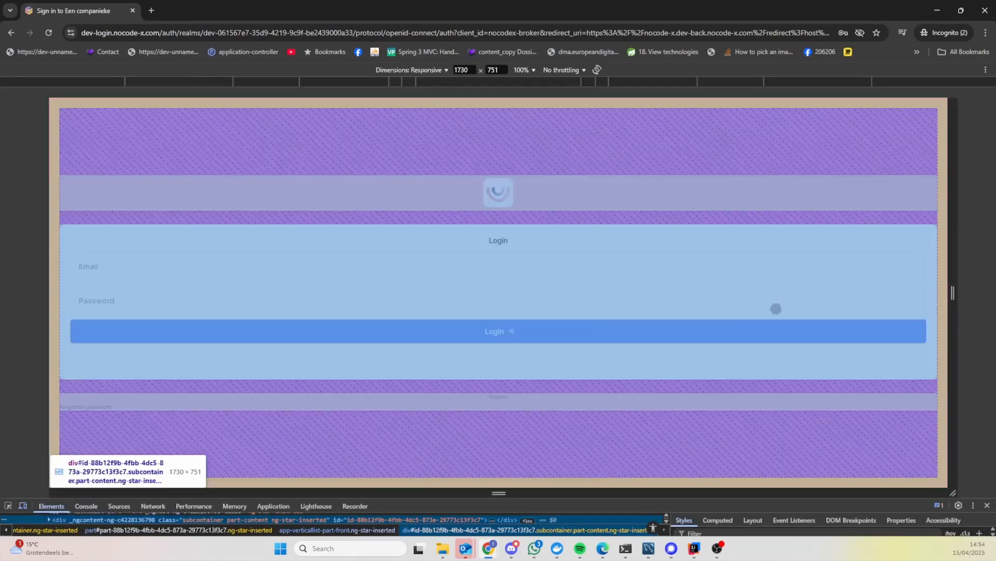
pyautogui.moveTo(951, 293); pyautogui.dragTo(609, 292)
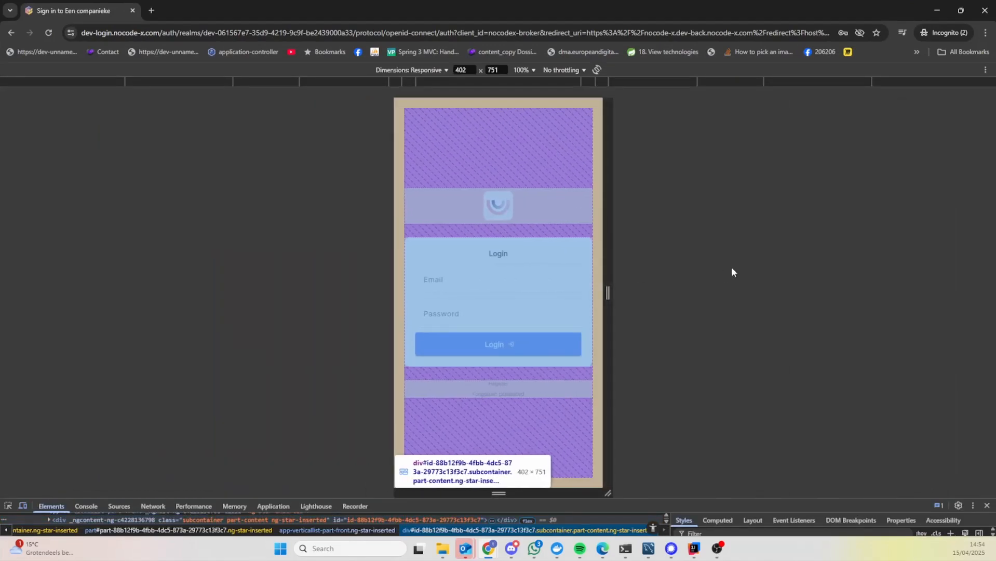
pyautogui.click(587, 376)
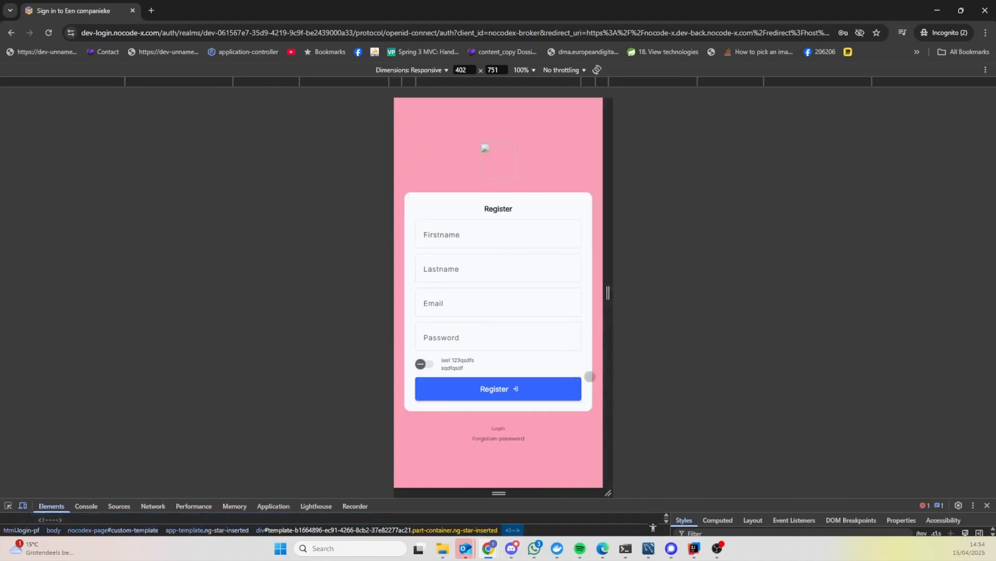
pyautogui.moveTo(608, 293); pyautogui.dragTo(642, 298)
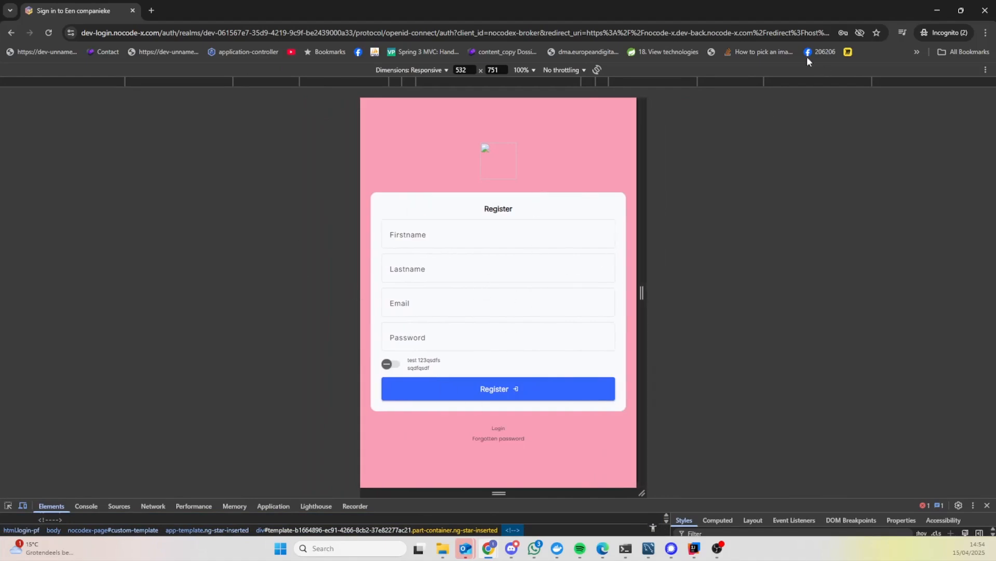
pyautogui.click(938, 10)
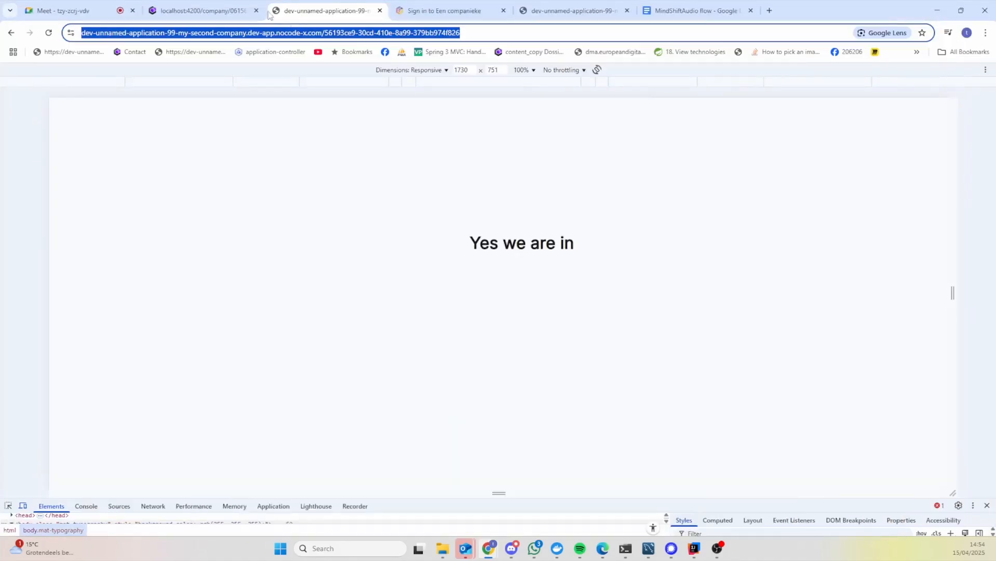
pyautogui.click(223, 11)
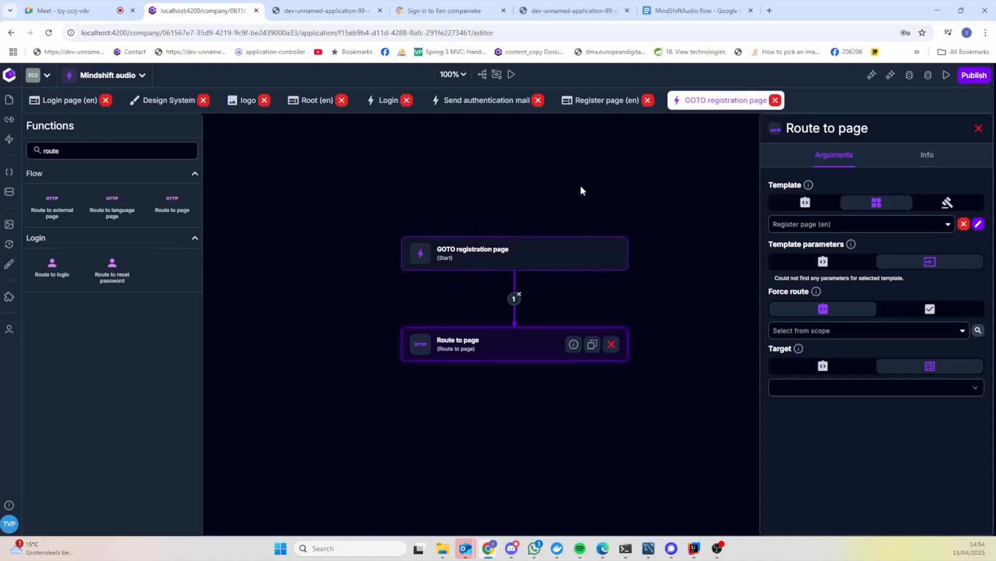
# Step: On Register page (en), set the image element to the media library logo
pyautogui.click(68, 101)
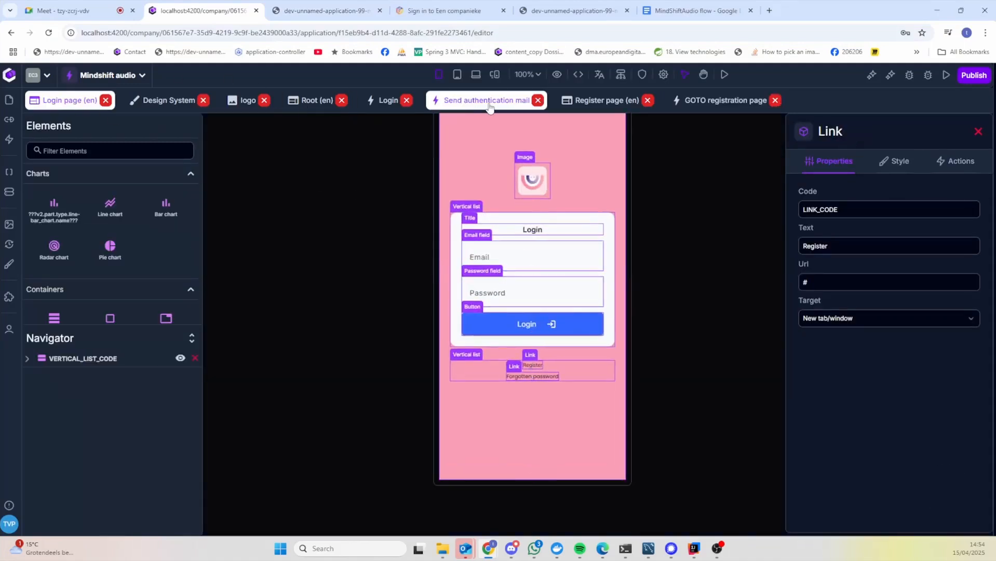
pyautogui.click(606, 100)
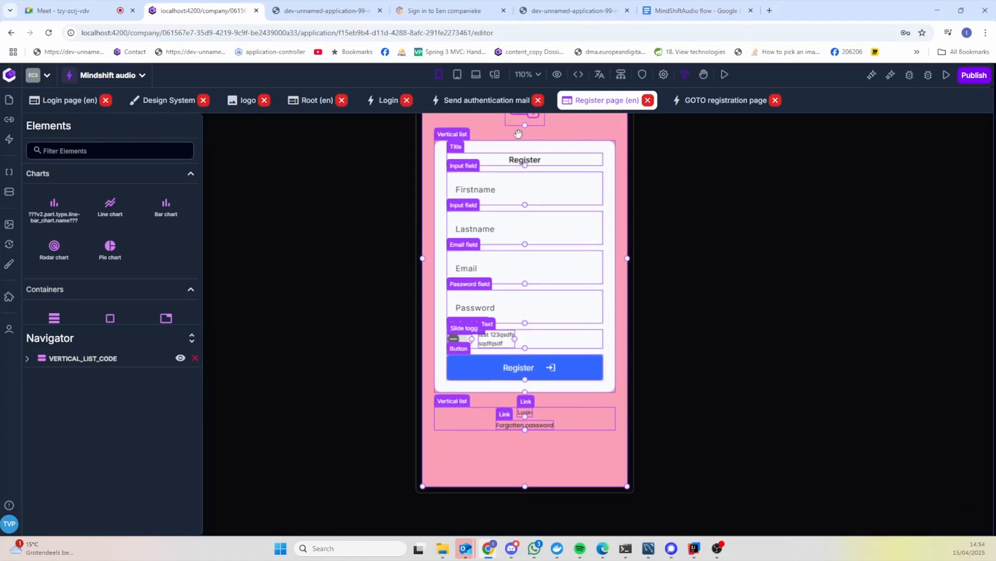
pyautogui.click(533, 271)
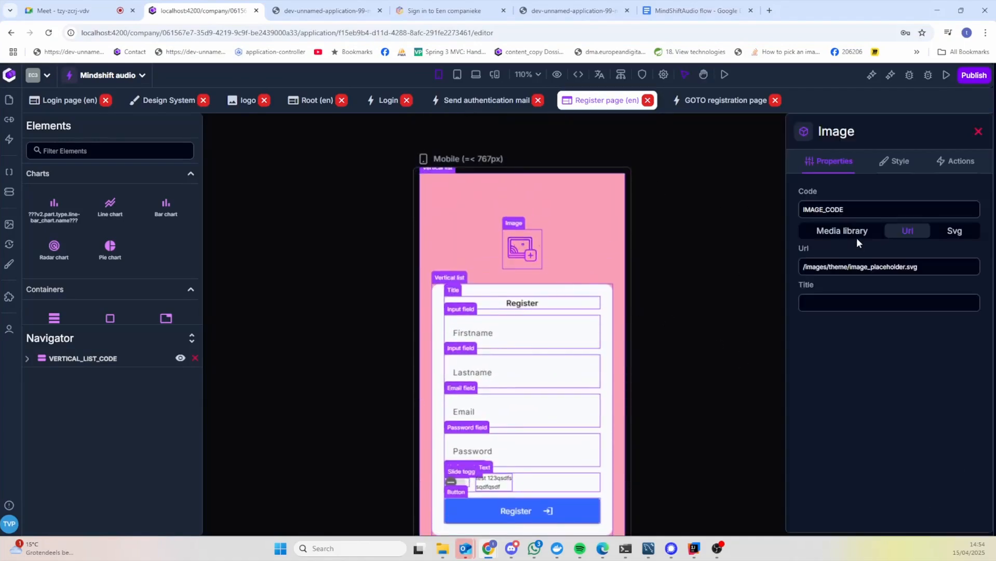
pyautogui.click(842, 231)
pyautogui.click(906, 273)
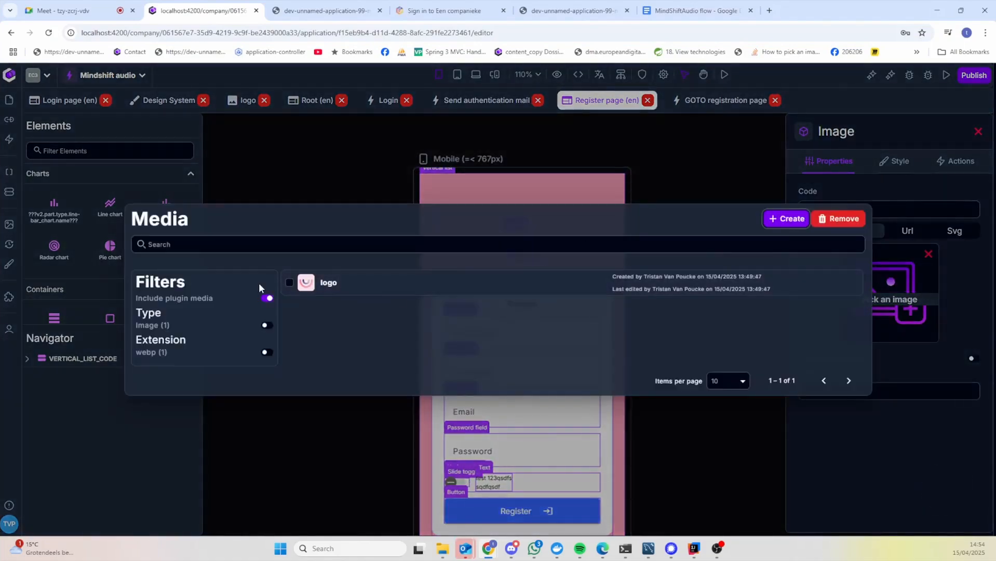
pyautogui.click(300, 282)
# Step: Clear the image's placeholder Url path and keep the media library logo
pyautogui.click(907, 230)
pyautogui.click(923, 269)
pyautogui.hotkey('ctrl', 'a')
pyautogui.press('BackSpace')
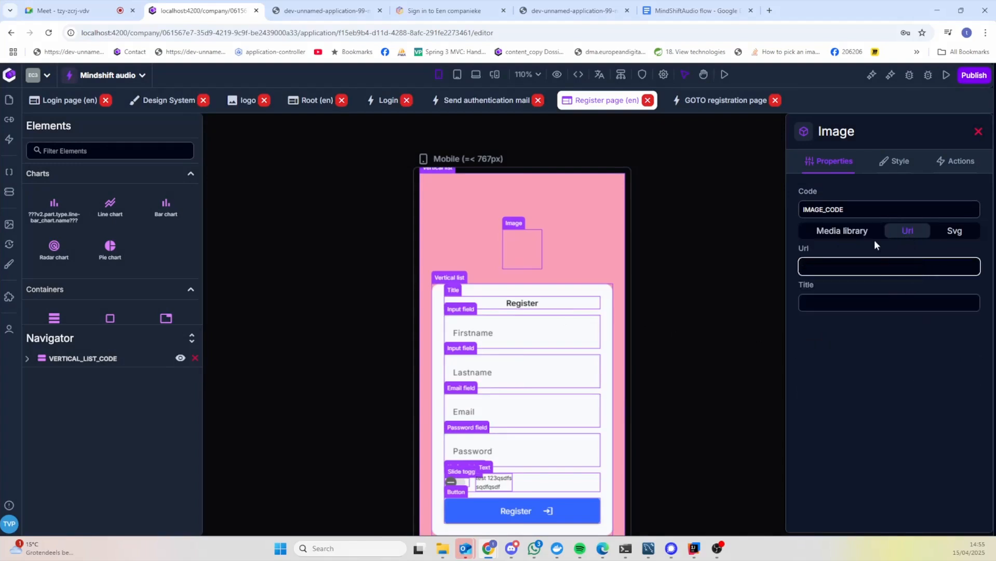
pyautogui.click(852, 235)
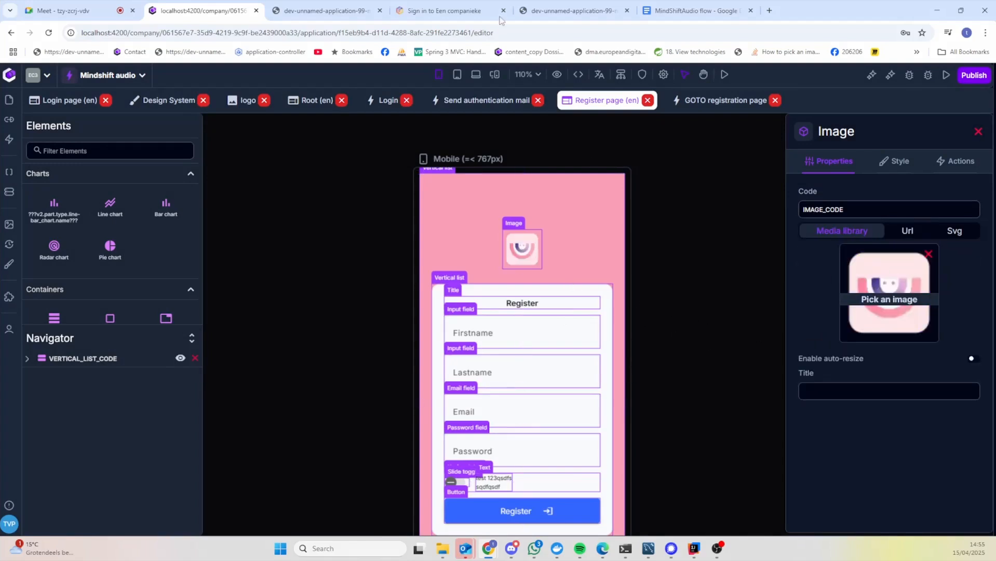
# Step: In the Incognito register page, test the Firstname, Lastname, Email and Password fields below the logo
pyautogui.moveTo(489, 548)
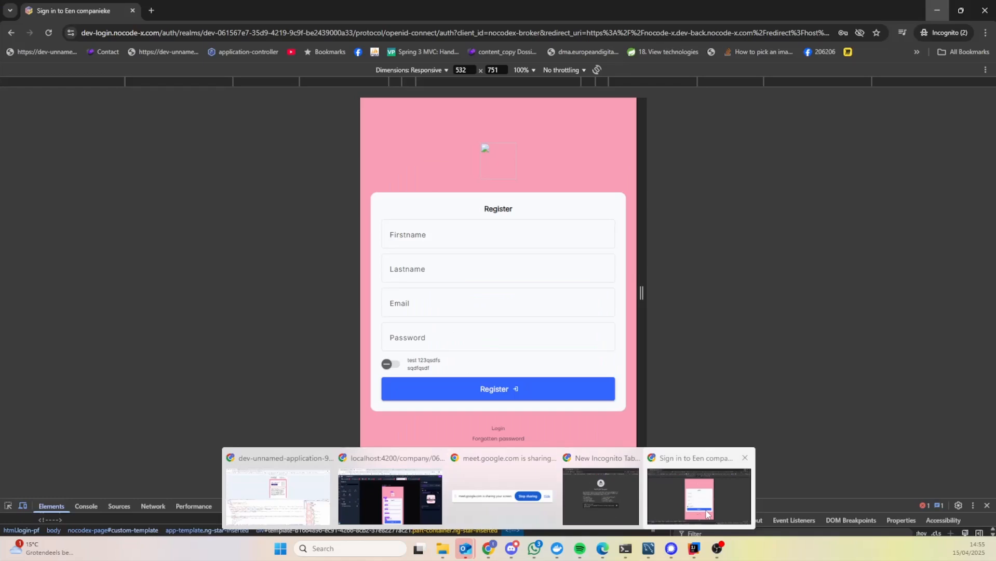
pyautogui.click(706, 514)
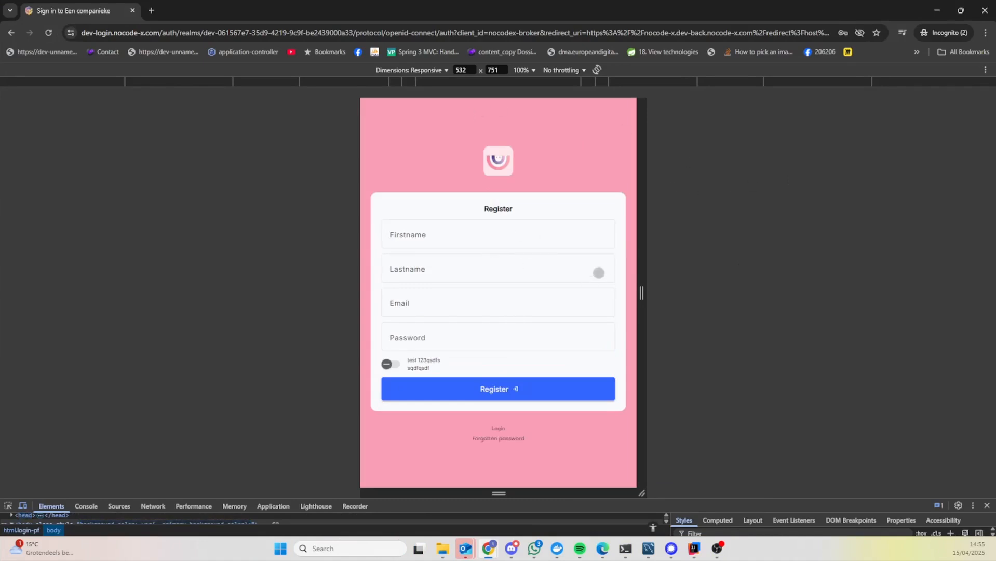
pyautogui.click(584, 237)
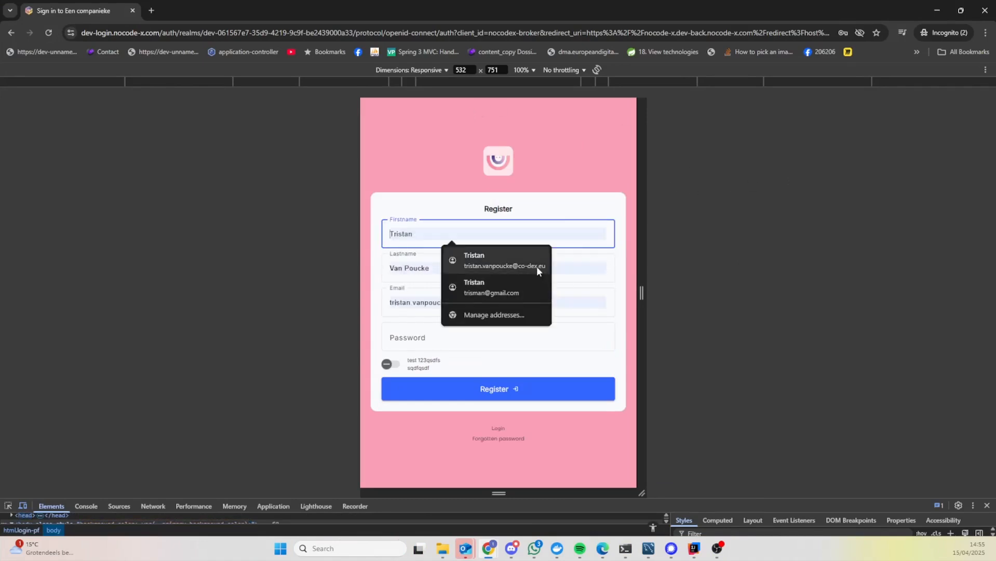
pyautogui.click(602, 268)
pyautogui.click(601, 307)
pyautogui.click(588, 341)
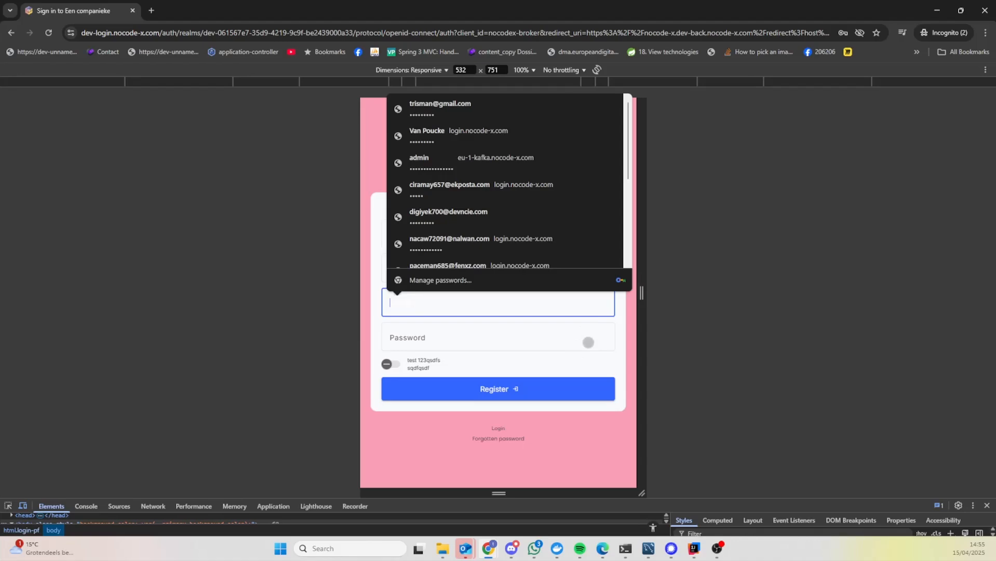
pyautogui.click(505, 427)
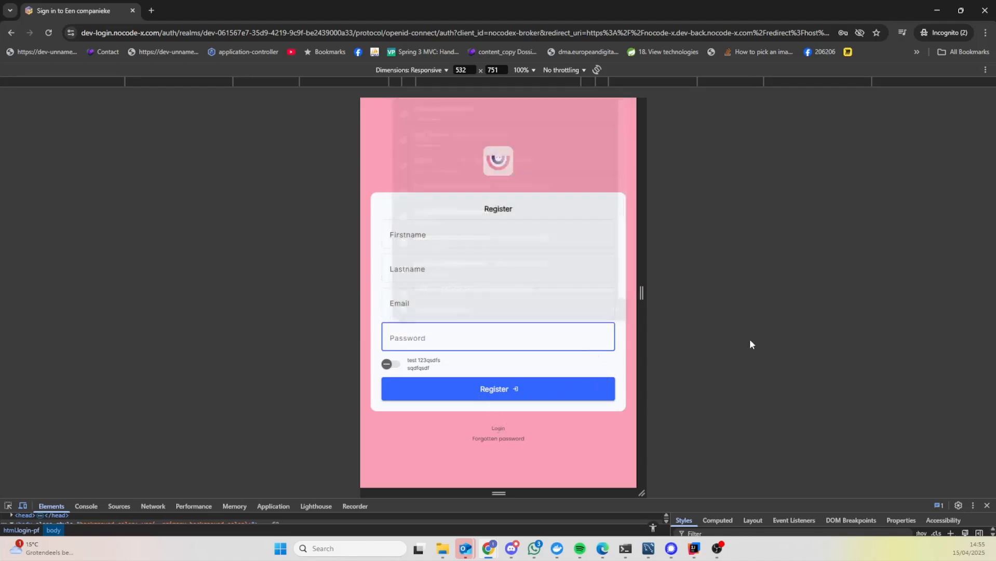